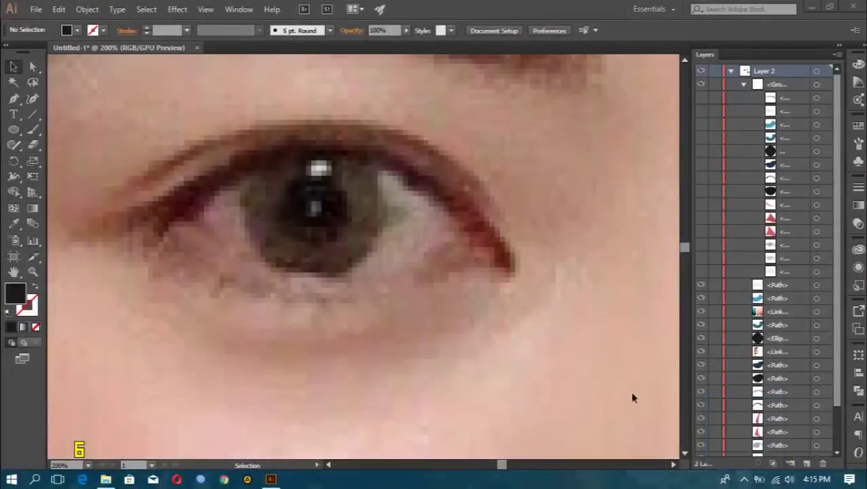
Step: Show the hidden eyeliner, eye white, grey, dark blue and light blue iris, and pupil sublayers
{"action": "left_click", "coordinate": [701, 177]}
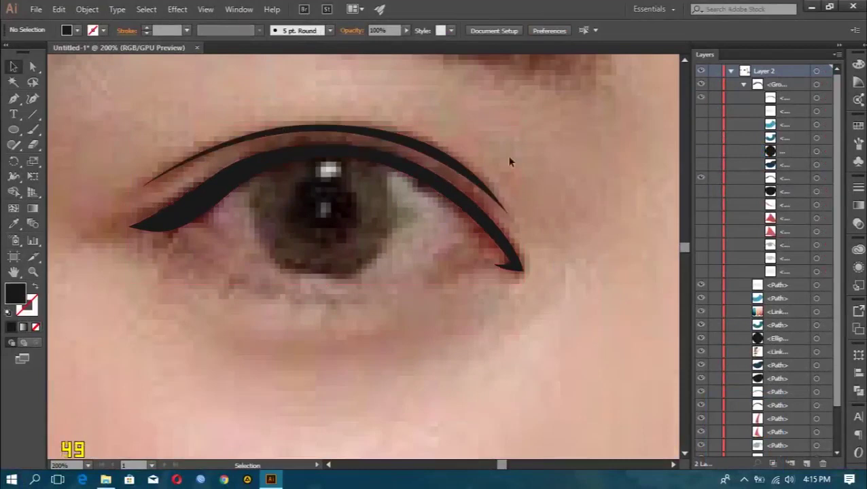
{"action": "left_click", "coordinate": [701, 271]}
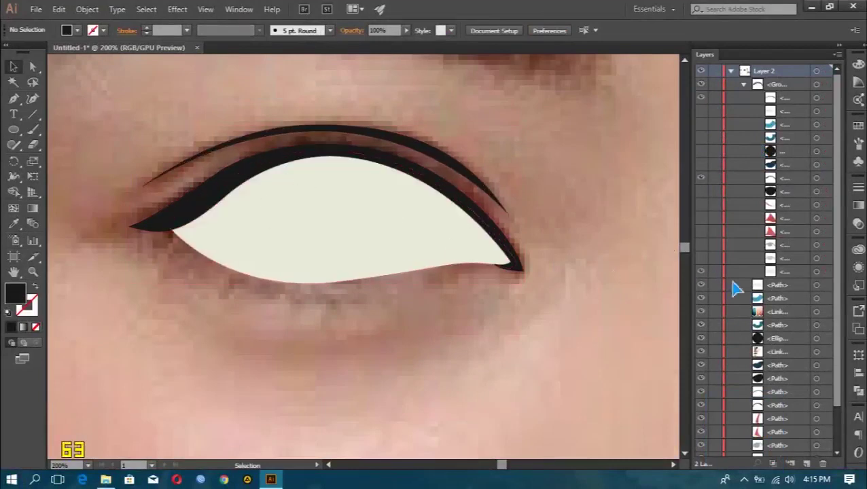
{"action": "left_click", "coordinate": [701, 244]}
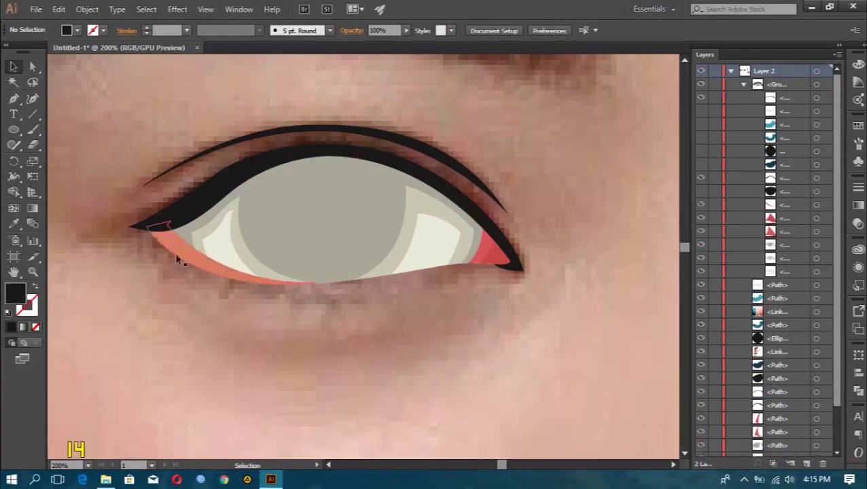
{"action": "left_click", "coordinate": [700, 192]}
{"action": "left_click", "coordinate": [702, 164]}
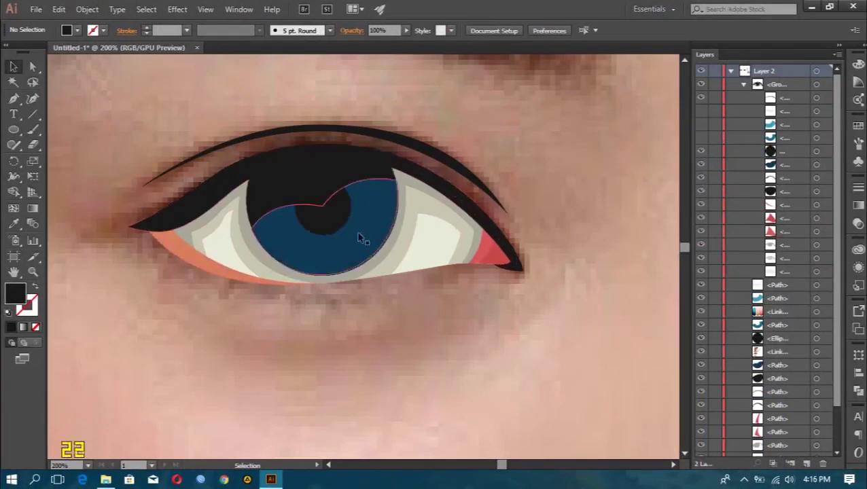
{"action": "left_click", "coordinate": [700, 138]}
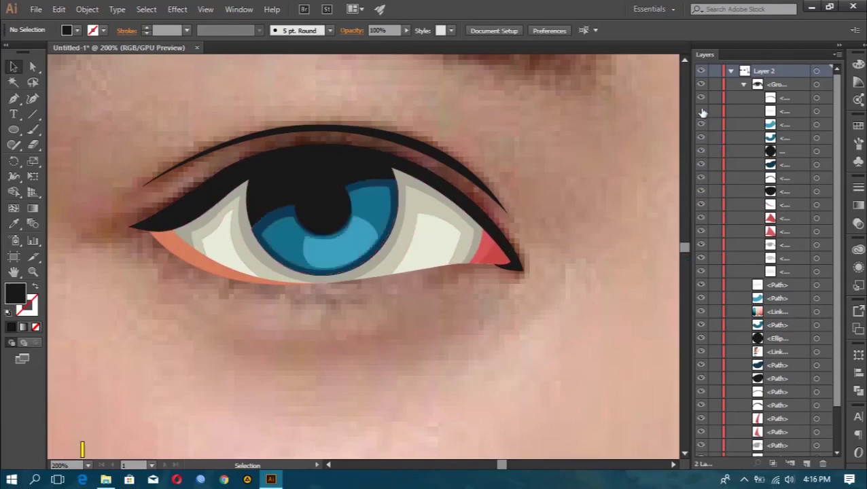
{"action": "scroll", "coordinate": [510, 187], "scroll_direction": "down", "scroll_amount": 5}
{"action": "scroll", "coordinate": [467, 192], "scroll_direction": "up", "scroll_amount": 3}
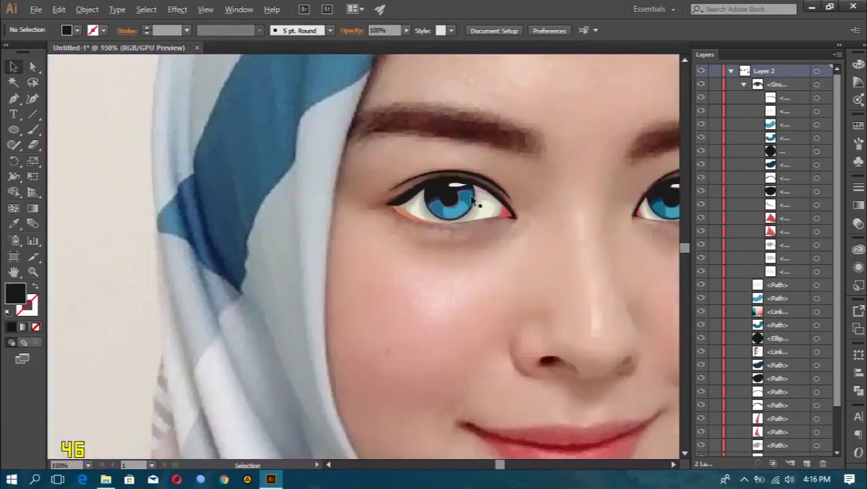
Step: Marquee-select all the eye's paths and group them with Ctrl+G, then deselect
{"action": "left_click_drag", "start_coordinate": [467, 191], "coordinate": [552, 201]}
{"action": "left_click", "coordinate": [743, 84]}
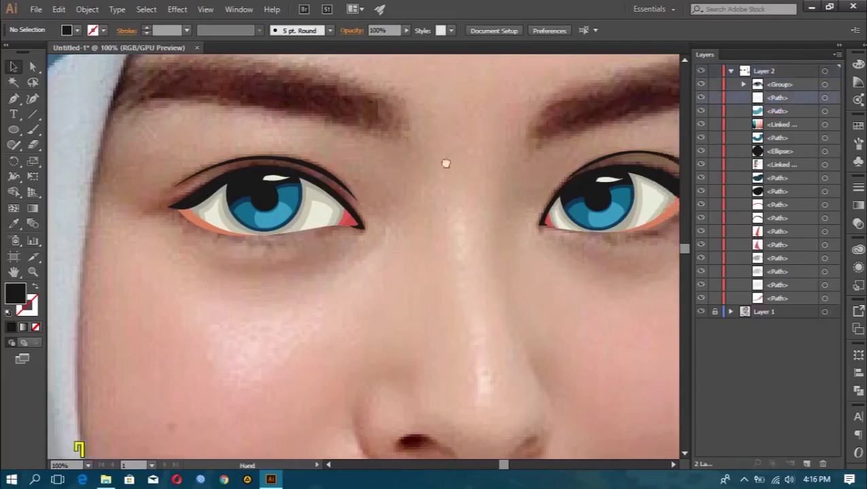
{"action": "left_click_drag", "start_coordinate": [421, 132], "coordinate": [614, 280]}
{"action": "key", "text": "ctrl+g"}
{"action": "key", "text": "ctrl+shift+a"}
{"action": "scroll", "coordinate": [471, 217], "scroll_direction": "down", "scroll_amount": 3}
{"action": "scroll", "coordinate": [380, 248], "scroll_direction": "up", "scroll_amount": 3}
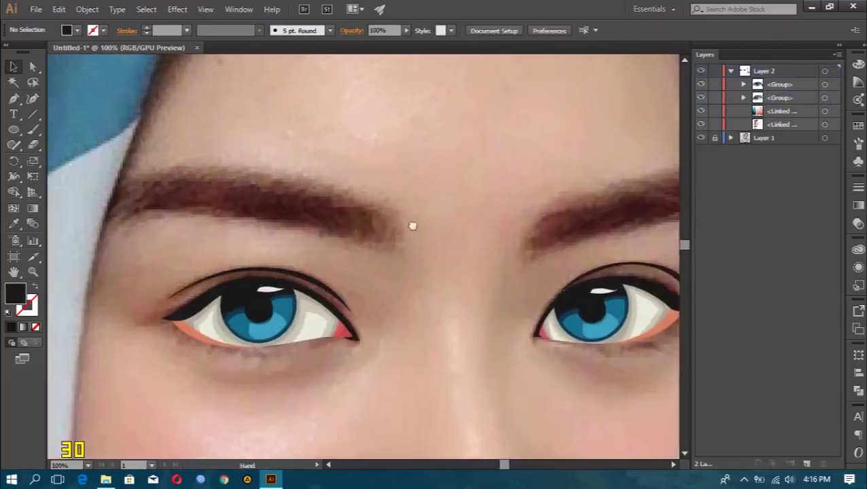
{"action": "key", "text": "p"}
{"action": "scroll", "coordinate": [417, 223], "scroll_direction": "up", "scroll_amount": 2}
{"action": "scroll", "coordinate": [441, 207], "scroll_direction": "down", "scroll_amount": 2}
{"action": "scroll", "coordinate": [442, 206], "scroll_direction": "up", "scroll_amount": 2}
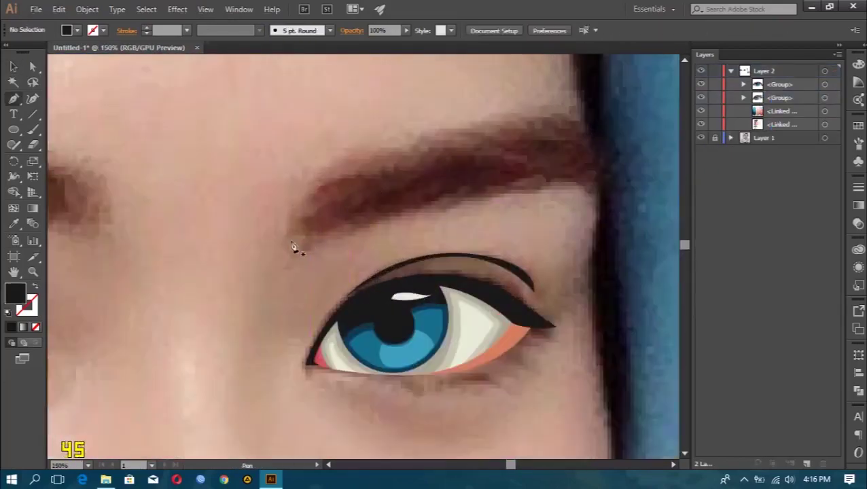
Step: Pen-trace the eyebrow shape with curved points along its top edge and outer end
{"action": "left_click", "coordinate": [304, 246]}
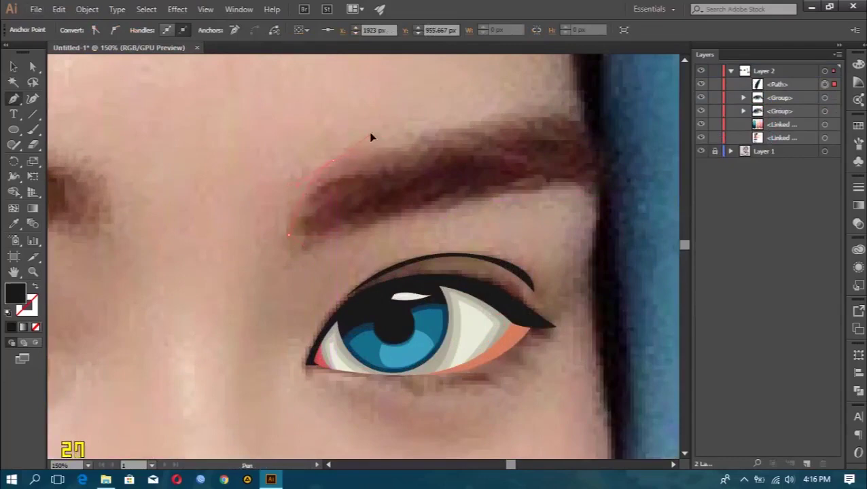
{"action": "left_click_drag", "start_coordinate": [462, 149], "coordinate": [310, 161]}
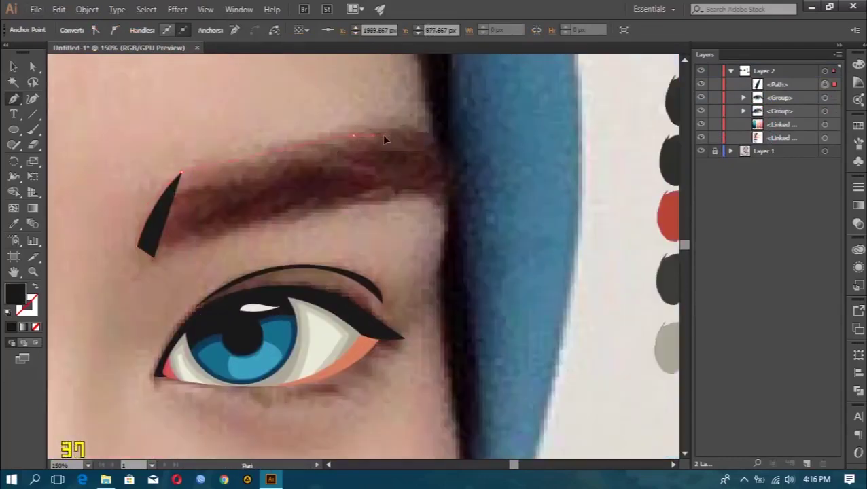
{"action": "left_click_drag", "start_coordinate": [416, 137], "coordinate": [360, 137]}
{"action": "scroll", "coordinate": [319, 144], "scroll_direction": "up", "scroll_amount": 2}
{"action": "scroll", "coordinate": [305, 139], "scroll_direction": "up", "scroll_amount": 1}
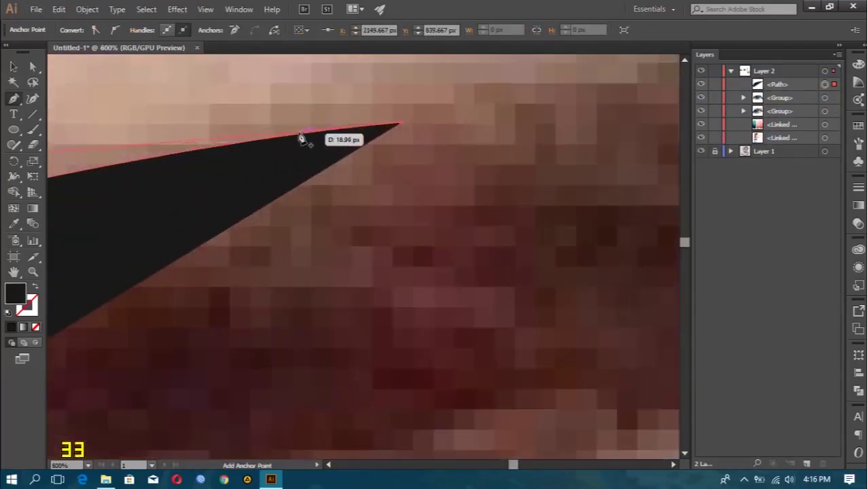
{"action": "left_click_drag", "start_coordinate": [456, 114], "coordinate": [310, 148]}
{"action": "left_click_drag", "start_coordinate": [596, 170], "coordinate": [462, 155]}
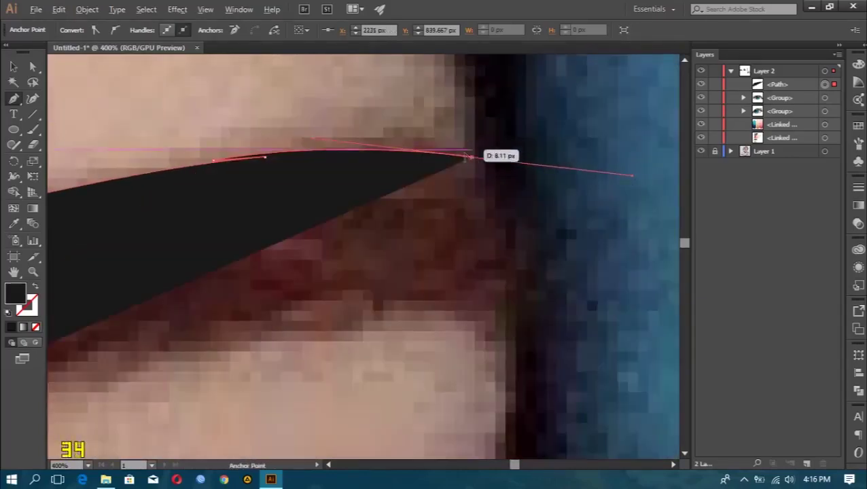
{"action": "scroll", "coordinate": [484, 204], "scroll_direction": "down", "scroll_amount": 3}
{"action": "scroll", "coordinate": [471, 281], "scroll_direction": "up", "scroll_amount": 2}
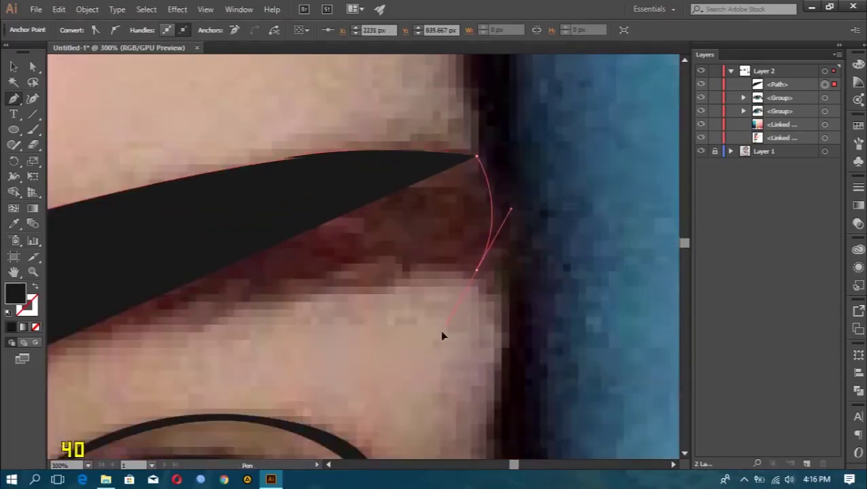
{"action": "left_click_drag", "start_coordinate": [442, 335], "coordinate": [443, 332]}
Step: Turn the brow into an outline-only shape and move its bottom corner anchor up-left
{"action": "left_click", "coordinate": [38, 289]}
{"action": "scroll", "coordinate": [466, 198], "scroll_direction": "down", "scroll_amount": 1}
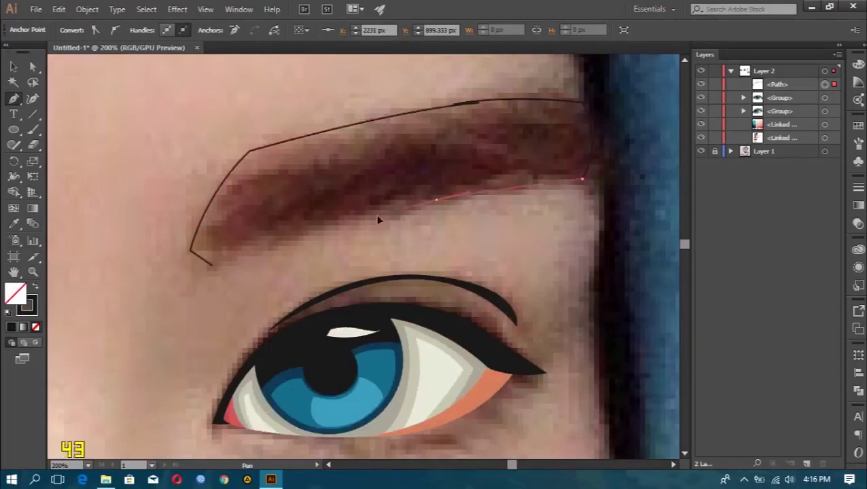
{"action": "scroll", "coordinate": [361, 229], "scroll_direction": "up", "scroll_amount": 1}
{"action": "scroll", "coordinate": [411, 197], "scroll_direction": "up", "scroll_amount": 1}
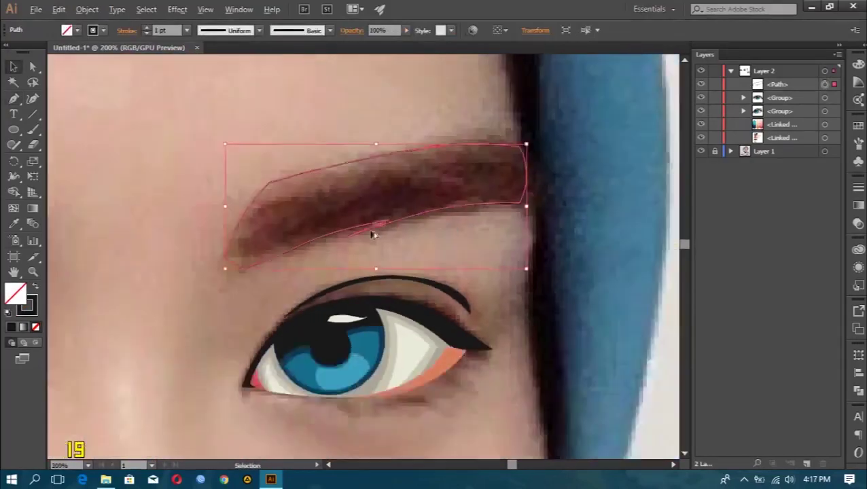
{"action": "key", "text": "a"}
{"action": "key", "text": "p"}
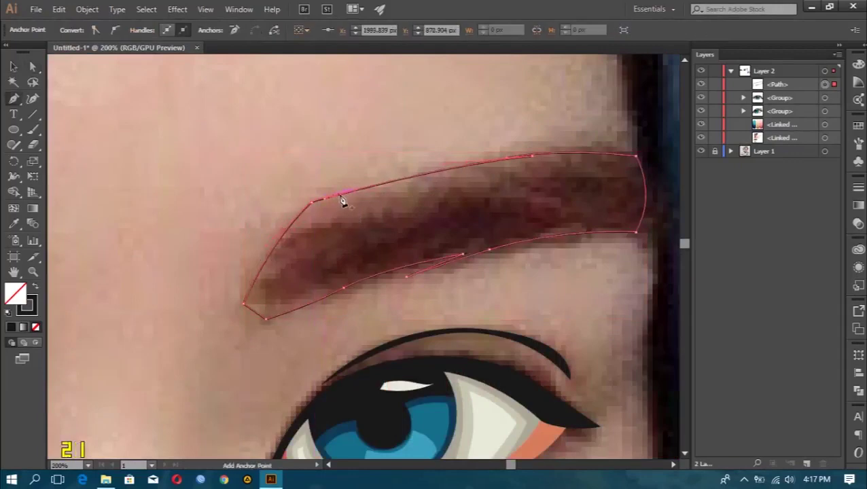
{"action": "scroll", "coordinate": [334, 199], "scroll_direction": "up", "scroll_amount": 3}
{"action": "key", "text": "a"}
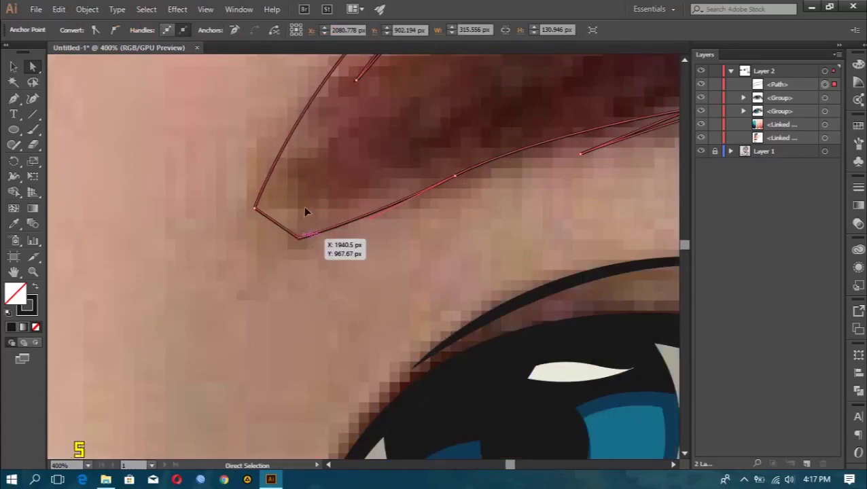
{"action": "left_click_drag", "start_coordinate": [305, 212], "coordinate": [294, 198]}
{"action": "left_click", "coordinate": [396, 278]}
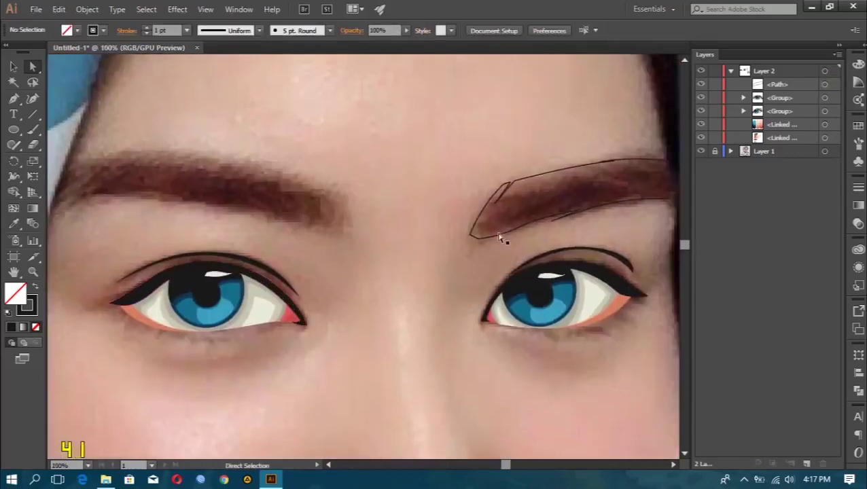
Step: Put a vertically reflected copy of the brow over the other eyebrow, stretched wider to fit
{"action": "left_click_drag", "start_coordinate": [499, 238], "coordinate": [149, 214]}
{"action": "right_click", "coordinate": [149, 214]}
{"action": "left_click", "coordinate": [339, 305]}
{"action": "key", "text": "Return"}
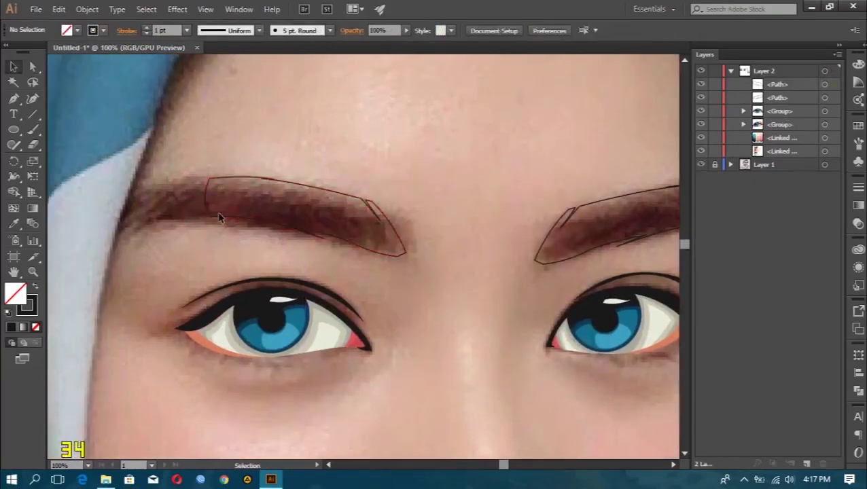
{"action": "left_click_drag", "start_coordinate": [205, 215], "coordinate": [138, 224]}
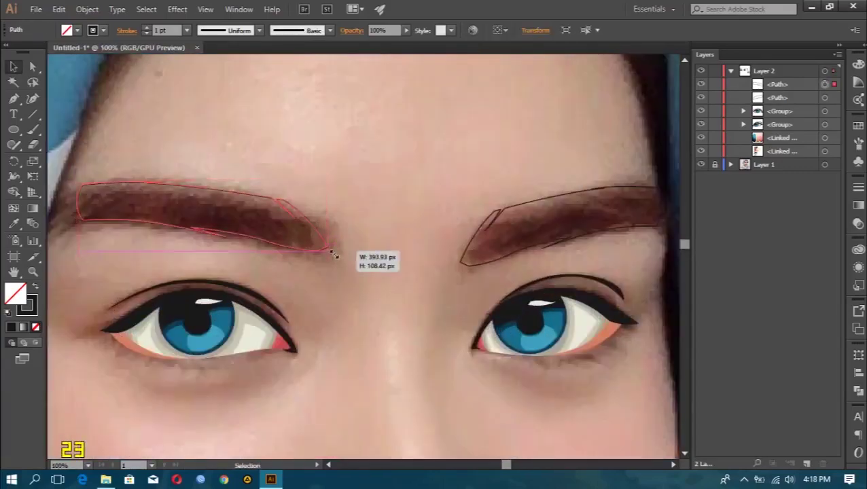
{"action": "left_click", "coordinate": [361, 234]}
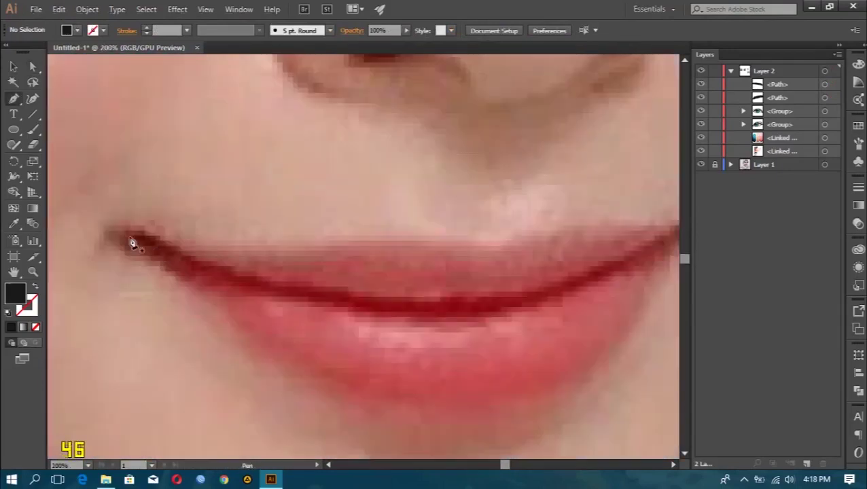
Step: Pen a closed, curved thin black shape along the lip parting from corner to corner
{"action": "left_click_drag", "start_coordinate": [258, 300], "coordinate": [460, 311]}
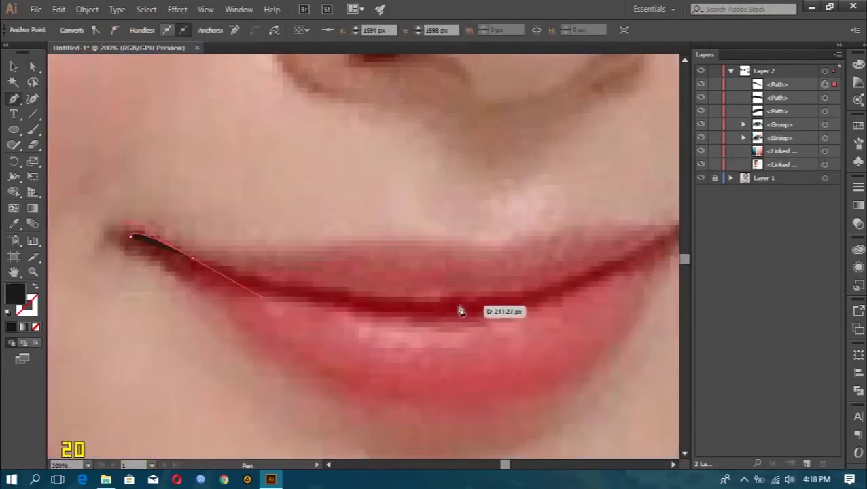
{"action": "left_click_drag", "start_coordinate": [567, 277], "coordinate": [248, 291]}
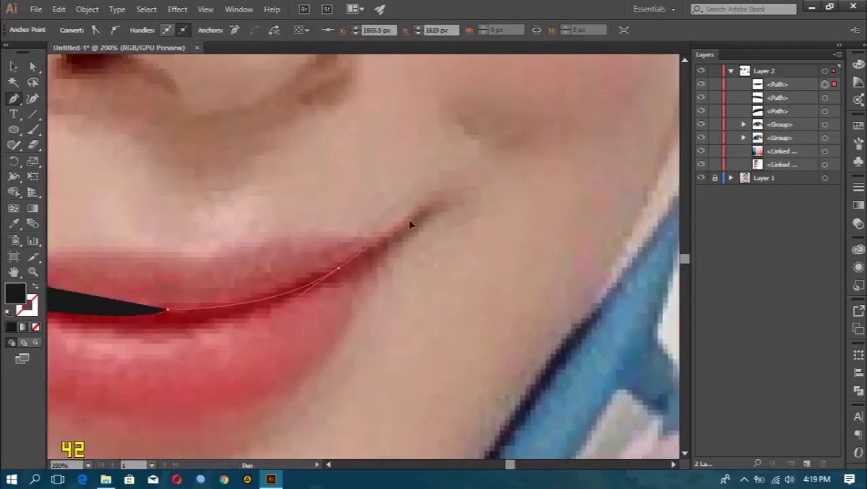
{"action": "left_click_drag", "start_coordinate": [417, 220], "coordinate": [400, 231]}
{"action": "left_click", "coordinate": [423, 210]}
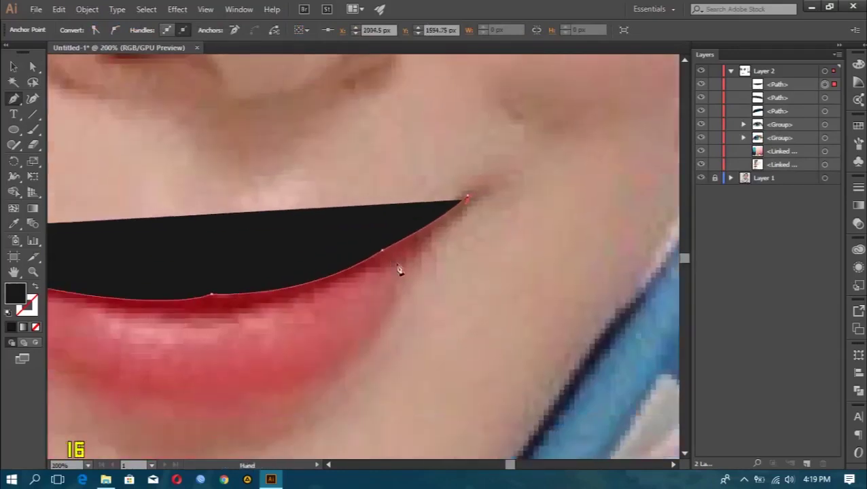
{"action": "mouse_move", "coordinate": [459, 205]}
{"action": "left_mouse_down"}
{"action": "mouse_move", "coordinate": [358, 287]}
{"action": "mouse_move", "coordinate": [378, 267]}
{"action": "left_mouse_up"}
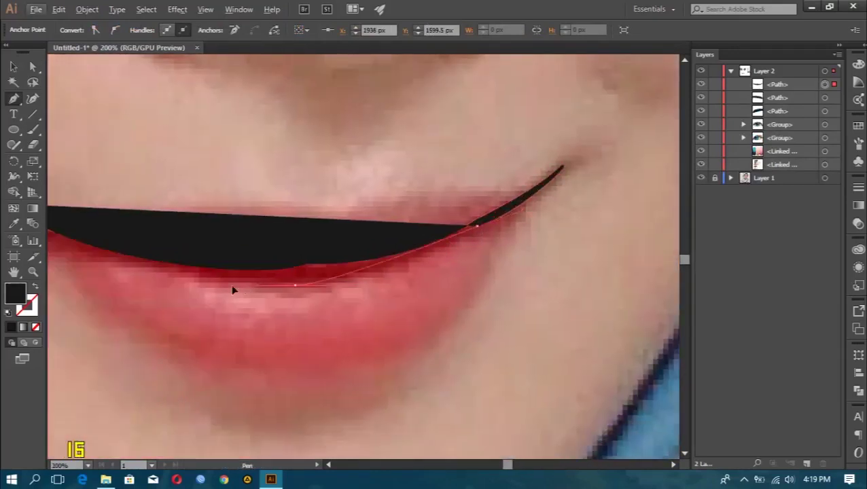
{"action": "left_click_drag", "start_coordinate": [138, 205], "coordinate": [182, 250]}
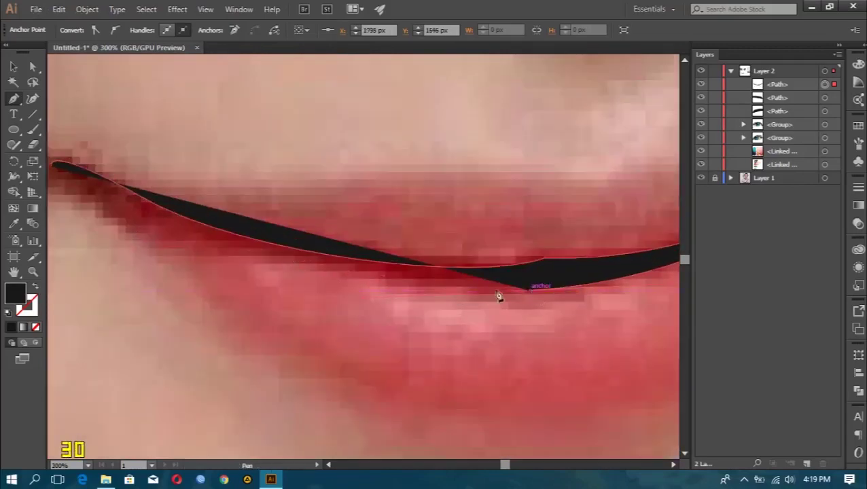
{"action": "left_click_drag", "start_coordinate": [531, 293], "coordinate": [411, 278]}
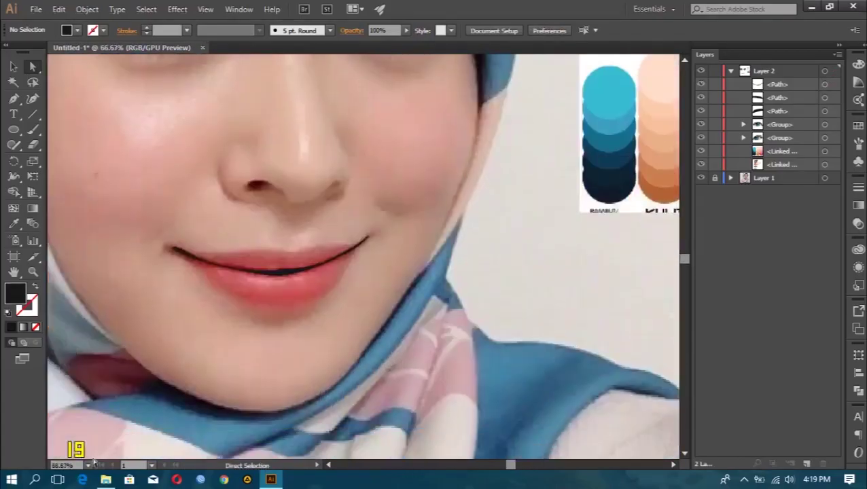
{"action": "left_click", "coordinate": [106, 480]}
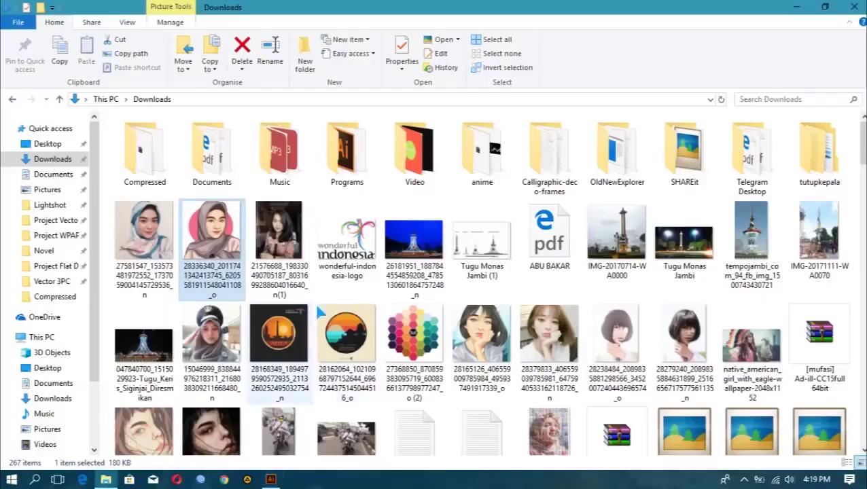
Step: Go to Pandora2 (F:) > Kepunyaan Pandora2 > All About Picture > New Pict and drag Palette.png into Illustrator
{"action": "scroll", "coordinate": [97, 258], "scroll_direction": "down", "scroll_amount": 2}
{"action": "left_click", "coordinate": [55, 418]}
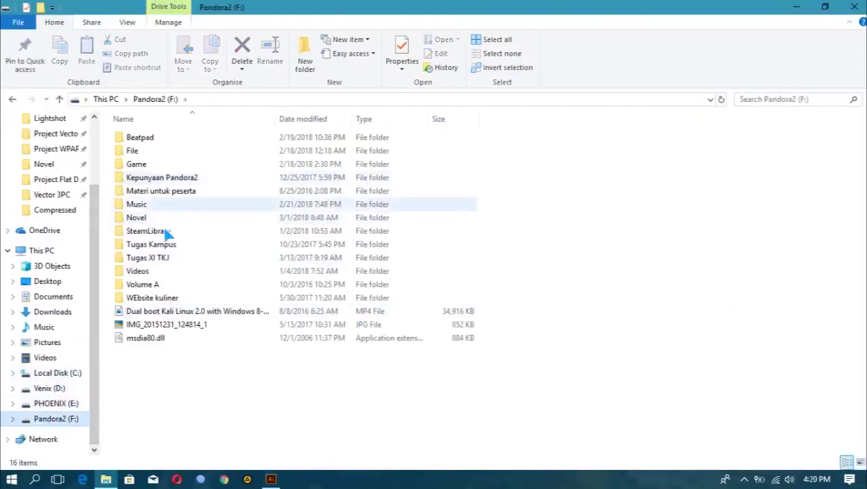
{"action": "double_click", "coordinate": [145, 179]}
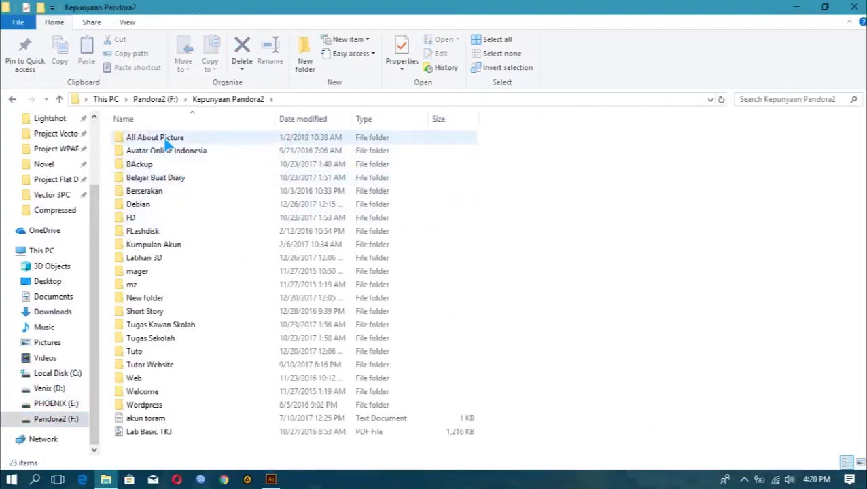
{"action": "double_click", "coordinate": [160, 136]}
{"action": "scroll", "coordinate": [158, 151], "scroll_direction": "down", "scroll_amount": 1}
{"action": "double_click", "coordinate": [155, 139]}
{"action": "left_click_drag", "start_coordinate": [860, 136], "coordinate": [838, 335]}
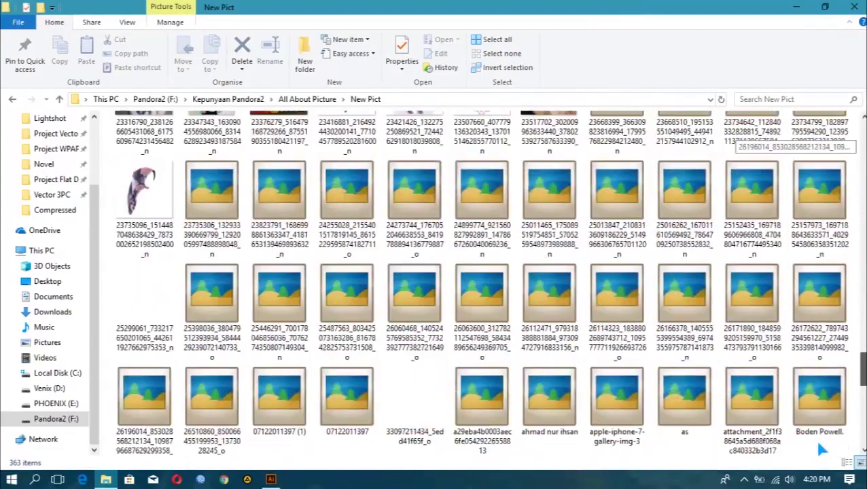
{"action": "left_click_drag", "start_coordinate": [837, 336], "coordinate": [814, 442]}
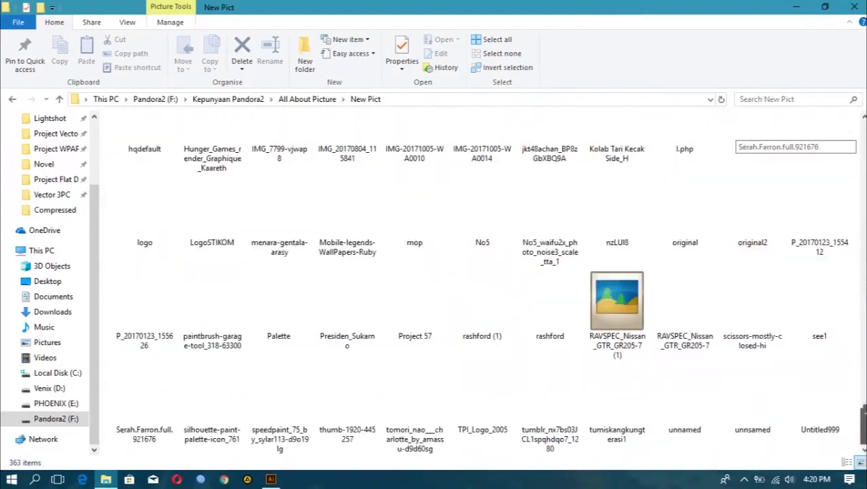
{"action": "left_click_drag", "start_coordinate": [279, 316], "coordinate": [381, 259]}
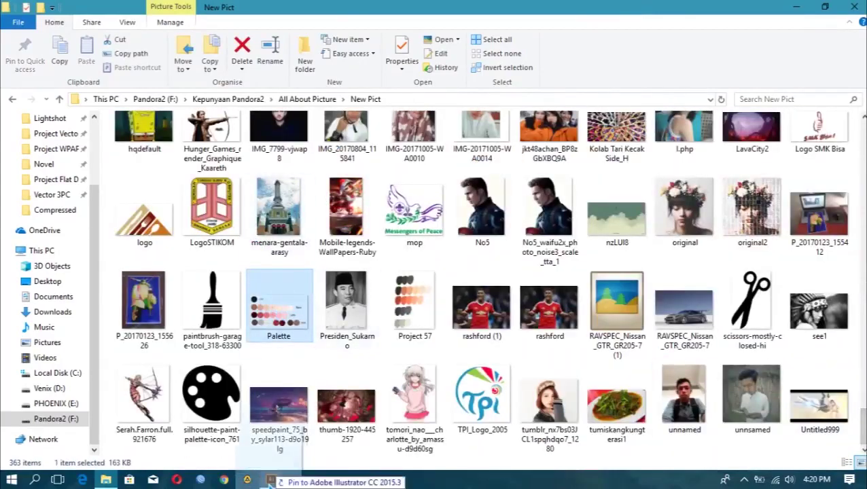
Step: Shrink the placed palette image and move it beside the face
{"action": "key", "text": "v"}
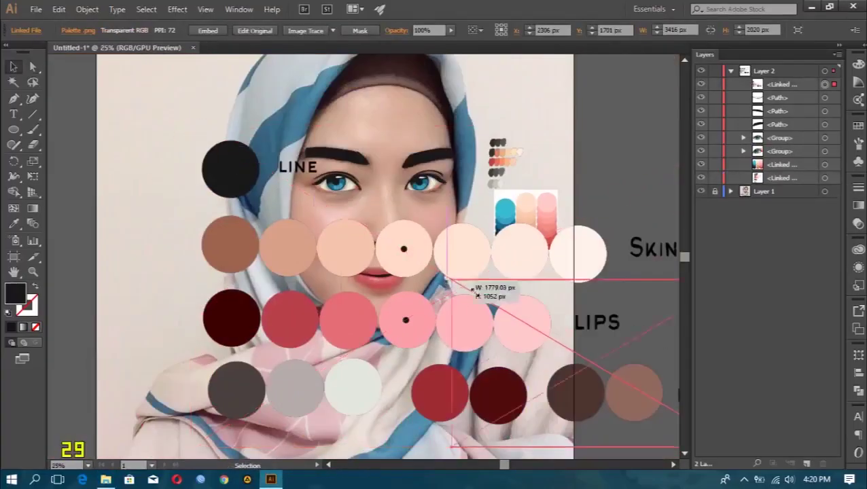
{"action": "left_click_drag", "start_coordinate": [190, 127], "coordinate": [588, 360]}
{"action": "left_click_drag", "start_coordinate": [598, 391], "coordinate": [419, 305]}
Step: Trace the upper lip shape with curved Pen anchors, closing it at its start
{"action": "scroll", "coordinate": [419, 305], "scroll_direction": "up", "scroll_amount": 1}
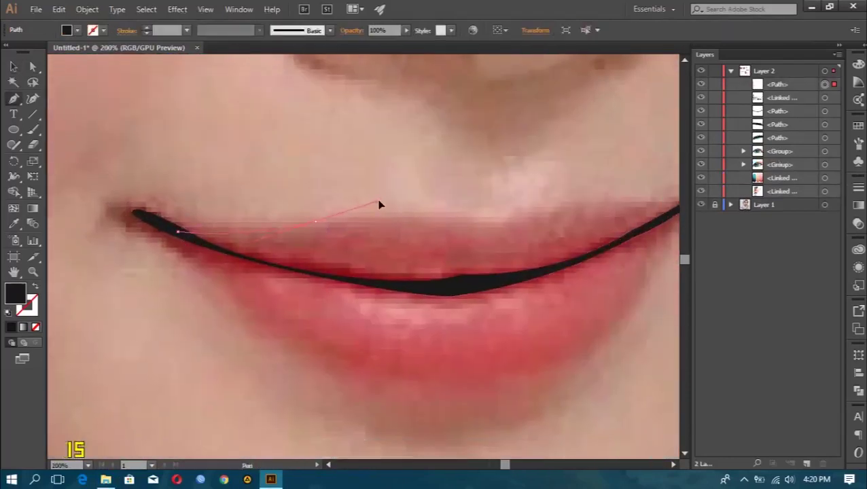
{"action": "left_click", "coordinate": [147, 216]}
{"action": "left_click_drag", "start_coordinate": [486, 224], "coordinate": [563, 251]}
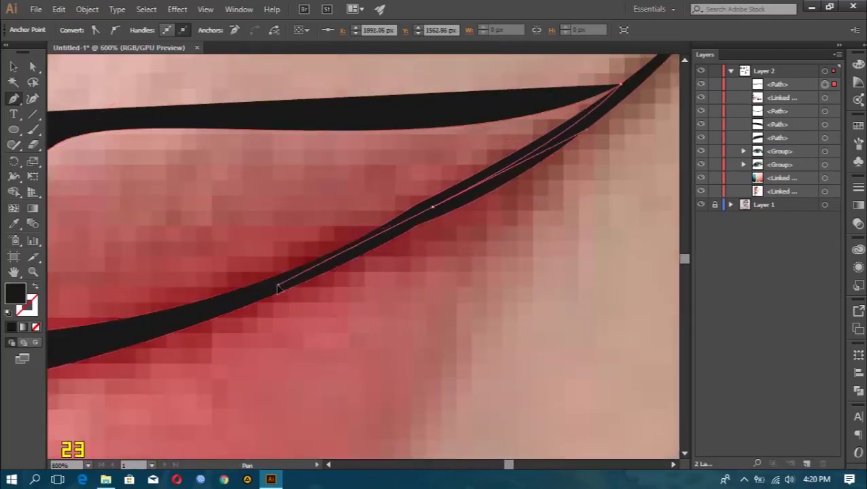
{"action": "left_click_drag", "start_coordinate": [312, 257], "coordinate": [486, 245]}
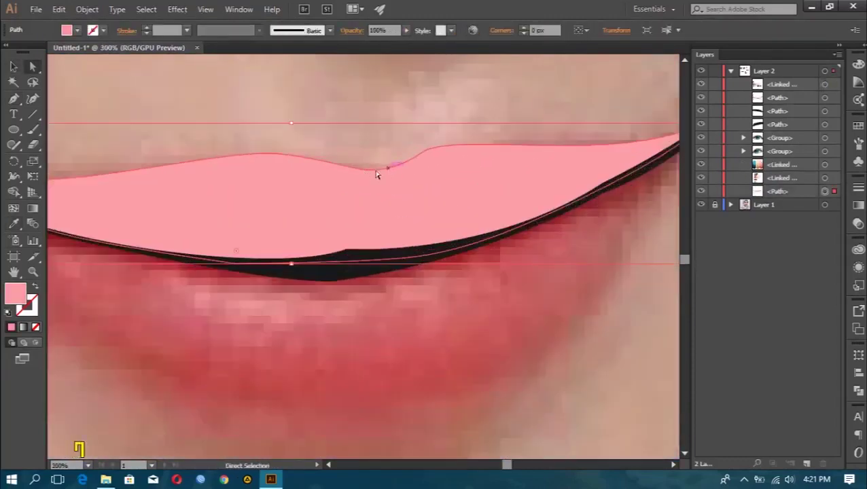
Step: Nudge a pink lip anchor left, then add a curved anchor along the lower lip edge
{"action": "left_click_drag", "start_coordinate": [413, 161], "coordinate": [411, 155]}
{"action": "left_click", "coordinate": [386, 197]}
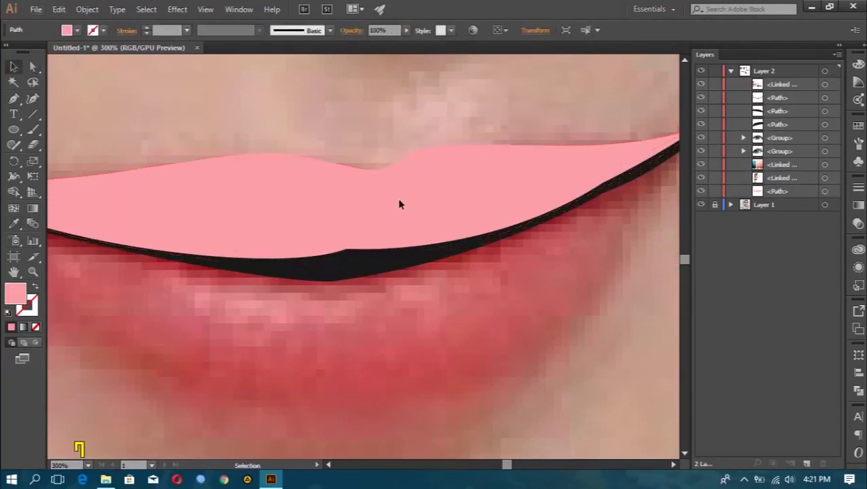
{"action": "left_click", "coordinate": [34, 67]}
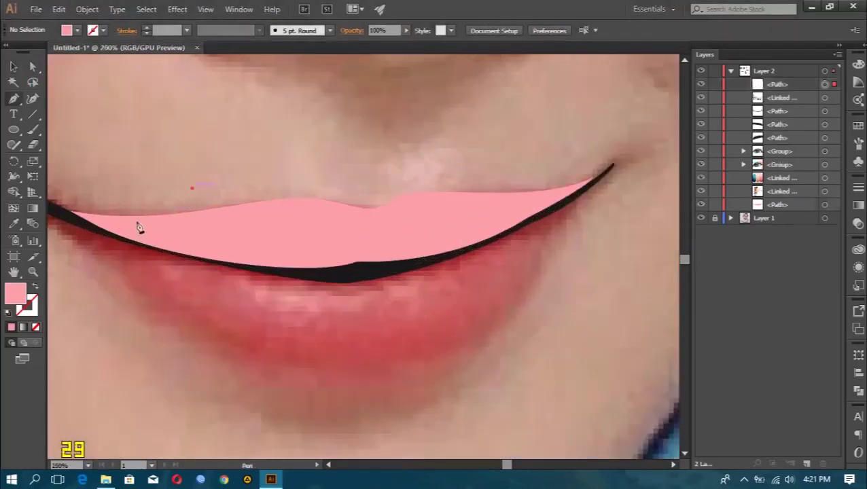
{"action": "left_click_drag", "start_coordinate": [116, 225], "coordinate": [163, 221]}
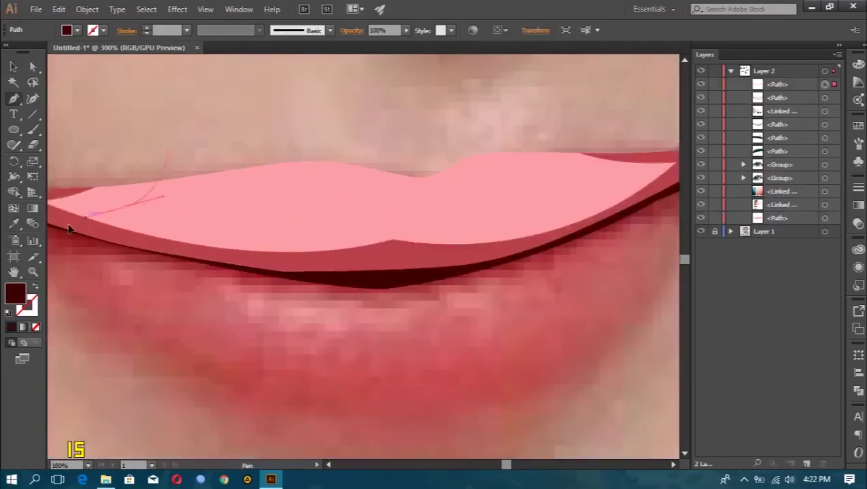
Step: Pen a large closed dark maroon shape extending around the mouth
{"action": "left_click_drag", "start_coordinate": [386, 216], "coordinate": [479, 172]}
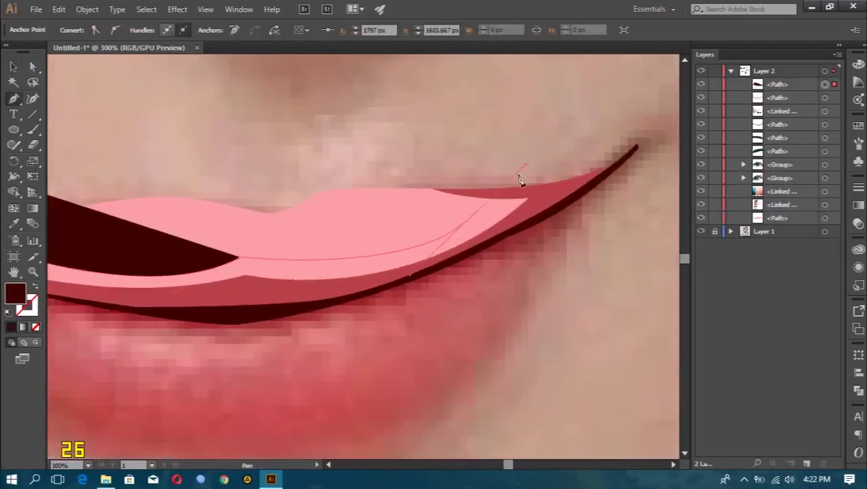
{"action": "left_click", "coordinate": [460, 219]}
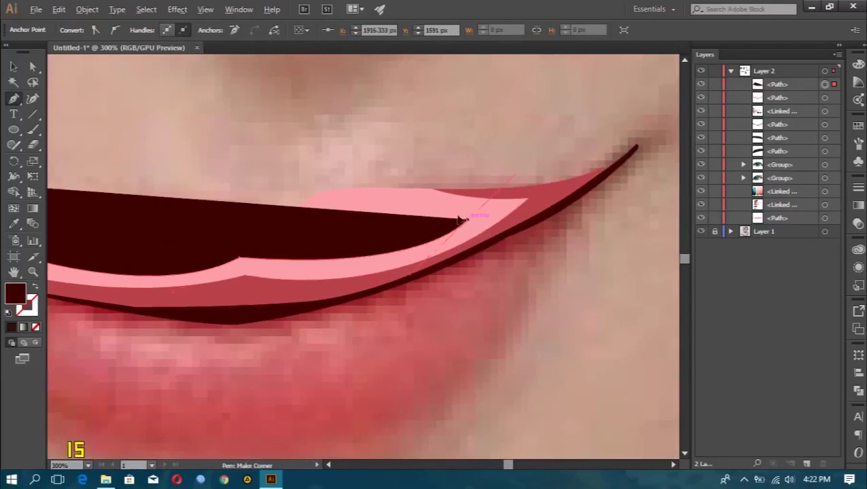
{"action": "scroll", "coordinate": [324, 136], "scroll_direction": "down", "scroll_amount": 3}
{"action": "left_click", "coordinate": [530, 145]}
{"action": "left_click", "coordinate": [565, 173]}
{"action": "left_click", "coordinate": [474, 306]}
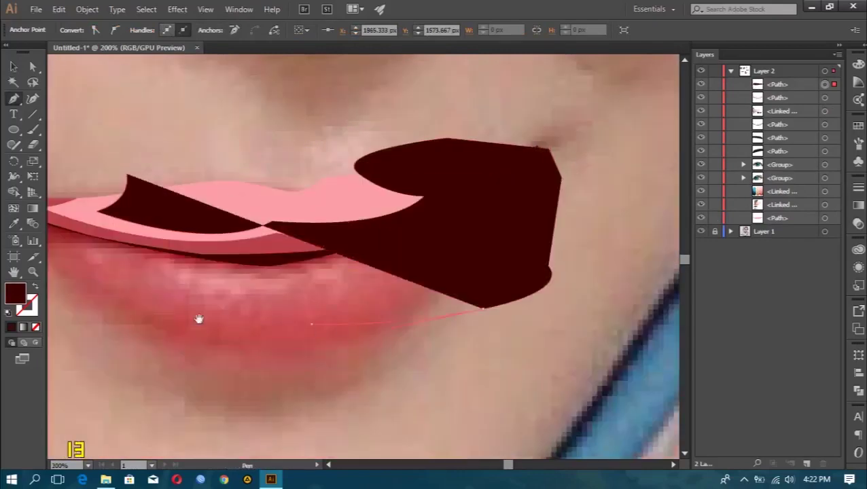
{"action": "scroll", "coordinate": [199, 315], "scroll_direction": "up", "scroll_amount": 2}
{"action": "left_click_drag", "start_coordinate": [199, 316], "coordinate": [129, 237]}
{"action": "left_click", "coordinate": [108, 129]}
Step: Trim the dark shape to the mouth outline with Shape Builder, deleting the excess outside
{"action": "left_click", "coordinate": [248, 120]}
{"action": "left_click", "coordinate": [298, 175]}
{"action": "key", "text": "ctrl+a"}
{"action": "key", "text": "shift+m"}
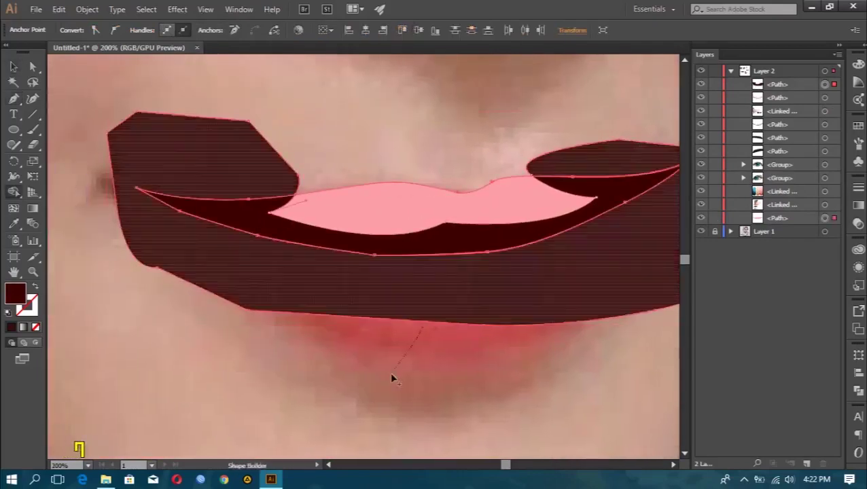
{"action": "left_click", "coordinate": [450, 299], "text": "alt"}
{"action": "scroll", "coordinate": [451, 248], "scroll_direction": "down", "scroll_amount": 2}
{"action": "scroll", "coordinate": [478, 292], "scroll_direction": "down", "scroll_amount": 2}
{"action": "scroll", "coordinate": [349, 227], "scroll_direction": "down", "scroll_amount": 1}
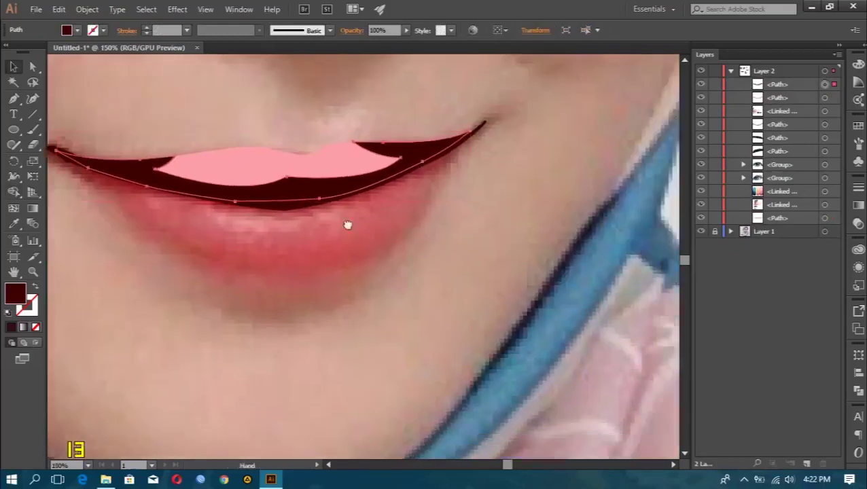
Step: Pen a closed, curved lighter pink highlight shape across the upper lip
{"action": "key", "text": "i"}
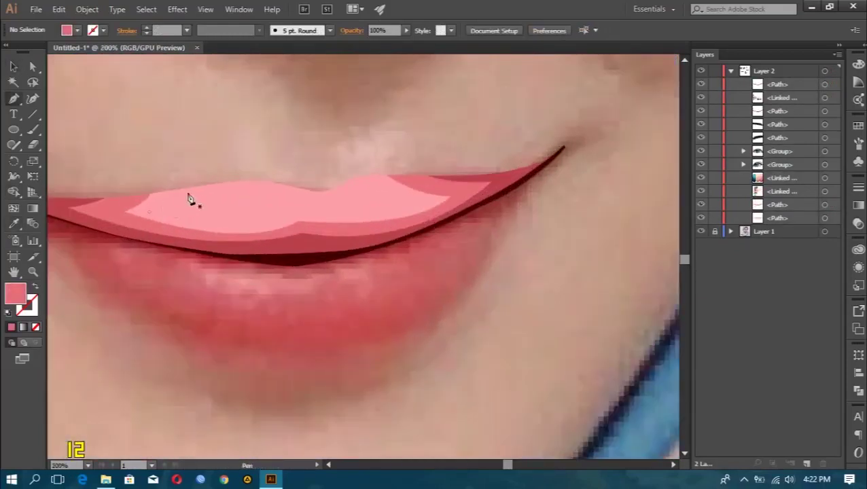
{"action": "left_click", "coordinate": [148, 212]}
{"action": "left_click_drag", "start_coordinate": [238, 193], "coordinate": [273, 194]}
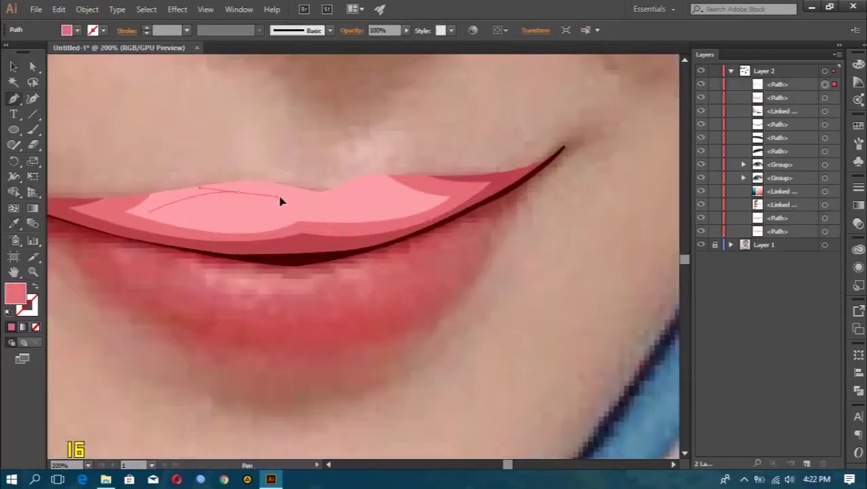
{"action": "left_click", "coordinate": [409, 196]}
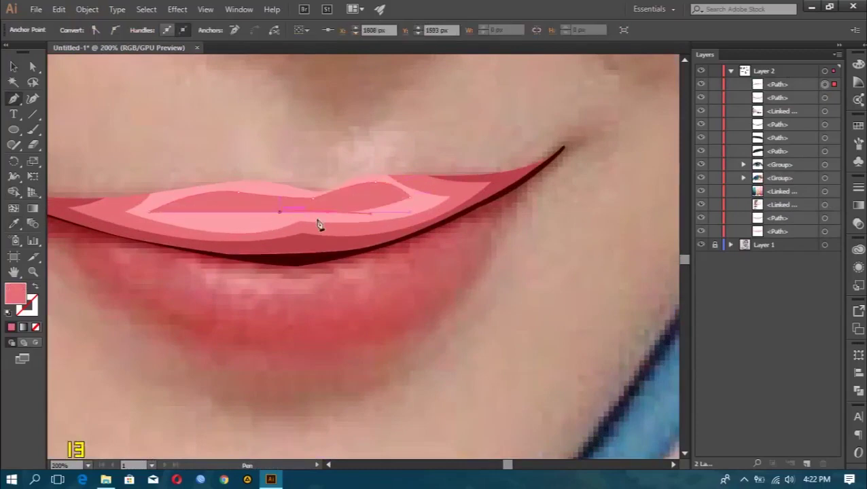
{"action": "scroll", "coordinate": [360, 214], "scroll_direction": "up", "scroll_amount": 1}
{"action": "left_click", "coordinate": [216, 226]}
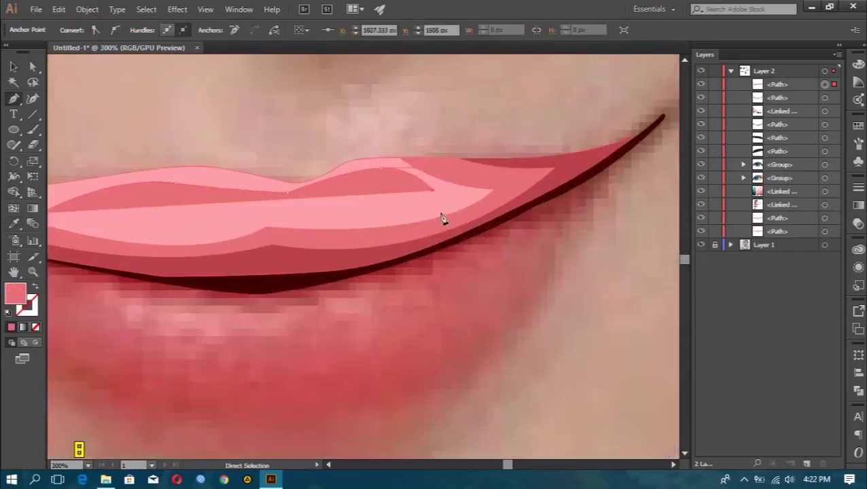
{"action": "left_click_drag", "start_coordinate": [435, 219], "coordinate": [469, 198]}
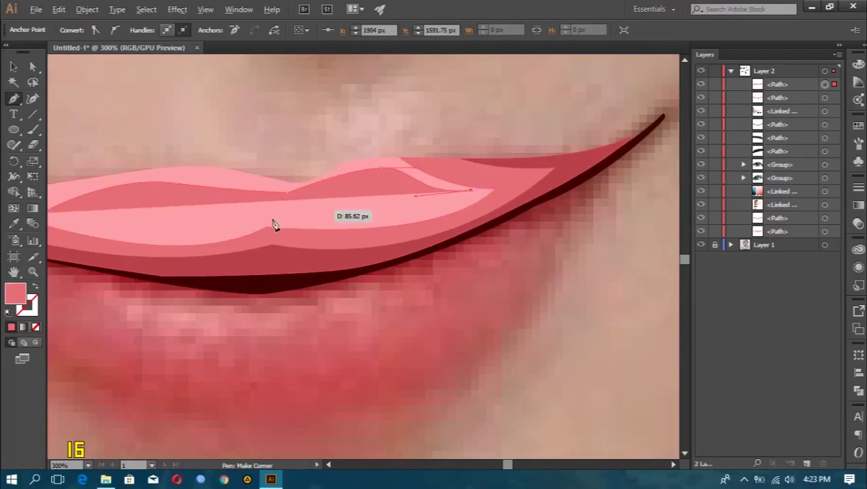
{"action": "scroll", "coordinate": [316, 230], "scroll_direction": "left", "scroll_amount": 4}
{"action": "scroll", "coordinate": [83, 187], "scroll_direction": "left", "scroll_amount": 1}
{"action": "scroll", "coordinate": [146, 190], "scroll_direction": "left", "scroll_amount": 1}
{"action": "scroll", "coordinate": [146, 189], "scroll_direction": "down", "scroll_amount": 5}
{"action": "scroll", "coordinate": [176, 205], "scroll_direction": "down", "scroll_amount": 3}
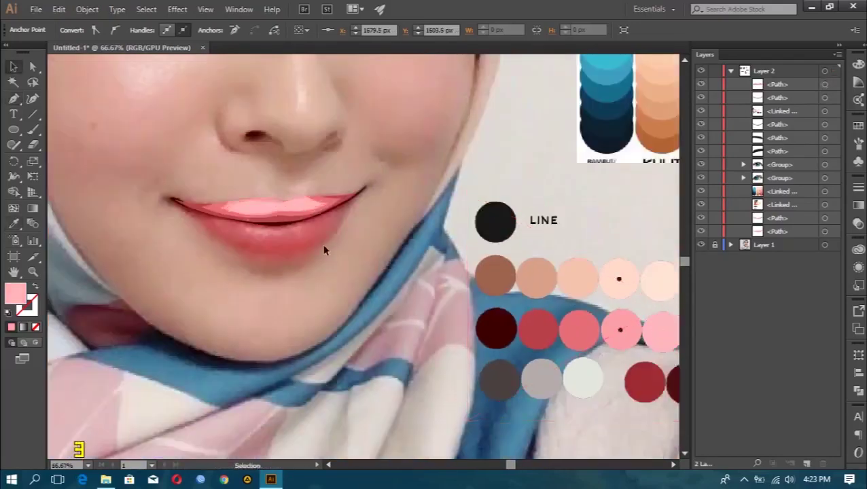
{"action": "scroll", "coordinate": [326, 249], "scroll_direction": "down", "scroll_amount": 2}
Step: Stretch the inner highlight upward and merge the two lip highlight regions with Shape Builder
{"action": "key", "text": "v"}
{"action": "scroll", "coordinate": [312, 249], "scroll_direction": "up", "scroll_amount": 6}
{"action": "left_click_drag", "start_coordinate": [286, 187], "coordinate": [280, 171]}
{"action": "left_click", "coordinate": [139, 219], "text": "shift"}
{"action": "key", "text": "shift+m"}
{"action": "mouse_move", "coordinate": [348, 175]}
{"action": "left_mouse_down"}
{"action": "mouse_move", "coordinate": [412, 103]}
{"action": "mouse_move", "coordinate": [357, 169]}
{"action": "left_mouse_up"}
{"action": "key", "text": "v"}
{"action": "left_click", "coordinate": [358, 198], "text": "ctrl"}
{"action": "key", "text": "ctrl+shift+a"}
{"action": "key", "text": "ctrl+0"}
{"action": "scroll", "coordinate": [393, 304], "scroll_direction": "up", "scroll_amount": 3}
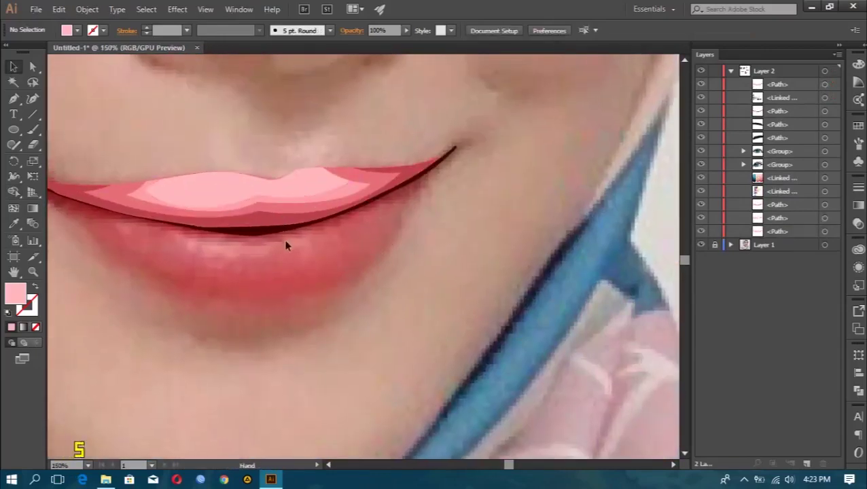
Step: Inspect the lips, briefly selecting and deselecting the dark lower-lip shape
{"action": "scroll", "coordinate": [285, 246], "scroll_direction": "down", "scroll_amount": 3}
{"action": "scroll", "coordinate": [240, 227], "scroll_direction": "up", "scroll_amount": 4}
{"action": "scroll", "coordinate": [364, 242], "scroll_direction": "down", "scroll_amount": 3}
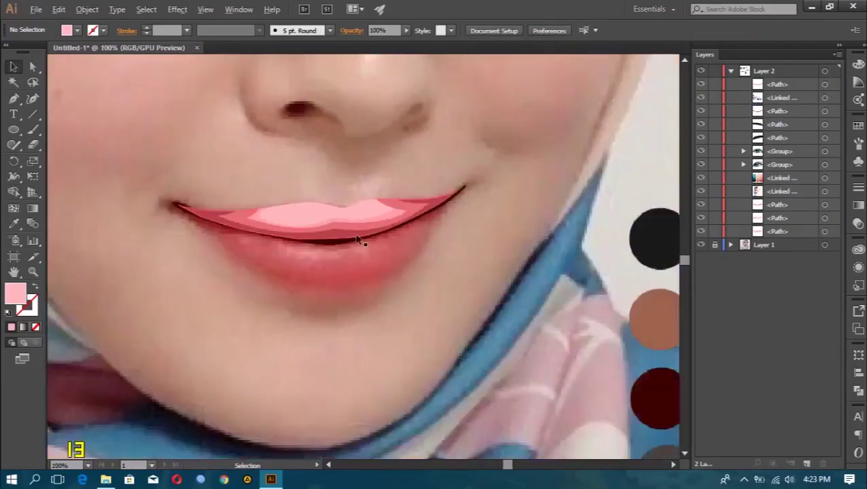
{"action": "scroll", "coordinate": [530, 221], "scroll_direction": "up", "scroll_amount": 4}
{"action": "left_click", "coordinate": [329, 255]}
{"action": "left_click", "coordinate": [367, 291]}
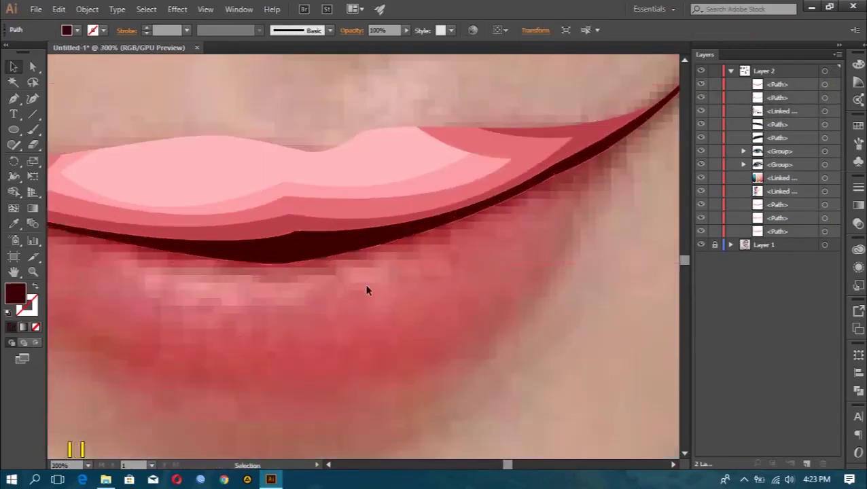
{"action": "scroll", "coordinate": [373, 291], "scroll_direction": "down", "scroll_amount": 3}
{"action": "scroll", "coordinate": [372, 291], "scroll_direction": "up", "scroll_amount": 3}
{"action": "scroll", "coordinate": [316, 203], "scroll_direction": "up", "scroll_amount": 3}
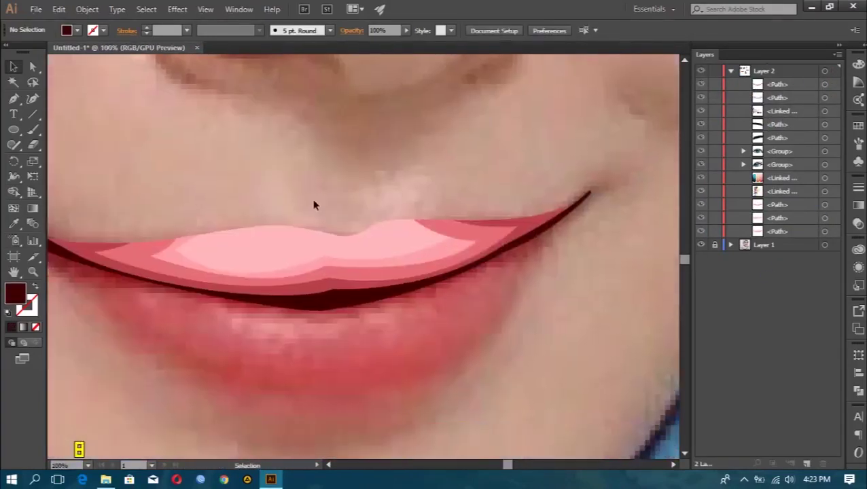
Step: Pen a new closed curved shape along the top of the upper lip
{"action": "key", "text": "p"}
{"action": "scroll", "coordinate": [161, 251], "scroll_direction": "left", "scroll_amount": 2}
{"action": "left_click", "coordinate": [105, 231]}
{"action": "left_click_drag", "start_coordinate": [185, 246], "coordinate": [192, 253]}
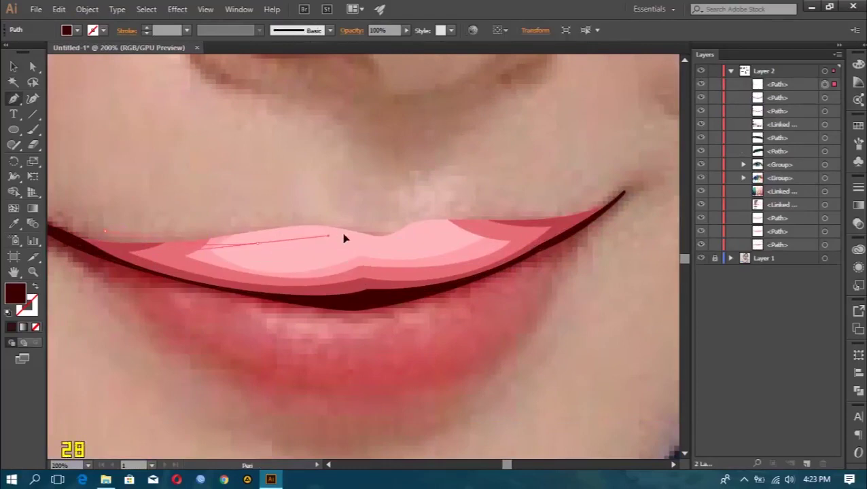
{"action": "scroll", "coordinate": [424, 237], "scroll_direction": "right", "scroll_amount": 3}
{"action": "left_click_drag", "start_coordinate": [514, 213], "coordinate": [544, 198]}
{"action": "left_click_drag", "start_coordinate": [408, 239], "coordinate": [427, 233]}
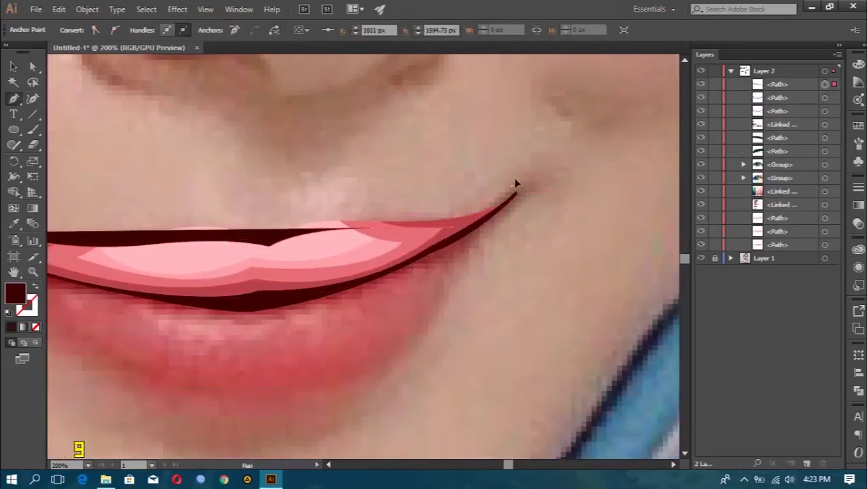
{"action": "scroll", "coordinate": [222, 141], "scroll_direction": "left", "scroll_amount": 5}
{"action": "left_click", "coordinate": [173, 243]}
Step: Trim the excess above the lip with Shape Builder and reselect the rose upper-lip shape
{"action": "left_click", "coordinate": [275, 269], "text": "shift"}
{"action": "key", "text": "shift+m"}
{"action": "left_click", "coordinate": [492, 167], "text": "alt"}
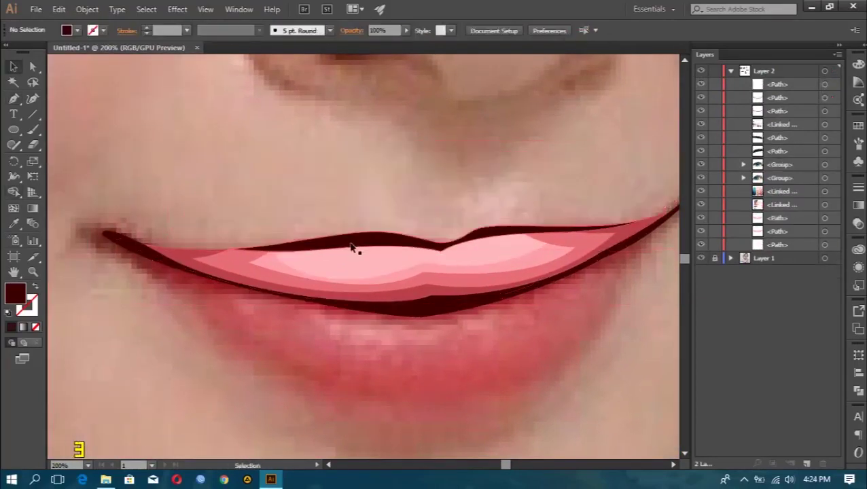
{"action": "key", "text": "v"}
{"action": "key", "text": "ctrl+minus"}
{"action": "left_click", "coordinate": [392, 260]}
{"action": "key", "text": "ctrl+plus"}
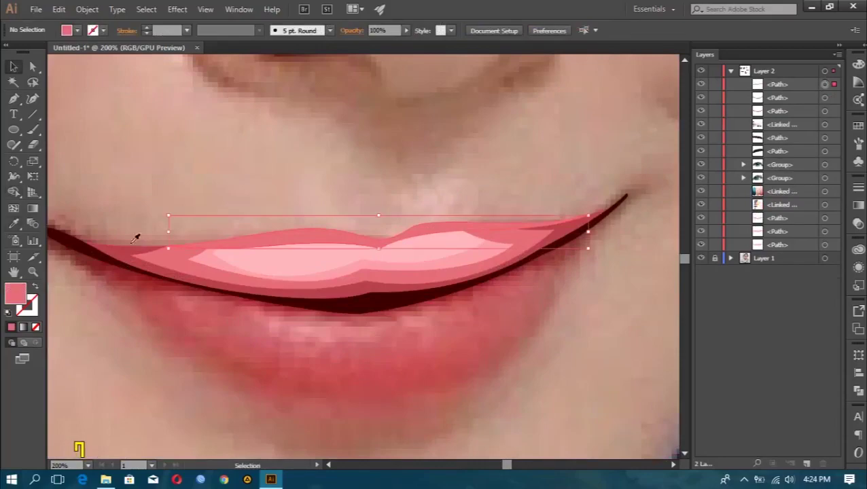
Step: Pen-trace a closed curved path under the lower lip from its left corner to its right corner
{"action": "left_click", "coordinate": [286, 244]}
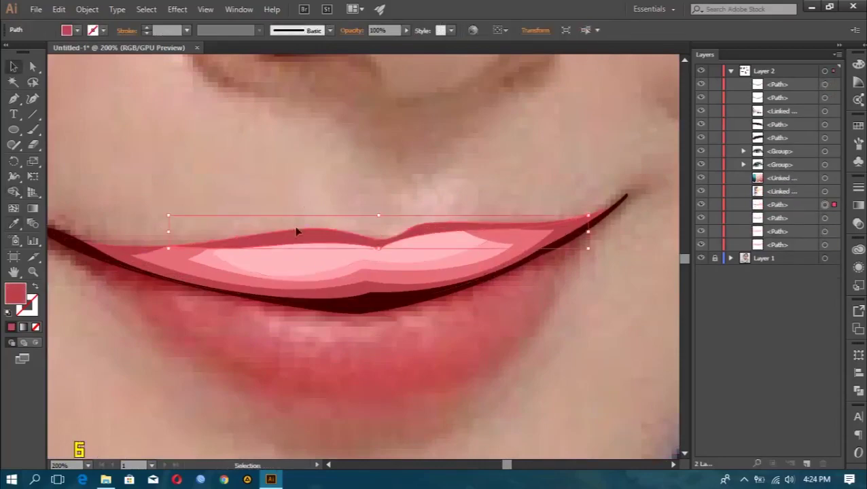
{"action": "key", "text": "ctrl+minus"}
{"action": "key", "text": "ctrl+minus"}
{"action": "key", "text": "ctrl+minus"}
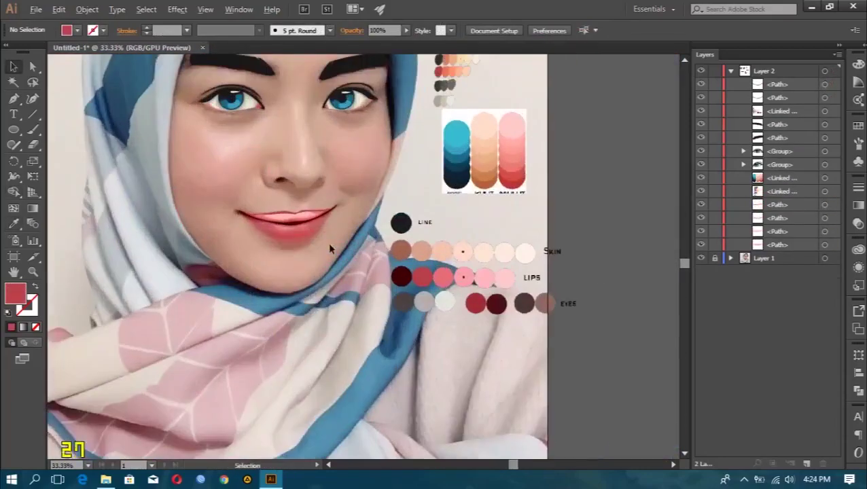
{"action": "key", "text": "ctrl+plus"}
{"action": "key", "text": "ctrl+plus"}
{"action": "key", "text": "ctrl+plus"}
{"action": "key", "text": "ctrl+plus"}
{"action": "key", "text": "p"}
{"action": "left_click", "coordinate": [96, 136]}
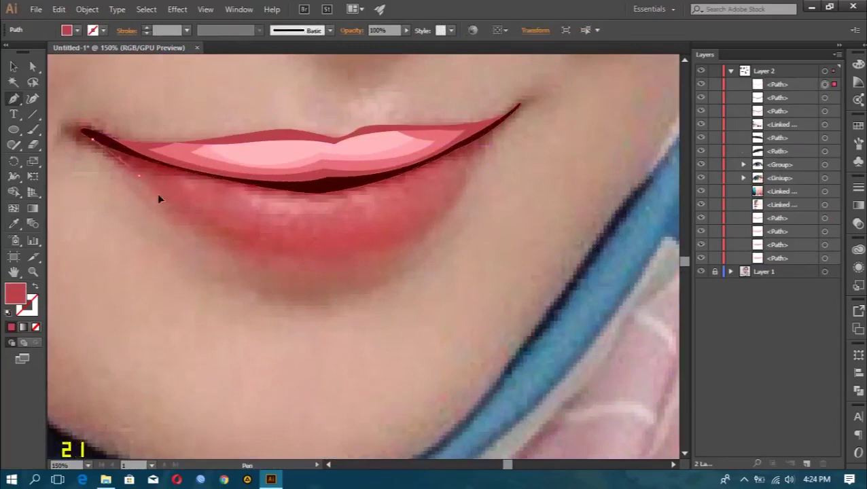
{"action": "key", "text": "ctrl+minus"}
{"action": "mouse_move", "coordinate": [163, 201]}
{"action": "left_mouse_down"}
{"action": "mouse_move", "coordinate": [327, 261]}
{"action": "mouse_move", "coordinate": [322, 251]}
{"action": "left_mouse_up"}
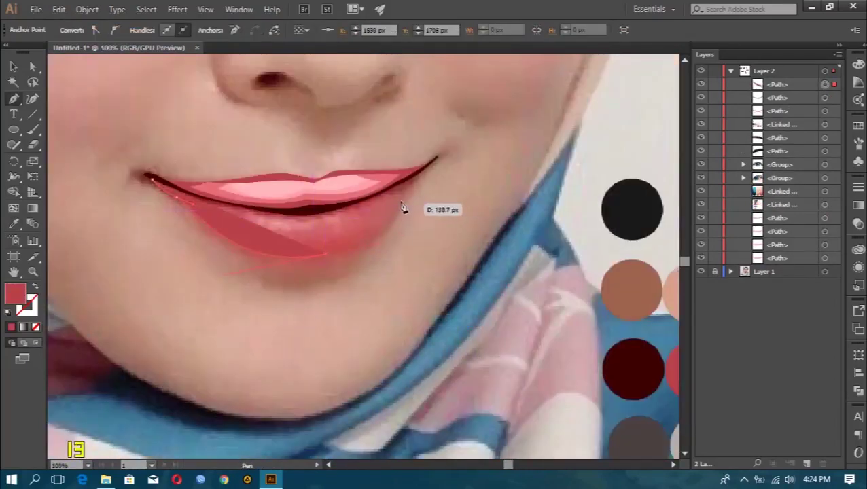
{"action": "left_click_drag", "start_coordinate": [433, 164], "coordinate": [401, 225]}
{"action": "key", "text": "ctrl+plus"}
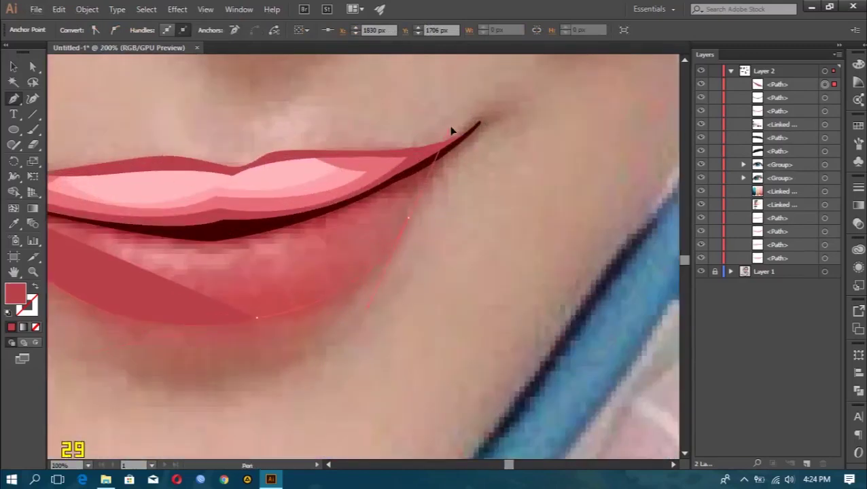
{"action": "left_click_drag", "start_coordinate": [451, 130], "coordinate": [455, 171]}
Step: Zoom in on the lip corner and begin a new curved path at the lower lip's left edge
{"action": "key", "text": "ctrl+plus"}
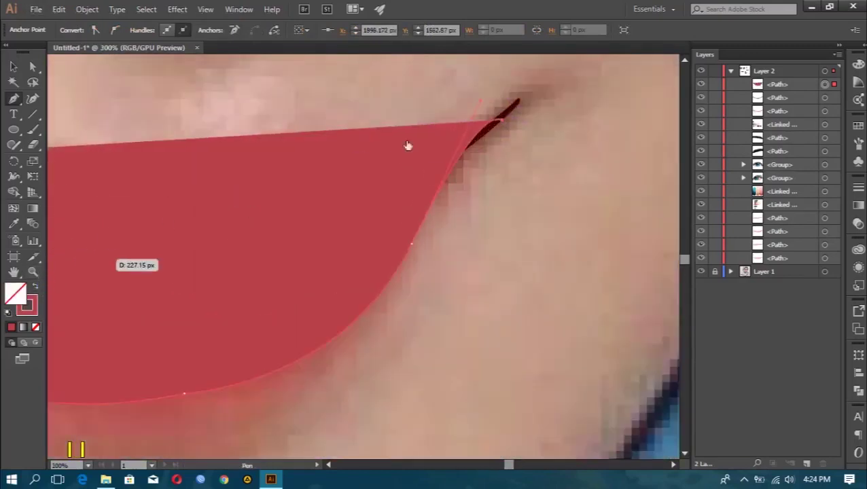
{"action": "key", "text": "ctrl+plus"}
{"action": "key", "text": "ctrl+plus"}
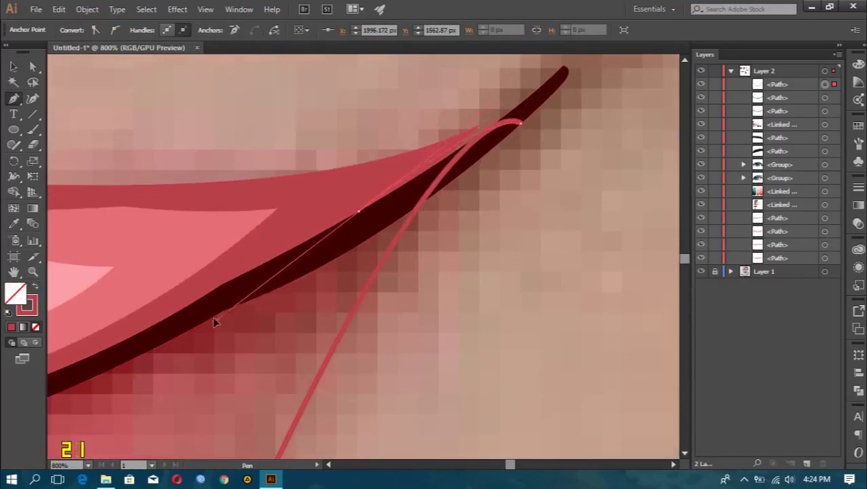
{"action": "key", "text": "ctrl+minus"}
{"action": "key", "text": "ctrl+minus"}
{"action": "key", "text": "ctrl+minus"}
{"action": "key", "text": "ctrl+plus"}
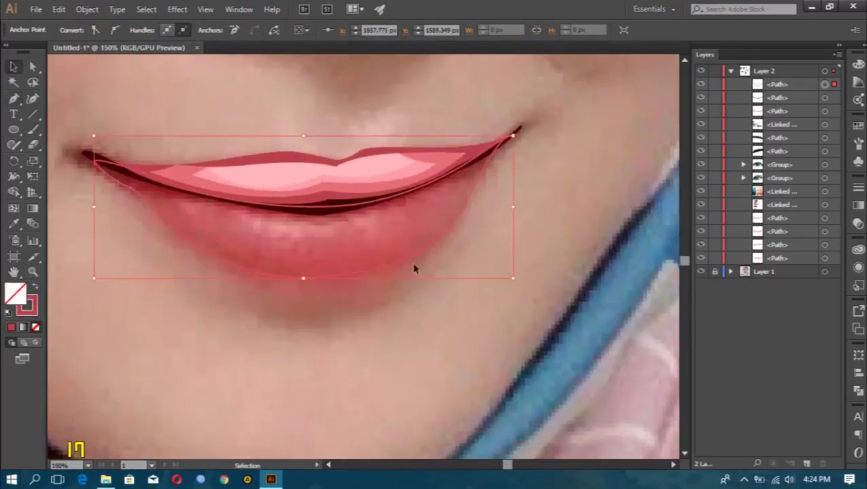
{"action": "key", "text": "p"}
{"action": "key", "text": "ctrl+plus"}
{"action": "left_click_drag", "start_coordinate": [143, 196], "coordinate": [76, 88]}
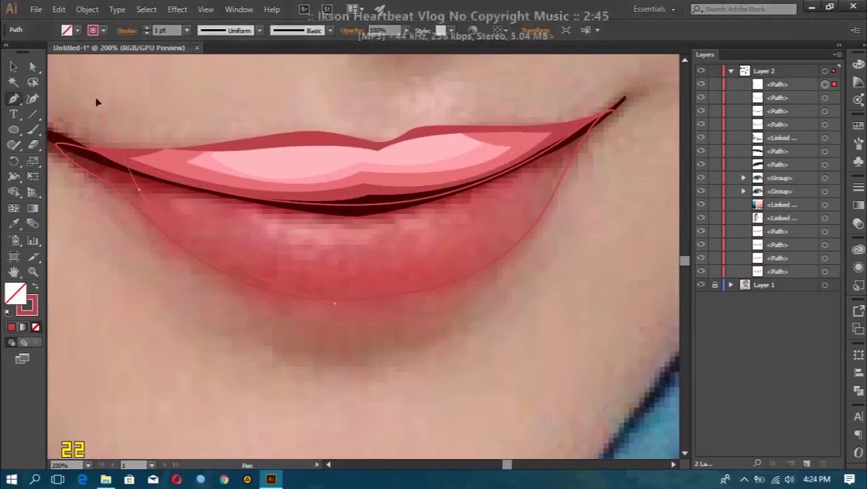
Step: Complete the new lower-lip outline path, anchoring it at the right lip corner
{"action": "scroll", "coordinate": [224, 212], "scroll_direction": "up", "scroll_amount": 2}
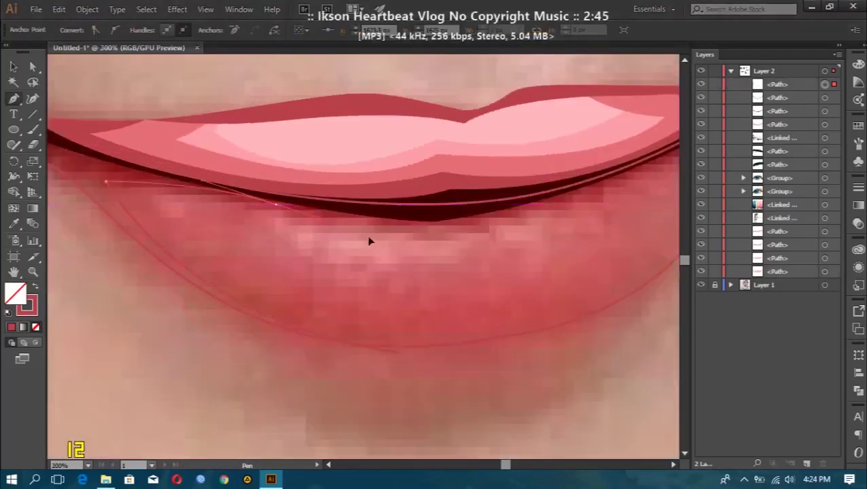
{"action": "scroll", "coordinate": [435, 234], "scroll_direction": "down", "scroll_amount": 3}
{"action": "scroll", "coordinate": [476, 197], "scroll_direction": "up", "scroll_amount": 2}
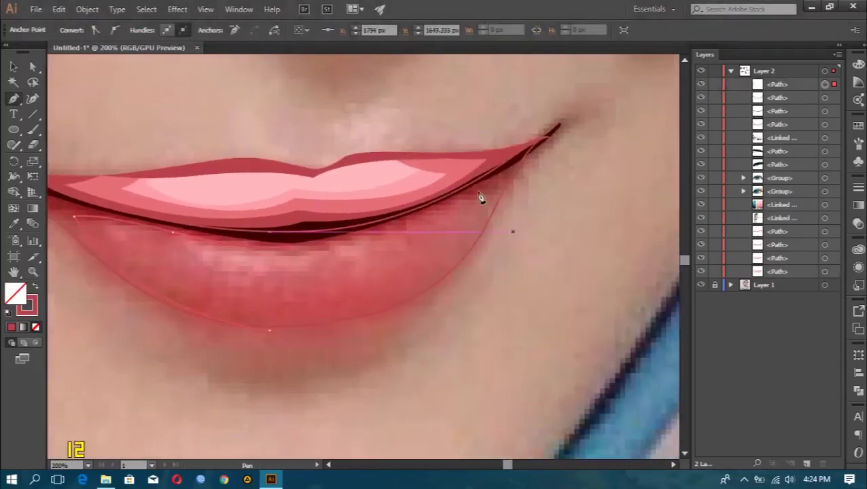
{"action": "left_click", "coordinate": [517, 166]}
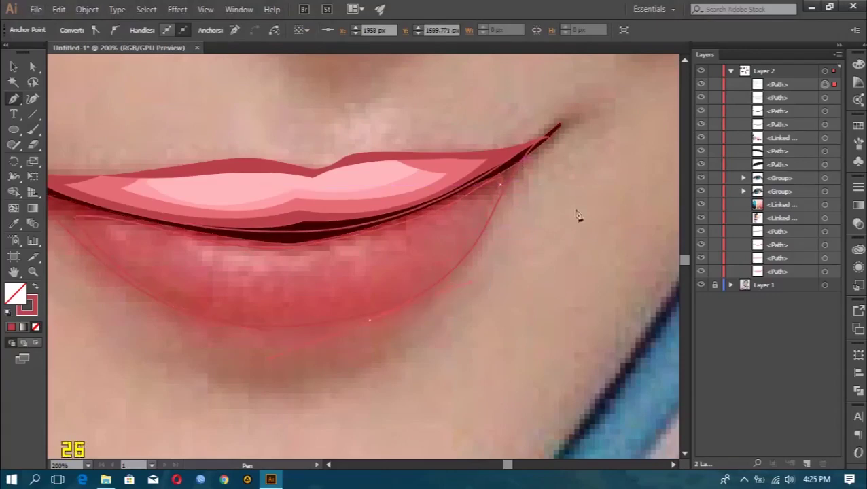
{"action": "scroll", "coordinate": [250, 110], "scroll_direction": "left", "scroll_amount": 3}
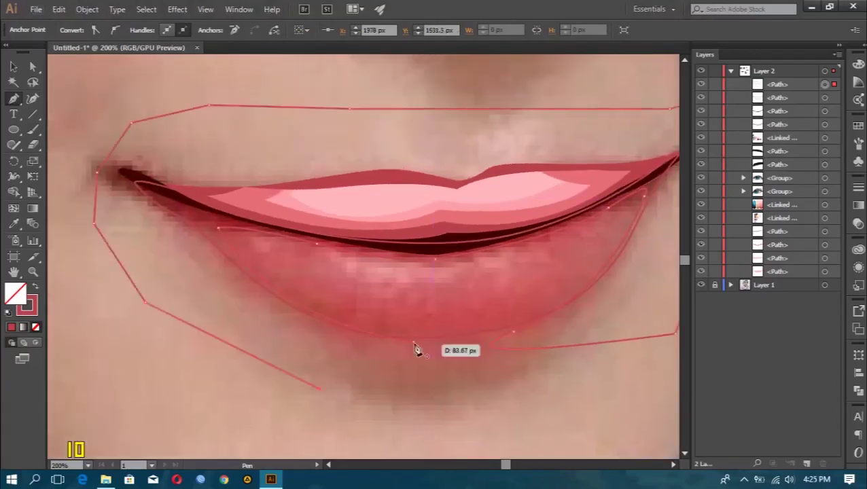
{"action": "key", "text": "shift+m"}
{"action": "left_click", "coordinate": [535, 372], "text": "alt"}
Step: Turn the lower-lip outline into a solid fill by swapping fill and stroke with Shift+X
{"action": "key", "text": "v"}
{"action": "key", "text": "ctrl+shift+a"}
{"action": "left_click", "coordinate": [551, 248]}
{"action": "key", "text": "shift+x"}
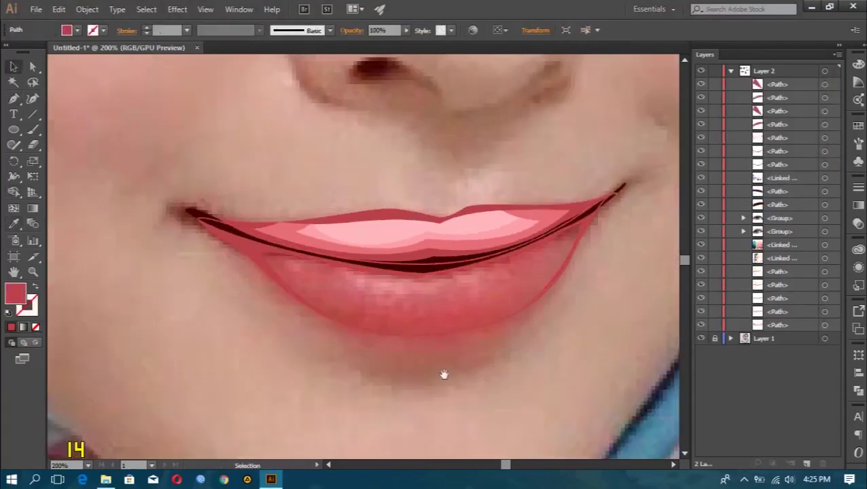
{"action": "key", "text": "ctrl+shift+a"}
Step: Pen-draw a curved shadow shape across the lower lip, extending beyond the left corner
{"action": "key", "text": "p"}
{"action": "left_click", "coordinate": [240, 246]}
{"action": "left_click", "coordinate": [413, 338]}
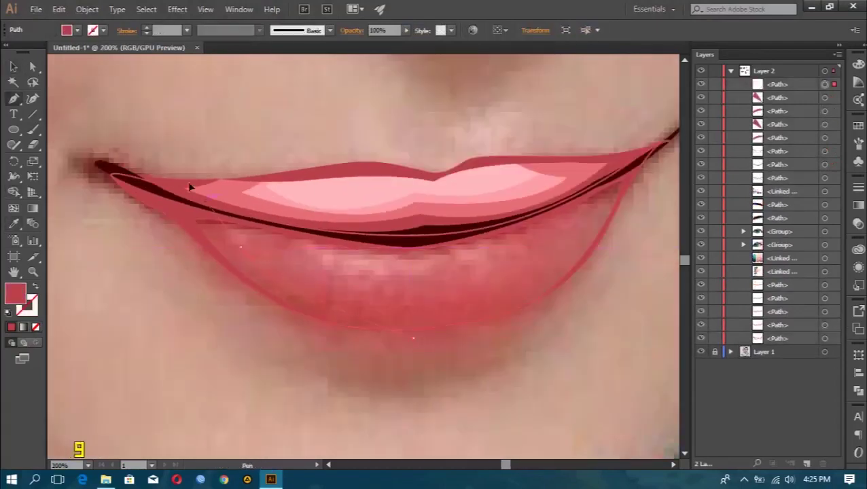
{"action": "left_click_drag", "start_coordinate": [341, 265], "coordinate": [375, 274]}
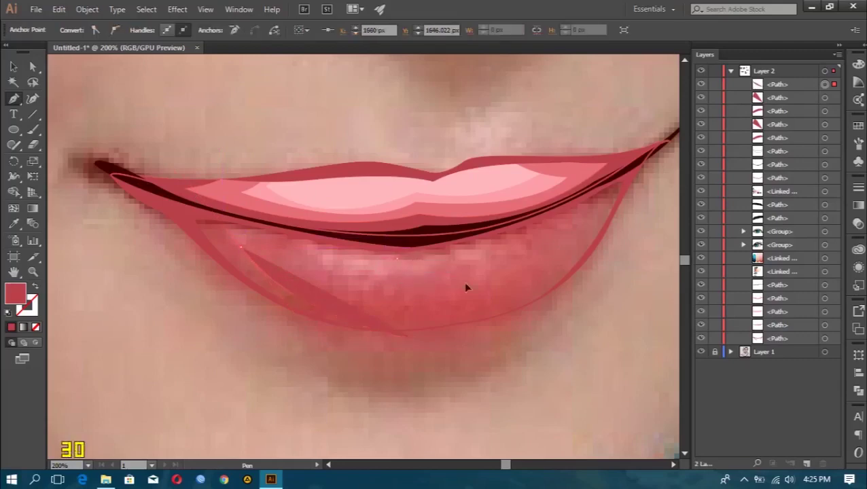
{"action": "left_click", "coordinate": [398, 259]}
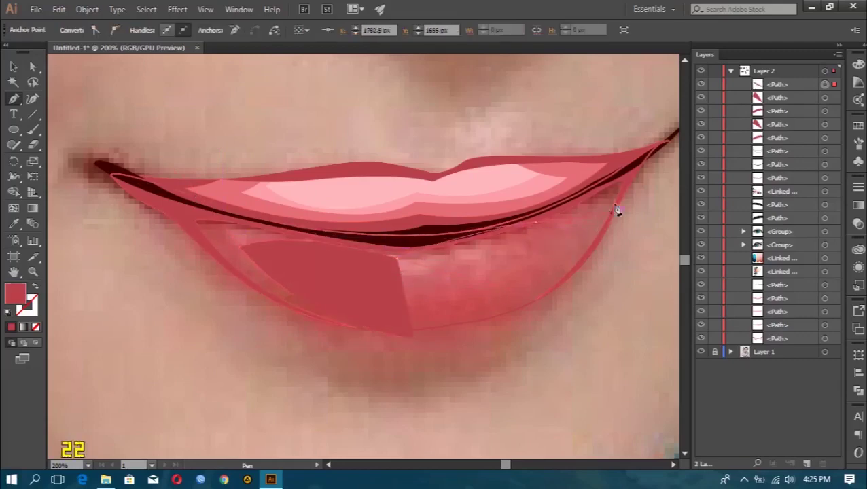
{"action": "left_click_drag", "start_coordinate": [611, 215], "coordinate": [597, 265]}
{"action": "left_click_drag", "start_coordinate": [574, 332], "coordinate": [460, 326]}
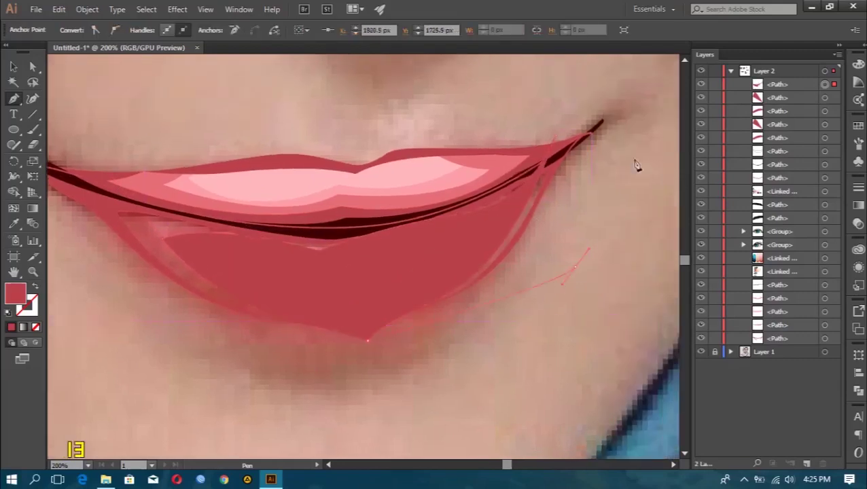
{"action": "left_click_drag", "start_coordinate": [638, 166], "coordinate": [315, 110]}
{"action": "left_click_drag", "start_coordinate": [89, 114], "coordinate": [165, 110]}
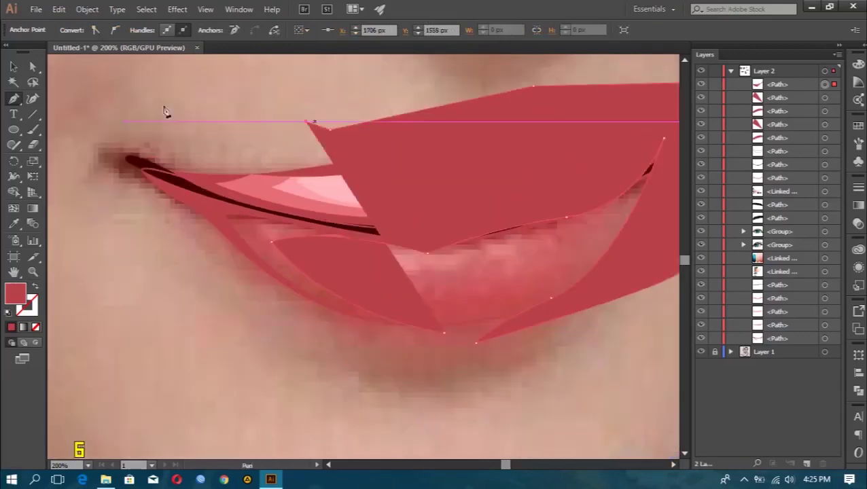
{"action": "left_click_drag", "start_coordinate": [170, 329], "coordinate": [241, 360]}
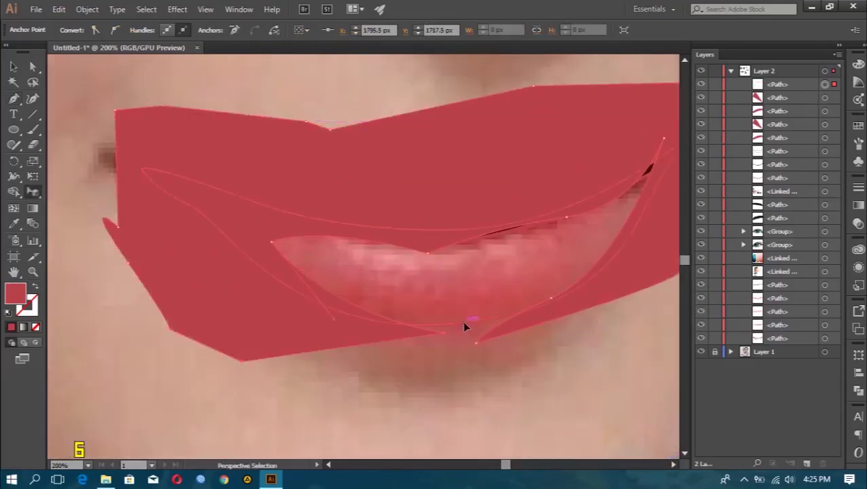
Step: Send the large red shape to the back, behind the other lip shapes
{"action": "key", "text": "v"}
{"action": "left_click", "coordinate": [478, 317]}
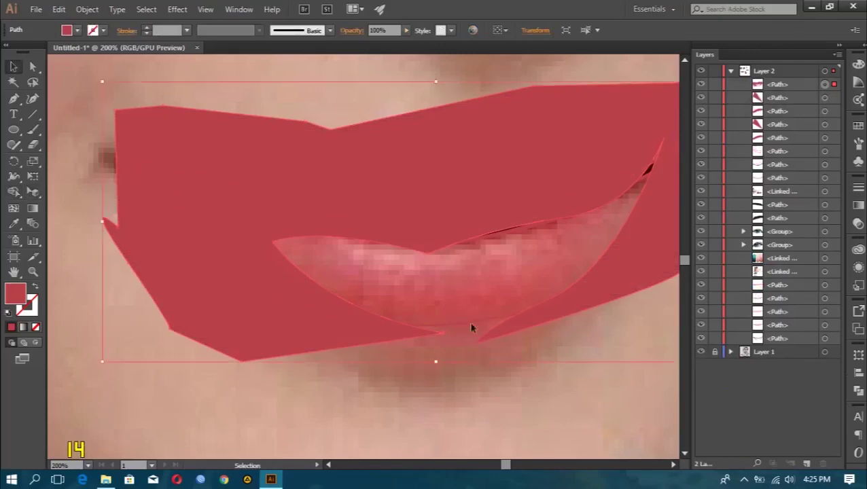
{"action": "left_click", "coordinate": [378, 341]}
{"action": "key", "text": "ctrl+shift+bracketleft"}
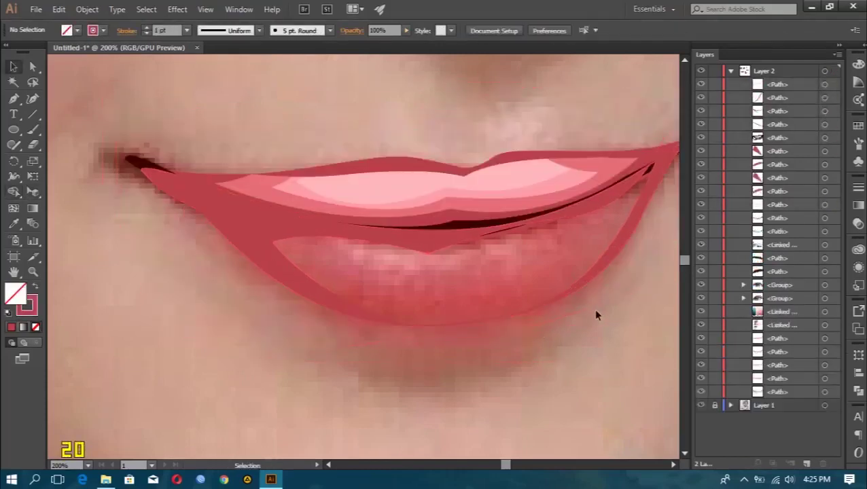
Step: Delete the stray shape and recolour the lower-lip rim lighter pink with the Eyedropper
{"action": "key", "text": "Delete"}
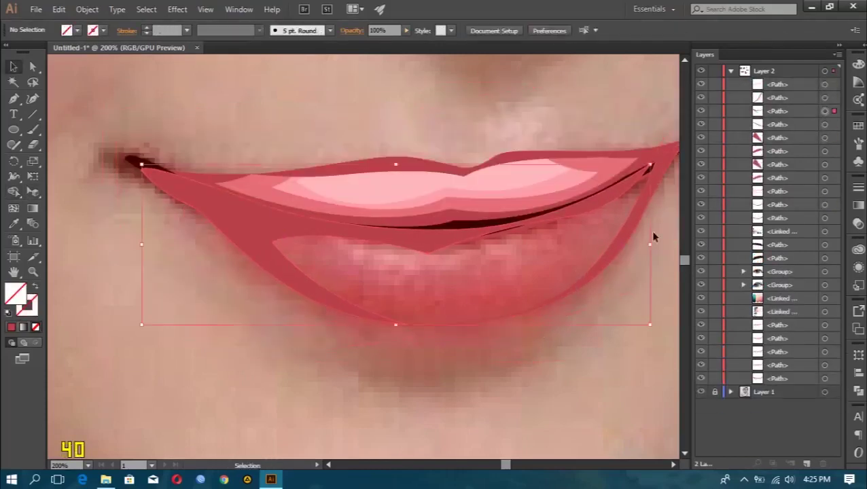
{"action": "left_click", "coordinate": [653, 236]}
{"action": "key", "text": "i"}
{"action": "left_click", "coordinate": [224, 182]}
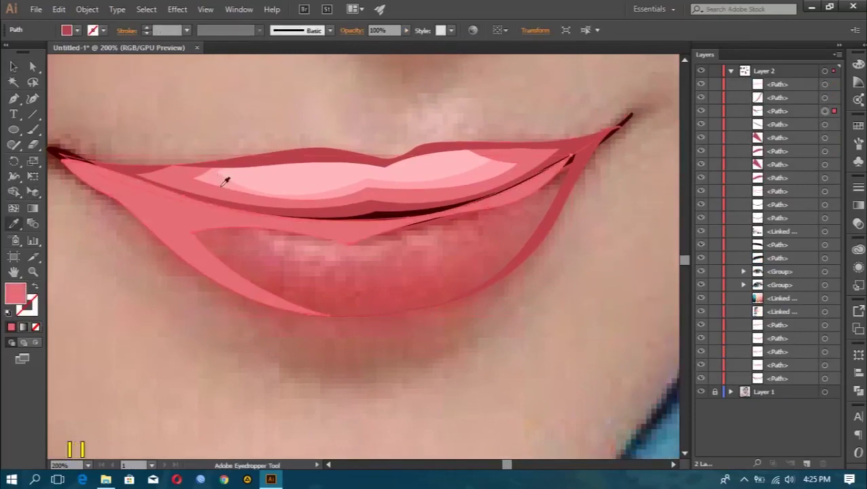
Step: Reorder the lip paths so the dark lip line shows above the pink rim
{"action": "key", "text": "v"}
{"action": "key", "text": "ctrl+shift+bracketleft"}
{"action": "left_click", "coordinate": [552, 215]}
{"action": "key", "text": "ctrl+shift+bracketleft"}
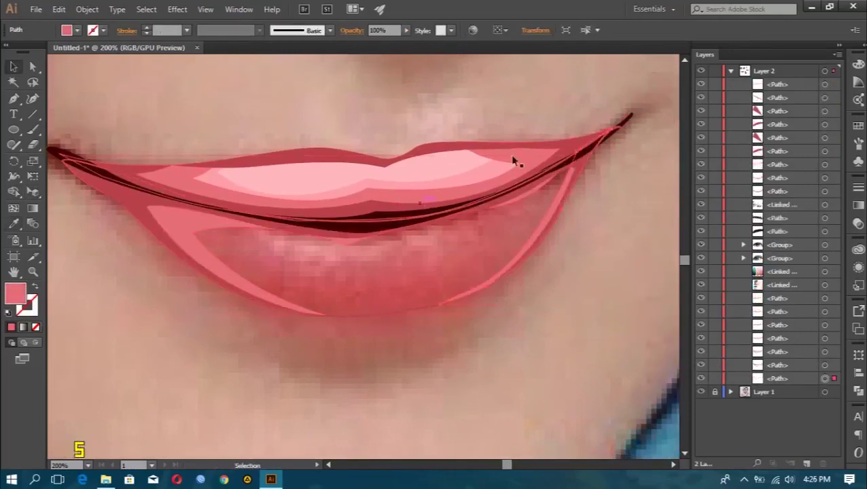
{"action": "key", "text": "ctrl+shift+a"}
{"action": "key", "text": "ctrl+minus"}
{"action": "key", "text": "ctrl+equal"}
{"action": "key", "text": "p"}
{"action": "scroll", "coordinate": [271, 263], "scroll_direction": "up", "scroll_amount": 1}
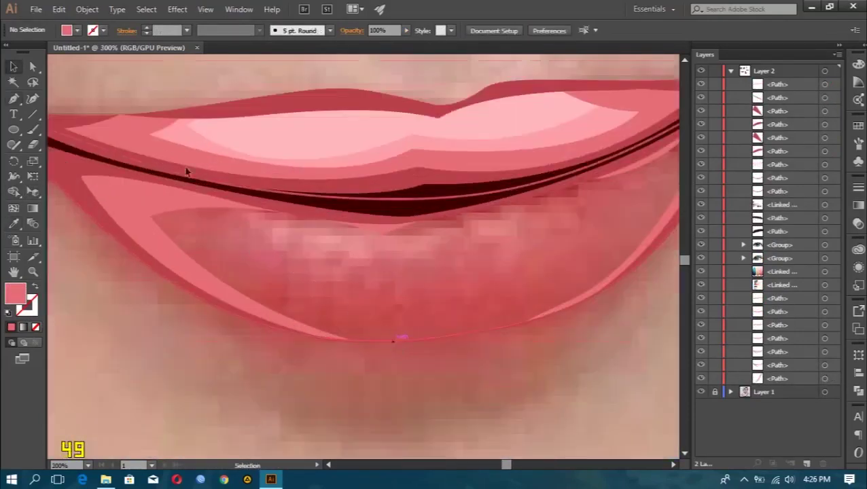
Step: Fill the lower lip with light pink and bring it into view
{"action": "key", "text": "ctrl+0"}
{"action": "scroll", "coordinate": [341, 317], "scroll_direction": "up", "scroll_amount": 4}
{"action": "scroll", "coordinate": [341, 317], "scroll_direction": "down", "scroll_amount": 2}
{"action": "scroll", "coordinate": [319, 257], "scroll_direction": "up", "scroll_amount": 1}
{"action": "scroll", "coordinate": [269, 257], "scroll_direction": "up", "scroll_amount": 3}
{"action": "scroll", "coordinate": [209, 222], "scroll_direction": "up", "scroll_amount": 1}
Step: Pen-draw a closed highlight path inside the lower lip, along its right end and bottom edge
{"action": "key", "text": "p"}
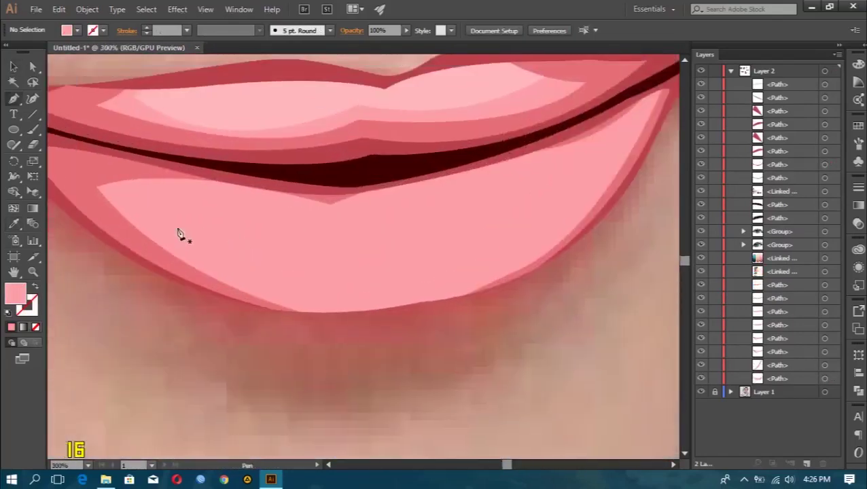
{"action": "left_click", "coordinate": [144, 196]}
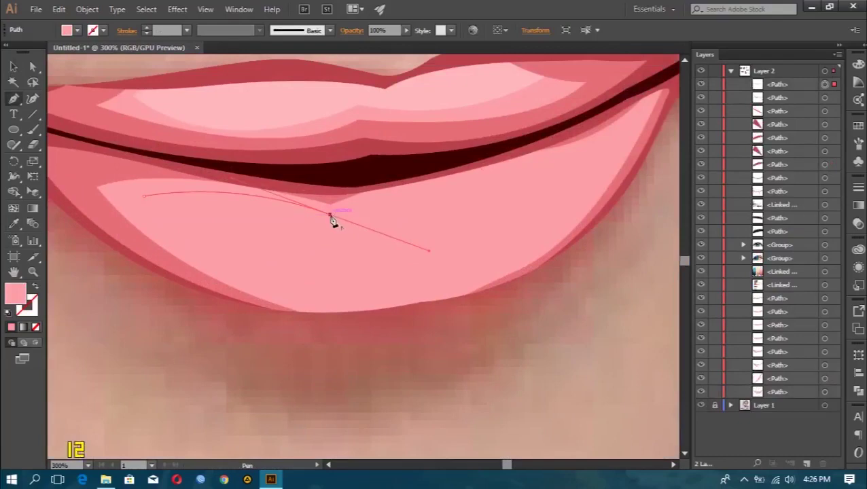
{"action": "left_click", "coordinate": [619, 140]}
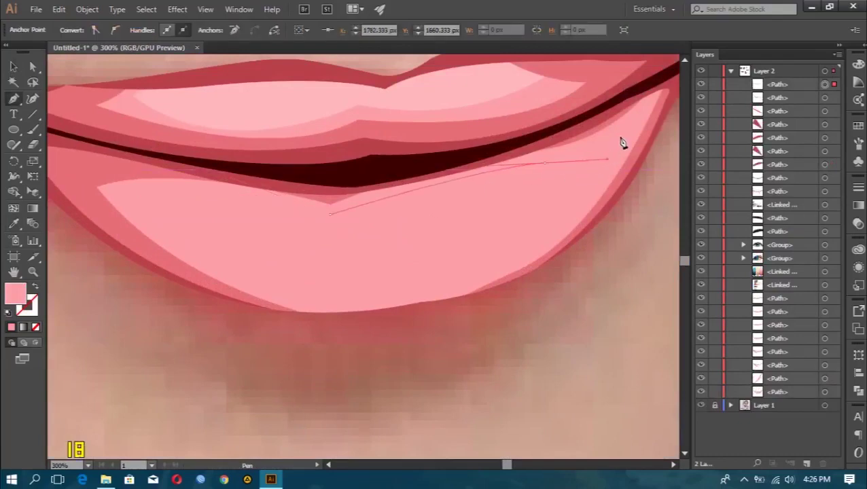
{"action": "left_click", "coordinate": [358, 310]}
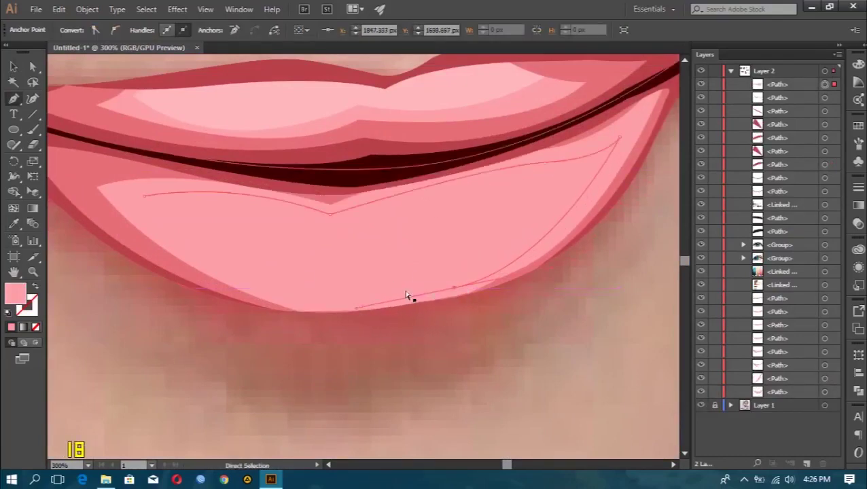
{"action": "left_click", "coordinate": [257, 301]}
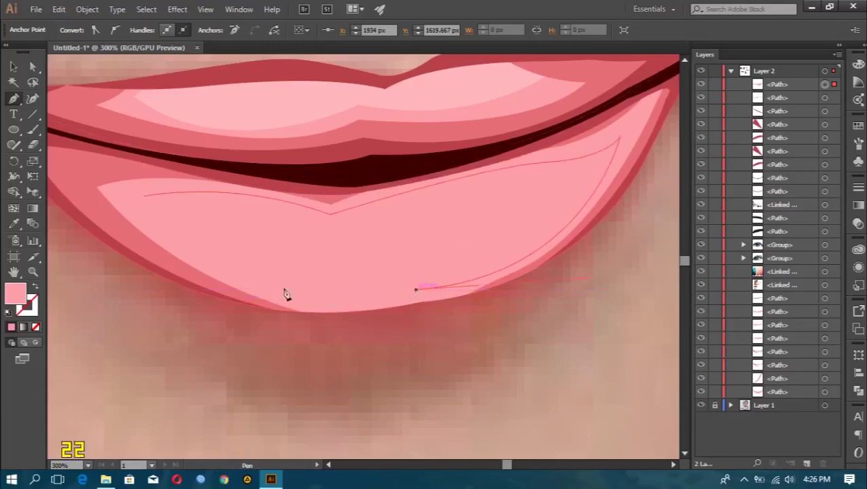
{"action": "left_click_drag", "start_coordinate": [137, 228], "coordinate": [153, 224]}
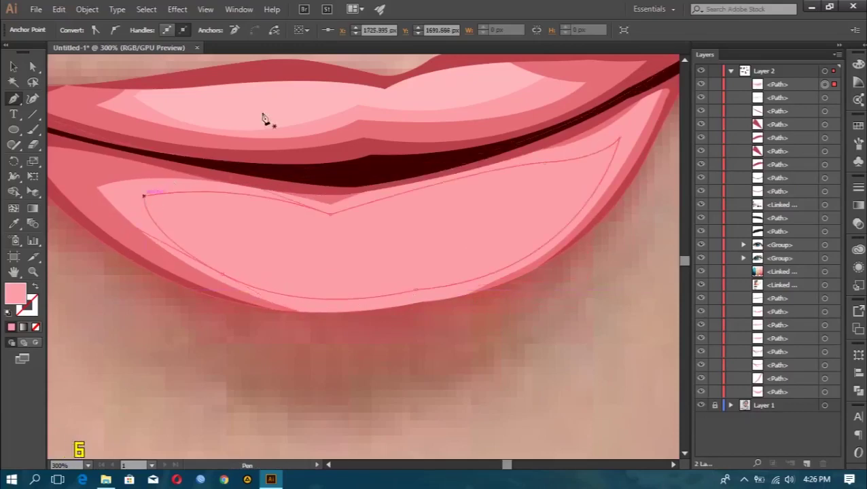
{"action": "key", "text": "ctrl+minus"}
{"action": "key", "text": "ctrl+minus"}
{"action": "key", "text": "ctrl+minus"}
{"action": "key", "text": "ctrl+plus"}
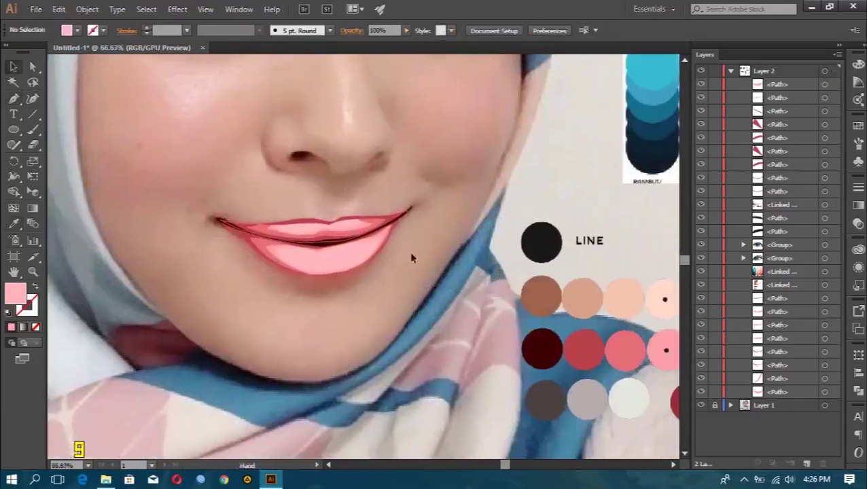
Step: Select the upper-lip and dark lower lip-line shapes, zooming between the lips and the palette
{"action": "left_click", "coordinate": [358, 216]}
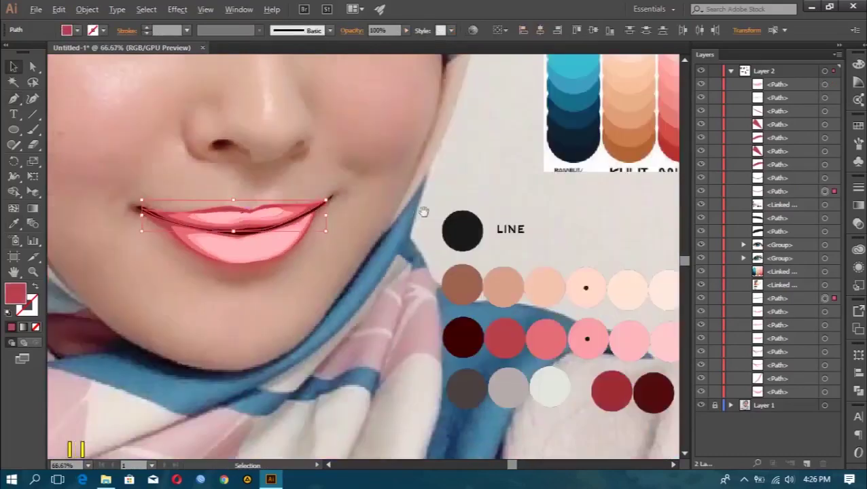
{"action": "key", "text": "ctrl+minus"}
{"action": "key", "text": "ctrl+plus"}
{"action": "key", "text": "ctrl+plus"}
{"action": "key", "text": "ctrl+plus"}
{"action": "key", "text": "ctrl+shift+a"}
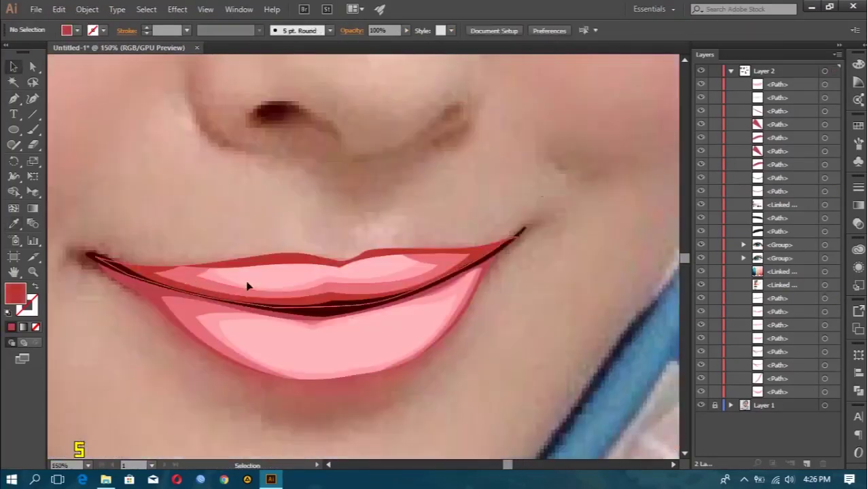
{"action": "key", "text": "ctrl+minus"}
{"action": "key", "text": "ctrl+minus"}
{"action": "key", "text": "ctrl+minus"}
{"action": "key", "text": "ctrl+plus"}
{"action": "key", "text": "ctrl+plus"}
{"action": "left_click", "coordinate": [230, 310]}
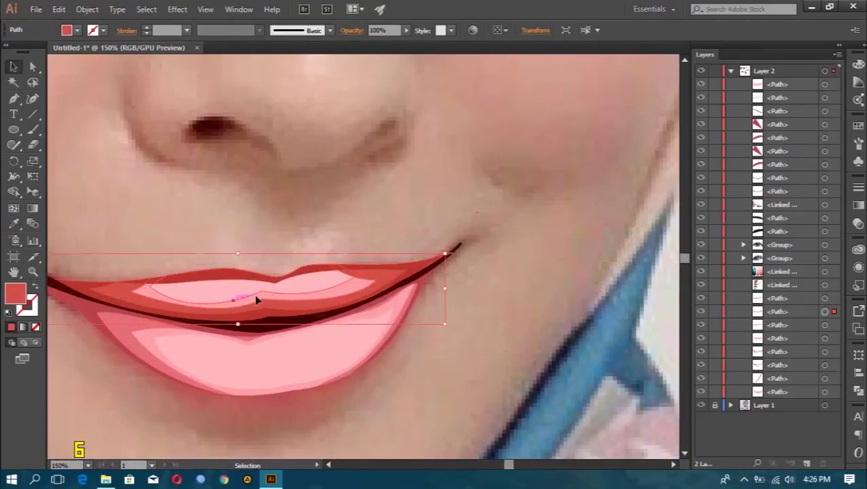
{"action": "key", "text": "ctrl+minus"}
{"action": "key", "text": "ctrl+minus"}
{"action": "left_click", "coordinate": [387, 292]}
{"action": "scroll", "coordinate": [270, 299], "scroll_direction": "right", "scroll_amount": 3}
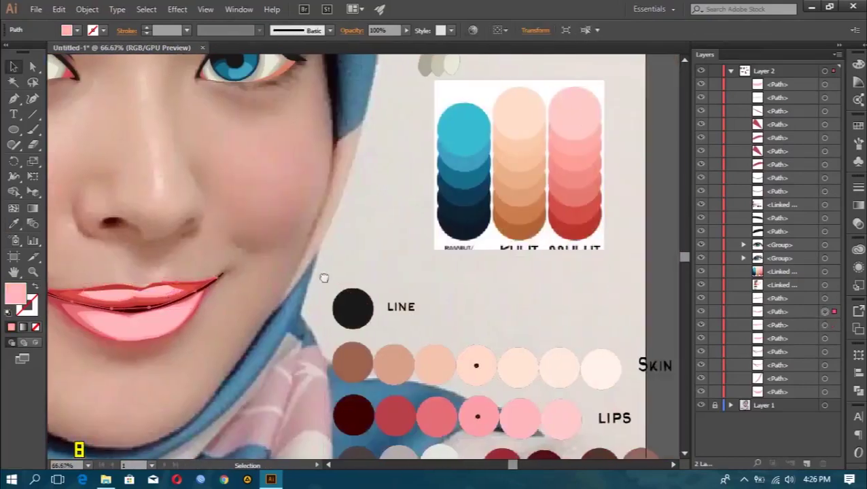
{"action": "left_click", "coordinate": [406, 236]}
{"action": "key", "text": "ctrl+plus"}
{"action": "key", "text": "ctrl+plus"}
{"action": "key", "text": "ctrl+plus"}
{"action": "left_click_drag", "start_coordinate": [223, 267], "coordinate": [303, 288]}
Step: Recolour a lip highlight with a coral shade sampled from the lip palette
{"action": "left_click", "coordinate": [302, 289]}
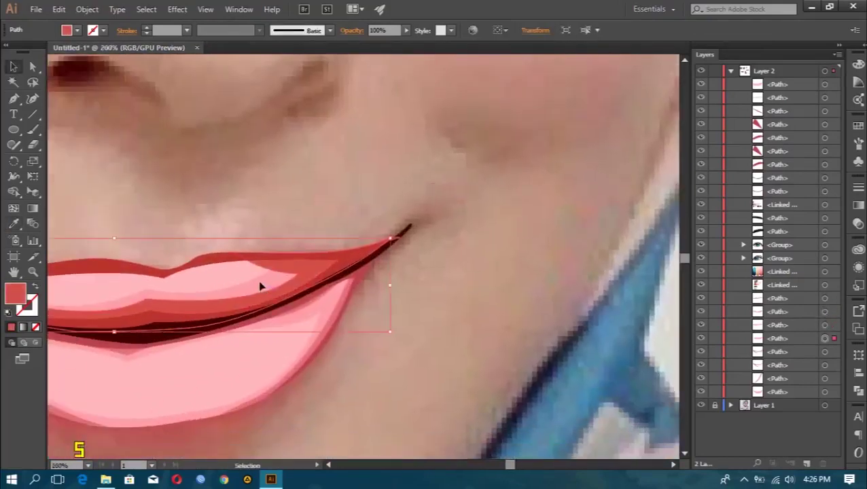
{"action": "key", "text": "ctrl+minus"}
{"action": "key", "text": "ctrl+minus"}
{"action": "key", "text": "ctrl+minus"}
{"action": "key", "text": "i"}
{"action": "key", "text": "v"}
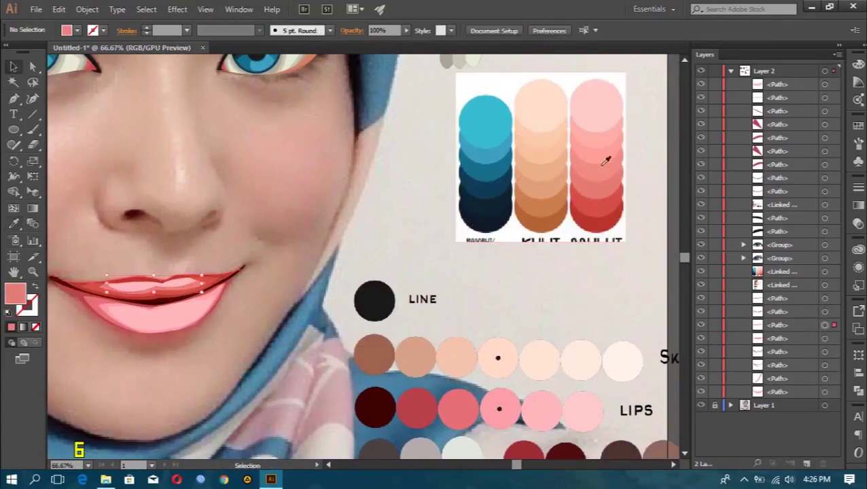
{"action": "left_click", "coordinate": [610, 155]}
{"action": "left_click", "coordinate": [344, 205]}
Step: Apply a coral palette colour to the pale lower-lip shape
{"action": "key", "text": "ctrl+0"}
{"action": "key", "text": "ctrl+plus"}
{"action": "key", "text": "ctrl+plus"}
{"action": "key", "text": "ctrl+plus"}
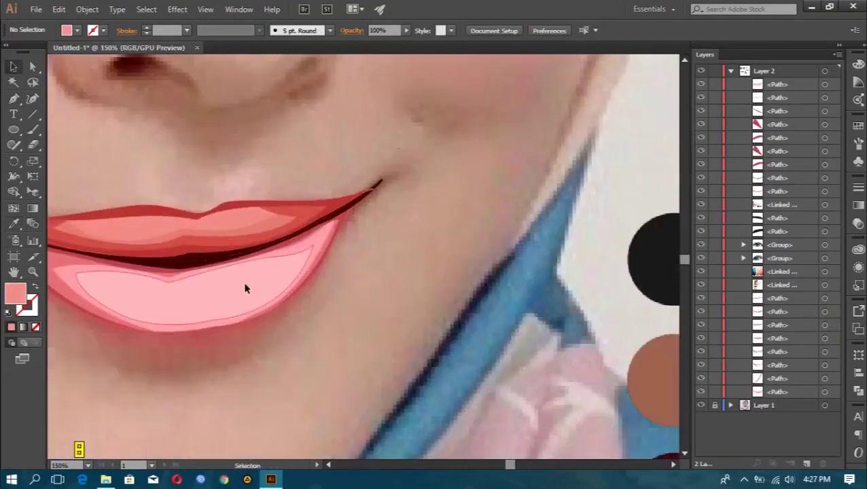
{"action": "key", "text": "ctrl+minus"}
{"action": "left_click", "coordinate": [270, 256]}
Step: Give the upper-lip highlight a red sampled from the lip palette
{"action": "key", "text": "ctrl+plus"}
{"action": "key", "text": "ctrl+plus"}
{"action": "key", "text": "ctrl+plus"}
{"action": "left_click", "coordinate": [290, 248]}
{"action": "key", "text": "ctrl+minus"}
{"action": "key", "text": "i"}
{"action": "key", "text": "ctrl+plus"}
{"action": "key", "text": "ctrl+plus"}
{"action": "key", "text": "ctrl+plus"}
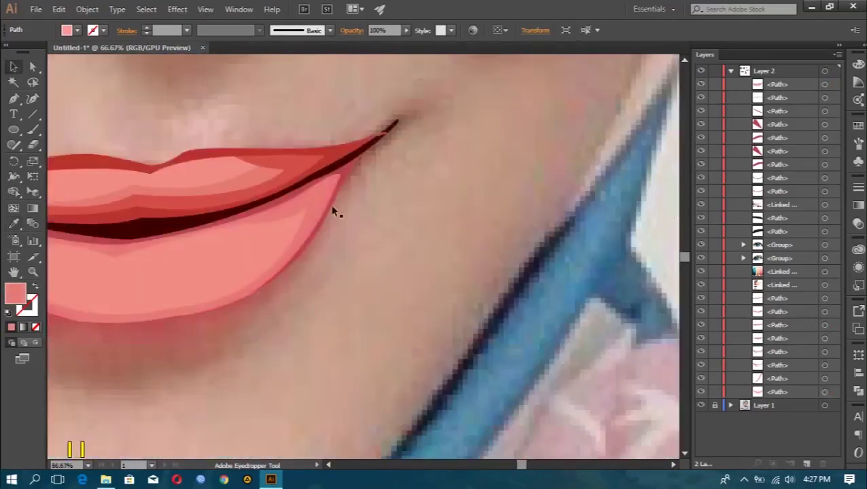
{"action": "key", "text": "v"}
{"action": "left_click", "coordinate": [326, 200]}
{"action": "left_click_drag", "start_coordinate": [304, 254], "coordinate": [470, 237]}
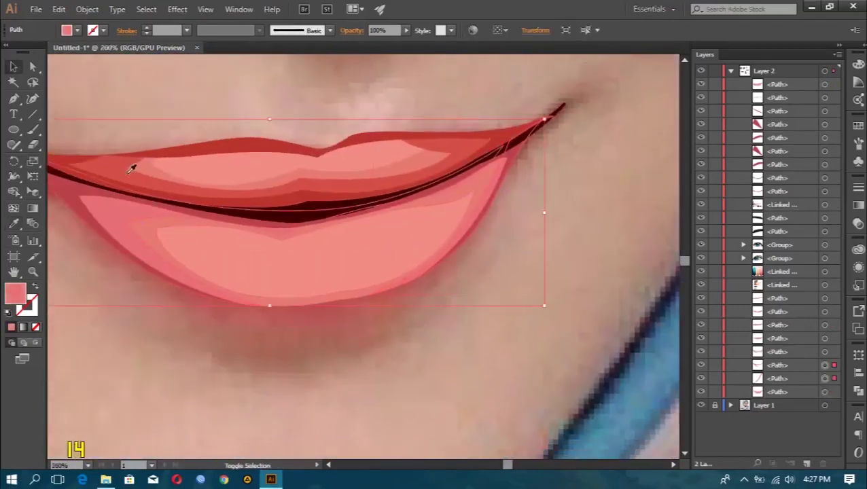
{"action": "key", "text": "i"}
{"action": "left_click", "coordinate": [95, 230]}
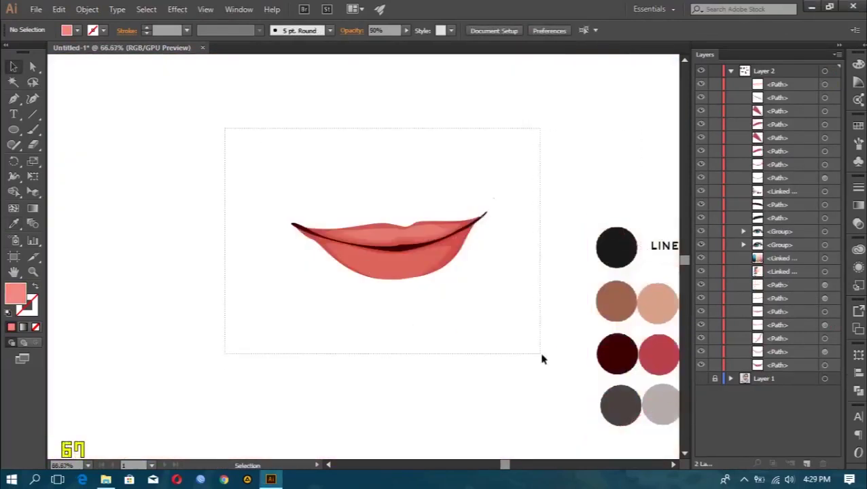
Step: Group all lip shapes and move them into a new layer named bibir
{"action": "key", "text": "a"}
{"action": "key", "text": "ctrl+a"}
{"action": "key", "text": "v"}
{"action": "key", "text": "ctrl+g"}
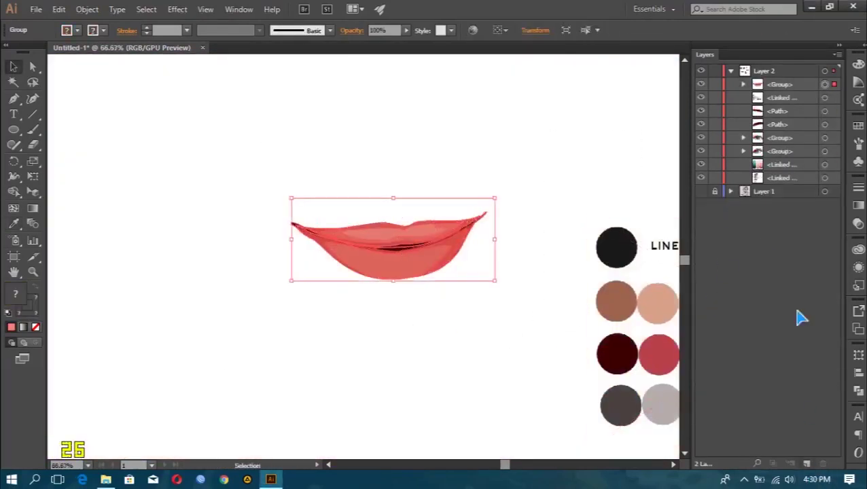
{"action": "key", "text": "ctrl+l"}
{"action": "left_click_drag", "start_coordinate": [780, 97], "coordinate": [767, 73]}
{"action": "key", "text": "Return"}
Step: Ungroup the lip shapes inside bibir and lock Layer 2
{"action": "right_click", "coordinate": [387, 247]}
{"action": "left_click", "coordinate": [414, 322]}
{"action": "left_click", "coordinate": [730, 71]}
{"action": "left_click", "coordinate": [714, 285]}
Step: Toggle the bibir layer's visibility to check it, then start a new highlight path on the lower lip
{"action": "key", "text": "ctrl+shift+a"}
{"action": "scroll", "coordinate": [391, 265], "scroll_direction": "up", "scroll_amount": 3}
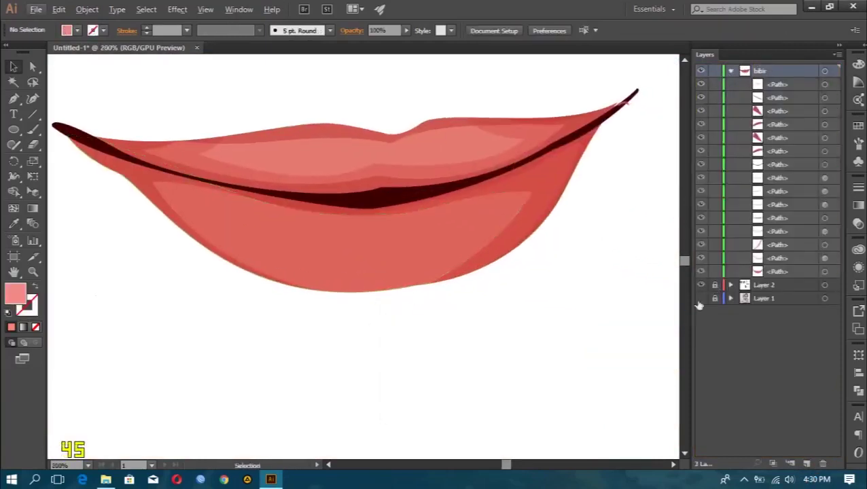
{"action": "left_click", "coordinate": [701, 71]}
{"action": "left_click", "coordinate": [700, 71]}
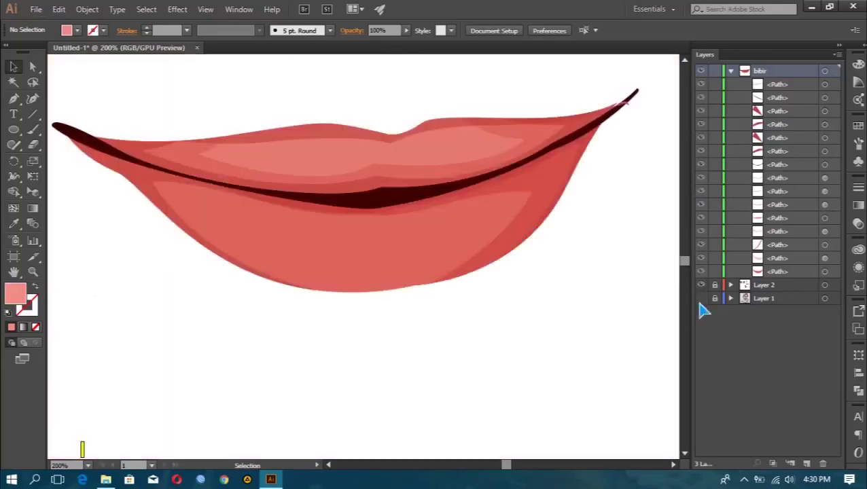
{"action": "scroll", "coordinate": [257, 224], "scroll_direction": "up", "scroll_amount": 3}
{"action": "key", "text": "p"}
{"action": "left_click", "coordinate": [127, 163]}
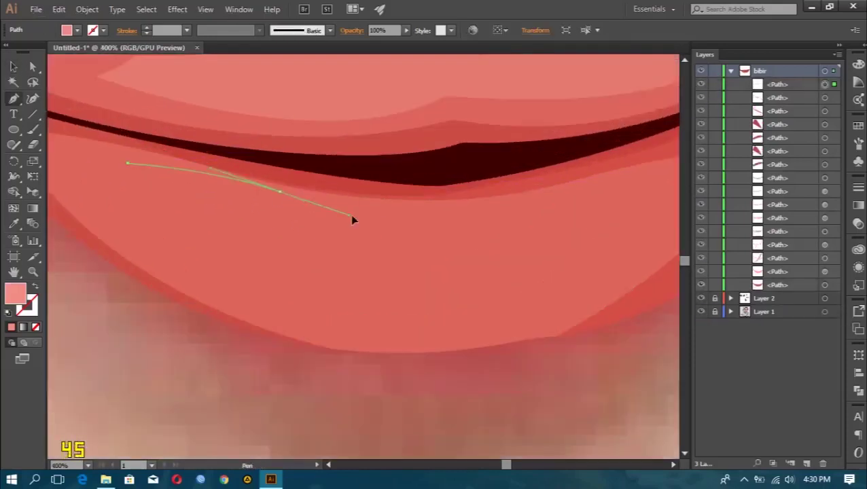
Step: Draw a curved highlight shape along the lower lip, then undo the last drawing steps
{"action": "left_click_drag", "start_coordinate": [352, 219], "coordinate": [436, 209]}
{"action": "scroll", "coordinate": [436, 217], "scroll_direction": "right", "scroll_amount": 3}
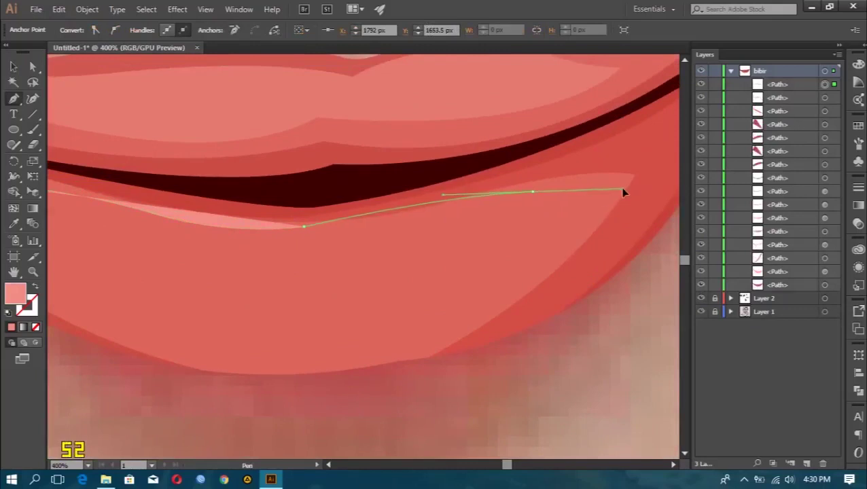
{"action": "left_click", "coordinate": [588, 185]}
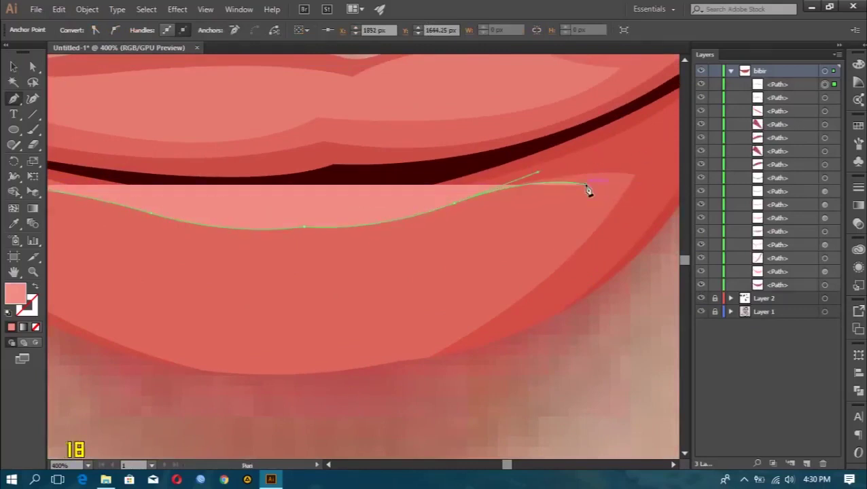
{"action": "scroll", "coordinate": [503, 215], "scroll_direction": "down", "scroll_amount": 1}
{"action": "left_click", "coordinate": [127, 193]}
{"action": "key", "text": "v"}
{"action": "key", "text": "p"}
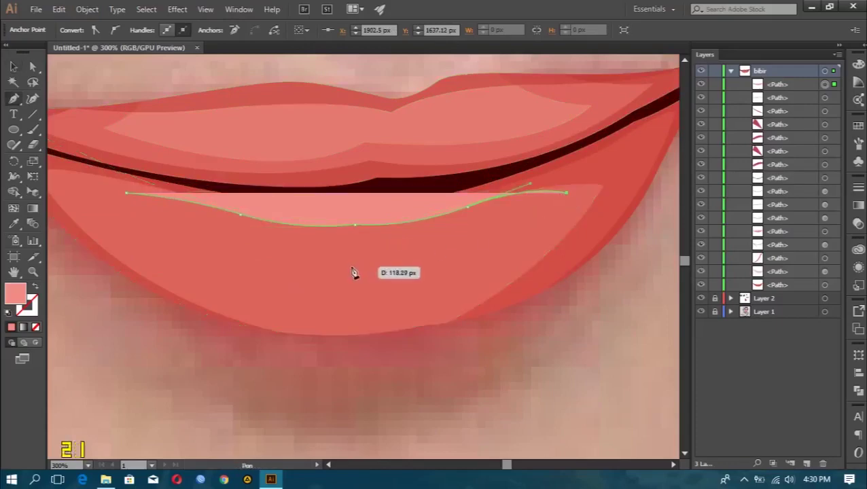
{"action": "key", "text": "ctrl+z"}
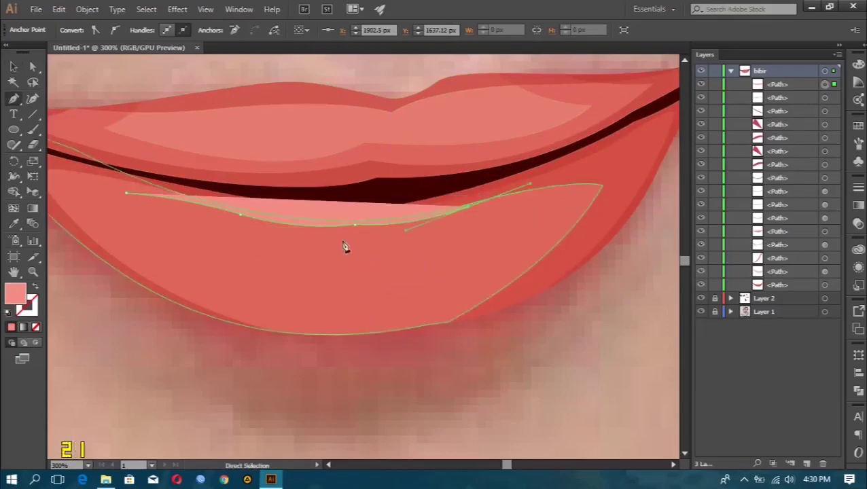
{"action": "key", "text": "ctrl+z"}
{"action": "key", "text": "ctrl+z"}
{"action": "key", "text": "ctrl+z"}
Step: Redraw the lower-lip highlight with a downward curve and sharp corners, then deselect it
{"action": "left_click_drag", "start_coordinate": [361, 233], "coordinate": [475, 268]}
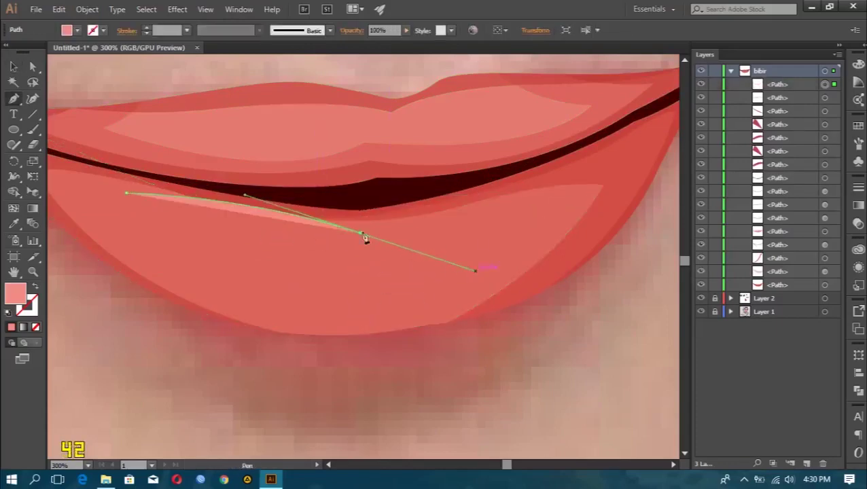
{"action": "left_click", "coordinate": [361, 234]}
{"action": "left_click", "coordinate": [357, 274]}
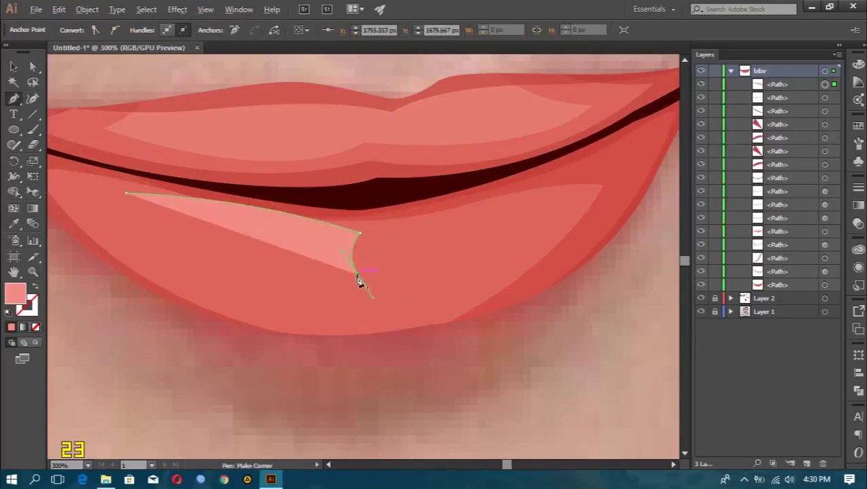
{"action": "left_click", "coordinate": [135, 194]}
{"action": "scroll", "coordinate": [297, 181], "scroll_direction": "left", "scroll_amount": 5}
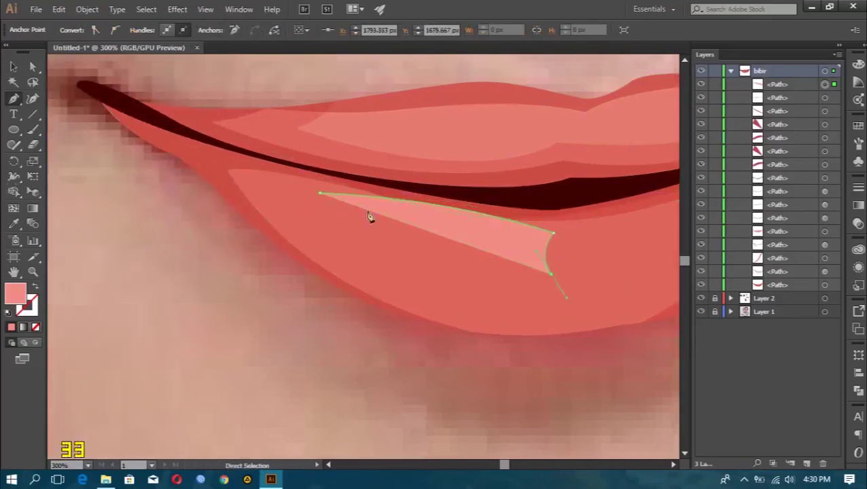
{"action": "key", "text": "ctrl+shift+a"}
Step: Draw a second curved highlight shape along the lower lip with corner points
{"action": "left_click", "coordinate": [318, 194]}
{"action": "left_click_drag", "start_coordinate": [537, 231], "coordinate": [613, 221]}
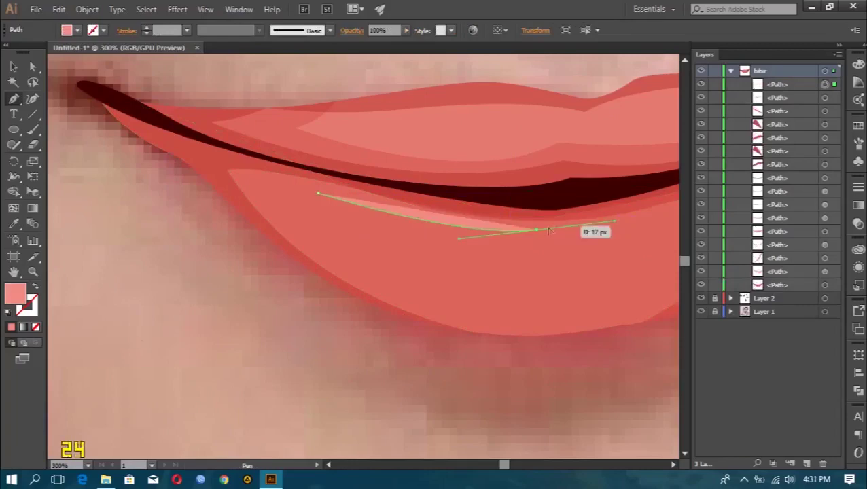
{"action": "key", "text": "alt"}
{"action": "left_click", "coordinate": [554, 280]}
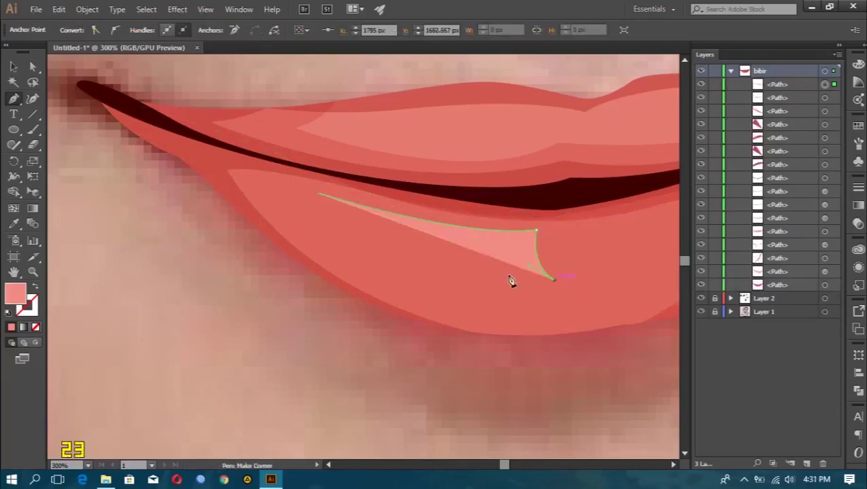
{"action": "scroll", "coordinate": [411, 276], "scroll_direction": "down", "scroll_amount": 2}
{"action": "scroll", "coordinate": [381, 261], "scroll_direction": "up", "scroll_amount": 1}
{"action": "left_click_drag", "start_coordinate": [328, 243], "coordinate": [256, 170]}
{"action": "key", "text": "ctrl+shift+a"}
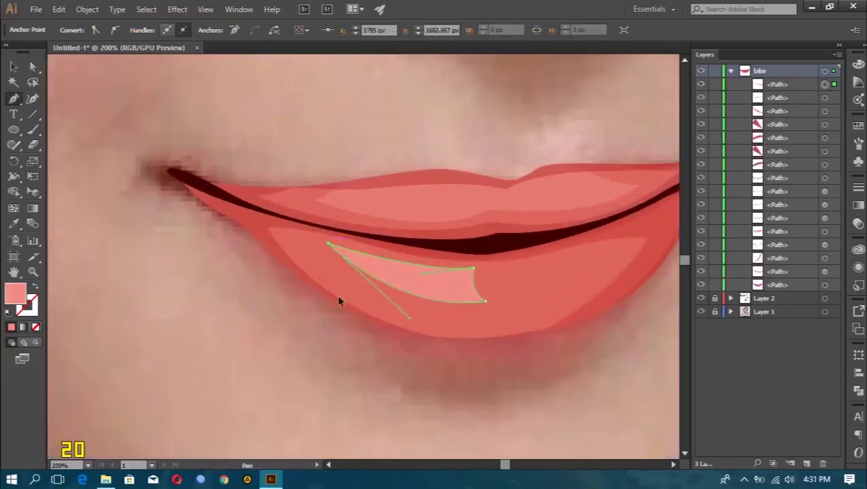
Step: Draw a thin highlight shape on the lower lip, then resize it and nudge it left
{"action": "scroll", "coordinate": [300, 300], "scroll_direction": "down", "scroll_amount": 2}
{"action": "scroll", "coordinate": [375, 324], "scroll_direction": "up", "scroll_amount": 2}
{"action": "scroll", "coordinate": [360, 280], "scroll_direction": "up", "scroll_amount": 1}
{"action": "left_click_drag", "start_coordinate": [361, 281], "coordinate": [392, 299]}
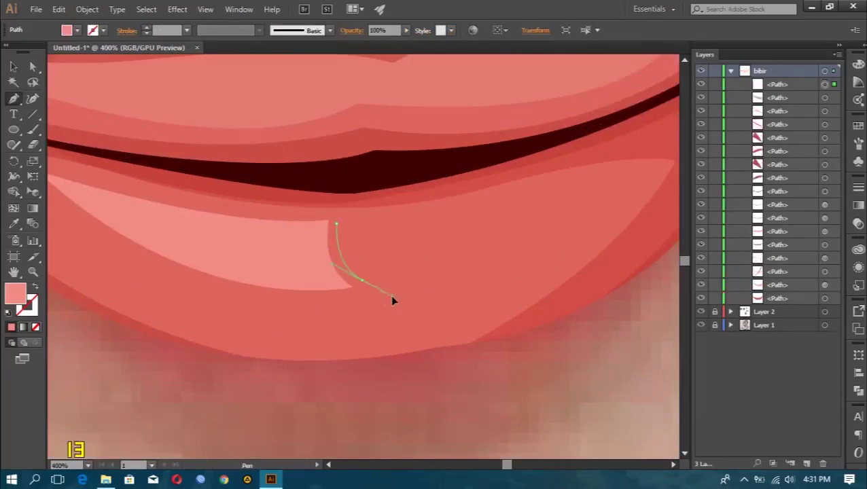
{"action": "left_click", "coordinate": [337, 225]}
{"action": "scroll", "coordinate": [342, 356], "scroll_direction": "down", "scroll_amount": 2}
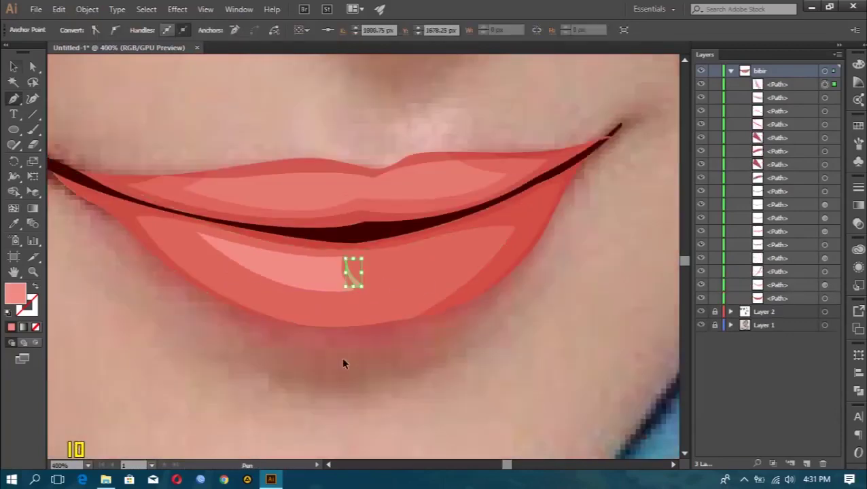
{"action": "key", "text": "v"}
{"action": "mouse_move", "coordinate": [348, 276]}
{"action": "left_mouse_down"}
{"action": "mouse_move", "coordinate": [355, 298]}
{"action": "mouse_move", "coordinate": [374, 290]}
{"action": "mouse_move", "coordinate": [302, 271]}
{"action": "left_mouse_up"}
{"action": "scroll", "coordinate": [355, 297], "scroll_direction": "up", "scroll_amount": 2}
{"action": "scroll", "coordinate": [302, 271], "scroll_direction": "down", "scroll_amount": 3}
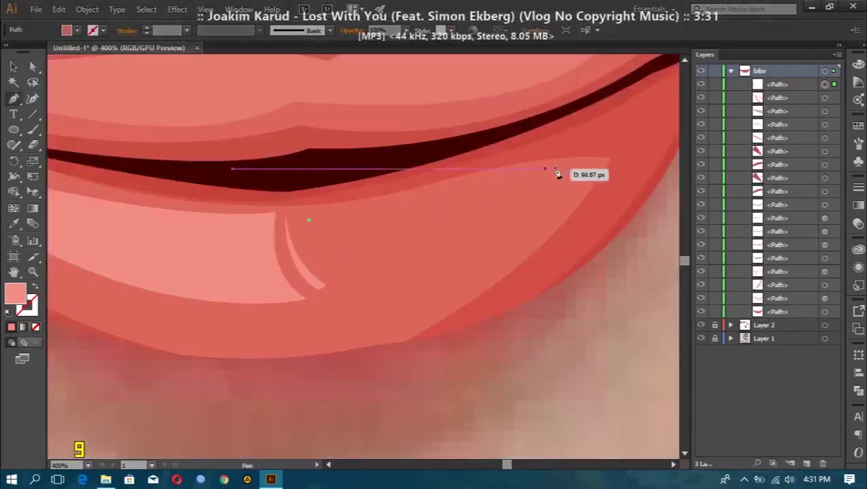
Step: Draw one more lip highlight shape and select the highlight shapes together
{"action": "left_click", "coordinate": [578, 163]}
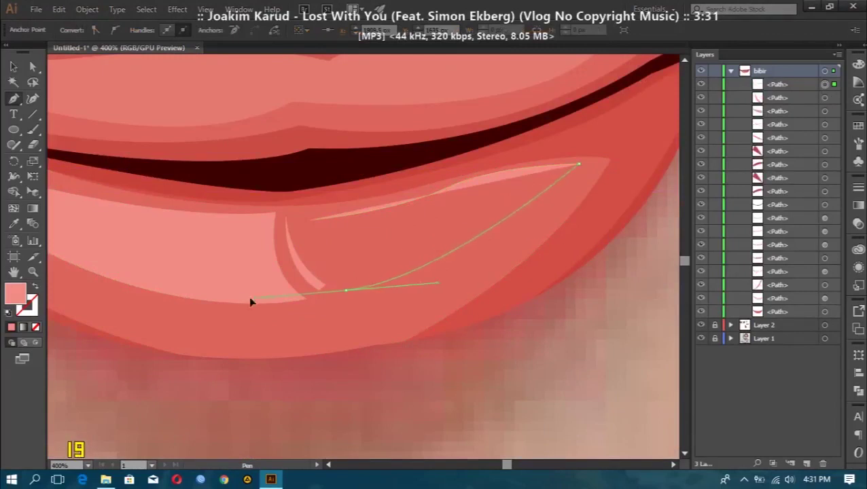
{"action": "left_click_drag", "start_coordinate": [250, 302], "coordinate": [211, 295]}
{"action": "left_click_drag", "start_coordinate": [309, 224], "coordinate": [310, 225]}
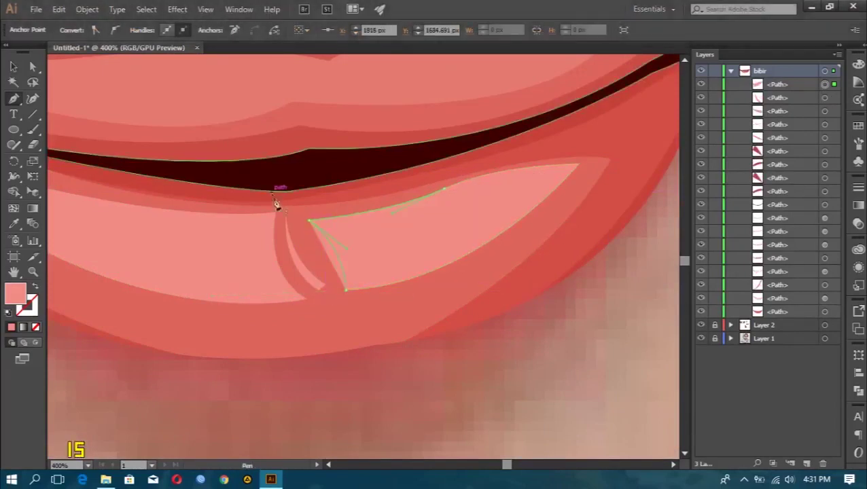
{"action": "left_click", "coordinate": [187, 253], "text": "ctrl"}
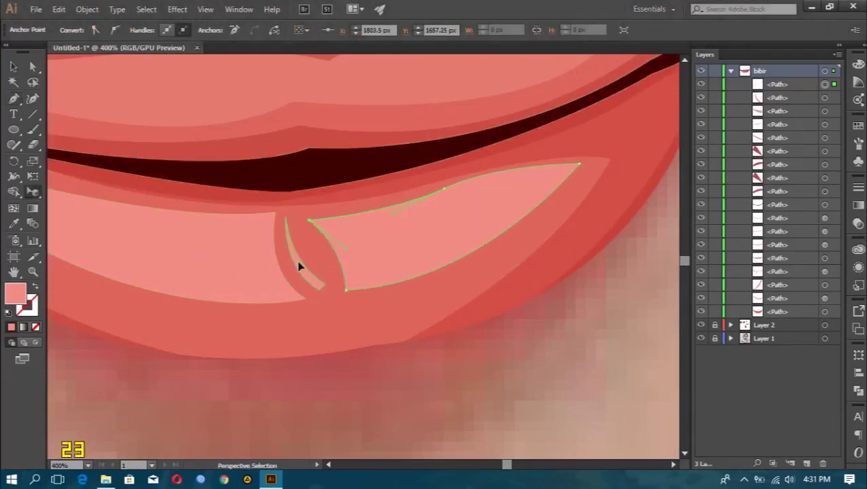
{"action": "key", "text": "v"}
{"action": "left_click", "coordinate": [310, 285]}
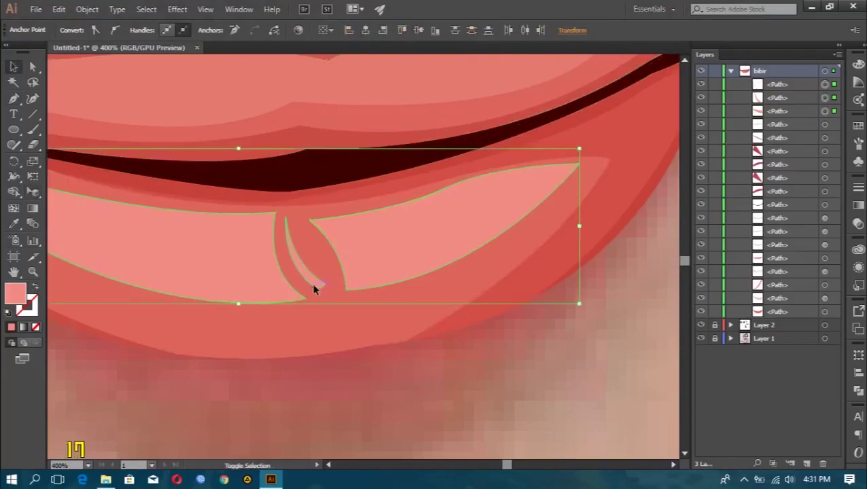
{"action": "left_click", "coordinate": [375, 276]}
Step: Add the dark lip parting line to the lip selection, then clear the selection
{"action": "left_click", "coordinate": [328, 182], "text": "shift"}
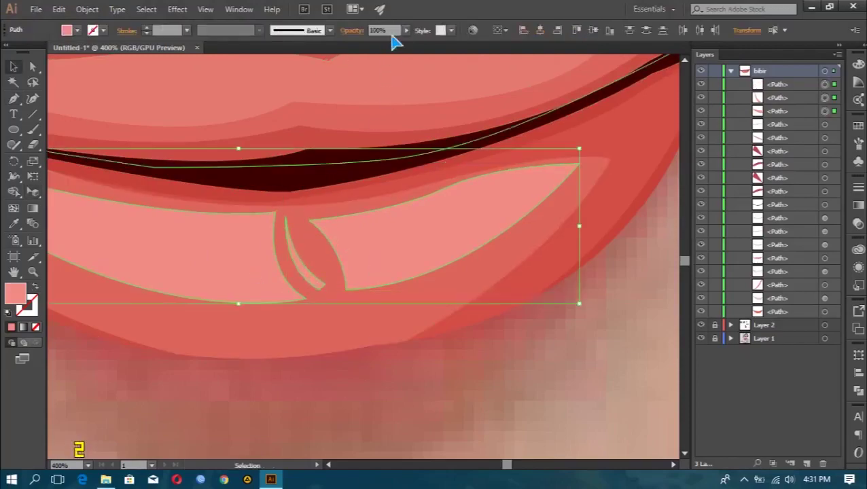
{"action": "left_click", "coordinate": [450, 352]}
{"action": "scroll", "coordinate": [450, 352], "scroll_direction": "down", "scroll_amount": 5}
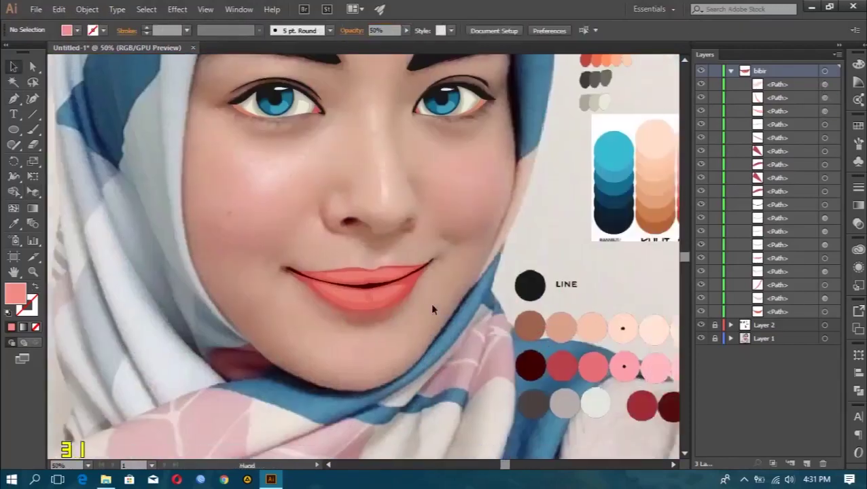
{"action": "scroll", "coordinate": [428, 318], "scroll_direction": "up", "scroll_amount": 2}
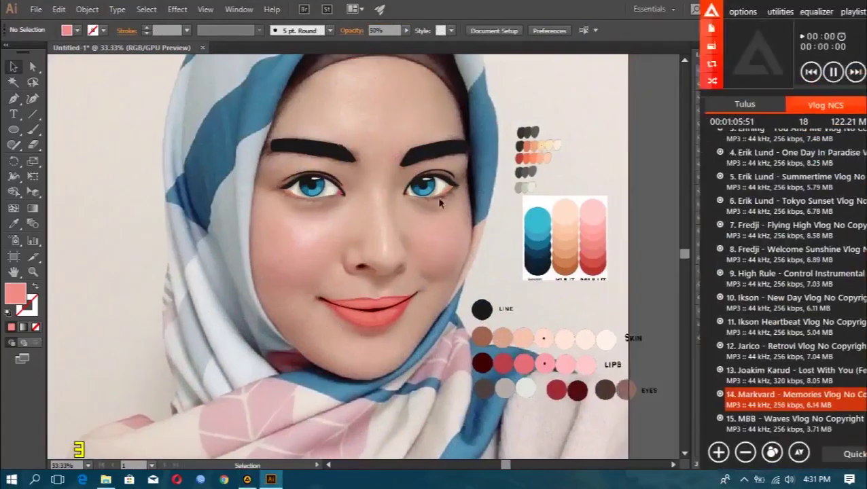
{"action": "scroll", "coordinate": [441, 188], "scroll_direction": "up", "scroll_amount": 2}
{"action": "scroll", "coordinate": [441, 188], "scroll_direction": "down", "scroll_amount": 3}
{"action": "scroll", "coordinate": [407, 224], "scroll_direction": "up", "scroll_amount": 2}
{"action": "scroll", "coordinate": [408, 224], "scroll_direction": "down", "scroll_amount": 3}
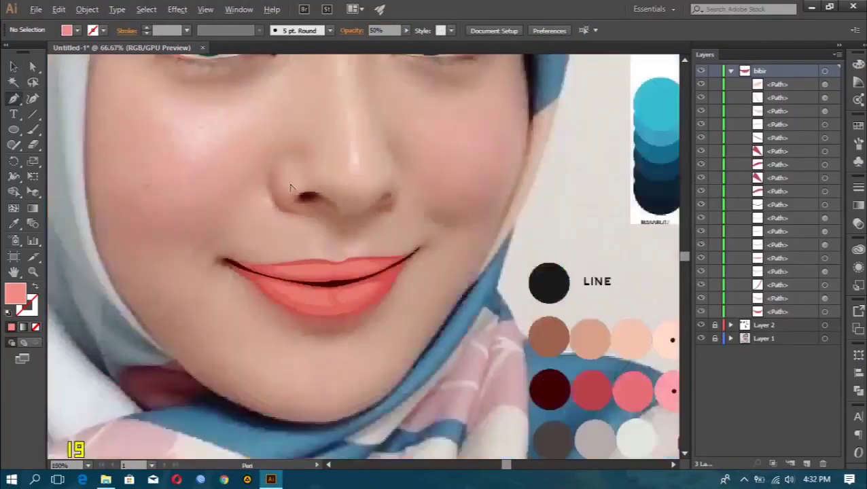
{"action": "scroll", "coordinate": [597, 297], "scroll_direction": "up", "scroll_amount": 3}
{"action": "key", "text": "p"}
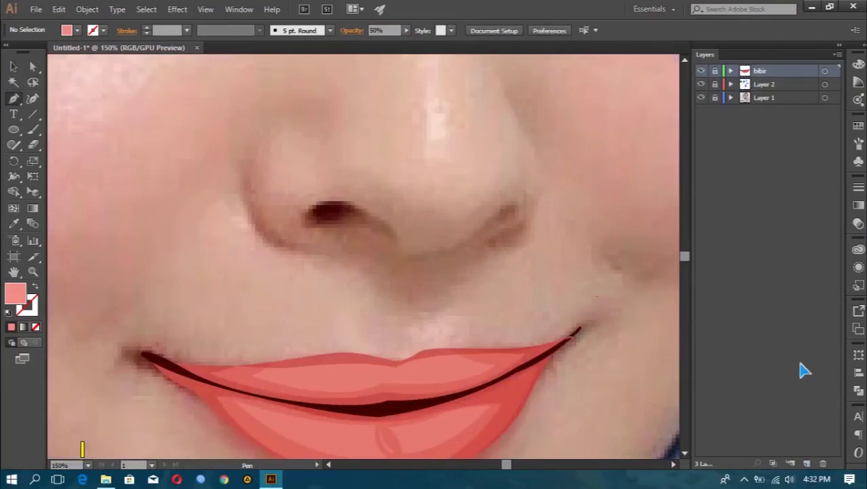
{"action": "scroll", "coordinate": [551, 230], "scroll_direction": "down", "scroll_amount": 5}
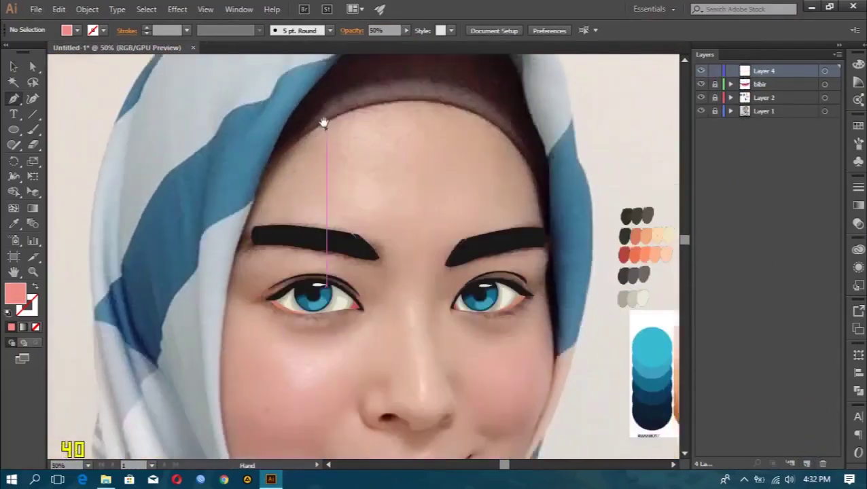
Step: Start the face outline at the hijab edge and trace it down the left cheek
{"action": "left_click_drag", "start_coordinate": [326, 204], "coordinate": [285, 148]}
{"action": "left_click", "coordinate": [265, 185]}
{"action": "left_click_drag", "start_coordinate": [232, 309], "coordinate": [242, 236]}
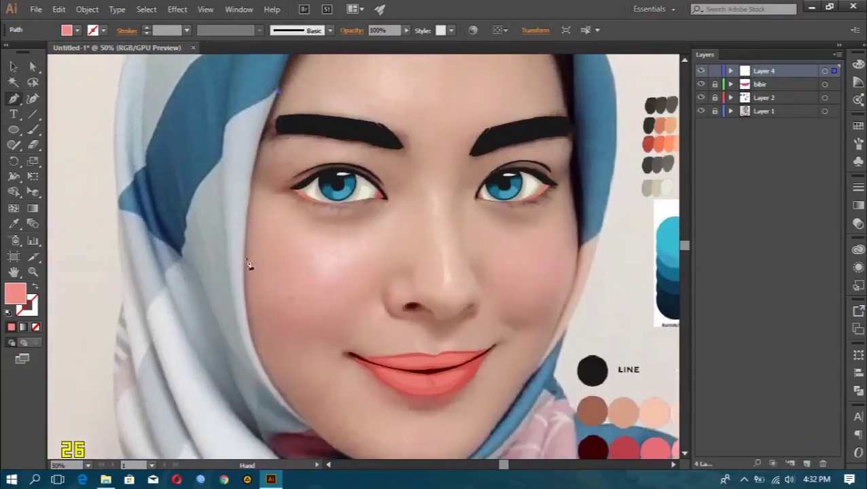
{"action": "left_click_drag", "start_coordinate": [246, 304], "coordinate": [253, 233]}
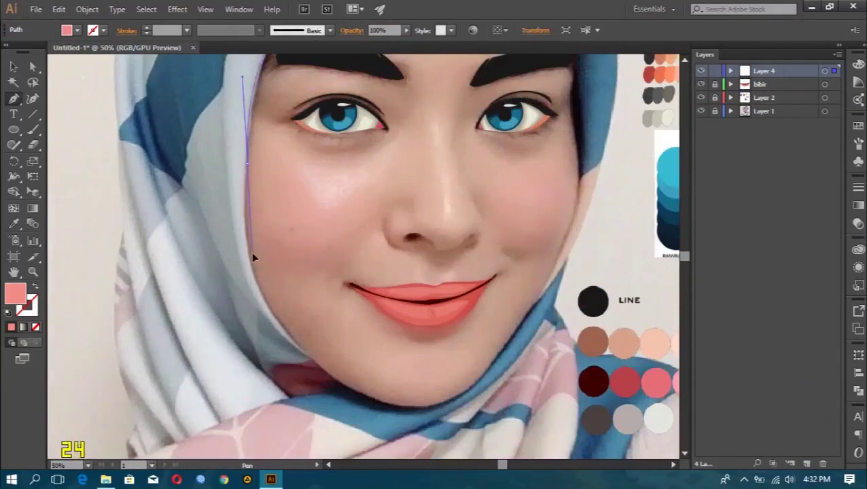
{"action": "scroll", "coordinate": [269, 323], "scroll_direction": "up", "scroll_amount": 1}
{"action": "left_click", "coordinate": [378, 443]}
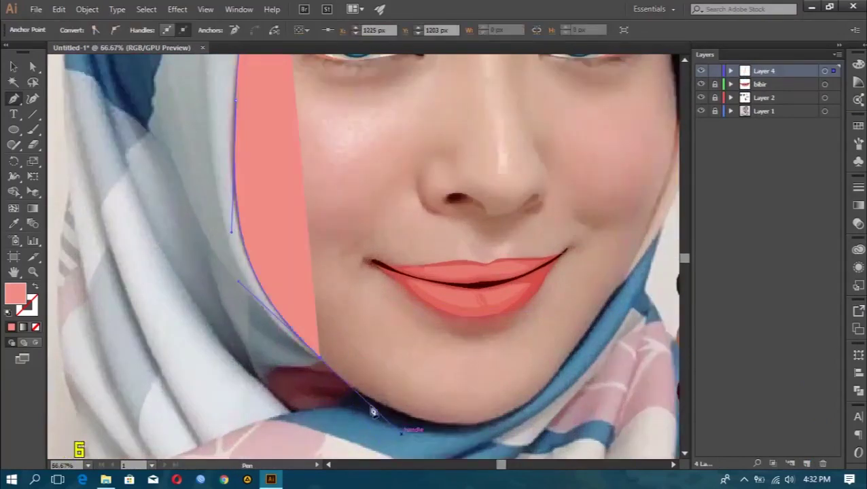
{"action": "scroll", "coordinate": [261, 197], "scroll_direction": "down", "scroll_amount": 2}
{"action": "left_click_drag", "start_coordinate": [234, 161], "coordinate": [222, 187]}
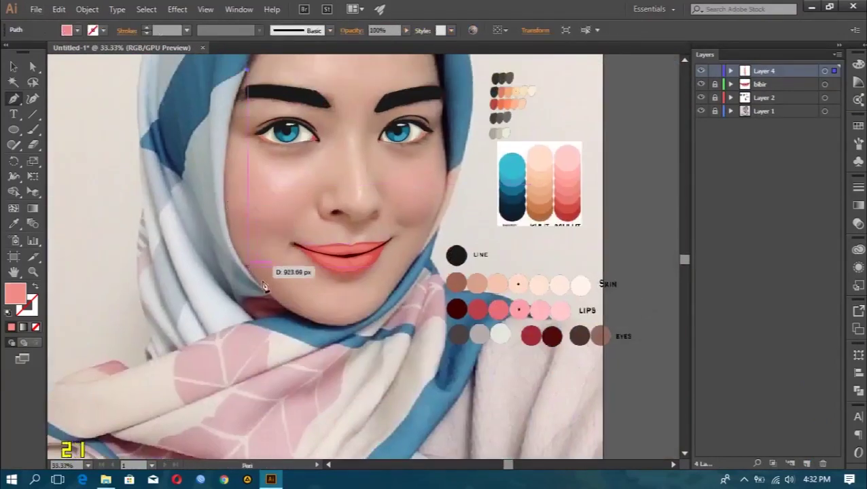
{"action": "left_click_drag", "start_coordinate": [269, 293], "coordinate": [352, 360]}
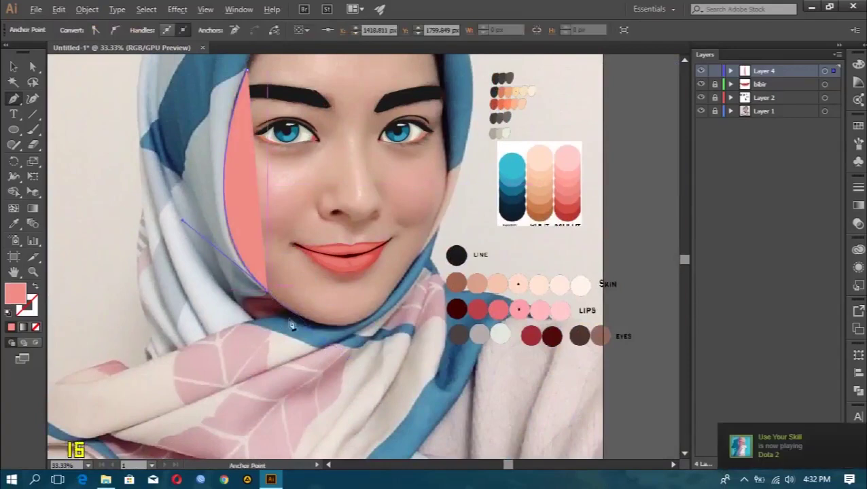
Step: Continue the face outline around the chin and up the right jawline
{"action": "scroll", "coordinate": [291, 326], "scroll_direction": "up", "scroll_amount": 2}
{"action": "scroll", "coordinate": [442, 323], "scroll_direction": "up", "scroll_amount": 2}
{"action": "left_click_drag", "start_coordinate": [570, 333], "coordinate": [617, 334]}
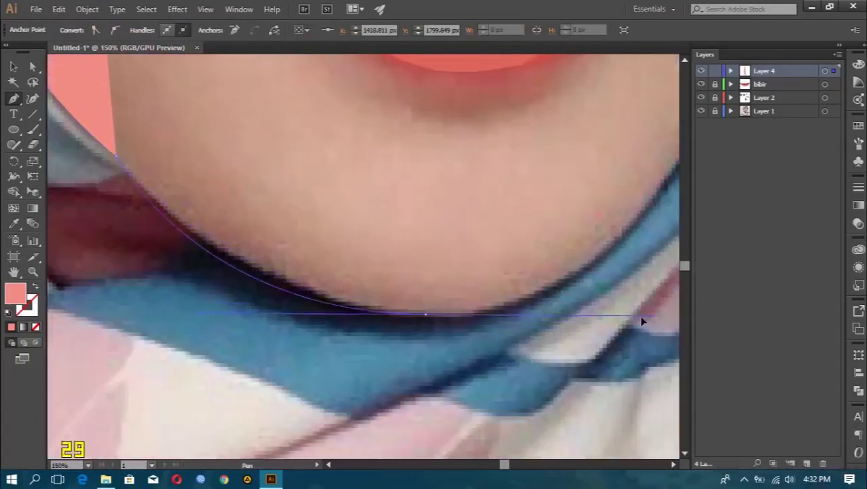
{"action": "left_click_drag", "start_coordinate": [670, 325], "coordinate": [620, 318]}
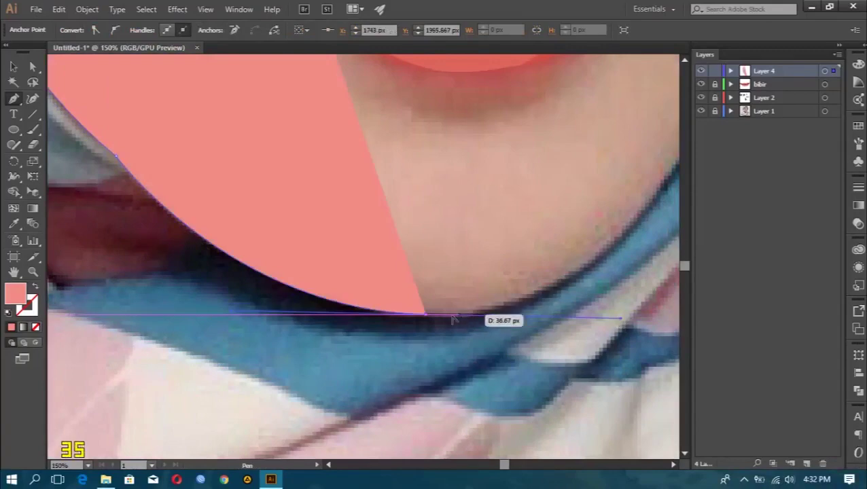
{"action": "left_click", "coordinate": [417, 321]}
{"action": "scroll", "coordinate": [420, 323], "scroll_direction": "down", "scroll_amount": 2}
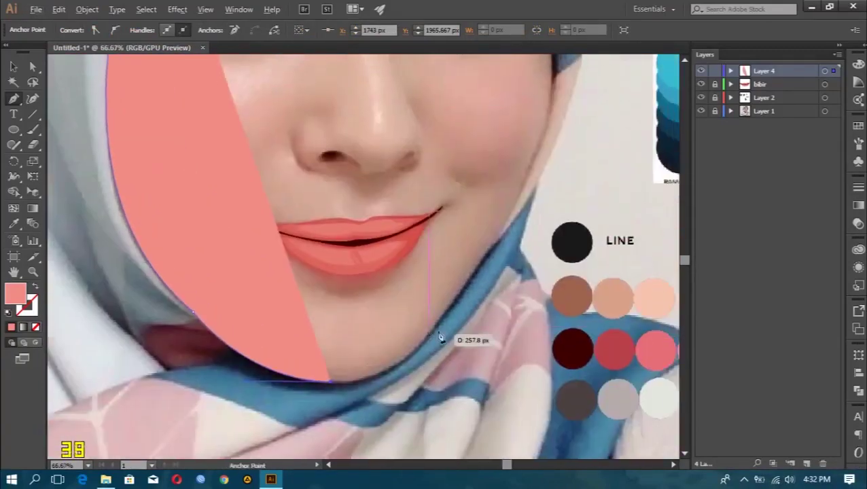
{"action": "left_click_drag", "start_coordinate": [442, 317], "coordinate": [460, 286]}
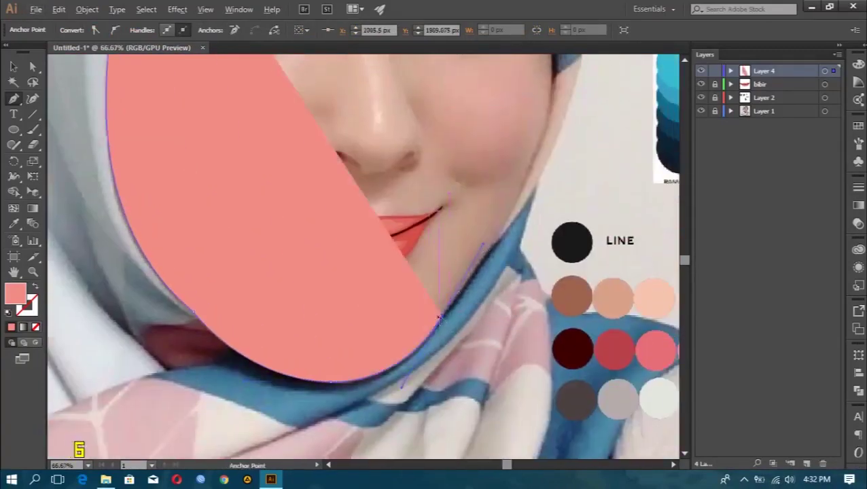
{"action": "scroll", "coordinate": [485, 250], "scroll_direction": "up", "scroll_amount": 1}
{"action": "left_click", "coordinate": [498, 243]}
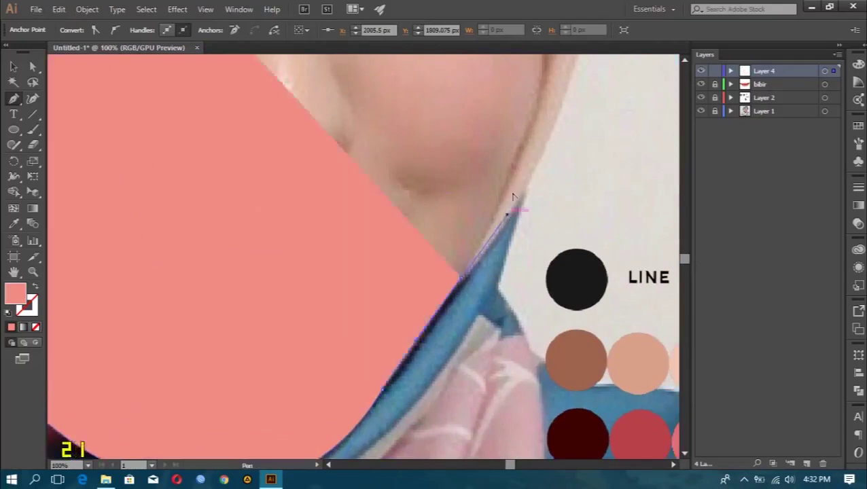
Step: Carry the outline past the right eyebrow and close the face shape at its start
{"action": "scroll", "coordinate": [503, 217], "scroll_direction": "down", "scroll_amount": 1}
{"action": "scroll", "coordinate": [513, 181], "scroll_direction": "down", "scroll_amount": 1}
{"action": "scroll", "coordinate": [503, 102], "scroll_direction": "up", "scroll_amount": 1}
{"action": "scroll", "coordinate": [496, 74], "scroll_direction": "up", "scroll_amount": 1}
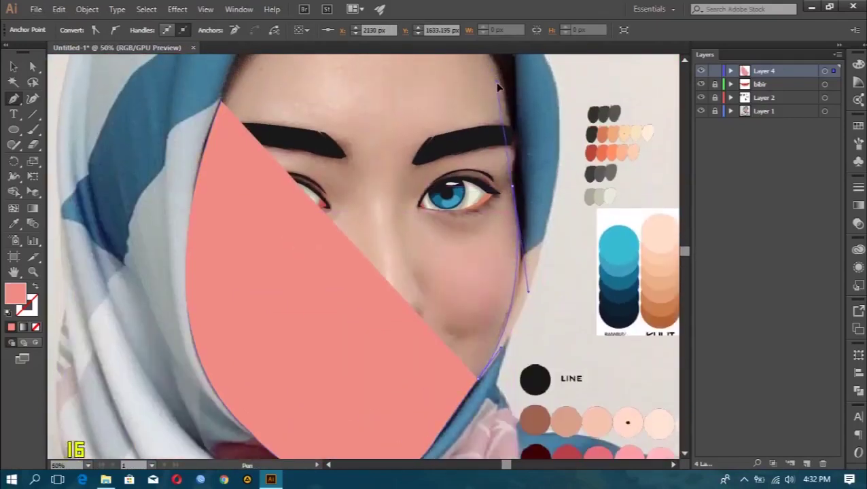
{"action": "scroll", "coordinate": [506, 204], "scroll_direction": "up", "scroll_amount": 1}
{"action": "scroll", "coordinate": [520, 272], "scroll_direction": "down", "scroll_amount": 1}
{"action": "scroll", "coordinate": [526, 211], "scroll_direction": "down", "scroll_amount": 1}
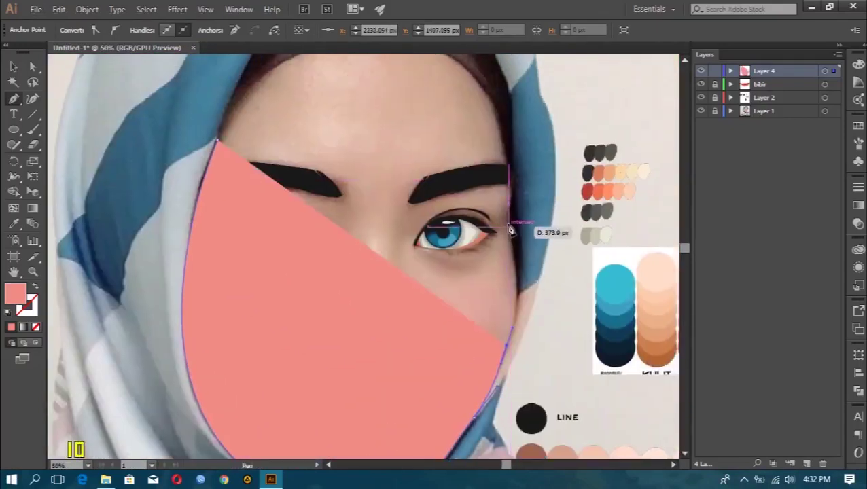
{"action": "scroll", "coordinate": [513, 217], "scroll_direction": "up", "scroll_amount": 1}
{"action": "scroll", "coordinate": [506, 231], "scroll_direction": "down", "scroll_amount": 1}
{"action": "scroll", "coordinate": [517, 177], "scroll_direction": "up", "scroll_amount": 3}
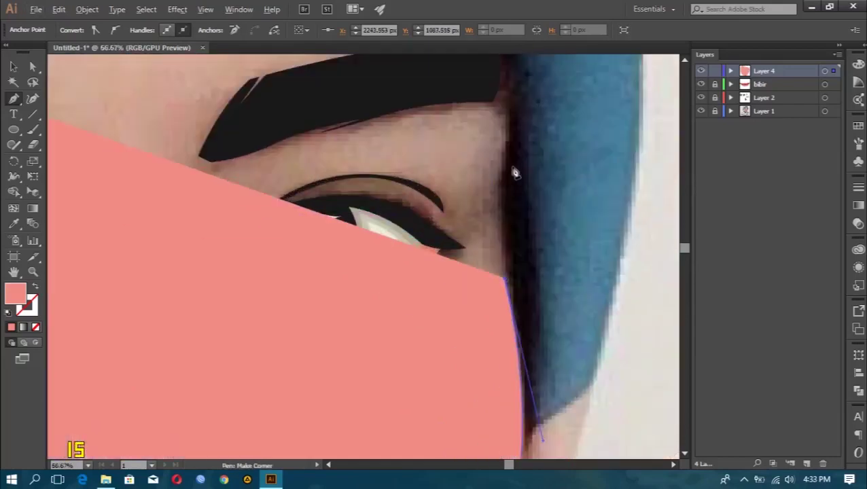
{"action": "scroll", "coordinate": [517, 95], "scroll_direction": "down", "scroll_amount": 2}
{"action": "scroll", "coordinate": [507, 87], "scroll_direction": "down", "scroll_amount": 2}
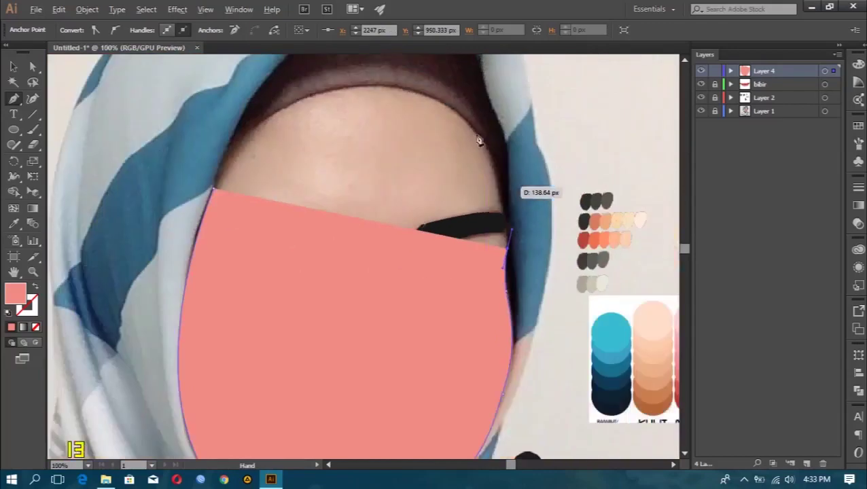
{"action": "scroll", "coordinate": [478, 139], "scroll_direction": "down", "scroll_amount": 1}
{"action": "left_click_drag", "start_coordinate": [447, 147], "coordinate": [392, 123]}
{"action": "mouse_move", "coordinate": [227, 239]}
{"action": "left_mouse_down"}
{"action": "mouse_move", "coordinate": [198, 308]}
{"action": "mouse_move", "coordinate": [172, 166]}
{"action": "left_mouse_up"}
{"action": "key", "text": "ctrl+0"}
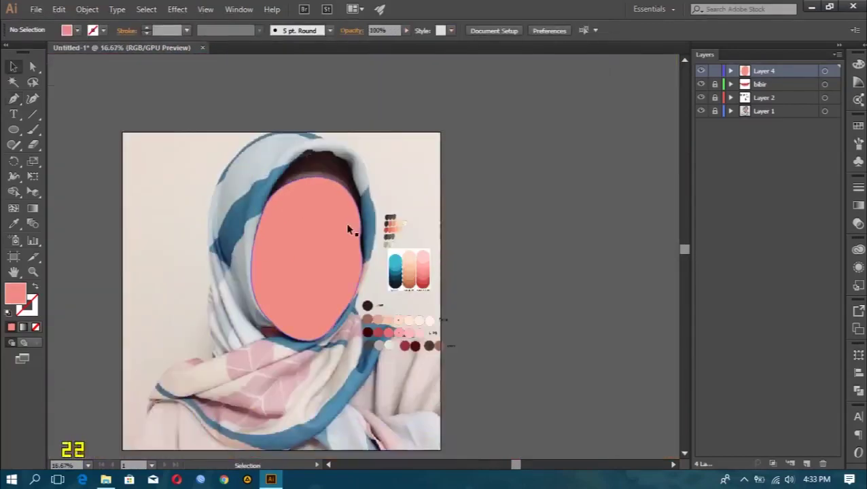
Step: Stretch the left eyebrow out to the face outline and adjust its outer end point
{"action": "scroll", "coordinate": [349, 229], "scroll_direction": "up", "scroll_amount": 2}
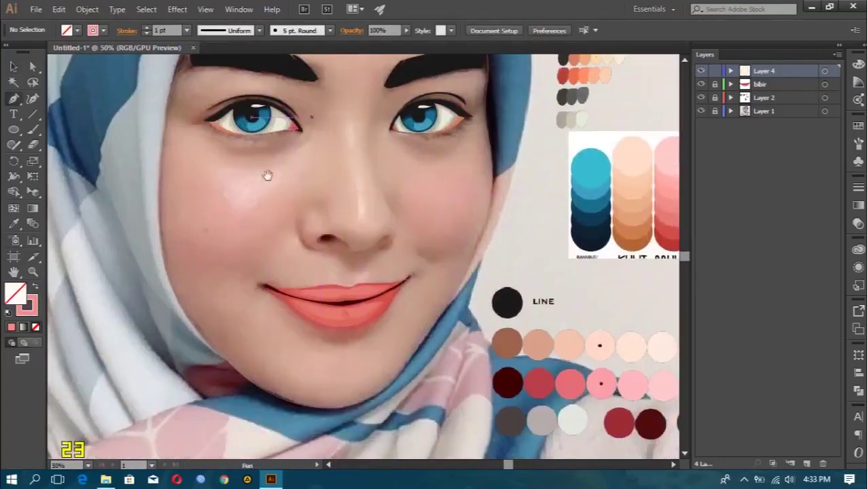
{"action": "left_click_drag", "start_coordinate": [267, 176], "coordinate": [153, 182]}
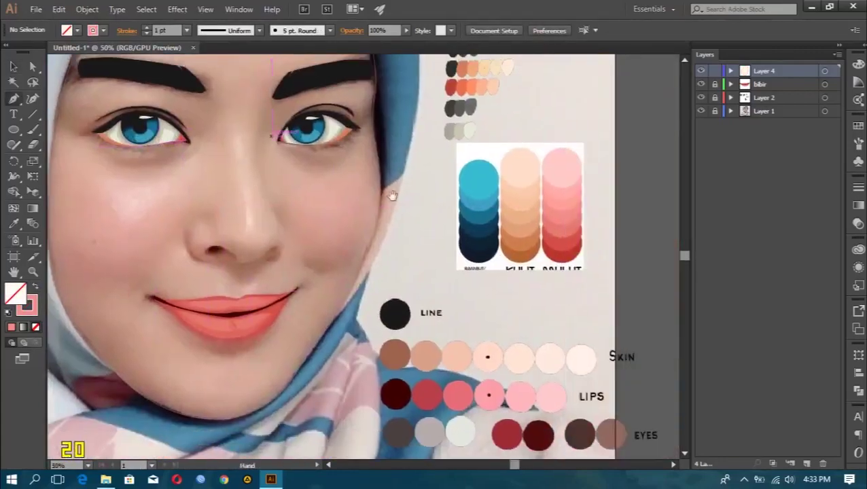
{"action": "scroll", "coordinate": [191, 316], "scroll_direction": "up", "scroll_amount": 2}
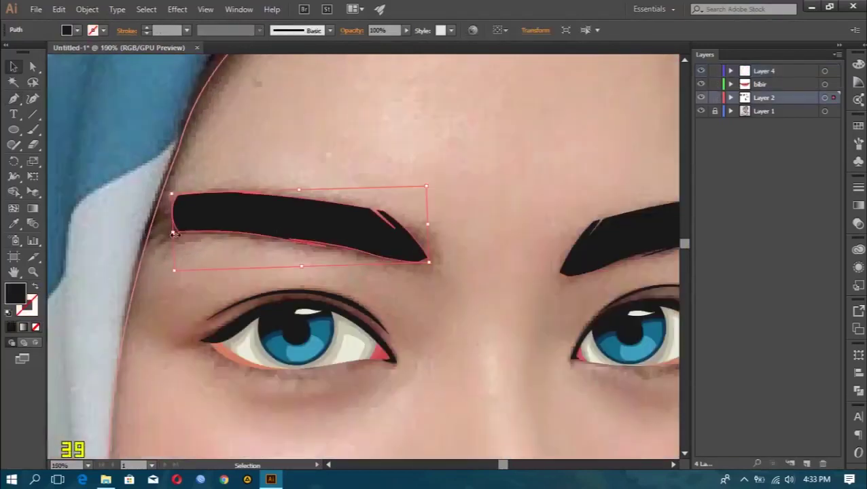
{"action": "left_click_drag", "start_coordinate": [174, 234], "coordinate": [140, 233]}
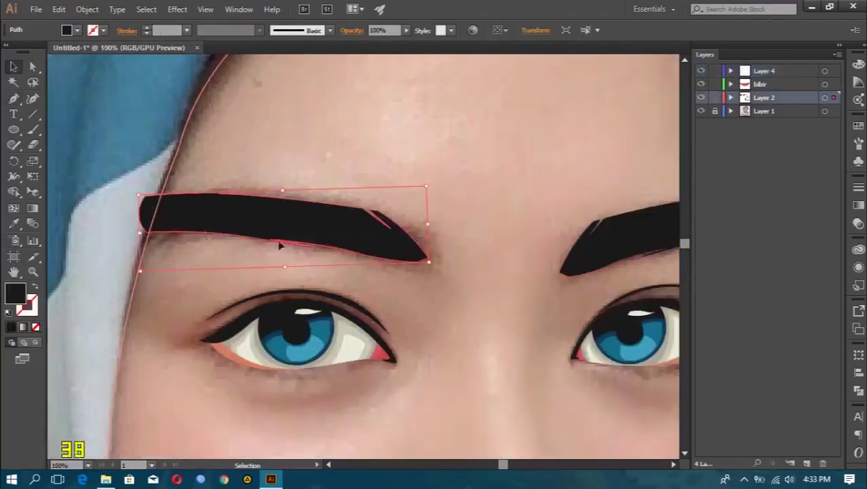
{"action": "key", "text": "a"}
{"action": "left_click", "coordinate": [149, 233]}
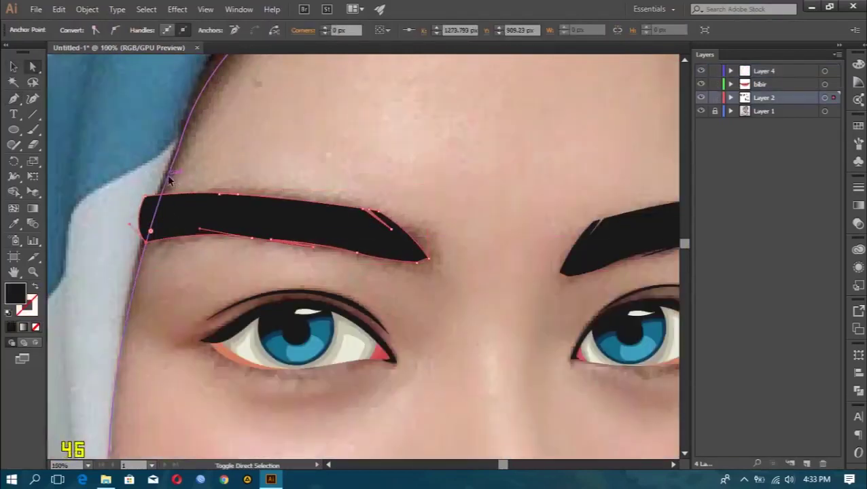
{"action": "key", "text": "v"}
{"action": "left_click", "coordinate": [123, 189]}
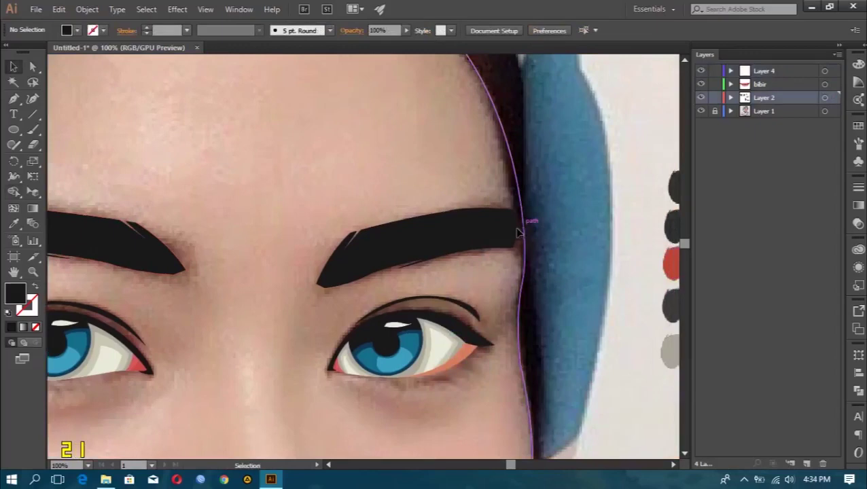
Step: Stretch the right eyebrow out, merge its end with Shape Builder, and lock the eyebrow layer
{"action": "left_click", "coordinate": [521, 231]}
{"action": "left_click_drag", "start_coordinate": [521, 231], "coordinate": [531, 231]}
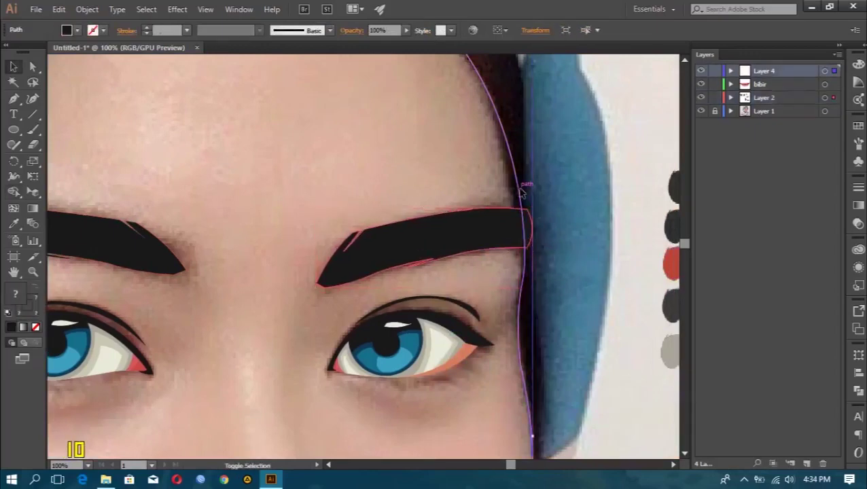
{"action": "key", "text": "shift+m"}
{"action": "left_click", "coordinate": [533, 235]}
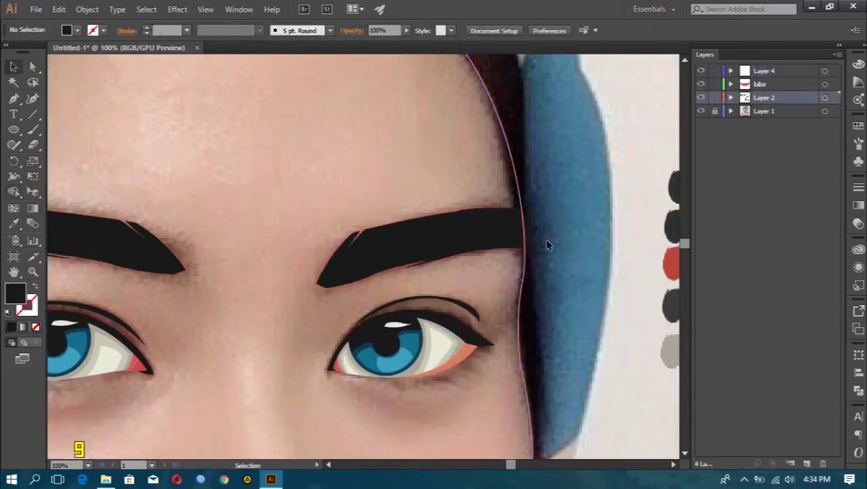
{"action": "key", "text": "v"}
{"action": "left_click", "coordinate": [416, 278]}
{"action": "scroll", "coordinate": [410, 280], "scroll_direction": "down", "scroll_amount": 5}
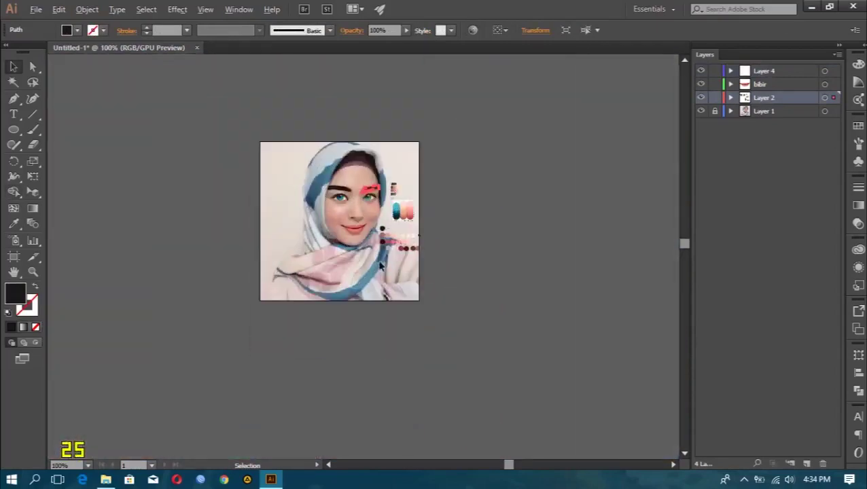
{"action": "scroll", "coordinate": [329, 184], "scroll_direction": "up", "scroll_amount": 5}
{"action": "scroll", "coordinate": [329, 183], "scroll_direction": "up", "scroll_amount": 3}
{"action": "key", "text": "p"}
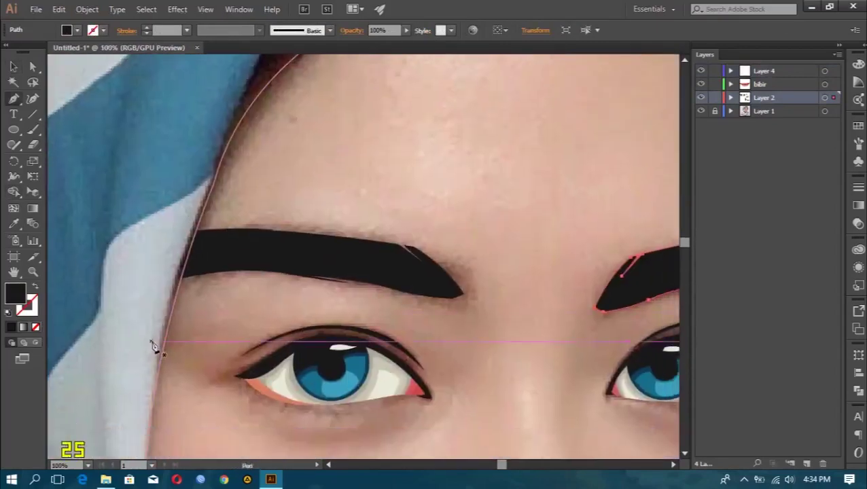
{"action": "scroll", "coordinate": [216, 284], "scroll_direction": "up", "scroll_amount": 3}
{"action": "left_click", "coordinate": [715, 98]}
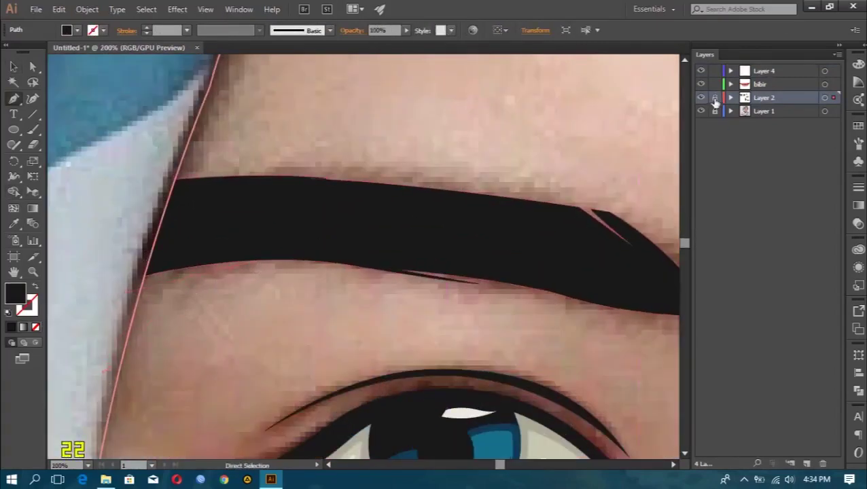
Step: Rename the face layer, move it beneath Layer 2, and trace a path along the left eyebrow
{"action": "double_click", "coordinate": [765, 71]}
{"action": "type", "text": "shading"}
{"action": "left_click_drag", "start_coordinate": [765, 71], "coordinate": [765, 104]}
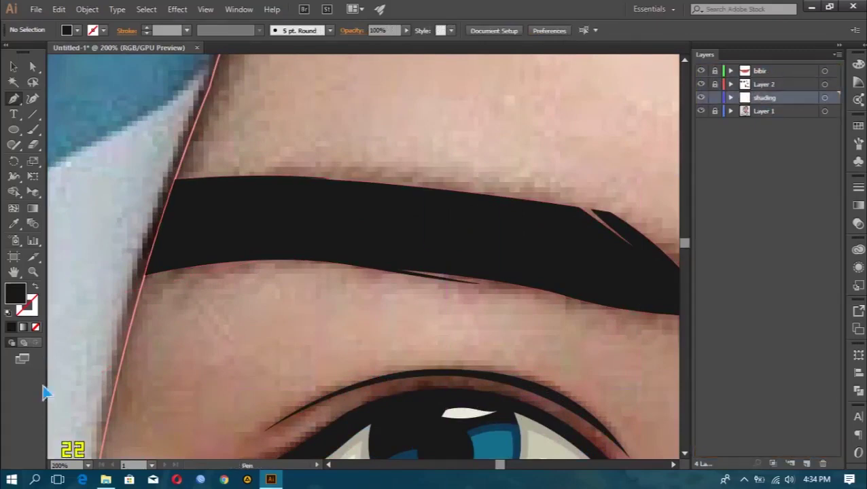
{"action": "left_click", "coordinate": [97, 379]}
{"action": "left_click_drag", "start_coordinate": [134, 354], "coordinate": [346, 275]}
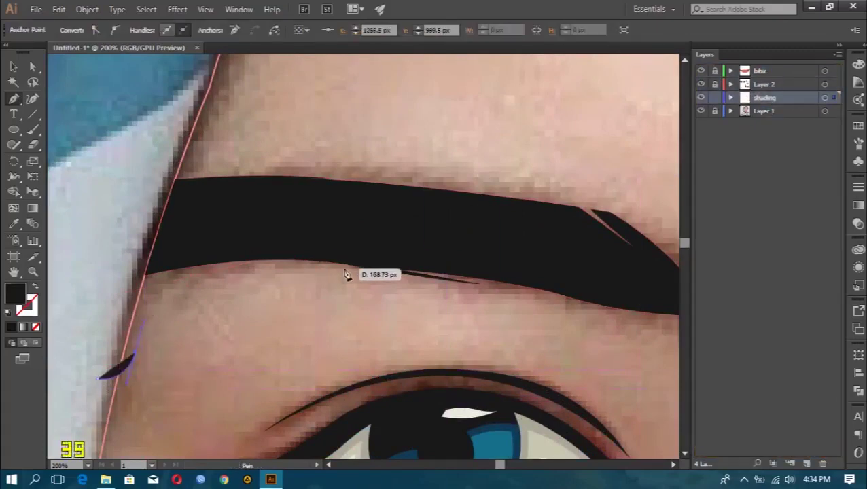
{"action": "left_click_drag", "start_coordinate": [535, 297], "coordinate": [318, 270]}
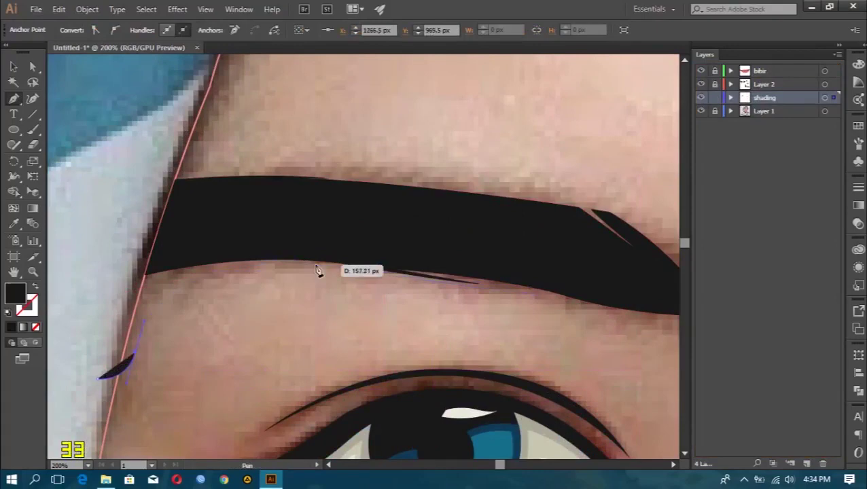
{"action": "left_click_drag", "start_coordinate": [437, 283], "coordinate": [305, 276]}
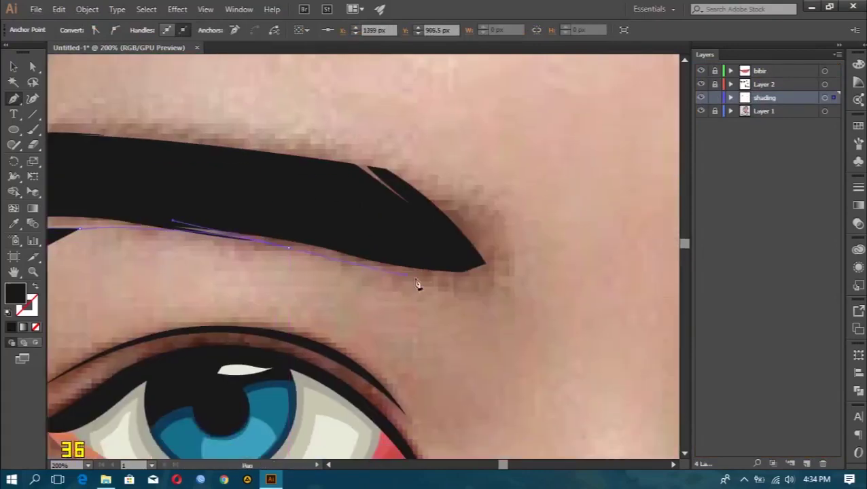
{"action": "left_click_drag", "start_coordinate": [417, 285], "coordinate": [272, 244]}
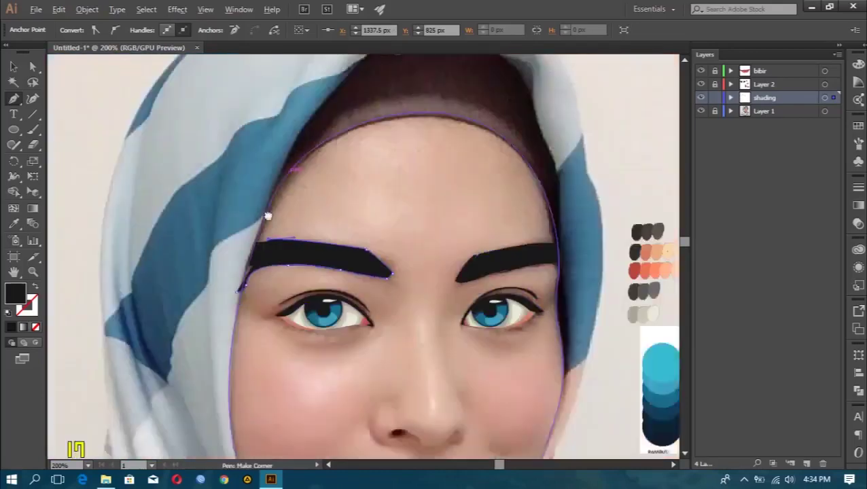
Step: Trace the path up along the forehead hairline and set its fill to None
{"action": "scroll", "coordinate": [319, 211], "scroll_direction": "up", "scroll_amount": 2}
{"action": "left_click", "coordinate": [447, 126]}
{"action": "scroll", "coordinate": [416, 130], "scroll_direction": "down", "scroll_amount": 3}
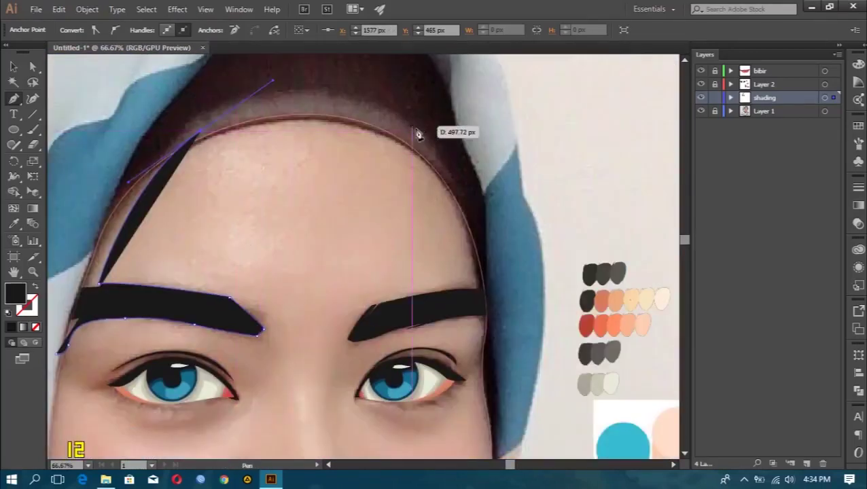
{"action": "scroll", "coordinate": [476, 270], "scroll_direction": "up", "scroll_amount": 3}
{"action": "left_click_drag", "start_coordinate": [475, 271], "coordinate": [462, 265]}
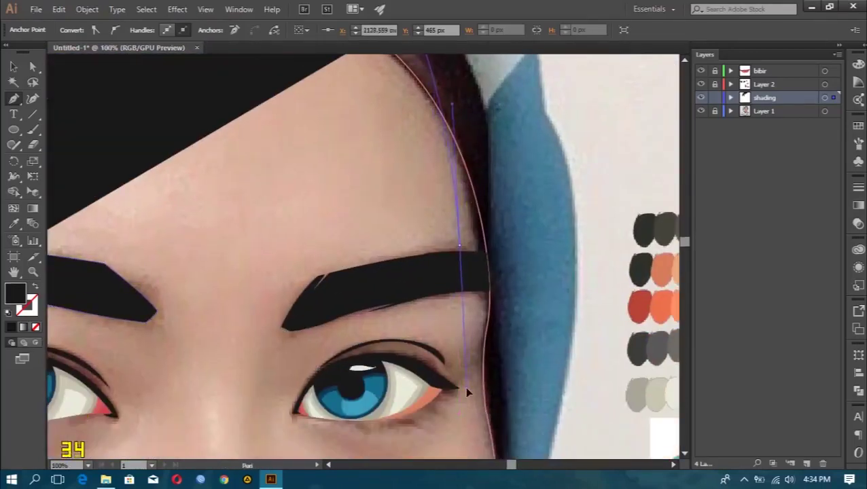
{"action": "left_click", "coordinate": [462, 250]}
{"action": "left_click", "coordinate": [34, 286]}
Step: Curve the path around the eyebrow's inner tip and continue it under the right eyebrow
{"action": "scroll", "coordinate": [295, 310], "scroll_direction": "up", "scroll_amount": 2}
{"action": "scroll", "coordinate": [345, 208], "scroll_direction": "down", "scroll_amount": 1}
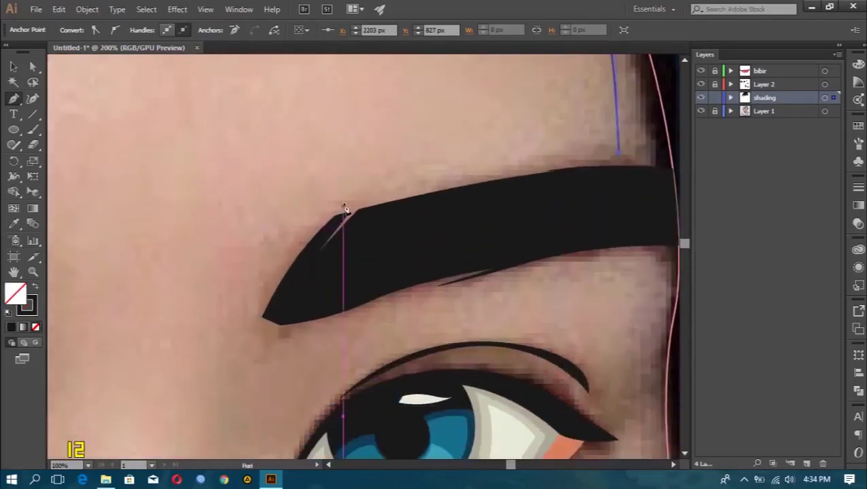
{"action": "left_click_drag", "start_coordinate": [257, 314], "coordinate": [317, 330]}
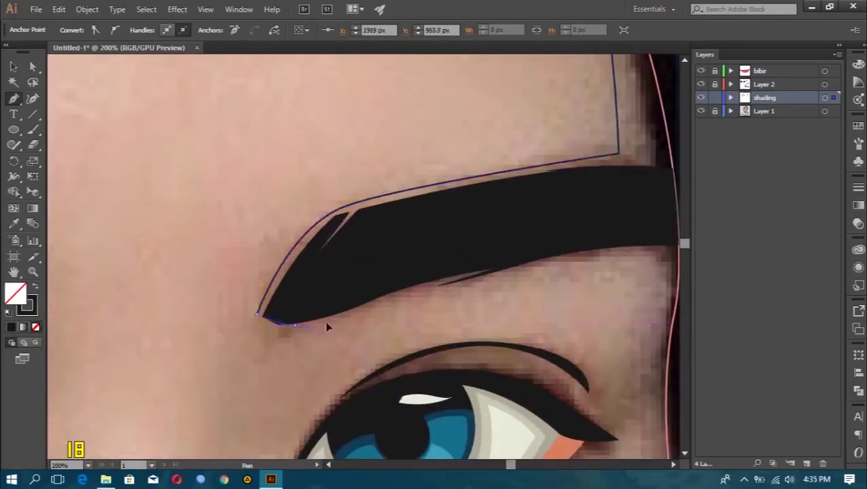
{"action": "left_click_drag", "start_coordinate": [597, 263], "coordinate": [386, 199]}
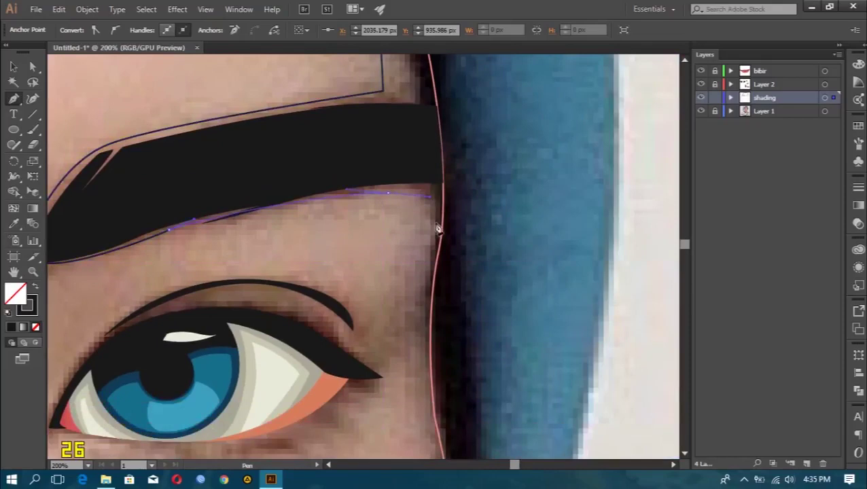
{"action": "scroll", "coordinate": [503, 306], "scroll_direction": "down", "scroll_amount": 2}
{"action": "scroll", "coordinate": [507, 292], "scroll_direction": "down", "scroll_amount": 3}
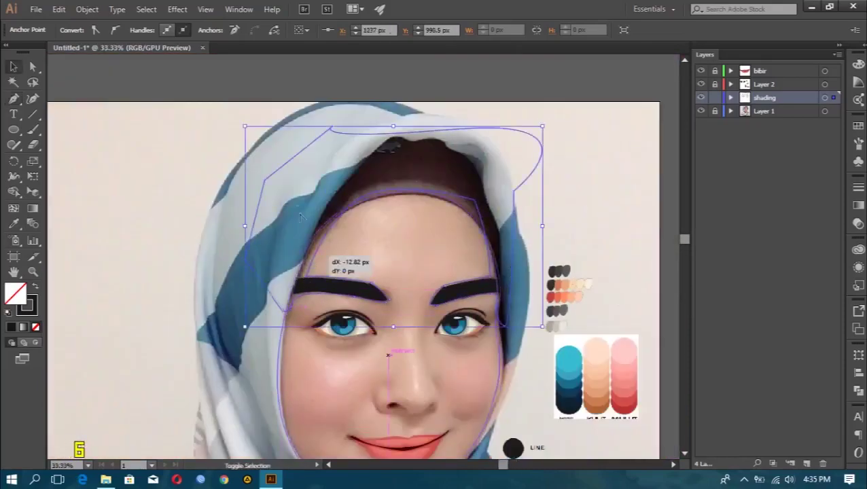
Step: Close the forehead outline and merge the overlapping shapes with Shape Builder
{"action": "left_click", "coordinate": [245, 258]}
{"action": "scroll", "coordinate": [288, 250], "scroll_direction": "up", "scroll_amount": 1}
{"action": "key", "text": "ctrl+a"}
{"action": "key", "text": "shift+m"}
{"action": "key", "text": "v"}
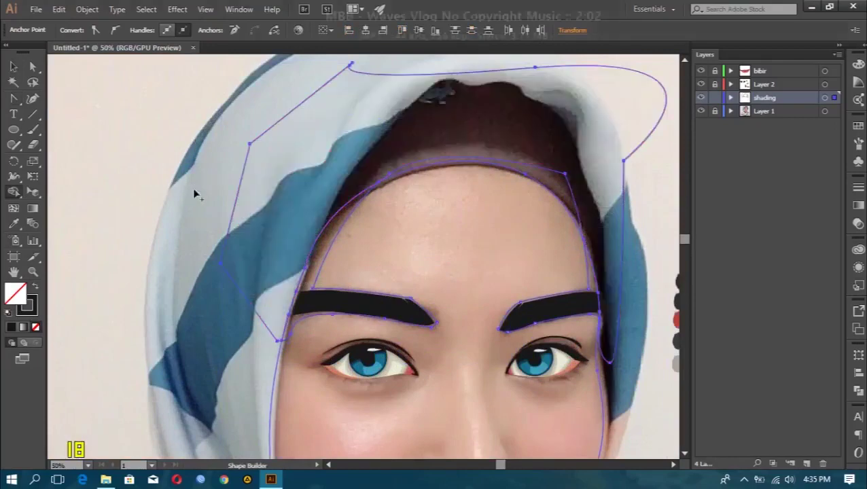
{"action": "left_click", "coordinate": [204, 188]}
Step: Fill the forehead shading band along the hairline with the peach palette colour
{"action": "left_click", "coordinate": [333, 240]}
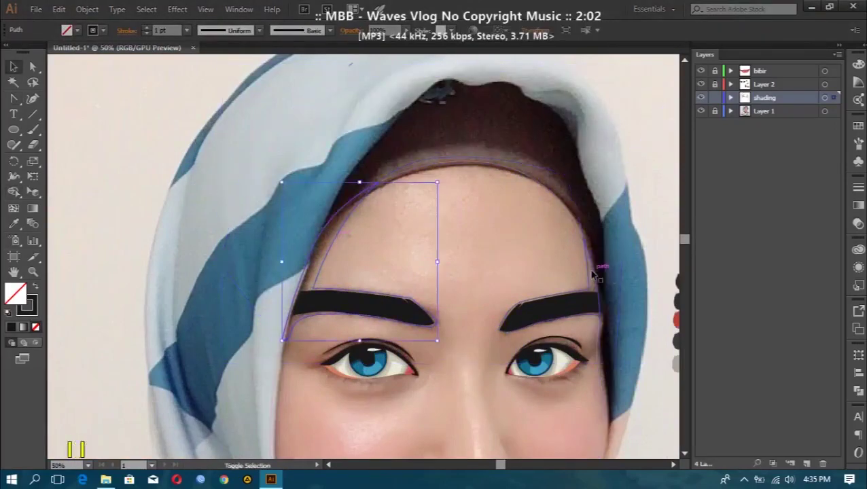
{"action": "left_click_drag", "start_coordinate": [608, 309], "coordinate": [523, 262]}
{"action": "left_click_drag", "start_coordinate": [537, 313], "coordinate": [490, 236]}
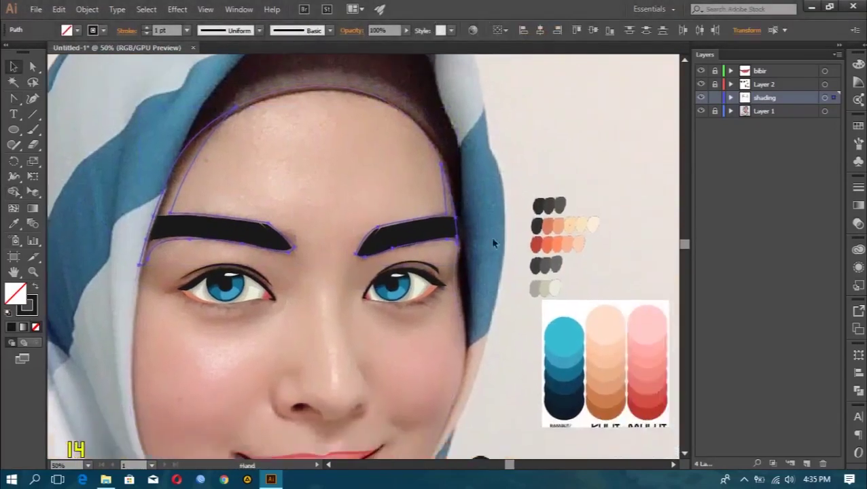
{"action": "scroll", "coordinate": [490, 237], "scroll_direction": "up", "scroll_amount": 3}
{"action": "scroll", "coordinate": [481, 240], "scroll_direction": "down", "scroll_amount": 1}
{"action": "scroll", "coordinate": [506, 211], "scroll_direction": "up", "scroll_amount": 1}
{"action": "scroll", "coordinate": [506, 211], "scroll_direction": "down", "scroll_amount": 1}
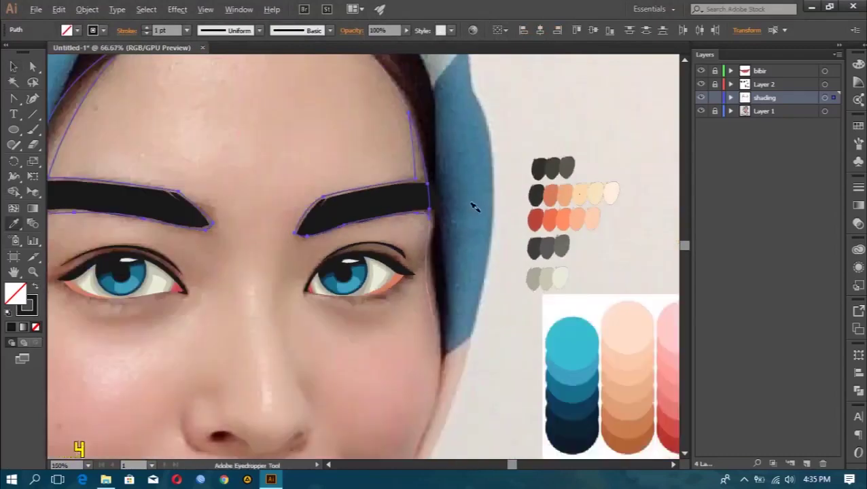
{"action": "left_click_drag", "start_coordinate": [470, 184], "coordinate": [484, 195]}
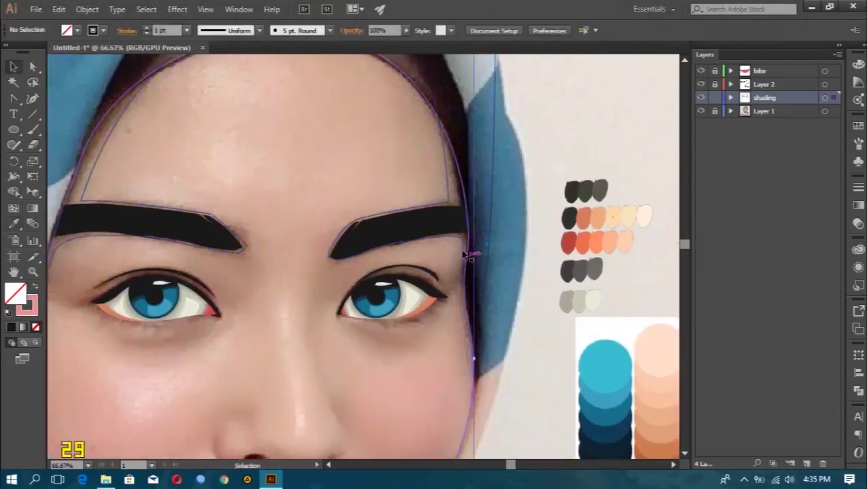
{"action": "left_click", "coordinate": [464, 254]}
{"action": "scroll", "coordinate": [429, 120], "scroll_direction": "up", "scroll_amount": 1}
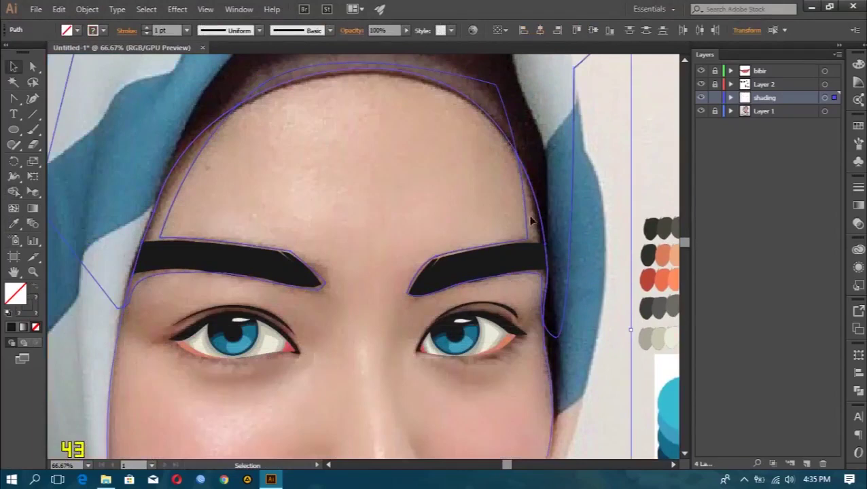
{"action": "left_click", "coordinate": [572, 202]}
{"action": "left_click", "coordinate": [520, 194]}
{"action": "left_click_drag", "start_coordinate": [506, 156], "coordinate": [454, 147]}
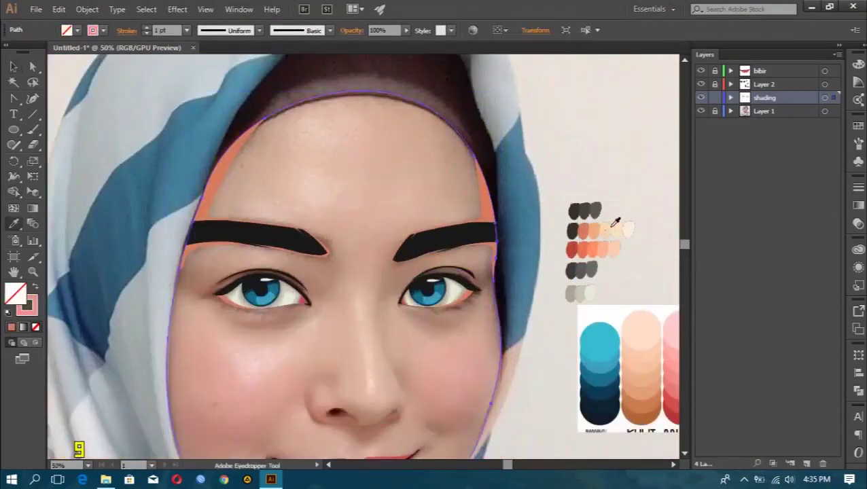
{"action": "left_click", "coordinate": [614, 226]}
{"action": "key", "text": "p"}
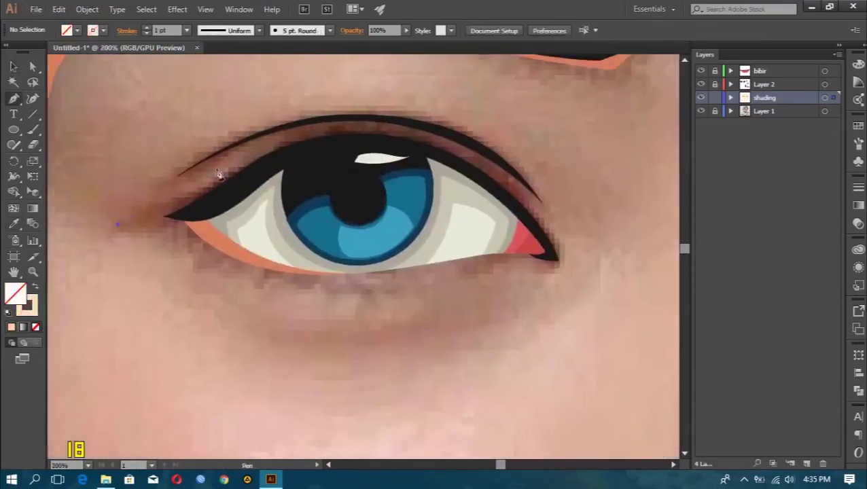
Step: Trace the eyelid shadow path along the left eye's upper lid and close it
{"action": "left_click", "coordinate": [307, 120]}
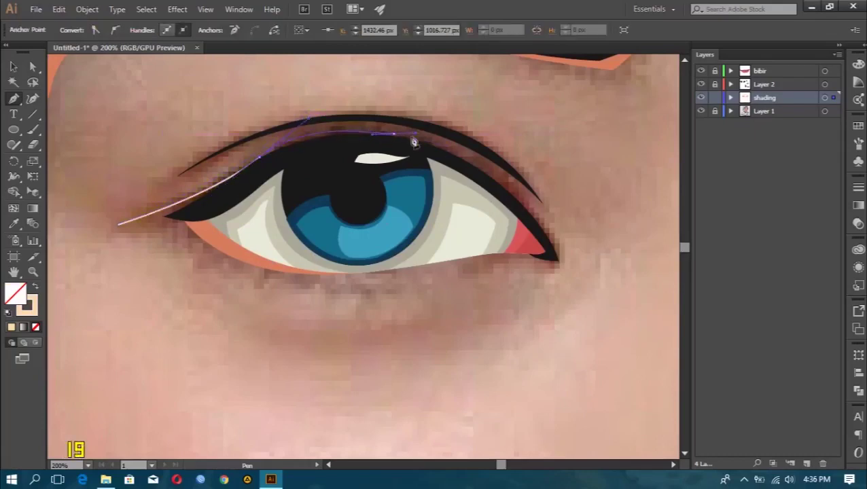
{"action": "scroll", "coordinate": [323, 122], "scroll_direction": "up", "scroll_amount": 1}
{"action": "key", "text": "ctrl+z"}
{"action": "left_click_drag", "start_coordinate": [194, 182], "coordinate": [196, 183]}
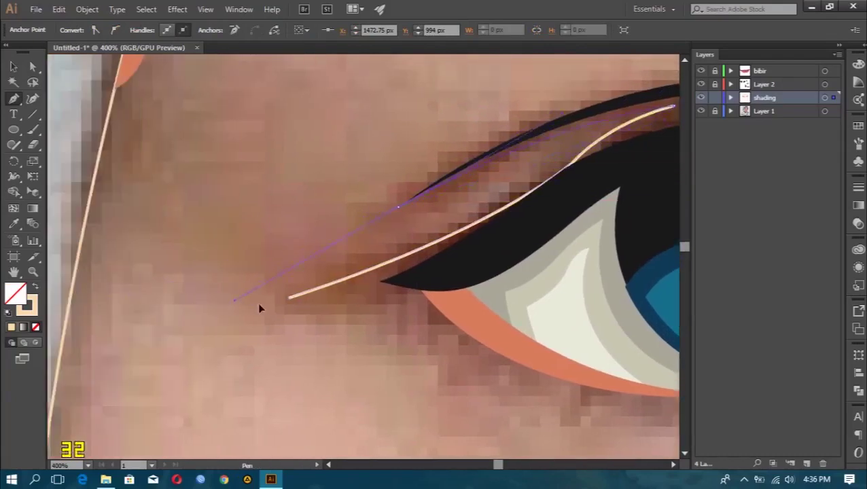
{"action": "left_click", "coordinate": [263, 305]}
{"action": "left_click_drag", "start_coordinate": [387, 216], "coordinate": [389, 218]}
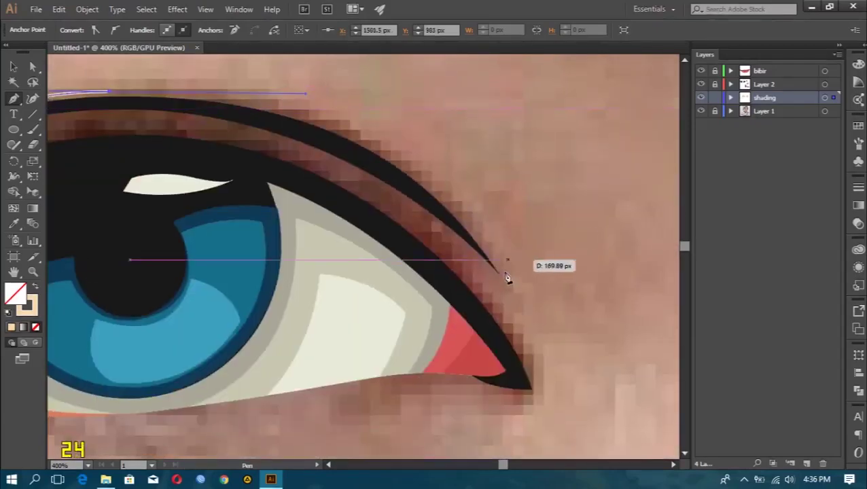
Step: Curve the shadow around the eye's outer corner and fill it with palette orange
{"action": "left_click_drag", "start_coordinate": [507, 277], "coordinate": [601, 415]}
{"action": "left_click", "coordinate": [506, 277]}
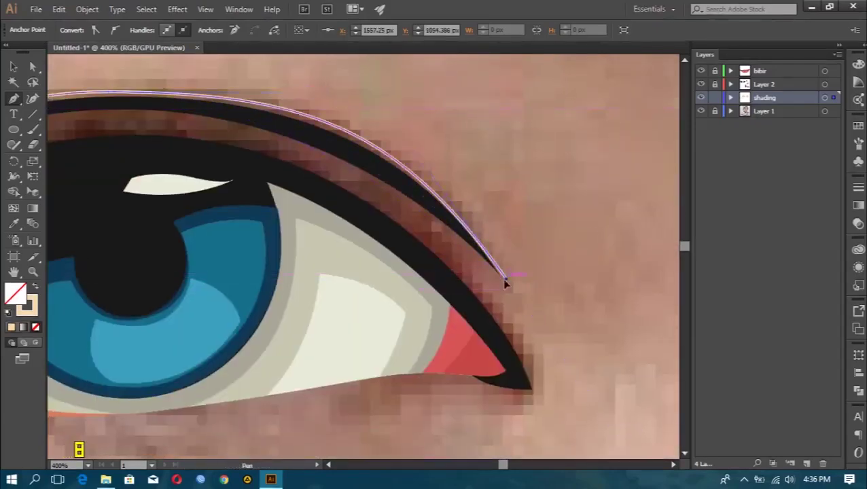
{"action": "key", "text": "ctrl+minus"}
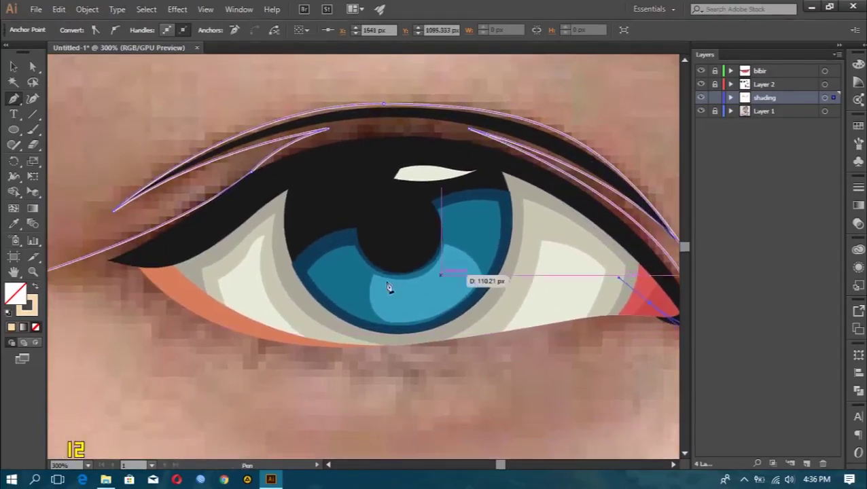
{"action": "left_click_drag", "start_coordinate": [236, 259], "coordinate": [252, 261]}
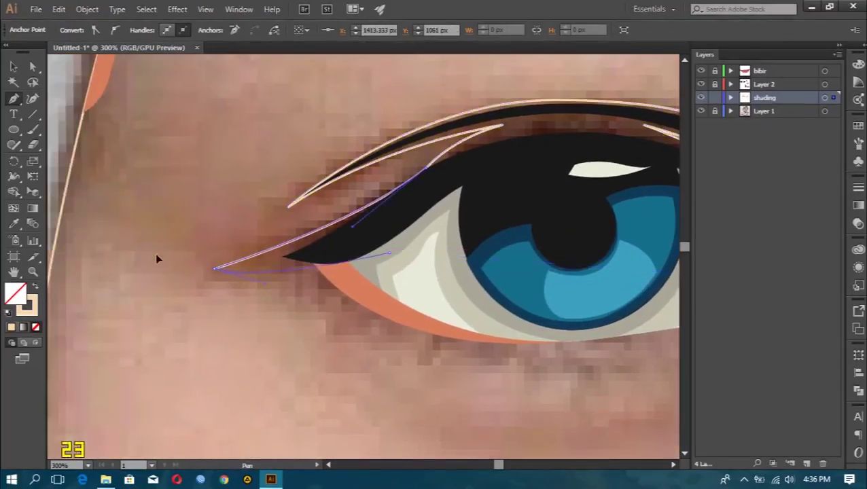
{"action": "key", "text": "i"}
{"action": "left_click", "coordinate": [344, 301]}
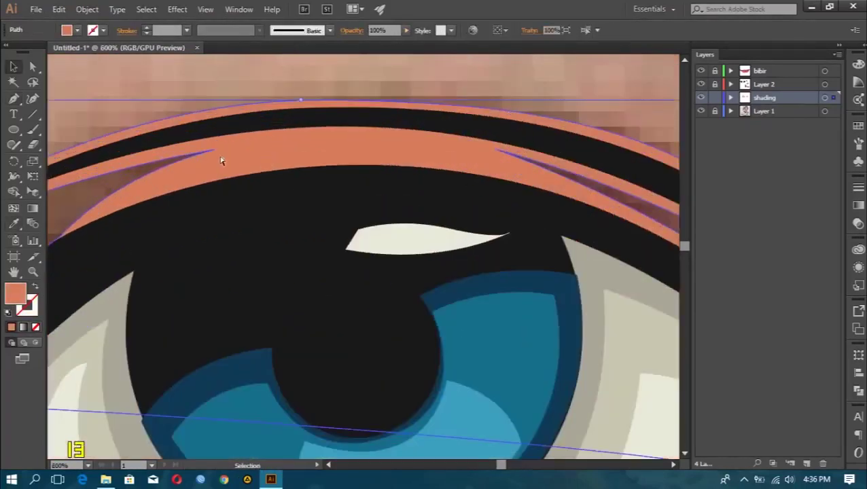
Step: Extend the shading path along the right eye's upper lid and close it along the crease
{"action": "left_click_drag", "start_coordinate": [219, 158], "coordinate": [251, 146]}
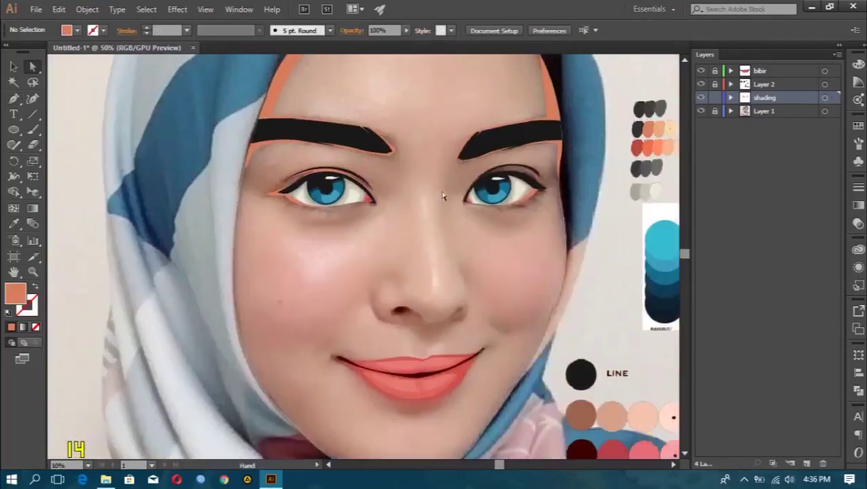
{"action": "scroll", "coordinate": [581, 190], "scroll_direction": "down", "scroll_amount": 2}
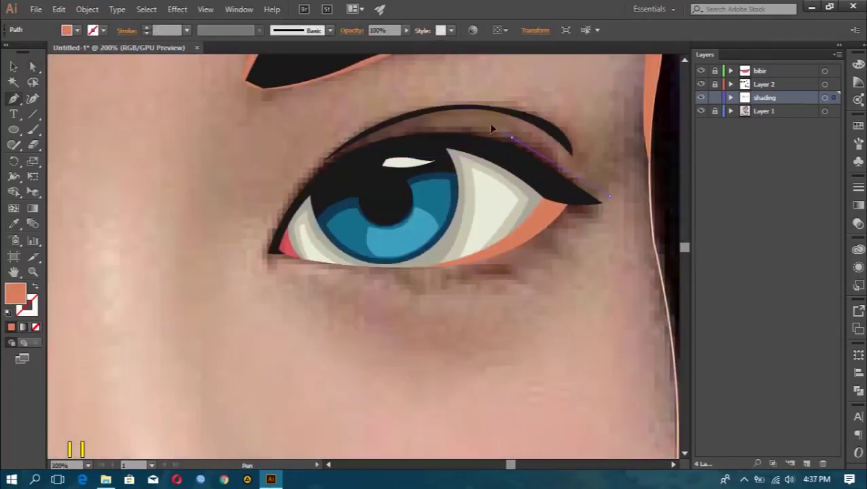
{"action": "left_click", "coordinate": [367, 135]}
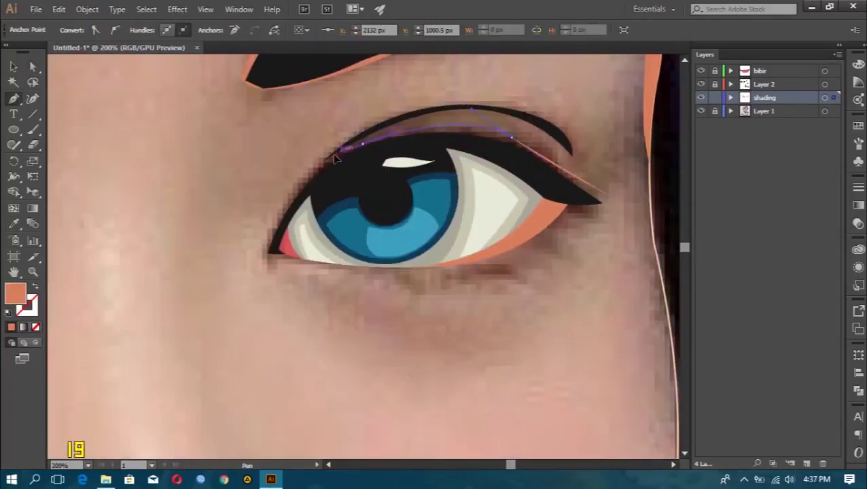
{"action": "scroll", "coordinate": [345, 155], "scroll_direction": "up", "scroll_amount": 3}
{"action": "scroll", "coordinate": [389, 140], "scroll_direction": "down", "scroll_amount": 1}
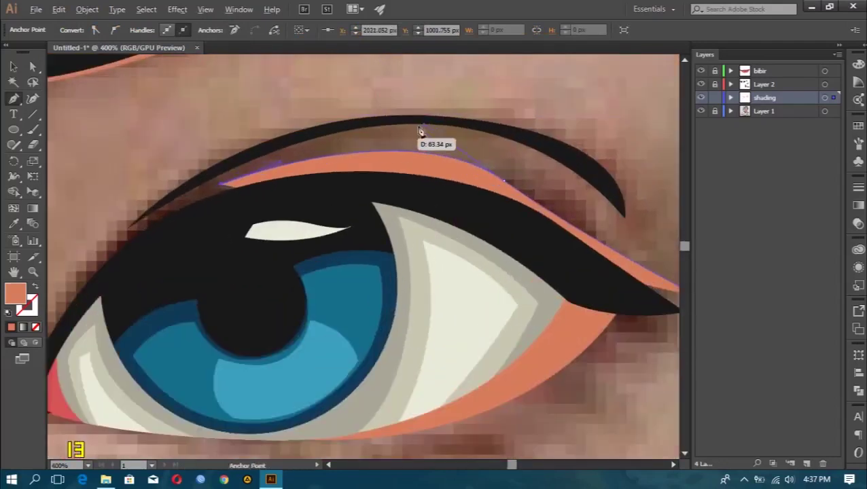
{"action": "mouse_move", "coordinate": [624, 218]}
{"action": "left_mouse_down"}
{"action": "mouse_move", "coordinate": [643, 261]}
{"action": "mouse_move", "coordinate": [635, 223]}
{"action": "left_mouse_up"}
{"action": "left_click_drag", "start_coordinate": [559, 137], "coordinate": [449, 97]}
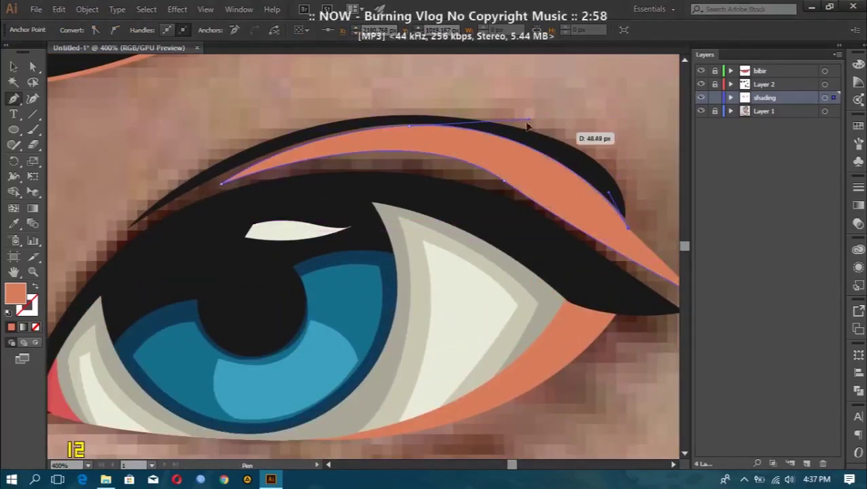
{"action": "left_click_drag", "start_coordinate": [282, 136], "coordinate": [338, 146]}
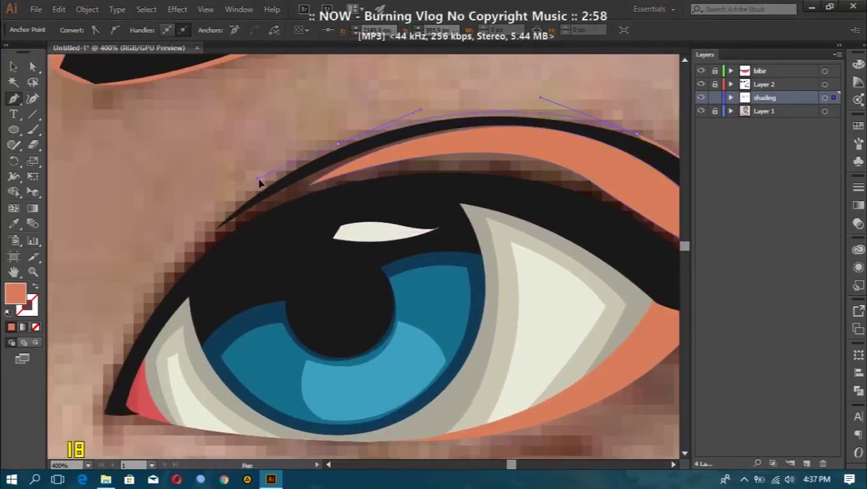
{"action": "scroll", "coordinate": [245, 196], "scroll_direction": "down", "scroll_amount": 2}
{"action": "scroll", "coordinate": [244, 196], "scroll_direction": "left", "scroll_amount": 2}
{"action": "left_click_drag", "start_coordinate": [208, 305], "coordinate": [158, 394]}
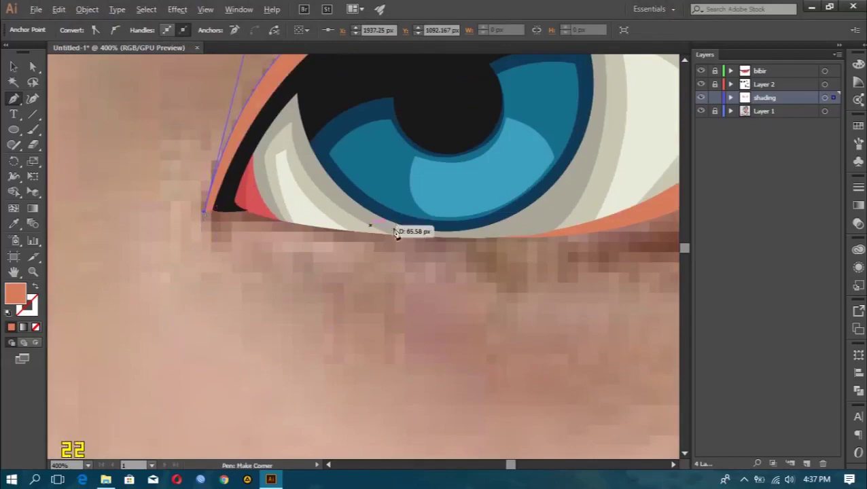
Step: Add an anchor at the outer eye corner and pull it down into a sharp taper
{"action": "key", "text": "ctrl+minus"}
{"action": "left_click", "coordinate": [518, 216]}
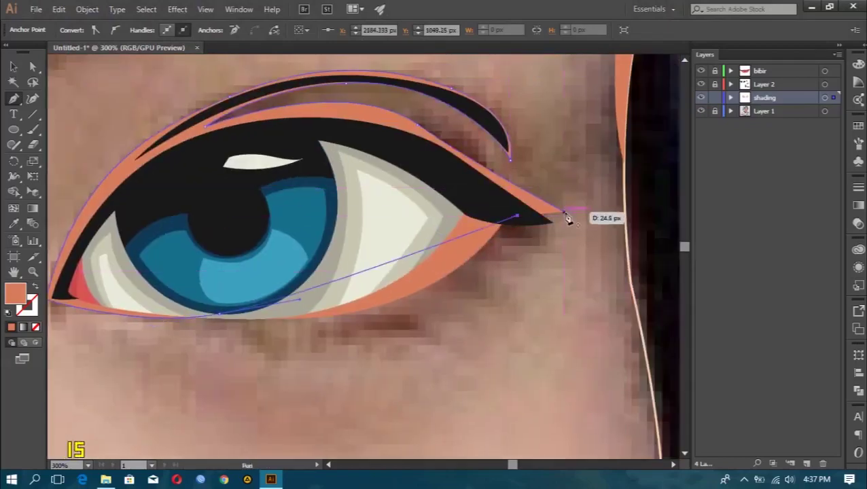
{"action": "key", "text": "ctrl+plus"}
{"action": "left_click_drag", "start_coordinate": [559, 207], "coordinate": [573, 232]}
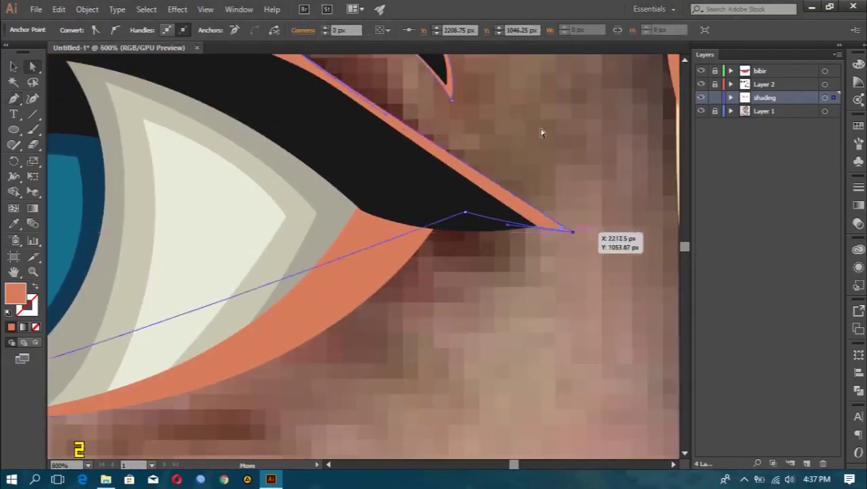
{"action": "key", "text": "ctrl+minus"}
{"action": "key", "text": "ctrl+minus"}
{"action": "key", "text": "ctrl+plus"}
{"action": "scroll", "coordinate": [511, 200], "scroll_direction": "down", "scroll_amount": 1, "text": "alt"}
{"action": "scroll", "coordinate": [462, 245], "scroll_direction": "down", "scroll_amount": 4, "text": "alt"}
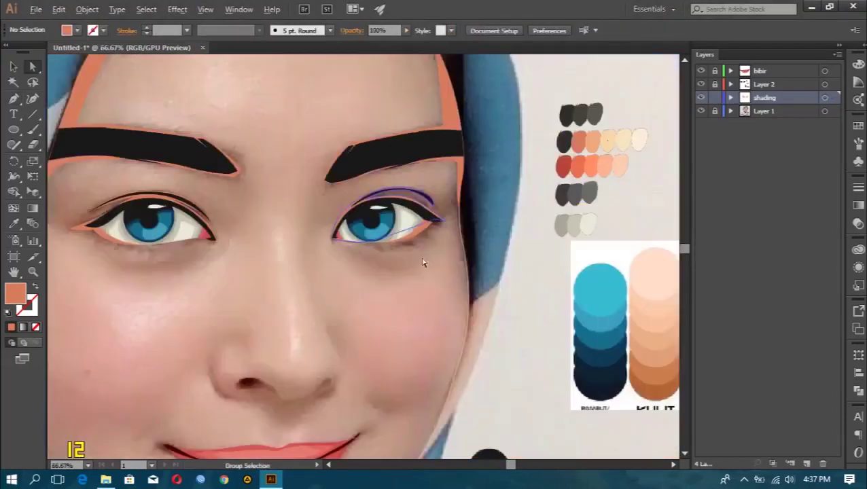
Step: Draw a trial nose shadow path, then delete the unwanted orange nose shape
{"action": "scroll", "coordinate": [319, 232], "scroll_direction": "down", "scroll_amount": 2, "text": "alt"}
{"action": "scroll", "coordinate": [401, 151], "scroll_direction": "up", "scroll_amount": 1, "text": "alt"}
{"action": "scroll", "coordinate": [283, 218], "scroll_direction": "up", "scroll_amount": 4, "text": "alt"}
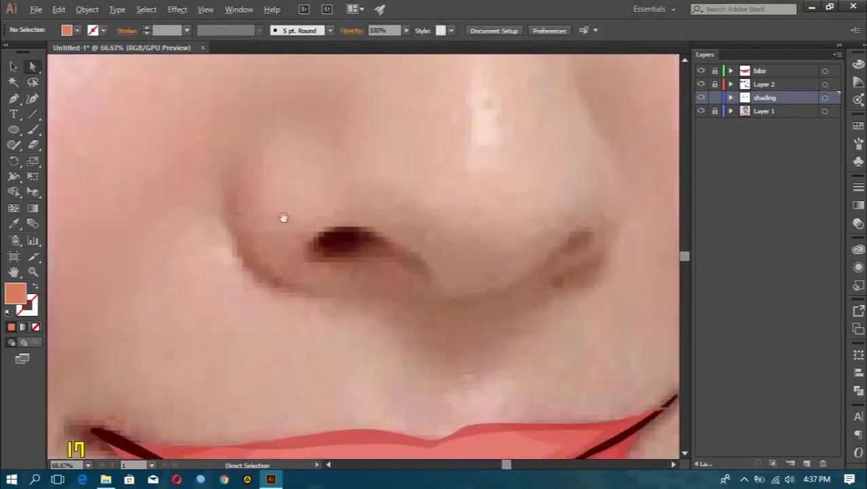
{"action": "key", "text": "p"}
{"action": "left_click", "coordinate": [241, 123]}
{"action": "left_click", "coordinate": [300, 274]}
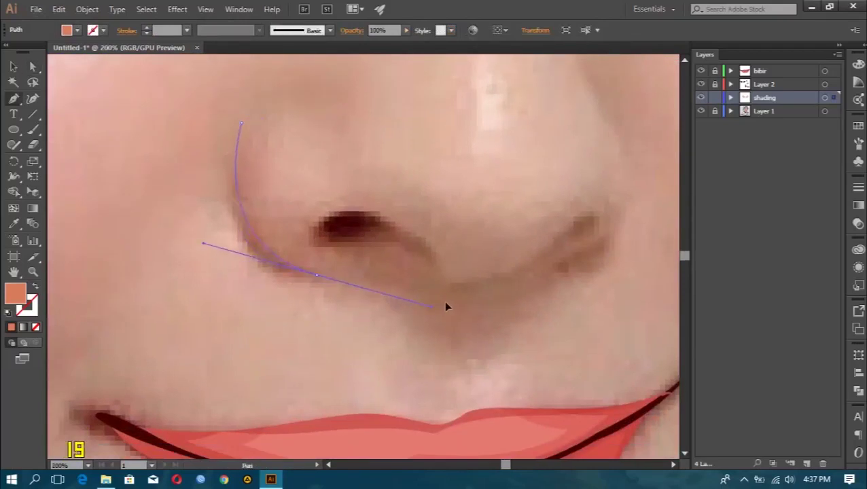
{"action": "left_click", "coordinate": [318, 274]}
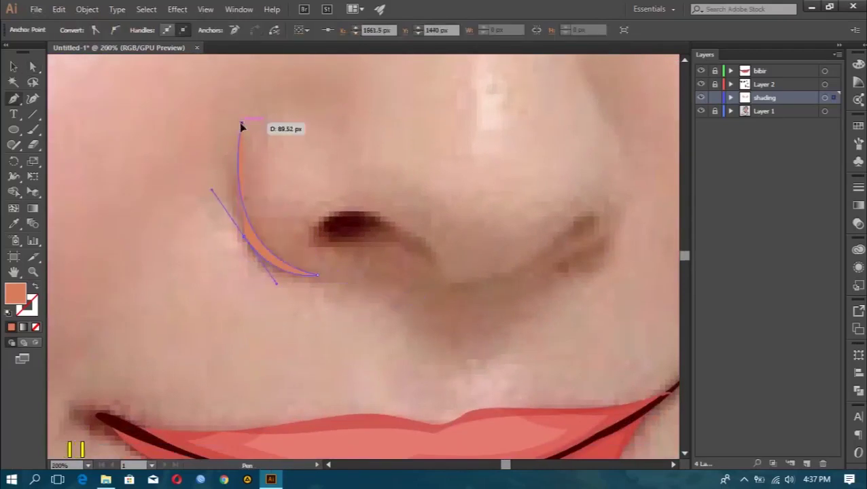
{"action": "key", "text": "v"}
{"action": "left_click", "coordinate": [327, 182]}
{"action": "left_click", "coordinate": [246, 219]}
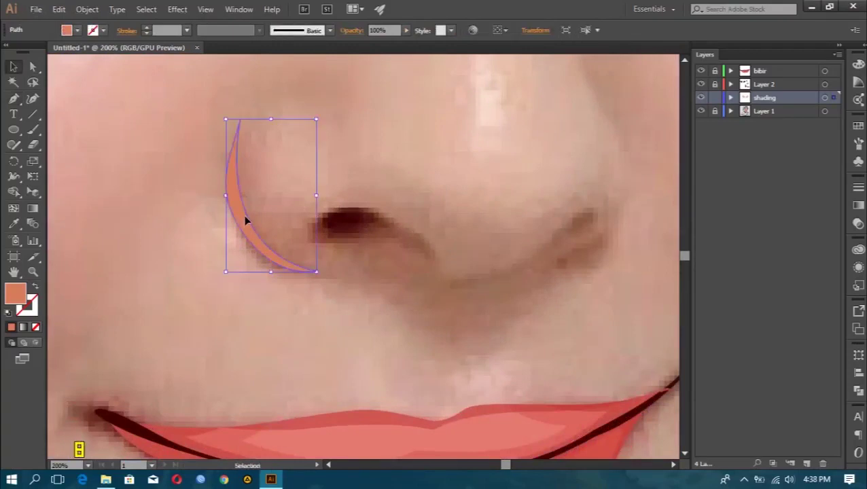
{"action": "key", "text": "Delete"}
Step: Redraw a crescent shadow beside the nostril
{"action": "key", "text": "p"}
{"action": "left_click", "coordinate": [227, 160]}
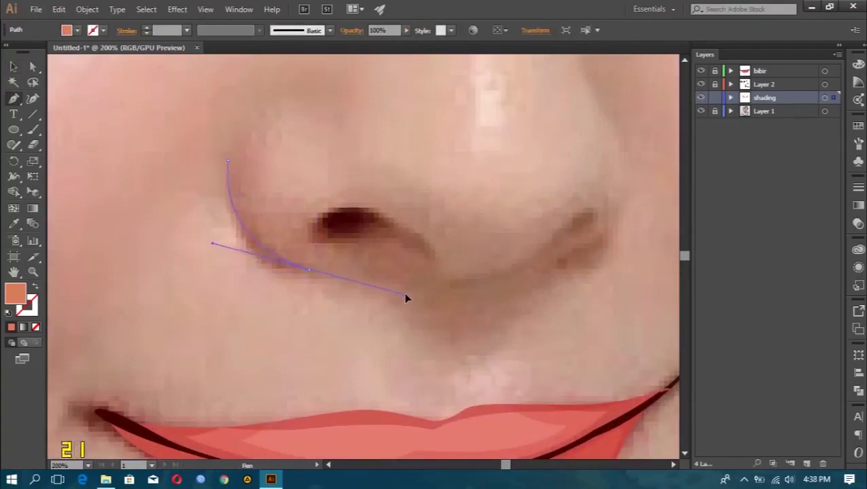
{"action": "left_click_drag", "start_coordinate": [406, 296], "coordinate": [406, 296]}
{"action": "left_click_drag", "start_coordinate": [229, 162], "coordinate": [239, 161]}
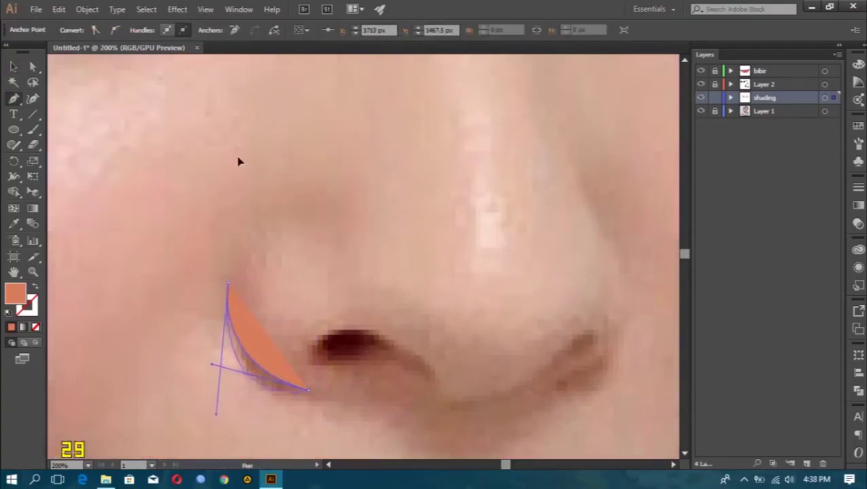
{"action": "left_click", "coordinate": [245, 181], "text": "ctrl"}
Step: Draw a closed peach shadow curving across both nostrils, checking its outline with Shift+X
{"action": "key", "text": "ctrl+plus"}
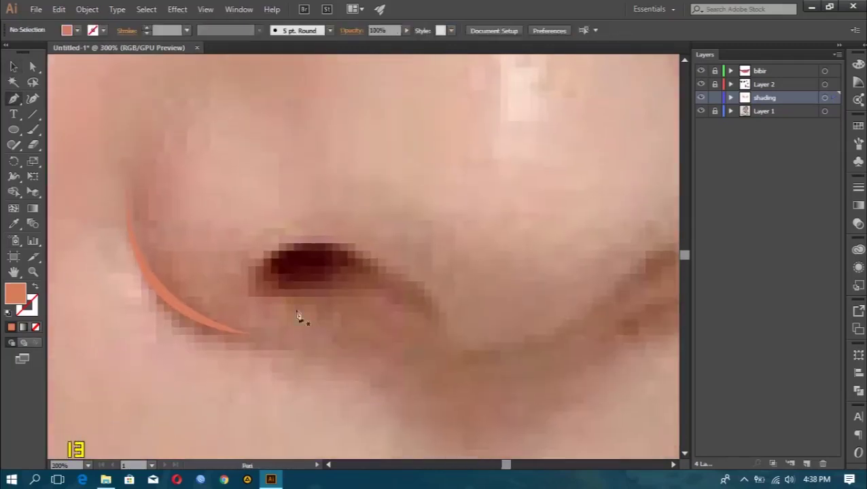
{"action": "left_click_drag", "start_coordinate": [280, 319], "coordinate": [251, 268]}
{"action": "left_click", "coordinate": [245, 259]}
{"action": "left_click_drag", "start_coordinate": [209, 213], "coordinate": [326, 216]}
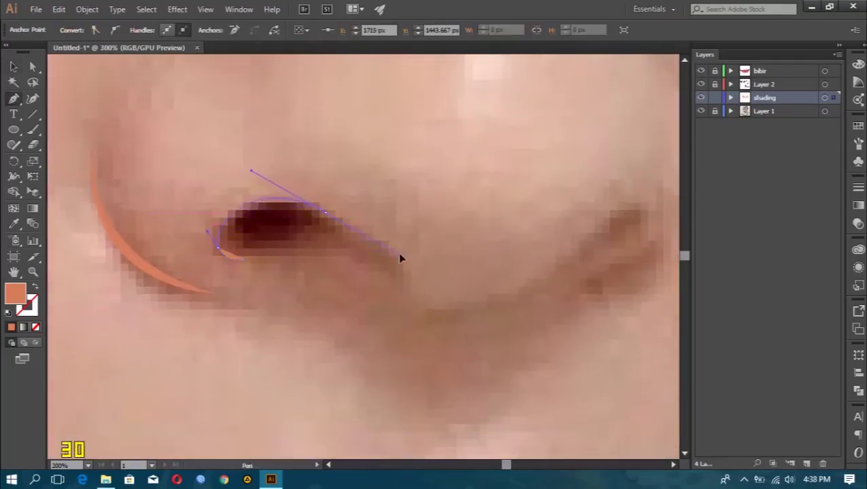
{"action": "left_click_drag", "start_coordinate": [454, 306], "coordinate": [476, 292]}
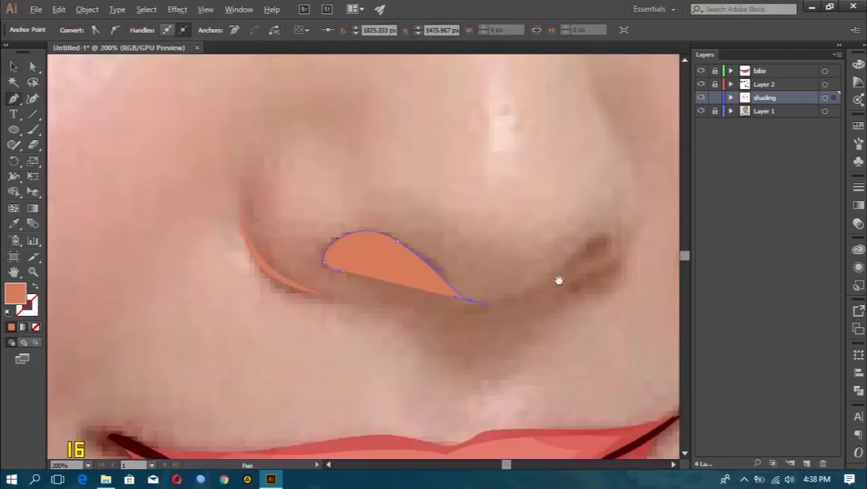
{"action": "left_click_drag", "start_coordinate": [496, 203], "coordinate": [401, 290]}
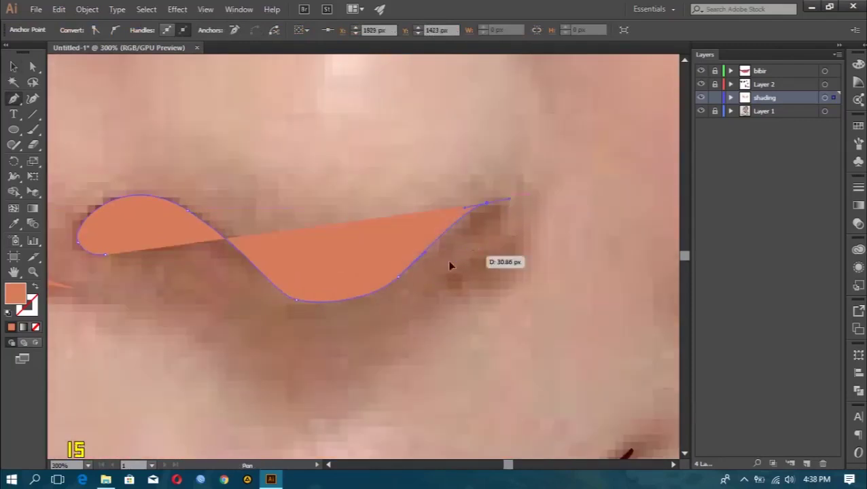
{"action": "key", "text": "ctrl+plus"}
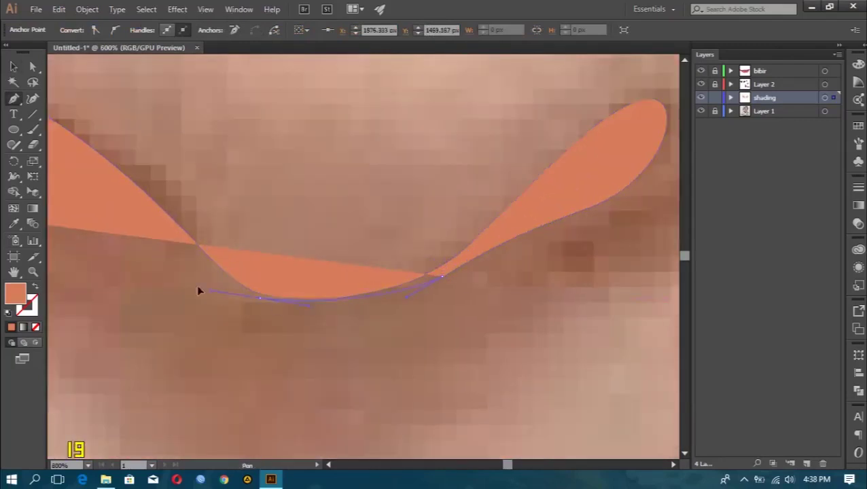
{"action": "key", "text": "ctrl+plus"}
{"action": "key", "text": "shift+x"}
{"action": "left_click_drag", "start_coordinate": [210, 230], "coordinate": [381, 188]}
{"action": "left_click_drag", "start_coordinate": [178, 216], "coordinate": [145, 219]}
{"action": "key", "text": "v"}
{"action": "key", "text": "shift+x"}
Step: Continue the nostril shadow with a curve running up the side of the nose
{"action": "scroll", "coordinate": [194, 358], "scroll_direction": "down", "scroll_amount": 5}
{"action": "key", "text": "ctrl+shift+a"}
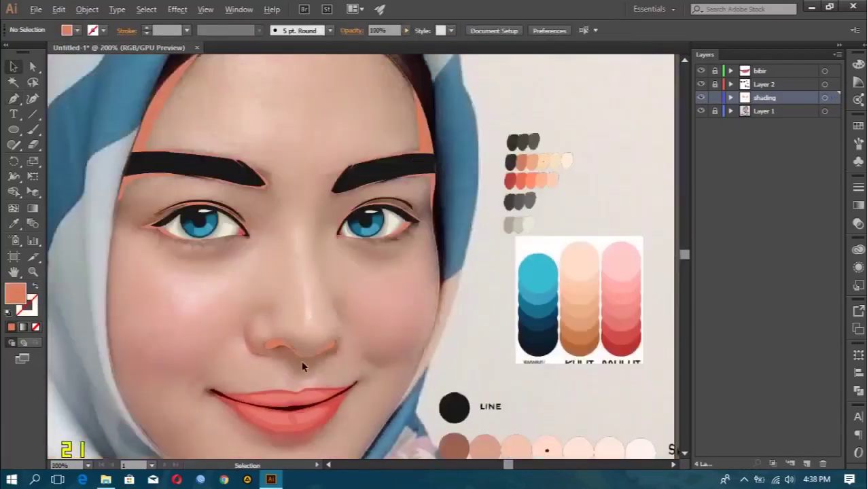
{"action": "scroll", "coordinate": [301, 360], "scroll_direction": "up", "scroll_amount": 4}
{"action": "key", "text": "p"}
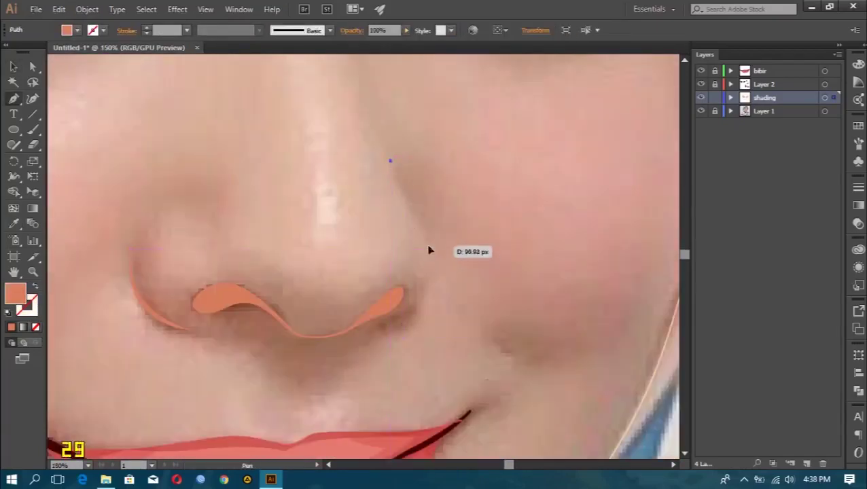
{"action": "left_click", "coordinate": [428, 243]}
{"action": "scroll", "coordinate": [402, 317], "scroll_direction": "up", "scroll_amount": 1}
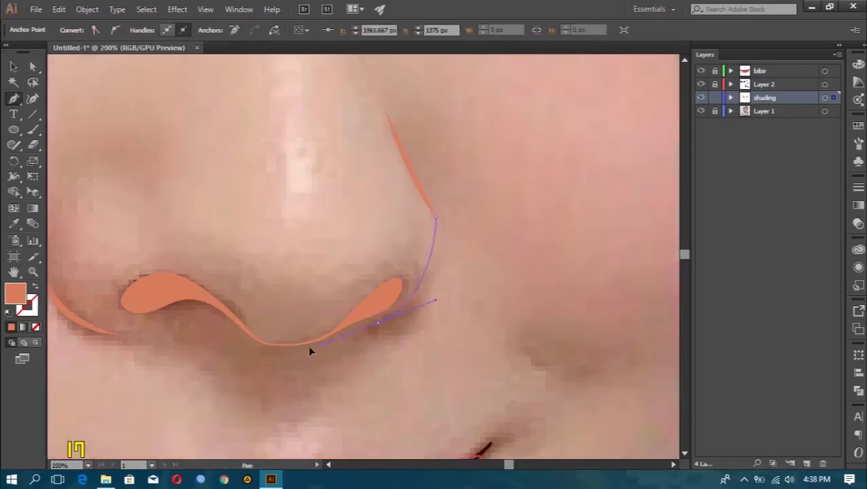
{"action": "left_click_drag", "start_coordinate": [342, 340], "coordinate": [342, 339]}
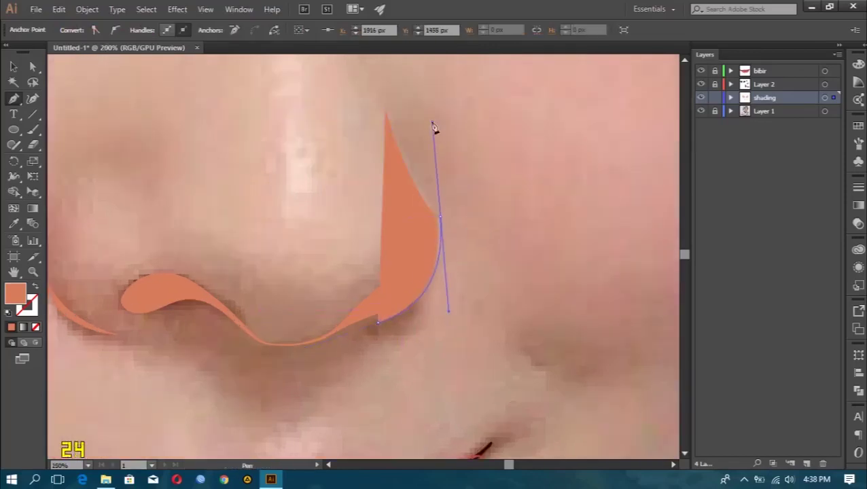
{"action": "left_click_drag", "start_coordinate": [435, 128], "coordinate": [435, 127]}
{"action": "key", "text": "v"}
{"action": "left_click", "coordinate": [468, 203]}
{"action": "key", "text": "ctrl+minus"}
{"action": "key", "text": "ctrl+minus"}
{"action": "key", "text": "ctrl+minus"}
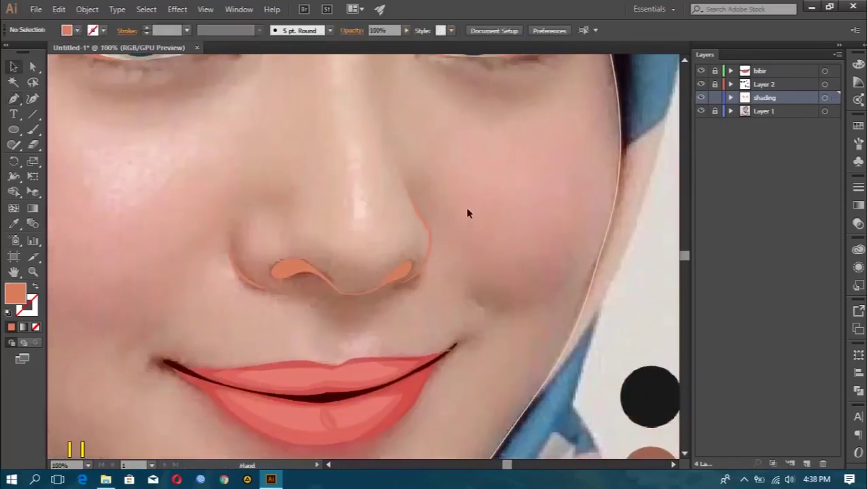
Step: Unlock the layers, make bibir active and expand it, keeping the reference photo in place
{"action": "scroll", "coordinate": [462, 247], "scroll_direction": "up", "scroll_amount": 5}
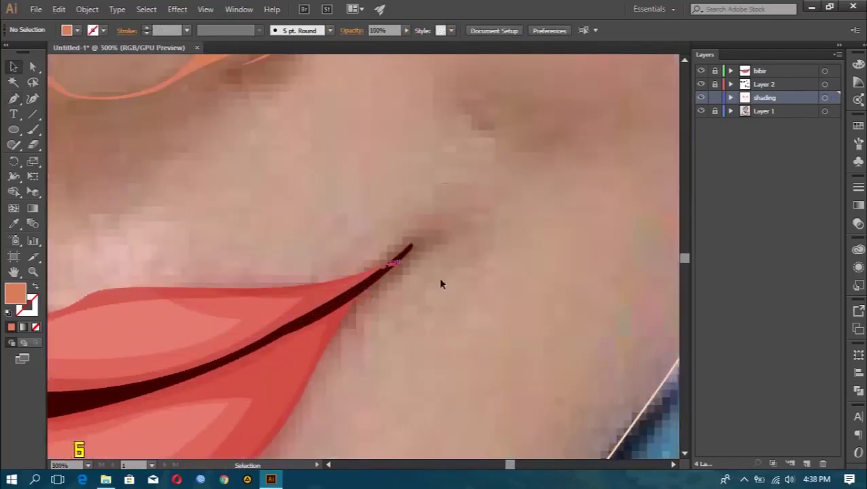
{"action": "left_click", "coordinate": [714, 85]}
{"action": "scroll", "coordinate": [413, 289], "scroll_direction": "up", "scroll_amount": 2}
{"action": "left_click", "coordinate": [211, 360]}
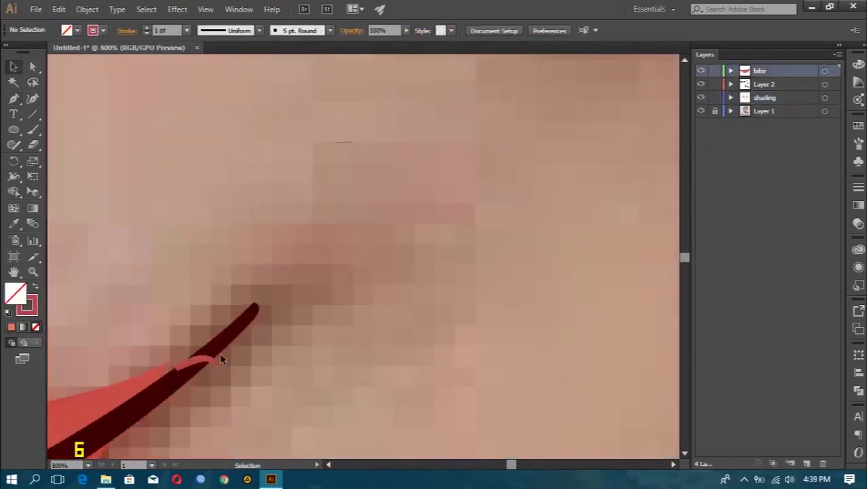
{"action": "scroll", "coordinate": [212, 374], "scroll_direction": "up", "scroll_amount": 2}
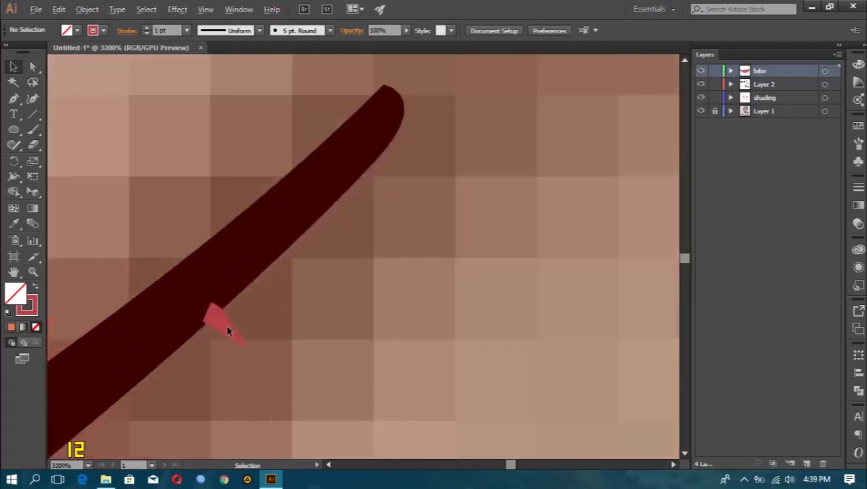
{"action": "scroll", "coordinate": [550, 211], "scroll_direction": "down", "scroll_amount": 1}
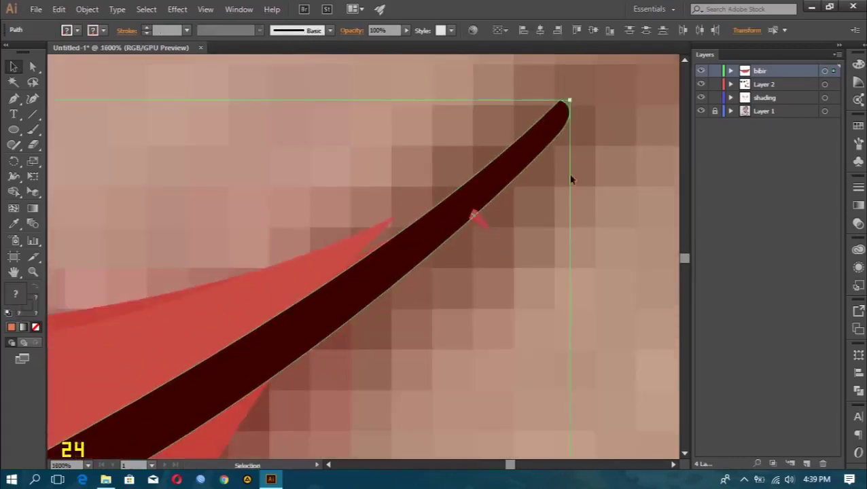
{"action": "left_click", "coordinate": [714, 111]}
{"action": "mouse_move", "coordinate": [475, 219]}
{"action": "left_mouse_down"}
{"action": "mouse_move", "coordinate": [524, 219]}
{"action": "mouse_move", "coordinate": [628, 171]}
{"action": "left_mouse_up"}
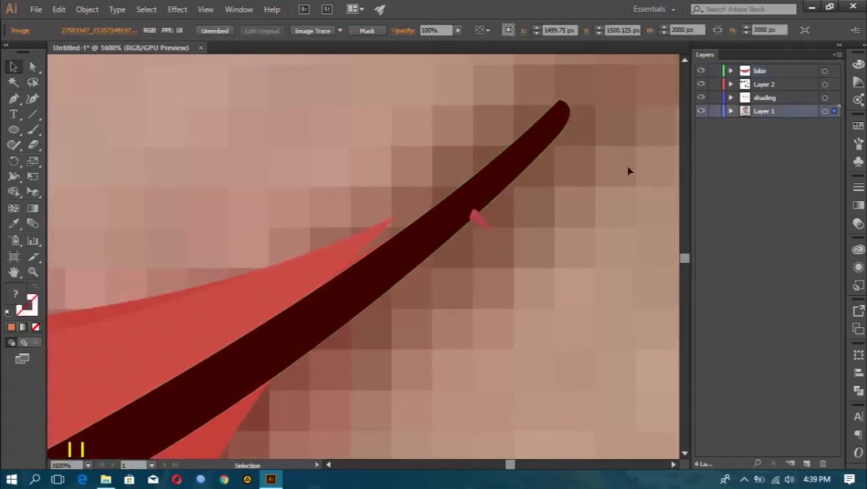
{"action": "left_click", "coordinate": [732, 71]}
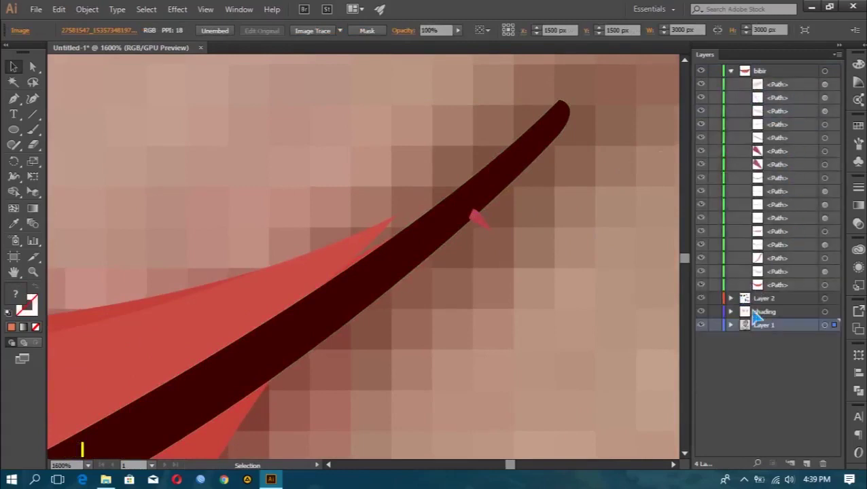
{"action": "left_click_drag", "start_coordinate": [479, 219], "coordinate": [500, 230]}
Step: Select and delete the stray red sliver at the right mouth corner
{"action": "left_click_drag", "start_coordinate": [377, 129], "coordinate": [533, 269]}
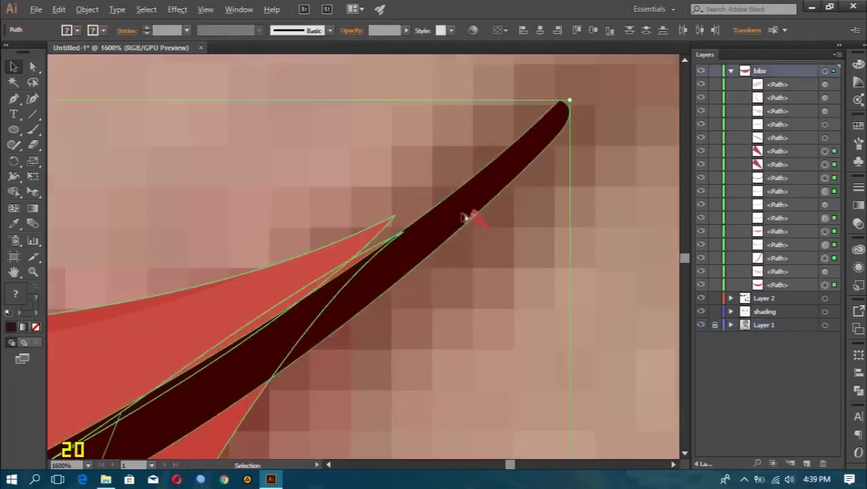
{"action": "scroll", "coordinate": [469, 219], "scroll_direction": "up", "scroll_amount": 2}
{"action": "scroll", "coordinate": [495, 108], "scroll_direction": "up", "scroll_amount": 1}
{"action": "scroll", "coordinate": [485, 160], "scroll_direction": "up", "scroll_amount": 1}
{"action": "key", "text": "ctrl+shift+a"}
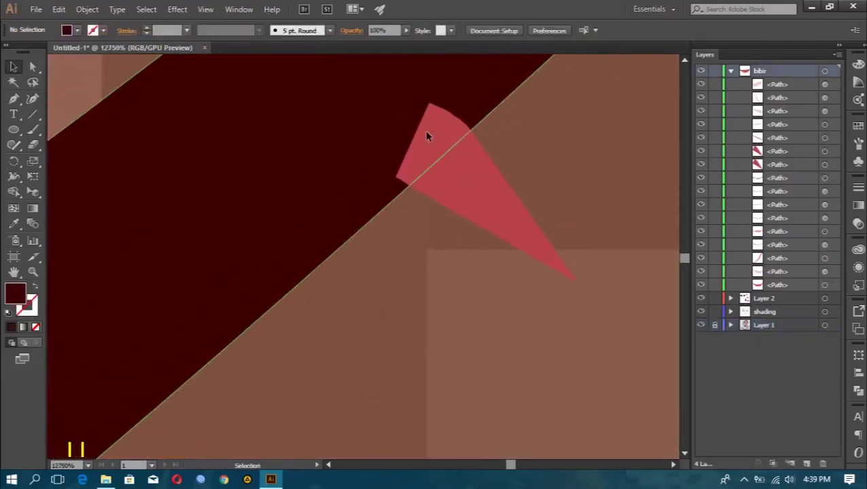
{"action": "key", "text": "ctrl+shift+a"}
{"action": "scroll", "coordinate": [429, 150], "scroll_direction": "down", "scroll_amount": 2}
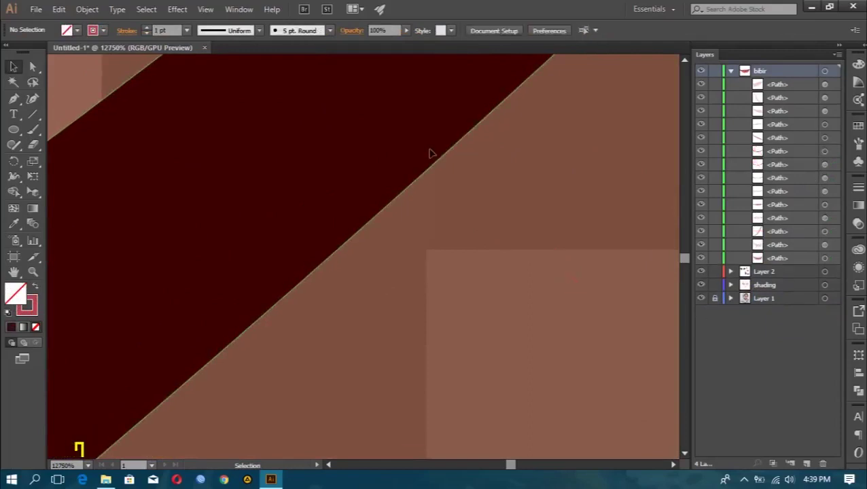
{"action": "scroll", "coordinate": [435, 164], "scroll_direction": "down", "scroll_amount": 3}
{"action": "scroll", "coordinate": [429, 211], "scroll_direction": "down", "scroll_amount": 3}
{"action": "scroll", "coordinate": [429, 211], "scroll_direction": "up", "scroll_amount": 3}
{"action": "scroll", "coordinate": [435, 157], "scroll_direction": "up", "scroll_amount": 2}
Step: Drag the red lip tip's anchor onto the dark line with Direct Selection
{"action": "key", "text": "a"}
{"action": "left_click_drag", "start_coordinate": [441, 147], "coordinate": [471, 163]}
{"action": "key", "text": "ctrl+shift+a"}
{"action": "scroll", "coordinate": [490, 252], "scroll_direction": "down", "scroll_amount": 1}
{"action": "scroll", "coordinate": [437, 182], "scroll_direction": "up", "scroll_amount": 1}
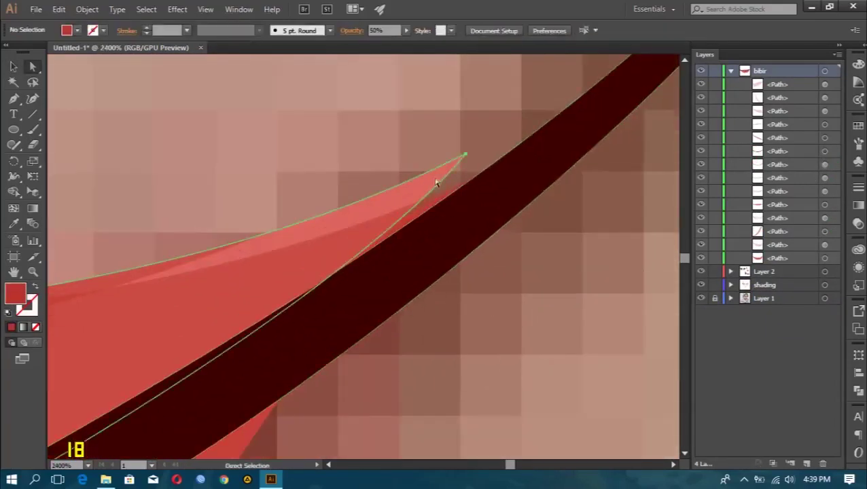
{"action": "left_click_drag", "start_coordinate": [468, 157], "coordinate": [493, 174]}
{"action": "key", "text": "ctrl+shift+a"}
{"action": "scroll", "coordinate": [552, 292], "scroll_direction": "down", "scroll_amount": 9}
{"action": "scroll", "coordinate": [537, 306], "scroll_direction": "down", "scroll_amount": 3}
{"action": "key", "text": "ctrl+shift+a"}
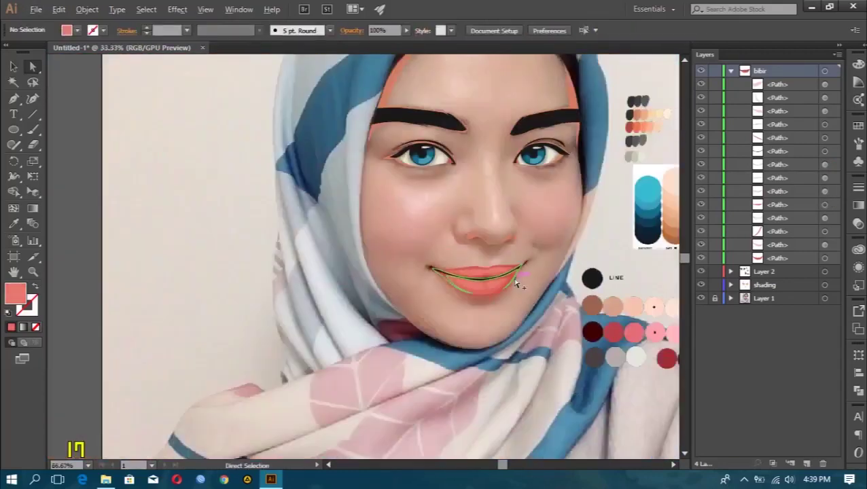
Step: Pan to the nose, lips and chin and lock the bibir lips layer
{"action": "scroll", "coordinate": [533, 216], "scroll_direction": "up", "scroll_amount": 2}
{"action": "scroll", "coordinate": [500, 233], "scroll_direction": "up", "scroll_amount": 1}
{"action": "scroll", "coordinate": [429, 251], "scroll_direction": "down", "scroll_amount": 1}
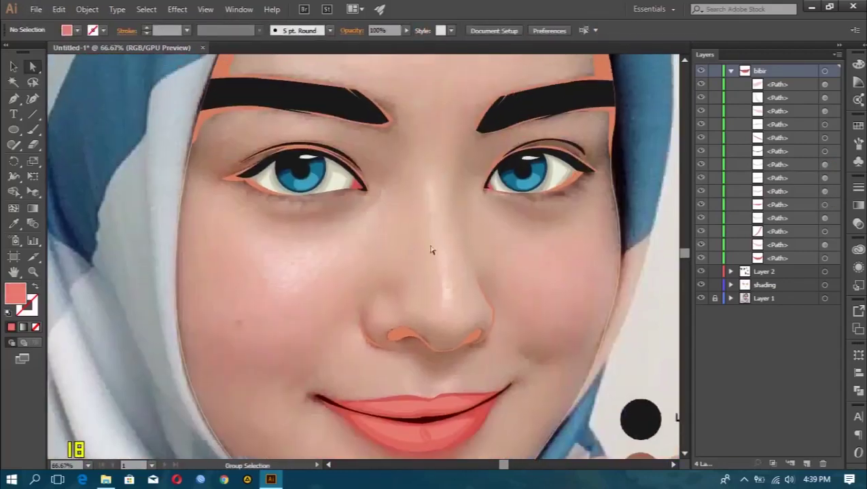
{"action": "left_click_drag", "start_coordinate": [479, 233], "coordinate": [393, 149]}
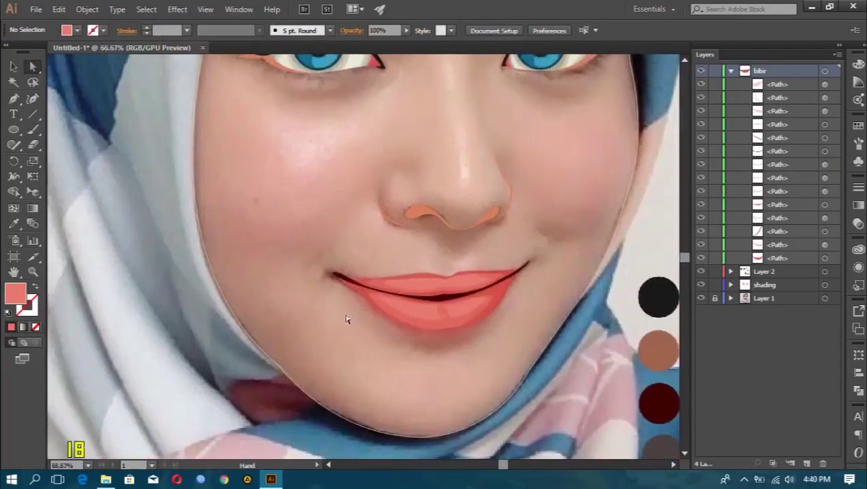
{"action": "left_click", "coordinate": [714, 71]}
{"action": "left_click", "coordinate": [730, 72]}
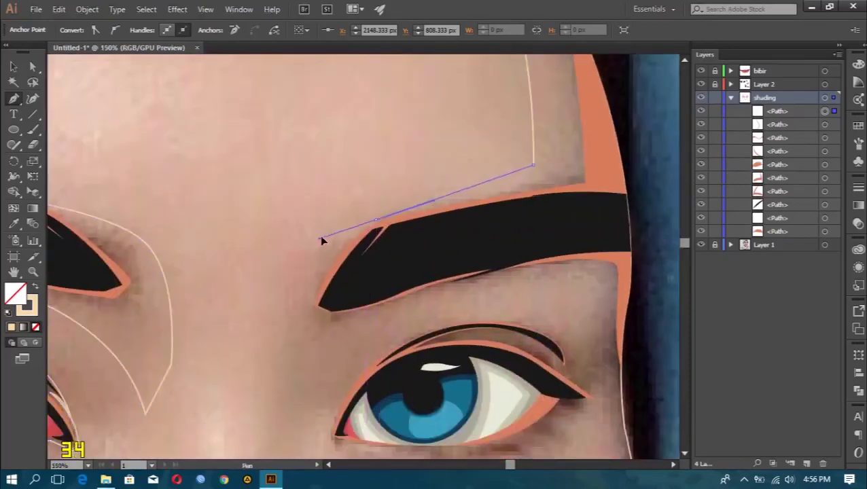
Step: Zoom in on the eye and brow and set a curved anchor below the lower eyelid
{"action": "mouse_move", "coordinate": [287, 333]}
{"action": "left_mouse_down"}
{"action": "mouse_move", "coordinate": [327, 216]}
{"action": "mouse_move", "coordinate": [322, 272]}
{"action": "mouse_move", "coordinate": [359, 296]}
{"action": "left_mouse_up"}
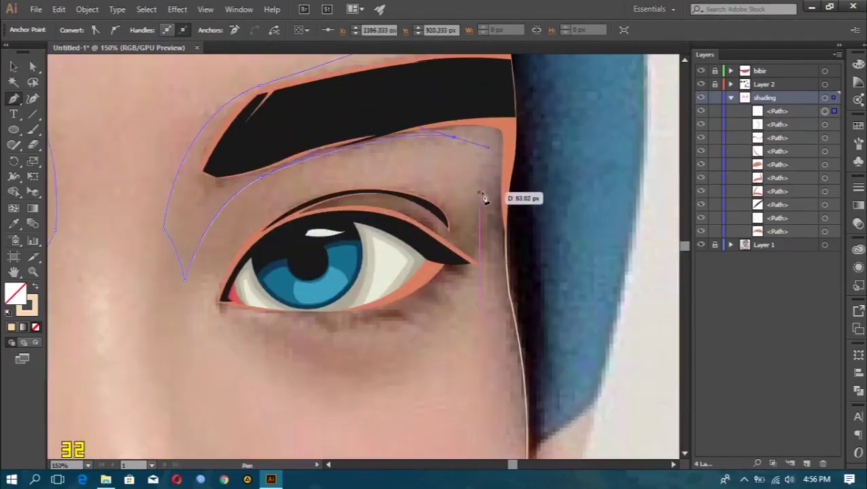
{"action": "key", "text": "ctrl+equal"}
{"action": "key", "text": "ctrl+equal"}
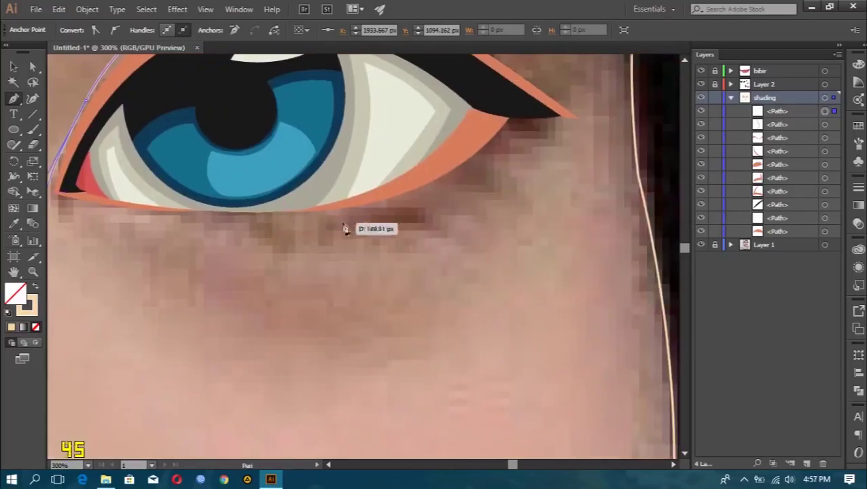
{"action": "left_click_drag", "start_coordinate": [430, 197], "coordinate": [433, 191]}
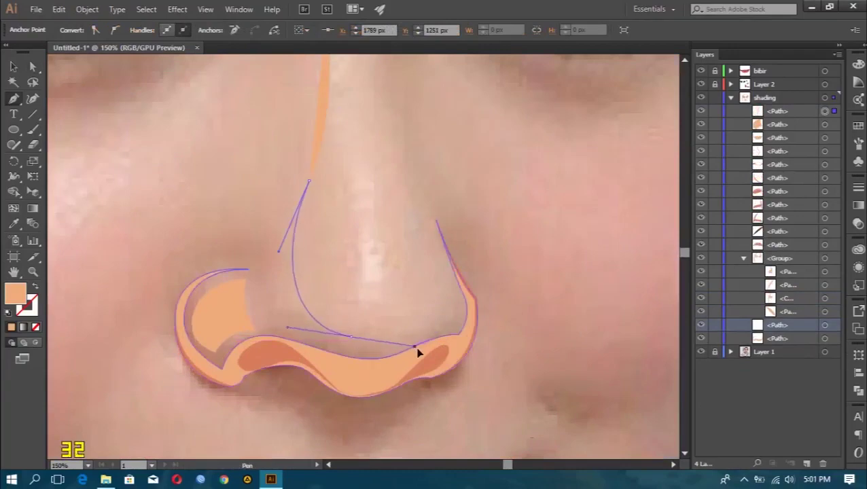
Step: Delete the narrow shading path over the nose and begin a new shading path
{"action": "scroll", "coordinate": [448, 311], "scroll_direction": "up", "scroll_amount": 1}
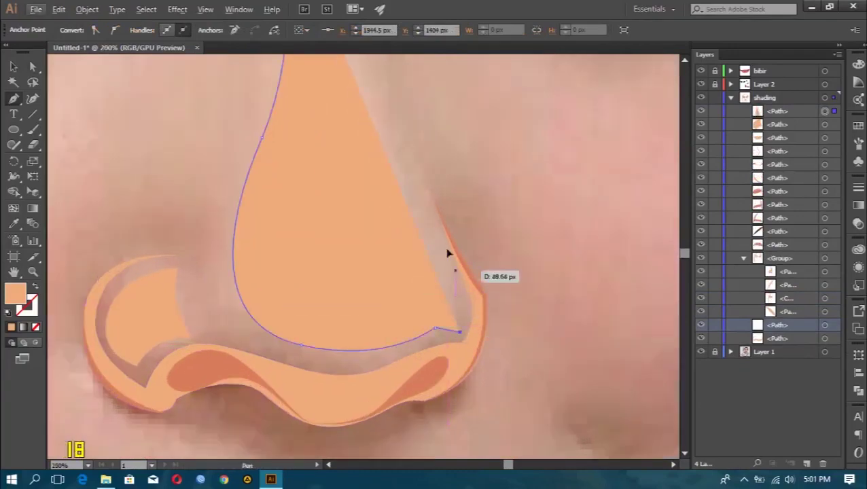
{"action": "left_click", "coordinate": [35, 288]}
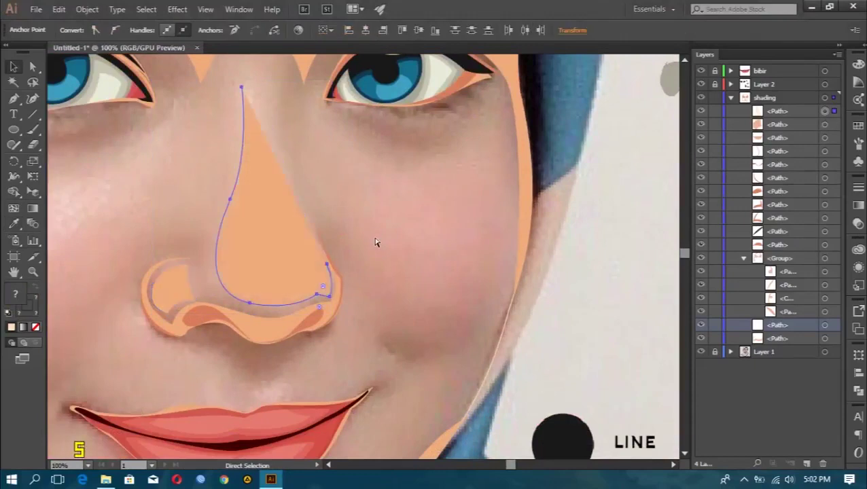
{"action": "key", "text": "Delete"}
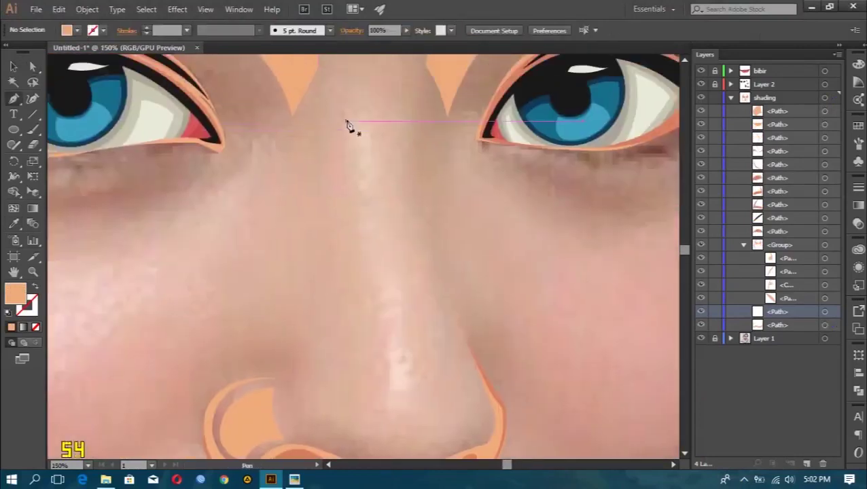
{"action": "left_click", "coordinate": [346, 133]}
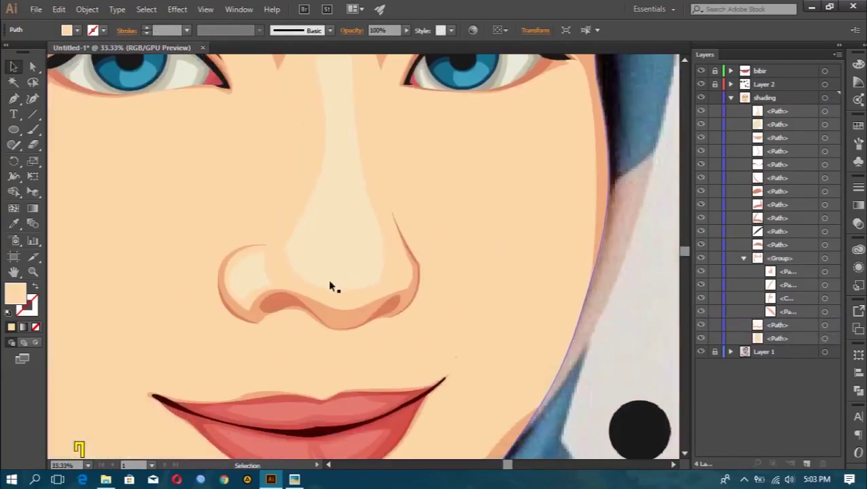
Step: Reshape the nose highlight's lower curve and its bottom anchor handles
{"action": "left_click_drag", "start_coordinate": [265, 229], "coordinate": [253, 231]}
{"action": "left_click_drag", "start_coordinate": [402, 286], "coordinate": [402, 294]}
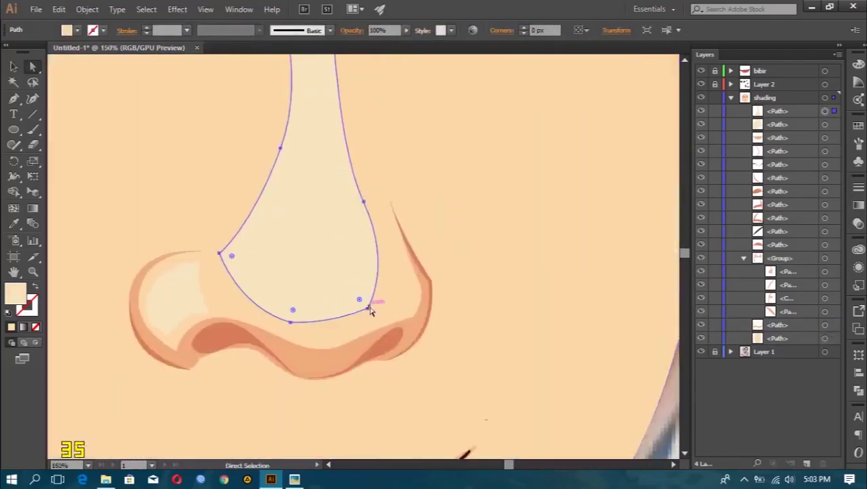
{"action": "left_click_drag", "start_coordinate": [362, 300], "coordinate": [381, 333]}
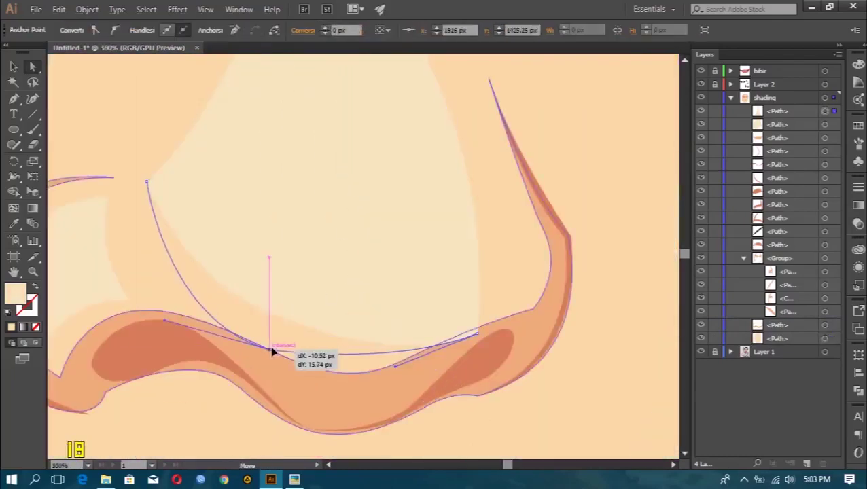
{"action": "key", "text": "v"}
{"action": "left_click", "coordinate": [366, 411]}
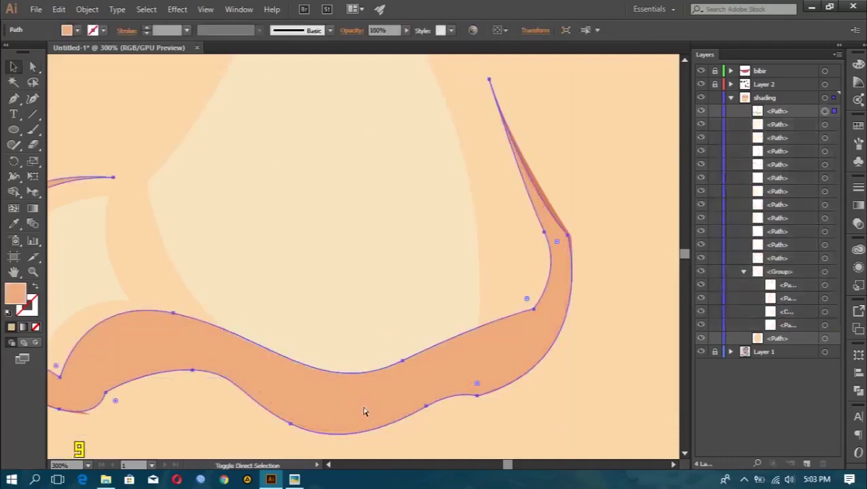
{"action": "left_click", "coordinate": [371, 273]}
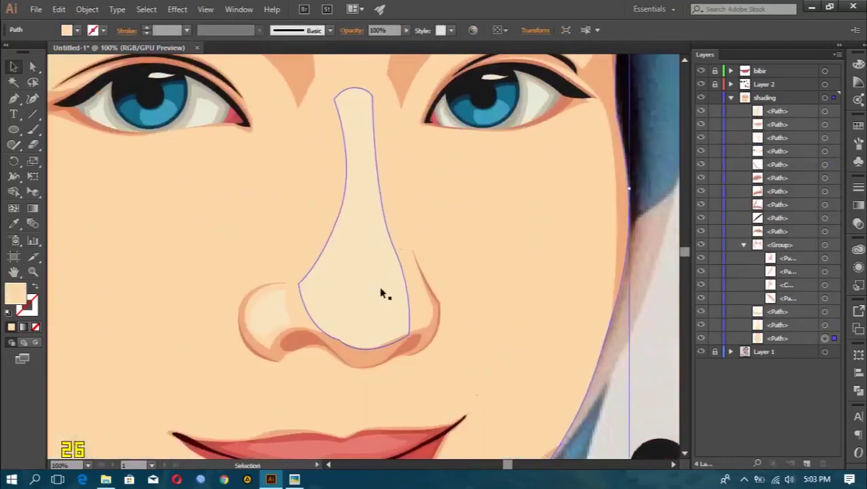
Step: Bend the nose highlight's side curve and smooth its top-right corner with Direct Selection
{"action": "scroll", "coordinate": [380, 293], "scroll_direction": "up", "scroll_amount": 1}
{"action": "key", "text": "a"}
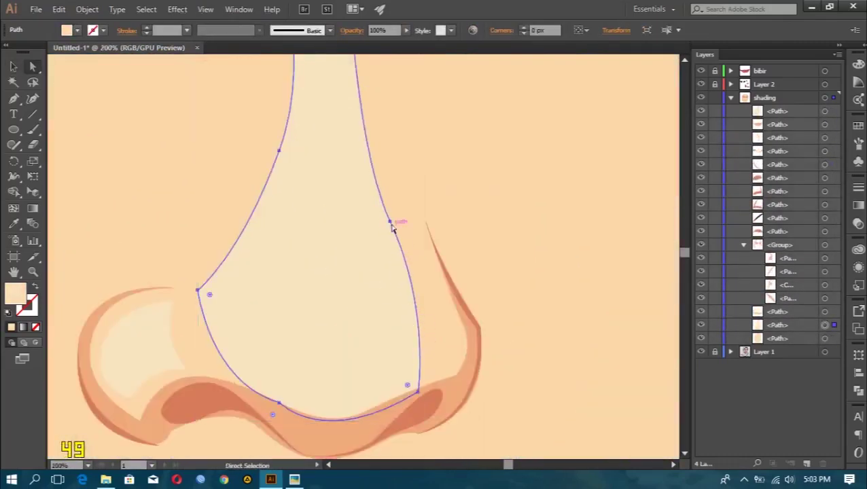
{"action": "left_click", "coordinate": [393, 228]}
{"action": "left_click_drag", "start_coordinate": [441, 315], "coordinate": [461, 325]}
{"action": "left_click", "coordinate": [461, 213]}
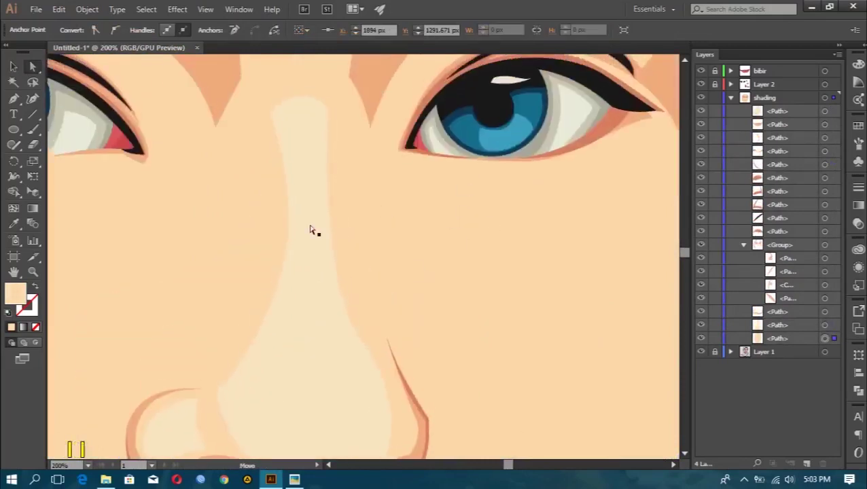
{"action": "left_click", "coordinate": [311, 230]}
{"action": "left_click", "coordinate": [327, 110]}
{"action": "left_click_drag", "start_coordinate": [336, 111], "coordinate": [337, 109]}
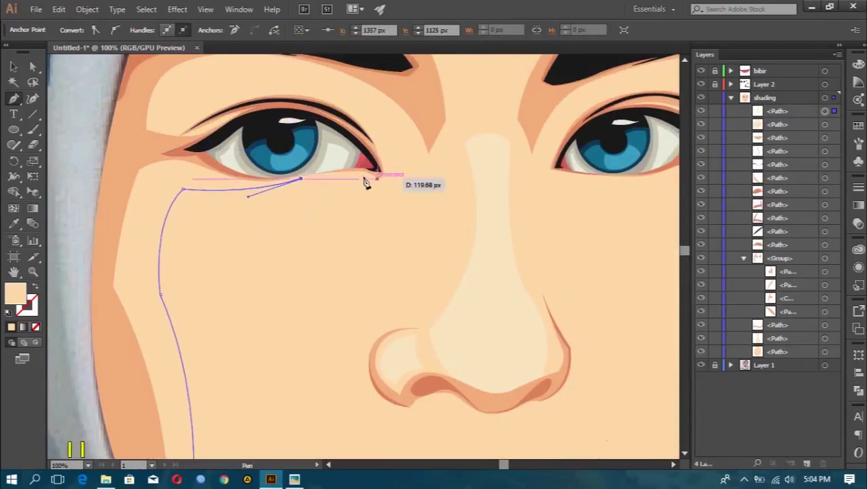
Step: Draw a closed, curved skin shadow path between the eyebrows
{"action": "left_click_drag", "start_coordinate": [317, 93], "coordinate": [344, 151]}
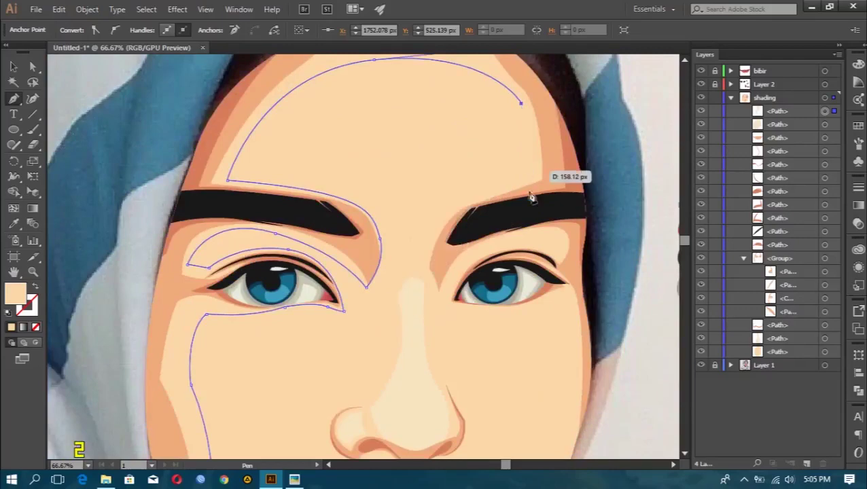
{"action": "left_click", "coordinate": [38, 288]}
{"action": "left_click_drag", "start_coordinate": [452, 203], "coordinate": [484, 173]}
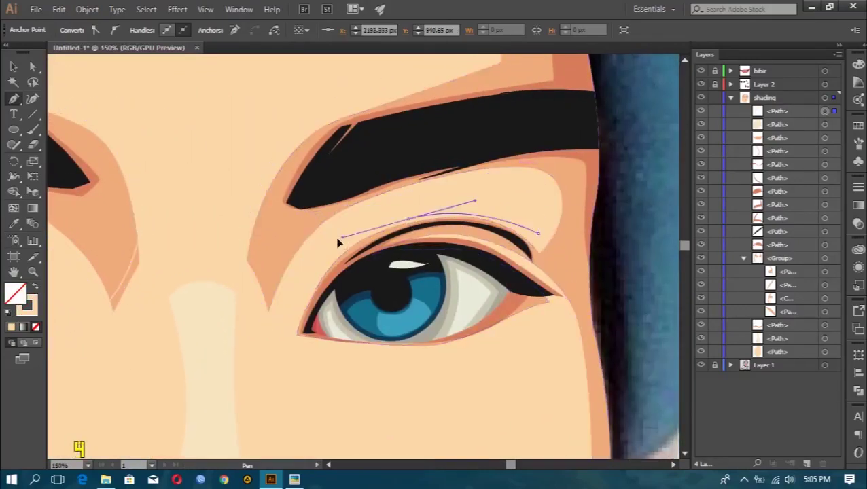
{"action": "left_click", "coordinate": [297, 333]}
Step: Close the cheek shadow path where it meets the nose
{"action": "scroll", "coordinate": [541, 327], "scroll_direction": "down", "scroll_amount": 2}
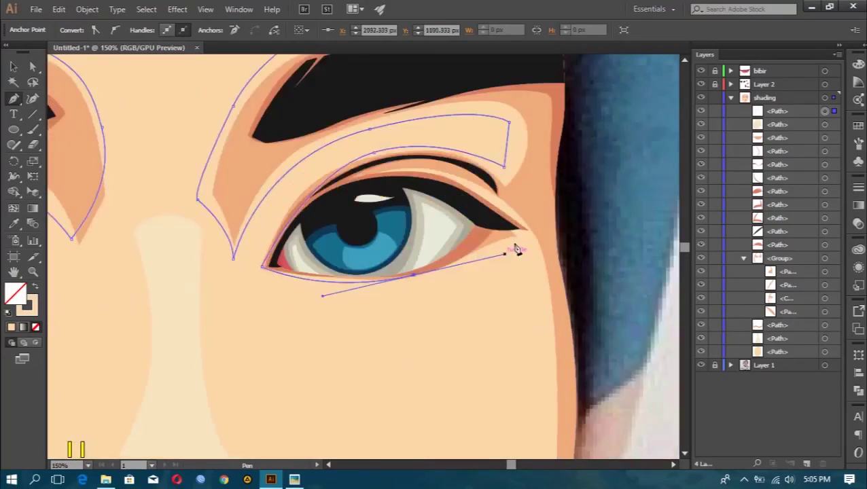
{"action": "mouse_move", "coordinate": [504, 271]}
{"action": "left_mouse_down"}
{"action": "mouse_move", "coordinate": [458, 220]}
{"action": "mouse_move", "coordinate": [467, 216]}
{"action": "left_mouse_up"}
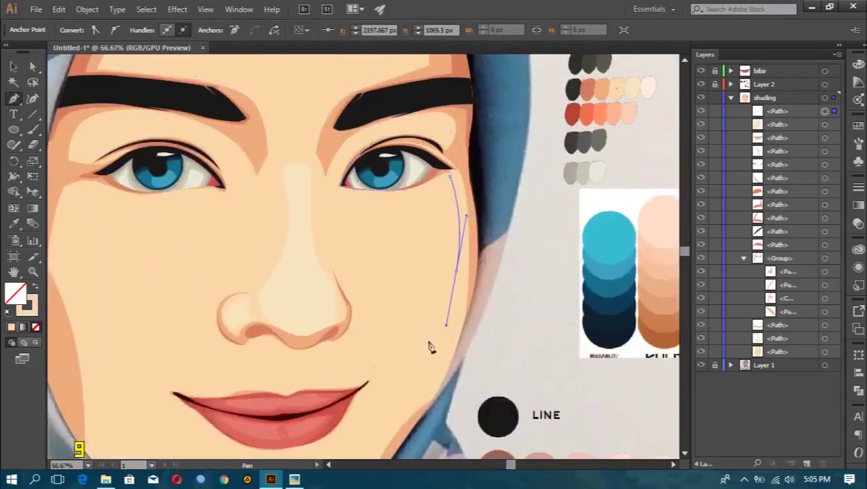
{"action": "left_click", "coordinate": [317, 258]}
{"action": "left_click", "coordinate": [323, 185]}
Step: Trace a curved shadow path from the nose bridge down the nose side to both nostrils
{"action": "left_click_drag", "start_coordinate": [295, 163], "coordinate": [261, 174]}
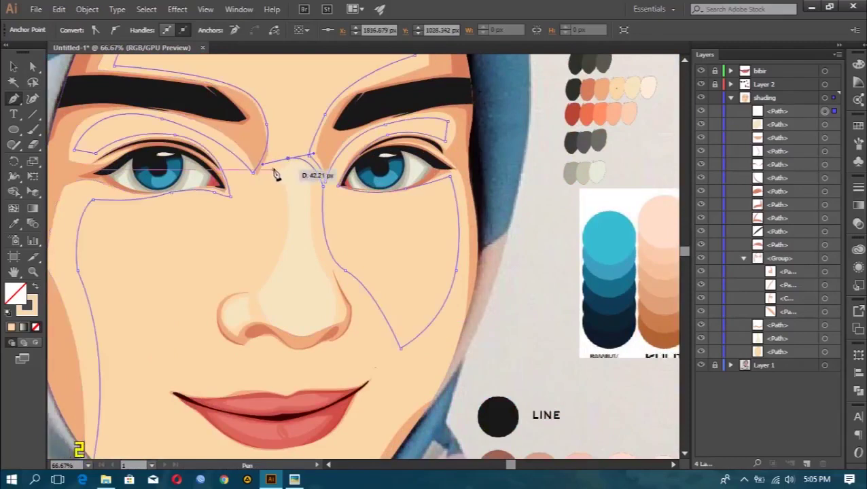
{"action": "left_click_drag", "start_coordinate": [276, 220], "coordinate": [285, 189]}
{"action": "scroll", "coordinate": [289, 145], "scroll_direction": "up", "scroll_amount": 1}
{"action": "left_click", "coordinate": [285, 133]}
{"action": "left_click_drag", "start_coordinate": [286, 252], "coordinate": [261, 305]}
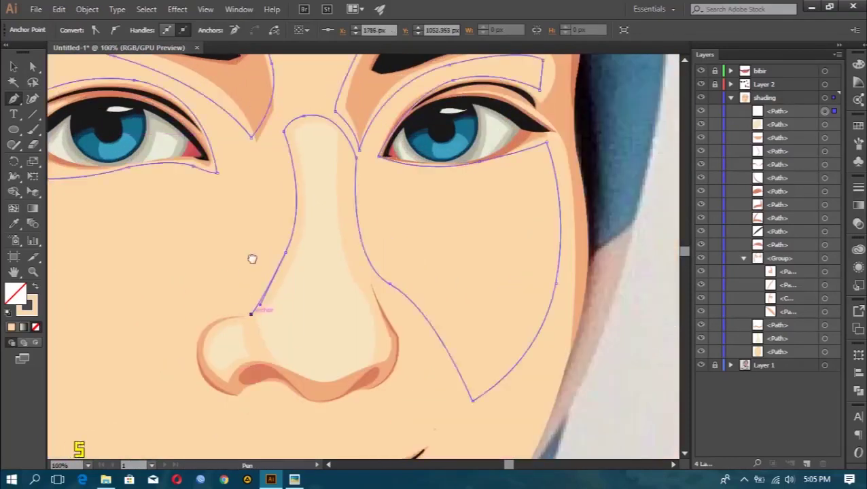
{"action": "left_click_drag", "start_coordinate": [247, 272], "coordinate": [270, 210]}
{"action": "left_click_drag", "start_coordinate": [220, 275], "coordinate": [209, 302]}
{"action": "left_click_drag", "start_coordinate": [264, 326], "coordinate": [275, 327]}
{"action": "left_click_drag", "start_coordinate": [397, 310], "coordinate": [421, 290]}
Step: Adjust the shadow anchor near the chin and reshape its handles with Shift+C
{"action": "scroll", "coordinate": [422, 302], "scroll_direction": "down", "scroll_amount": 3}
{"action": "scroll", "coordinate": [421, 301], "scroll_direction": "down", "scroll_amount": 2}
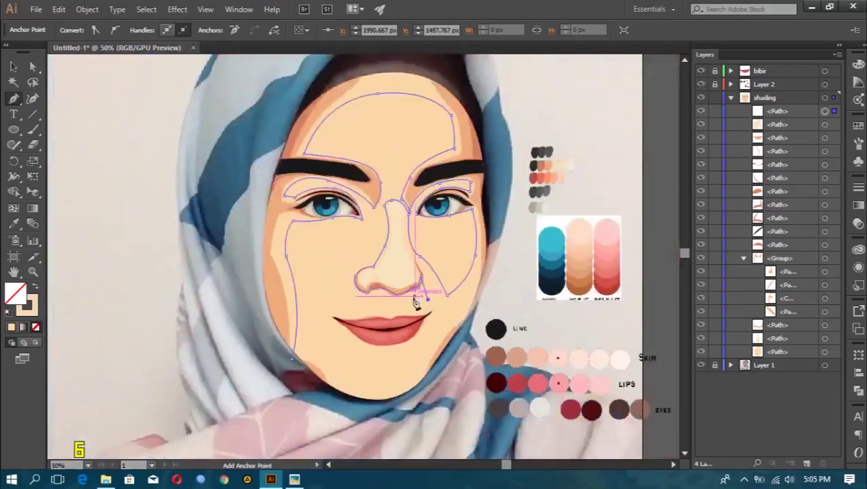
{"action": "scroll", "coordinate": [435, 300], "scroll_direction": "up", "scroll_amount": 2}
{"action": "scroll", "coordinate": [408, 292], "scroll_direction": "up", "scroll_amount": 2}
{"action": "scroll", "coordinate": [431, 278], "scroll_direction": "down", "scroll_amount": 1}
{"action": "scroll", "coordinate": [422, 285], "scroll_direction": "up", "scroll_amount": 1}
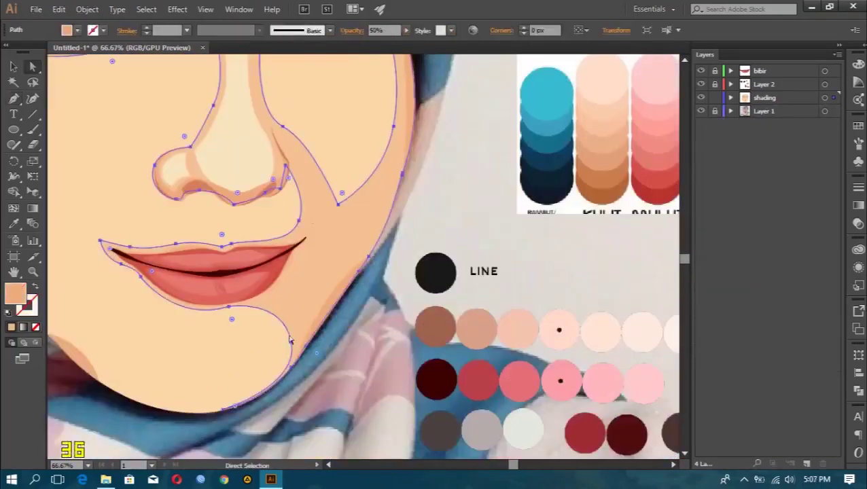
{"action": "mouse_move", "coordinate": [323, 280]}
{"action": "left_mouse_down"}
{"action": "mouse_move", "coordinate": [333, 331]}
{"action": "mouse_move", "coordinate": [314, 273]}
{"action": "left_mouse_up"}
{"action": "key", "text": "shift+c"}
{"action": "scroll", "coordinate": [321, 272], "scroll_direction": "up", "scroll_amount": 3}
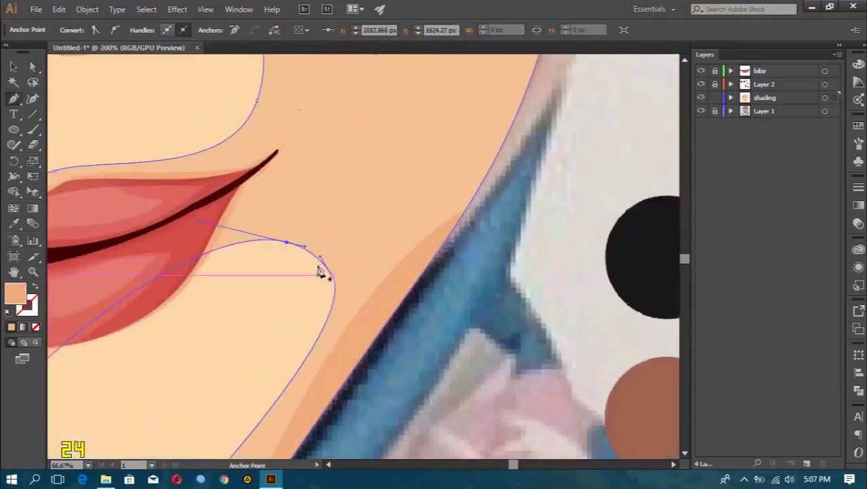
Step: Clear the selection, then re-angle a cheek shadow anchor's handle beside the nose
{"action": "key", "text": "v"}
{"action": "left_click", "coordinate": [509, 270]}
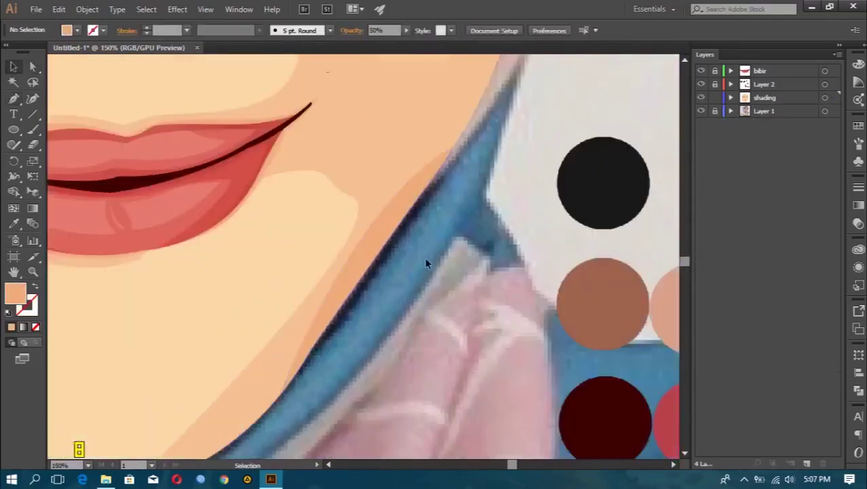
{"action": "scroll", "coordinate": [427, 253], "scroll_direction": "down", "scroll_amount": 5}
{"action": "scroll", "coordinate": [381, 243], "scroll_direction": "up", "scroll_amount": 3}
{"action": "scroll", "coordinate": [387, 267], "scroll_direction": "down", "scroll_amount": 2}
{"action": "scroll", "coordinate": [402, 252], "scroll_direction": "up", "scroll_amount": 2}
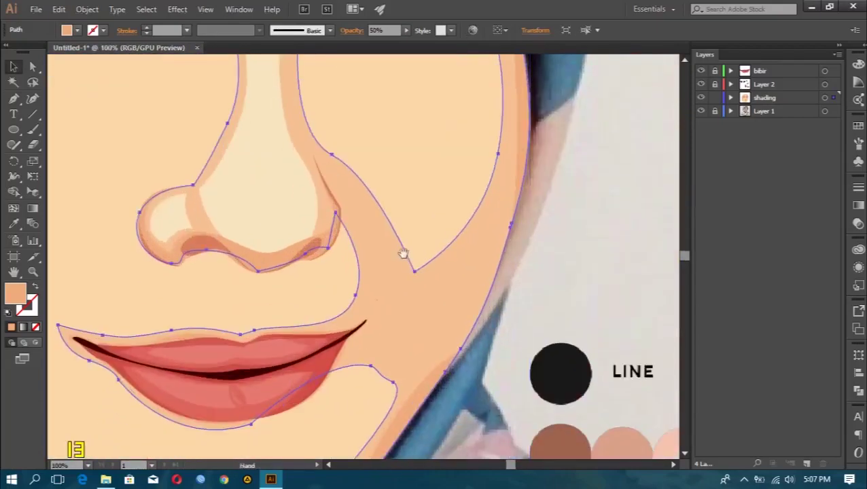
{"action": "scroll", "coordinate": [476, 255], "scroll_direction": "down", "scroll_amount": 4}
{"action": "scroll", "coordinate": [406, 269], "scroll_direction": "up", "scroll_amount": 2}
{"action": "scroll", "coordinate": [407, 270], "scroll_direction": "down", "scroll_amount": 3}
{"action": "scroll", "coordinate": [374, 294], "scroll_direction": "up", "scroll_amount": 3}
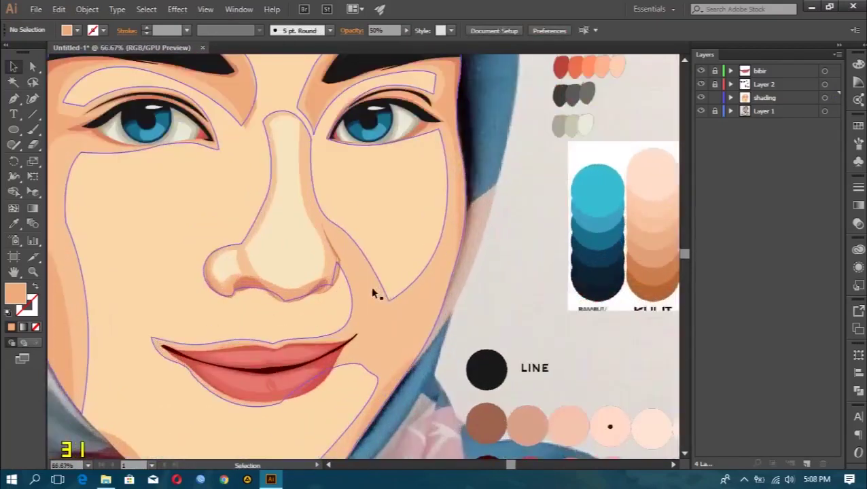
{"action": "scroll", "coordinate": [342, 251], "scroll_direction": "up", "scroll_amount": 1}
{"action": "key", "text": "a"}
{"action": "left_click", "coordinate": [342, 251]}
{"action": "left_click", "coordinate": [320, 233]}
{"action": "left_click_drag", "start_coordinate": [367, 251], "coordinate": [363, 271]}
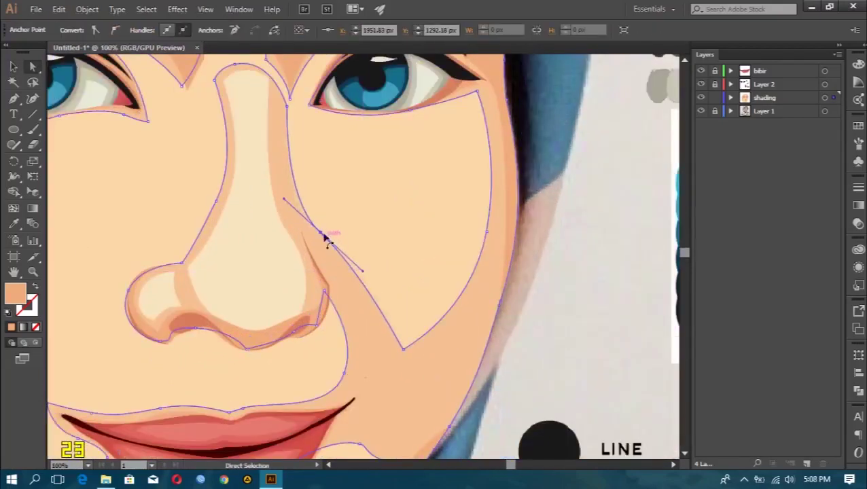
Step: Finish the pale peach nose bridge highlight, deselect it, and begin a new highlight curve
{"action": "scroll", "coordinate": [381, 235], "scroll_direction": "down", "scroll_amount": 2}
{"action": "scroll", "coordinate": [356, 228], "scroll_direction": "up", "scroll_amount": 1}
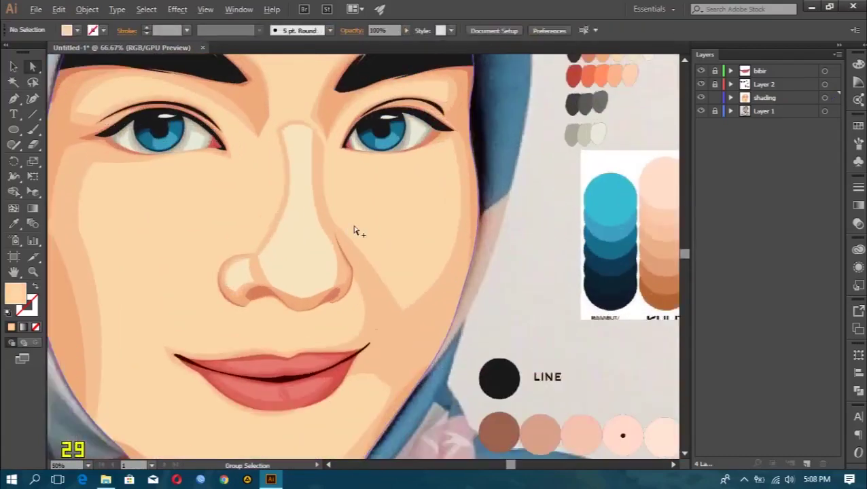
{"action": "scroll", "coordinate": [320, 219], "scroll_direction": "up", "scroll_amount": 1}
{"action": "left_click", "coordinate": [307, 212]}
{"action": "left_click", "coordinate": [513, 285]}
{"action": "scroll", "coordinate": [470, 272], "scroll_direction": "down", "scroll_amount": 2}
{"action": "scroll", "coordinate": [470, 275], "scroll_direction": "up", "scroll_amount": 2}
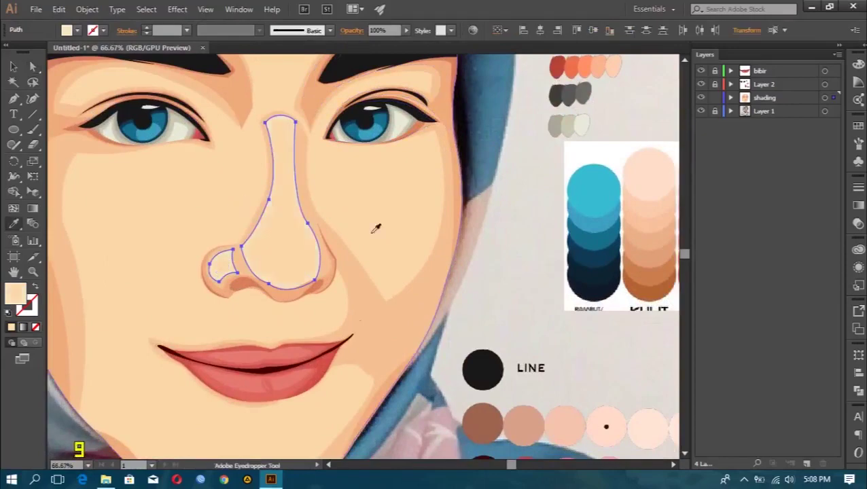
{"action": "left_click", "coordinate": [449, 281]}
{"action": "scroll", "coordinate": [449, 281], "scroll_direction": "down", "scroll_amount": 2}
{"action": "scroll", "coordinate": [460, 295], "scroll_direction": "up", "scroll_amount": 2}
{"action": "scroll", "coordinate": [219, 227], "scroll_direction": "up", "scroll_amount": 1}
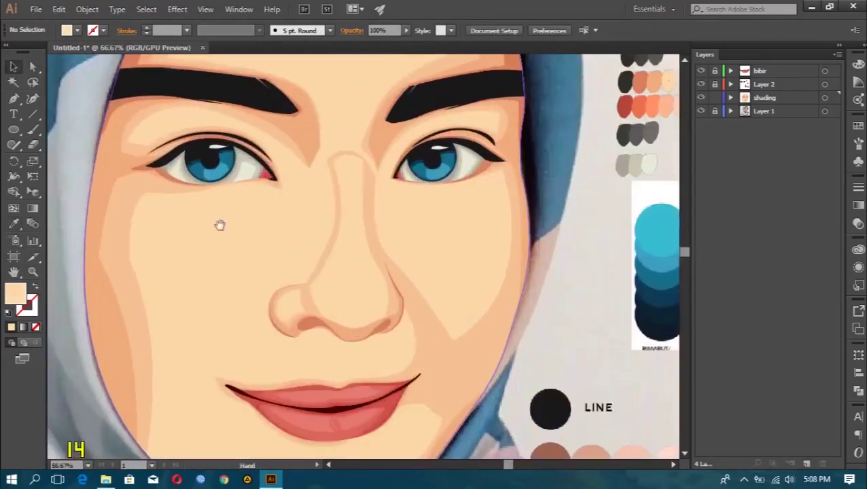
{"action": "scroll", "coordinate": [204, 211], "scroll_direction": "up", "scroll_amount": 1}
{"action": "key", "text": "p"}
{"action": "left_click_drag", "start_coordinate": [340, 182], "coordinate": [364, 161]}
Step: Outline a pale cheek highlight up to the eye corner and expand the shading layer
{"action": "left_click", "coordinate": [360, 170], "text": "ctrl"}
{"action": "left_click_drag", "start_coordinate": [311, 320], "coordinate": [307, 316]}
{"action": "left_click_drag", "start_coordinate": [262, 360], "coordinate": [252, 401]}
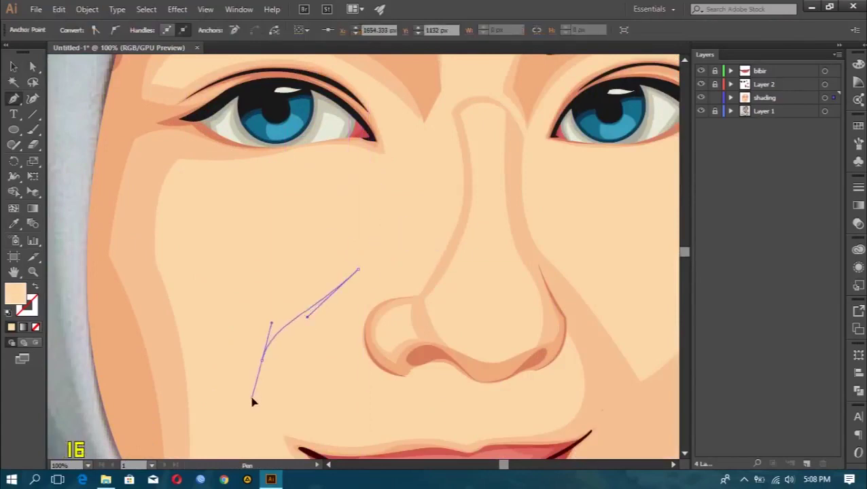
{"action": "left_click_drag", "start_coordinate": [205, 366], "coordinate": [258, 376]}
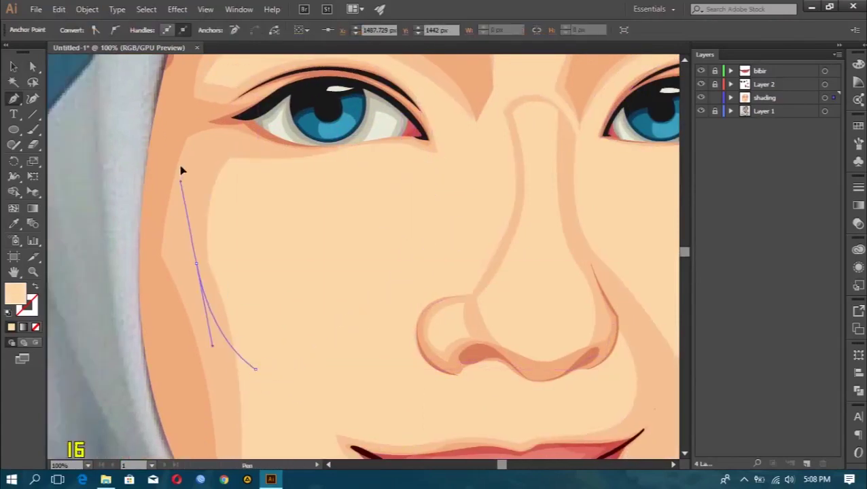
{"action": "left_click_drag", "start_coordinate": [216, 147], "coordinate": [252, 129]}
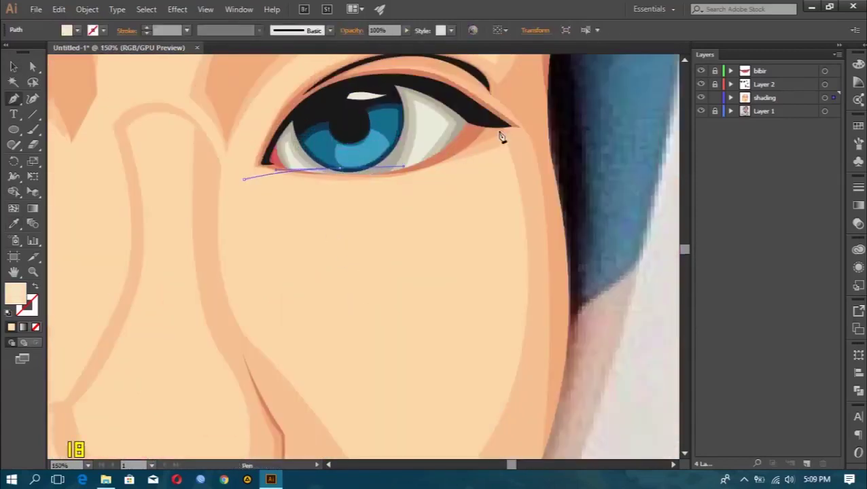
{"action": "left_click", "coordinate": [514, 127]}
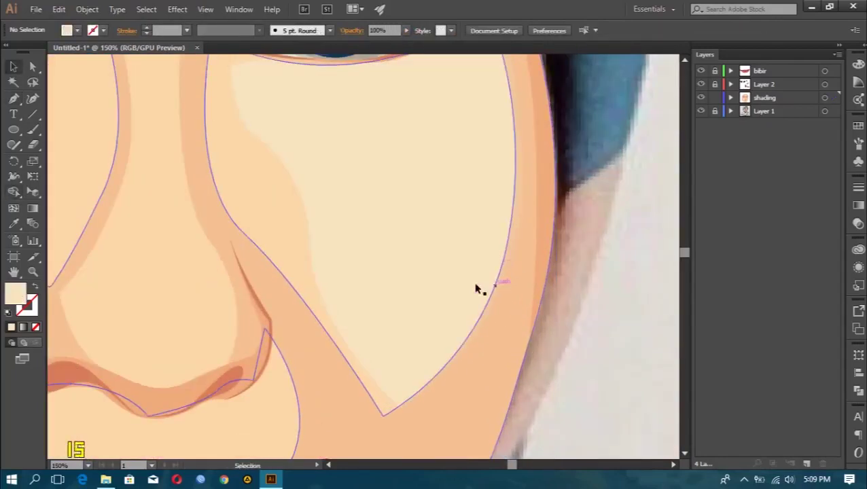
{"action": "left_click", "coordinate": [732, 98]}
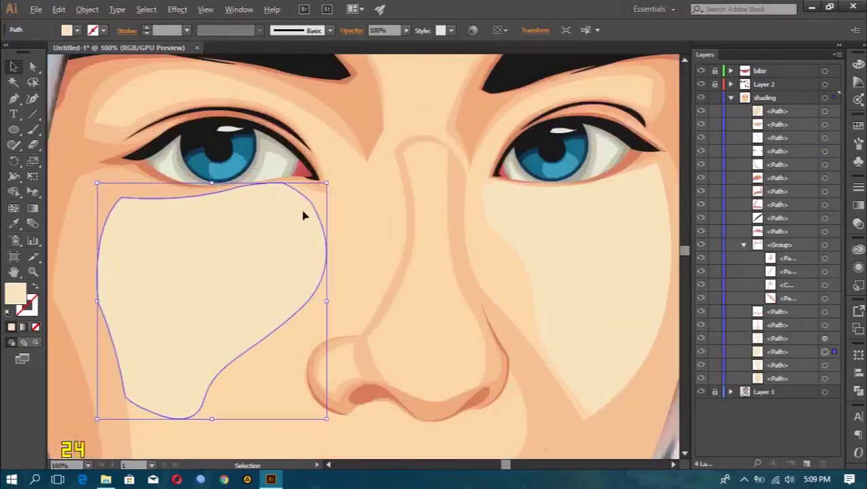
Step: Reshape the left cheek highlight's inner edge and upper corner with Direct Selection
{"action": "key", "text": "a"}
{"action": "left_click", "coordinate": [317, 226]}
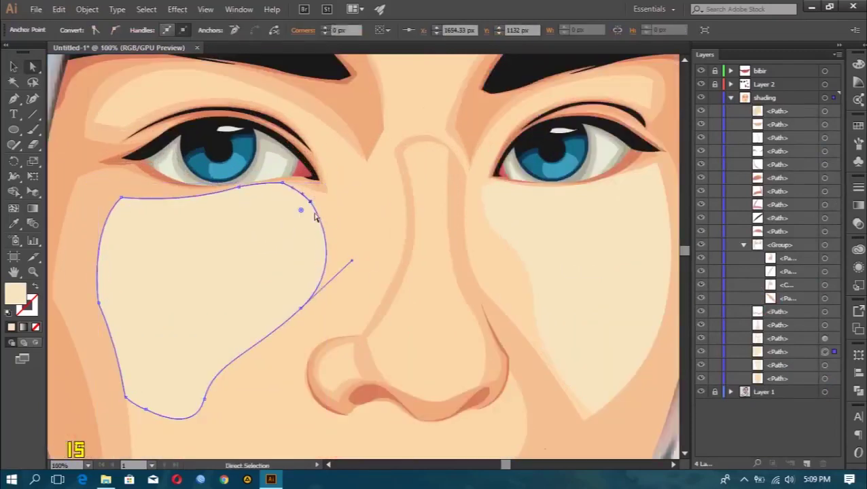
{"action": "left_click_drag", "start_coordinate": [328, 234], "coordinate": [333, 285]}
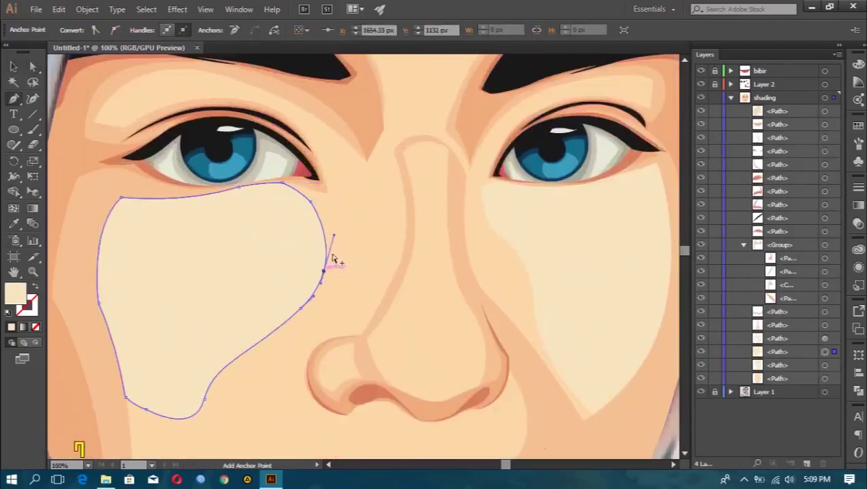
{"action": "key", "text": "ctrl+plus"}
{"action": "mouse_move", "coordinate": [297, 178]}
{"action": "left_mouse_down"}
{"action": "mouse_move", "coordinate": [323, 173]}
{"action": "mouse_move", "coordinate": [313, 170]}
{"action": "left_mouse_up"}
{"action": "left_click_drag", "start_coordinate": [303, 225], "coordinate": [310, 242]}
{"action": "key", "text": "ctrl+minus"}
{"action": "key", "text": "ctrl+minus"}
{"action": "key", "text": "ctrl+minus"}
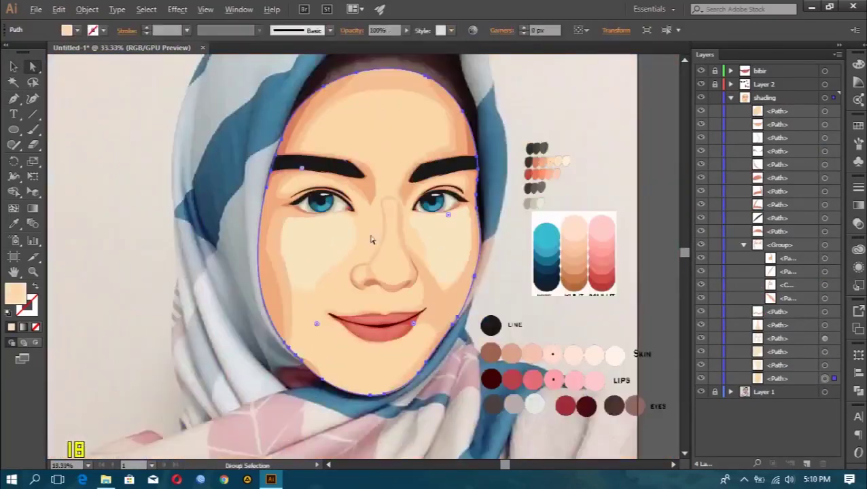
Step: Draw a closed pale highlight shape on the chin beneath the lower lip
{"action": "scroll", "coordinate": [371, 239], "scroll_direction": "down", "scroll_amount": 5}
{"action": "scroll", "coordinate": [255, 189], "scroll_direction": "up", "scroll_amount": 6}
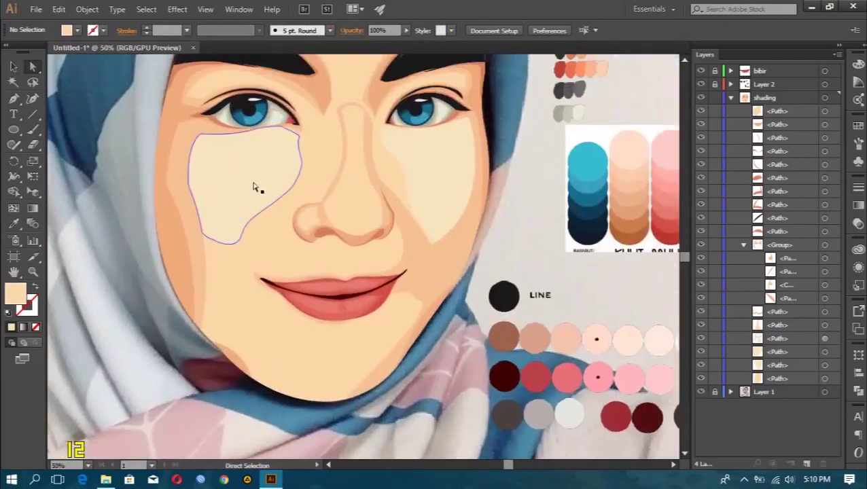
{"action": "left_click_drag", "start_coordinate": [282, 232], "coordinate": [274, 215]}
{"action": "scroll", "coordinate": [265, 290], "scroll_direction": "up", "scroll_amount": 2}
{"action": "key", "text": "p"}
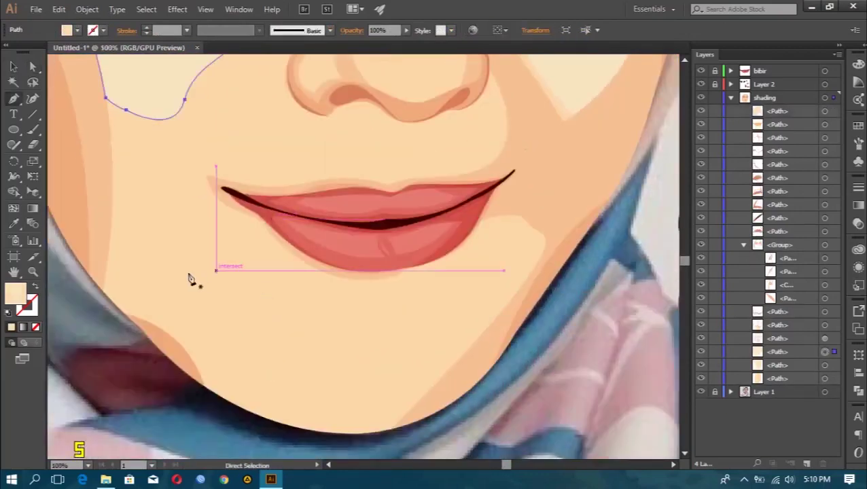
{"action": "left_click", "coordinate": [164, 265]}
{"action": "left_click_drag", "start_coordinate": [292, 274], "coordinate": [378, 328]}
{"action": "left_click_drag", "start_coordinate": [423, 386], "coordinate": [368, 422]}
{"action": "left_click_drag", "start_coordinate": [227, 372], "coordinate": [194, 329]}
{"action": "left_click_drag", "start_coordinate": [165, 265], "coordinate": [133, 251]}
{"action": "scroll", "coordinate": [190, 267], "scroll_direction": "down", "scroll_amount": 1}
{"action": "key", "text": "ctrl+shift+a"}
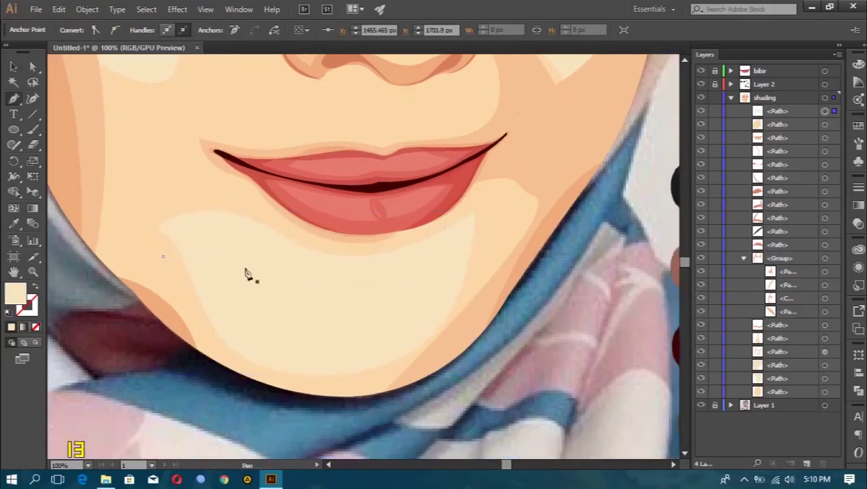
Step: Add a thin highlight rim along the chin and zoom out to the whole face
{"action": "left_click", "coordinate": [446, 257]}
{"action": "left_click_drag", "start_coordinate": [291, 384], "coordinate": [197, 383]}
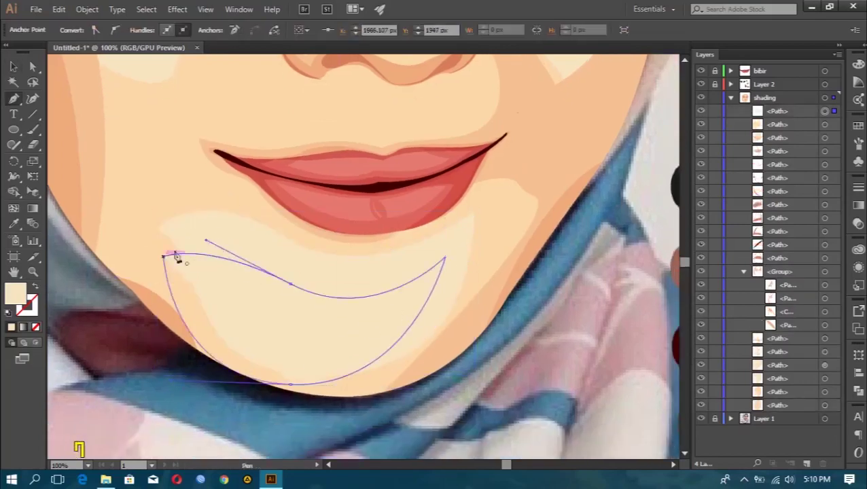
{"action": "left_click_drag", "start_coordinate": [188, 324], "coordinate": [139, 253]}
{"action": "key", "text": "ctrl+shift+a"}
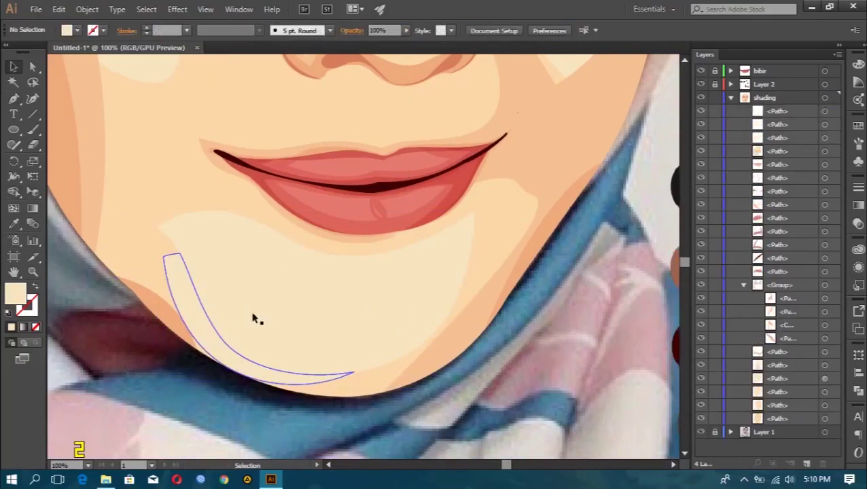
{"action": "key", "text": "ctrl+minus"}
{"action": "key", "text": "ctrl+minus"}
{"action": "key", "text": "ctrl+minus"}
{"action": "scroll", "coordinate": [551, 73], "scroll_direction": "up", "scroll_amount": 1}
{"action": "key", "text": "i"}
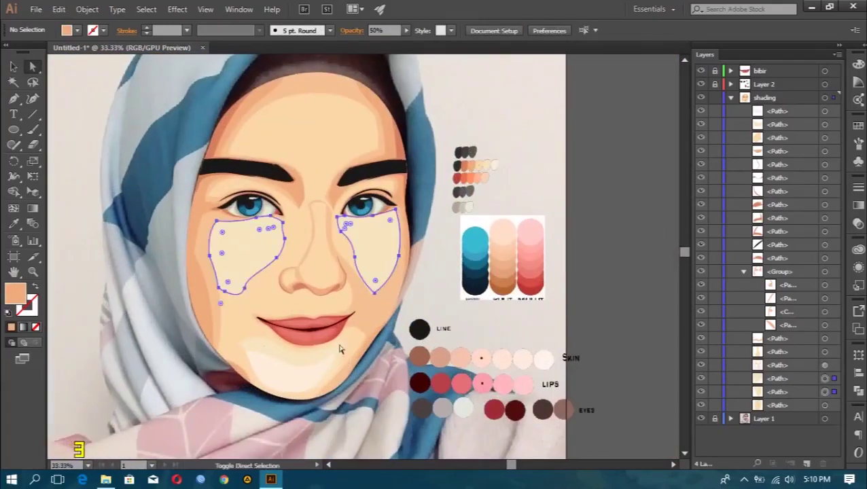
Step: Draw a new, larger pale highlight outline on the left cheek up toward the eye
{"action": "key", "text": "v"}
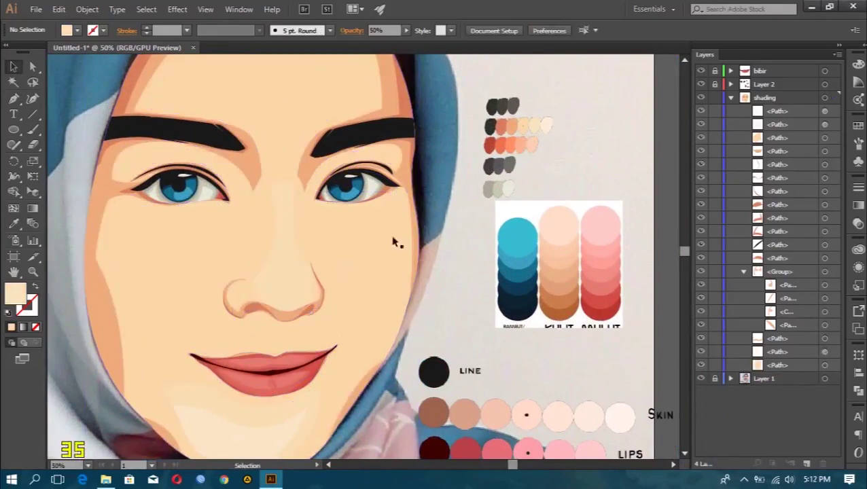
{"action": "key", "text": "i"}
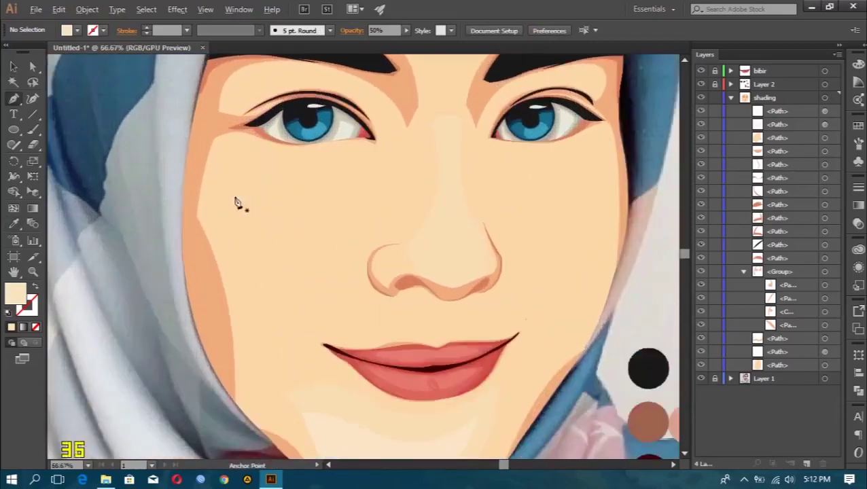
{"action": "left_click", "coordinate": [193, 144]}
{"action": "left_click_drag", "start_coordinate": [230, 218], "coordinate": [242, 276]}
{"action": "left_click", "coordinate": [237, 286]}
{"action": "left_click_drag", "start_coordinate": [348, 216], "coordinate": [353, 203]}
{"action": "left_click_drag", "start_coordinate": [388, 142], "coordinate": [425, 123]}
{"action": "left_click", "coordinate": [388, 142]}
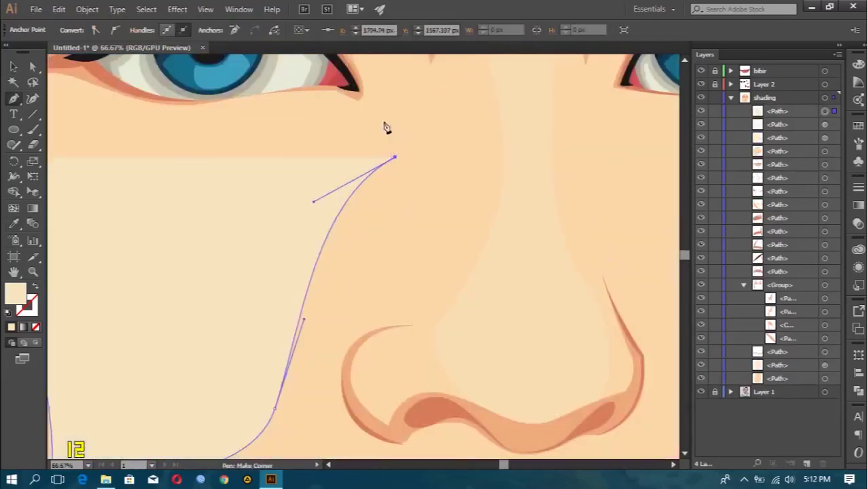
{"action": "left_click_drag", "start_coordinate": [373, 109], "coordinate": [381, 111]}
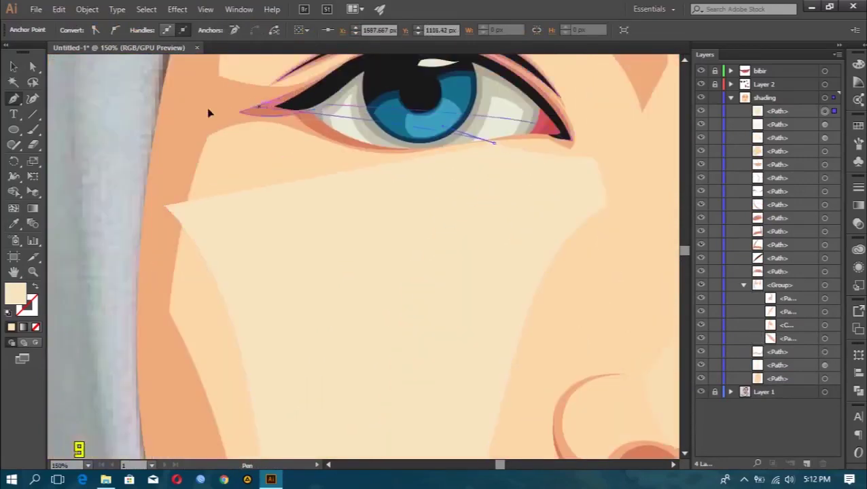
{"action": "left_click_drag", "start_coordinate": [165, 201], "coordinate": [170, 208]}
Step: Stretch the right cheek highlight wider and taller, then send it behind the other shading
{"action": "key", "text": "v"}
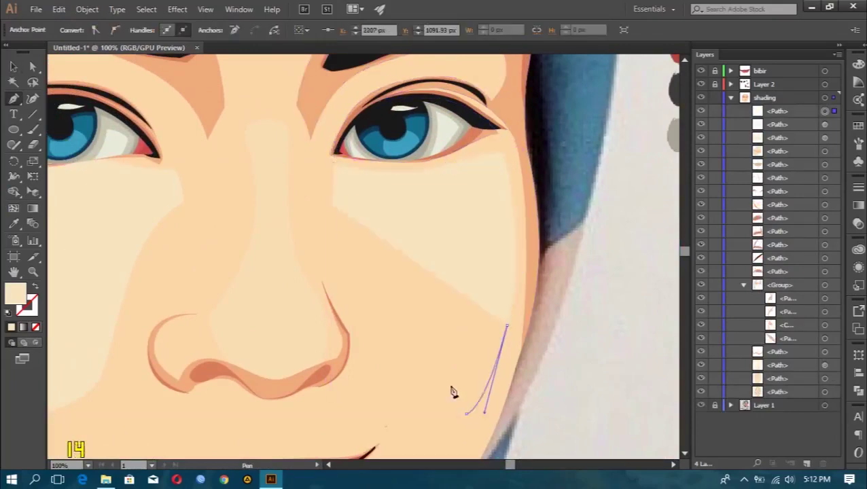
{"action": "left_click_drag", "start_coordinate": [348, 239], "coordinate": [325, 235]}
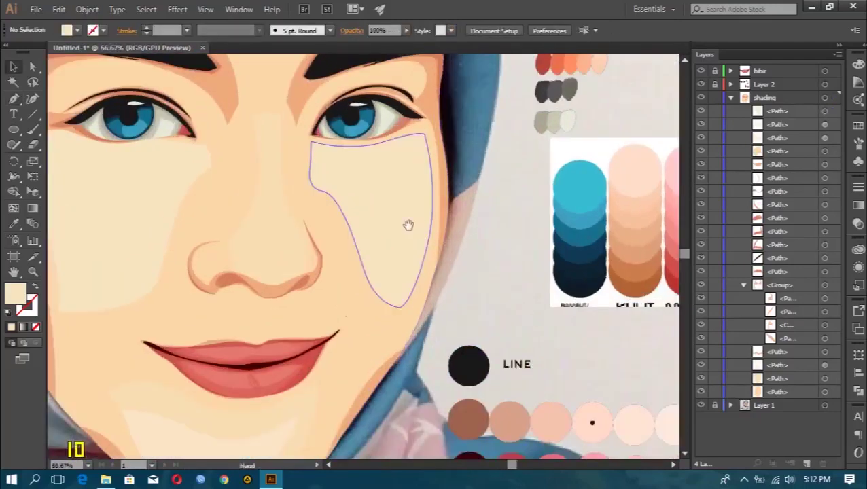
{"action": "left_click_drag", "start_coordinate": [433, 221], "coordinate": [458, 221]}
{"action": "left_click_drag", "start_coordinate": [383, 134], "coordinate": [384, 117]}
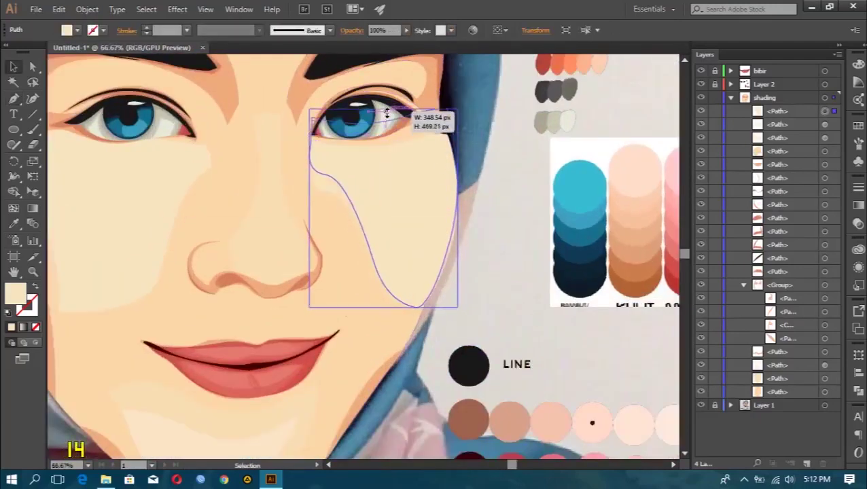
{"action": "key", "text": "ctrl+shift+bracketleft"}
{"action": "key", "text": "a"}
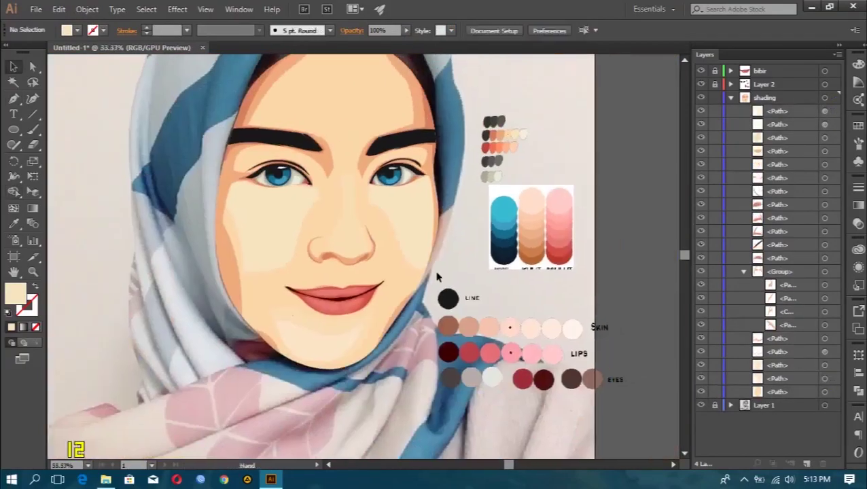
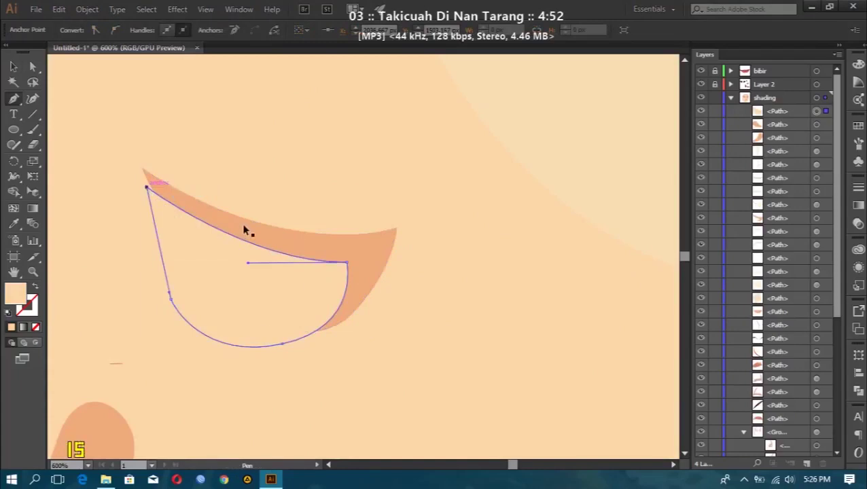
Step: Fill the crease shape beside the mouth corner with the sampled skin colour
{"action": "key", "text": "ctrl+minus"}
{"action": "key", "text": "ctrl+minus"}
{"action": "key", "text": "ctrl+minus"}
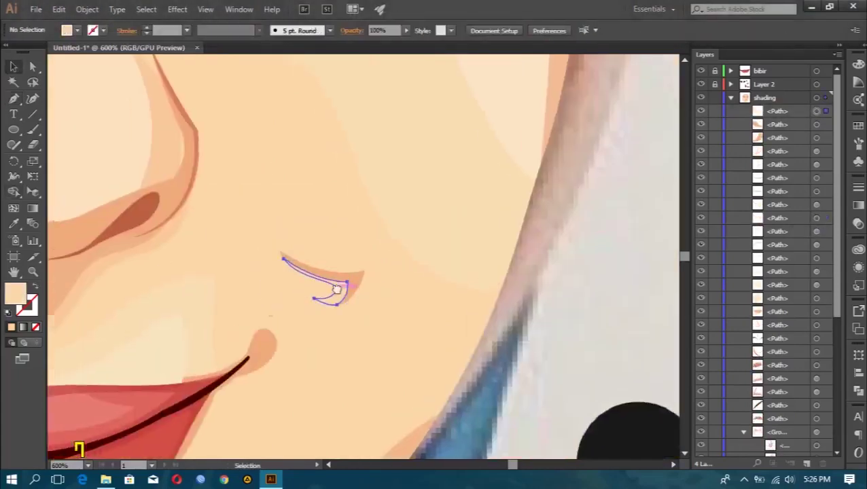
{"action": "key", "text": "i"}
{"action": "key", "text": "v"}
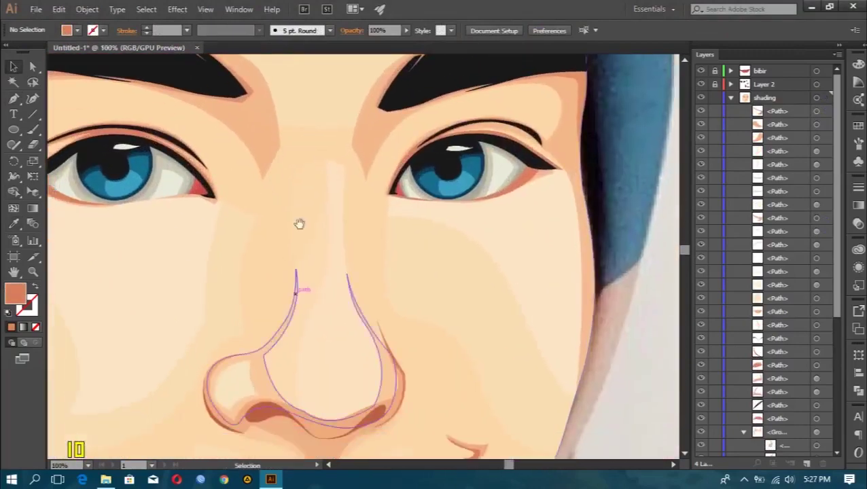
Step: Draw the shadow shape down the nose bridge with a curved anchor
{"action": "scroll", "coordinate": [315, 238], "scroll_direction": "up", "scroll_amount": 2}
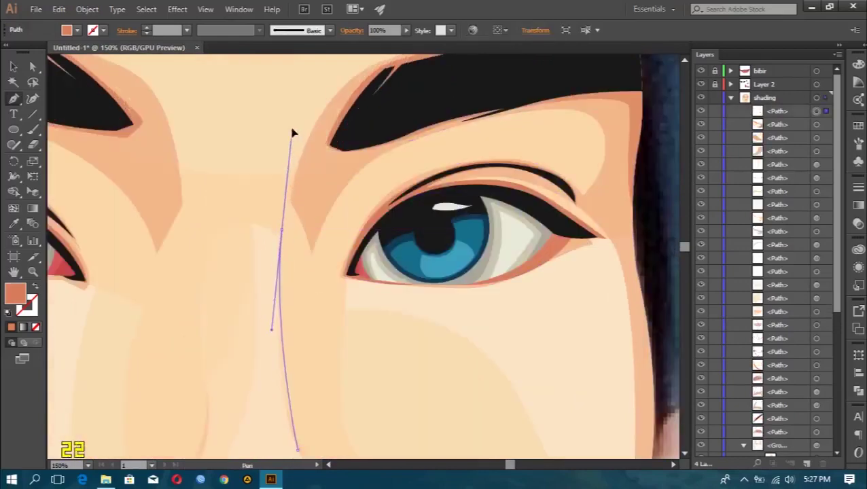
{"action": "left_click", "coordinate": [207, 239]}
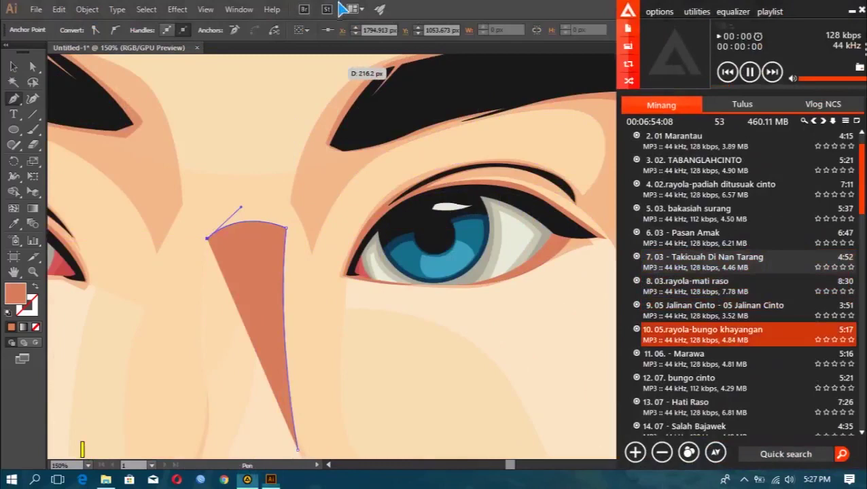
{"action": "left_click_drag", "start_coordinate": [303, 207], "coordinate": [337, 159]}
{"action": "left_click_drag", "start_coordinate": [319, 267], "coordinate": [330, 355]}
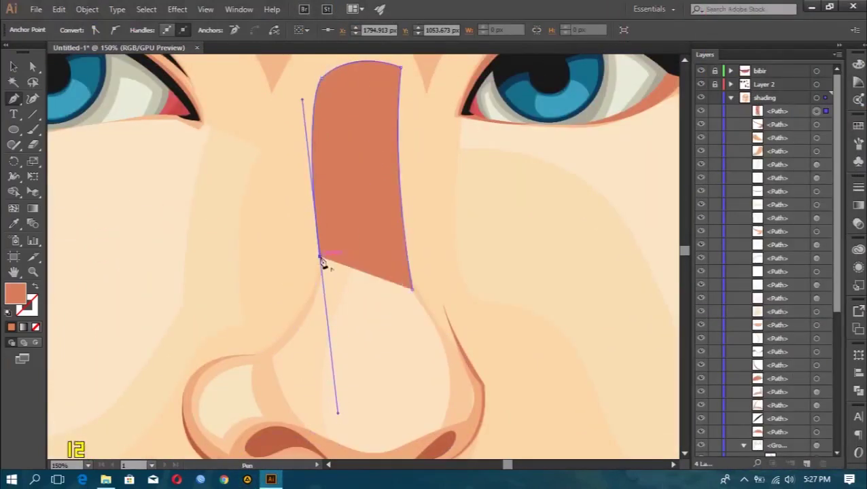
Step: Merge the overlapping nose-bridge regions into one shape with Shape Builder
{"action": "key", "text": "shift+m"}
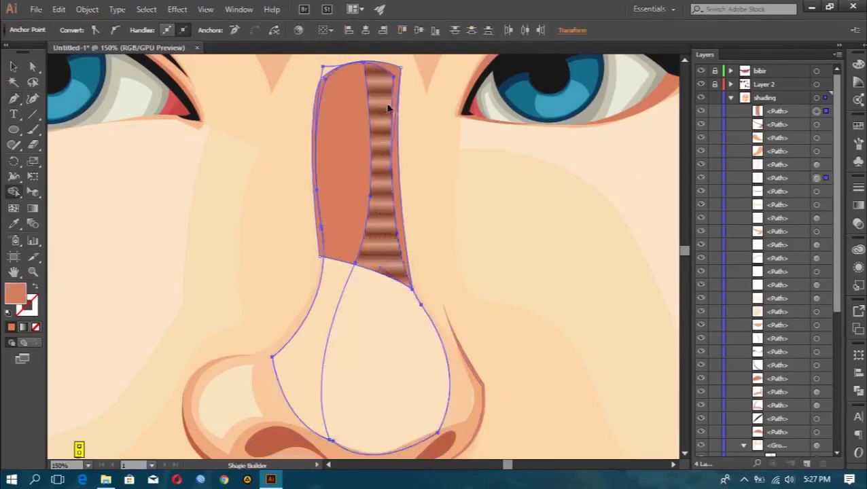
{"action": "left_click_drag", "start_coordinate": [387, 109], "coordinate": [354, 135]}
{"action": "key", "text": "v"}
{"action": "key", "text": "ctrl+plus"}
{"action": "key", "text": "ctrl+plus"}
{"action": "left_click", "coordinate": [354, 151]}
{"action": "left_click", "coordinate": [363, 137]}
{"action": "key", "text": "ctrl+minus"}
Step: Combine the orange nose-strip pieces into a single shape
{"action": "left_click", "coordinate": [329, 354]}
{"action": "left_click", "coordinate": [379, 276], "text": "shift"}
{"action": "key", "text": "shift+m"}
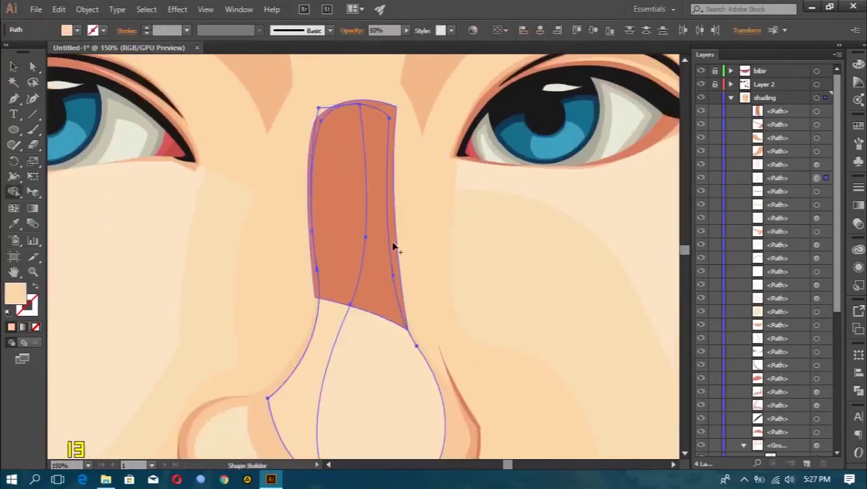
{"action": "key", "text": "v"}
{"action": "left_click", "coordinate": [399, 289]}
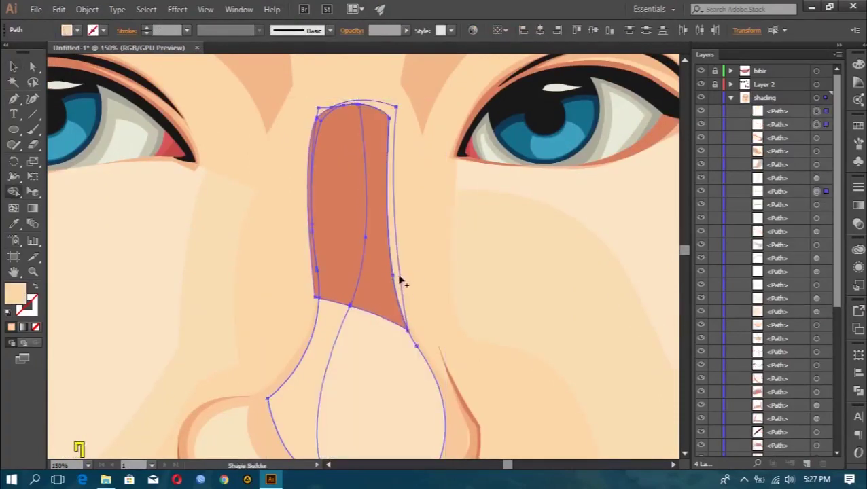
{"action": "key", "text": "v"}
{"action": "key", "text": "ctrl+shift+a"}
Step: Delete the solid orange nose-bridge shadow
{"action": "left_click", "coordinate": [437, 259]}
{"action": "left_click_drag", "start_coordinate": [350, 201], "coordinate": [431, 201]}
{"action": "key", "text": "ctrl+z"}
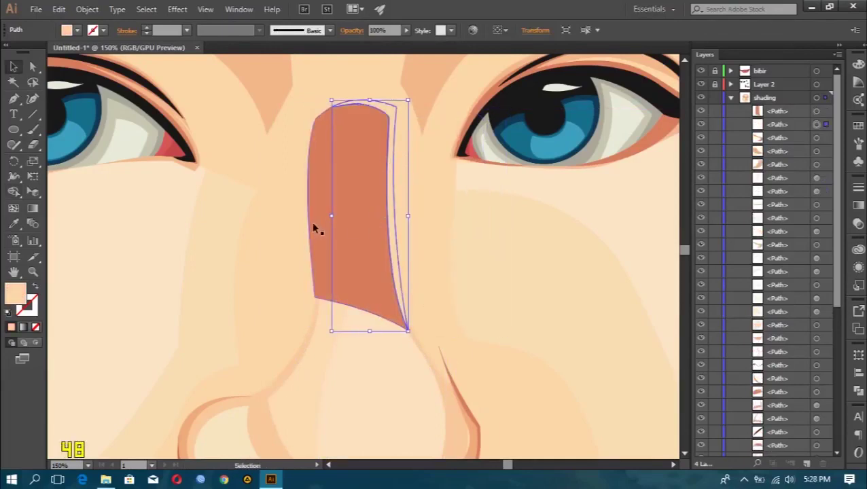
{"action": "key", "text": "Delete"}
Step: Collapse the shading layer's contents in the Layers panel and keep it visible
{"action": "scroll", "coordinate": [426, 262], "scroll_direction": "down", "scroll_amount": 3}
{"action": "scroll", "coordinate": [546, 168], "scroll_direction": "down", "scroll_amount": 2}
{"action": "scroll", "coordinate": [536, 174], "scroll_direction": "down", "scroll_amount": 2}
{"action": "scroll", "coordinate": [535, 174], "scroll_direction": "up", "scroll_amount": 1}
{"action": "left_click", "coordinate": [731, 98]}
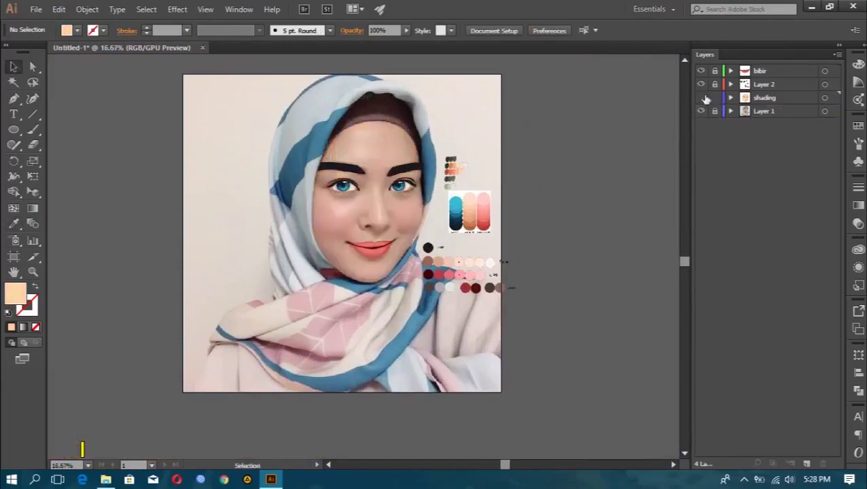
{"action": "scroll", "coordinate": [368, 123], "scroll_direction": "up", "scroll_amount": 2}
{"action": "scroll", "coordinate": [305, 225], "scroll_direction": "up", "scroll_amount": 1}
{"action": "left_click", "coordinate": [700, 97]}
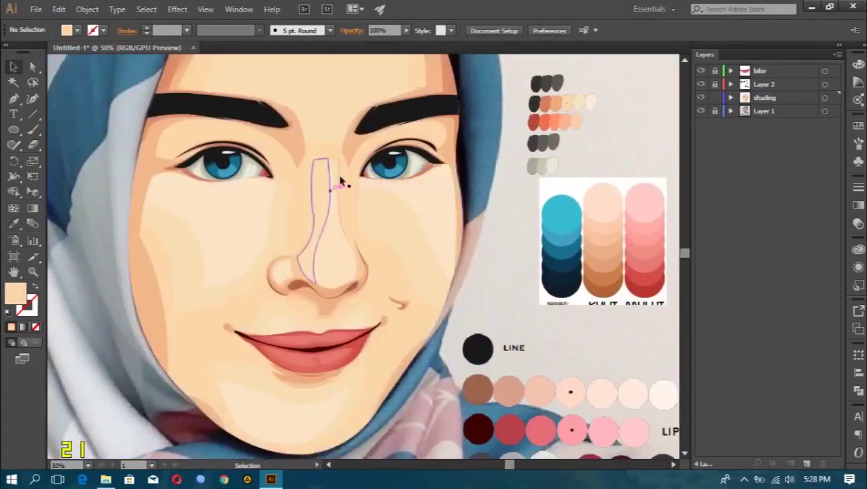
Step: Pull the nose shadow's top anchor down near the brow
{"action": "scroll", "coordinate": [340, 197], "scroll_direction": "up", "scroll_amount": 2}
{"action": "key", "text": "a"}
{"action": "mouse_move", "coordinate": [354, 201]}
{"action": "left_mouse_down"}
{"action": "mouse_move", "coordinate": [361, 235]}
{"action": "mouse_move", "coordinate": [356, 226]}
{"action": "left_mouse_up"}
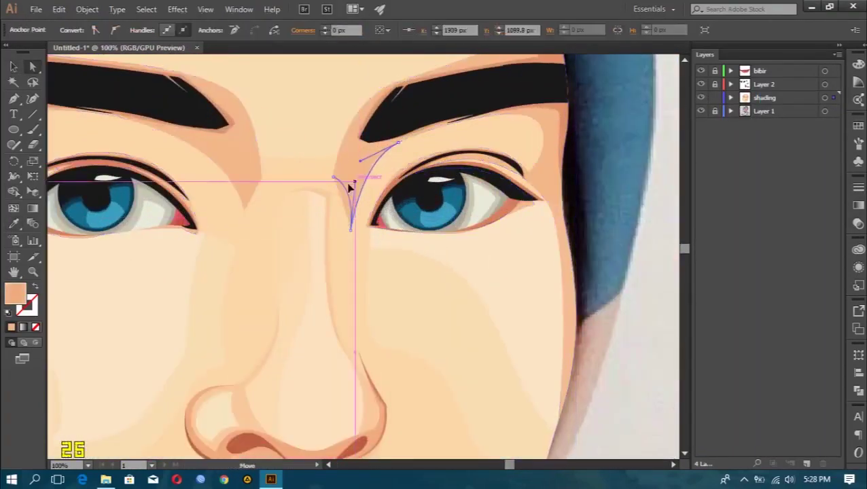
{"action": "scroll", "coordinate": [314, 200], "scroll_direction": "down", "scroll_amount": 1}
Step: Draw an eyelid highlight along the first brow and fill it pale peach
{"action": "key", "text": "p"}
{"action": "scroll", "coordinate": [231, 181], "scroll_direction": "up", "scroll_amount": 2}
{"action": "left_click", "coordinate": [135, 265]}
{"action": "left_click_drag", "start_coordinate": [224, 258], "coordinate": [248, 244]}
{"action": "left_click", "coordinate": [569, 253]}
{"action": "left_click_drag", "start_coordinate": [392, 144], "coordinate": [264, 145]}
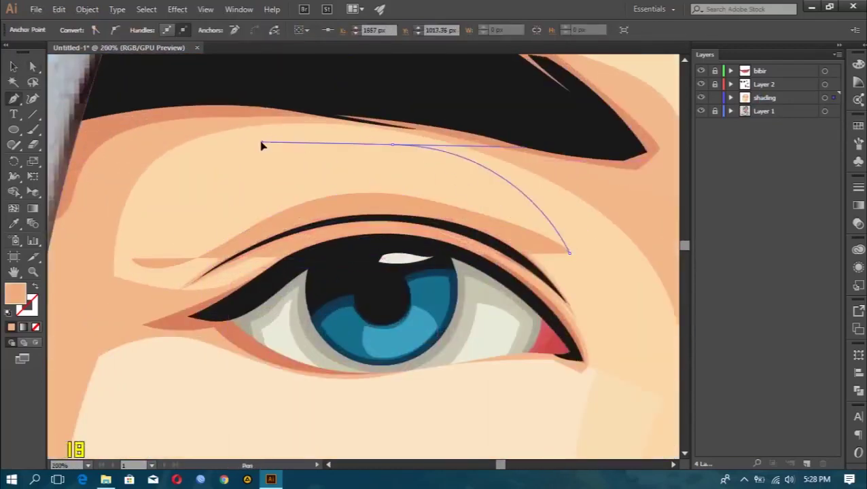
{"action": "left_click_drag", "start_coordinate": [130, 262], "coordinate": [139, 256]}
{"action": "scroll", "coordinate": [163, 360], "scroll_direction": "down", "scroll_amount": 1}
{"action": "scroll", "coordinate": [204, 333], "scroll_direction": "down", "scroll_amount": 1}
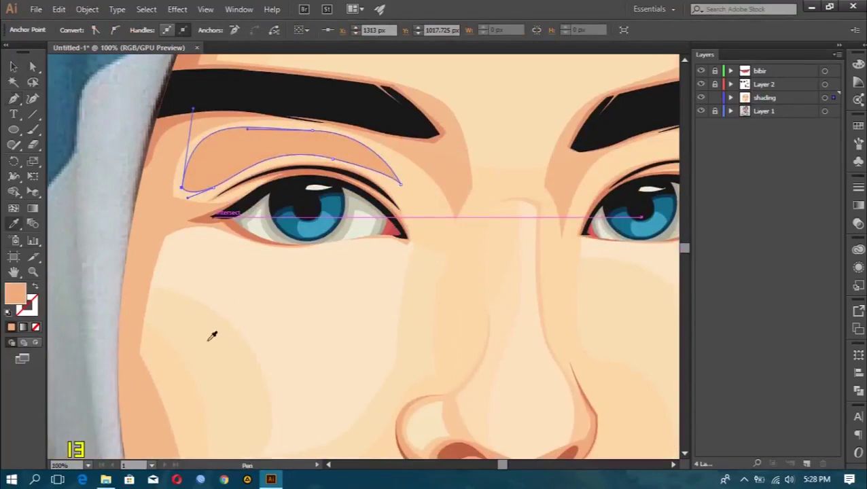
{"action": "left_click", "coordinate": [213, 330]}
Step: Trace a second curved path under the brow and sample the pale skin colour
{"action": "scroll", "coordinate": [224, 272], "scroll_direction": "right", "scroll_amount": 5}
{"action": "scroll", "coordinate": [224, 253], "scroll_direction": "up", "scroll_amount": 2}
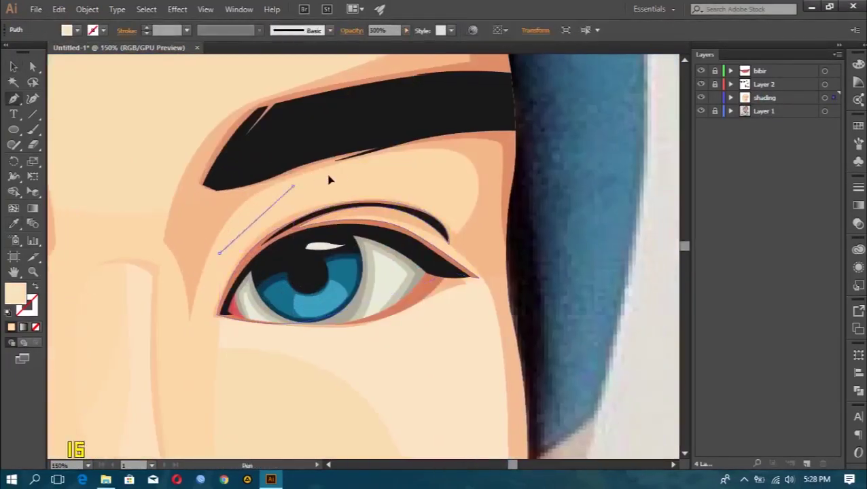
{"action": "left_click_drag", "start_coordinate": [439, 159], "coordinate": [471, 173]}
{"action": "left_click", "coordinate": [458, 213]}
{"action": "scroll", "coordinate": [448, 206], "scroll_direction": "up", "scroll_amount": 1}
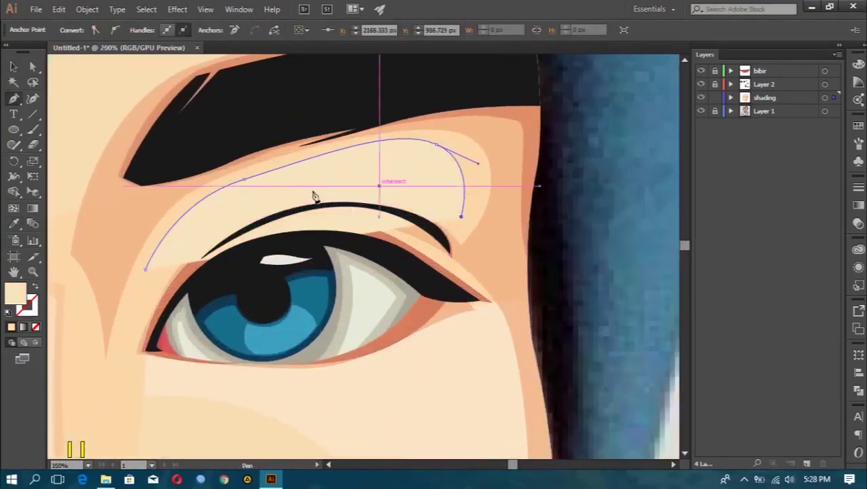
{"action": "left_click_drag", "start_coordinate": [146, 269], "coordinate": [150, 275]}
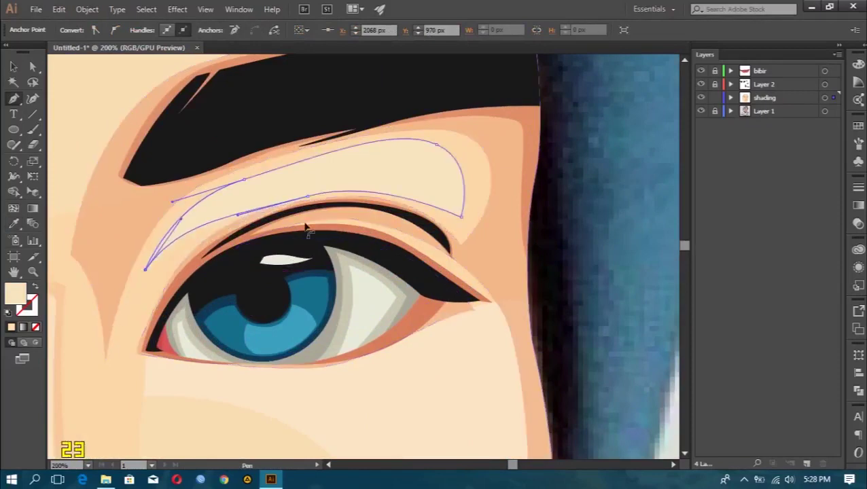
{"action": "scroll", "coordinate": [524, 188], "scroll_direction": "down", "scroll_amount": 1}
{"action": "scroll", "coordinate": [523, 188], "scroll_direction": "down", "scroll_amount": 2}
{"action": "key", "text": "i"}
{"action": "scroll", "coordinate": [516, 199], "scroll_direction": "up", "scroll_amount": 2}
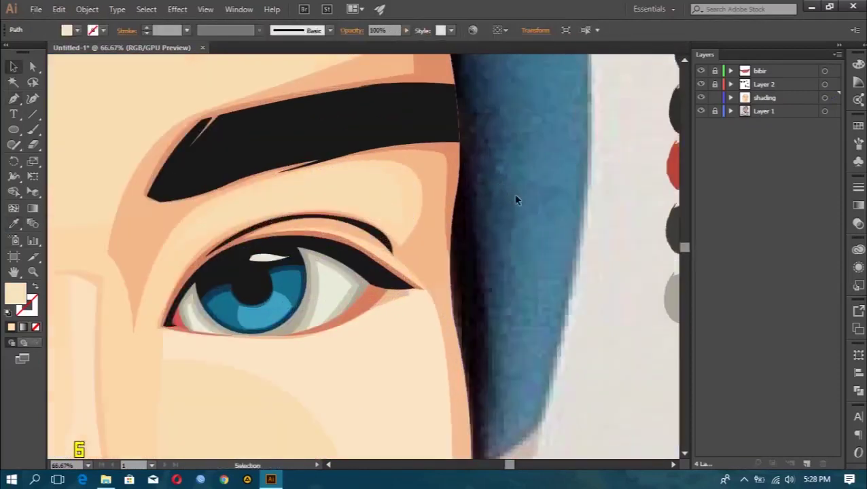
{"action": "scroll", "coordinate": [306, 207], "scroll_direction": "up", "scroll_amount": 2}
Step: Close the brow highlight and trim it to the brow-bone part only
{"action": "key", "text": "p"}
{"action": "left_click", "coordinate": [600, 161]}
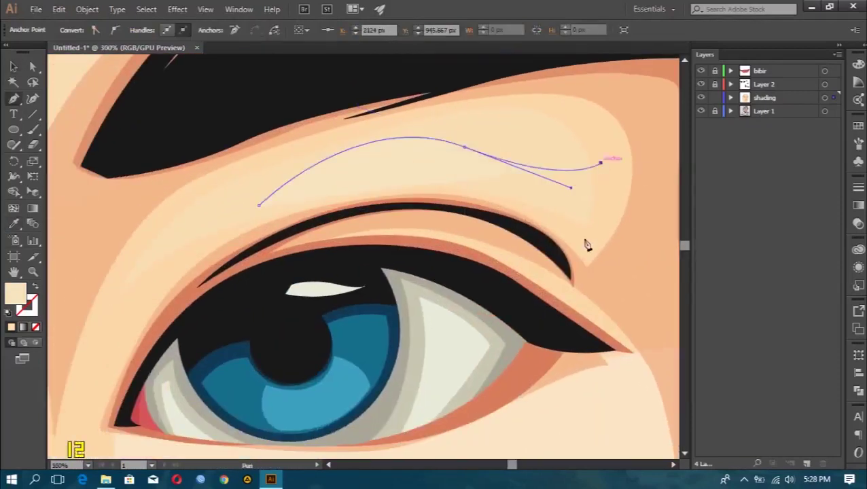
{"action": "left_click", "coordinate": [600, 228]}
{"action": "left_click", "coordinate": [259, 205]}
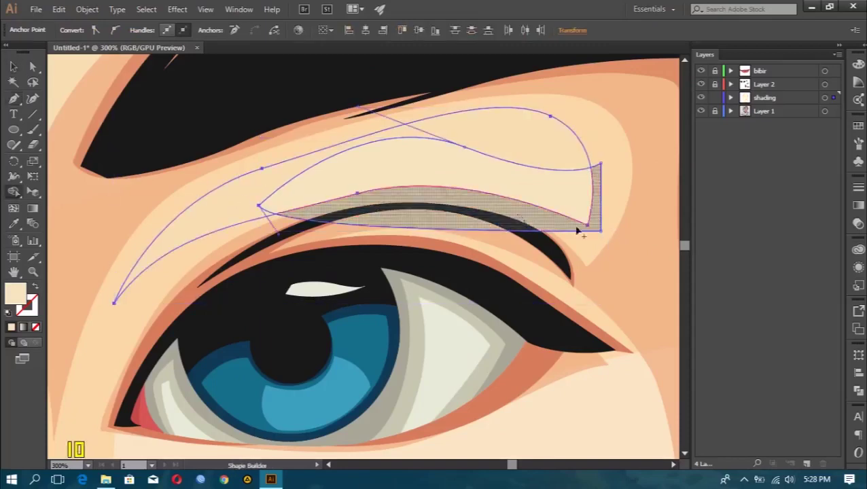
{"action": "left_click", "coordinate": [600, 204]}
{"action": "scroll", "coordinate": [592, 191], "scroll_direction": "down", "scroll_amount": 2}
{"action": "scroll", "coordinate": [581, 171], "scroll_direction": "down", "scroll_amount": 2}
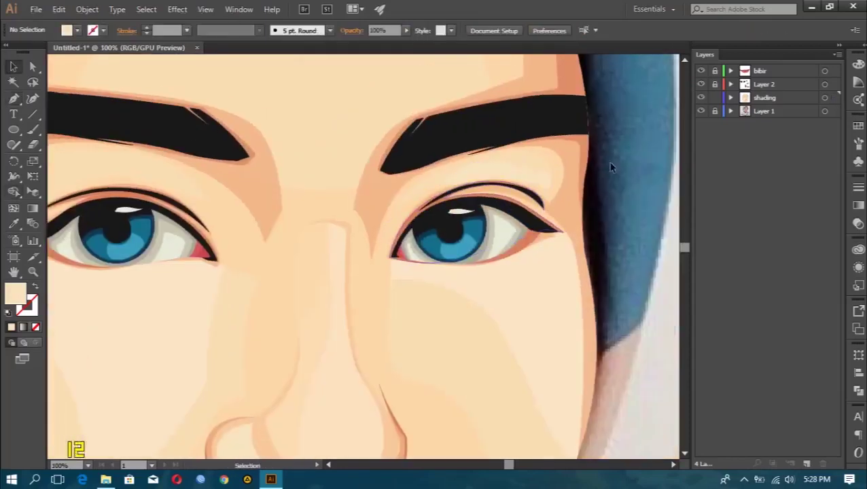
{"action": "scroll", "coordinate": [300, 203], "scroll_direction": "down", "scroll_amount": 2}
{"action": "scroll", "coordinate": [300, 203], "scroll_direction": "up", "scroll_amount": 3}
Step: Draw the highlight above the other eye and merge its brow region into one shape
{"action": "key", "text": "p"}
{"action": "left_click", "coordinate": [276, 230]}
{"action": "left_click_drag", "start_coordinate": [391, 188], "coordinate": [453, 208]}
{"action": "left_click", "coordinate": [610, 207]}
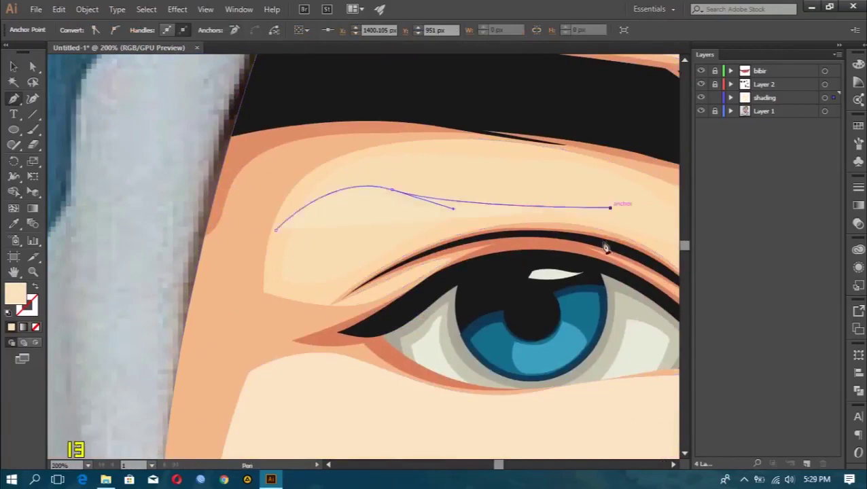
{"action": "left_click", "coordinate": [605, 239]}
{"action": "left_click", "coordinate": [299, 318]}
{"action": "left_click", "coordinate": [276, 230]}
{"action": "key", "text": "v"}
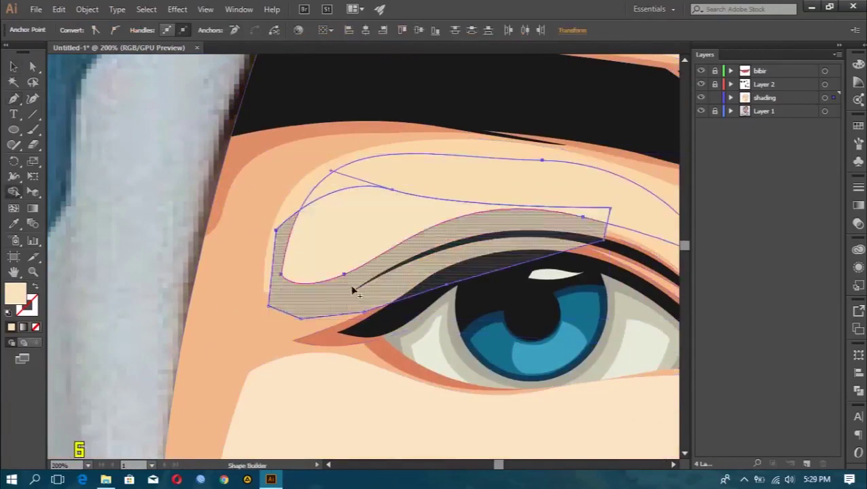
{"action": "left_click", "coordinate": [300, 285]}
{"action": "scroll", "coordinate": [184, 149], "scroll_direction": "down", "scroll_amount": 2}
{"action": "scroll", "coordinate": [184, 149], "scroll_direction": "down", "scroll_amount": 6}
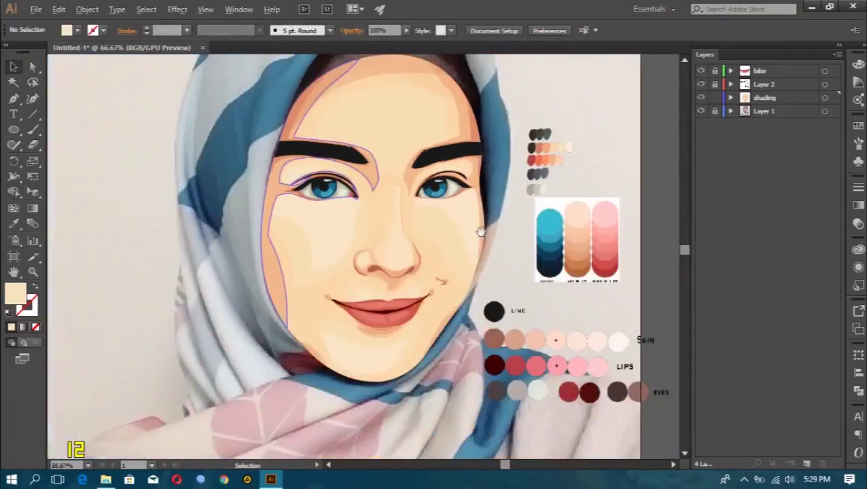
Step: Deselect the nose shape and scroll to the cheek shading below the eye
{"action": "scroll", "coordinate": [513, 240], "scroll_direction": "up", "scroll_amount": 5}
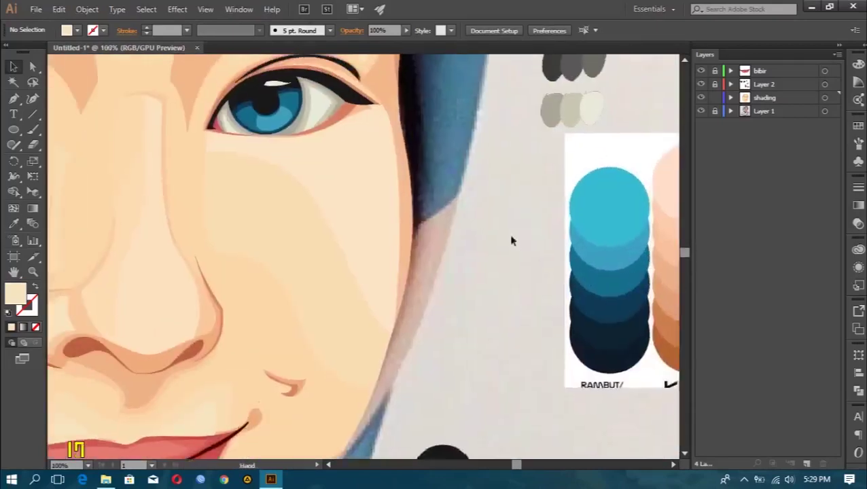
{"action": "scroll", "coordinate": [312, 145], "scroll_direction": "down", "scroll_amount": 1}
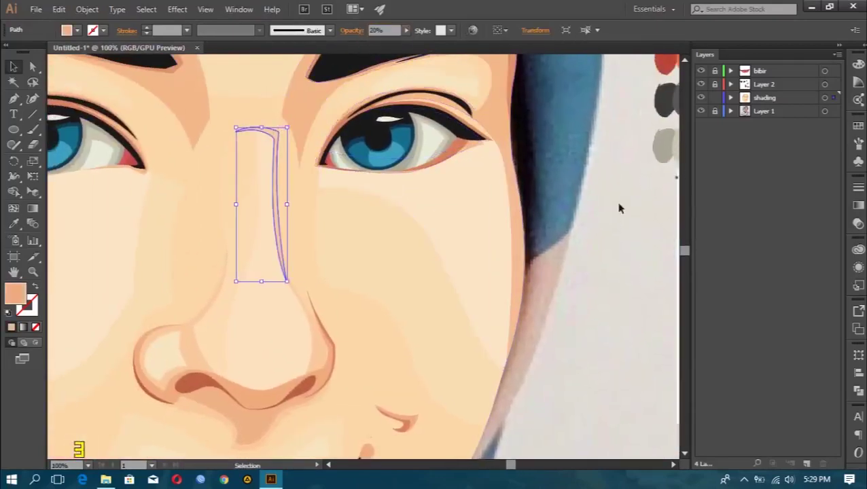
{"action": "left_click", "coordinate": [652, 220]}
{"action": "scroll", "coordinate": [611, 204], "scroll_direction": "down", "scroll_amount": 2}
{"action": "scroll", "coordinate": [544, 211], "scroll_direction": "down", "scroll_amount": 1}
{"action": "scroll", "coordinate": [476, 231], "scroll_direction": "down", "scroll_amount": 1}
{"action": "scroll", "coordinate": [448, 248], "scroll_direction": "down", "scroll_amount": 1}
{"action": "scroll", "coordinate": [447, 250], "scroll_direction": "up", "scroll_amount": 1}
{"action": "scroll", "coordinate": [408, 255], "scroll_direction": "up", "scroll_amount": 3}
{"action": "scroll", "coordinate": [401, 272], "scroll_direction": "down", "scroll_amount": 3}
{"action": "scroll", "coordinate": [380, 279], "scroll_direction": "up", "scroll_amount": 2}
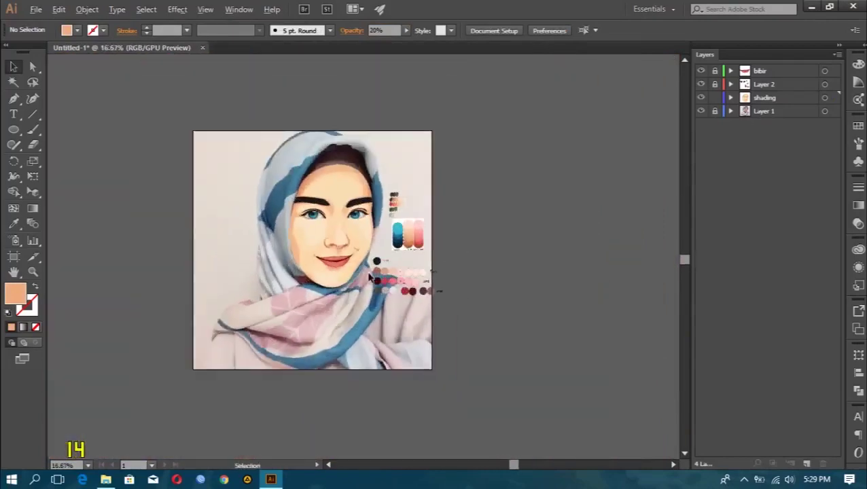
{"action": "scroll", "coordinate": [408, 266], "scroll_direction": "up", "scroll_amount": 1}
{"action": "scroll", "coordinate": [468, 235], "scroll_direction": "up", "scroll_amount": 2}
{"action": "scroll", "coordinate": [443, 251], "scroll_direction": "down", "scroll_amount": 1}
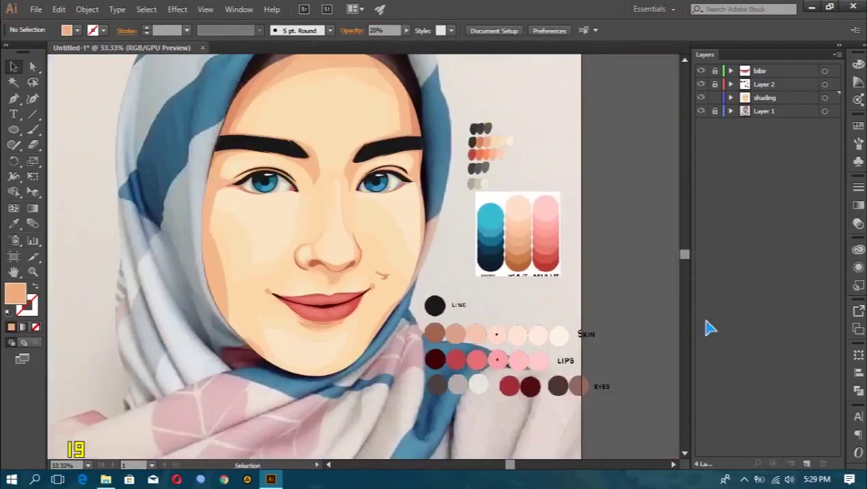
{"action": "scroll", "coordinate": [252, 181], "scroll_direction": "up", "scroll_amount": 2}
Step: Pull the cheek shape's top edge down and squash it from the corner and top
{"action": "left_click_drag", "start_coordinate": [284, 215], "coordinate": [276, 255]}
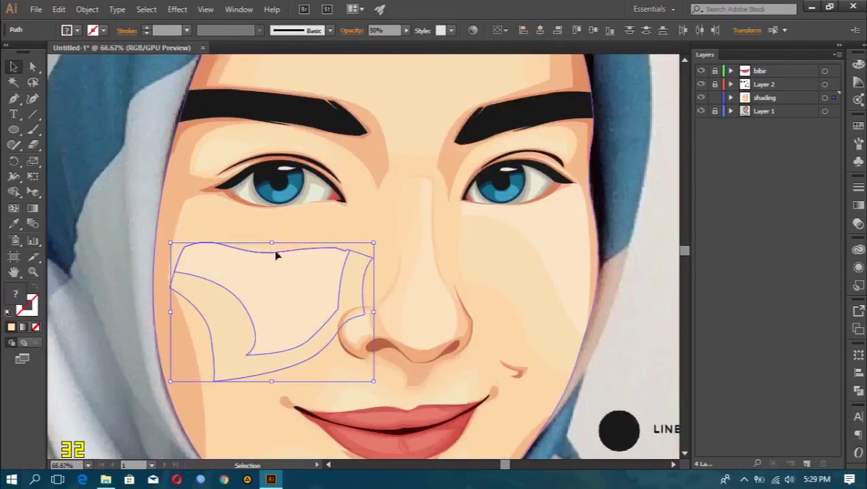
{"action": "key", "text": "v"}
{"action": "left_click_drag", "start_coordinate": [372, 197], "coordinate": [367, 202]}
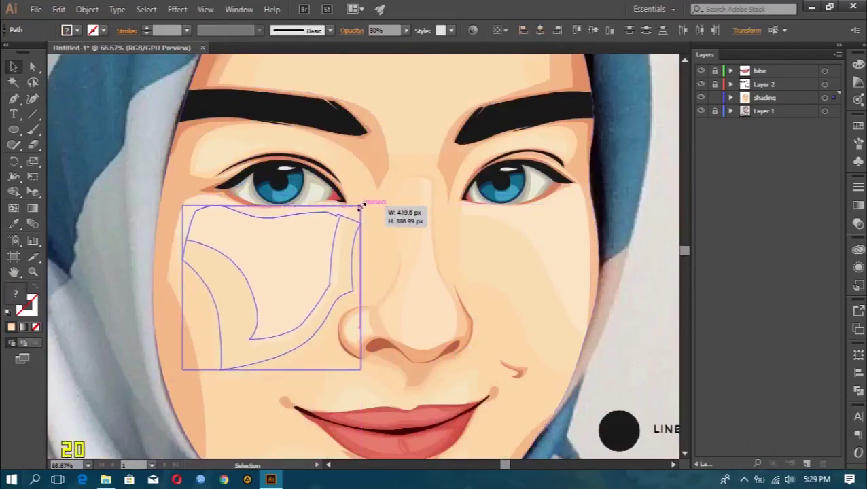
{"action": "scroll", "coordinate": [294, 268], "scroll_direction": "down", "scroll_amount": 2}
{"action": "scroll", "coordinate": [269, 247], "scroll_direction": "up", "scroll_amount": 2}
{"action": "key", "text": "a"}
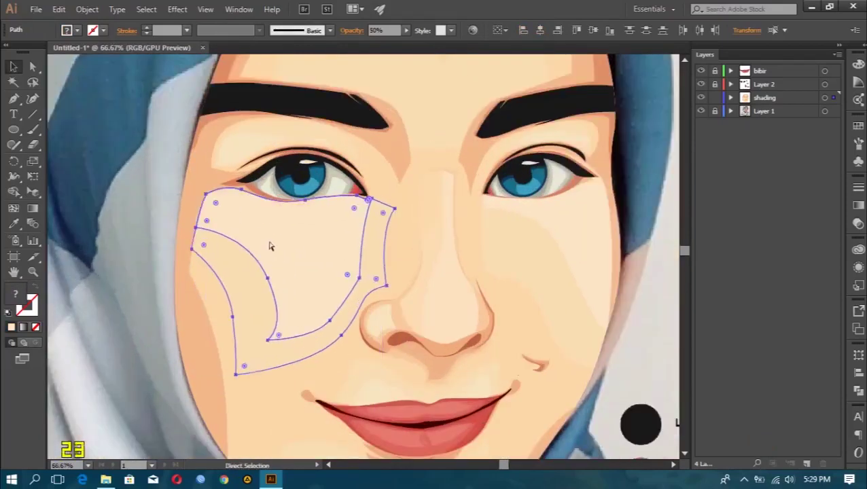
{"action": "left_click_drag", "start_coordinate": [294, 190], "coordinate": [288, 207]}
Step: Narrow the cheek shape and settle it just below the eye
{"action": "left_click_drag", "start_coordinate": [184, 293], "coordinate": [180, 290]}
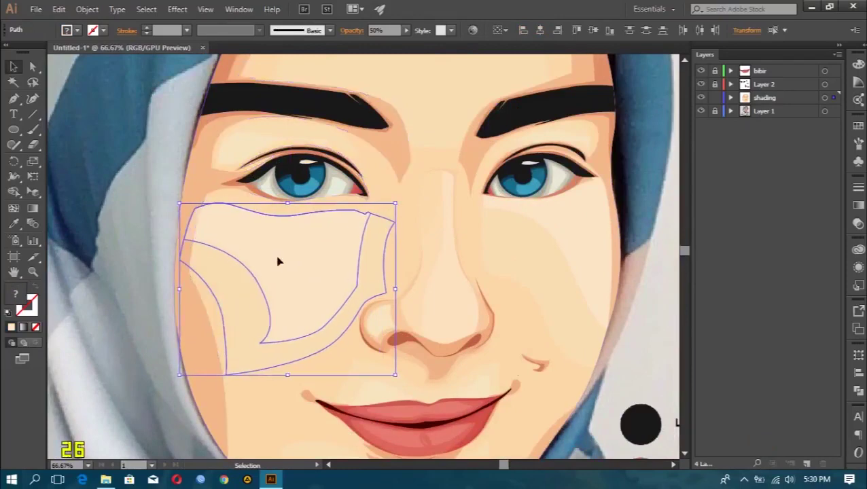
{"action": "left_click_drag", "start_coordinate": [396, 204], "coordinate": [385, 204]}
{"action": "mouse_move", "coordinate": [383, 238]}
{"action": "left_mouse_down"}
{"action": "mouse_move", "coordinate": [272, 264]}
{"action": "mouse_move", "coordinate": [271, 275]}
{"action": "left_mouse_up"}
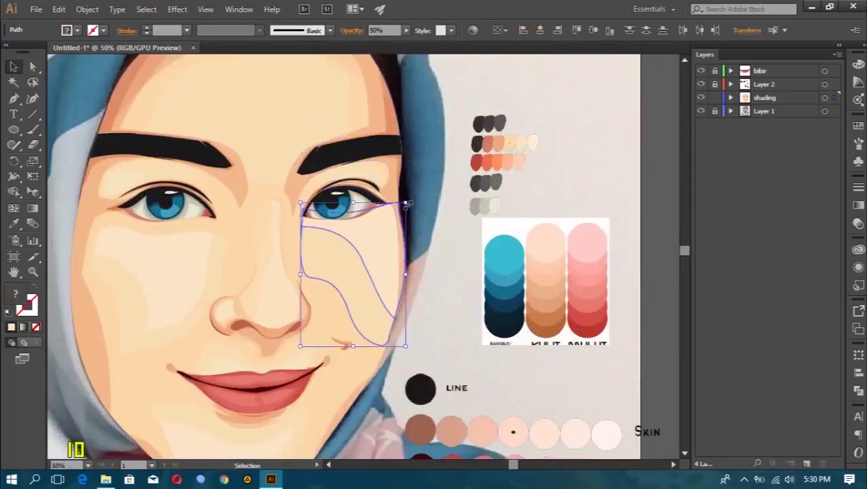
{"action": "left_click_drag", "start_coordinate": [406, 203], "coordinate": [397, 206]}
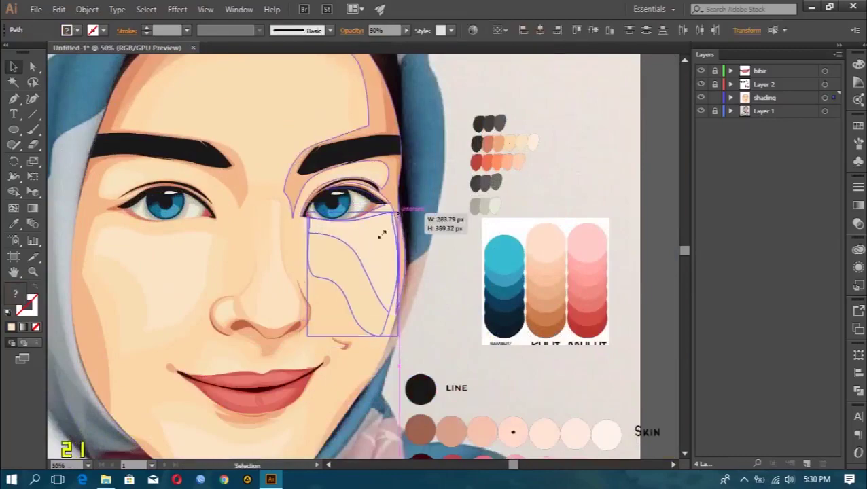
{"action": "left_click_drag", "start_coordinate": [368, 267], "coordinate": [355, 273]}
{"action": "key", "text": "ctrl+minus"}
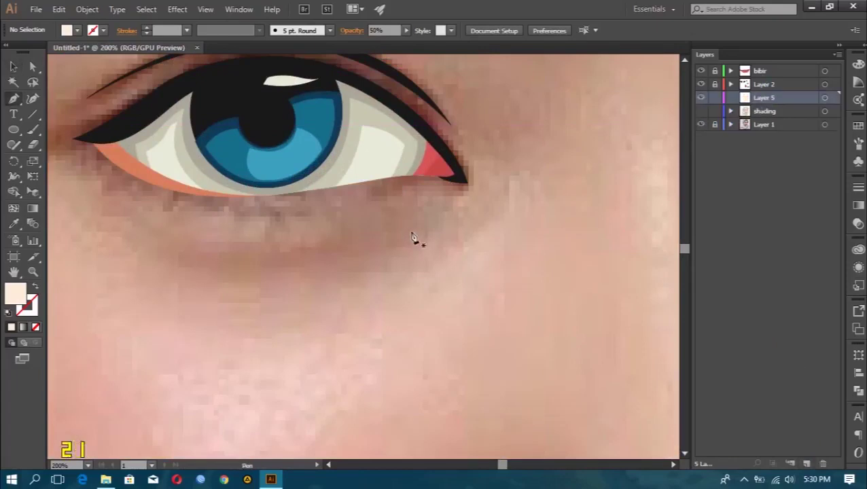
Step: Draw a crescent shape beneath the left eye
{"action": "left_click", "coordinate": [300, 239]}
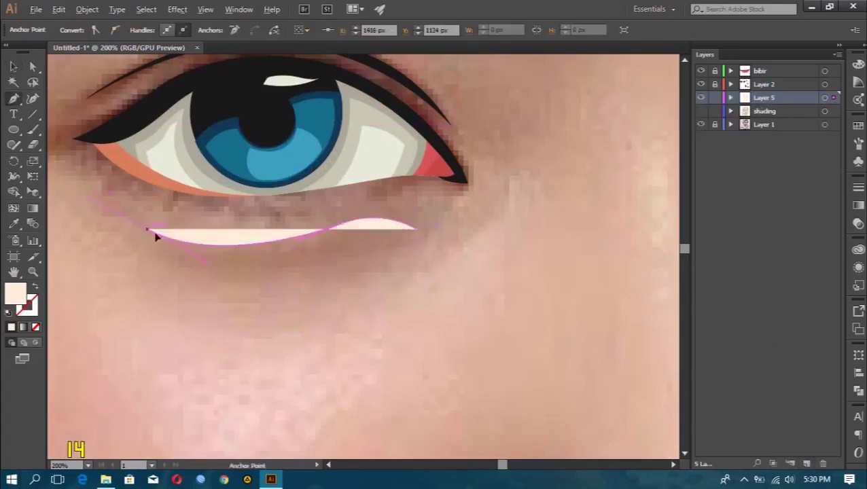
{"action": "left_click_drag", "start_coordinate": [413, 230], "coordinate": [416, 238]}
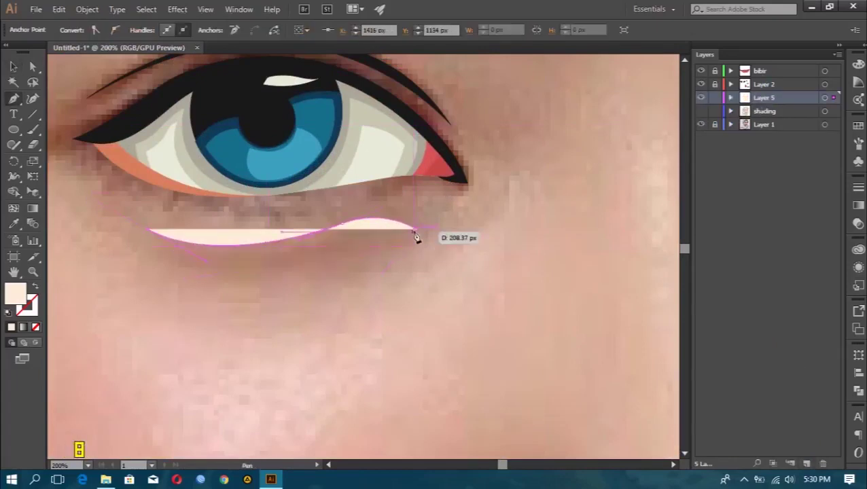
{"action": "left_click", "coordinate": [564, 122], "text": "ctrl"}
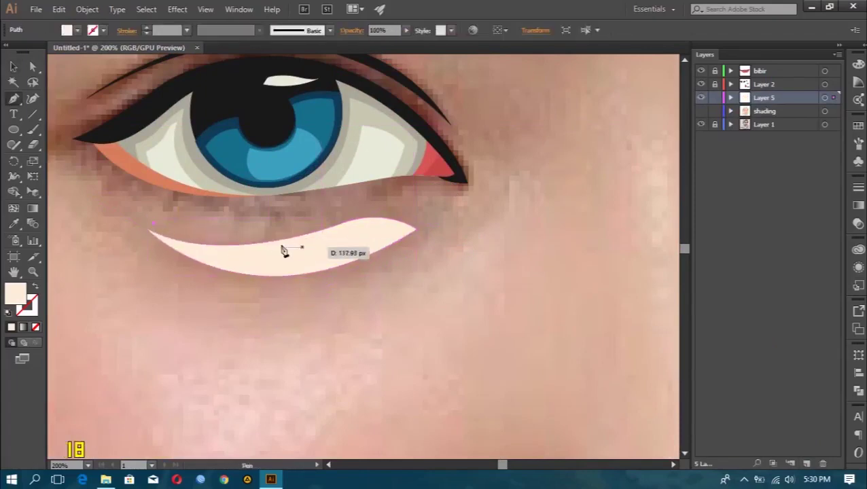
Step: Draw a second under-eye shape and recolour it peach from the palette
{"action": "left_click_drag", "start_coordinate": [385, 242], "coordinate": [379, 229]}
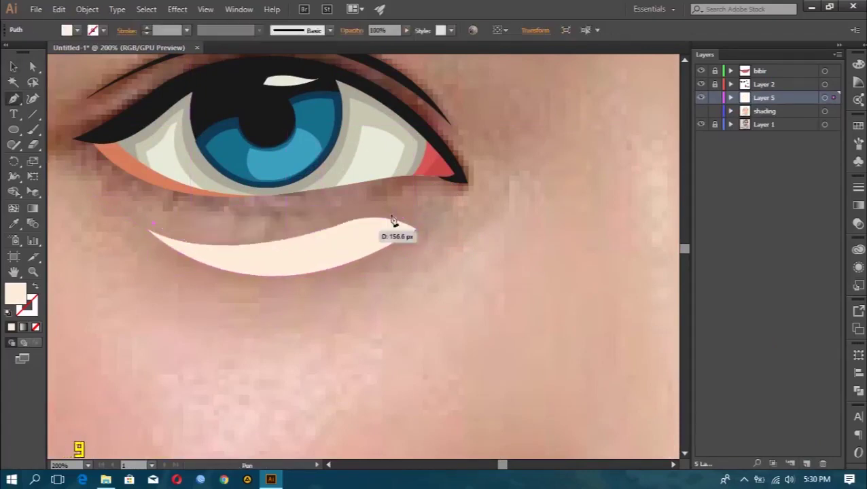
{"action": "left_click_drag", "start_coordinate": [142, 229], "coordinate": [327, 230]}
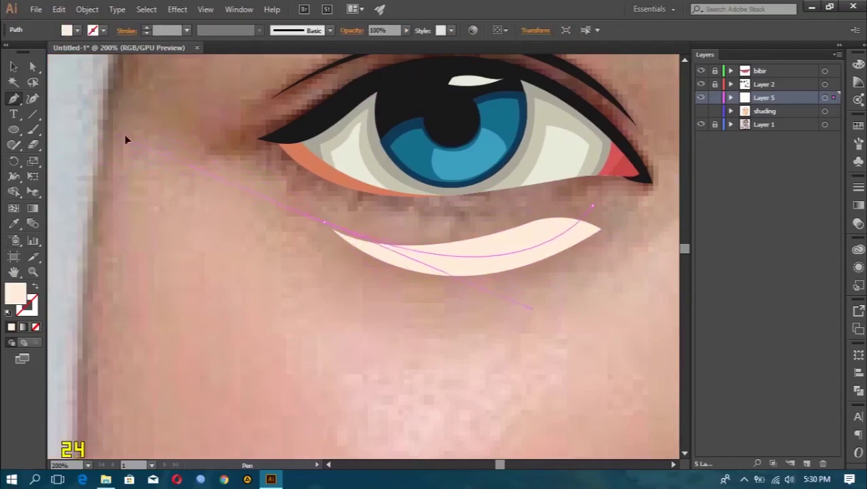
{"action": "left_click_drag", "start_coordinate": [595, 214], "coordinate": [573, 238]}
{"action": "key", "text": "v"}
{"action": "left_click", "coordinate": [378, 223]}
{"action": "key", "text": "ctrl+minus"}
{"action": "key", "text": "ctrl+minus"}
{"action": "key", "text": "ctrl+minus"}
{"action": "key", "text": "i"}
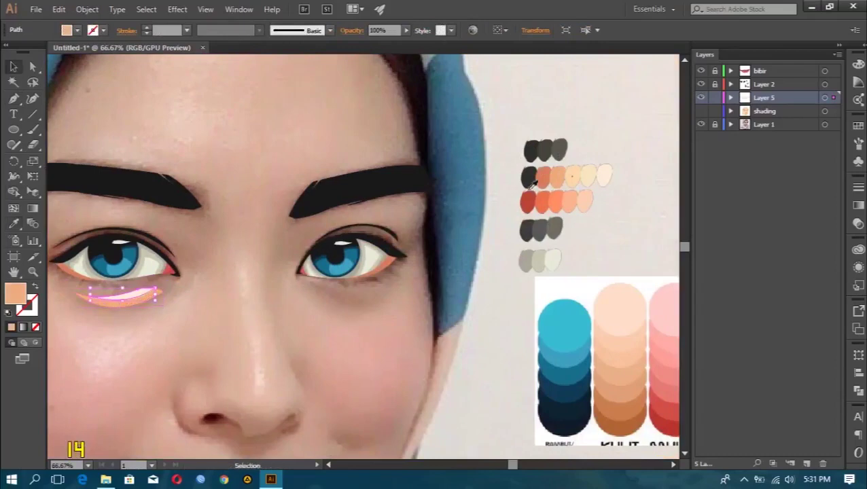
{"action": "left_click", "coordinate": [202, 291]}
Step: Copy the orange under-eye shape to the right eye and reflect it as a mirror
{"action": "key", "text": "ctrl+plus"}
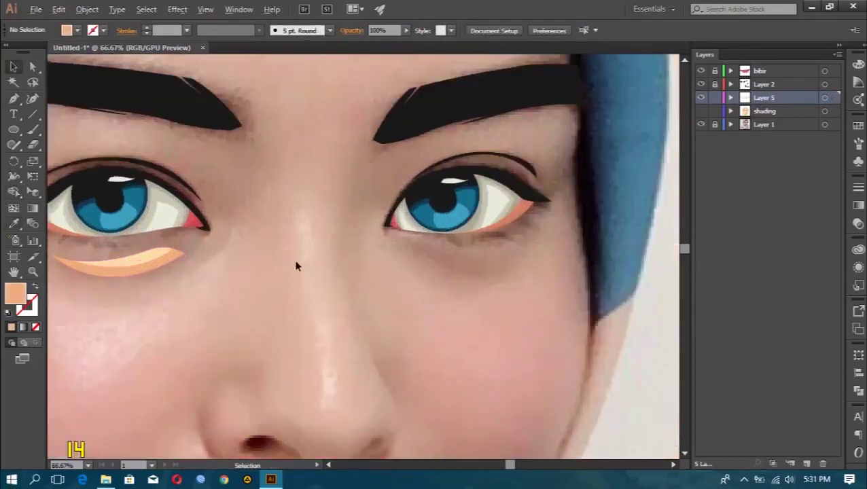
{"action": "left_click_drag", "start_coordinate": [263, 233], "coordinate": [494, 253]}
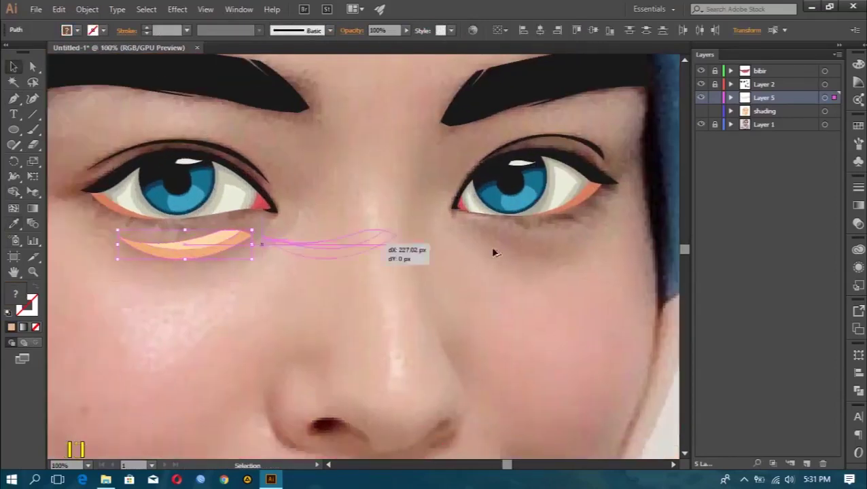
{"action": "left_click_drag", "start_coordinate": [556, 250], "coordinate": [556, 253]}
{"action": "right_click", "coordinate": [554, 261]}
{"action": "left_click", "coordinate": [725, 217]}
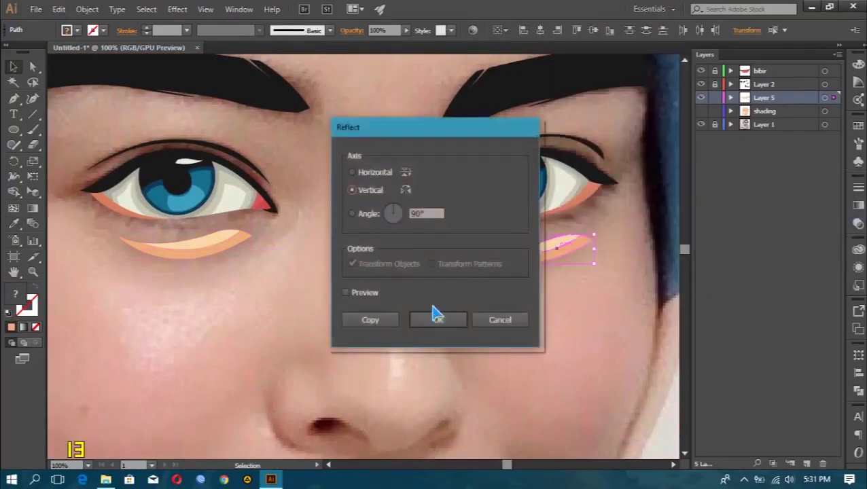
{"action": "left_click", "coordinate": [436, 316]}
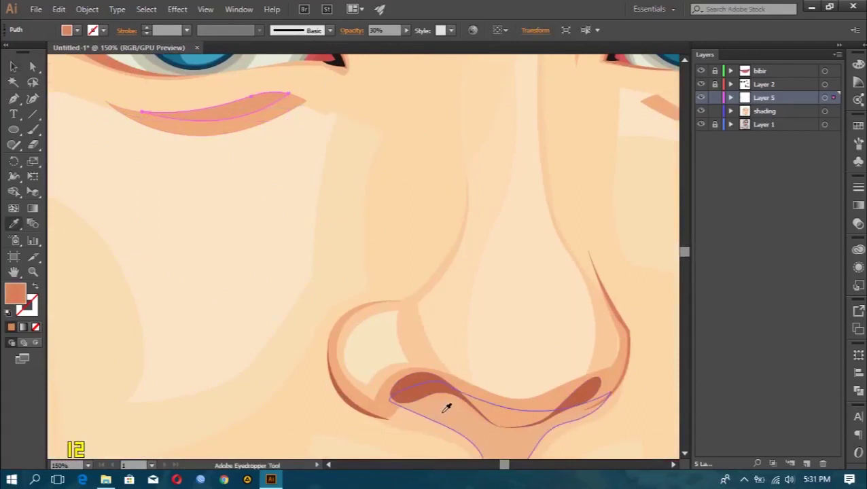
Step: Sample the light peach colour and scale the under-eye shape to fit beneath the eye
{"action": "left_click_drag", "start_coordinate": [273, 115], "coordinate": [336, 199]}
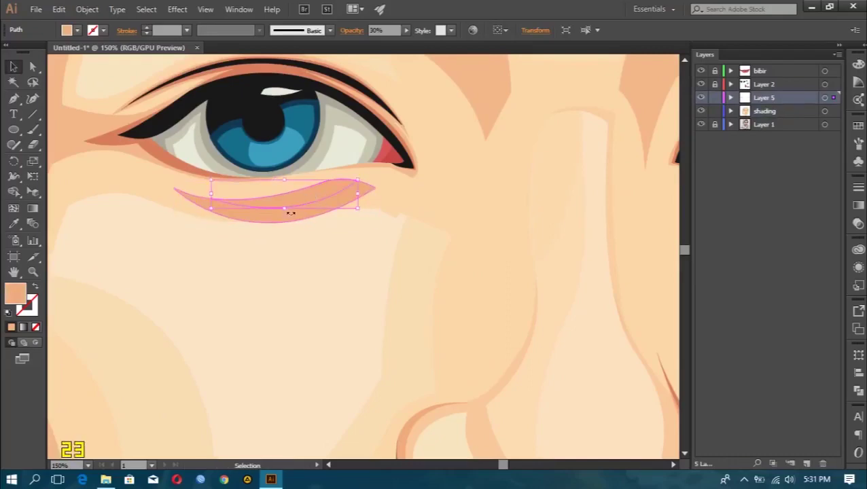
{"action": "scroll", "coordinate": [376, 207], "scroll_direction": "down", "scroll_amount": 1}
{"action": "scroll", "coordinate": [314, 194], "scroll_direction": "down", "scroll_amount": 1}
{"action": "key", "text": "i"}
{"action": "left_click", "coordinate": [623, 112]}
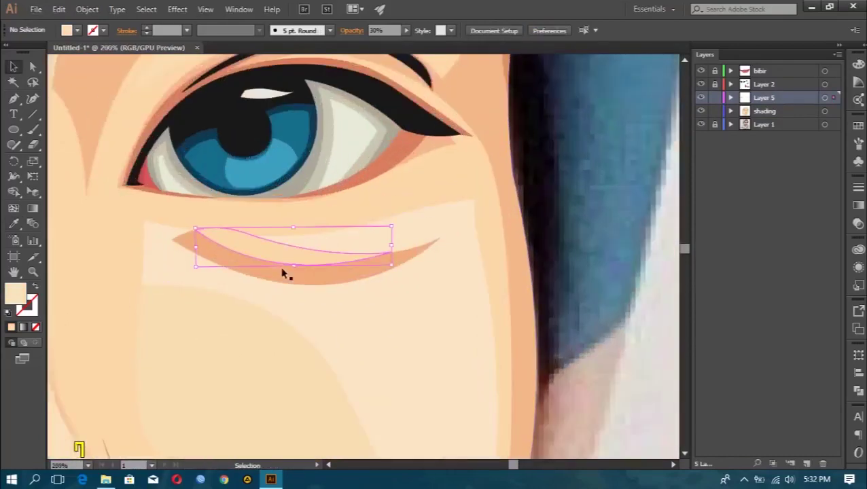
{"action": "left_click", "coordinate": [284, 274]}
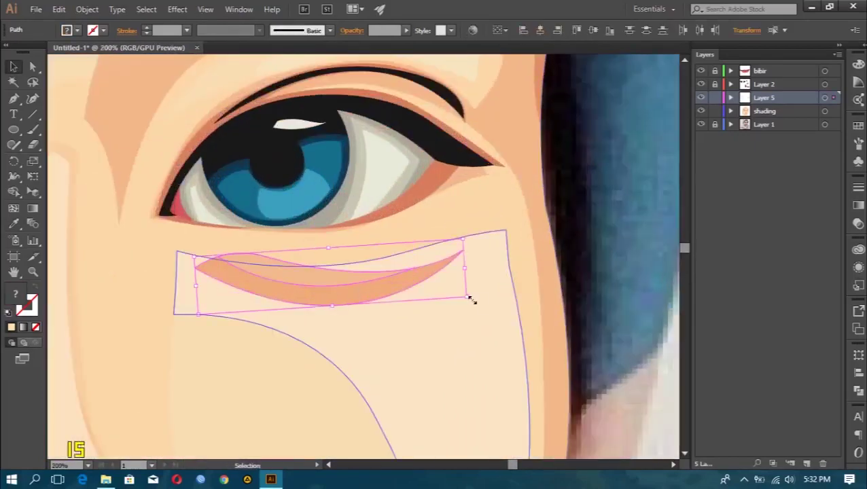
{"action": "left_click_drag", "start_coordinate": [471, 300], "coordinate": [333, 281]}
{"action": "key", "text": "ctrl+shift+a"}
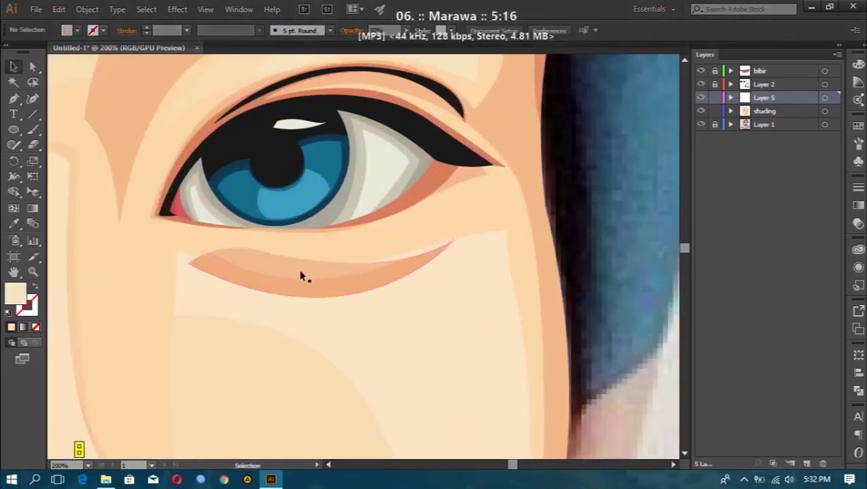
Step: Set the under-eye shape's opacity to 50%, then begin tracing the hijab's lower edge
{"action": "left_click", "coordinate": [377, 30]}
{"action": "type", "text": "90"}
{"action": "key", "text": "Return"}
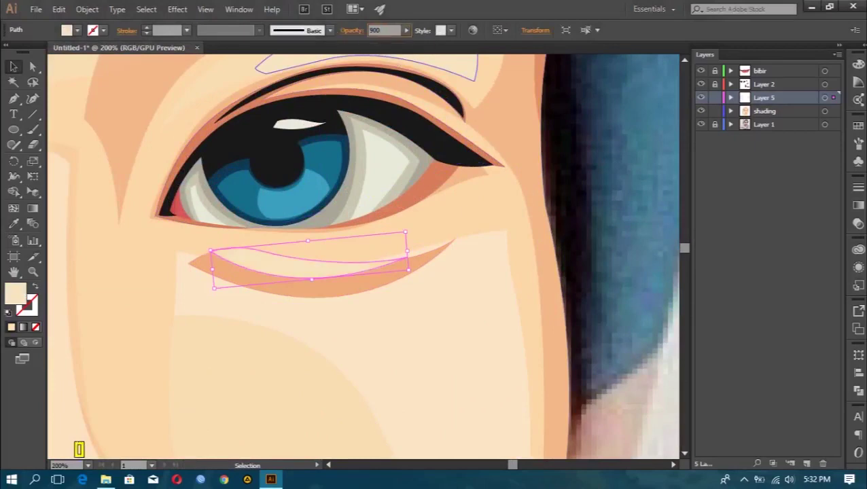
{"action": "left_click", "coordinate": [381, 31]}
{"action": "type", "text": "50"}
{"action": "key", "text": "Return"}
{"action": "key", "text": "ctrl+shift+a"}
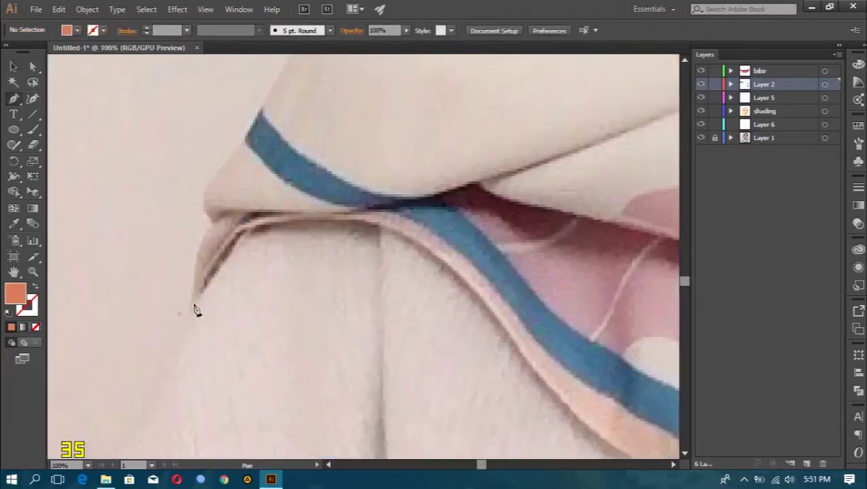
{"action": "left_click_drag", "start_coordinate": [204, 282], "coordinate": [201, 297]}
Step: Deselect the stray path and name the new layer 'Hijab'
{"action": "key", "text": "ctrl+shift+a"}
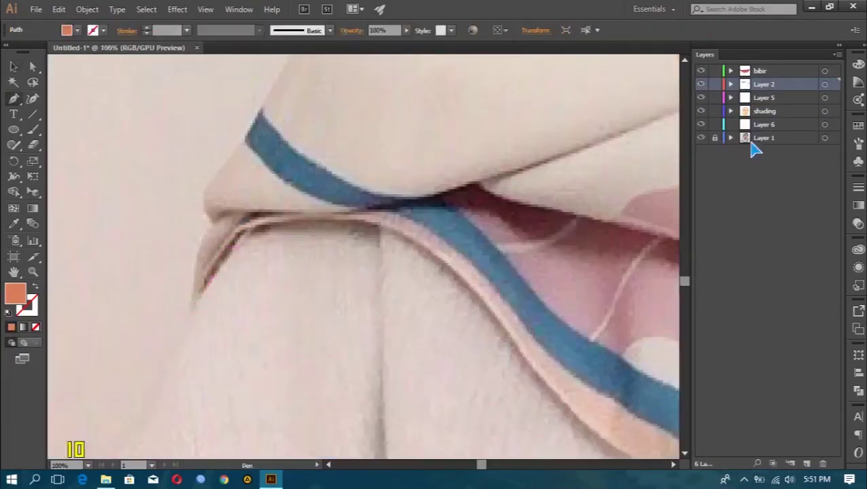
{"action": "left_click", "coordinate": [756, 125]}
{"action": "type", "text": "Hijab"}
{"action": "key", "text": "Return"}
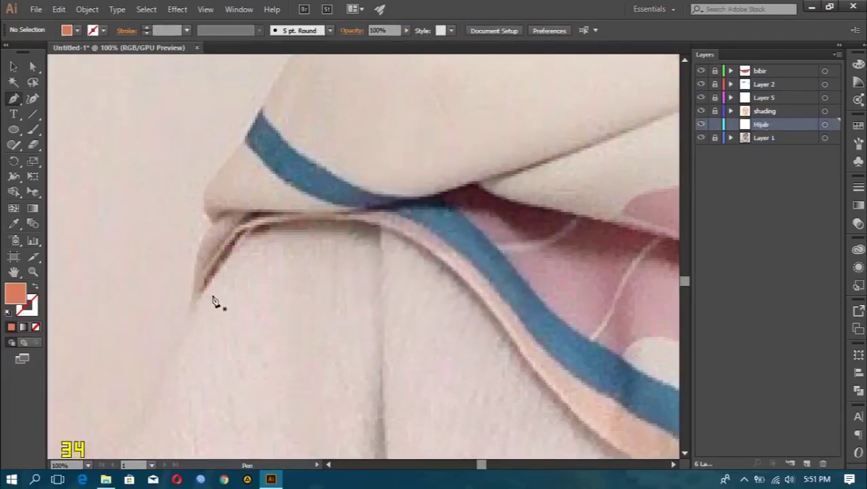
Step: Start the hijab outline at the shoulder fold and curve it along the blue border
{"action": "left_click", "coordinate": [188, 300]}
{"action": "left_click_drag", "start_coordinate": [249, 231], "coordinate": [280, 183]}
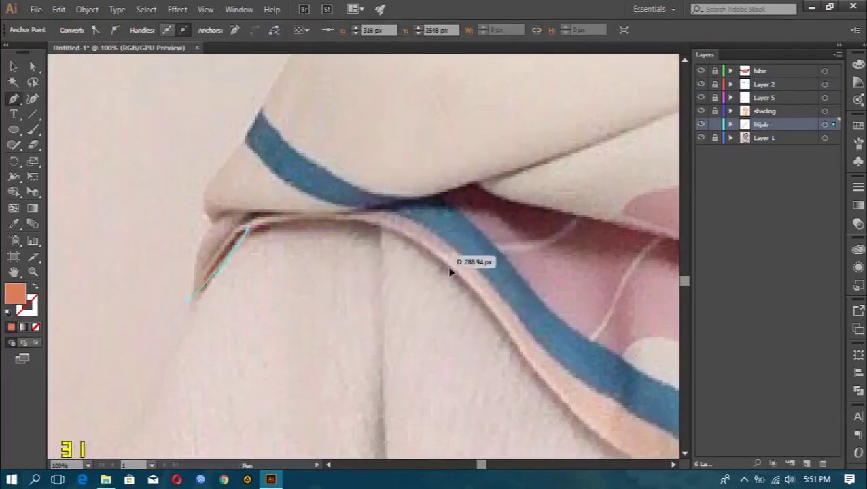
{"action": "left_click_drag", "start_coordinate": [519, 338], "coordinate": [345, 296]}
{"action": "scroll", "coordinate": [470, 292], "scroll_direction": "down", "scroll_amount": 5}
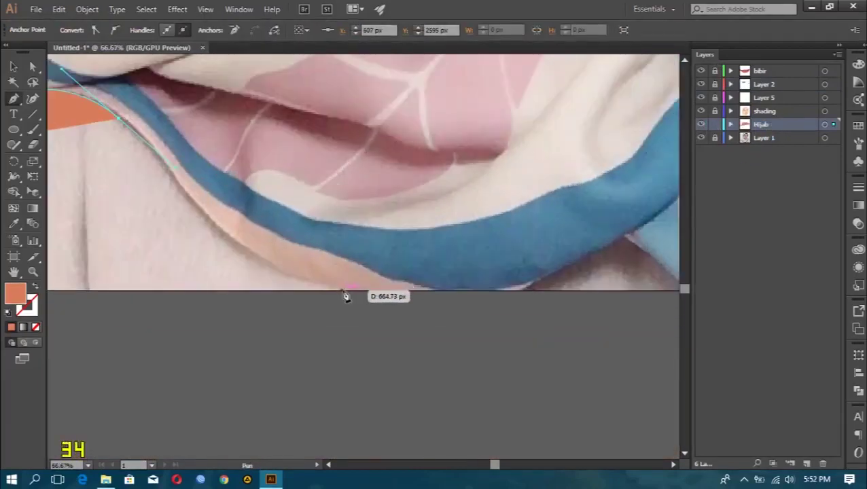
{"action": "left_click_drag", "start_coordinate": [502, 311], "coordinate": [485, 303]}
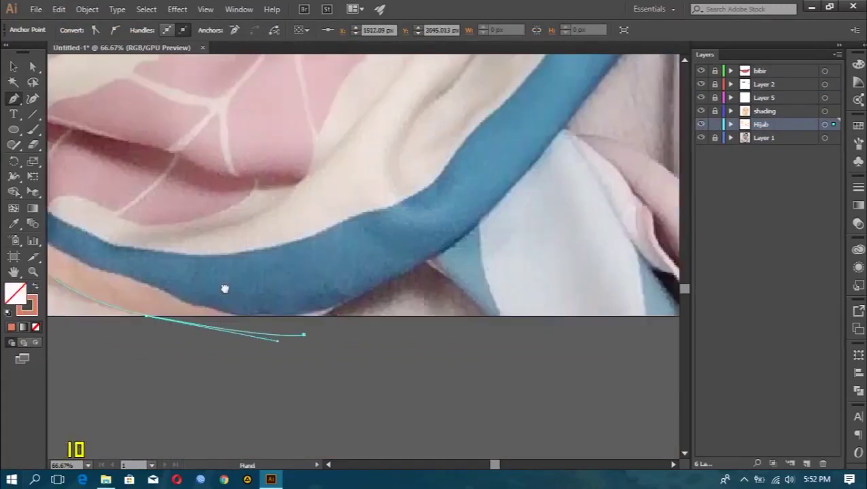
{"action": "left_click_drag", "start_coordinate": [560, 281], "coordinate": [352, 306]}
{"action": "scroll", "coordinate": [352, 306], "scroll_direction": "down", "scroll_amount": 3}
{"action": "scroll", "coordinate": [353, 305], "scroll_direction": "down", "scroll_amount": 2}
{"action": "scroll", "coordinate": [360, 300], "scroll_direction": "up", "scroll_amount": 3}
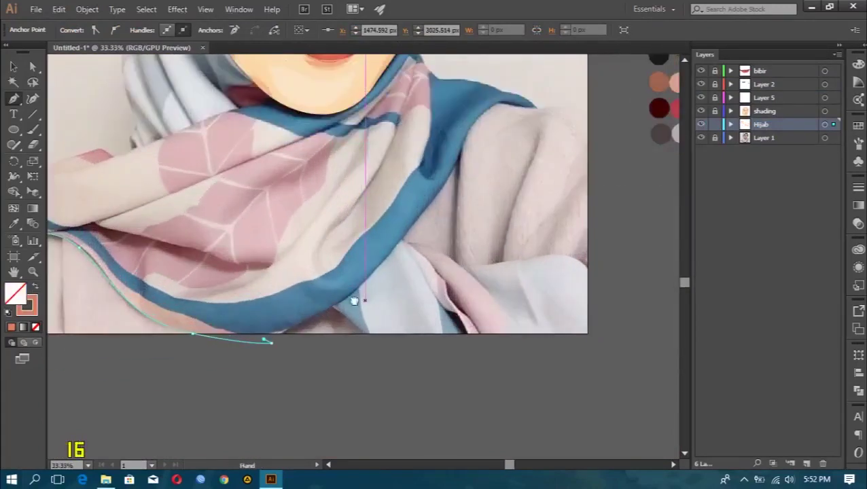
{"action": "scroll", "coordinate": [276, 293], "scroll_direction": "up", "scroll_amount": 2}
{"action": "left_click_drag", "start_coordinate": [276, 279], "coordinate": [334, 239]}
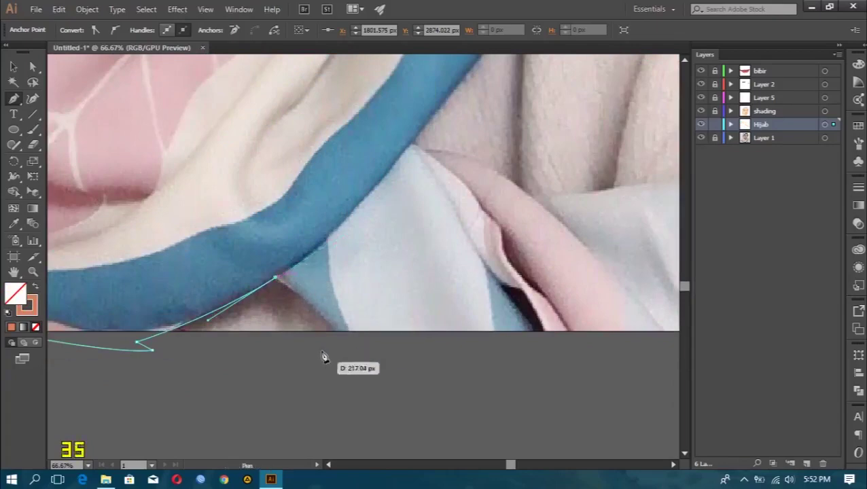
{"action": "scroll", "coordinate": [364, 332], "scroll_direction": "down", "scroll_amount": 1}
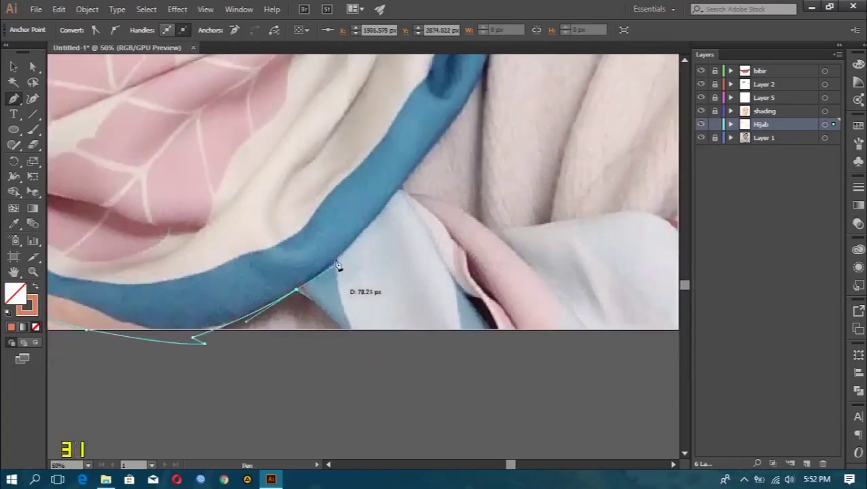
{"action": "scroll", "coordinate": [338, 266], "scroll_direction": "down", "scroll_amount": 1}
{"action": "scroll", "coordinate": [387, 237], "scroll_direction": "up", "scroll_amount": 2}
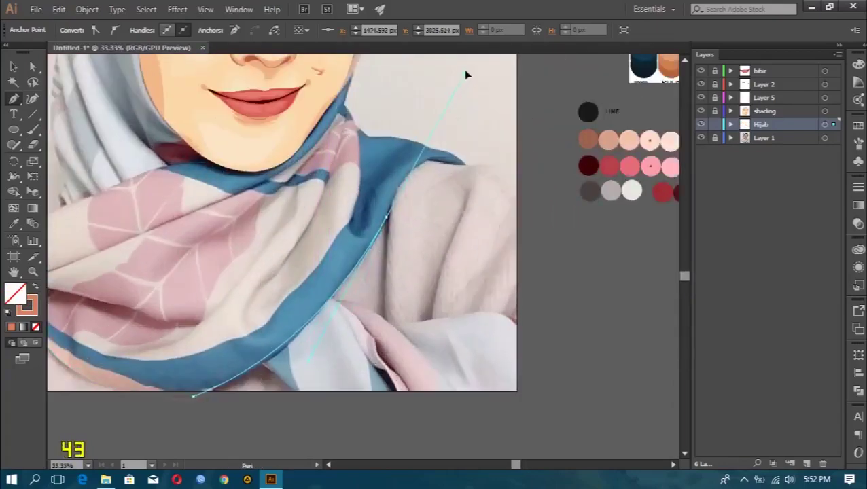
{"action": "scroll", "coordinate": [469, 96], "scroll_direction": "up", "scroll_amount": 2}
Step: Extend the outline up the hijab edge to a sharp pointed tip, then add points near the chin
{"action": "left_click_drag", "start_coordinate": [386, 259], "coordinate": [465, 116]}
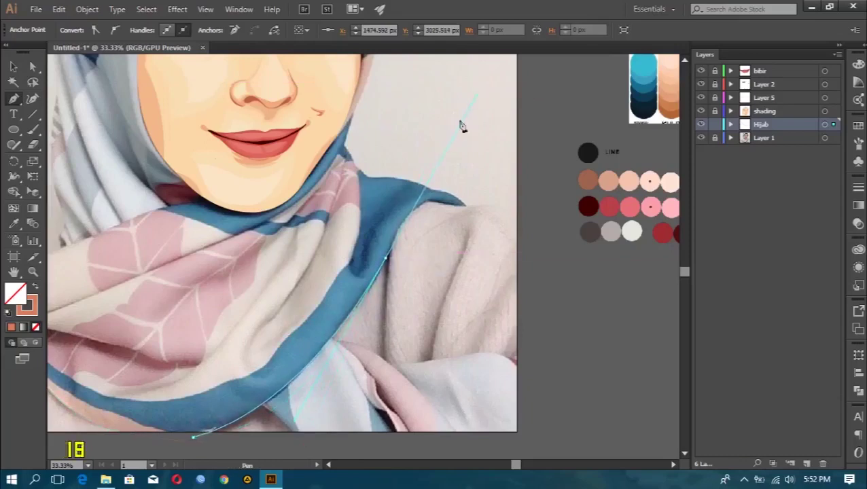
{"action": "scroll", "coordinate": [411, 232], "scroll_direction": "up", "scroll_amount": 3}
{"action": "left_click_drag", "start_coordinate": [320, 216], "coordinate": [412, 180]}
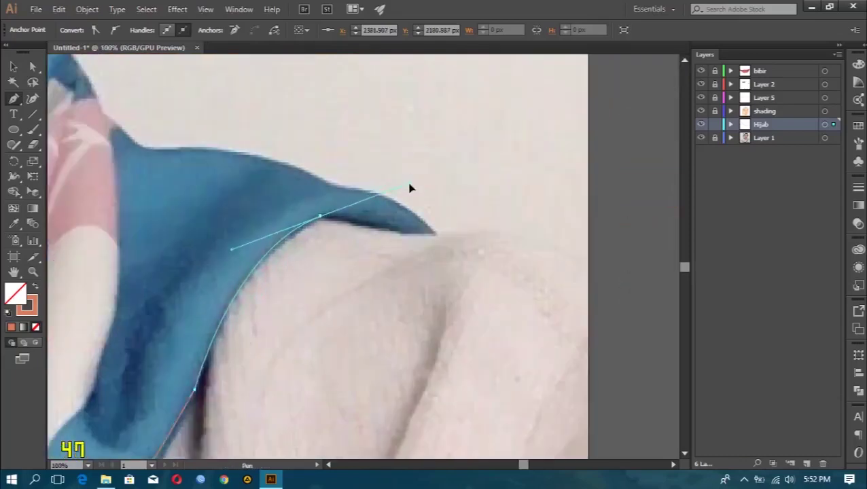
{"action": "left_click", "coordinate": [319, 216]}
{"action": "left_click", "coordinate": [434, 234]}
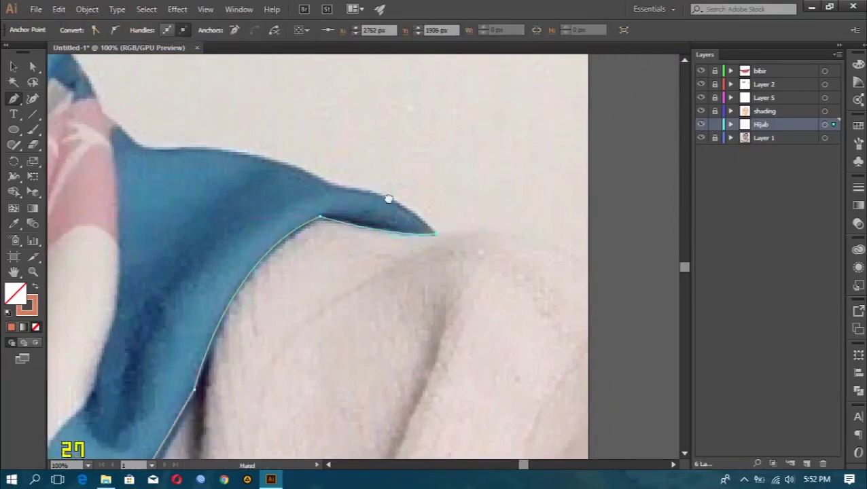
{"action": "left_click_drag", "start_coordinate": [388, 198], "coordinate": [434, 219]}
{"action": "mouse_move", "coordinate": [235, 190]}
{"action": "left_mouse_down"}
{"action": "mouse_move", "coordinate": [349, 231]}
{"action": "mouse_move", "coordinate": [277, 212]}
{"action": "left_mouse_up"}
{"action": "left_click", "coordinate": [262, 178]}
{"action": "left_click_drag", "start_coordinate": [235, 123], "coordinate": [287, 188]}
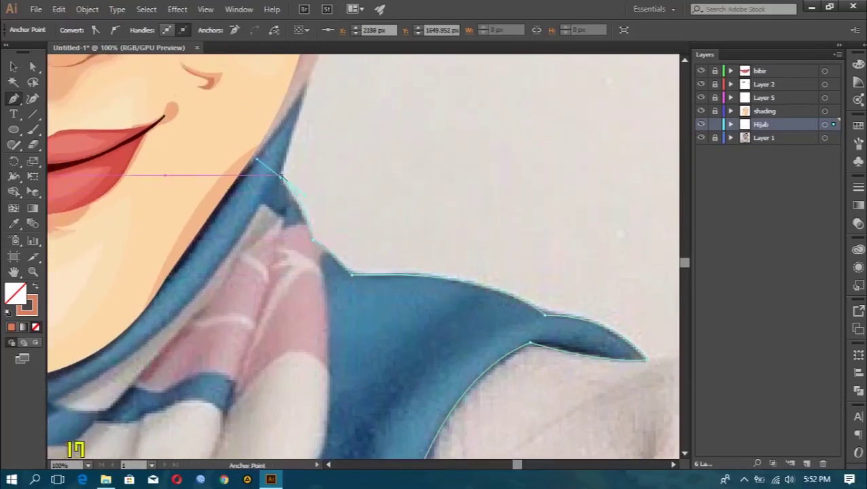
{"action": "left_click", "coordinate": [282, 178]}
{"action": "scroll", "coordinate": [285, 163], "scroll_direction": "down", "scroll_amount": 3}
{"action": "scroll", "coordinate": [316, 132], "scroll_direction": "up", "scroll_amount": 3}
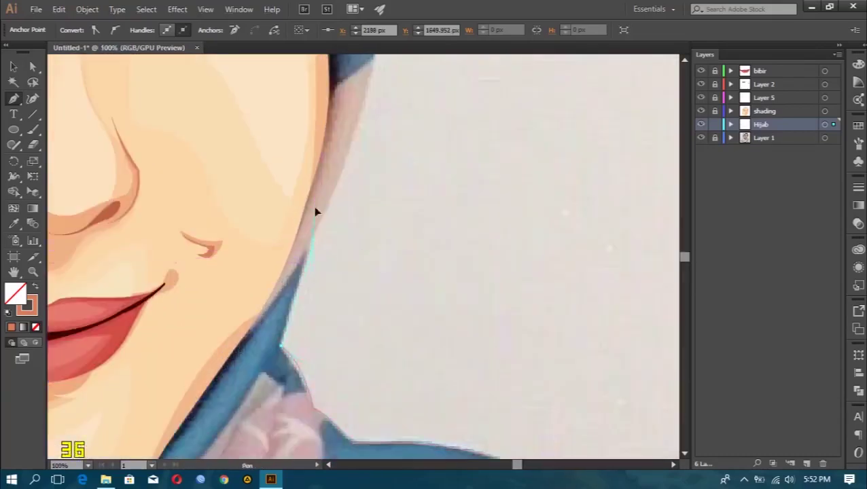
{"action": "scroll", "coordinate": [316, 234], "scroll_direction": "down", "scroll_amount": 1}
{"action": "scroll", "coordinate": [358, 141], "scroll_direction": "down", "scroll_amount": 1}
{"action": "scroll", "coordinate": [349, 187], "scroll_direction": "down", "scroll_amount": 1}
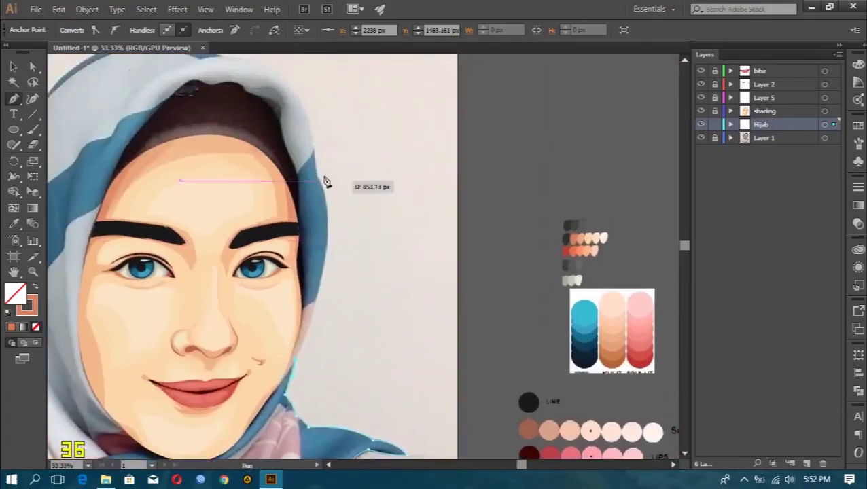
Step: Trace the hijab outline across the top edge and down its upper-left side to the fold
{"action": "scroll", "coordinate": [338, 171], "scroll_direction": "up", "scroll_amount": 2}
{"action": "left_click_drag", "start_coordinate": [324, 199], "coordinate": [237, 150]}
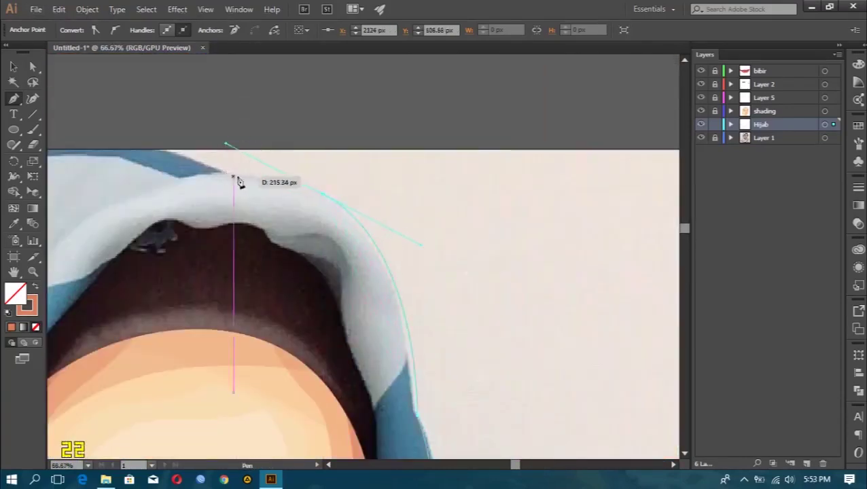
{"action": "left_click_drag", "start_coordinate": [231, 179], "coordinate": [445, 214]}
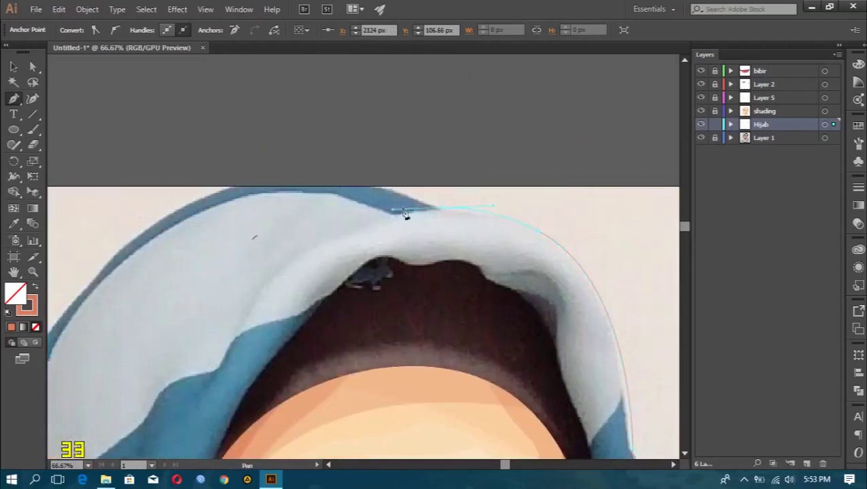
{"action": "left_click", "coordinate": [441, 208]}
{"action": "scroll", "coordinate": [383, 191], "scroll_direction": "up", "scroll_amount": 2, "text": "alt"}
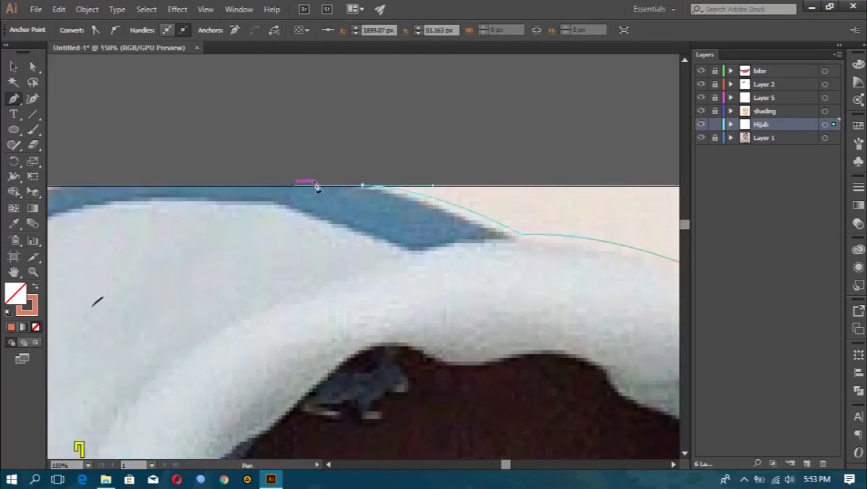
{"action": "scroll", "coordinate": [349, 192], "scroll_direction": "down", "scroll_amount": 2, "text": "alt"}
{"action": "scroll", "coordinate": [301, 174], "scroll_direction": "down", "scroll_amount": 2, "text": "alt"}
{"action": "scroll", "coordinate": [199, 248], "scroll_direction": "down", "scroll_amount": 2}
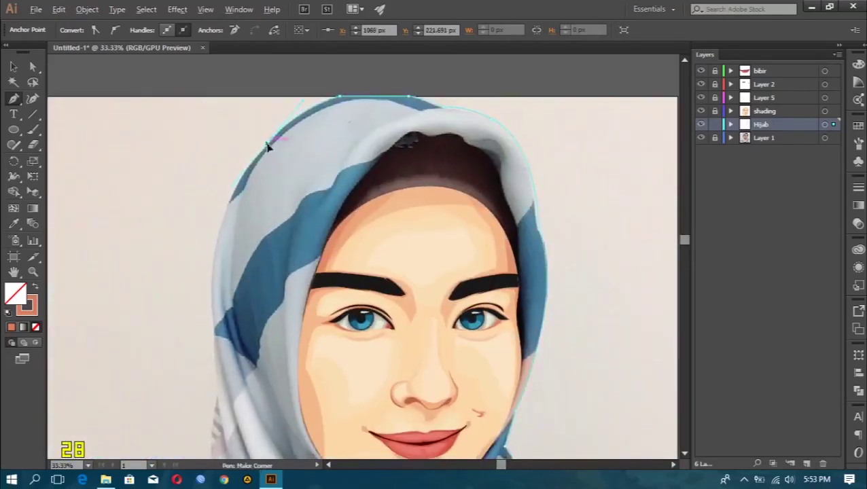
{"action": "scroll", "coordinate": [270, 151], "scroll_direction": "down", "scroll_amount": 3}
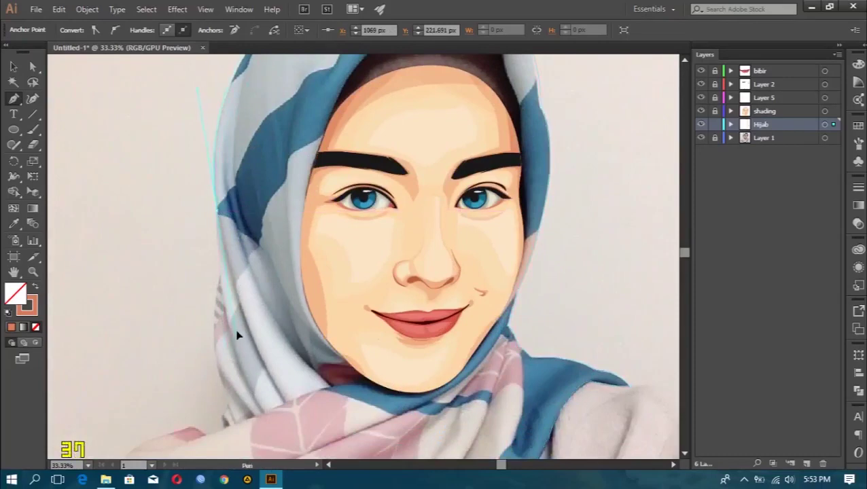
{"action": "scroll", "coordinate": [218, 242], "scroll_direction": "up", "scroll_amount": 1, "text": "alt"}
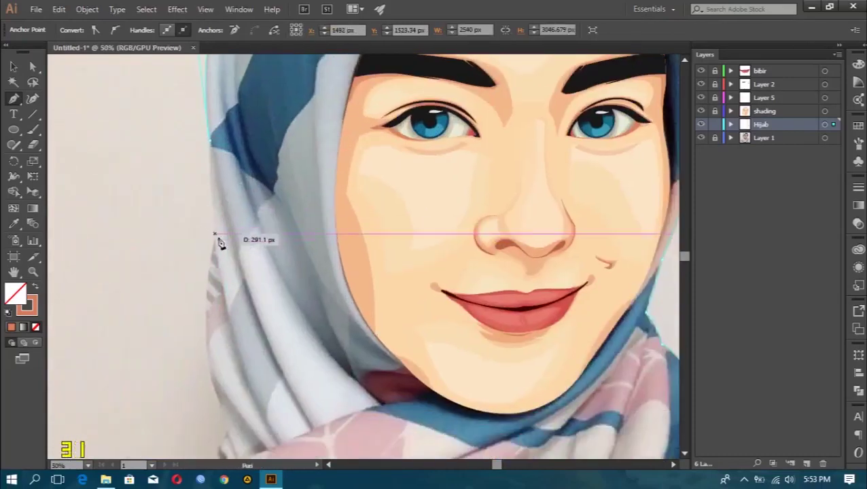
{"action": "left_click", "coordinate": [213, 145]}
{"action": "scroll", "coordinate": [215, 231], "scroll_direction": "down", "scroll_amount": 4}
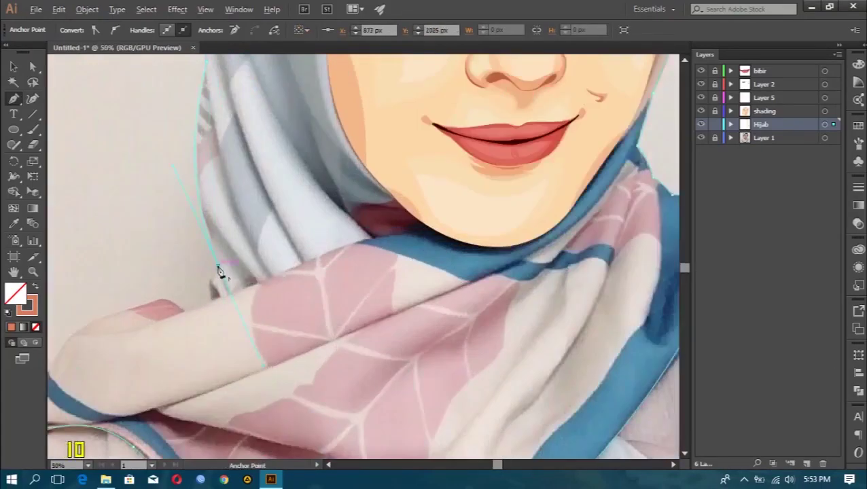
{"action": "scroll", "coordinate": [221, 271], "scroll_direction": "up", "scroll_amount": 1, "text": "alt"}
{"action": "scroll", "coordinate": [230, 277], "scroll_direction": "up", "scroll_amount": 1, "text": "alt"}
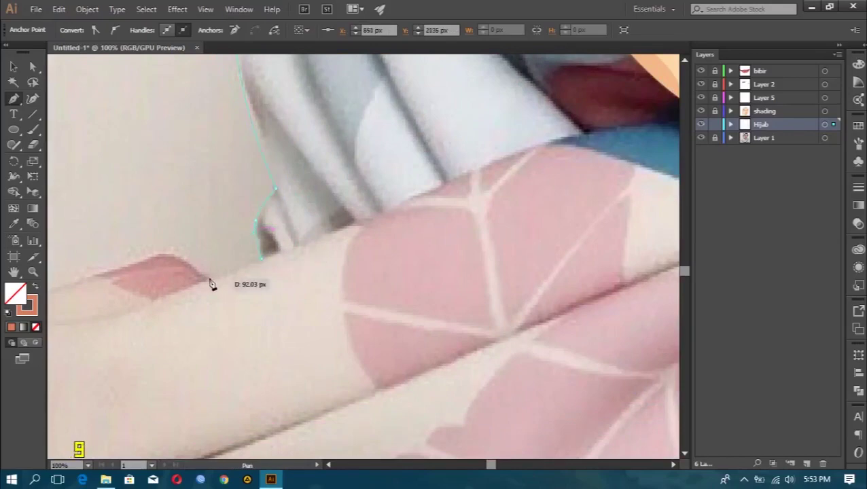
{"action": "left_click", "coordinate": [212, 285]}
Step: Curve the outline down the lower left fold to a pointed tip and nudge the tip anchor into place
{"action": "scroll", "coordinate": [341, 241], "scroll_direction": "left", "scroll_amount": 3}
{"action": "left_click_drag", "start_coordinate": [381, 172], "coordinate": [551, 74]}
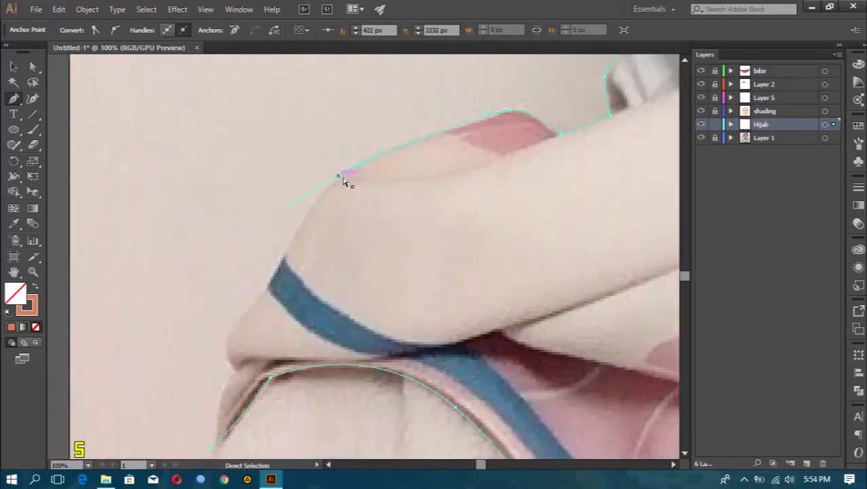
{"action": "left_click_drag", "start_coordinate": [272, 284], "coordinate": [267, 308]}
{"action": "left_click_drag", "start_coordinate": [227, 347], "coordinate": [238, 373]}
{"action": "left_click_drag", "start_coordinate": [200, 413], "coordinate": [270, 216]}
{"action": "left_click", "coordinate": [286, 261]}
{"action": "key", "text": "ctrl+plus"}
{"action": "key", "text": "a"}
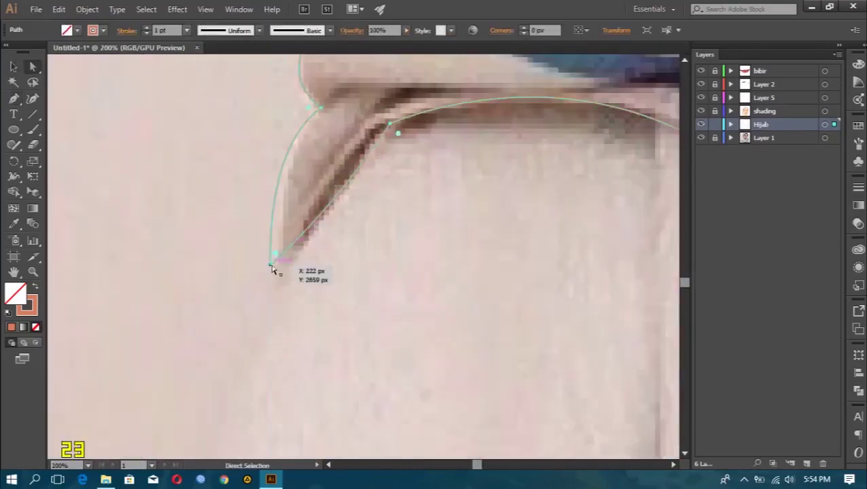
{"action": "left_click_drag", "start_coordinate": [270, 270], "coordinate": [302, 253]}
{"action": "key", "text": "ctrl+minus"}
{"action": "key", "text": "ctrl+minus"}
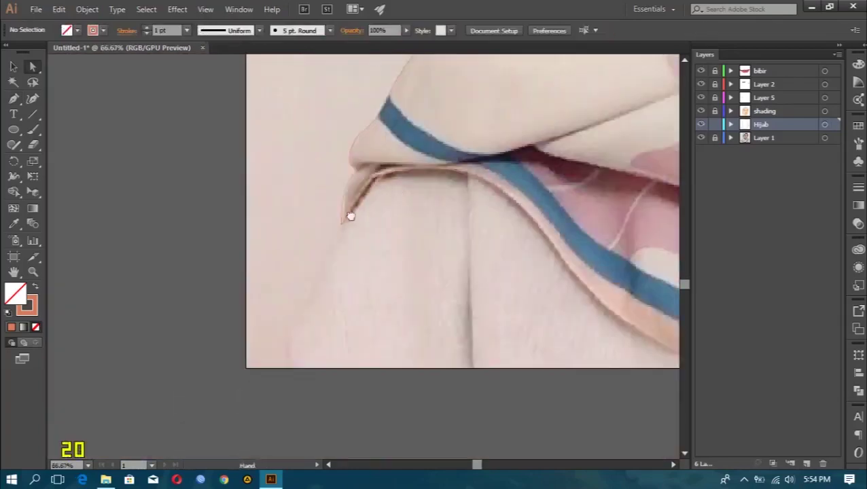
Step: Resume the Pen tool and trace the hijab's left edge and top with curved anchors
{"action": "key", "text": "ctrl+minus"}
{"action": "key", "text": "ctrl+minus"}
{"action": "key", "text": "ctrl+plus"}
{"action": "key", "text": "ctrl+plus"}
{"action": "key", "text": "ctrl+plus"}
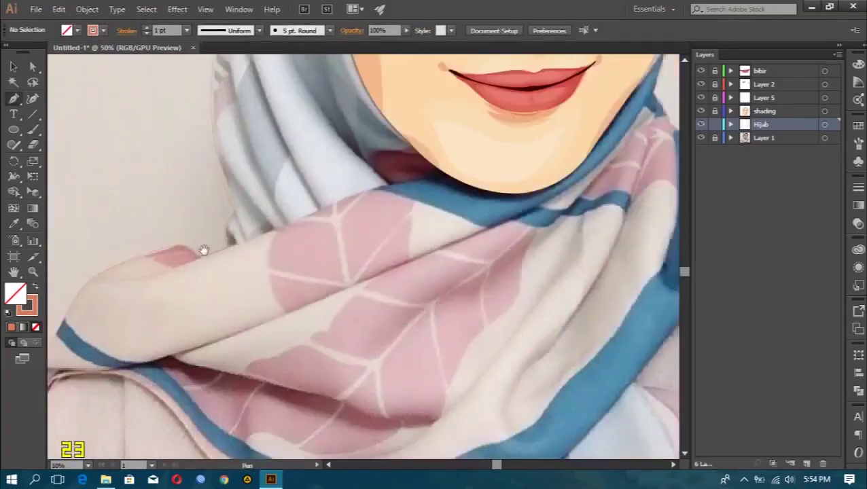
{"action": "key", "text": "p"}
{"action": "key", "text": "ctrl+minus"}
{"action": "key", "text": "ctrl+minus"}
{"action": "key", "text": "ctrl+minus"}
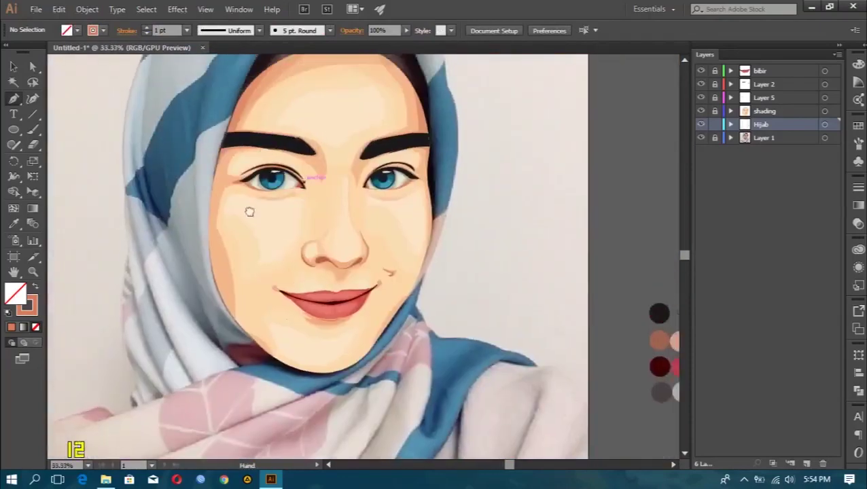
{"action": "key", "text": "ctrl+plus"}
{"action": "key", "text": "ctrl+plus"}
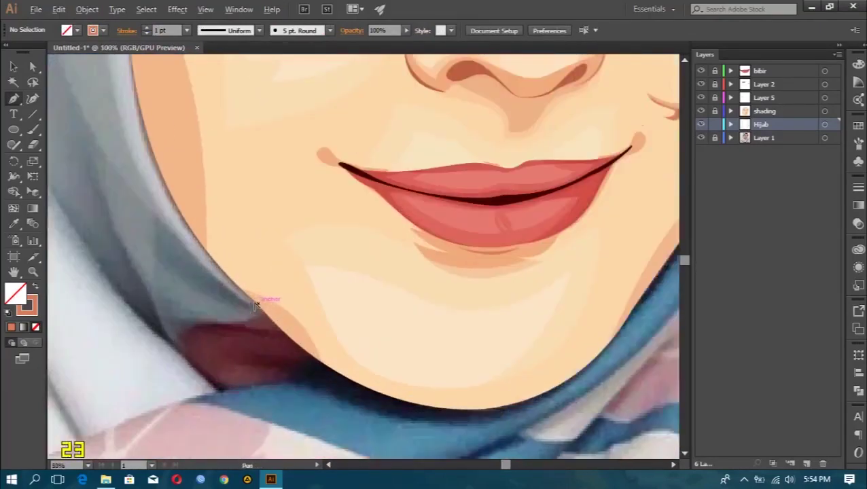
{"action": "key", "text": "ctrl+minus"}
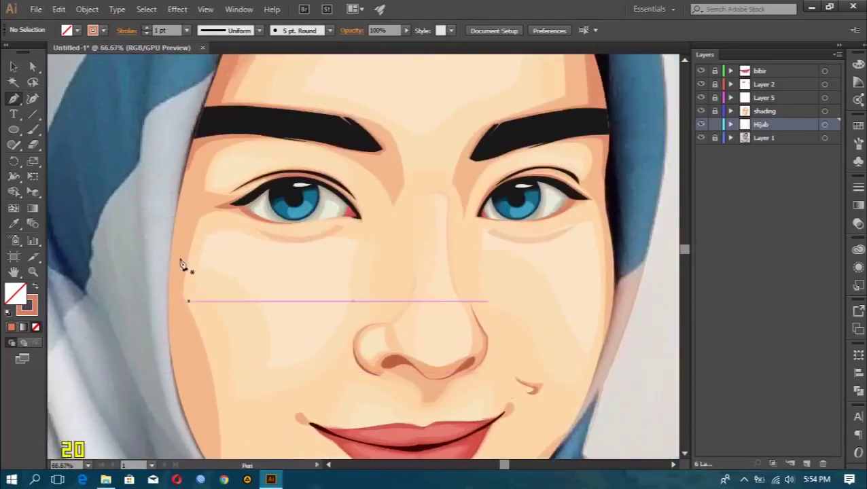
{"action": "scroll", "coordinate": [174, 307], "scroll_direction": "down", "scroll_amount": 4}
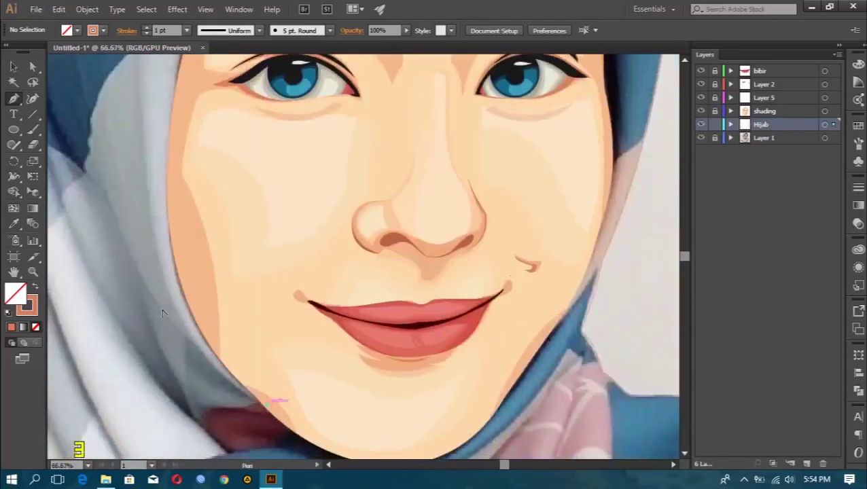
{"action": "scroll", "coordinate": [165, 286], "scroll_direction": "down", "scroll_amount": 1}
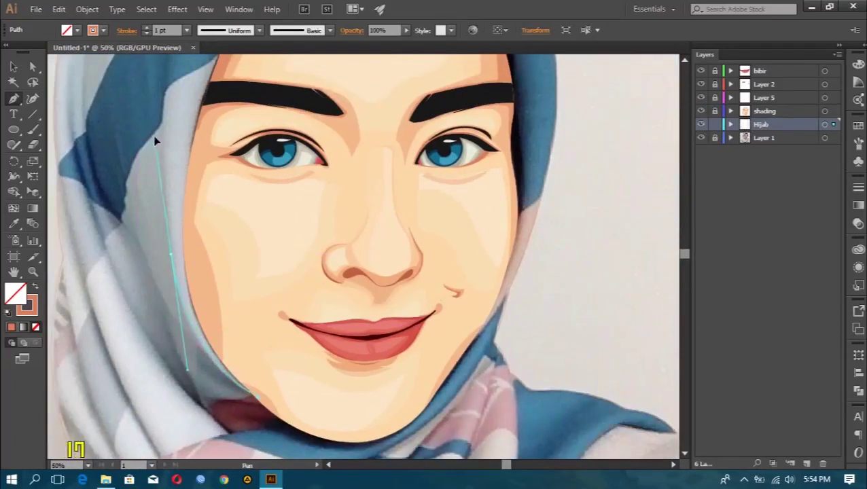
{"action": "left_click", "coordinate": [155, 141]}
{"action": "scroll", "coordinate": [156, 146], "scroll_direction": "up", "scroll_amount": 4}
{"action": "scroll", "coordinate": [161, 160], "scroll_direction": "up", "scroll_amount": 3}
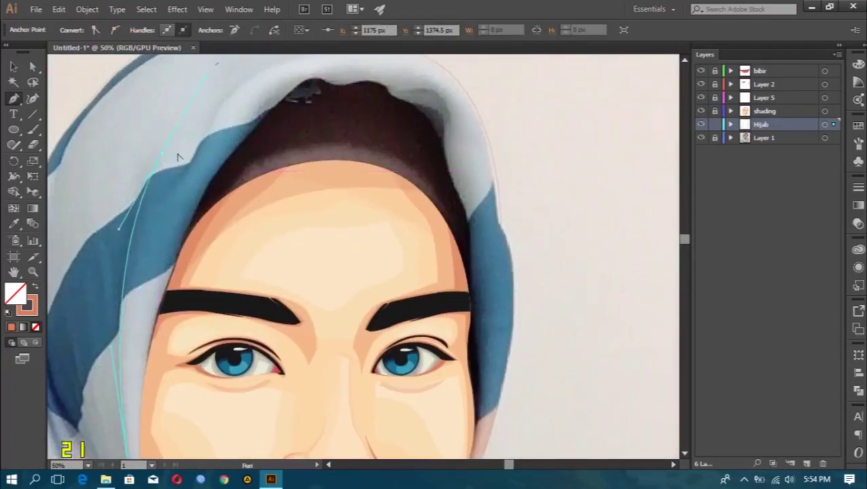
{"action": "left_click_drag", "start_coordinate": [159, 200], "coordinate": [155, 223]}
{"action": "scroll", "coordinate": [199, 165], "scroll_direction": "up", "scroll_amount": 3}
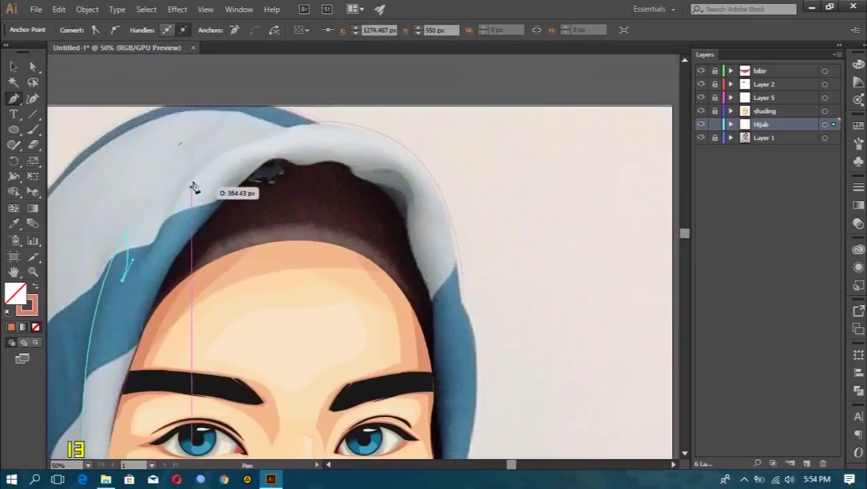
{"action": "left_click_drag", "start_coordinate": [322, 120], "coordinate": [420, 136]}
{"action": "left_click", "coordinate": [324, 122]}
{"action": "scroll", "coordinate": [239, 156], "scroll_direction": "up", "scroll_amount": 1, "text": "alt"}
{"action": "left_click_drag", "start_coordinate": [176, 192], "coordinate": [348, 119]}
Step: Curve the outline along the hijab beside and under the chin
{"action": "scroll", "coordinate": [530, 137], "scroll_direction": "down", "scroll_amount": 1, "text": "alt"}
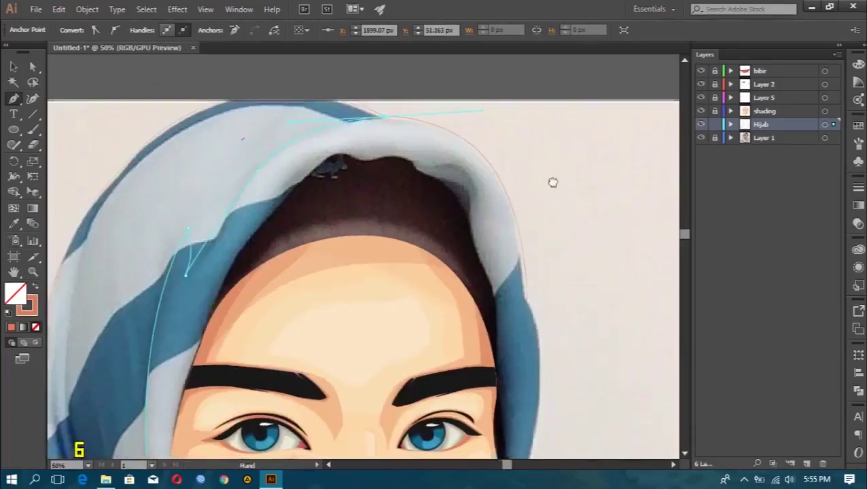
{"action": "scroll", "coordinate": [551, 182], "scroll_direction": "down", "scroll_amount": 3}
{"action": "scroll", "coordinate": [495, 116], "scroll_direction": "down", "scroll_amount": 1, "text": "alt"}
{"action": "scroll", "coordinate": [475, 163], "scroll_direction": "down", "scroll_amount": 3}
{"action": "scroll", "coordinate": [475, 164], "scroll_direction": "up", "scroll_amount": 1, "text": "alt"}
{"action": "left_click_drag", "start_coordinate": [403, 267], "coordinate": [402, 272]}
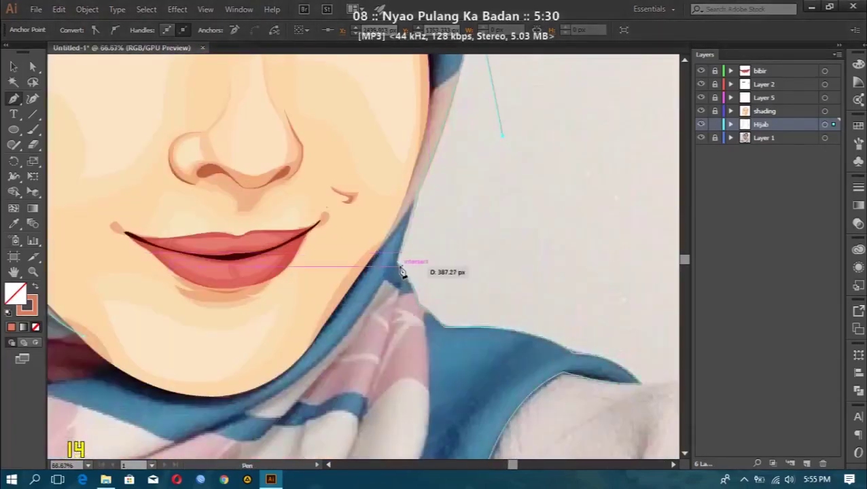
{"action": "scroll", "coordinate": [396, 280], "scroll_direction": "down", "scroll_amount": 1, "text": "alt"}
{"action": "scroll", "coordinate": [299, 329], "scroll_direction": "up", "scroll_amount": 1, "text": "alt"}
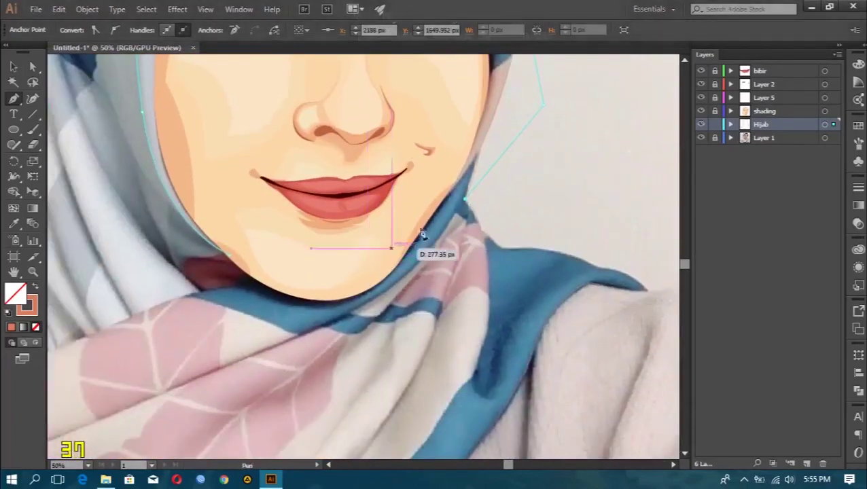
{"action": "scroll", "coordinate": [367, 277], "scroll_direction": "down", "scroll_amount": 2}
{"action": "scroll", "coordinate": [344, 277], "scroll_direction": "down", "scroll_amount": 1, "text": "alt"}
{"action": "scroll", "coordinate": [406, 265], "scroll_direction": "down", "scroll_amount": 1}
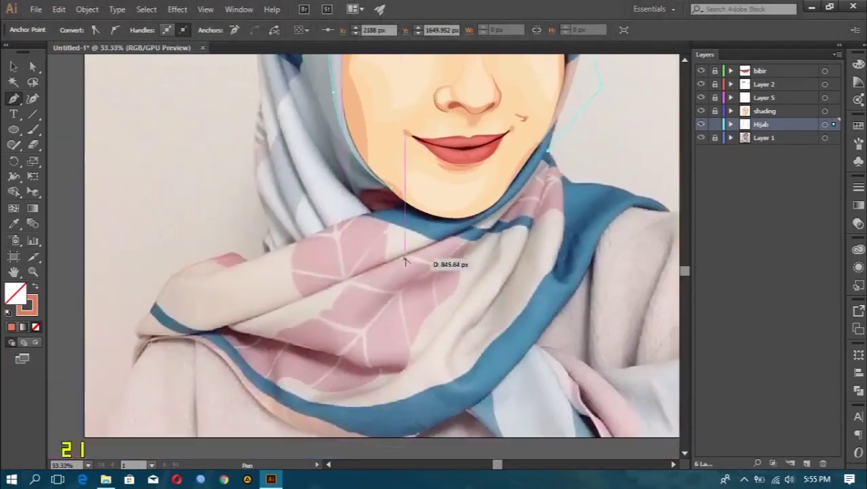
{"action": "scroll", "coordinate": [541, 197], "scroll_direction": "up", "scroll_amount": 1, "text": "alt"}
{"action": "left_click_drag", "start_coordinate": [522, 198], "coordinate": [484, 221]}
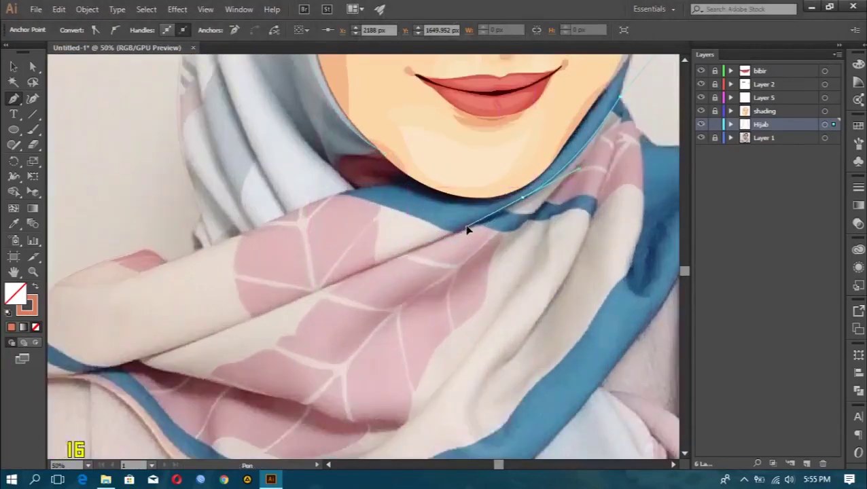
Step: Add anchors at the lower fold's inner corner and upper fold edge, then close the hijab outline
{"action": "left_click_drag", "start_coordinate": [355, 258], "coordinate": [565, 162]}
{"action": "scroll", "coordinate": [216, 286], "scroll_direction": "up", "scroll_amount": 3, "text": "alt"}
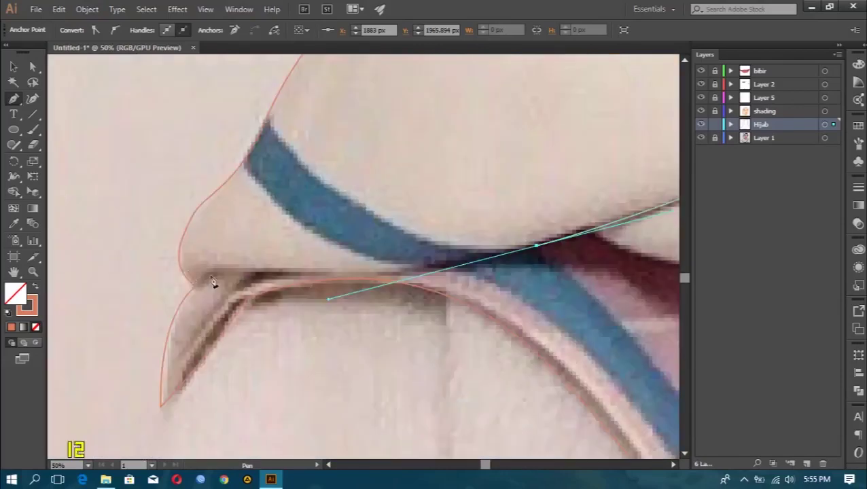
{"action": "left_click_drag", "start_coordinate": [240, 272], "coordinate": [183, 291]}
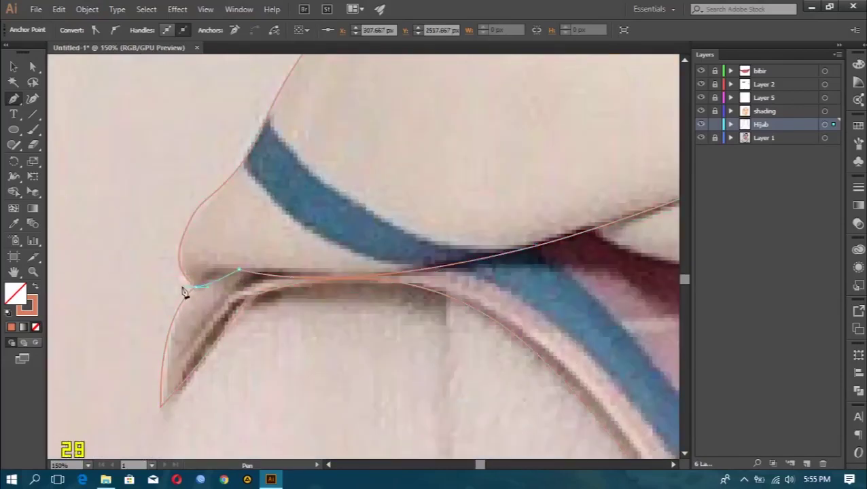
{"action": "scroll", "coordinate": [184, 290], "scroll_direction": "down", "scroll_amount": 1, "text": "alt"}
{"action": "scroll", "coordinate": [207, 233], "scroll_direction": "up", "scroll_amount": 1}
{"action": "left_click_drag", "start_coordinate": [237, 226], "coordinate": [334, 208]}
{"action": "left_click_drag", "start_coordinate": [394, 176], "coordinate": [504, 147]}
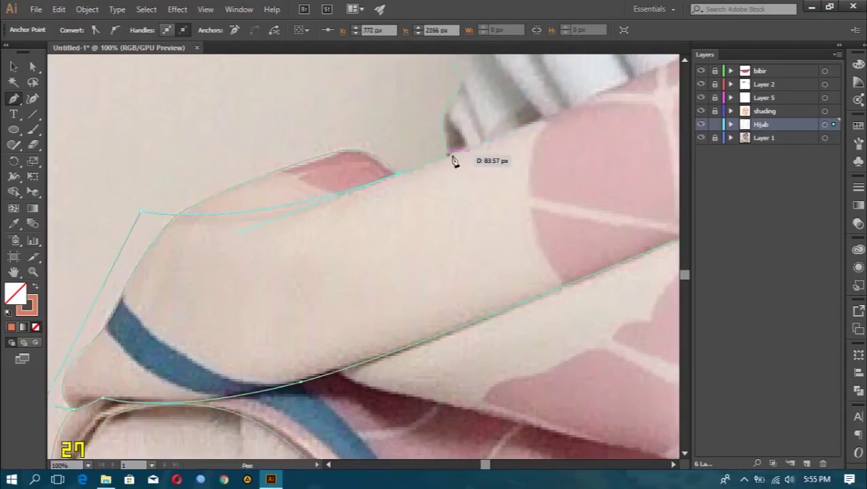
{"action": "scroll", "coordinate": [451, 165], "scroll_direction": "down", "scroll_amount": 1, "text": "alt"}
{"action": "scroll", "coordinate": [292, 292], "scroll_direction": "up", "scroll_amount": 3}
{"action": "left_click", "coordinate": [271, 287]}
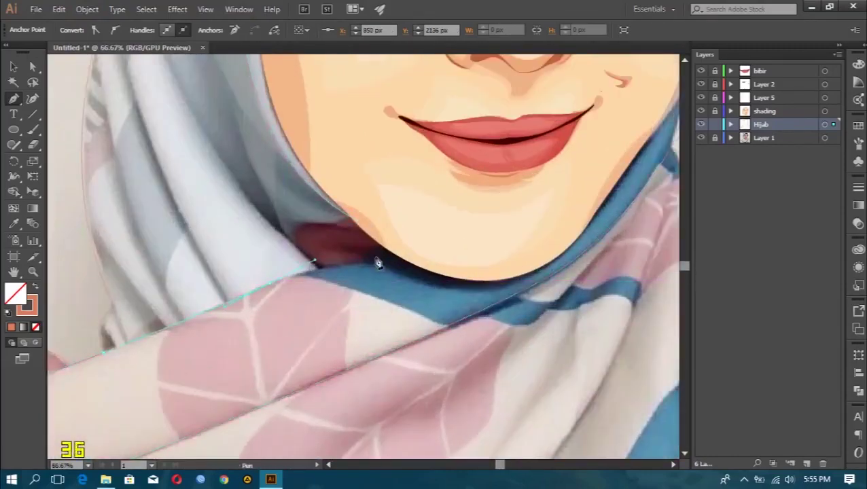
Step: Undo an accidental anchor drag on the hijab outline and deselect everything
{"action": "key", "text": "ctrl+0"}
{"action": "left_click", "coordinate": [572, 162], "text": "ctrl"}
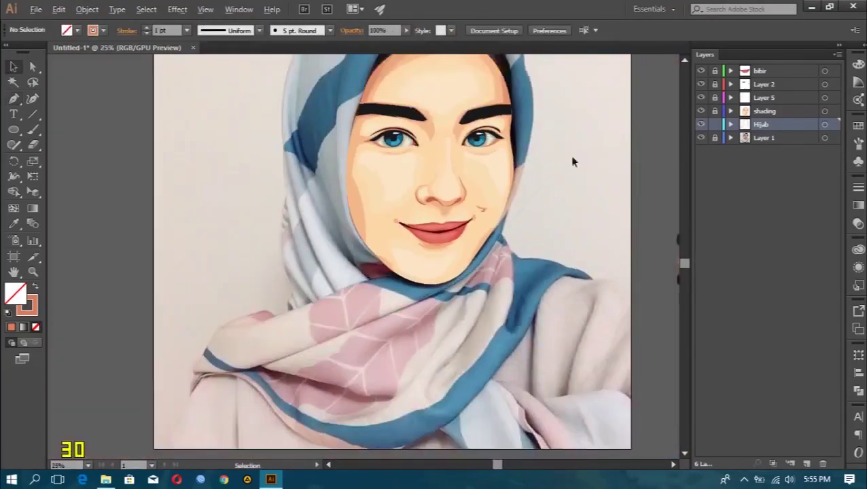
{"action": "left_click_drag", "start_coordinate": [573, 161], "coordinate": [477, 248]}
{"action": "left_click", "coordinate": [443, 204]}
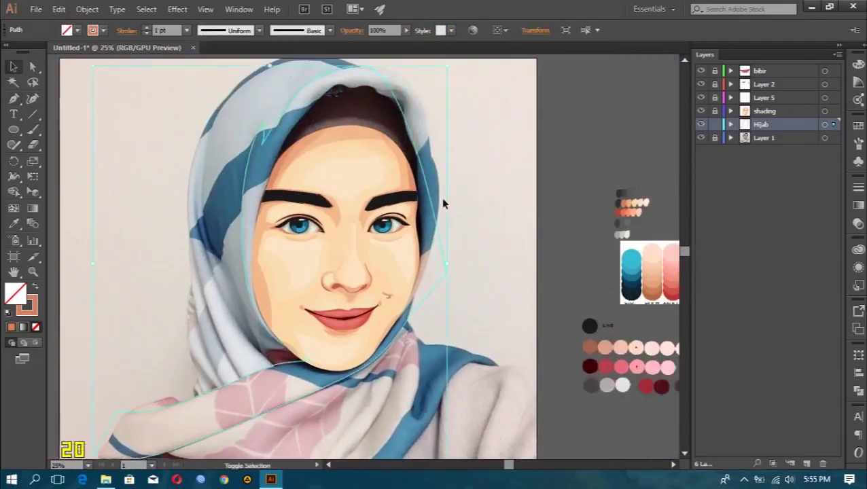
{"action": "key", "text": "a"}
{"action": "left_click", "coordinate": [447, 272]}
{"action": "left_click_drag", "start_coordinate": [405, 67], "coordinate": [385, 112]}
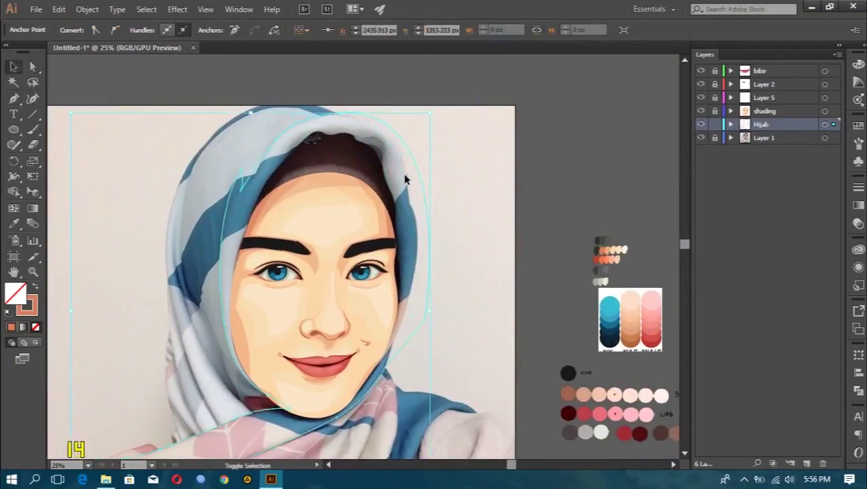
{"action": "key", "text": "ctrl+z"}
{"action": "key", "text": "v"}
{"action": "left_click", "coordinate": [480, 246]}
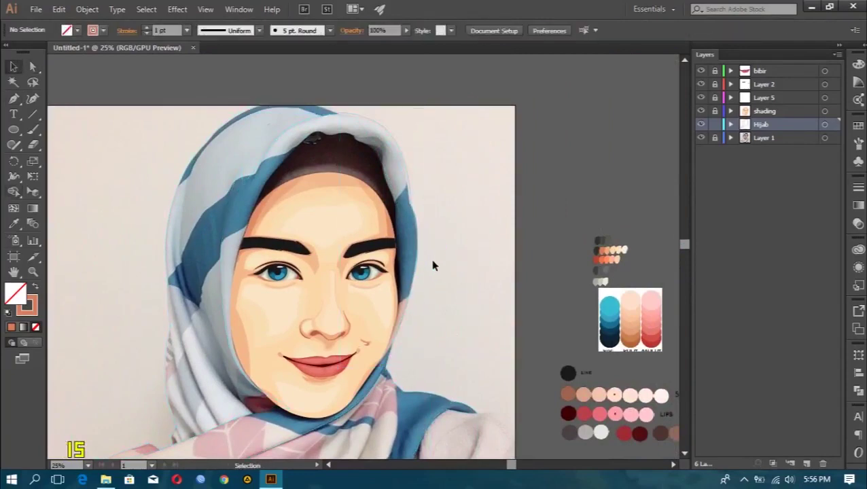
Step: Place the first Pen anchor of a new path on the hijab's inner edge beside the face
{"action": "key", "text": "ctrl+plus"}
{"action": "key", "text": "ctrl+plus"}
{"action": "left_click_drag", "start_coordinate": [257, 171], "coordinate": [237, 205]}
{"action": "scroll", "coordinate": [315, 304], "scroll_direction": "down", "scroll_amount": 5}
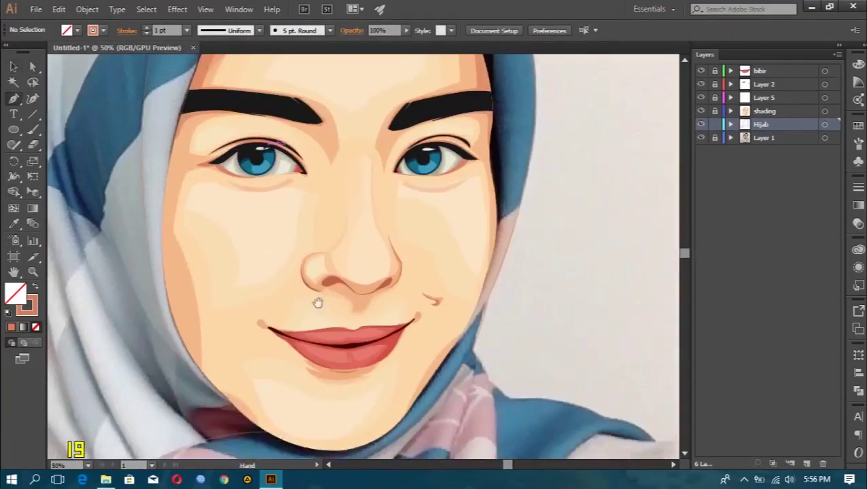
{"action": "key", "text": "p"}
{"action": "key", "text": "ctrl+plus"}
{"action": "left_click", "coordinate": [383, 347]}
{"action": "key", "text": "ctrl+minus"}
{"action": "key", "text": "ctrl+minus"}
{"action": "key", "text": "ctrl+plus"}
Step: Add curved anchors along the hijab's inner edge over the top of the hair
{"action": "scroll", "coordinate": [401, 139], "scroll_direction": "up", "scroll_amount": 5}
{"action": "left_click_drag", "start_coordinate": [397, 226], "coordinate": [365, 238]}
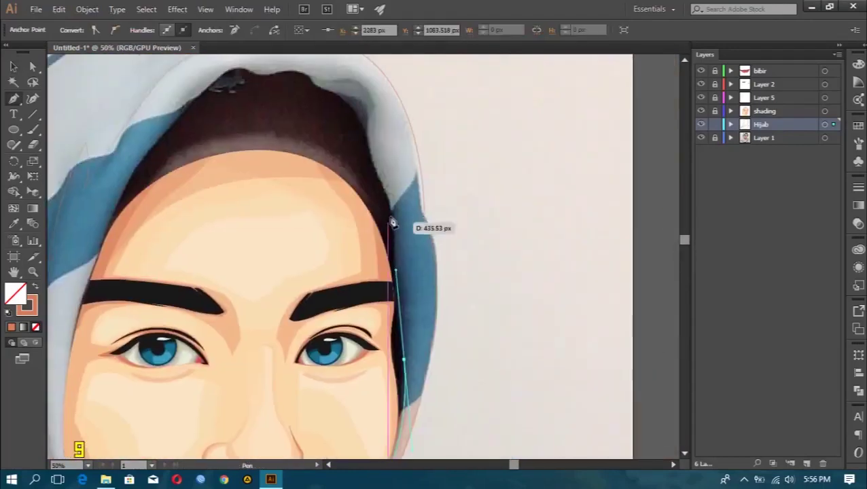
{"action": "key", "text": "ctrl+plus"}
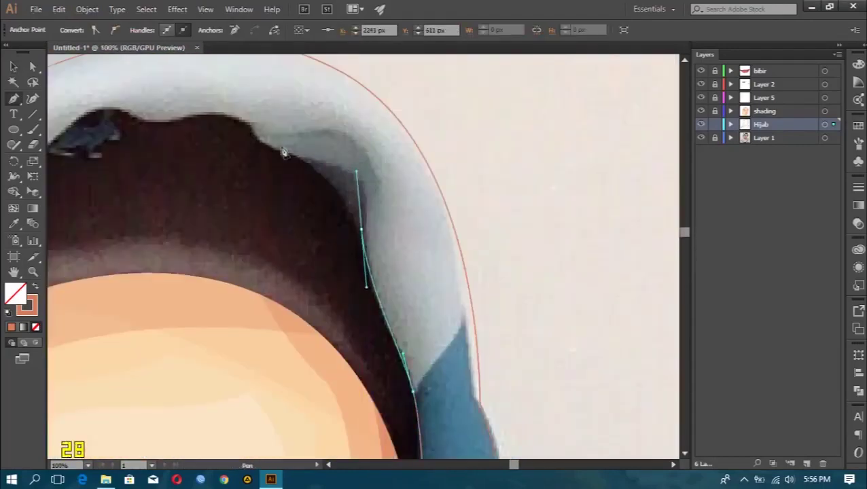
{"action": "mouse_move", "coordinate": [284, 152]}
{"action": "left_mouse_down"}
{"action": "mouse_move", "coordinate": [368, 174]}
{"action": "mouse_move", "coordinate": [359, 175]}
{"action": "left_mouse_up"}
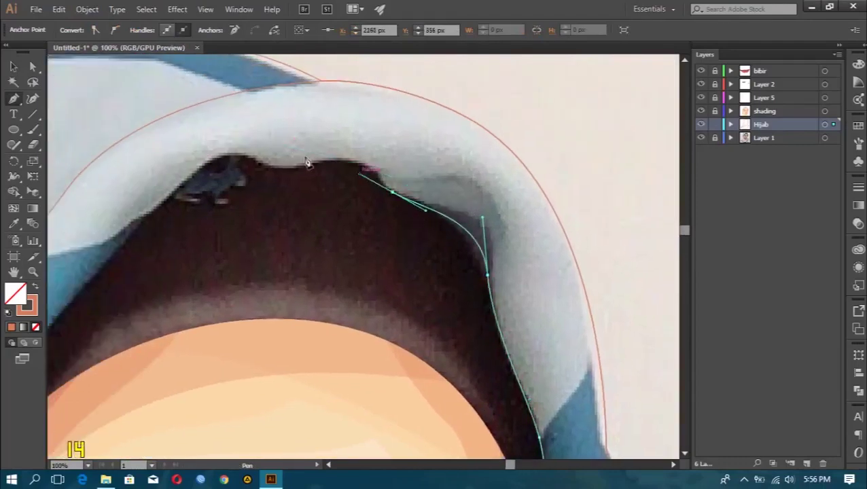
{"action": "left_click_drag", "start_coordinate": [309, 162], "coordinate": [445, 198]}
{"action": "key", "text": "ctrl+minus"}
{"action": "mouse_move", "coordinate": [520, 333]}
{"action": "left_mouse_down"}
{"action": "mouse_move", "coordinate": [498, 224]}
{"action": "mouse_move", "coordinate": [470, 214]}
{"action": "left_mouse_up"}
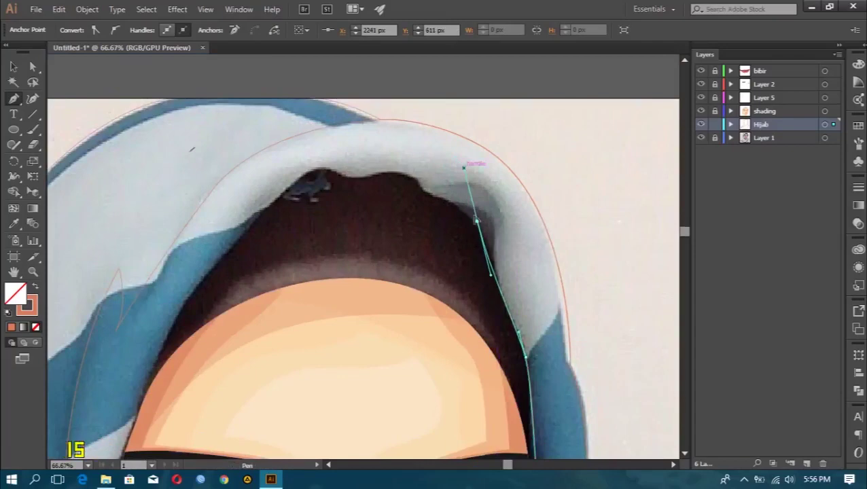
{"action": "left_click", "coordinate": [279, 198]}
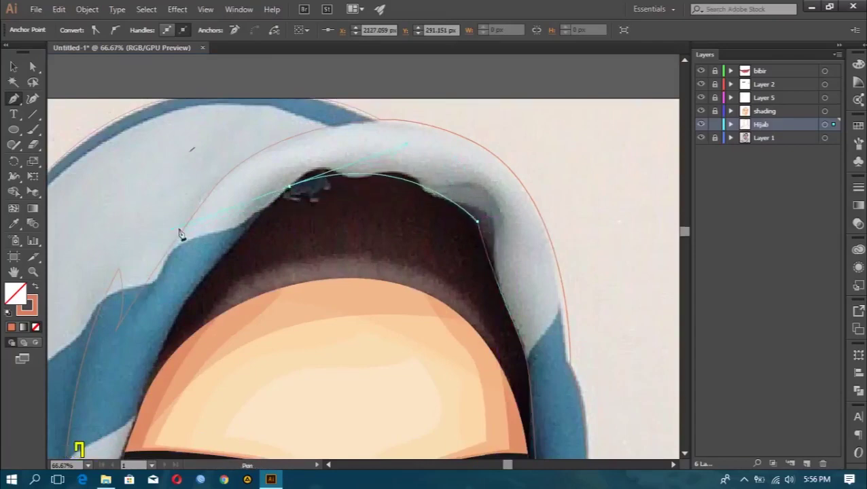
Step: Close the hair outline along the left inner edge and stop drawing
{"action": "scroll", "coordinate": [265, 222], "scroll_direction": "down", "scroll_amount": 5}
{"action": "scroll", "coordinate": [265, 222], "scroll_direction": "down", "scroll_amount": 1}
{"action": "scroll", "coordinate": [230, 289], "scroll_direction": "down", "scroll_amount": 3}
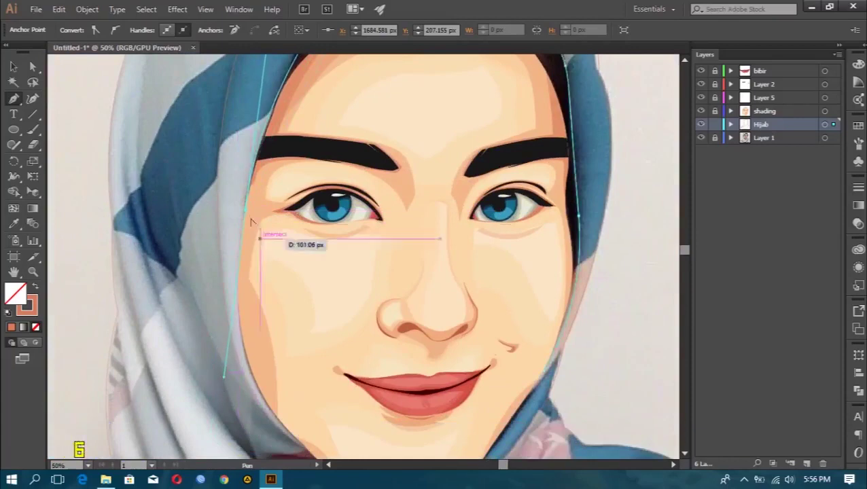
{"action": "scroll", "coordinate": [382, 300], "scroll_direction": "right", "scroll_amount": 4}
{"action": "scroll", "coordinate": [420, 284], "scroll_direction": "down", "scroll_amount": 3}
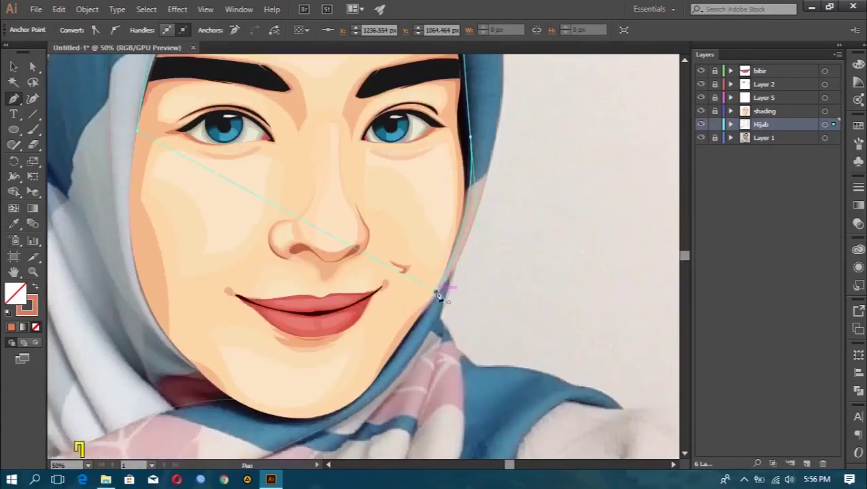
{"action": "scroll", "coordinate": [427, 322], "scroll_direction": "up", "scroll_amount": 4}
{"action": "scroll", "coordinate": [428, 322], "scroll_direction": "up", "scroll_amount": 2}
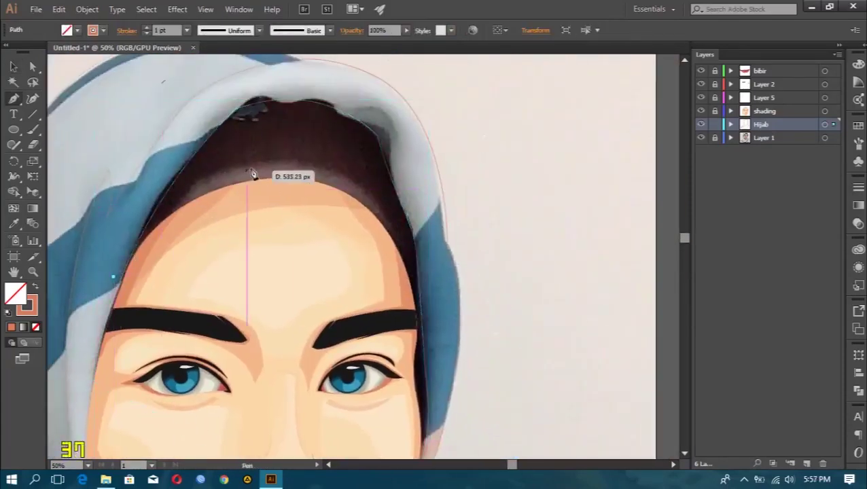
{"action": "left_click_drag", "start_coordinate": [442, 351], "coordinate": [462, 436]}
{"action": "scroll", "coordinate": [462, 436], "scroll_direction": "down", "scroll_amount": 1}
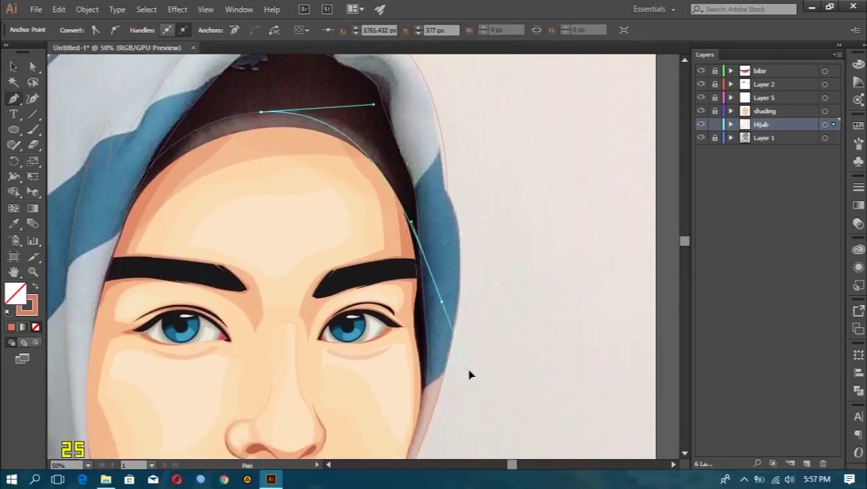
{"action": "scroll", "coordinate": [469, 295], "scroll_direction": "up", "scroll_amount": 1}
{"action": "scroll", "coordinate": [484, 323], "scroll_direction": "down", "scroll_amount": 2}
{"action": "scroll", "coordinate": [484, 322], "scroll_direction": "left", "scroll_amount": 1}
{"action": "scroll", "coordinate": [408, 407], "scroll_direction": "down", "scroll_amount": 1}
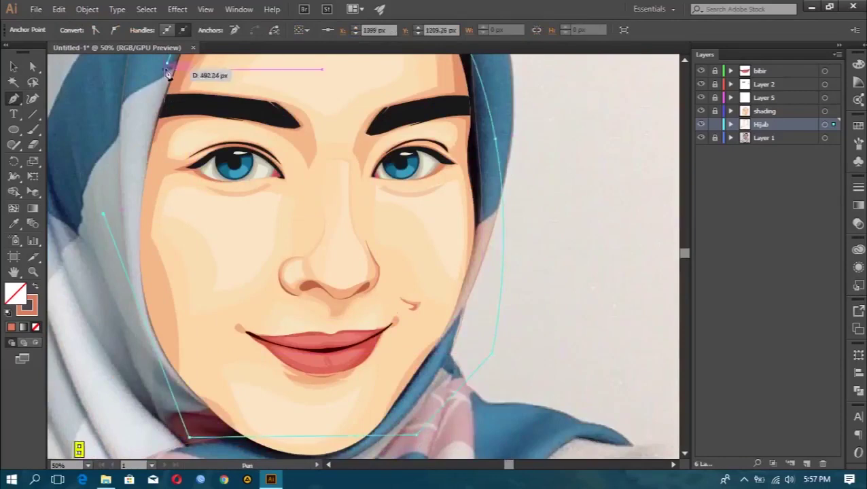
{"action": "scroll", "coordinate": [231, 92], "scroll_direction": "up", "scroll_amount": 3}
{"action": "key", "text": "ctrl"}
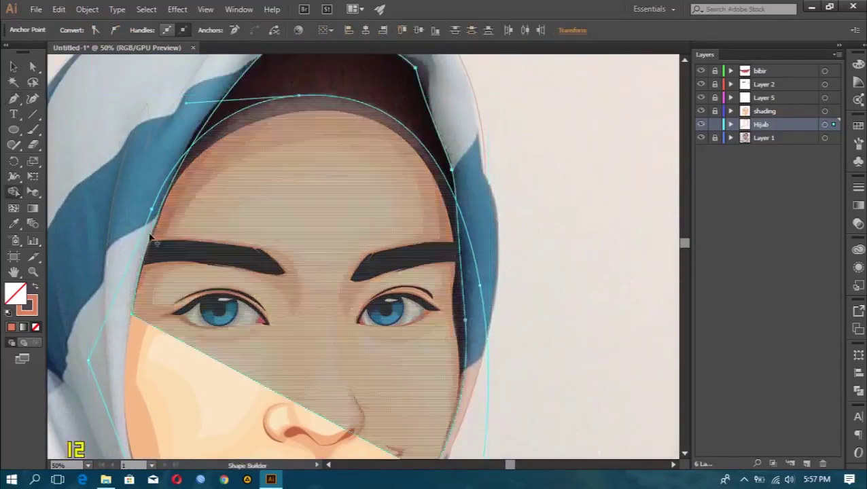
Step: Fill the new hair outline with a colour sampled from the artwork using the Eyedropper
{"action": "left_click", "coordinate": [135, 184], "text": "ctrl"}
{"action": "left_click", "coordinate": [297, 140]}
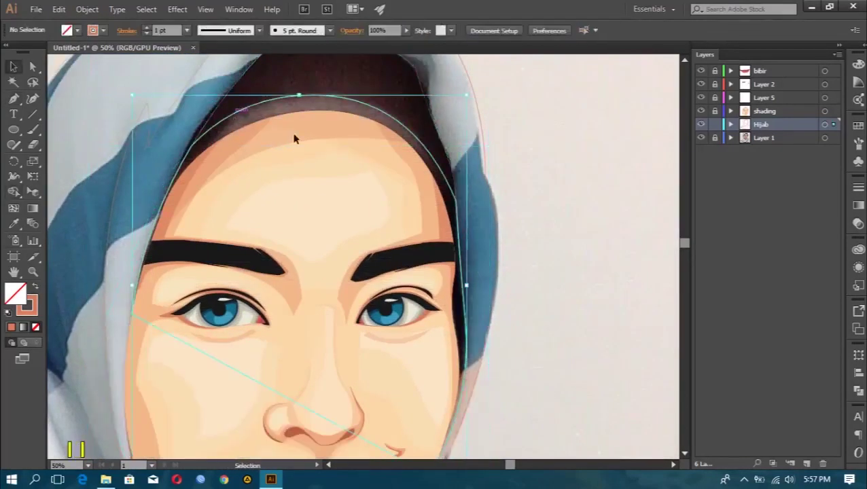
{"action": "key", "text": "i"}
{"action": "left_click", "coordinate": [316, 105]}
{"action": "scroll", "coordinate": [317, 120], "scroll_direction": "up", "scroll_amount": 2}
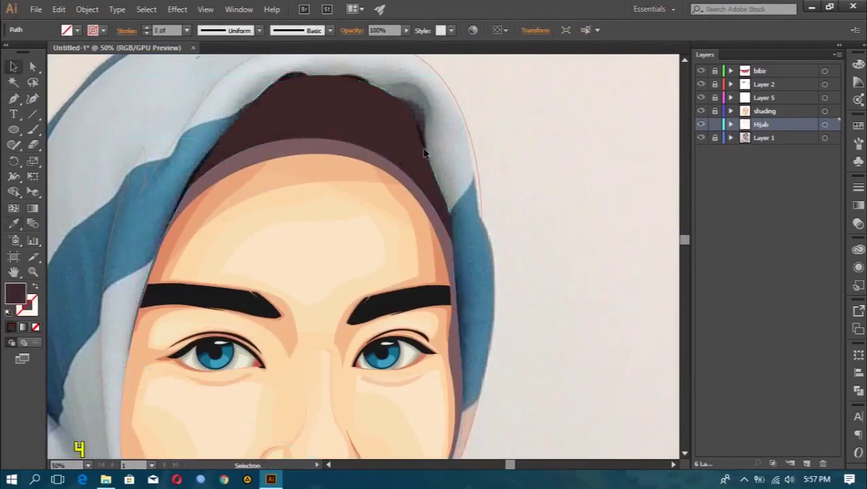
Step: Fill the hair shape under the hijab with dark brown 3E2628
{"action": "key", "text": "v"}
{"action": "left_click", "coordinate": [362, 161]}
{"action": "left_click", "coordinate": [310, 256]}
{"action": "double_click", "coordinate": [15, 293]}
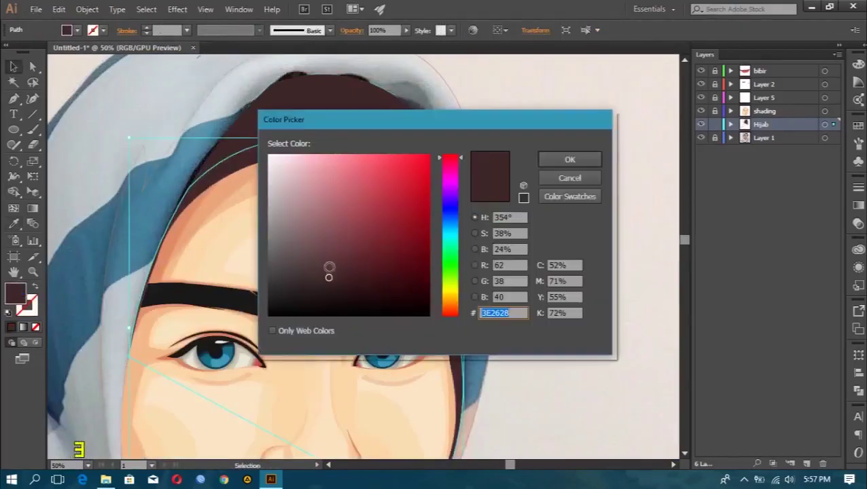
{"action": "left_click", "coordinate": [570, 159]}
Step: Fill the hairline band with the slightly lighter brown 493430, then bring the chin into view
{"action": "key", "text": "ctrl+0"}
{"action": "scroll", "coordinate": [271, 193], "scroll_direction": "up", "scroll_amount": 3}
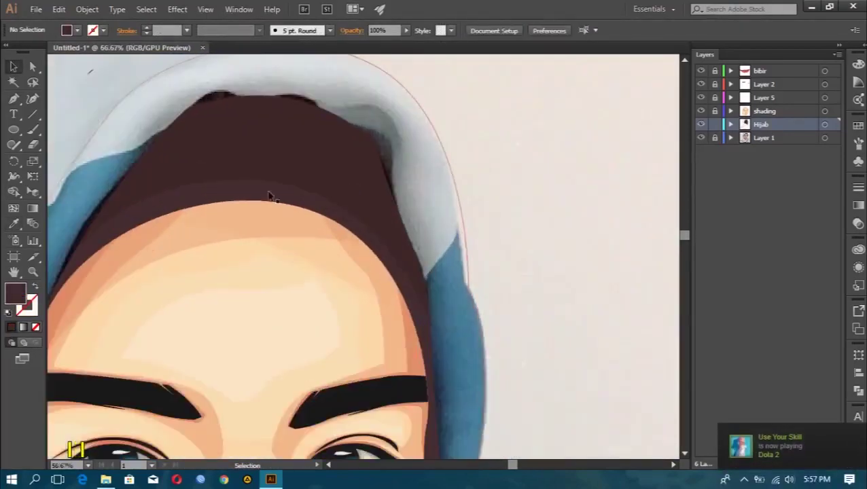
{"action": "double_click", "coordinate": [15, 293]}
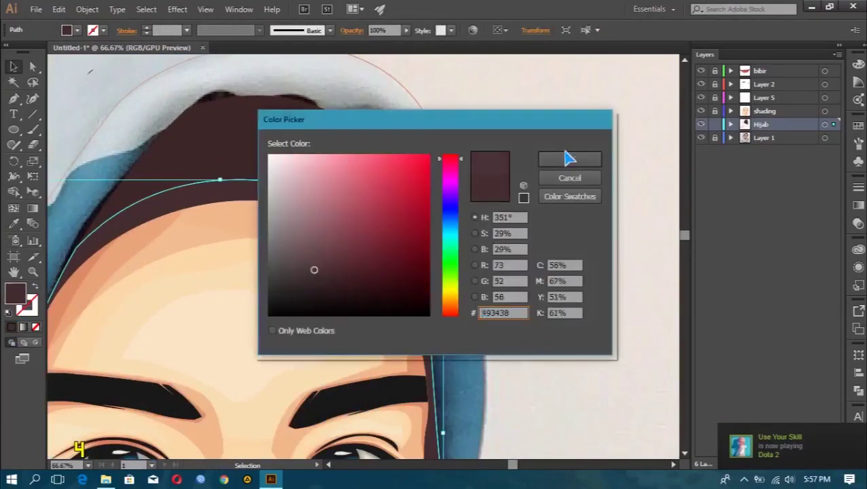
{"action": "left_click", "coordinate": [570, 159]}
{"action": "scroll", "coordinate": [507, 136], "scroll_direction": "down", "scroll_amount": 2}
{"action": "scroll", "coordinate": [467, 143], "scroll_direction": "down", "scroll_amount": 1}
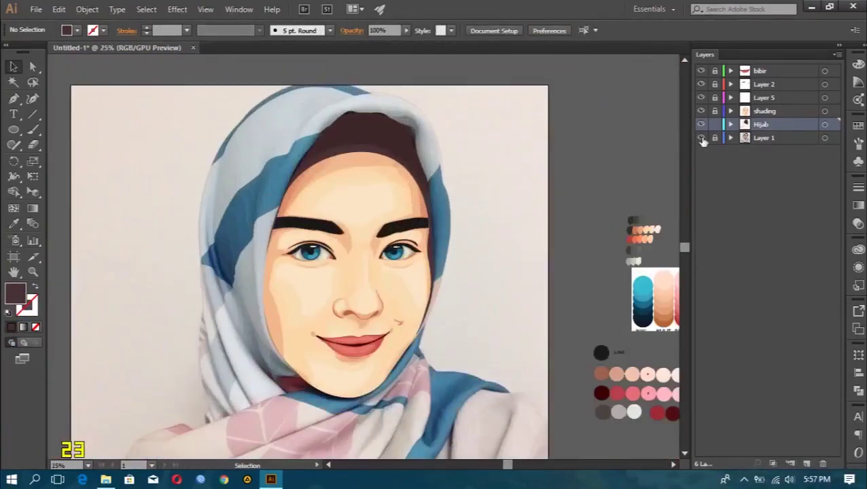
{"action": "key", "text": "ctrl+plus"}
{"action": "left_click_drag", "start_coordinate": [527, 151], "coordinate": [498, 137]}
Step: Trace the front scarf fold with Pen anchors from the neck edge past the chin
{"action": "key", "text": "p"}
{"action": "scroll", "coordinate": [237, 141], "scroll_direction": "up", "scroll_amount": 1}
{"action": "scroll", "coordinate": [237, 142], "scroll_direction": "down", "scroll_amount": 1}
{"action": "scroll", "coordinate": [232, 174], "scroll_direction": "up", "scroll_amount": 1}
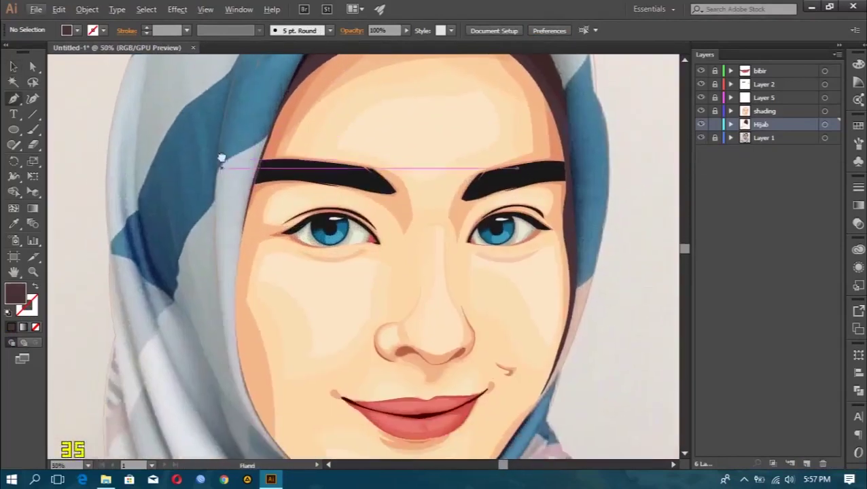
{"action": "scroll", "coordinate": [229, 169], "scroll_direction": "down", "scroll_amount": 1}
{"action": "scroll", "coordinate": [96, 219], "scroll_direction": "up", "scroll_amount": 2}
{"action": "scroll", "coordinate": [227, 275], "scroll_direction": "down", "scroll_amount": 1}
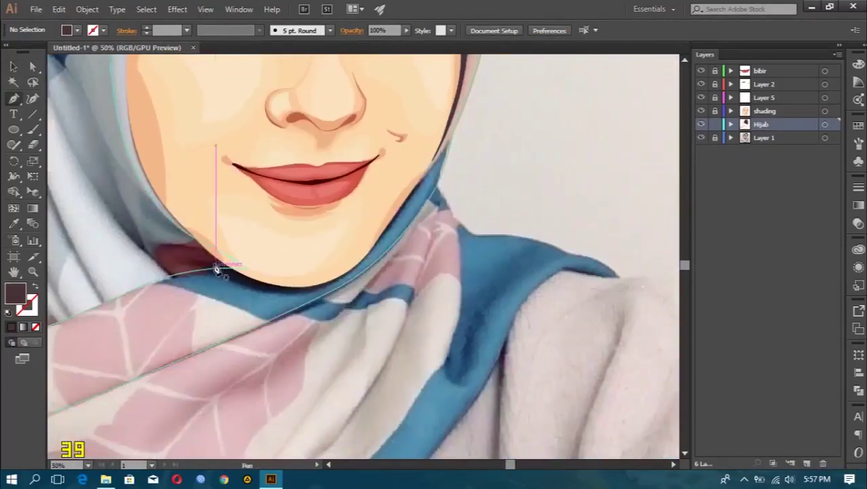
{"action": "left_click_drag", "start_coordinate": [427, 178], "coordinate": [498, 123]}
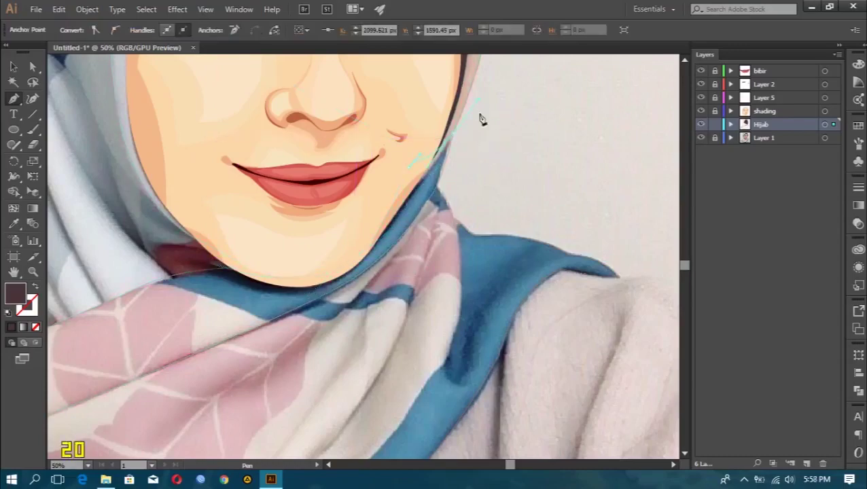
{"action": "scroll", "coordinate": [480, 120], "scroll_direction": "down", "scroll_amount": 2}
{"action": "left_click_drag", "start_coordinate": [174, 340], "coordinate": [135, 386]}
{"action": "left_click", "coordinate": [184, 249]}
{"action": "scroll", "coordinate": [494, 294], "scroll_direction": "up", "scroll_amount": 3}
{"action": "left_click_drag", "start_coordinate": [494, 292], "coordinate": [617, 341]}
{"action": "scroll", "coordinate": [304, 296], "scroll_direction": "down", "scroll_amount": 3}
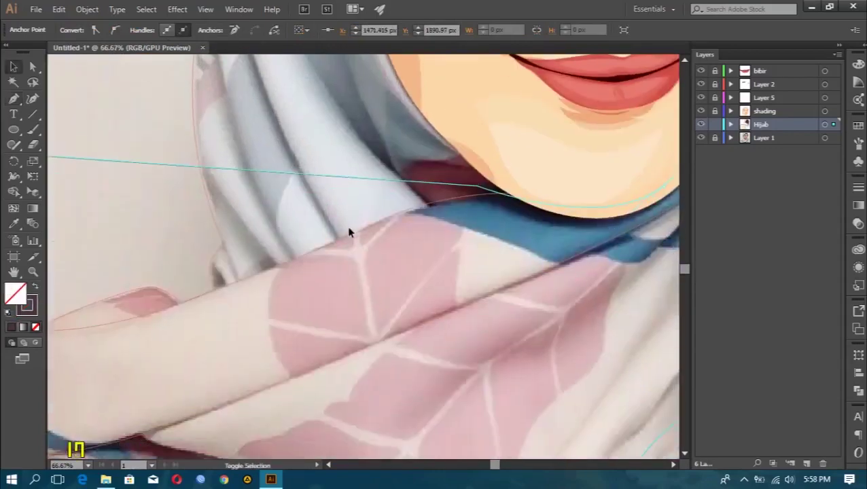
Step: Select and deselect the scarf fold outline to check its shape, then pan to the lower fold
{"action": "key", "text": "v"}
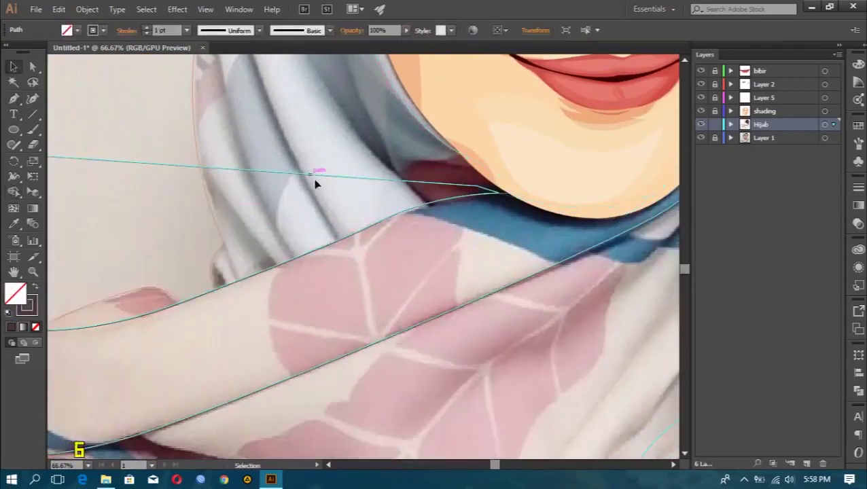
{"action": "left_click", "coordinate": [316, 180]}
{"action": "scroll", "coordinate": [469, 286], "scroll_direction": "down", "scroll_amount": 1}
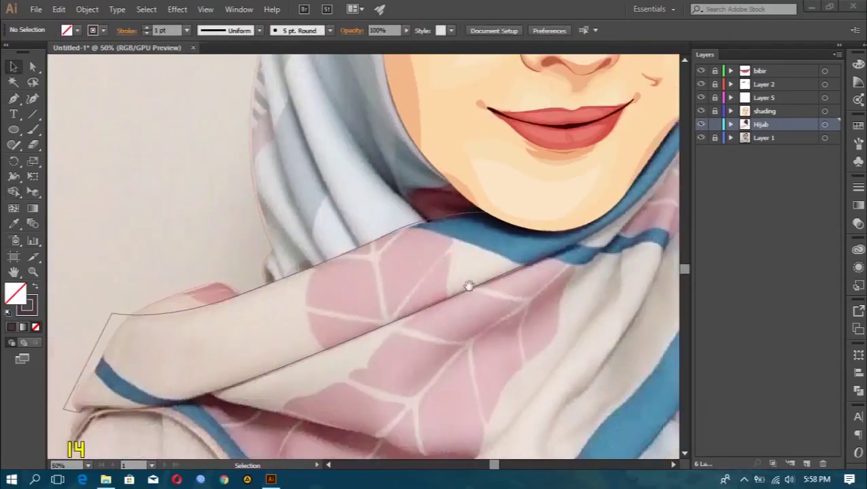
{"action": "left_click", "coordinate": [136, 314]}
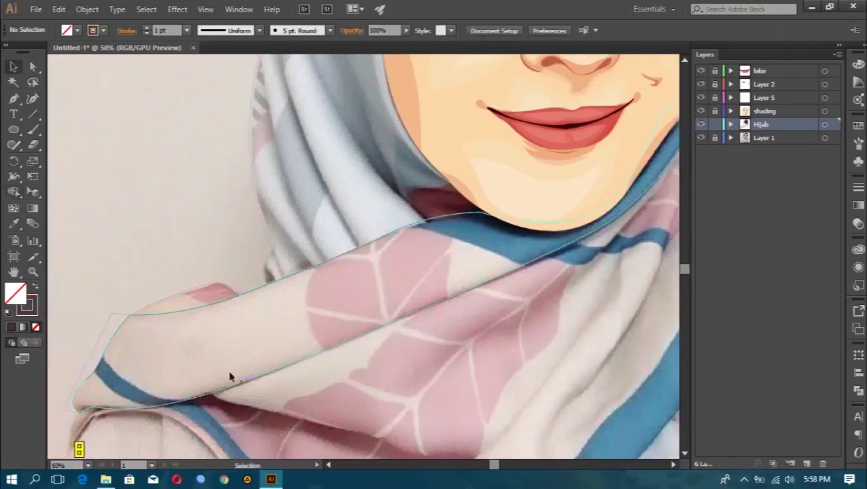
{"action": "left_click", "coordinate": [122, 314]}
{"action": "left_click", "coordinate": [115, 314]}
{"action": "left_click", "coordinate": [118, 316]}
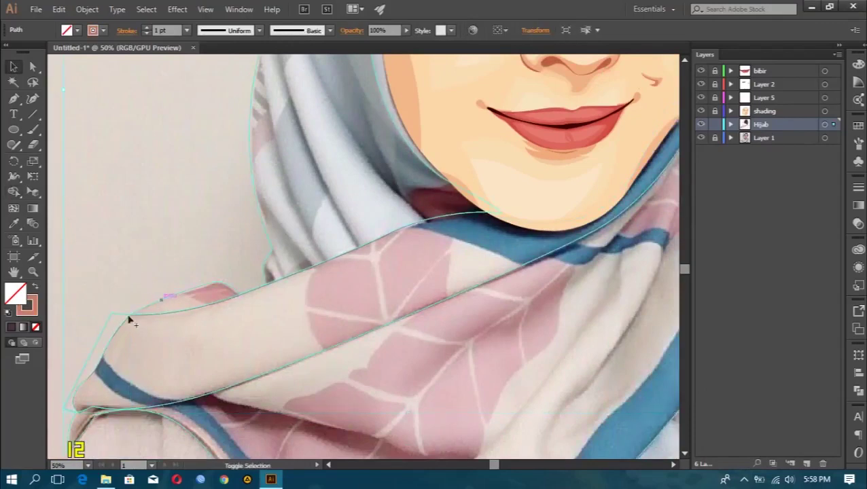
{"action": "left_click", "coordinate": [121, 271]}
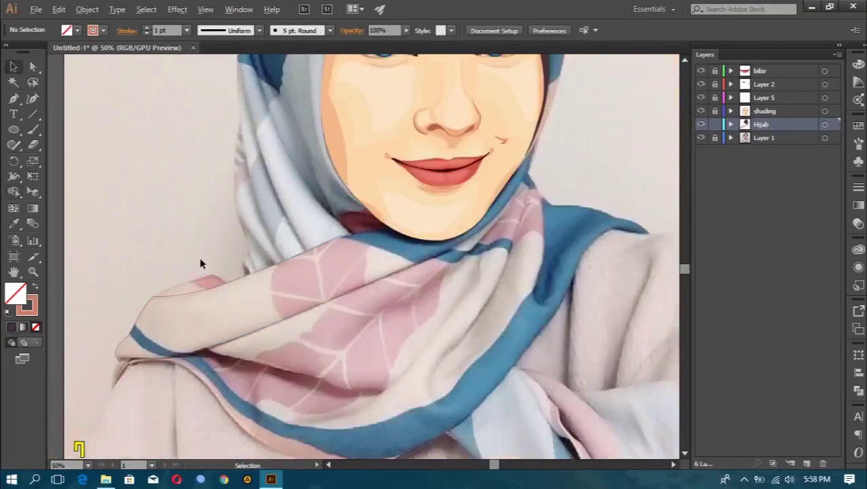
{"action": "scroll", "coordinate": [201, 263], "scroll_direction": "up", "scroll_amount": 3}
{"action": "scroll", "coordinate": [406, 274], "scroll_direction": "down", "scroll_amount": 1}
{"action": "scroll", "coordinate": [465, 205], "scroll_direction": "down", "scroll_amount": 2}
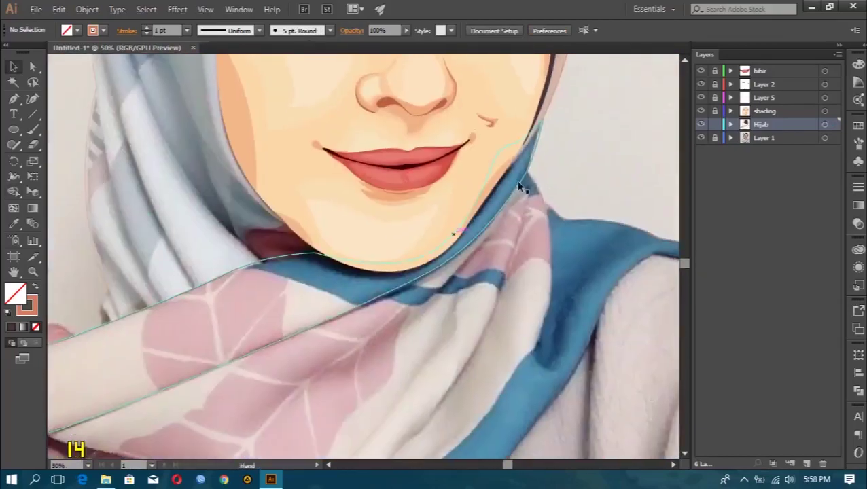
{"action": "scroll", "coordinate": [86, 263], "scroll_direction": "down", "scroll_amount": 2}
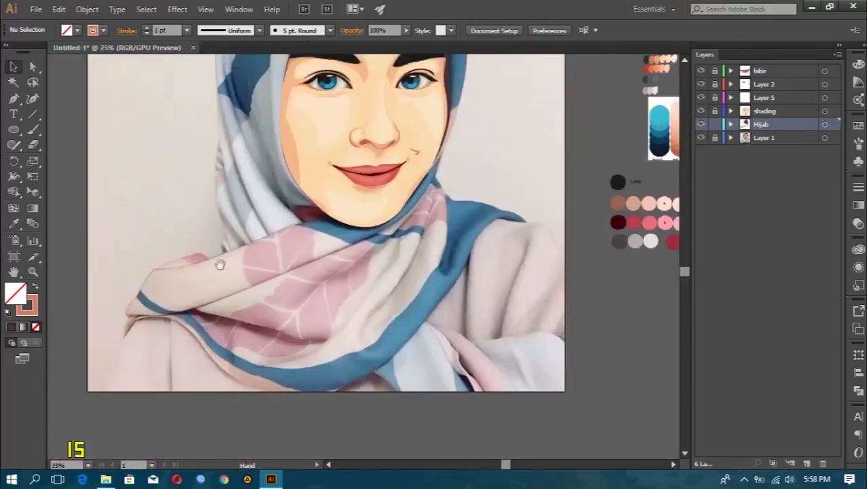
{"action": "scroll", "coordinate": [185, 271], "scroll_direction": "up", "scroll_amount": 3}
{"action": "scroll", "coordinate": [194, 226], "scroll_direction": "up", "scroll_amount": 2}
{"action": "mouse_move", "coordinate": [212, 226]}
{"action": "left_mouse_down"}
{"action": "mouse_move", "coordinate": [170, 276]}
{"action": "mouse_move", "coordinate": [155, 252]}
{"action": "mouse_move", "coordinate": [252, 242]}
{"action": "mouse_move", "coordinate": [146, 203]}
{"action": "left_mouse_up"}
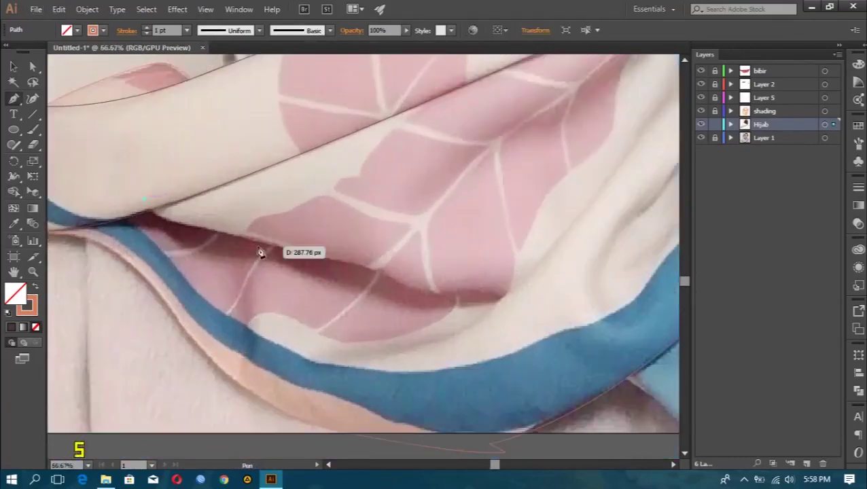
Step: Add the last anchor on the lower pink scarf fold curve, end the path, and pan to the lips
{"action": "left_click", "coordinate": [422, 296]}
{"action": "scroll", "coordinate": [516, 294], "scroll_direction": "down", "scroll_amount": 2}
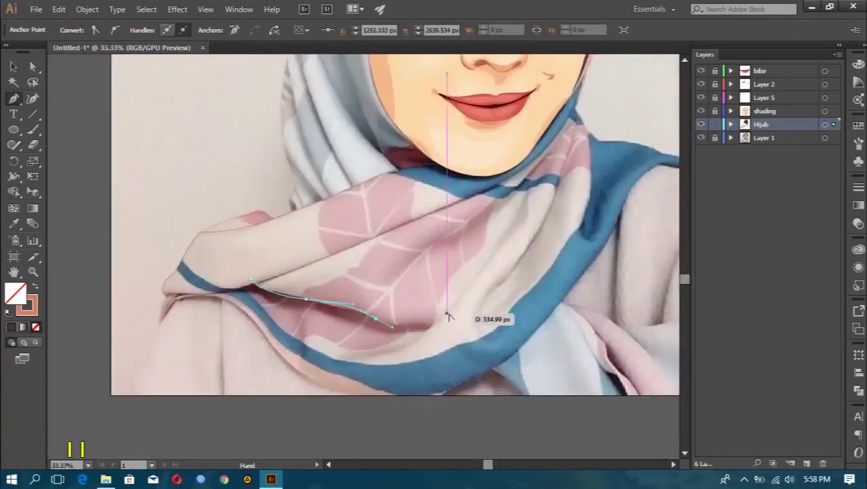
{"action": "scroll", "coordinate": [449, 310], "scroll_direction": "up", "scroll_amount": 1}
{"action": "scroll", "coordinate": [448, 310], "scroll_direction": "down", "scroll_amount": 1}
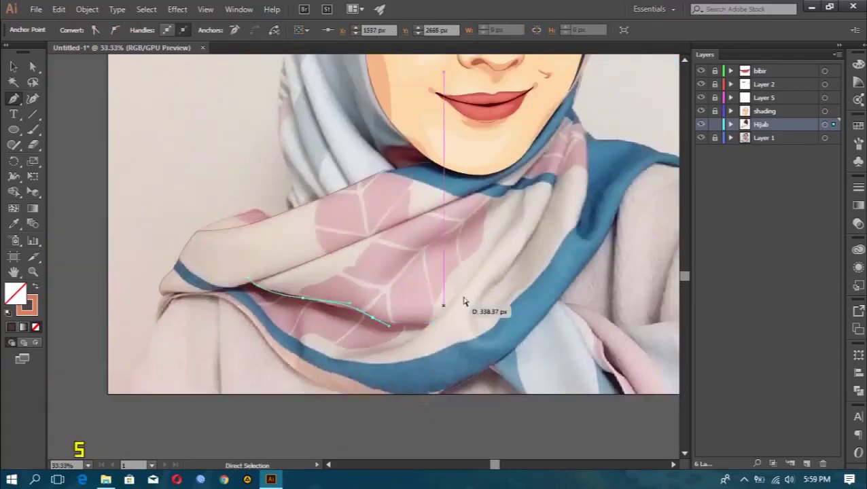
{"action": "key", "text": "Escape"}
{"action": "scroll", "coordinate": [522, 201], "scroll_direction": "down", "scroll_amount": 1}
{"action": "scroll", "coordinate": [490, 219], "scroll_direction": "up", "scroll_amount": 2}
{"action": "scroll", "coordinate": [476, 203], "scroll_direction": "down", "scroll_amount": 3}
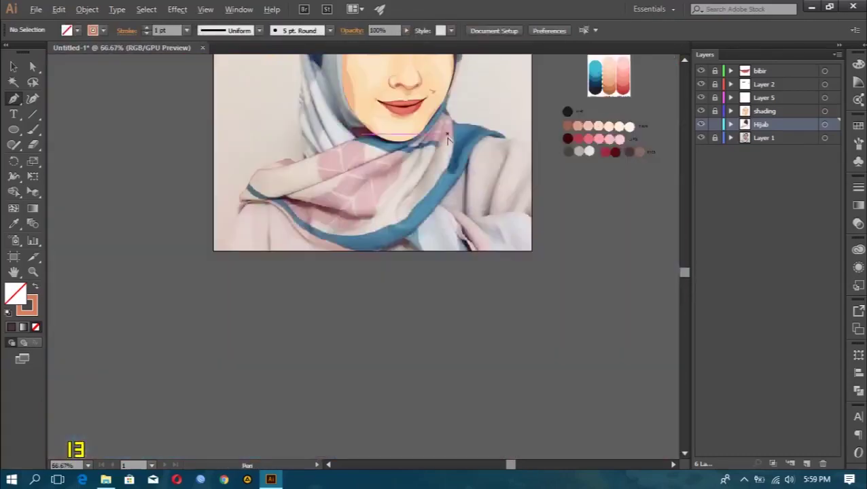
{"action": "scroll", "coordinate": [412, 182], "scroll_direction": "up", "scroll_amount": 3}
{"action": "scroll", "coordinate": [413, 182], "scroll_direction": "down", "scroll_amount": 1}
{"action": "left_click_drag", "start_coordinate": [102, 295], "coordinate": [315, 251]}
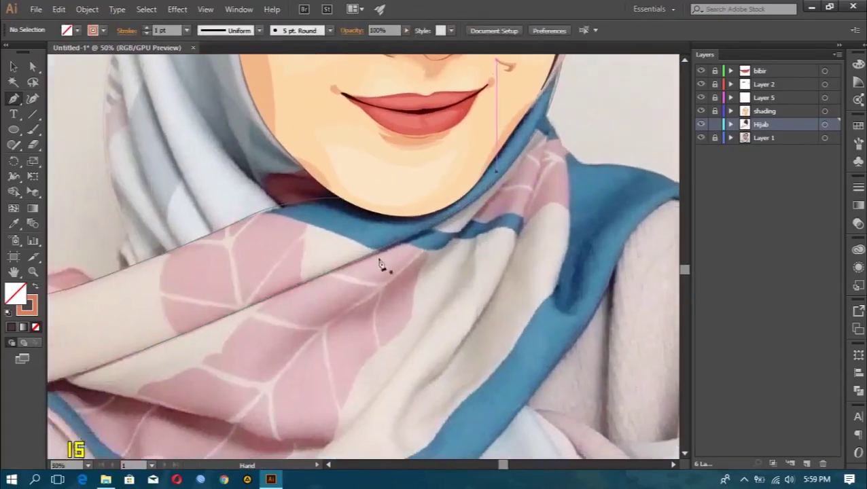
{"action": "scroll", "coordinate": [238, 336], "scroll_direction": "up", "scroll_amount": 2}
{"action": "scroll", "coordinate": [194, 237], "scroll_direction": "up", "scroll_amount": 1}
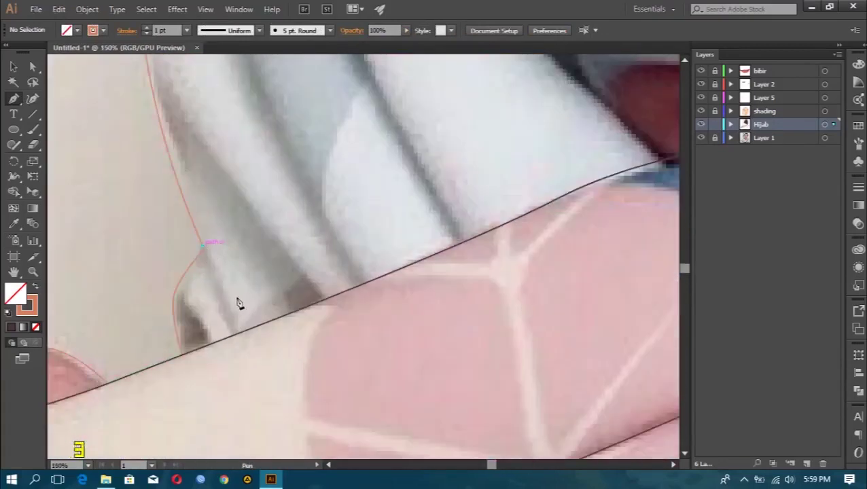
Step: Draw a path around the dark fold on the hijab's left side and shape it against the hijab outline
{"action": "left_click", "coordinate": [204, 251], "text": "ctrl"}
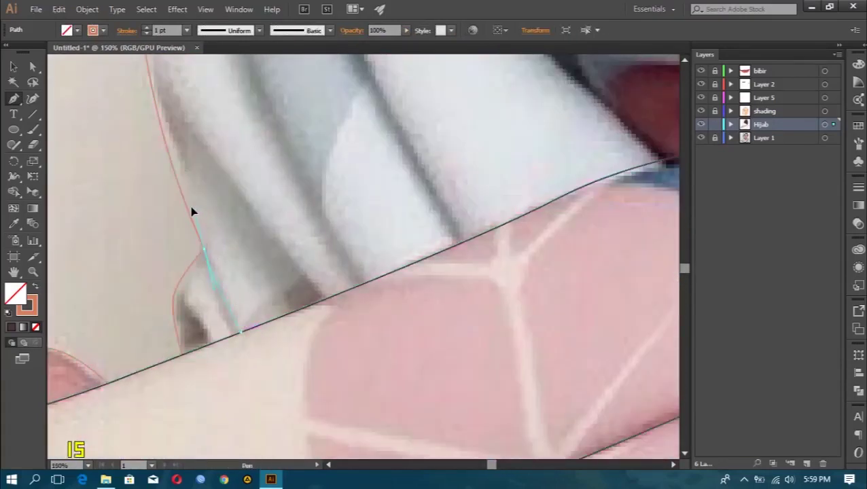
{"action": "left_click_drag", "start_coordinate": [248, 350], "coordinate": [245, 338]}
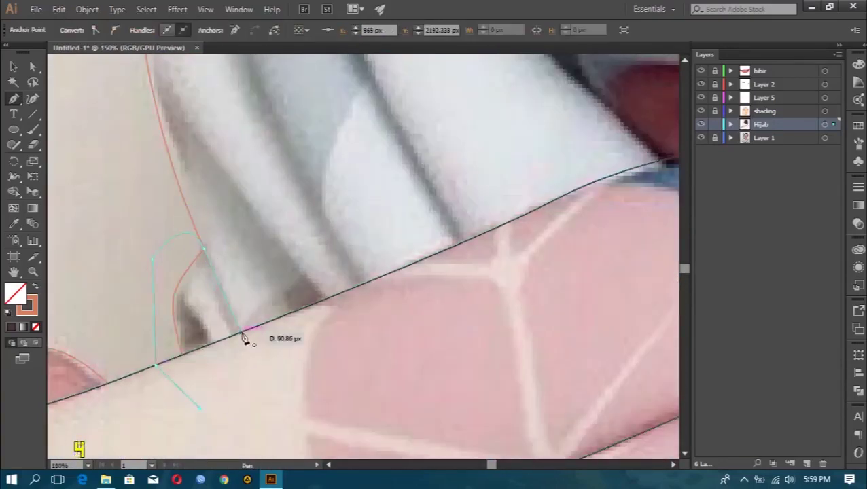
{"action": "left_click", "coordinate": [177, 305], "text": "ctrl"}
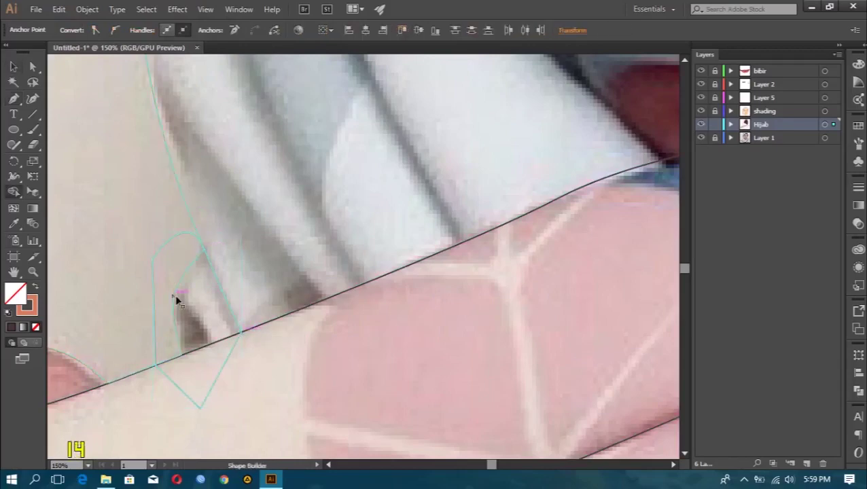
{"action": "left_click", "coordinate": [213, 358]}
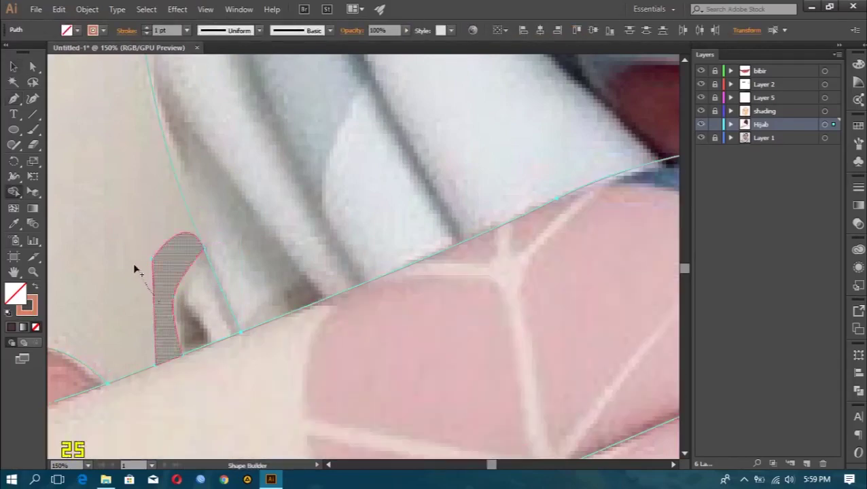
{"action": "key", "text": "p"}
{"action": "left_click_drag", "start_coordinate": [194, 276], "coordinate": [173, 271]}
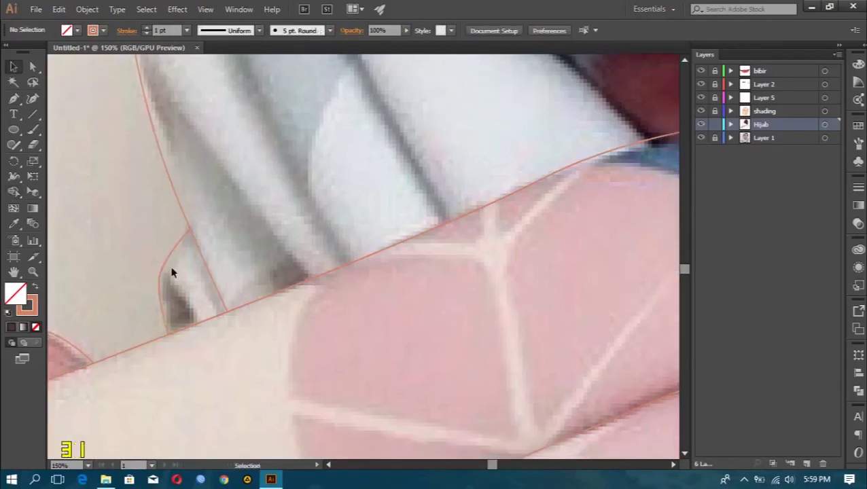
{"action": "key", "text": "ctrl+minus"}
Step: Pen-draw a new fold path from the hijab's outer edge down to the fold's lower end
{"action": "left_click", "coordinate": [144, 171]}
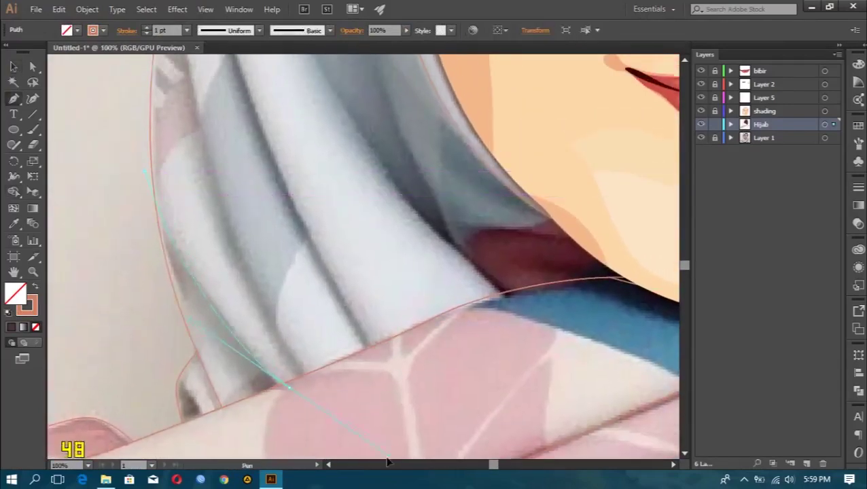
{"action": "left_click_drag", "start_coordinate": [393, 462], "coordinate": [377, 440]}
{"action": "key", "text": "v"}
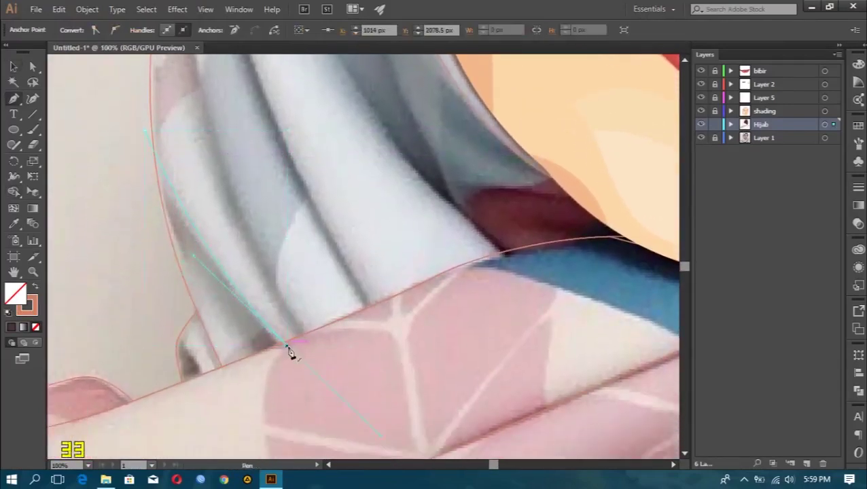
{"action": "left_click_drag", "start_coordinate": [189, 338], "coordinate": [223, 369]}
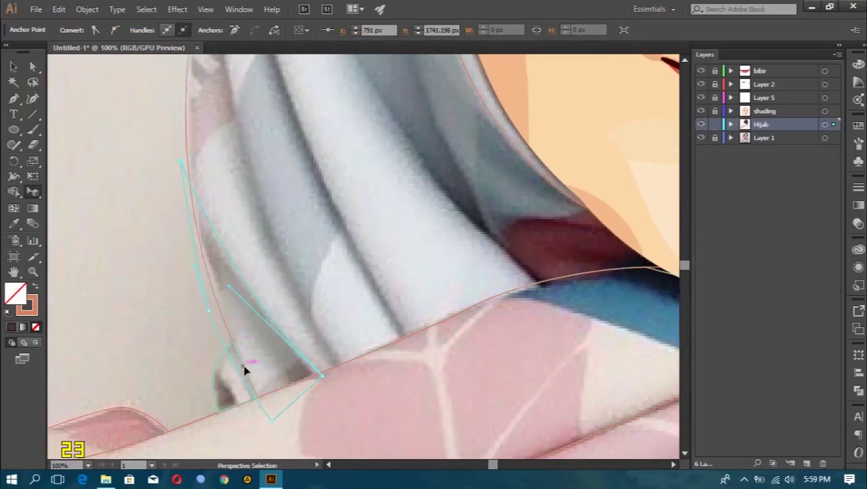
{"action": "key", "text": "Escape"}
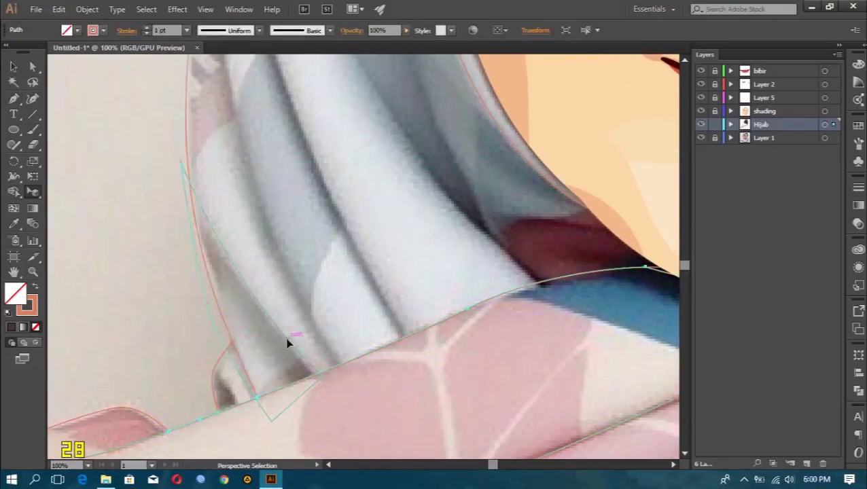
Step: Merge the hijab back shape and fold path into one left strip with Shape Builder, then inspect it
{"action": "left_click", "coordinate": [137, 279]}
{"action": "left_click", "coordinate": [239, 364]}
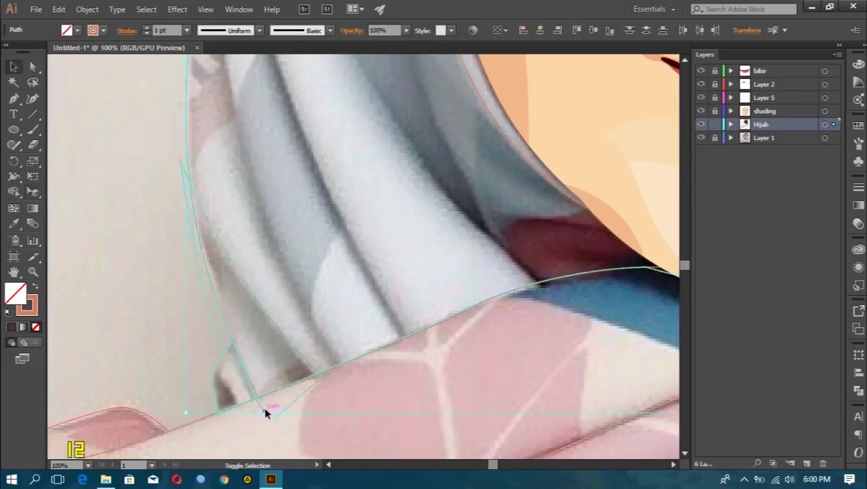
{"action": "left_click_drag", "start_coordinate": [274, 412], "coordinate": [160, 276]}
{"action": "key", "text": "v"}
{"action": "left_click", "coordinate": [207, 295]}
{"action": "double_click", "coordinate": [264, 282]}
{"action": "key", "text": "Escape"}
{"action": "scroll", "coordinate": [299, 291], "scroll_direction": "down", "scroll_amount": 1}
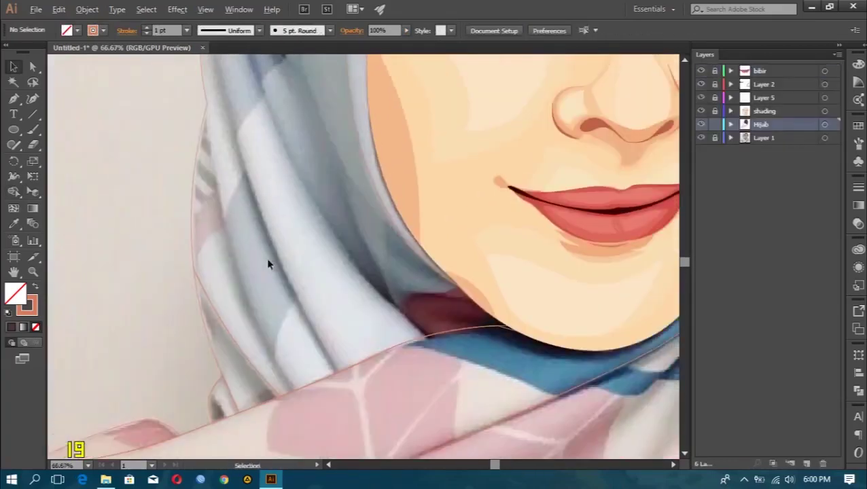
Step: Pen-draw a path from the hijab's left edge to where the fold meets the scarf
{"action": "scroll", "coordinate": [248, 198], "scroll_direction": "up", "scroll_amount": 1}
{"action": "scroll", "coordinate": [208, 158], "scroll_direction": "up", "scroll_amount": 1}
{"action": "left_click", "coordinate": [197, 136]}
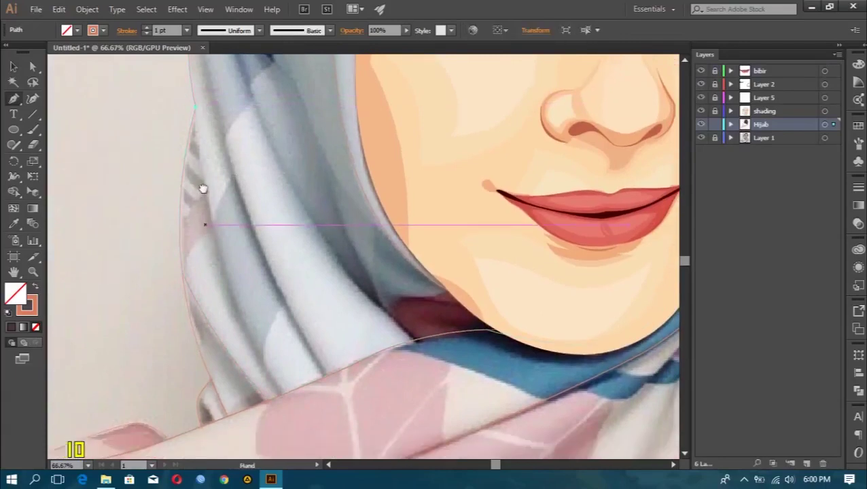
{"action": "scroll", "coordinate": [203, 188], "scroll_direction": "down", "scroll_amount": 3}
{"action": "left_click", "coordinate": [341, 438]}
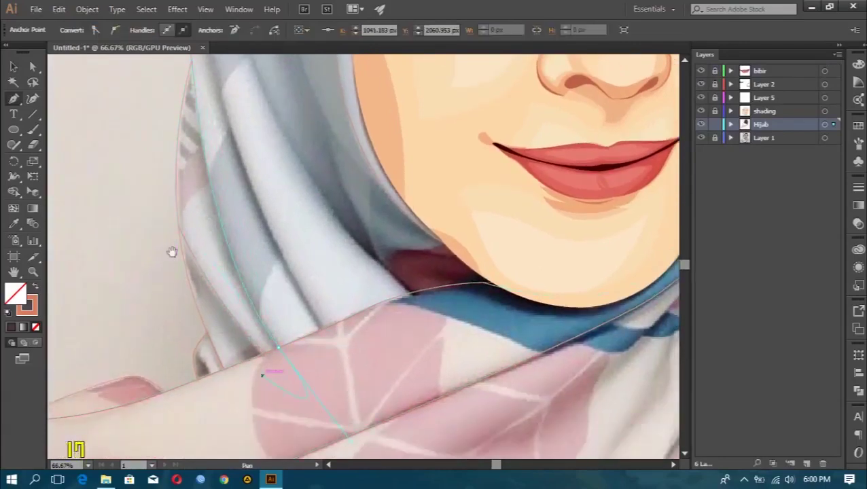
{"action": "scroll", "coordinate": [193, 190], "scroll_direction": "up", "scroll_amount": 2}
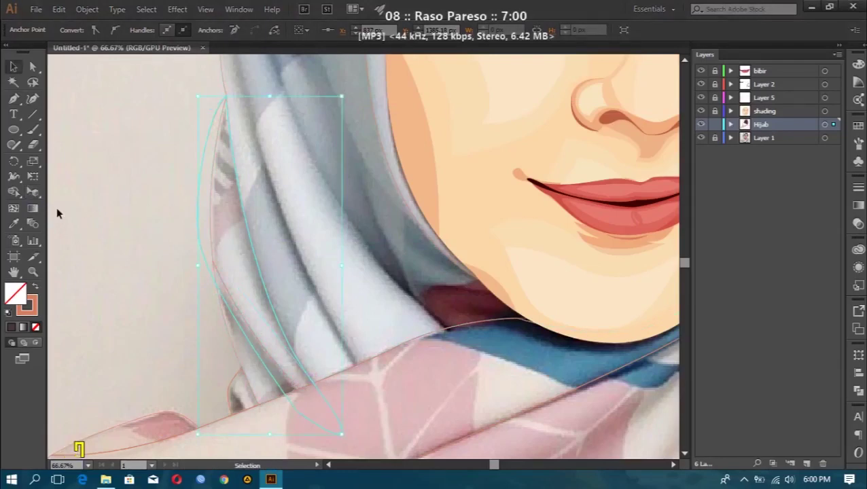
Step: Select all and use Shape Builder to form the fold strip along the hijab's side
{"action": "key", "text": "ctrl+a"}
{"action": "key", "text": "shift+m"}
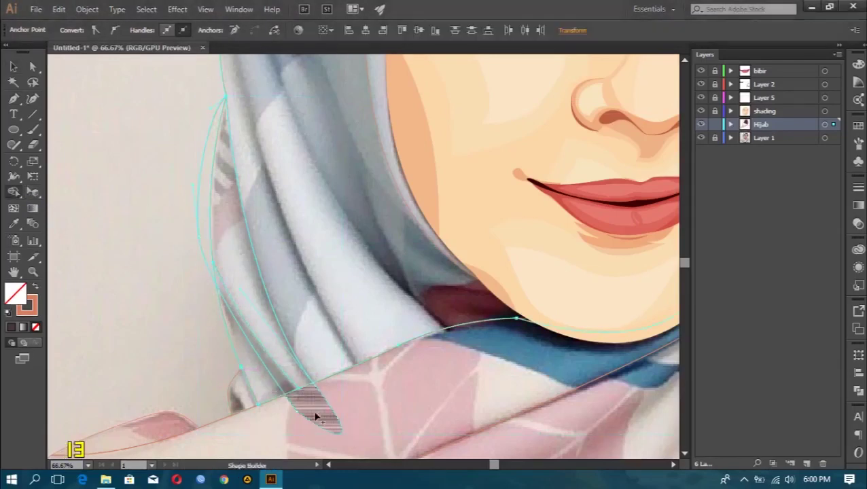
{"action": "left_click", "coordinate": [313, 336]}
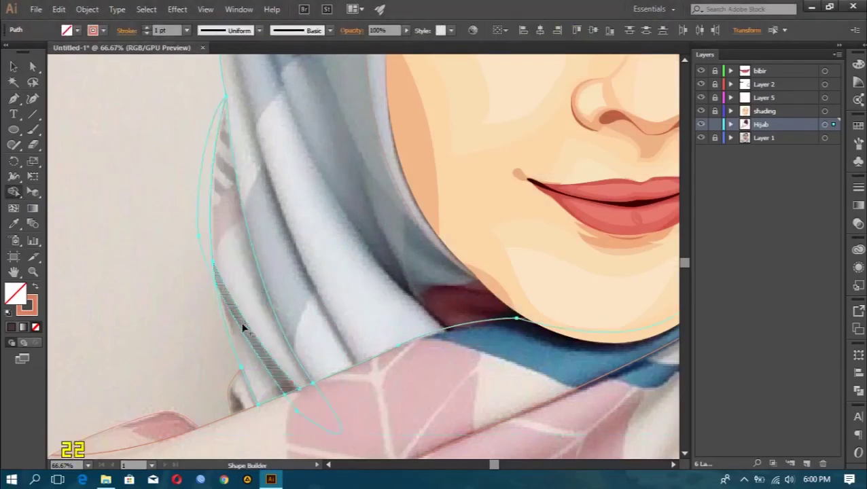
{"action": "left_click", "coordinate": [328, 426]}
{"action": "scroll", "coordinate": [328, 426], "scroll_direction": "down", "scroll_amount": 2}
{"action": "key", "text": "ctrl+shift+a"}
{"action": "key", "text": "v"}
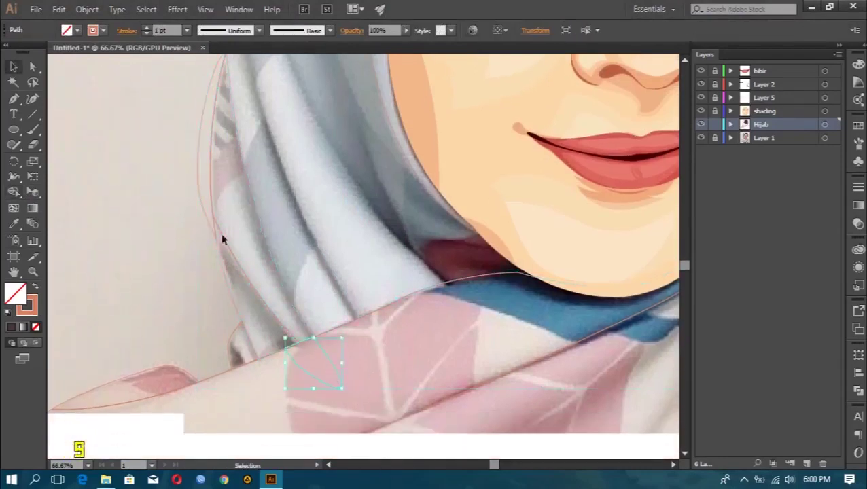
Step: Zoom out to the whole face and begin a new path at the hijab's outer edge
{"action": "key", "text": "ctrl+minus"}
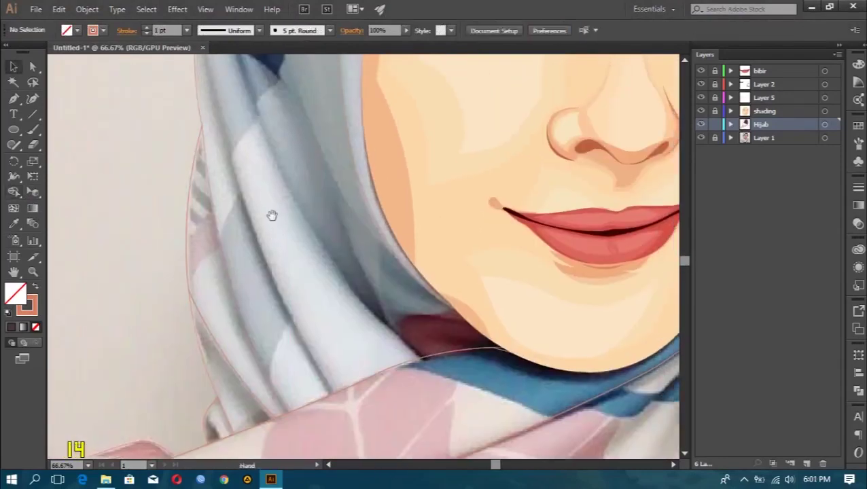
{"action": "key", "text": "ctrl+minus"}
{"action": "left_click_drag", "start_coordinate": [251, 238], "coordinate": [245, 247]}
{"action": "left_click_drag", "start_coordinate": [214, 199], "coordinate": [207, 163]}
{"action": "left_click", "coordinate": [230, 261]}
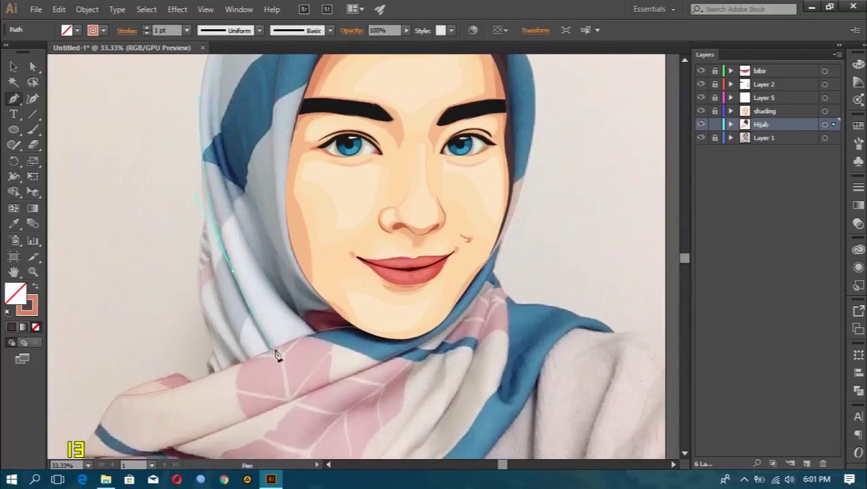
{"action": "key", "text": "ctrl+plus"}
{"action": "left_click", "coordinate": [256, 368]}
{"action": "scroll", "coordinate": [199, 286], "scroll_direction": "up", "scroll_amount": 3}
{"action": "key", "text": "ctrl+minus"}
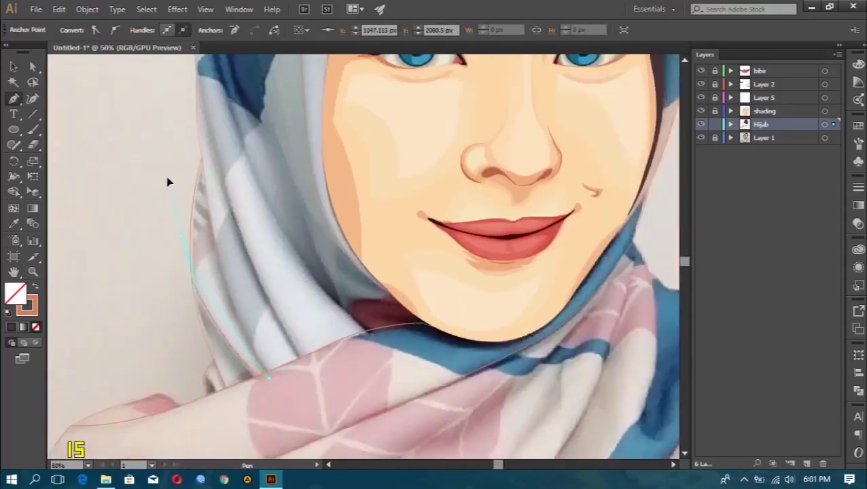
{"action": "scroll", "coordinate": [213, 110], "scroll_direction": "up", "scroll_amount": 2}
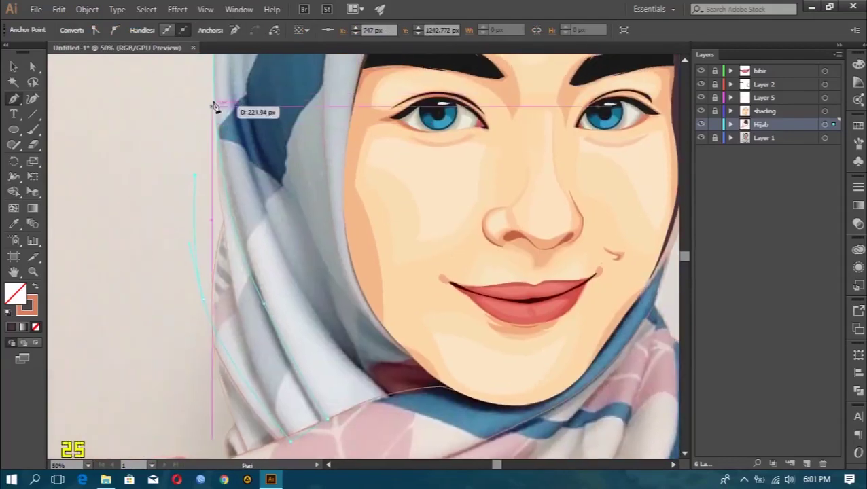
{"action": "scroll", "coordinate": [216, 177], "scroll_direction": "up", "scroll_amount": 3}
{"action": "left_click_drag", "start_coordinate": [237, 155], "coordinate": [233, 166]}
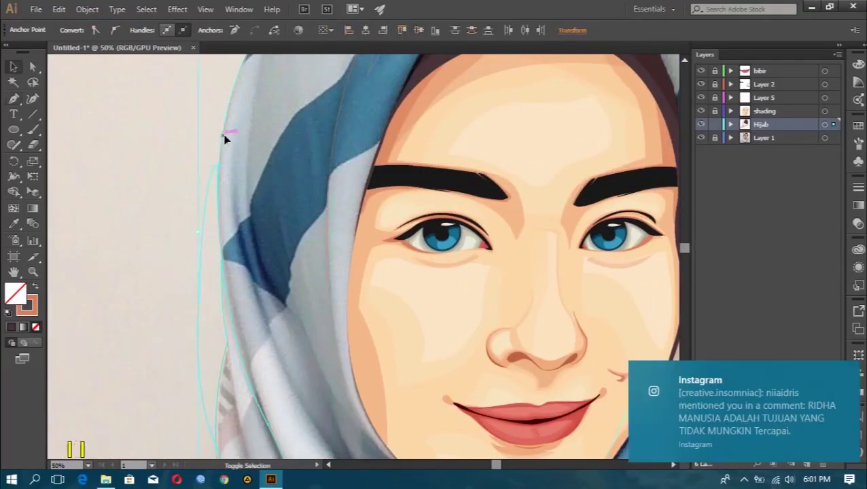
{"action": "scroll", "coordinate": [258, 221], "scroll_direction": "down", "scroll_amount": 1}
{"action": "scroll", "coordinate": [246, 242], "scroll_direction": "down", "scroll_amount": 3}
{"action": "scroll", "coordinate": [230, 215], "scroll_direction": "down", "scroll_amount": 2}
{"action": "scroll", "coordinate": [230, 215], "scroll_direction": "down", "scroll_amount": 2}
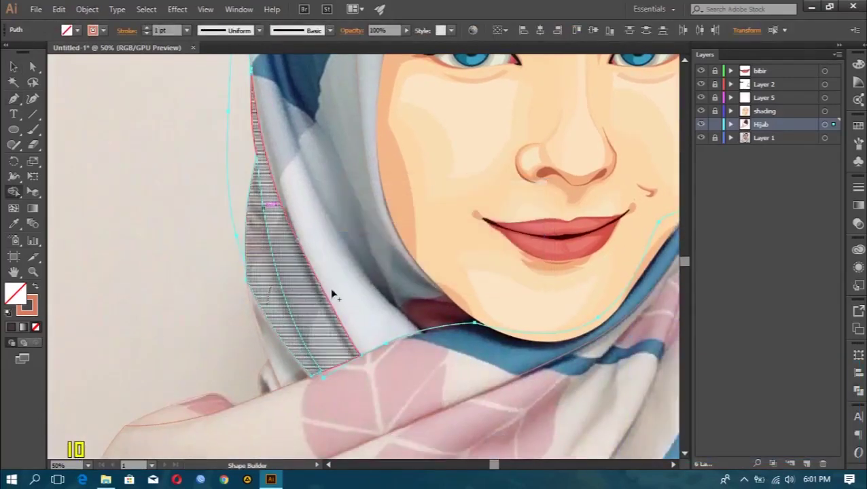
{"action": "left_click", "coordinate": [249, 208]}
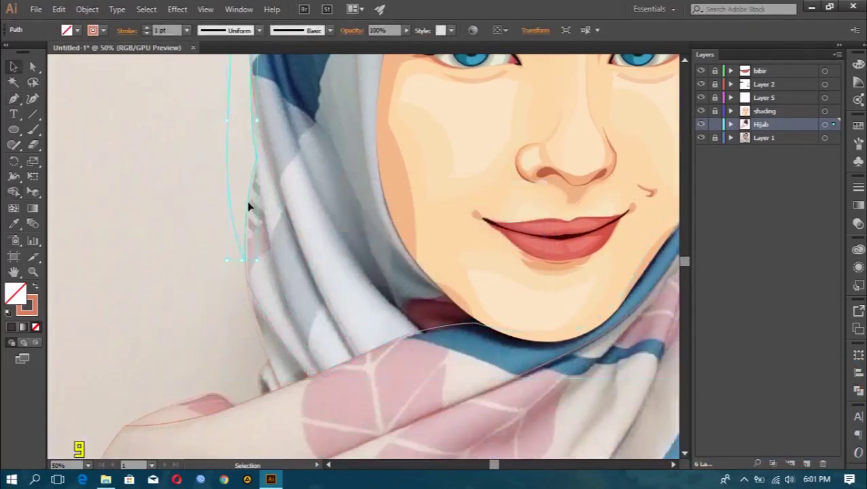
{"action": "left_click", "coordinate": [320, 318], "text": "shift"}
{"action": "key", "text": "shift+m"}
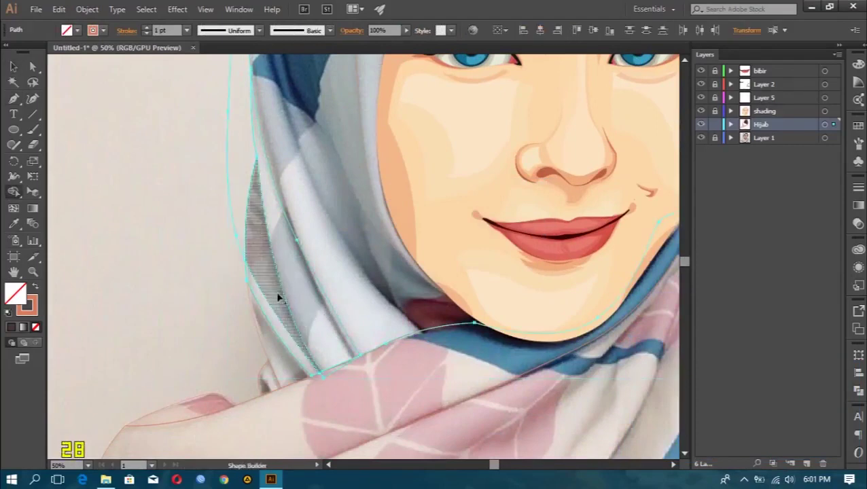
{"action": "key", "text": "v"}
{"action": "left_click", "coordinate": [233, 224]}
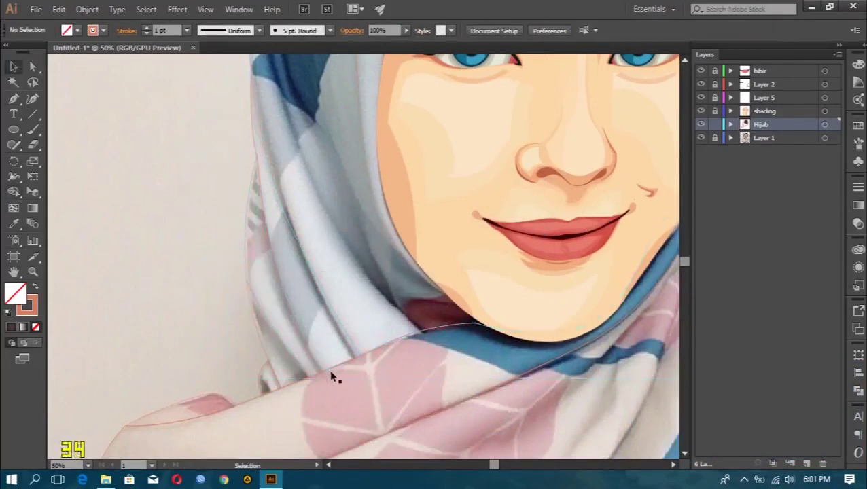
{"action": "scroll", "coordinate": [268, 195], "scroll_direction": "up", "scroll_amount": 2}
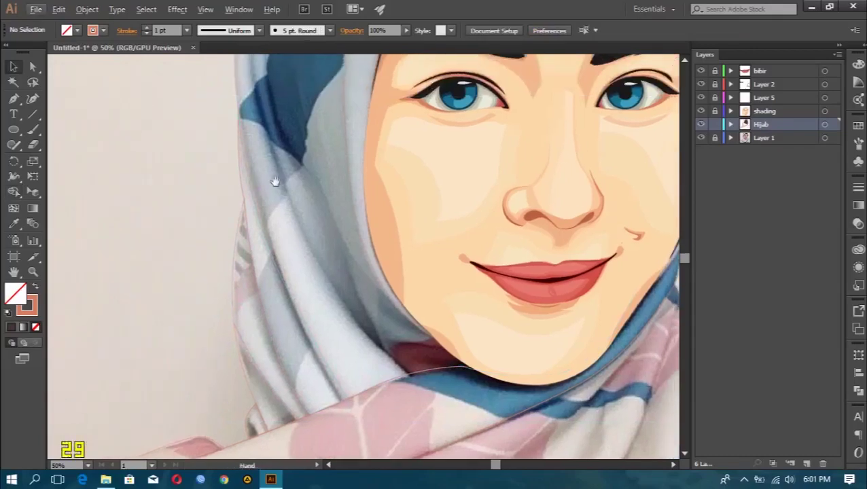
{"action": "scroll", "coordinate": [275, 181], "scroll_direction": "down", "scroll_amount": 2}
{"action": "scroll", "coordinate": [280, 219], "scroll_direction": "up", "scroll_amount": 2}
{"action": "scroll", "coordinate": [223, 229], "scroll_direction": "up", "scroll_amount": 2}
{"action": "scroll", "coordinate": [221, 256], "scroll_direction": "down", "scroll_amount": 2}
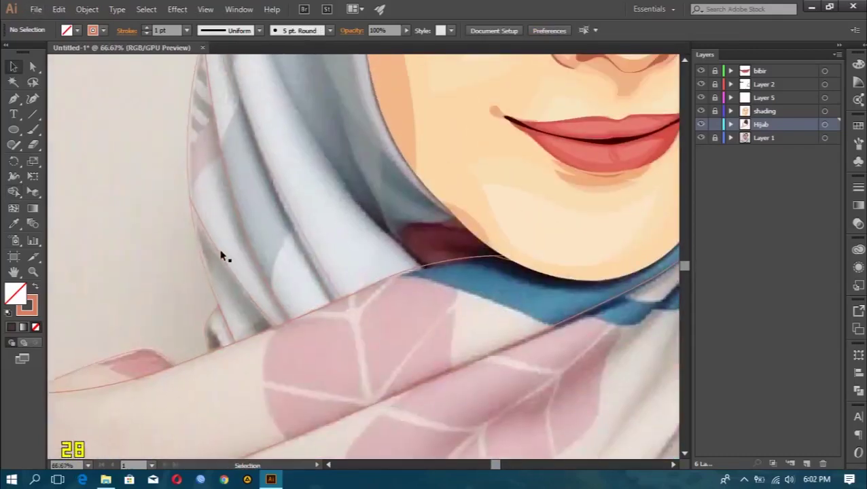
{"action": "scroll", "coordinate": [151, 248], "scroll_direction": "up", "scroll_amount": 2}
{"action": "scroll", "coordinate": [169, 257], "scroll_direction": "down", "scroll_amount": 1}
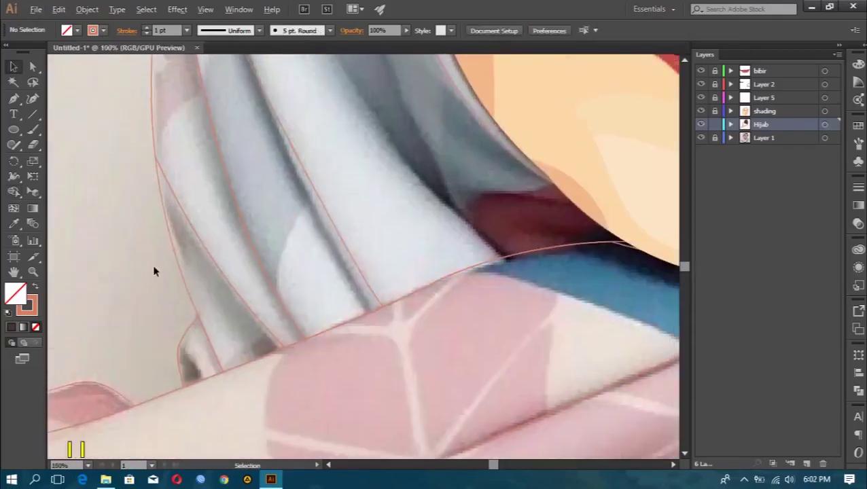
{"action": "scroll", "coordinate": [154, 271], "scroll_direction": "down", "scroll_amount": 2}
{"action": "scroll", "coordinate": [152, 258], "scroll_direction": "down", "scroll_amount": 1}
{"action": "scroll", "coordinate": [202, 290], "scroll_direction": "down", "scroll_amount": 1}
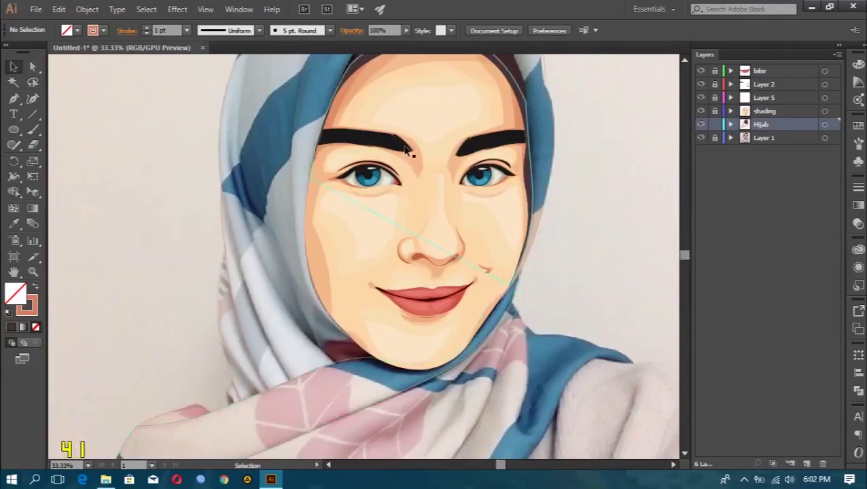
Step: Lock the Hijab layer, unlock the eyebrow layer, and give the left eyebrow a dark fill
{"action": "left_click", "coordinate": [715, 125]}
{"action": "scroll", "coordinate": [269, 172], "scroll_direction": "up", "scroll_amount": 3}
{"action": "left_click", "coordinate": [368, 258]}
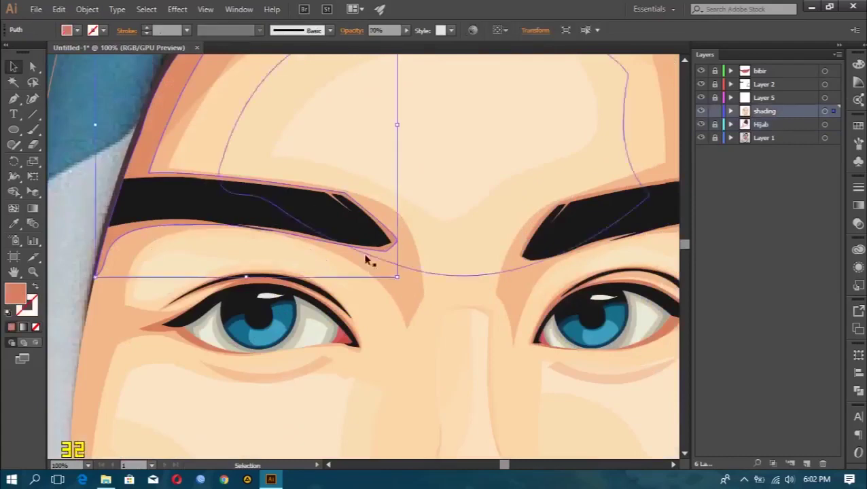
{"action": "left_click", "coordinate": [715, 84]}
{"action": "double_click", "coordinate": [15, 293]}
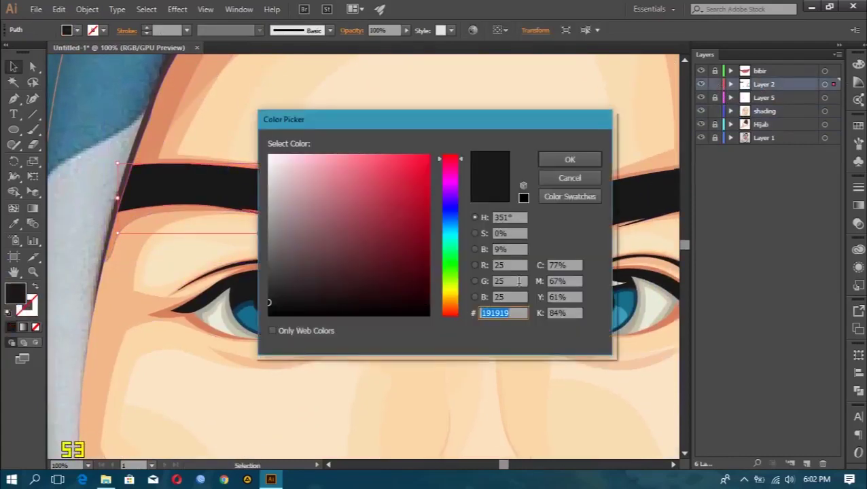
{"action": "left_click", "coordinate": [569, 161]}
Step: Apply a linear gradient to the left eyebrow, dark on the left and lighter toward the right
{"action": "left_click", "coordinate": [311, 204]}
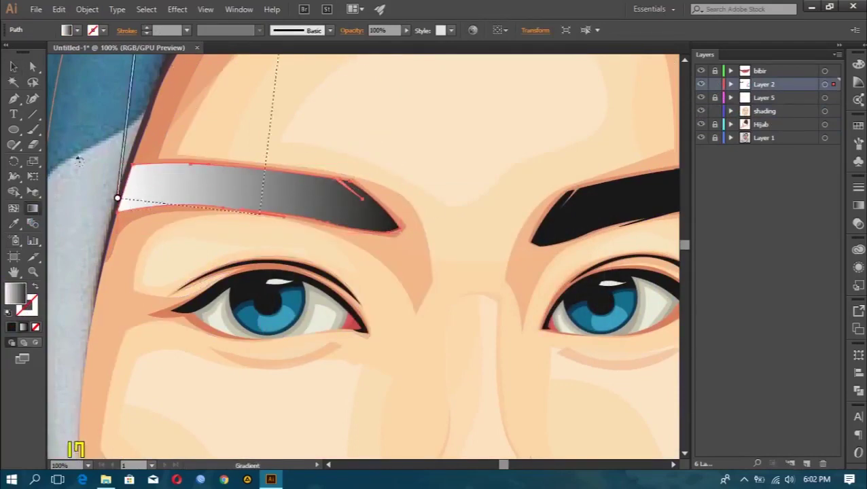
{"action": "left_click_drag", "start_coordinate": [113, 172], "coordinate": [392, 229]}
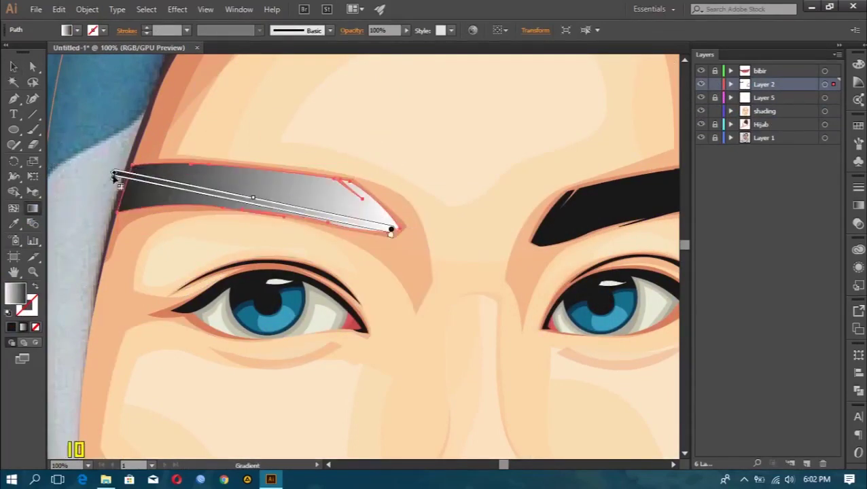
{"action": "left_click_drag", "start_coordinate": [272, 210], "coordinate": [263, 207]}
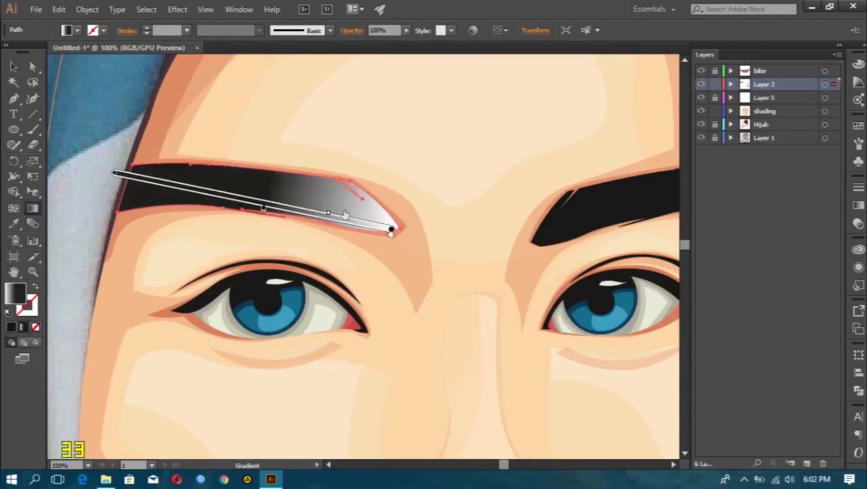
{"action": "double_click", "coordinate": [297, 213]}
{"action": "left_click", "coordinate": [373, 240]}
Step: Check the salmon shading shape's fill colour values, then reselect the left eyebrow's gradient
{"action": "key", "text": "v"}
{"action": "left_click", "coordinate": [405, 233]}
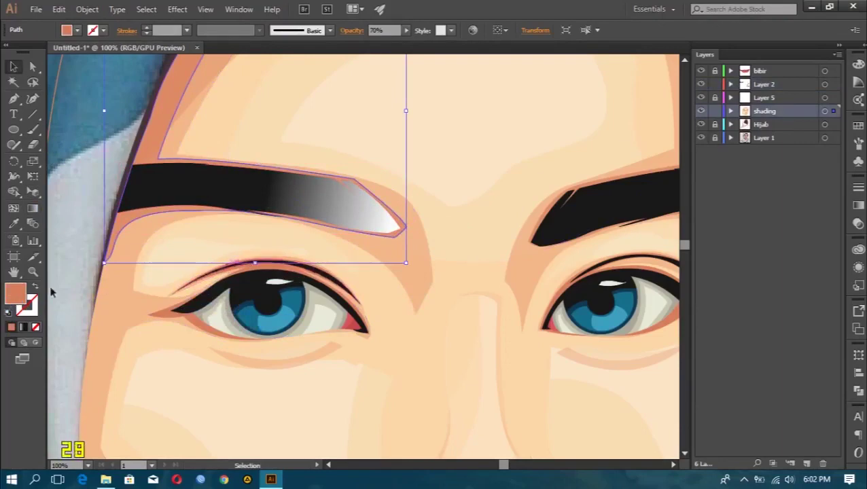
{"action": "double_click", "coordinate": [15, 293]}
{"action": "left_click", "coordinate": [570, 178]}
{"action": "left_click", "coordinate": [177, 187]}
{"action": "left_click", "coordinate": [32, 208]}
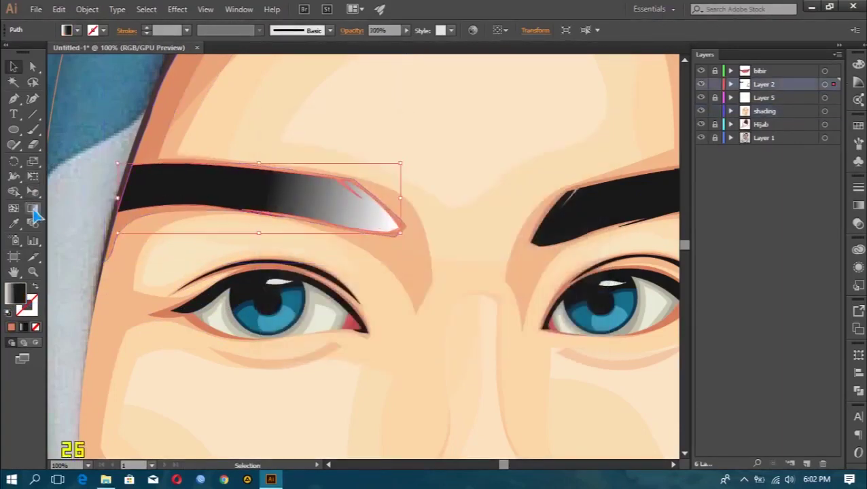
Step: Set the gradient's light end stop to salmon in RGB and extend the eyebrow's dark portion
{"action": "double_click", "coordinate": [391, 229]}
{"action": "left_click", "coordinate": [385, 239]}
{"action": "left_click", "coordinate": [422, 257]}
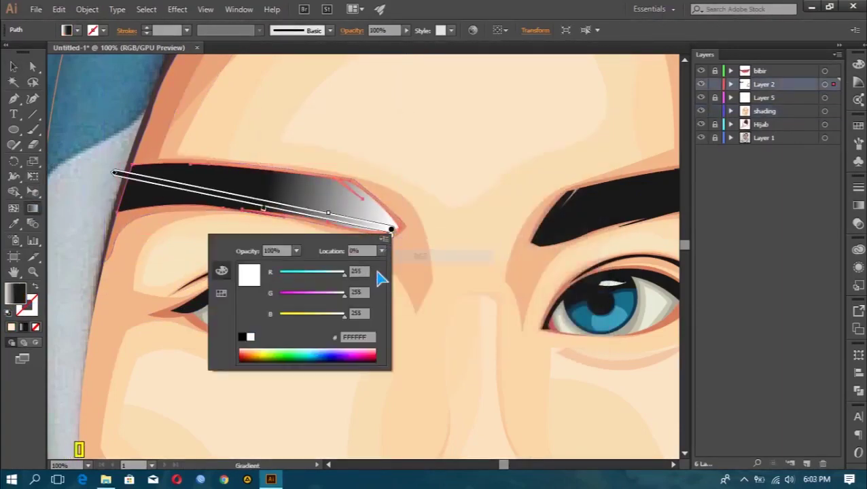
{"action": "left_click", "coordinate": [342, 328]}
{"action": "left_click_drag", "start_coordinate": [261, 211], "coordinate": [289, 213]}
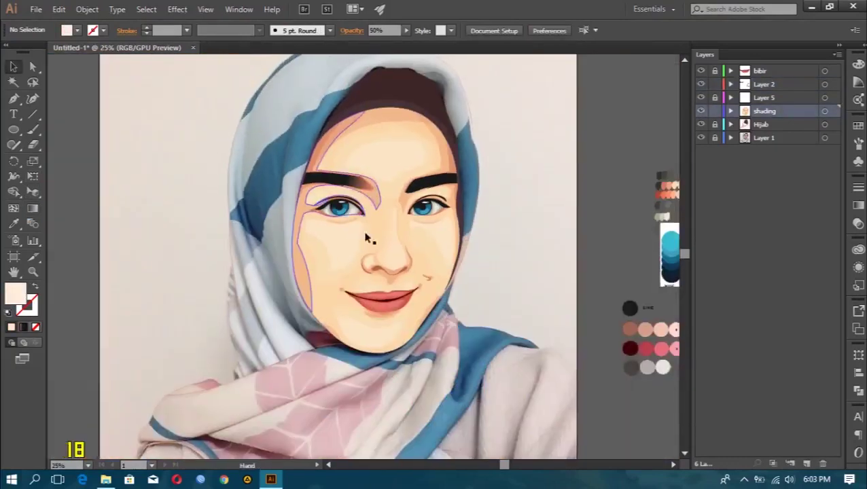
{"action": "scroll", "coordinate": [367, 238], "scroll_direction": "up", "scroll_amount": 3}
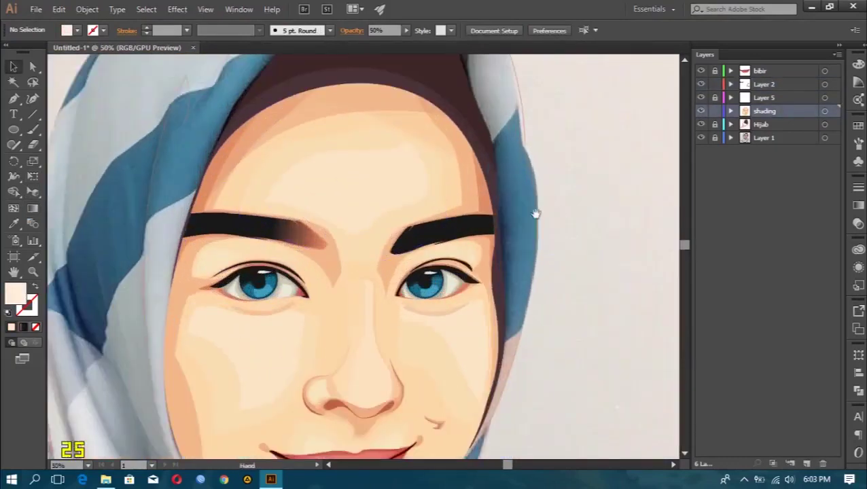
Step: Drag the right eyebrow's gradient so it fades from black toward the nose
{"action": "left_click", "coordinate": [346, 234]}
{"action": "scroll", "coordinate": [607, 194], "scroll_direction": "down", "scroll_amount": 2}
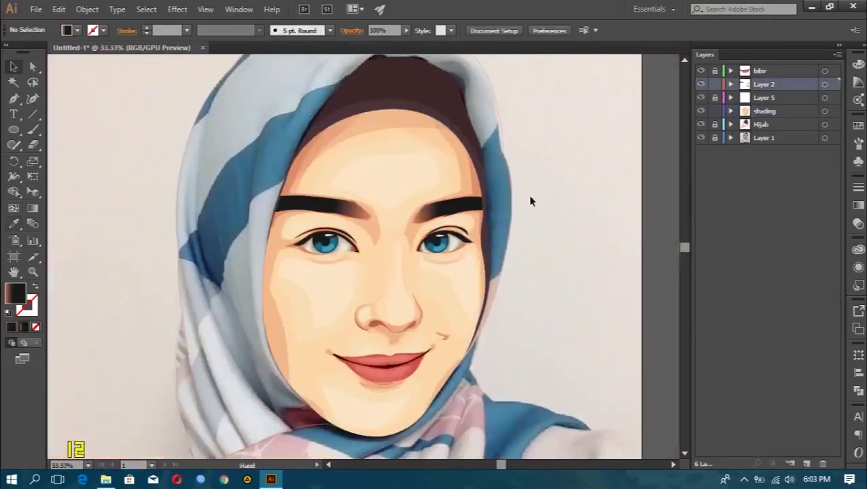
{"action": "scroll", "coordinate": [530, 197], "scroll_direction": "up", "scroll_amount": 1}
{"action": "scroll", "coordinate": [426, 226], "scroll_direction": "up", "scroll_amount": 2}
{"action": "left_click_drag", "start_coordinate": [367, 212], "coordinate": [331, 209]}
{"action": "key", "text": "v"}
Step: Reselect the right eyebrow and check its gradient controls to confirm it matches the left
{"action": "scroll", "coordinate": [555, 194], "scroll_direction": "down", "scroll_amount": 1}
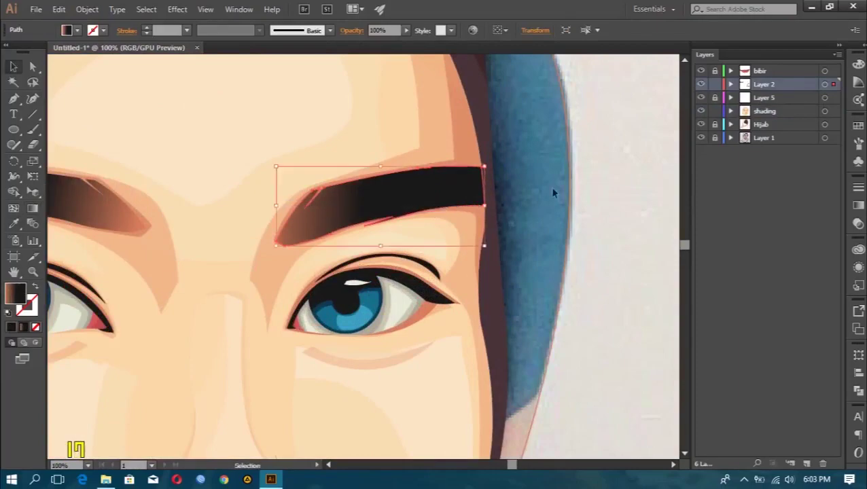
{"action": "scroll", "coordinate": [503, 207], "scroll_direction": "down", "scroll_amount": 2}
{"action": "scroll", "coordinate": [484, 232], "scroll_direction": "down", "scroll_amount": 3}
{"action": "scroll", "coordinate": [433, 236], "scroll_direction": "up", "scroll_amount": 2}
{"action": "scroll", "coordinate": [433, 235], "scroll_direction": "up", "scroll_amount": 5}
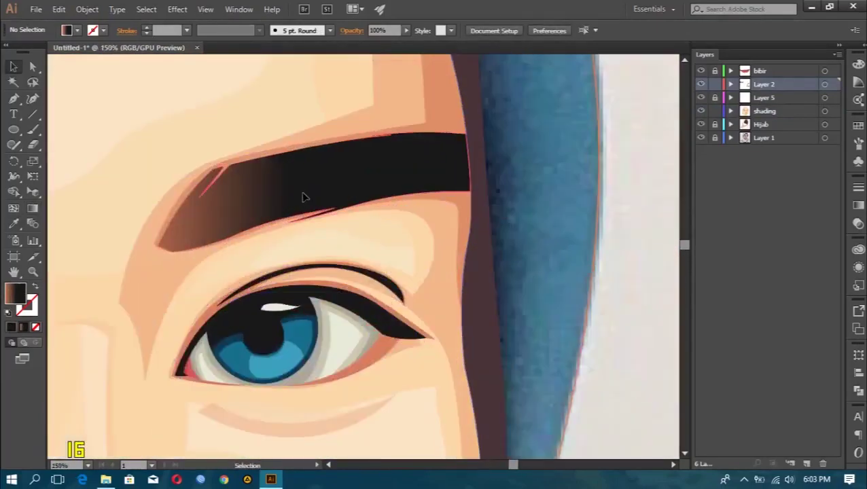
{"action": "left_click", "coordinate": [302, 196]}
{"action": "key", "text": "g"}
{"action": "key", "text": "v"}
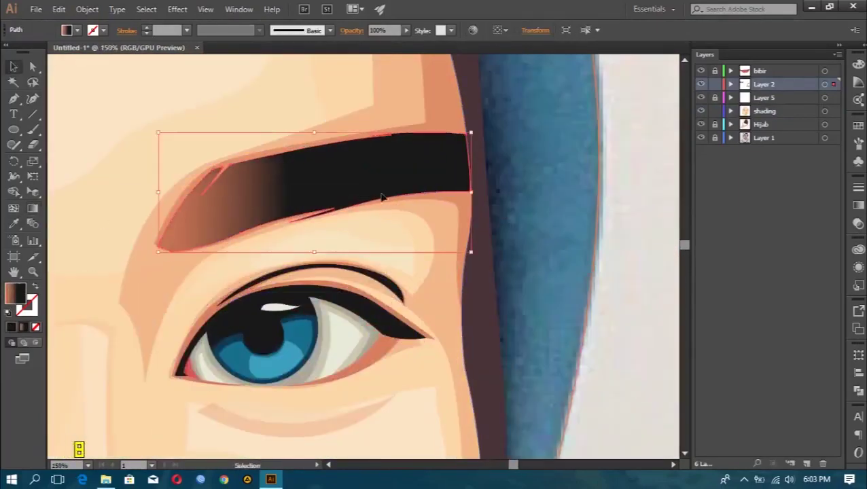
{"action": "scroll", "coordinate": [433, 188], "scroll_direction": "down", "scroll_amount": 4}
{"action": "scroll", "coordinate": [354, 205], "scroll_direction": "up", "scroll_amount": 2}
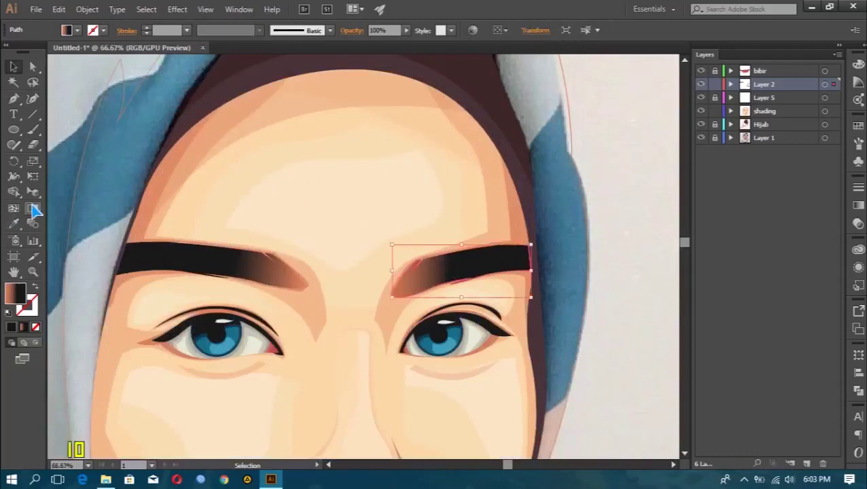
{"action": "key", "text": "g"}
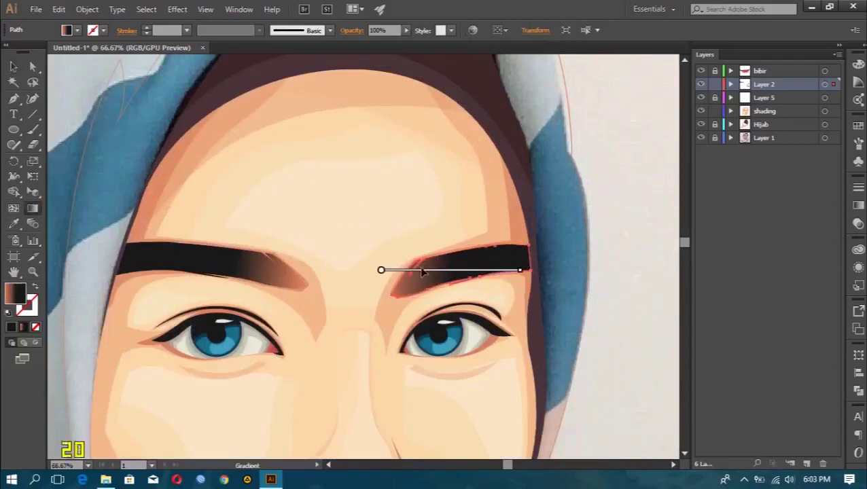
{"action": "key", "text": "v"}
{"action": "scroll", "coordinate": [539, 236], "scroll_direction": "down", "scroll_amount": 2}
{"action": "scroll", "coordinate": [527, 240], "scroll_direction": "down", "scroll_amount": 2}
{"action": "scroll", "coordinate": [460, 218], "scroll_direction": "up", "scroll_amount": 2}
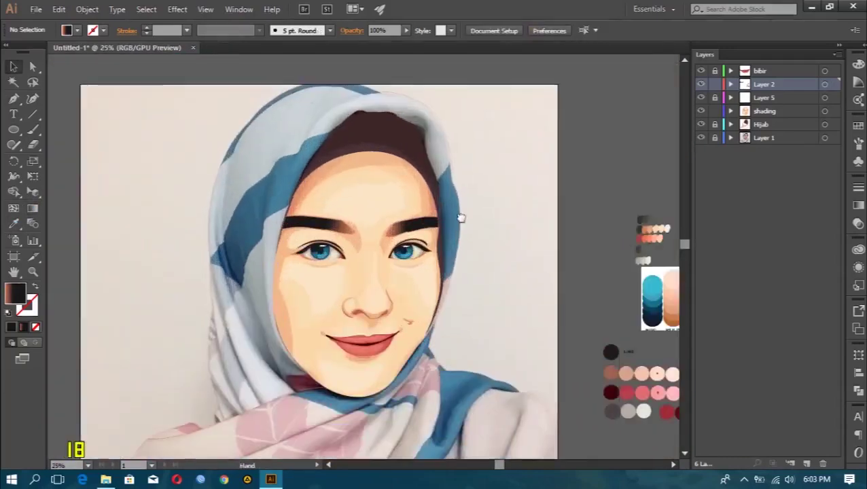
Step: Clear the selection and start a Pen outline for the new fold at the hijab's lower-left edge
{"action": "scroll", "coordinate": [460, 218], "scroll_direction": "up", "scroll_amount": 1}
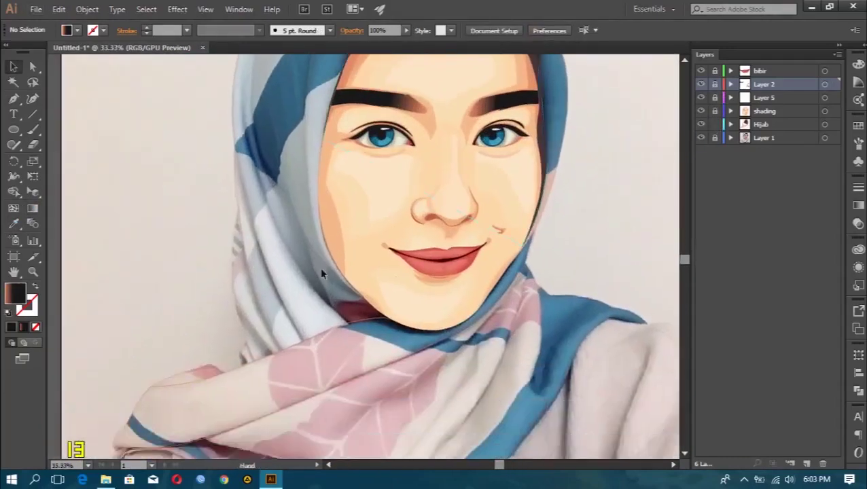
{"action": "scroll", "coordinate": [328, 233], "scroll_direction": "up", "scroll_amount": 2}
{"action": "left_click", "coordinate": [305, 270]}
{"action": "key", "text": "ctrl+shift+a"}
{"action": "scroll", "coordinate": [293, 255], "scroll_direction": "up", "scroll_amount": 1}
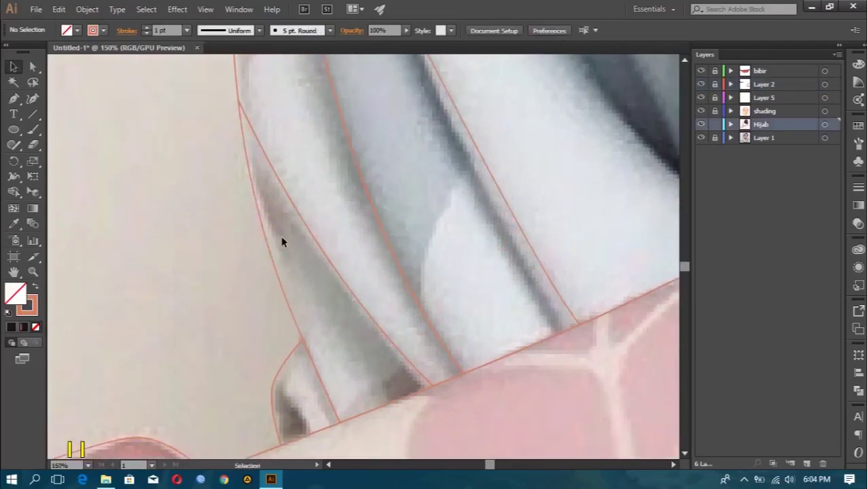
{"action": "key", "text": "p"}
{"action": "scroll", "coordinate": [265, 234], "scroll_direction": "down", "scroll_amount": 1}
{"action": "scroll", "coordinate": [225, 184], "scroll_direction": "down", "scroll_amount": 1}
{"action": "scroll", "coordinate": [242, 210], "scroll_direction": "down", "scroll_amount": 2}
{"action": "scroll", "coordinate": [333, 271], "scroll_direction": "up", "scroll_amount": 3}
{"action": "scroll", "coordinate": [218, 210], "scroll_direction": "up", "scroll_amount": 1}
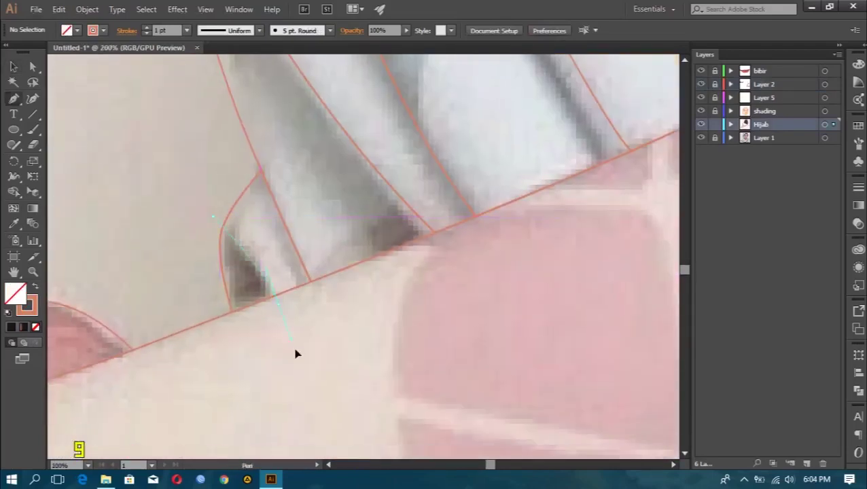
{"action": "left_click", "coordinate": [213, 220]}
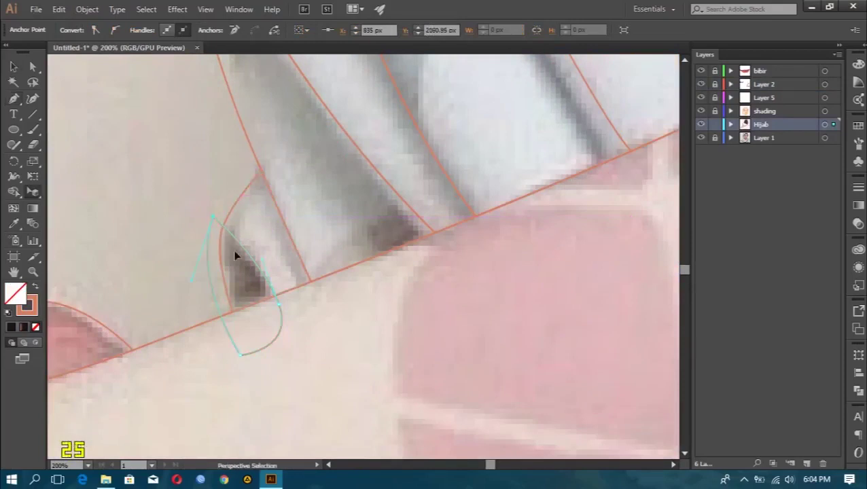
Step: Merge the fold with the neighbouring hijab shape via Shape Builder, removing the part below the scarf line
{"action": "key", "text": "shift+m"}
{"action": "left_click", "coordinate": [212, 277]}
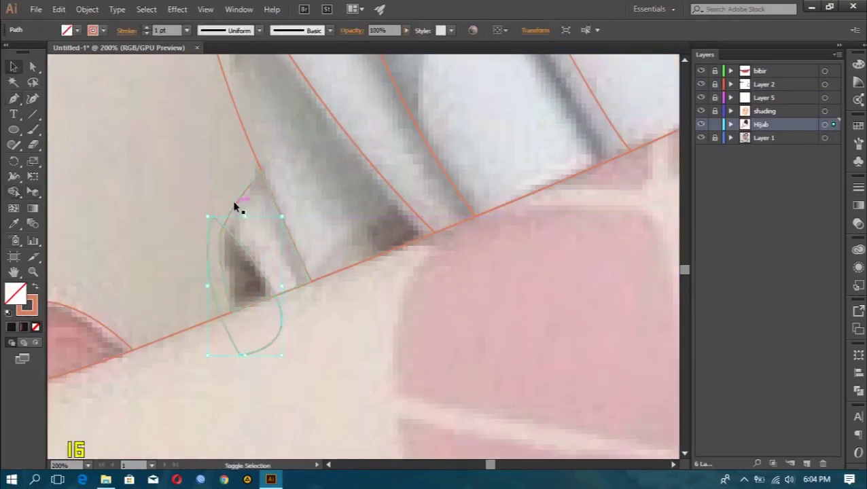
{"action": "left_click", "coordinate": [234, 206], "text": "shift"}
{"action": "left_click_drag", "start_coordinate": [186, 238], "coordinate": [212, 246]}
{"action": "left_click", "coordinate": [198, 243], "text": "alt"}
{"action": "key", "text": "v"}
{"action": "left_click", "coordinate": [253, 261]}
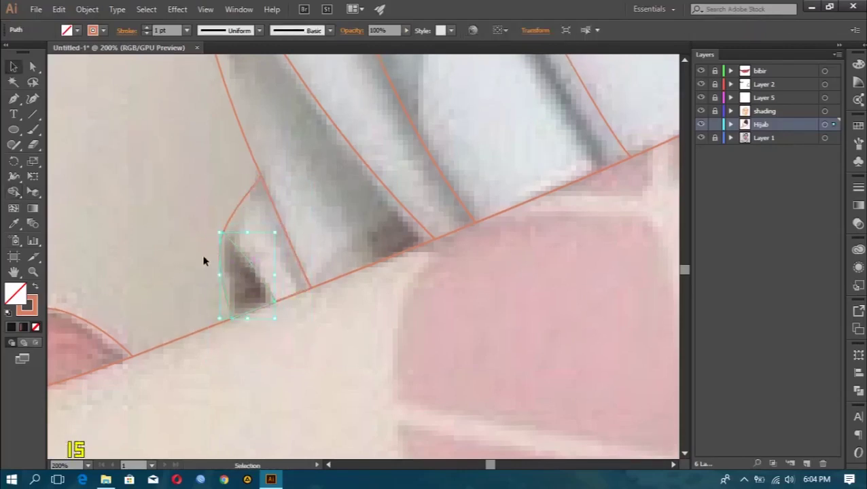
Step: Open the Downloads folder in File Explorer
{"action": "scroll", "coordinate": [251, 282], "scroll_direction": "down", "scroll_amount": 4}
{"action": "scroll", "coordinate": [326, 264], "scroll_direction": "down", "scroll_amount": 3}
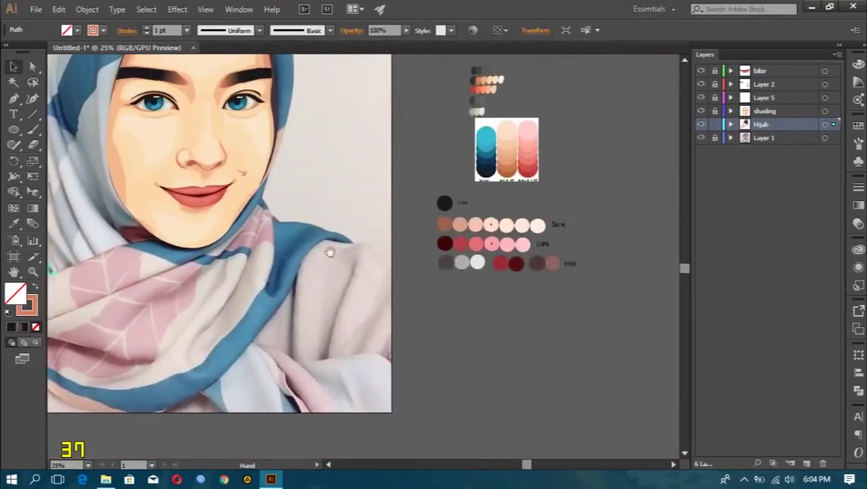
{"action": "left_click", "coordinate": [106, 479]}
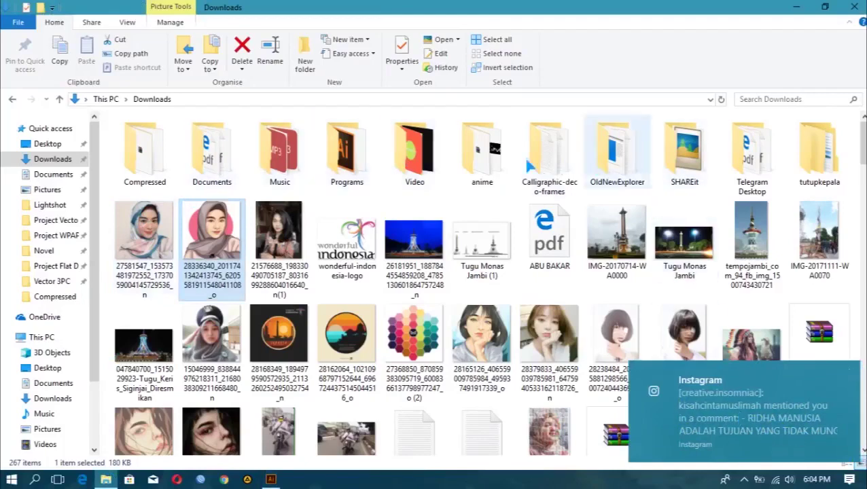
Step: Extract the Palette archive in Downloads > Compressed and open the extracted Palette folder of images
{"action": "left_click", "coordinate": [164, 160]}
{"action": "double_click", "coordinate": [165, 163]}
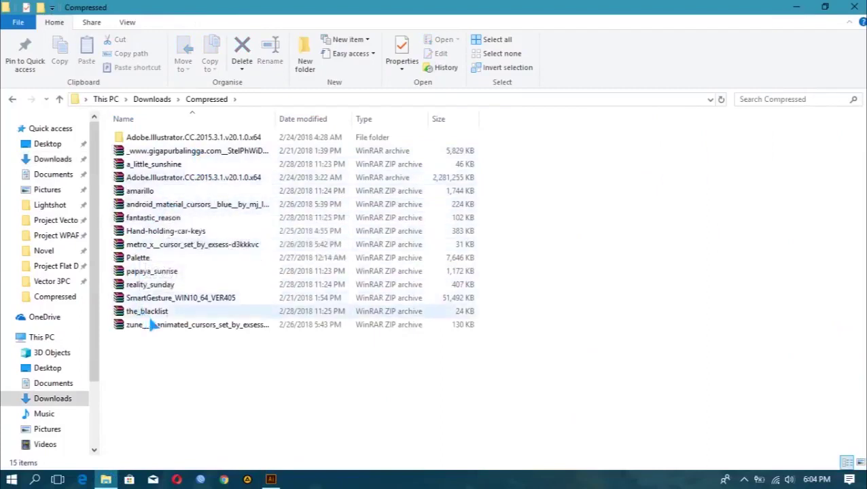
{"action": "left_click", "coordinate": [156, 257]}
{"action": "right_click", "coordinate": [157, 257]}
{"action": "key", "text": "Escape"}
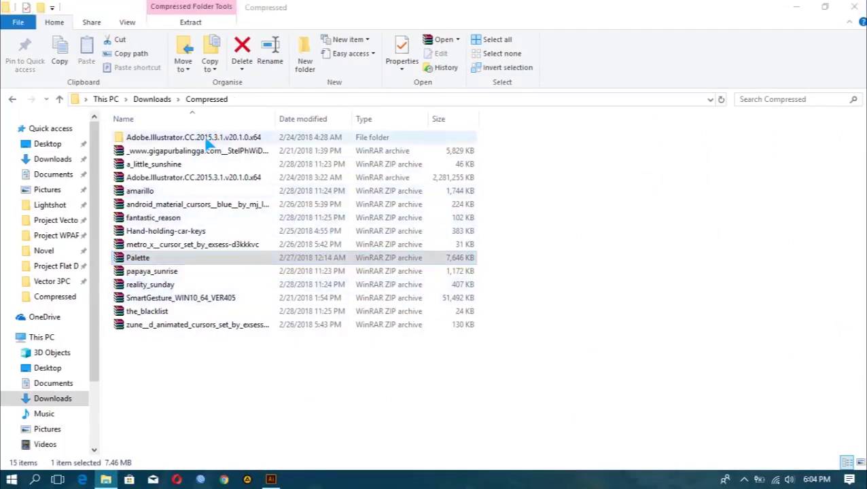
{"action": "double_click", "coordinate": [153, 153]}
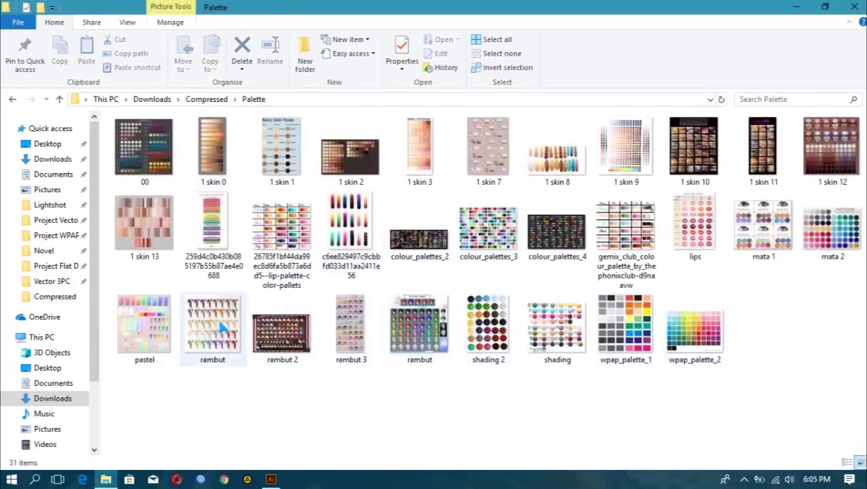
{"action": "left_click", "coordinate": [350, 235]}
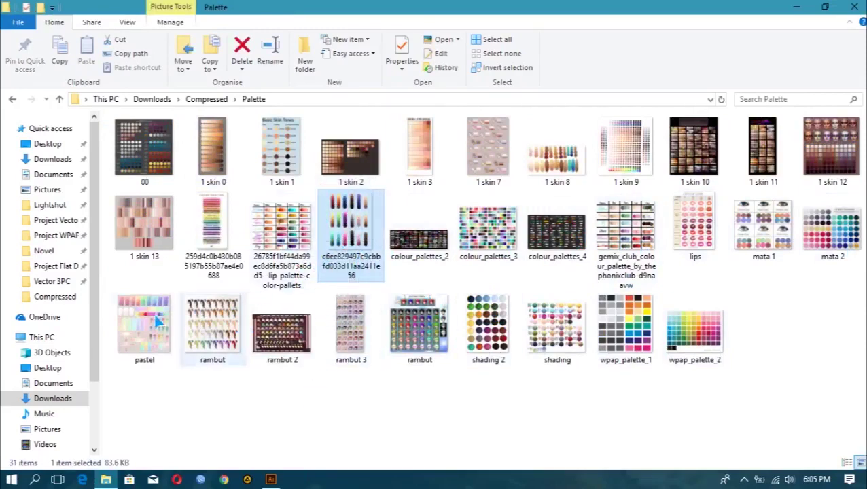
Step: Place the colour palette image beside the hijab in the artwork
{"action": "mouse_move", "coordinate": [330, 271]}
{"action": "left_mouse_down"}
{"action": "mouse_move", "coordinate": [272, 454]}
{"action": "mouse_move", "coordinate": [461, 325]}
{"action": "left_mouse_up"}
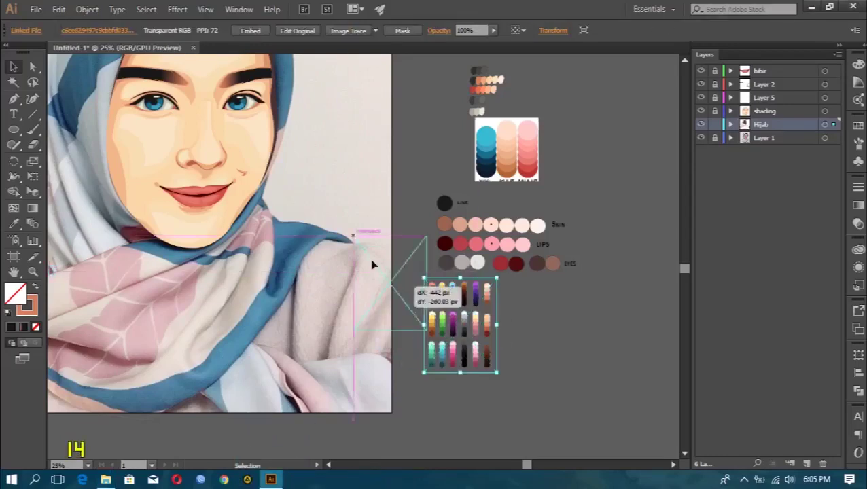
{"action": "left_click_drag", "start_coordinate": [354, 340], "coordinate": [197, 309]}
{"action": "scroll", "coordinate": [204, 306], "scroll_direction": "up", "scroll_amount": 2}
{"action": "scroll", "coordinate": [276, 216], "scroll_direction": "up", "scroll_amount": 2}
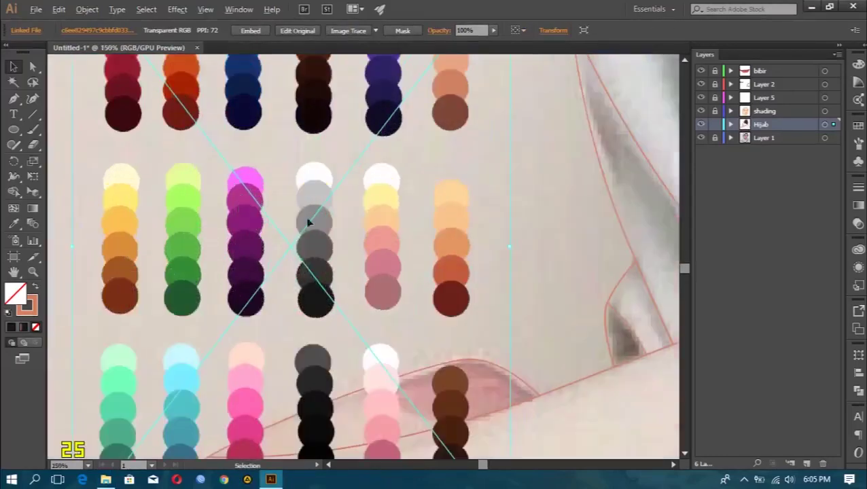
{"action": "left_click_drag", "start_coordinate": [276, 216], "coordinate": [255, 233]}
Step: Fill the small fold triangle with a palette colour using the Eyedropper
{"action": "left_click", "coordinate": [418, 288]}
{"action": "key", "text": "i"}
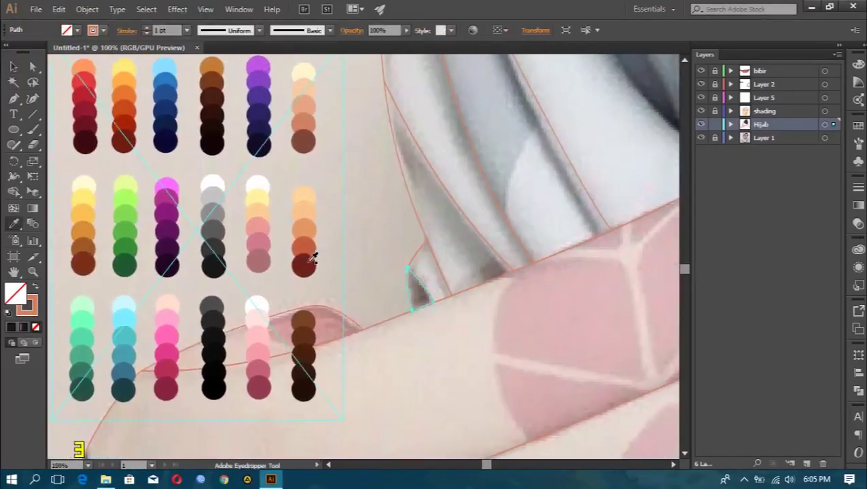
{"action": "left_click", "coordinate": [309, 262]}
{"action": "scroll", "coordinate": [315, 240], "scroll_direction": "down", "scroll_amount": 4}
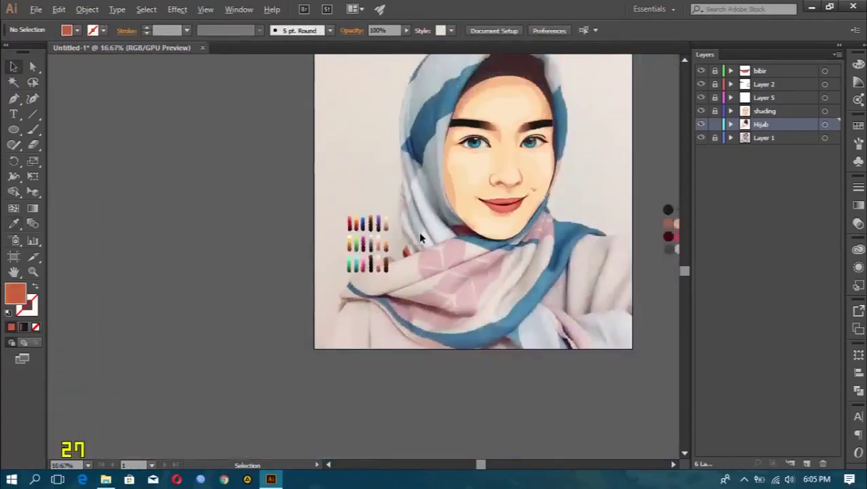
{"action": "scroll", "coordinate": [314, 221], "scroll_direction": "up", "scroll_amount": 3}
{"action": "scroll", "coordinate": [313, 218], "scroll_direction": "up", "scroll_amount": 1}
{"action": "scroll", "coordinate": [360, 188], "scroll_direction": "up", "scroll_amount": 1}
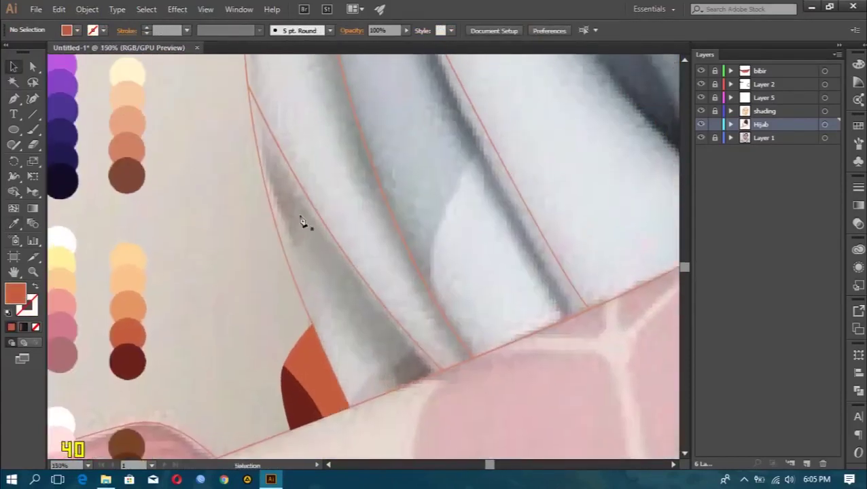
Step: Draw an orange fold shape along the hijab's narrow left fold with the Pen tool
{"action": "key", "text": "p"}
{"action": "scroll", "coordinate": [327, 265], "scroll_direction": "down", "scroll_amount": 2}
{"action": "scroll", "coordinate": [255, 194], "scroll_direction": "up", "scroll_amount": 2}
{"action": "left_click", "coordinate": [236, 164]}
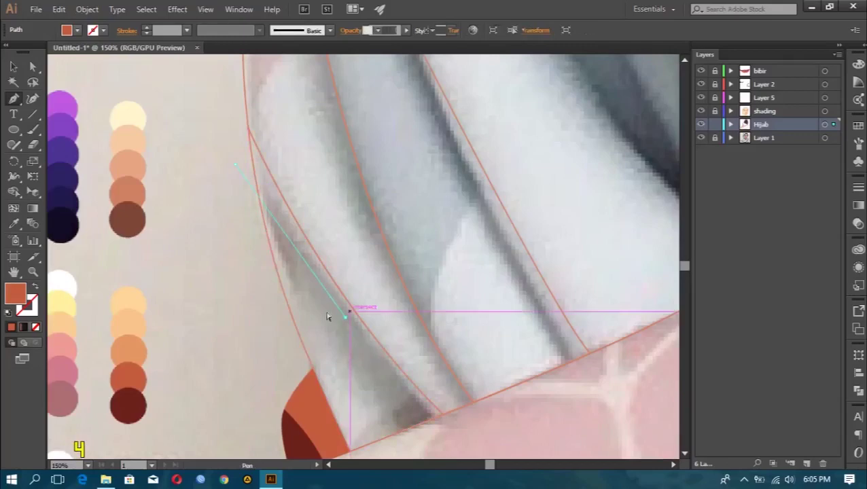
{"action": "left_click_drag", "start_coordinate": [383, 353], "coordinate": [341, 324]}
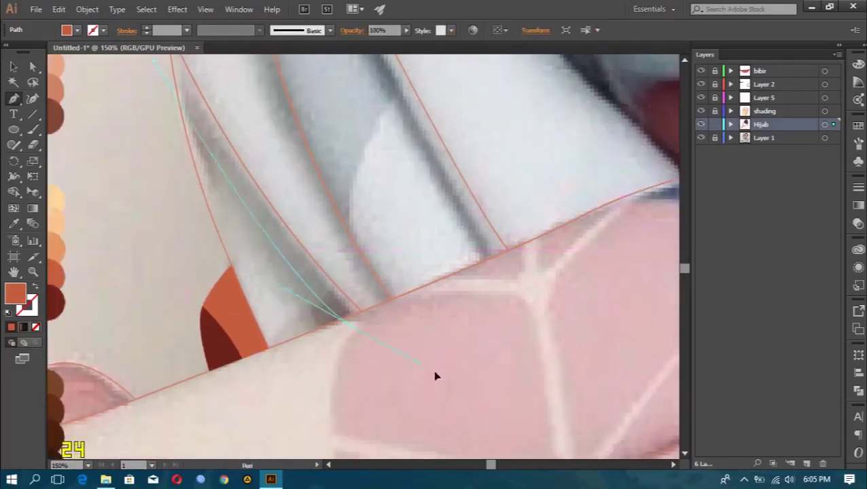
{"action": "left_click", "coordinate": [392, 318]}
{"action": "left_click", "coordinate": [245, 78]}
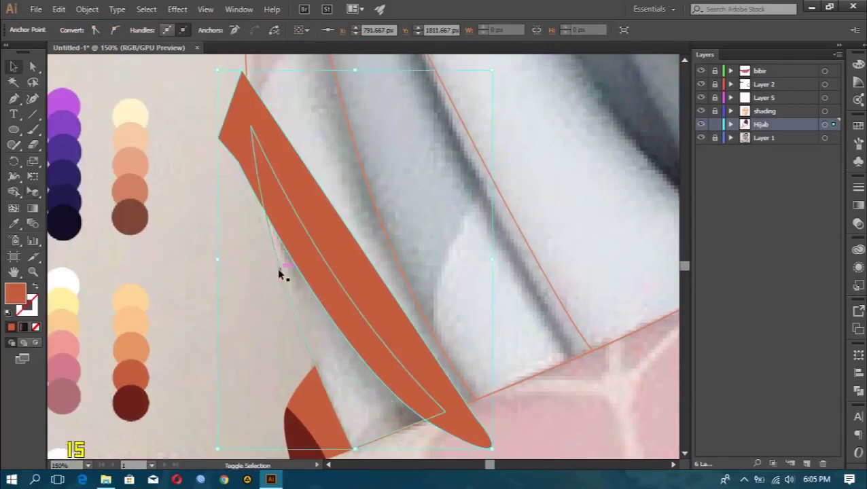
{"action": "left_click", "coordinate": [174, 228]}
Step: Edit the Perspective Selection keyboard shortcut and save it over the existing shortcut set
{"action": "left_click", "coordinate": [59, 8]}
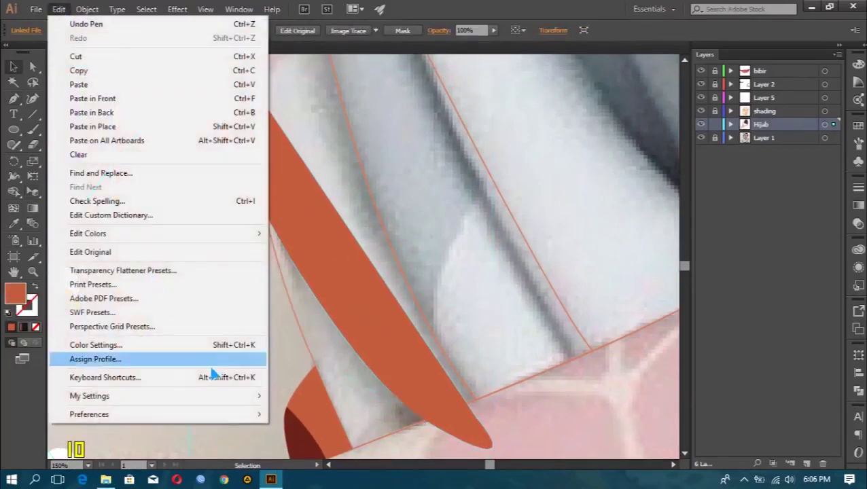
{"action": "left_click", "coordinate": [212, 375]}
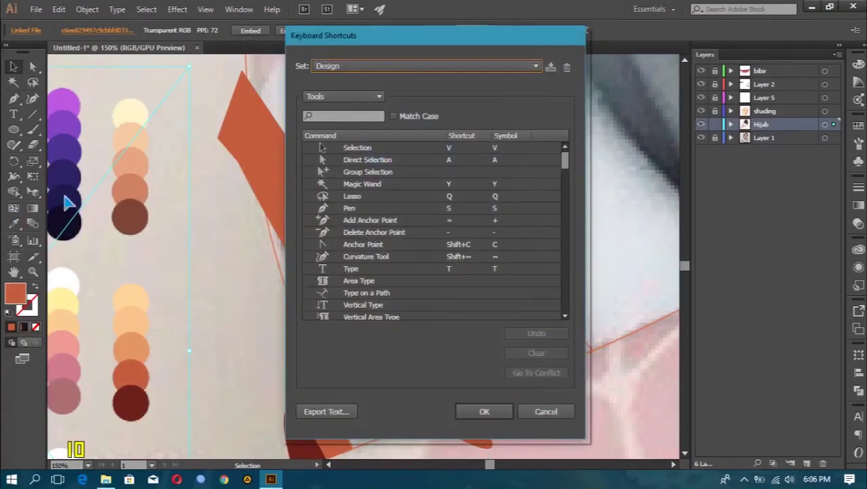
{"action": "left_click_drag", "start_coordinate": [564, 155], "coordinate": [563, 218]}
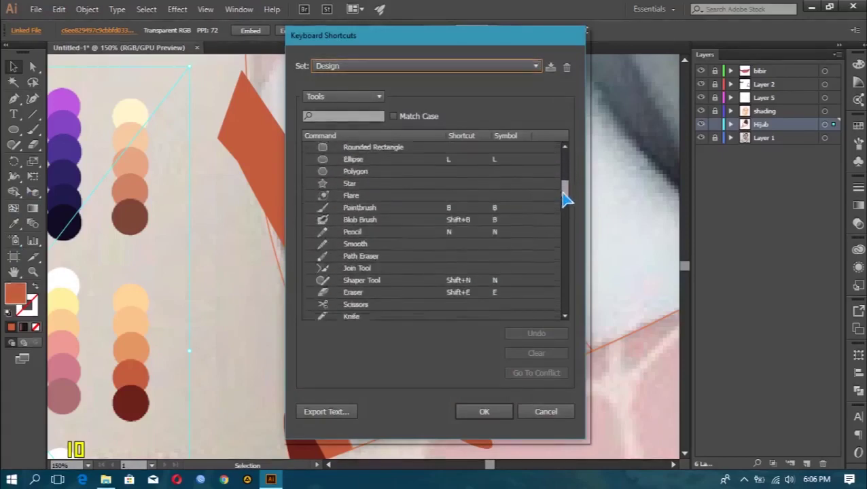
{"action": "left_click", "coordinate": [462, 262]}
{"action": "left_click", "coordinate": [485, 408]}
{"action": "left_click", "coordinate": [462, 260]}
{"action": "left_click", "coordinate": [291, 240]}
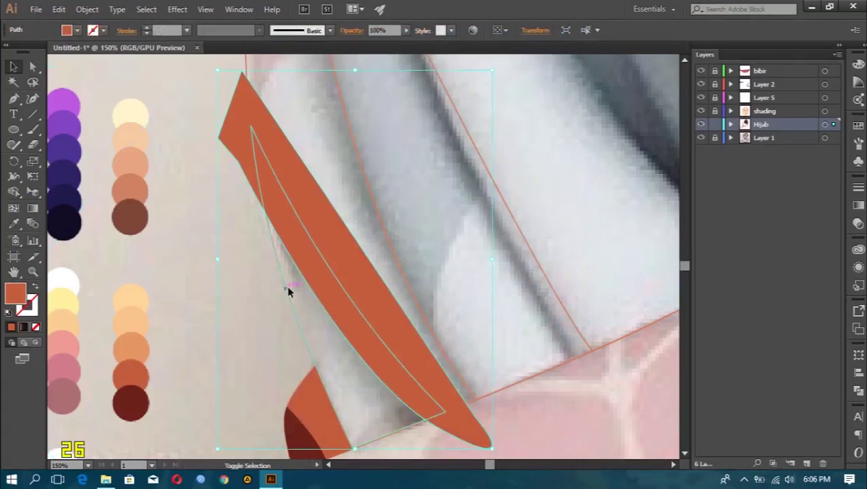
Step: Replace the oversized orange wedge with a redrawn one and send it to the back
{"action": "left_click", "coordinate": [326, 213], "text": "alt"}
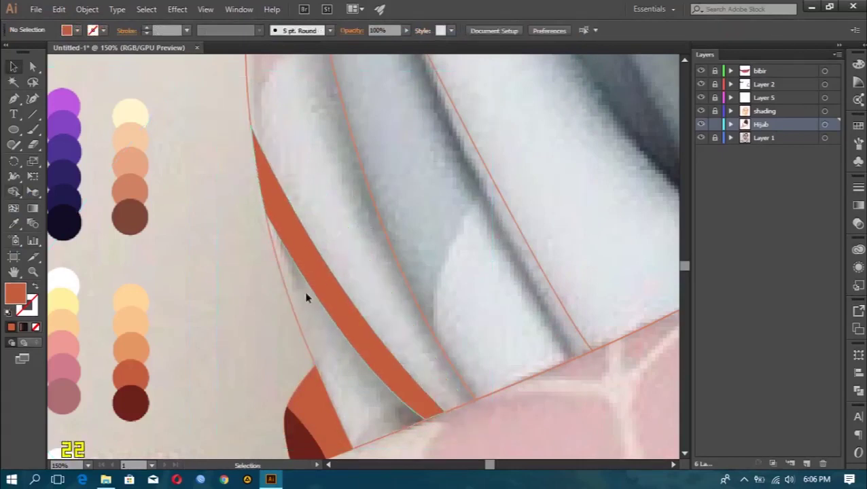
{"action": "scroll", "coordinate": [314, 278], "scroll_direction": "down", "scroll_amount": 2}
{"action": "key", "text": "p"}
{"action": "scroll", "coordinate": [233, 173], "scroll_direction": "down", "scroll_amount": 1}
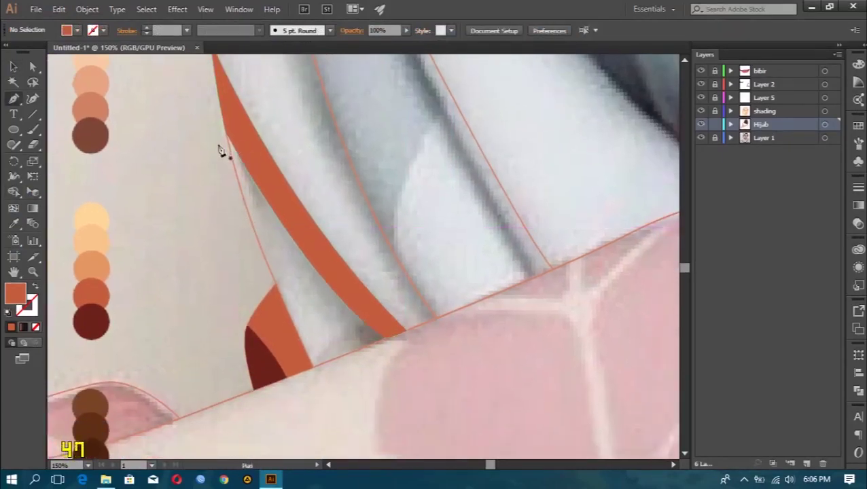
{"action": "left_click", "coordinate": [290, 132]}
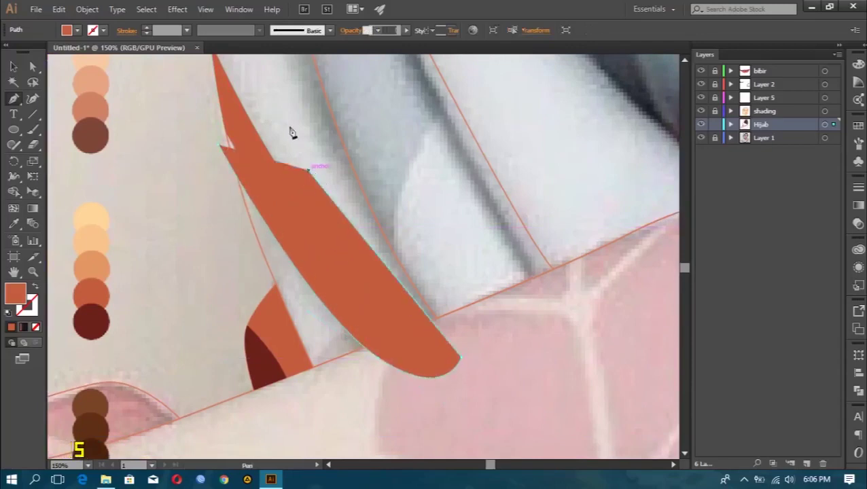
{"action": "scroll", "coordinate": [309, 180], "scroll_direction": "up", "scroll_amount": 2}
{"action": "left_click", "coordinate": [255, 228]}
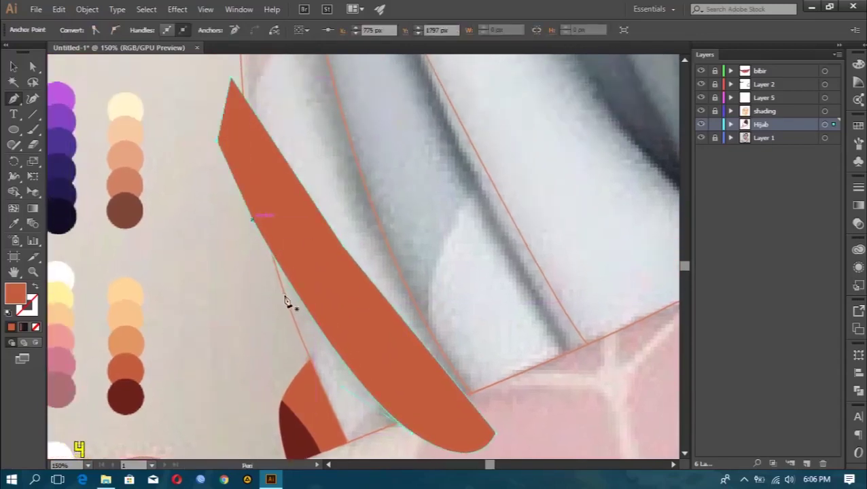
{"action": "key", "text": "v"}
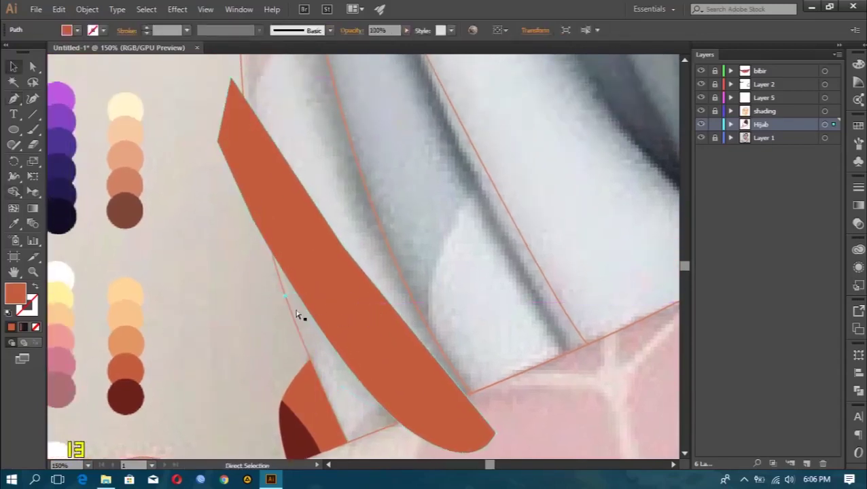
{"action": "key", "text": "ctrl+shift+["}
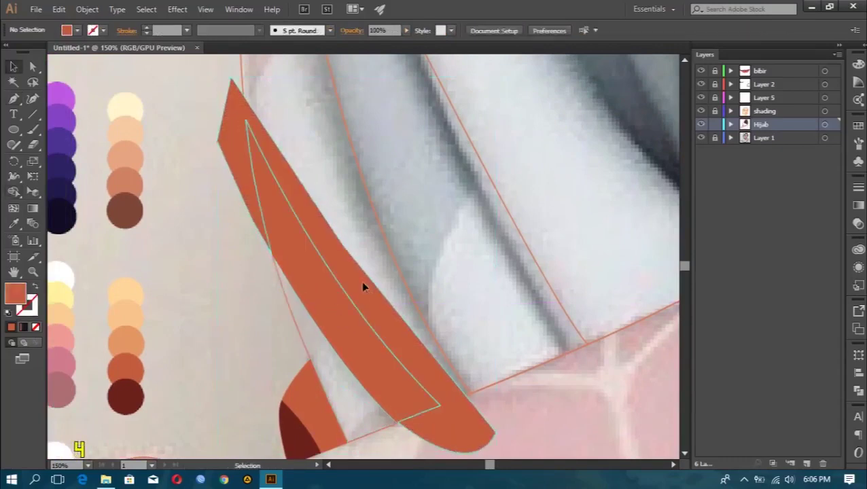
Step: Colour the new wedge dark red sampled from the palette
{"action": "left_click_drag", "start_coordinate": [269, 294], "coordinate": [285, 274]}
{"action": "key", "text": "i"}
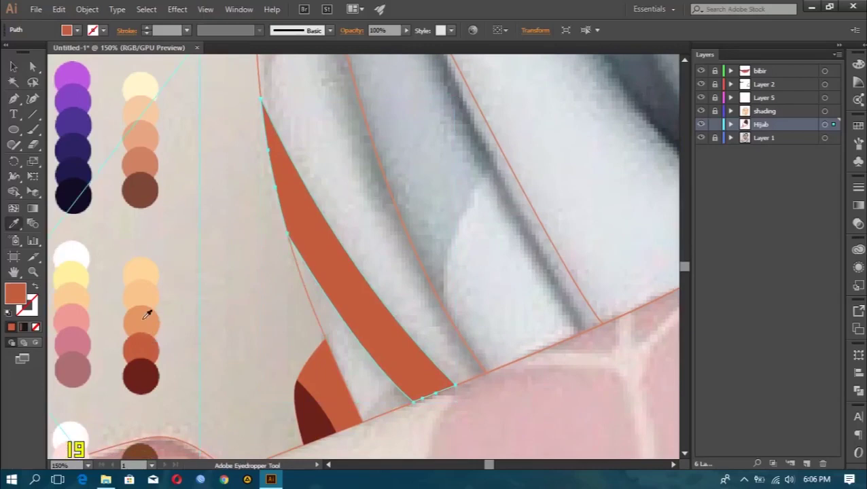
{"action": "left_click", "coordinate": [141, 376]}
{"action": "key", "text": "v"}
{"action": "left_click", "coordinate": [220, 320]}
{"action": "key", "text": "ctrl+minus"}
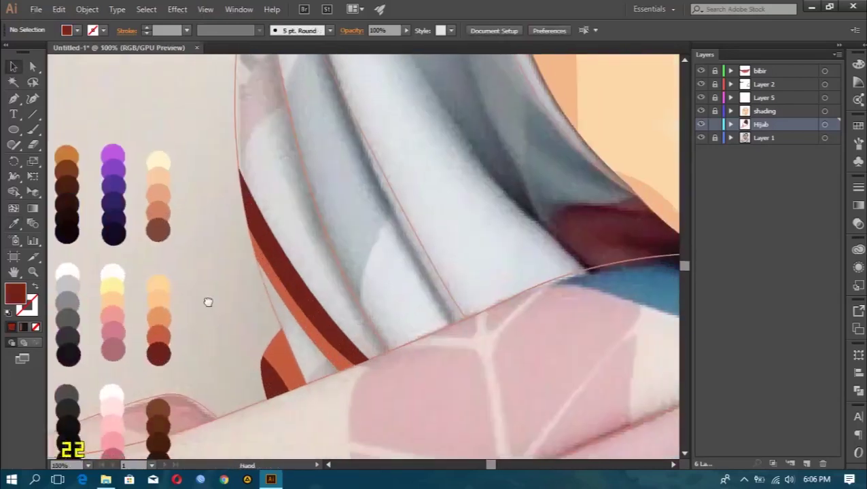
{"action": "scroll", "coordinate": [207, 302], "scroll_direction": "down", "scroll_amount": 2}
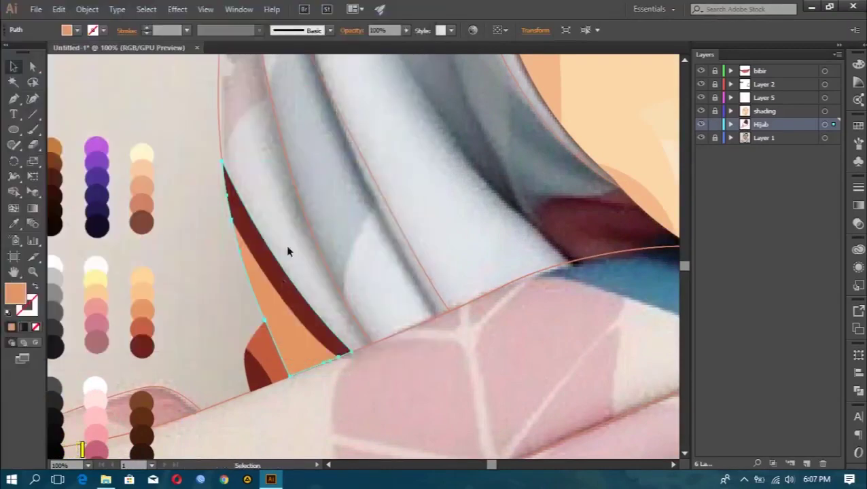
{"action": "scroll", "coordinate": [280, 309], "scroll_direction": "down", "scroll_amount": 5}
{"action": "scroll", "coordinate": [252, 284], "scroll_direction": "up", "scroll_amount": 6}
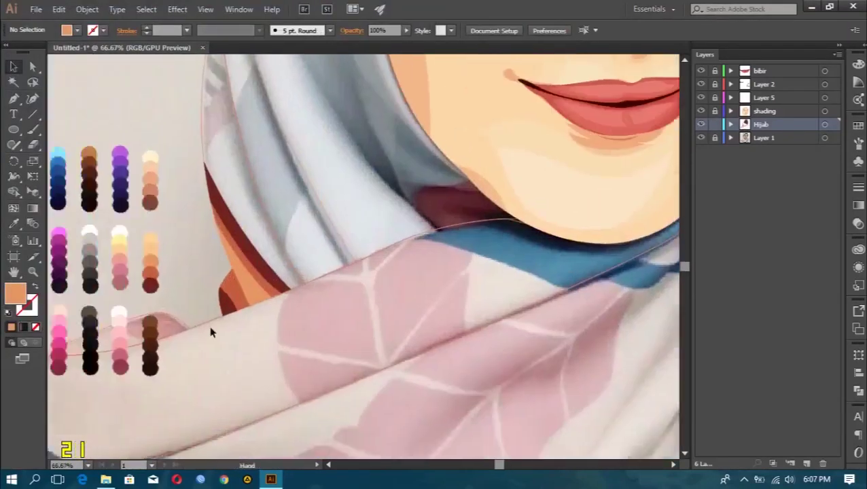
Step: Recolour the orange fold stripe with the teal palette swatch
{"action": "left_click", "coordinate": [249, 291]}
{"action": "scroll", "coordinate": [265, 286], "scroll_direction": "down", "scroll_amount": 3}
{"action": "scroll", "coordinate": [354, 270], "scroll_direction": "up", "scroll_amount": 2}
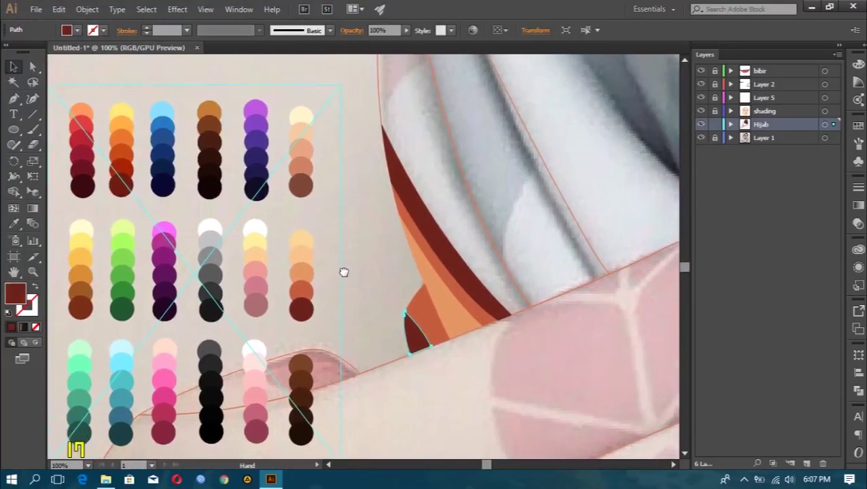
{"action": "left_click_drag", "start_coordinate": [344, 271], "coordinate": [342, 238]}
{"action": "key", "text": "i"}
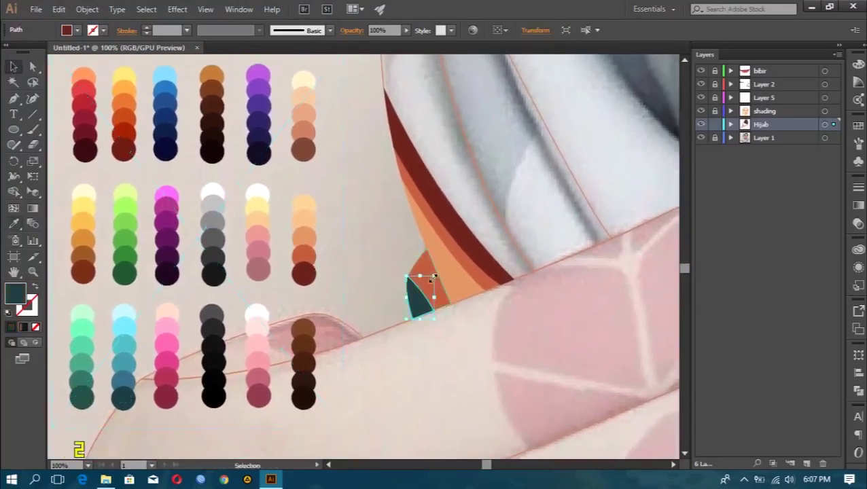
{"action": "left_click", "coordinate": [423, 271]}
{"action": "key", "text": "i"}
{"action": "left_click", "coordinate": [445, 253]}
{"action": "key", "text": "i"}
{"action": "left_click", "coordinate": [123, 360]}
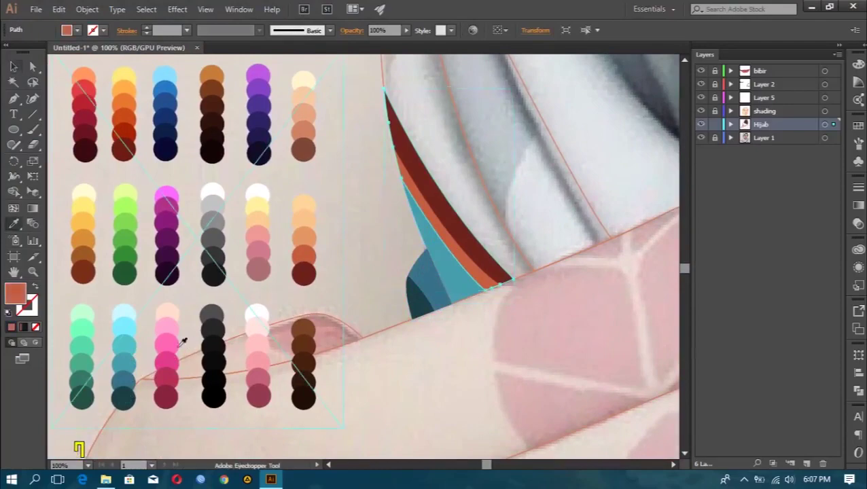
{"action": "left_click", "coordinate": [482, 222], "text": "ctrl"}
{"action": "scroll", "coordinate": [416, 290], "scroll_direction": "down", "scroll_amount": 3}
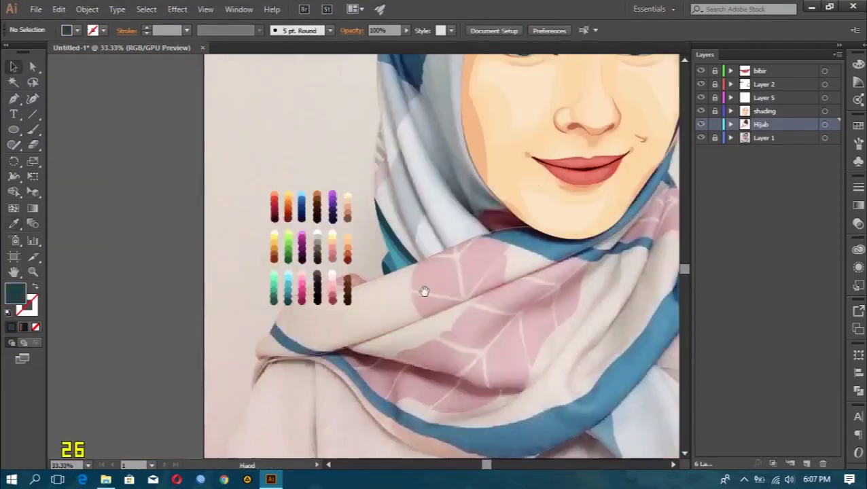
Step: Trace a new path along the hijab's left edge with the Pen tool
{"action": "scroll", "coordinate": [358, 329], "scroll_direction": "up", "scroll_amount": 2}
{"action": "scroll", "coordinate": [271, 265], "scroll_direction": "up", "scroll_amount": 1}
{"action": "key", "text": "p"}
{"action": "left_click", "coordinate": [213, 282], "text": "ctrl"}
{"action": "left_click", "coordinate": [216, 251], "text": "ctrl"}
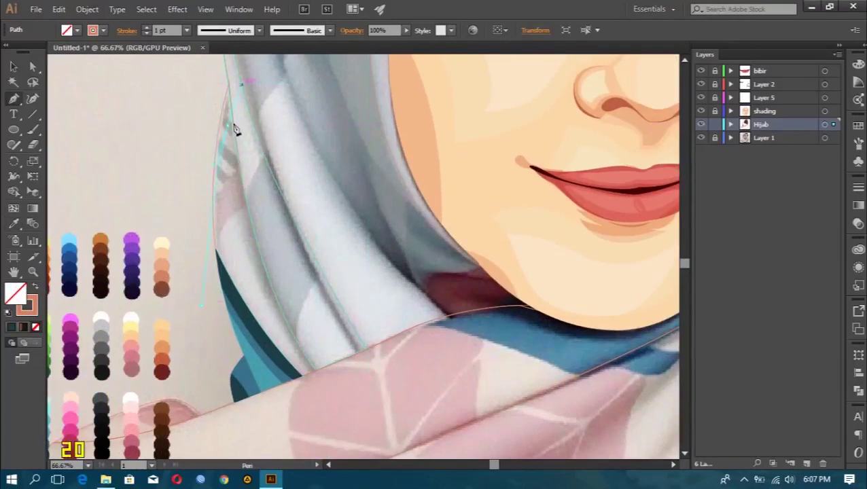
{"action": "scroll", "coordinate": [234, 206], "scroll_direction": "down", "scroll_amount": 2}
{"action": "left_click", "coordinate": [223, 248]}
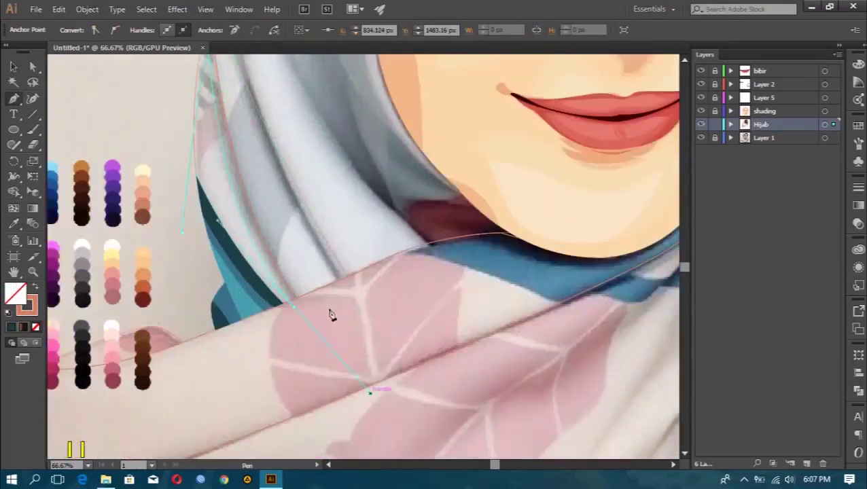
{"action": "scroll", "coordinate": [339, 333], "scroll_direction": "up", "scroll_amount": 5}
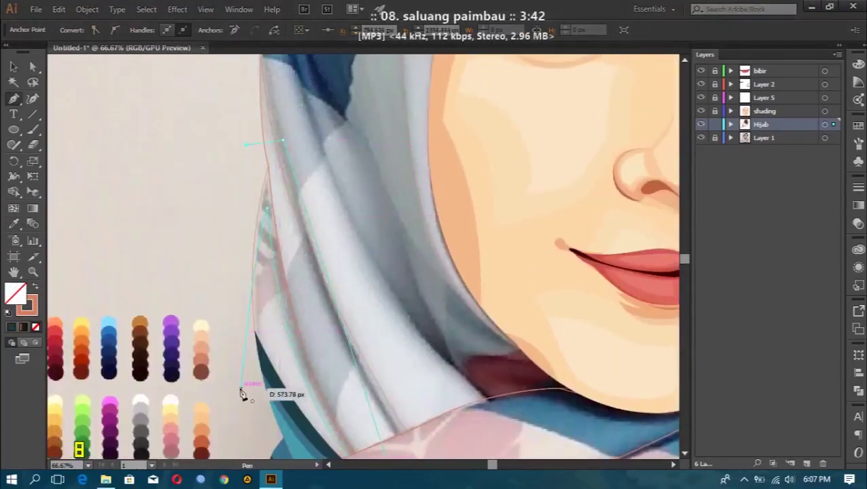
{"action": "left_click", "coordinate": [286, 256], "text": "ctrl"}
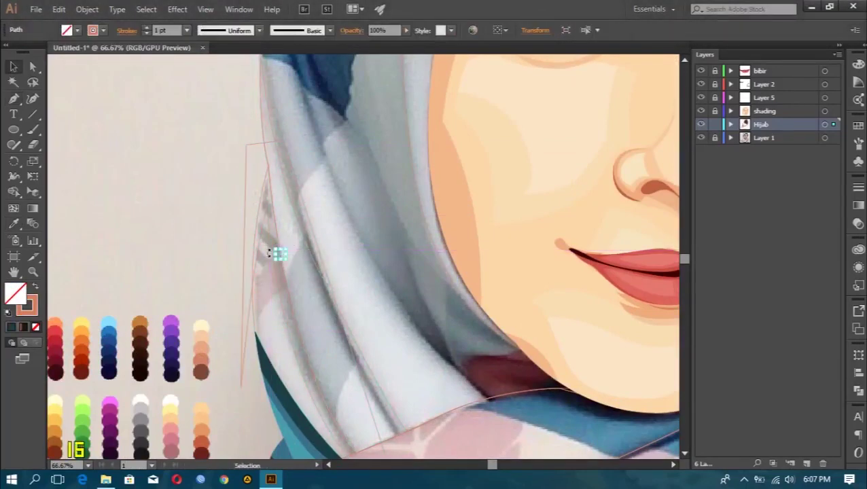
{"action": "left_click", "coordinate": [278, 252], "text": "shift"}
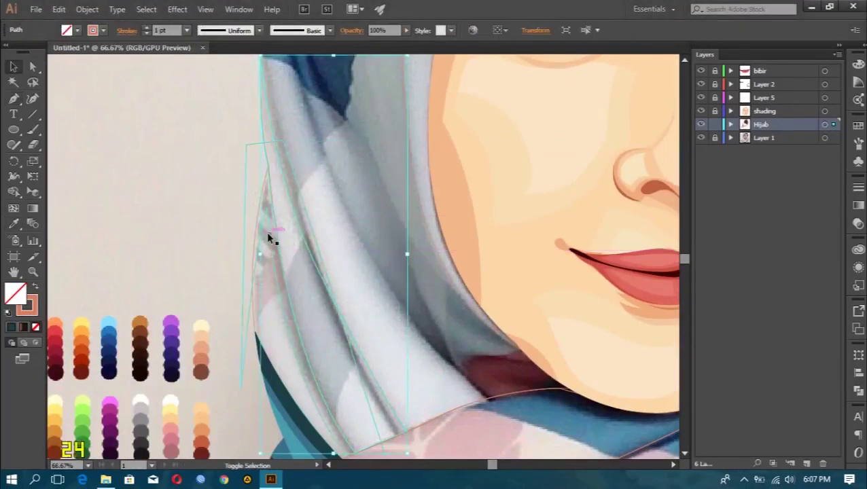
Step: Pull the thin left strip's top anchor lower and fill the fold with palette teal
{"action": "left_click", "coordinate": [224, 208]}
{"action": "left_click", "coordinate": [253, 201]}
{"action": "left_click", "coordinate": [247, 214]}
{"action": "scroll", "coordinate": [242, 236], "scroll_direction": "down", "scroll_amount": 3}
{"action": "key", "text": "p"}
{"action": "left_click", "coordinate": [251, 163]}
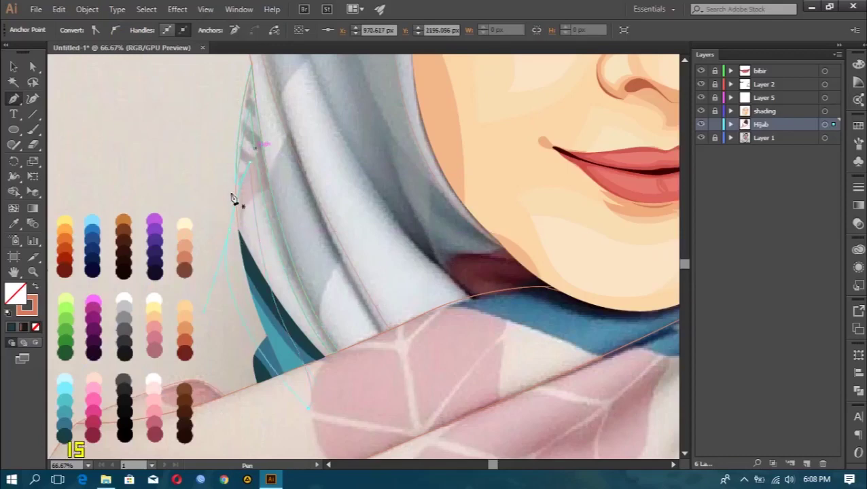
{"action": "left_click_drag", "start_coordinate": [237, 203], "coordinate": [231, 299]}
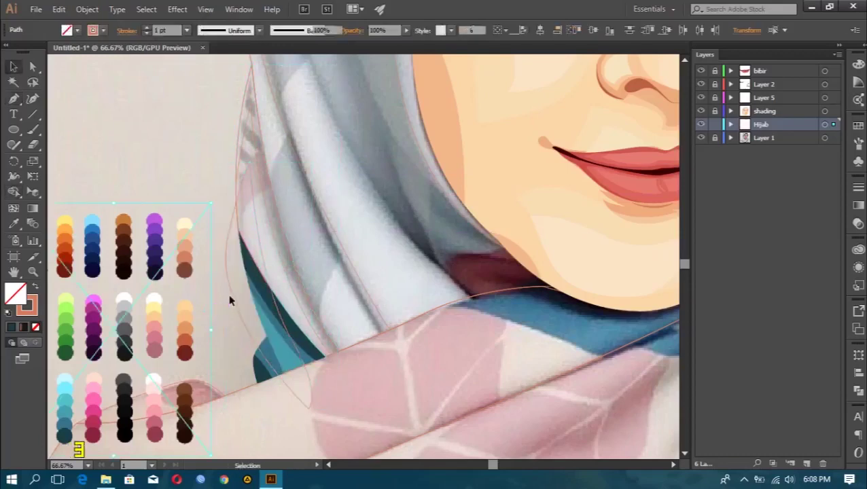
{"action": "left_click", "coordinate": [280, 306], "text": "ctrl"}
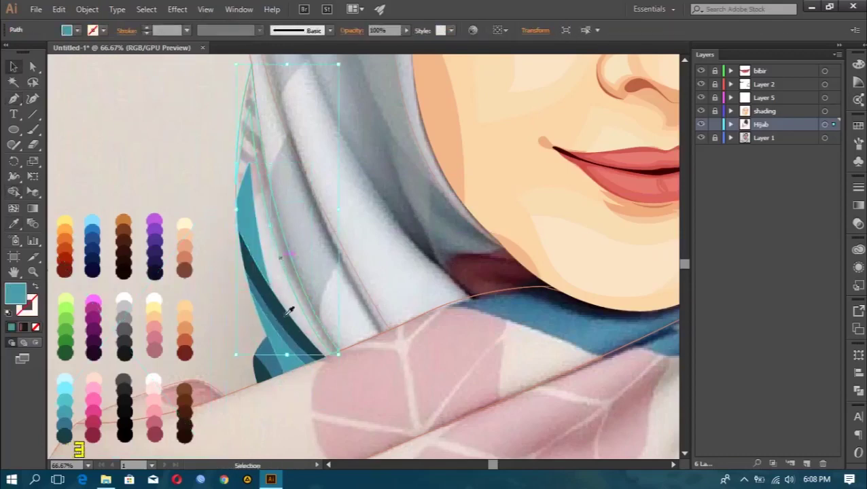
{"action": "left_click", "coordinate": [281, 306]}
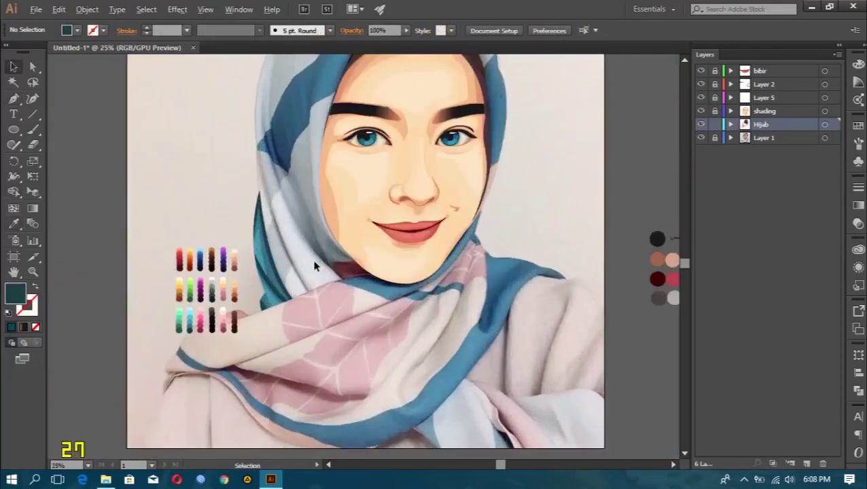
{"action": "key", "text": "ctrl+equal"}
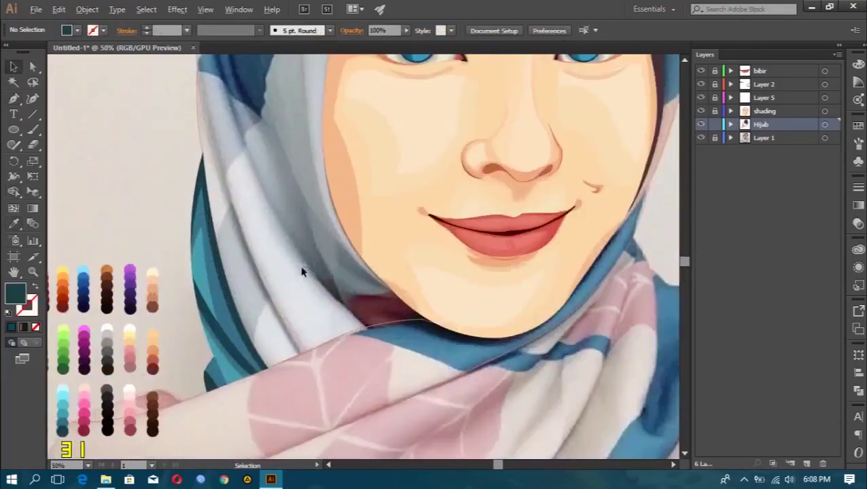
Step: Zoom in and select the hijab's left edge path and its top anchor
{"action": "key", "text": "ctrl+equal"}
{"action": "left_click", "coordinate": [238, 247]}
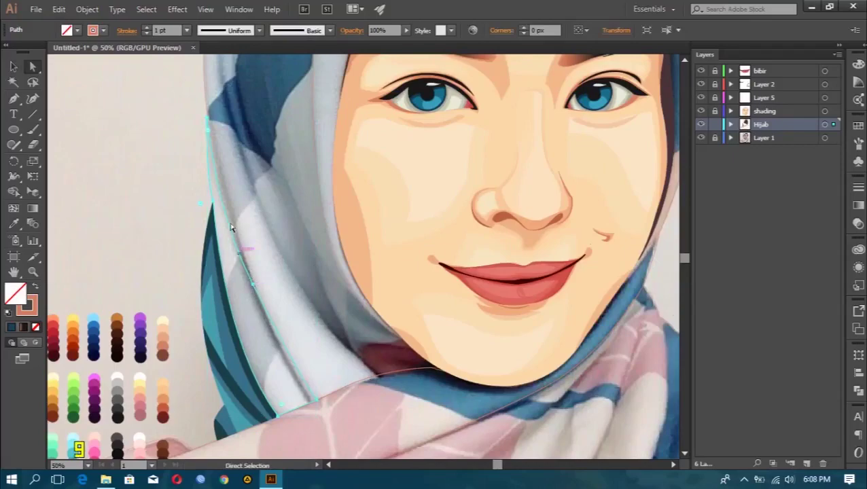
{"action": "scroll", "coordinate": [212, 126], "scroll_direction": "up", "scroll_amount": 2, "text": "alt"}
{"action": "left_click", "coordinate": [222, 183]}
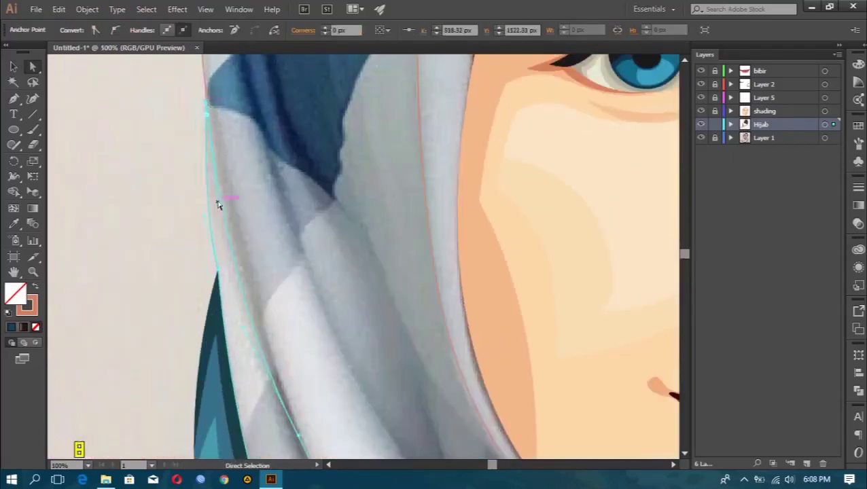
{"action": "key", "text": "p"}
{"action": "scroll", "coordinate": [251, 172], "scroll_direction": "down", "scroll_amount": 5, "text": "alt"}
{"action": "scroll", "coordinate": [236, 176], "scroll_direction": "up", "scroll_amount": 1, "text": "alt"}
{"action": "scroll", "coordinate": [236, 193], "scroll_direction": "up", "scroll_amount": 3, "text": "alt"}
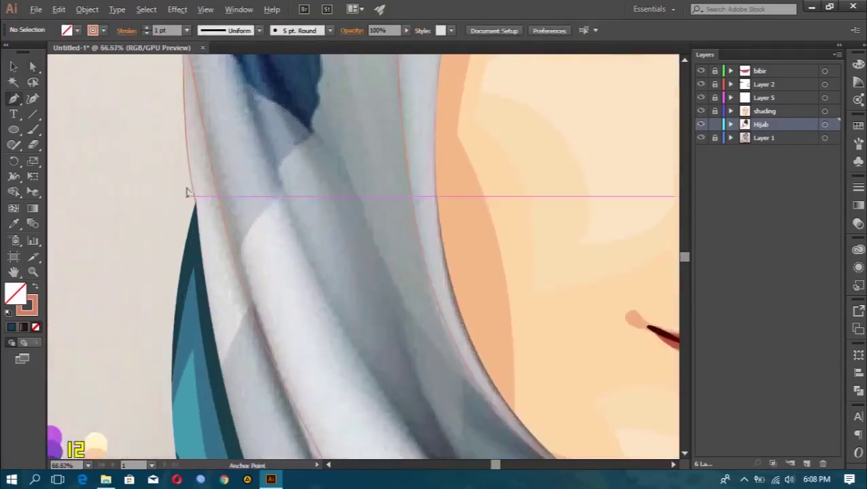
Step: Reshape the hijab edge path, pulling its anchors down onto the scarf edge
{"action": "left_click", "coordinate": [191, 99], "text": "ctrl"}
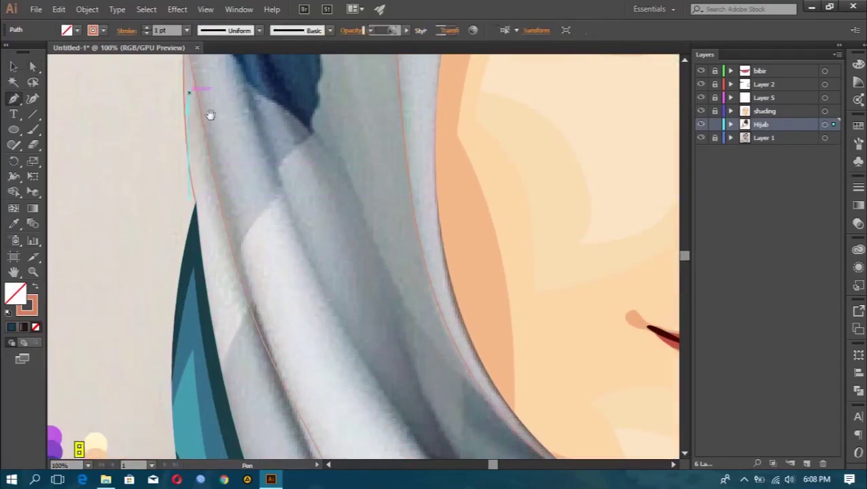
{"action": "scroll", "coordinate": [210, 118], "scroll_direction": "down", "scroll_amount": 3}
{"action": "left_click_drag", "start_coordinate": [229, 189], "coordinate": [236, 221], "text": "ctrl"}
{"action": "scroll", "coordinate": [261, 306], "scroll_direction": "down", "scroll_amount": 5}
{"action": "left_click_drag", "start_coordinate": [261, 306], "coordinate": [297, 267]}
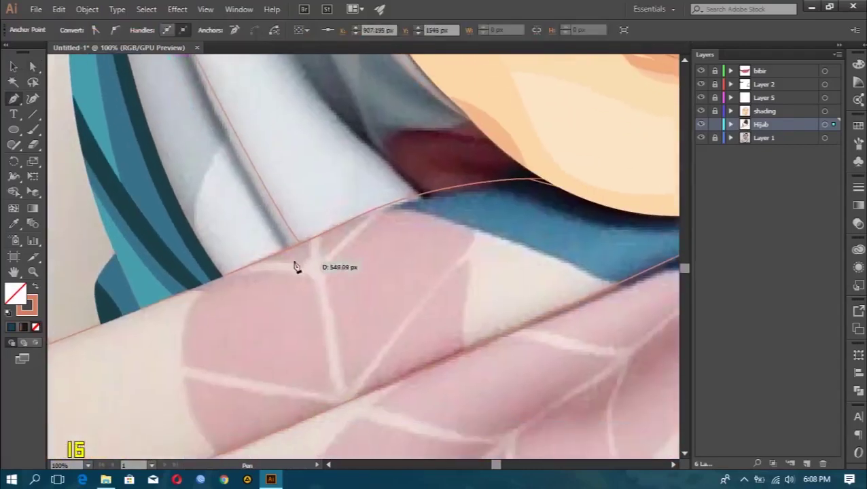
{"action": "scroll", "coordinate": [316, 252], "scroll_direction": "down", "scroll_amount": 2}
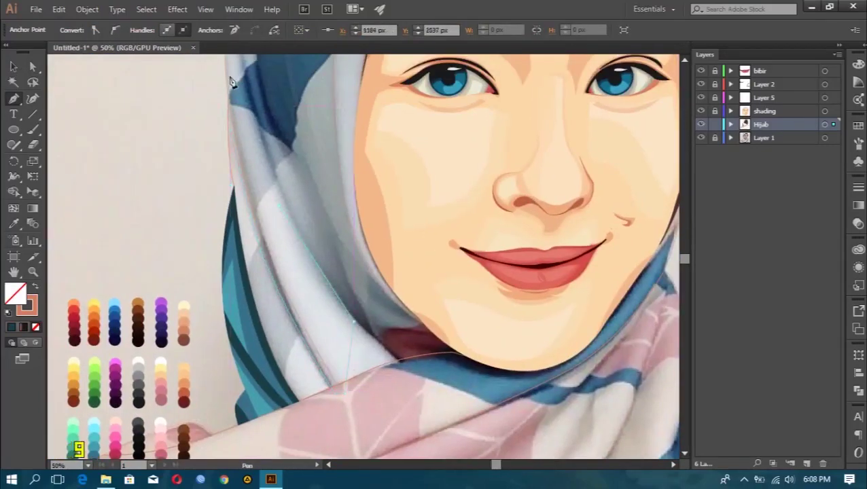
{"action": "scroll", "coordinate": [233, 187], "scroll_direction": "up", "scroll_amount": 7}
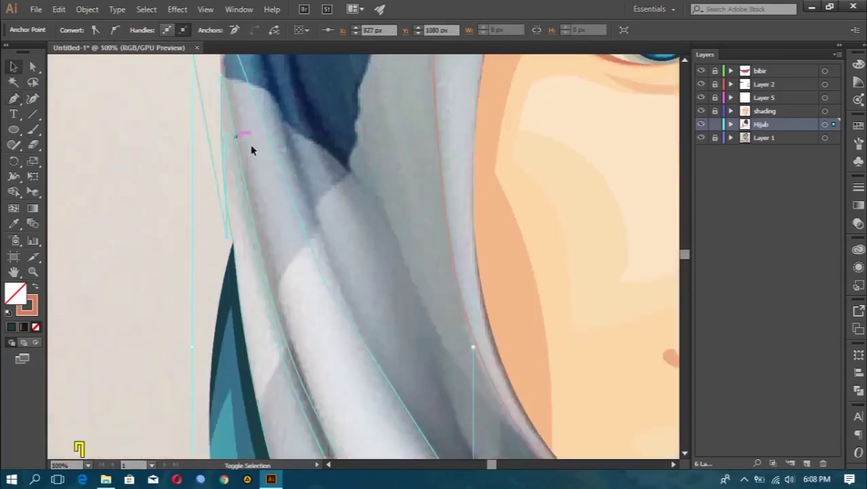
{"action": "left_click_drag", "start_coordinate": [251, 150], "coordinate": [299, 145]}
{"action": "left_click", "coordinate": [282, 153], "text": "ctrl"}
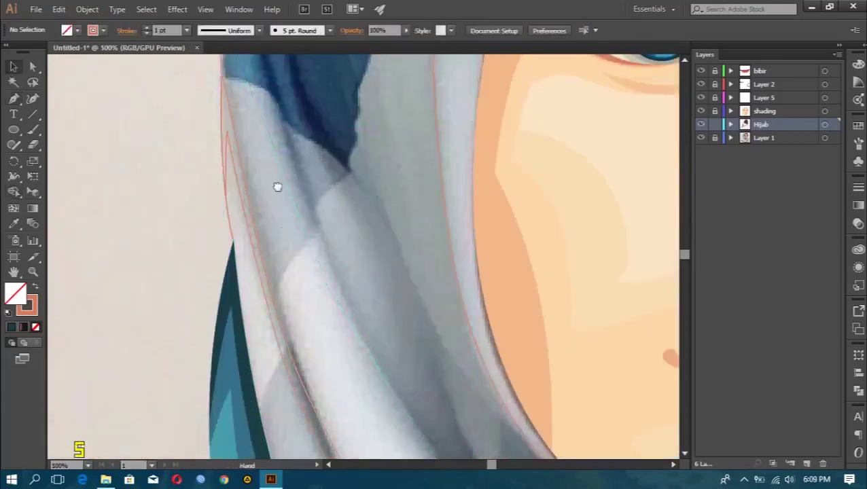
Step: Trace the inner fold with the Pen tool and close it into a teal band
{"action": "scroll", "coordinate": [277, 186], "scroll_direction": "down", "scroll_amount": 6}
{"action": "key", "text": "p"}
{"action": "scroll", "coordinate": [240, 205], "scroll_direction": "up", "scroll_amount": 2}
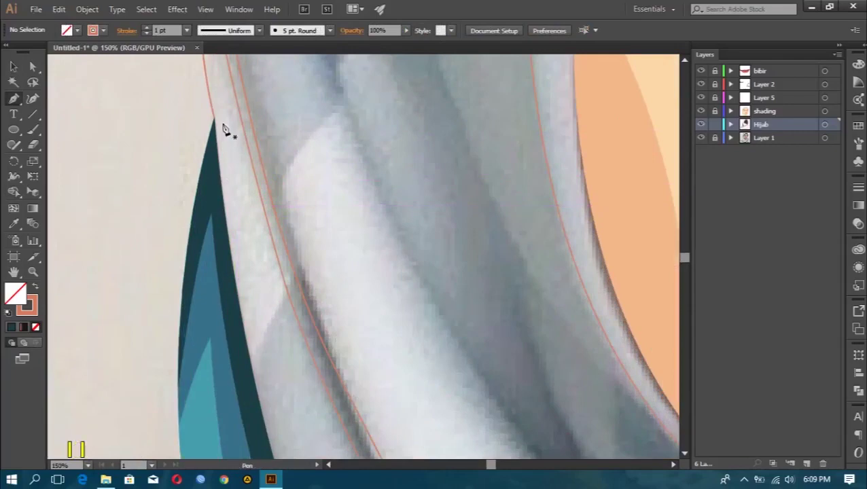
{"action": "scroll", "coordinate": [241, 203], "scroll_direction": "down", "scroll_amount": 1}
{"action": "scroll", "coordinate": [244, 214], "scroll_direction": "down", "scroll_amount": 5}
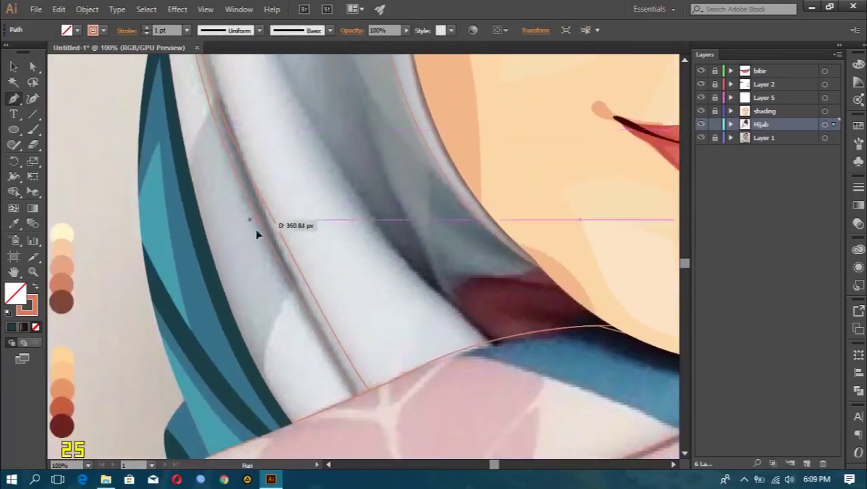
{"action": "left_click", "coordinate": [297, 303]}
{"action": "key", "text": "Escape"}
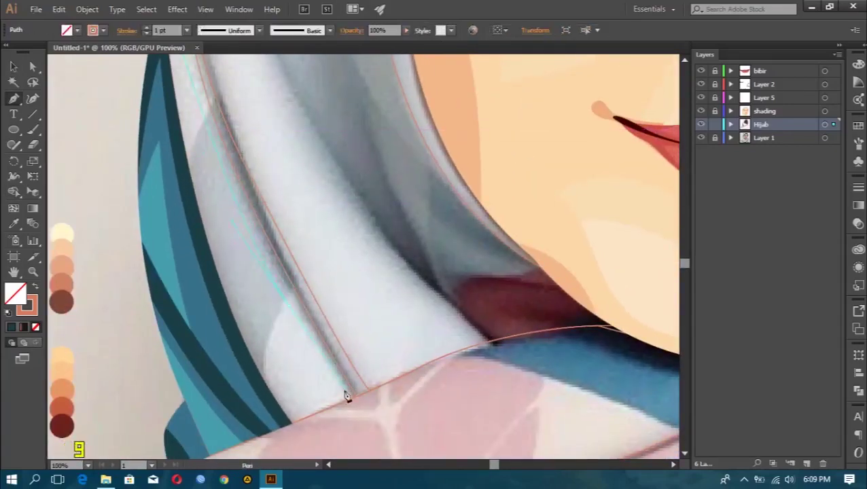
{"action": "left_click", "coordinate": [345, 391]}
{"action": "left_click_drag", "start_coordinate": [275, 326], "coordinate": [319, 380]}
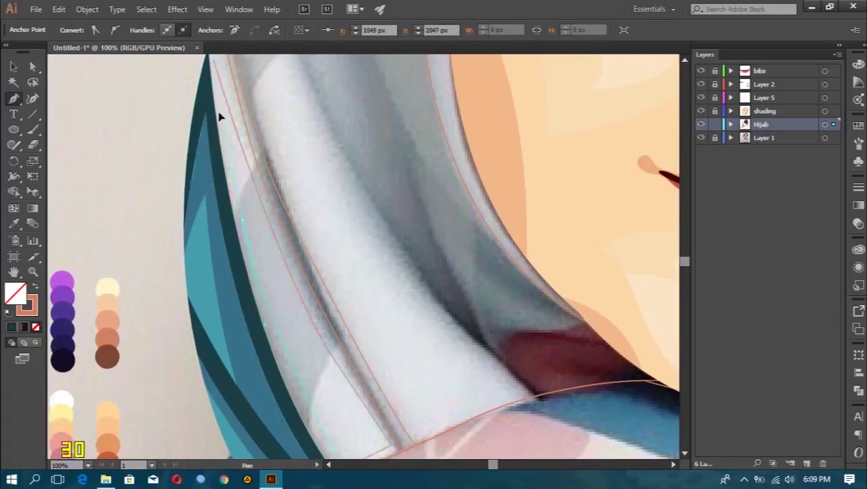
{"action": "left_click", "coordinate": [217, 70]}
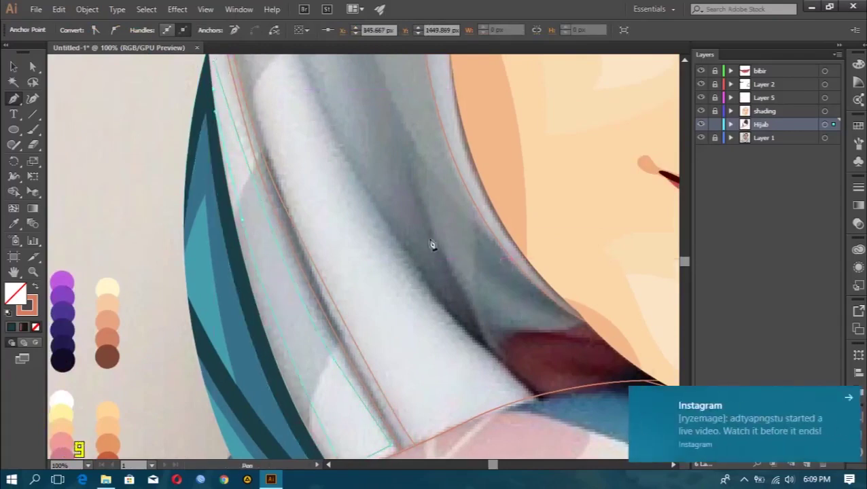
{"action": "left_click_drag", "start_coordinate": [431, 245], "coordinate": [485, 316]}
{"action": "left_click_drag", "start_coordinate": [230, 162], "coordinate": [230, 115]}
{"action": "key", "text": "ctrl+shift+a"}
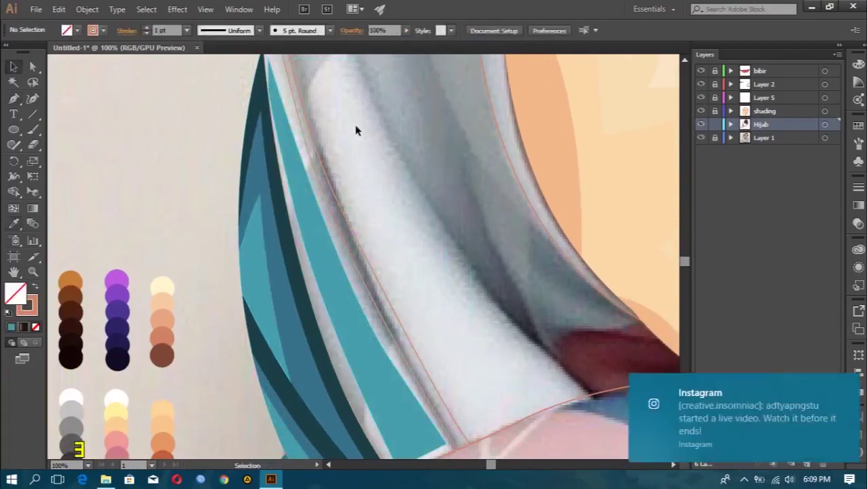
Step: Remove the stray dark blue fill and recolour the fold band darker teal with the Eyedropper
{"action": "left_click_drag", "start_coordinate": [353, 128], "coordinate": [374, 196]}
{"action": "left_click", "coordinate": [322, 235]}
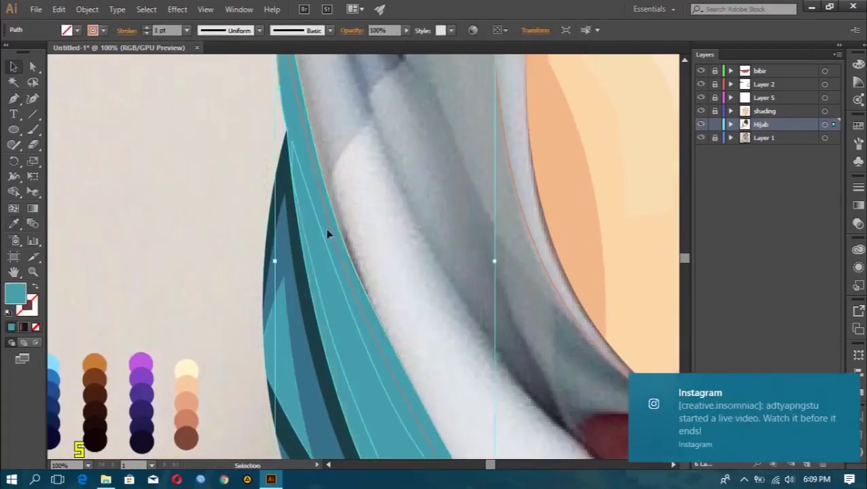
{"action": "key", "text": "ctrl+shift+a"}
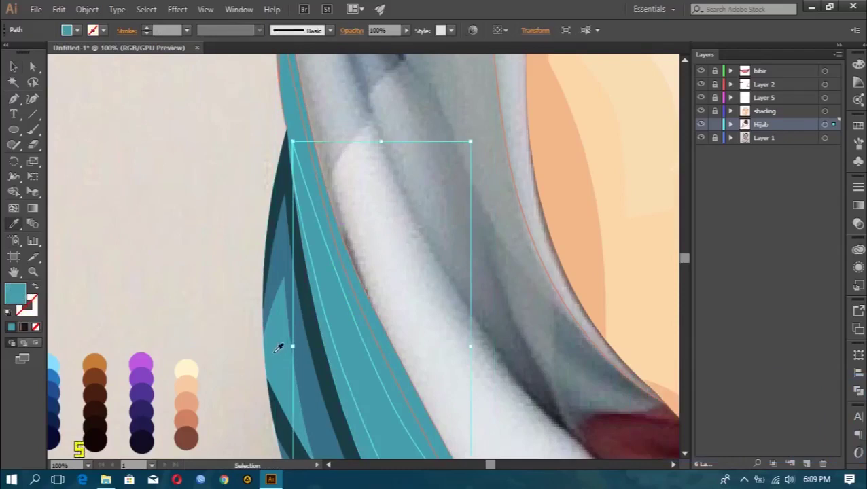
{"action": "left_click", "coordinate": [279, 348]}
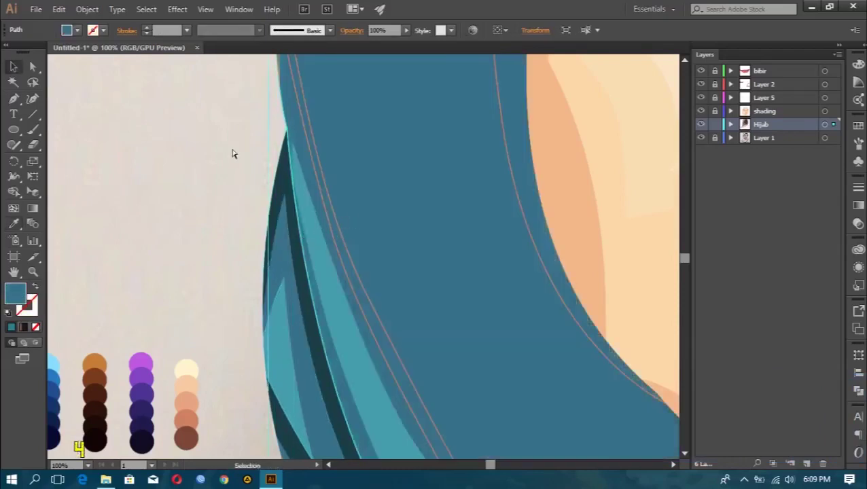
{"action": "key", "text": "Delete"}
{"action": "left_click", "coordinate": [307, 119]}
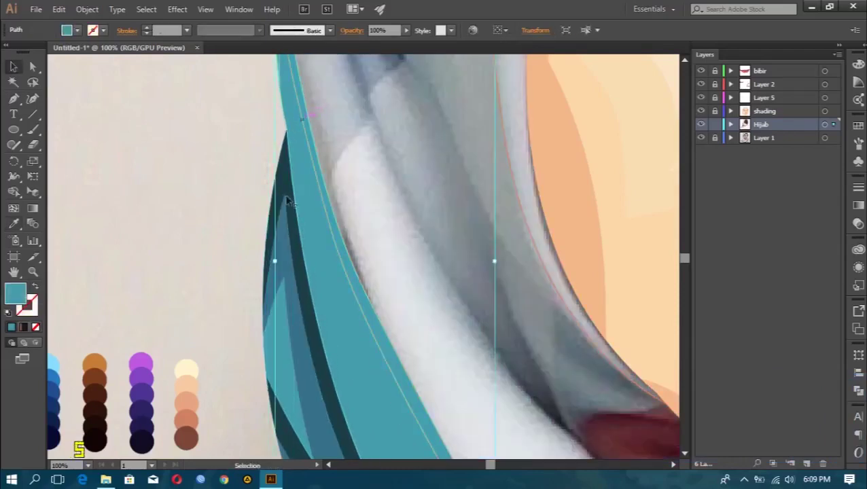
{"action": "key", "text": "i"}
{"action": "left_click", "coordinate": [290, 248]}
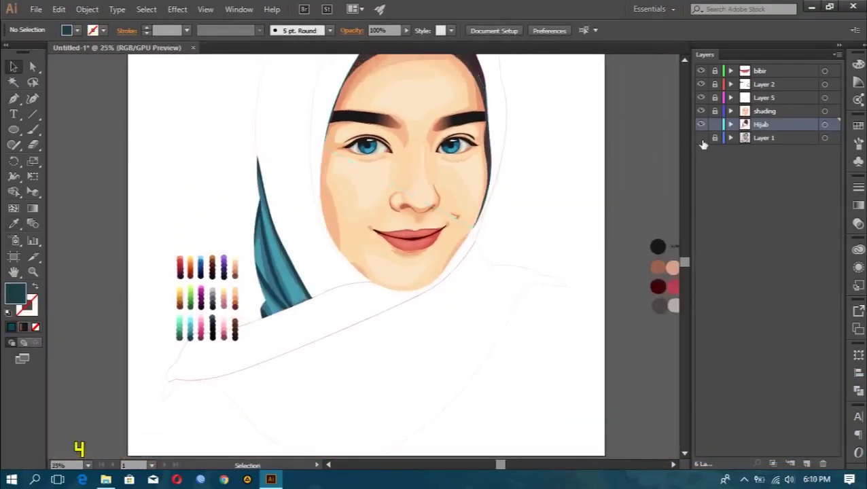
Step: Launch a text editor via Win+R and type 'REPOST REPOST SEPOST :v'
{"action": "key", "text": "super+r"}
{"action": "key", "text": "Return"}
{"action": "type", "text": "REPOST REPOST SEPOST :v"}
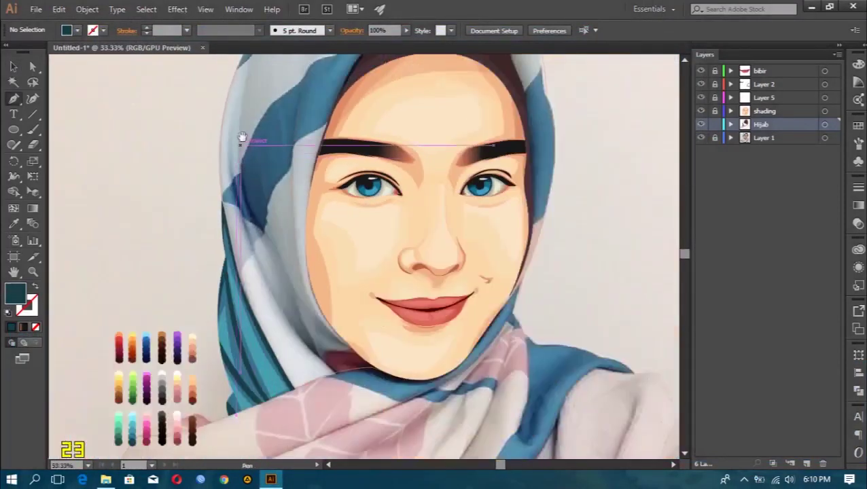
Step: Draw a closed Pen outline around the left drape from crown to chin and scarf
{"action": "left_click_drag", "start_coordinate": [242, 137], "coordinate": [238, 163]}
{"action": "left_click_drag", "start_coordinate": [271, 111], "coordinate": [221, 250]}
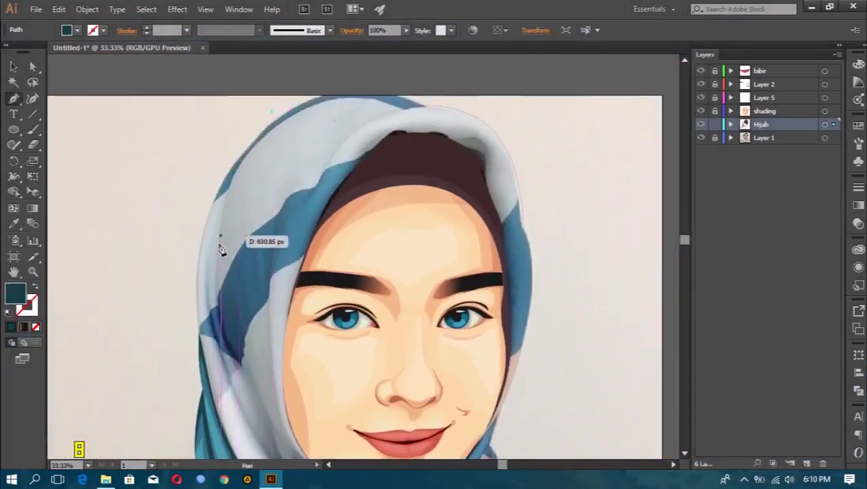
{"action": "left_click_drag", "start_coordinate": [231, 357], "coordinate": [231, 267]}
{"action": "key", "text": "ctrl+plus"}
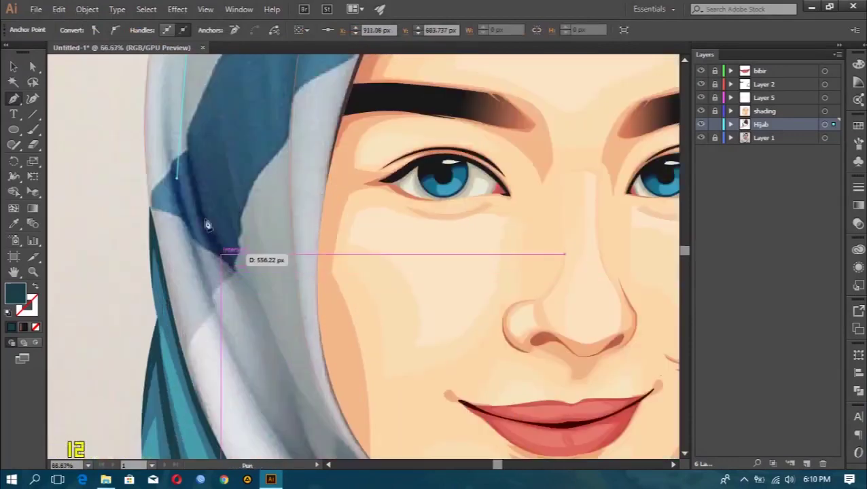
{"action": "mouse_move", "coordinate": [277, 205]}
{"action": "left_mouse_down"}
{"action": "mouse_move", "coordinate": [254, 168]}
{"action": "mouse_move", "coordinate": [271, 229]}
{"action": "left_mouse_up"}
{"action": "mouse_move", "coordinate": [367, 378]}
{"action": "left_mouse_down"}
{"action": "mouse_move", "coordinate": [368, 389]}
{"action": "mouse_move", "coordinate": [332, 398]}
{"action": "left_mouse_up"}
{"action": "key", "text": "ctrl+minus"}
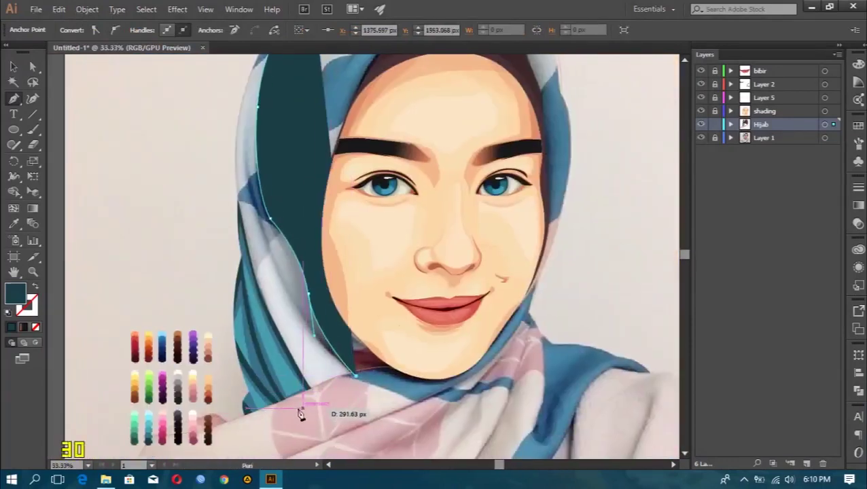
{"action": "left_click_drag", "start_coordinate": [201, 94], "coordinate": [197, 121]}
{"action": "scroll", "coordinate": [224, 157], "scroll_direction": "up", "scroll_amount": 5}
{"action": "left_click", "coordinate": [361, 151]}
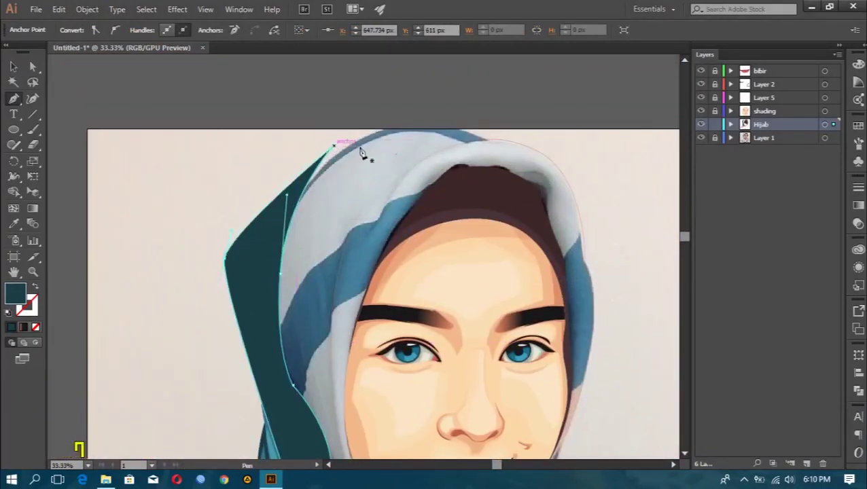
Step: Delete the outer teal sliver and make the drape shape unfilled with a teal outline
{"action": "left_click_drag", "start_coordinate": [222, 203], "coordinate": [198, 84]}
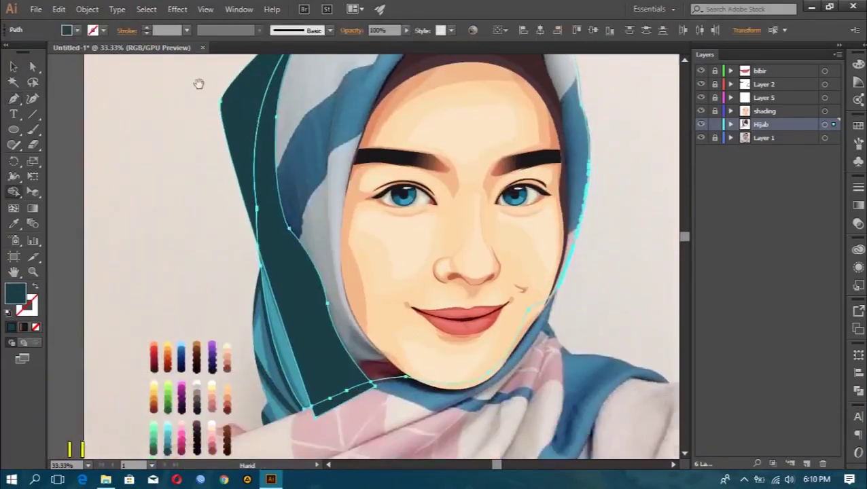
{"action": "left_click", "coordinate": [238, 136], "text": "alt"}
{"action": "key", "text": "v"}
{"action": "left_click", "coordinate": [343, 401]}
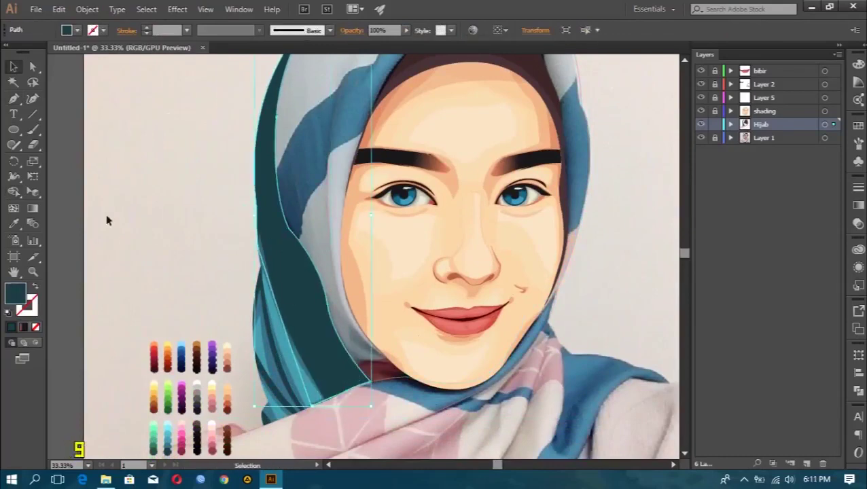
{"action": "left_click", "coordinate": [262, 243]}
{"action": "left_click", "coordinate": [35, 286]}
{"action": "left_click", "coordinate": [197, 248]}
{"action": "scroll", "coordinate": [218, 166], "scroll_direction": "up", "scroll_amount": 1}
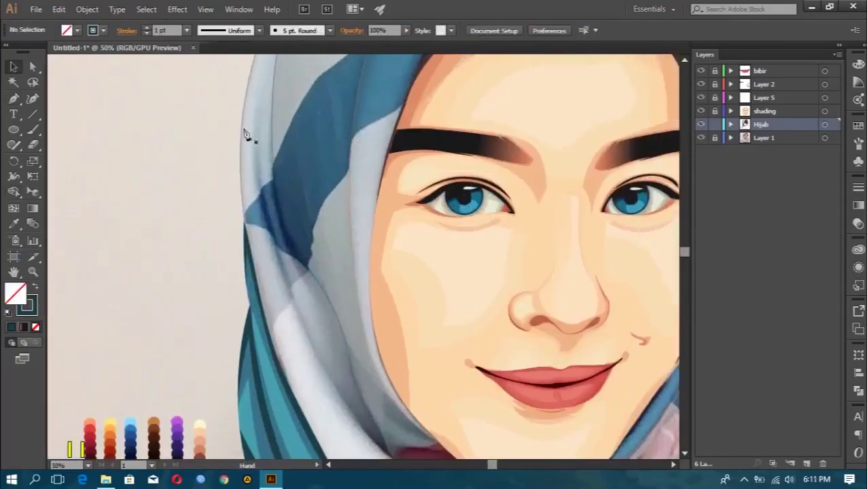
Step: Trace a curved fold path along the hijab's left edge up toward the top
{"action": "left_click_drag", "start_coordinate": [253, 104], "coordinate": [248, 131]}
{"action": "left_click_drag", "start_coordinate": [233, 229], "coordinate": [202, 145]}
{"action": "left_click", "coordinate": [252, 235]}
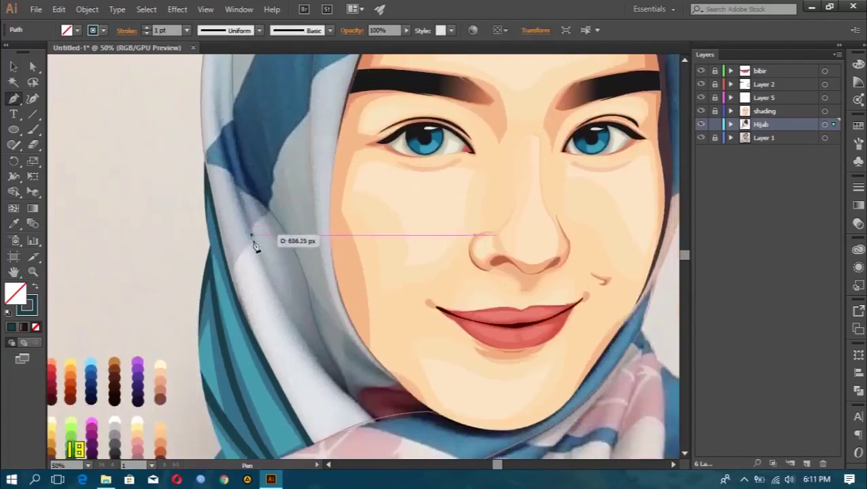
{"action": "left_click", "coordinate": [365, 407]}
{"action": "scroll", "coordinate": [365, 408], "scroll_direction": "up", "scroll_amount": 3}
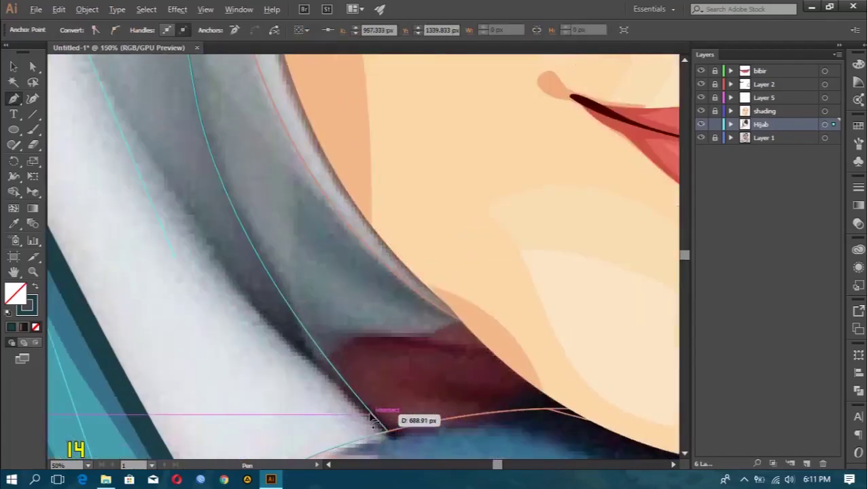
{"action": "scroll", "coordinate": [435, 435], "scroll_direction": "down", "scroll_amount": 1}
{"action": "scroll", "coordinate": [435, 412], "scroll_direction": "down", "scroll_amount": 3}
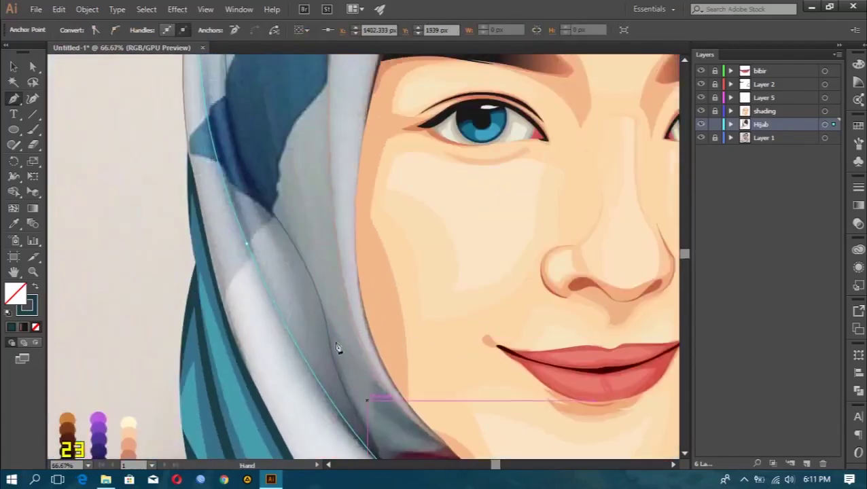
{"action": "scroll", "coordinate": [275, 106], "scroll_direction": "up", "scroll_amount": 1}
{"action": "left_click_drag", "start_coordinate": [276, 106], "coordinate": [316, 268]}
{"action": "left_click_drag", "start_coordinate": [281, 233], "coordinate": [275, 162]}
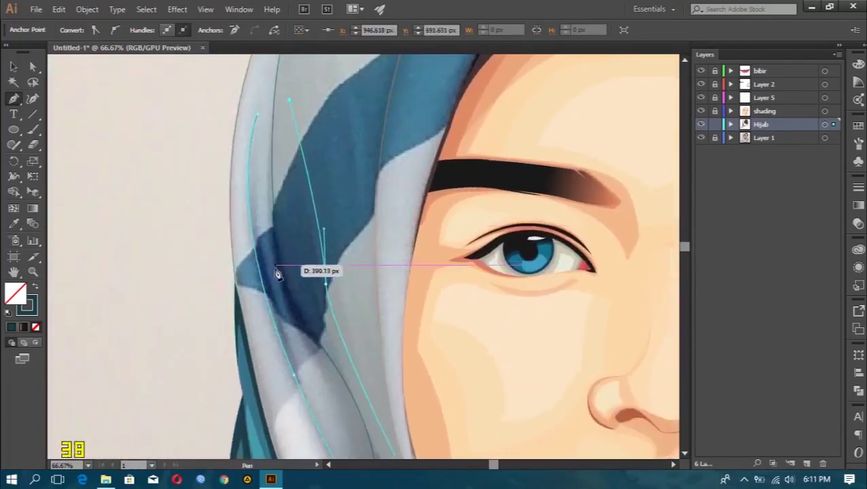
{"action": "mouse_move", "coordinate": [281, 271]}
{"action": "left_mouse_down"}
{"action": "mouse_move", "coordinate": [307, 350]}
{"action": "mouse_move", "coordinate": [313, 333]}
{"action": "left_mouse_up"}
{"action": "scroll", "coordinate": [314, 333], "scroll_direction": "up", "scroll_amount": 2}
{"action": "scroll", "coordinate": [330, 362], "scroll_direction": "down", "scroll_amount": 2}
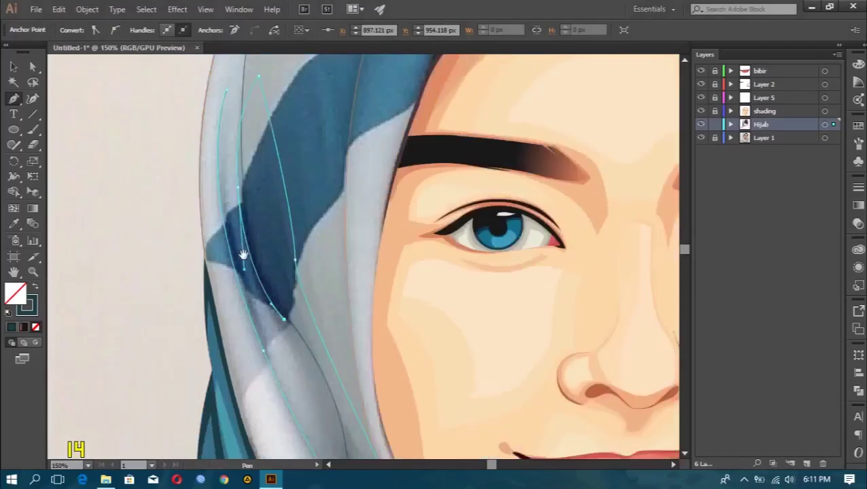
{"action": "left_click_drag", "start_coordinate": [245, 246], "coordinate": [237, 173]}
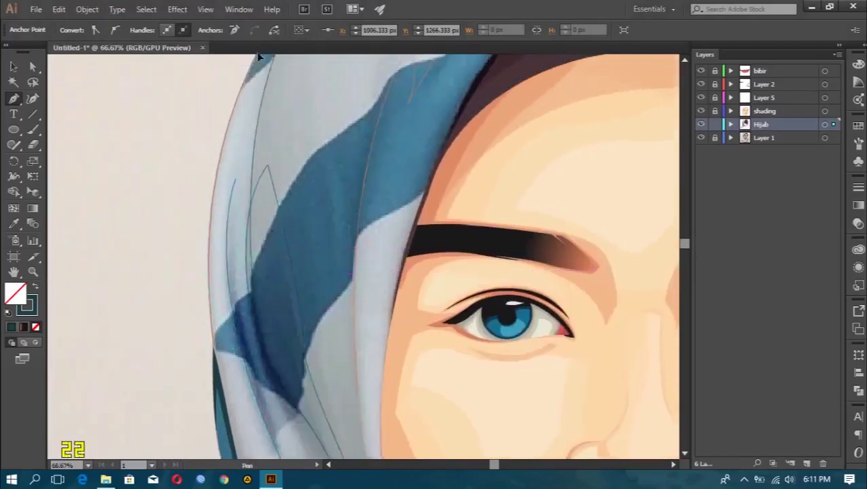
{"action": "scroll", "coordinate": [254, 102], "scroll_direction": "up", "scroll_amount": 3}
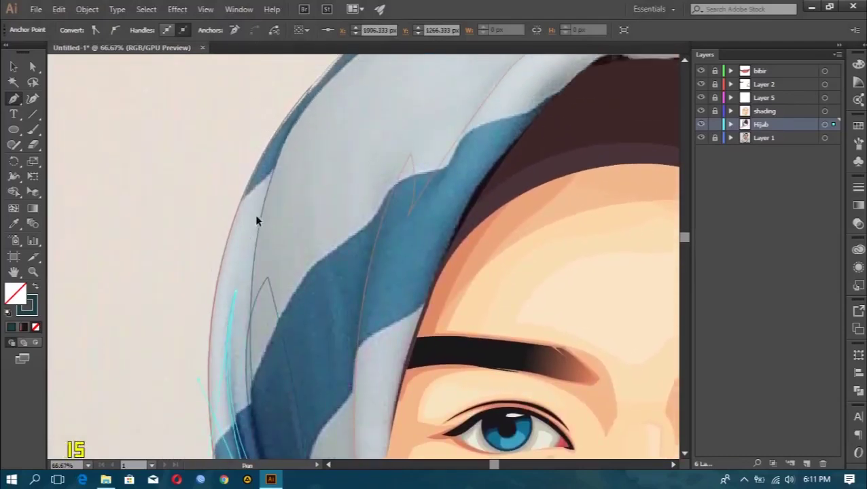
{"action": "key", "text": "v"}
Step: Draw a second curved fold outline on the lower drape
{"action": "scroll", "coordinate": [285, 238], "scroll_direction": "down", "scroll_amount": 5}
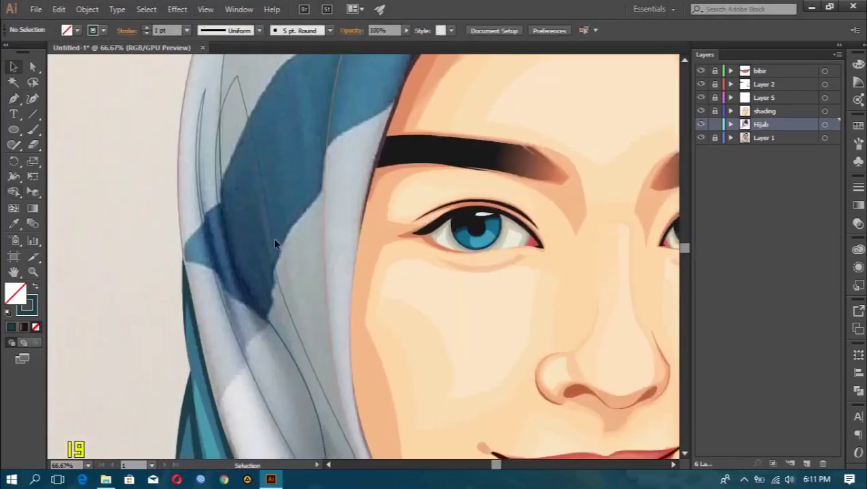
{"action": "key", "text": "p"}
{"action": "scroll", "coordinate": [271, 204], "scroll_direction": "up", "scroll_amount": 2}
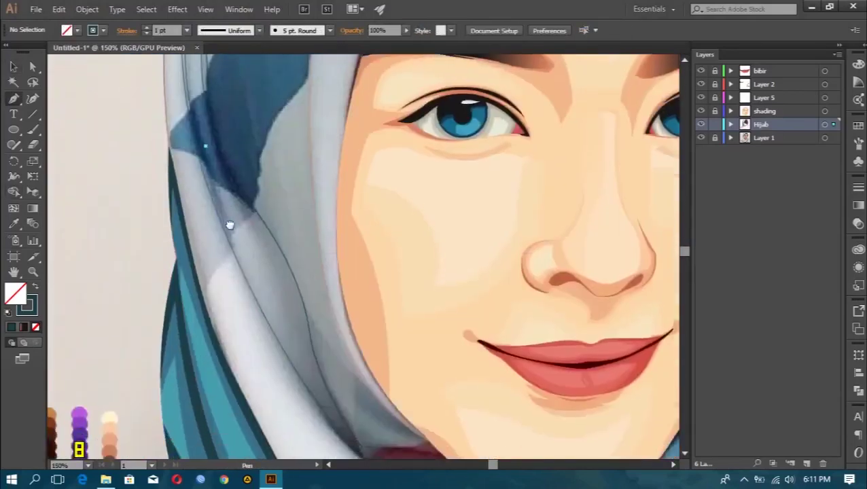
{"action": "scroll", "coordinate": [229, 225], "scroll_direction": "down", "scroll_amount": 2}
{"action": "left_click_drag", "start_coordinate": [230, 265], "coordinate": [229, 333]}
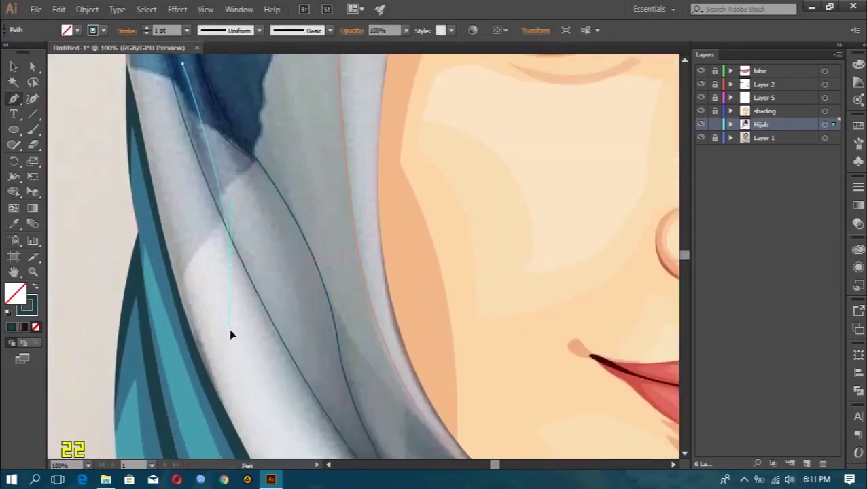
{"action": "left_click", "coordinate": [303, 443]}
{"action": "scroll", "coordinate": [283, 331], "scroll_direction": "down", "scroll_amount": 3}
{"action": "scroll", "coordinate": [329, 406], "scroll_direction": "up", "scroll_amount": 2}
{"action": "left_click_drag", "start_coordinate": [279, 227], "coordinate": [253, 168]}
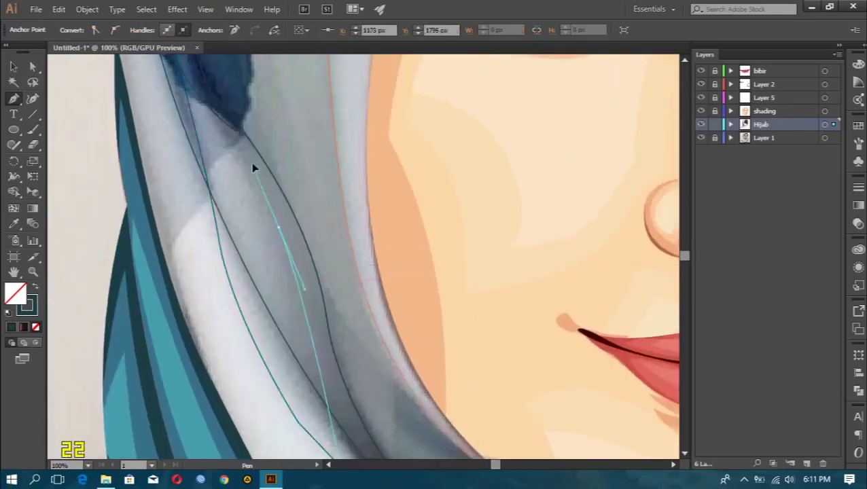
{"action": "scroll", "coordinate": [237, 165], "scroll_direction": "up", "scroll_amount": 2}
{"action": "left_click_drag", "start_coordinate": [207, 112], "coordinate": [250, 197]}
Step: Select the hijab fold path to continue editing it
{"action": "key", "text": "shift+m"}
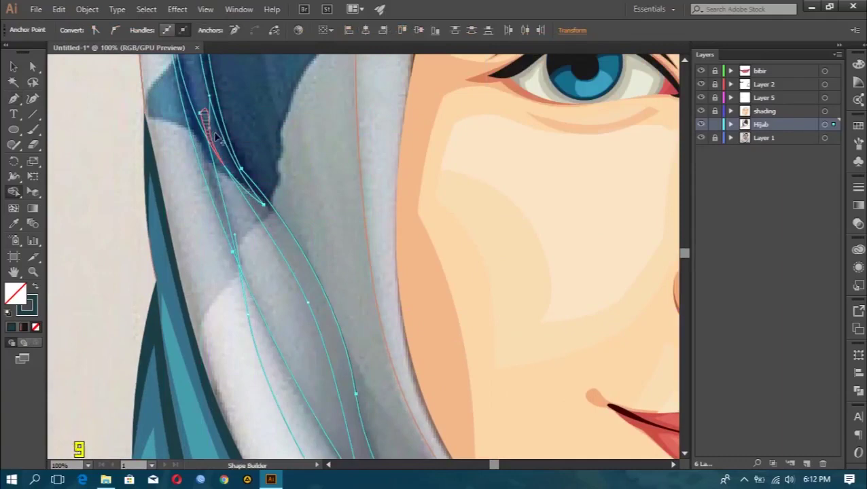
{"action": "key", "text": "v"}
{"action": "left_click", "coordinate": [320, 206]}
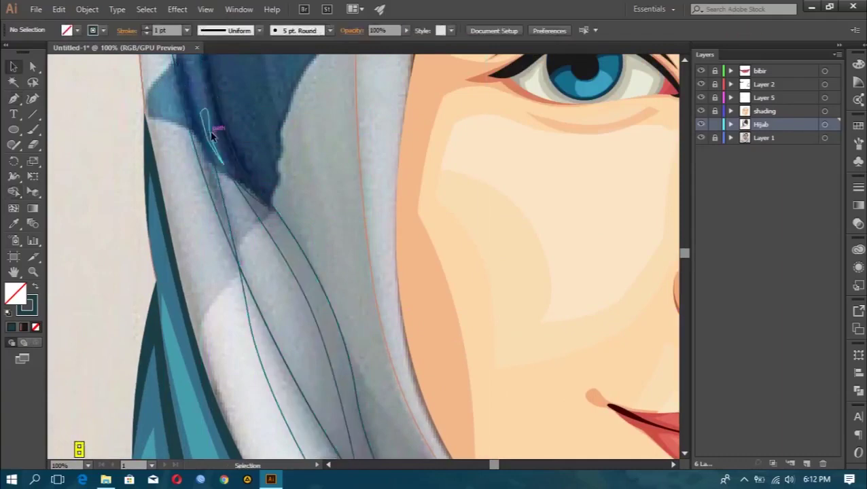
{"action": "left_click", "coordinate": [238, 323]}
{"action": "left_click", "coordinate": [287, 267]}
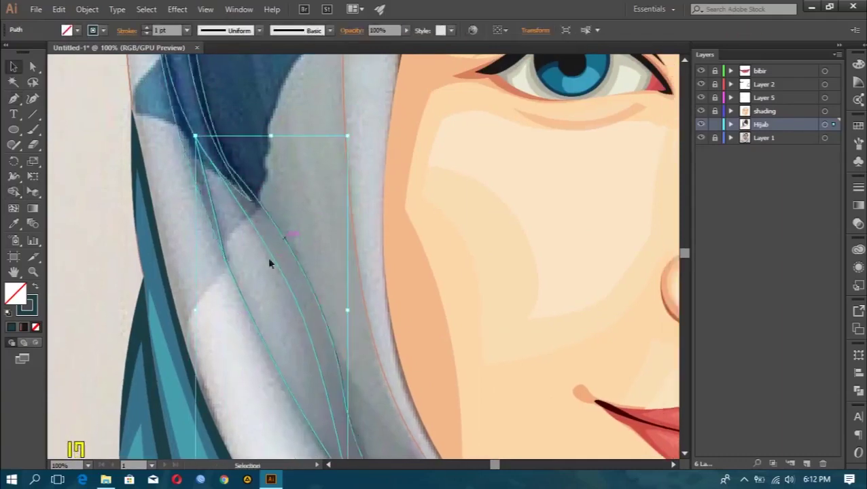
{"action": "left_click_drag", "start_coordinate": [277, 251], "coordinate": [251, 155]}
{"action": "scroll", "coordinate": [264, 181], "scroll_direction": "down", "scroll_amount": 1}
{"action": "key", "text": "ctrl+shift+a"}
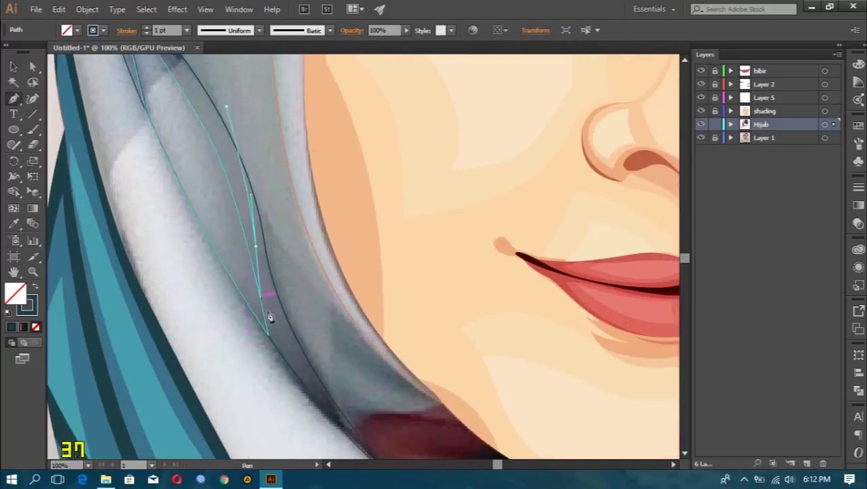
Step: Close the fold into a leaf shape and adjust its anchors to follow the crease
{"action": "left_click_drag", "start_coordinate": [269, 317], "coordinate": [252, 242]}
{"action": "left_click_drag", "start_coordinate": [301, 353], "coordinate": [321, 383]}
{"action": "scroll", "coordinate": [261, 148], "scroll_direction": "up", "scroll_amount": 2}
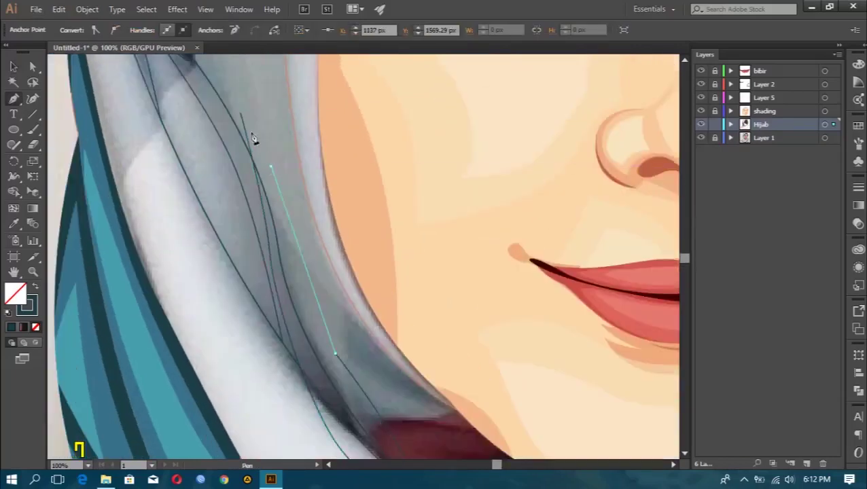
{"action": "left_click_drag", "start_coordinate": [240, 114], "coordinate": [267, 174]}
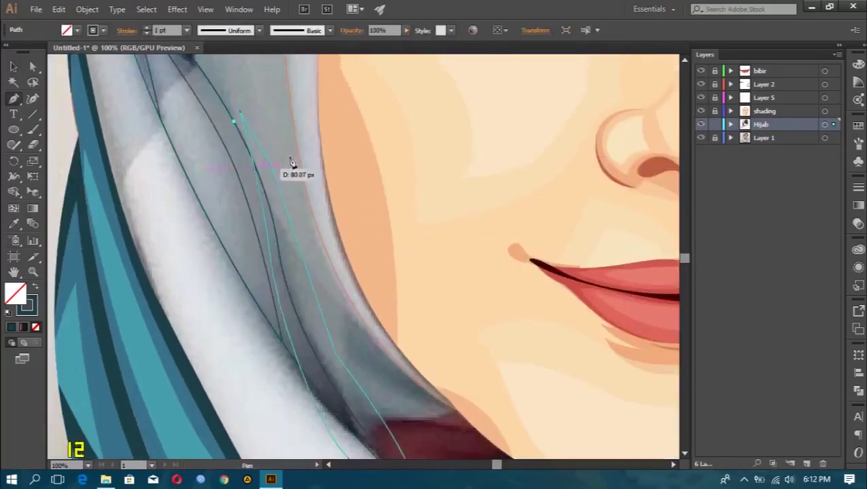
{"action": "key", "text": "ctrl"}
{"action": "left_click_drag", "start_coordinate": [238, 123], "coordinate": [275, 176]}
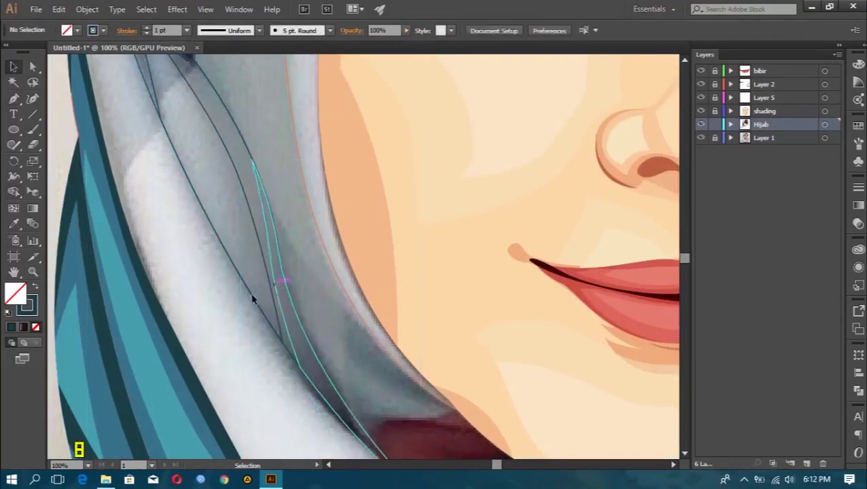
{"action": "left_click_drag", "start_coordinate": [273, 177], "coordinate": [248, 160]}
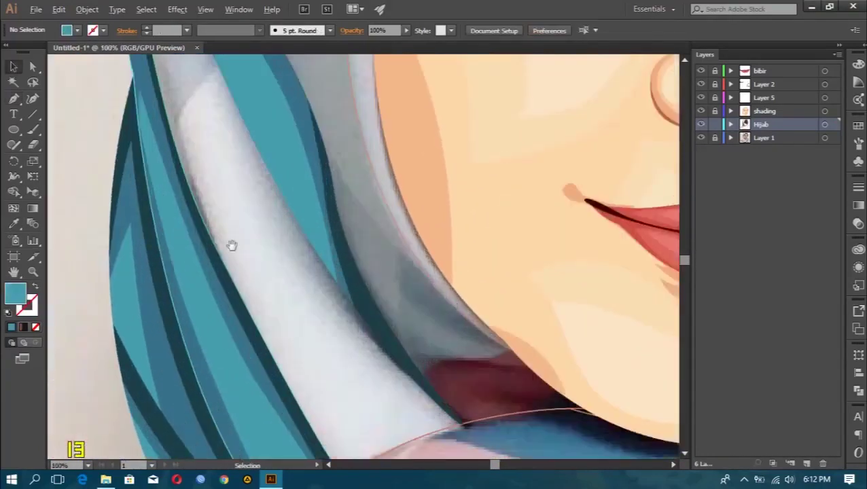
{"action": "key", "text": "p"}
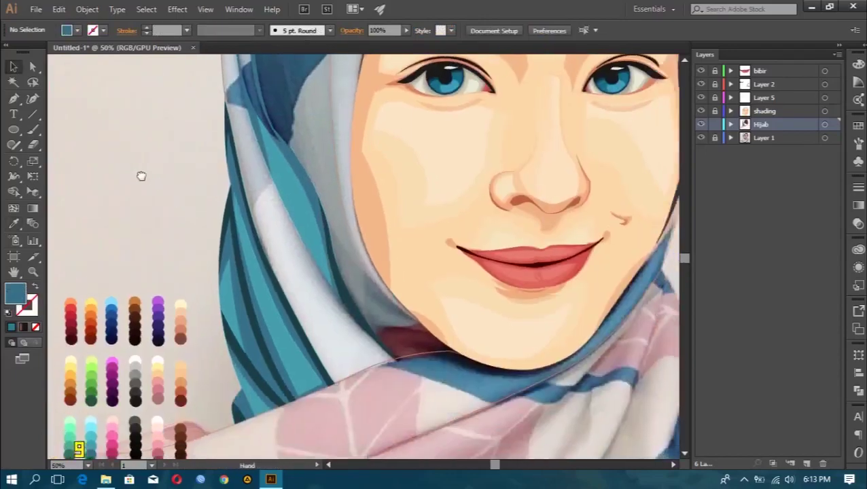
Step: Select the hijab's left fold shape so it takes a light teal fill down to the scarf
{"action": "scroll", "coordinate": [224, 181], "scroll_direction": "up", "scroll_amount": 1}
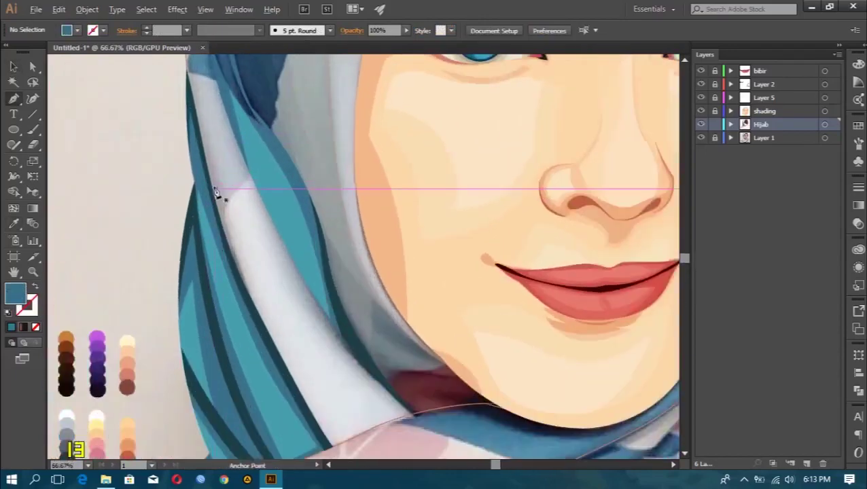
{"action": "scroll", "coordinate": [332, 282], "scroll_direction": "up", "scroll_amount": 5}
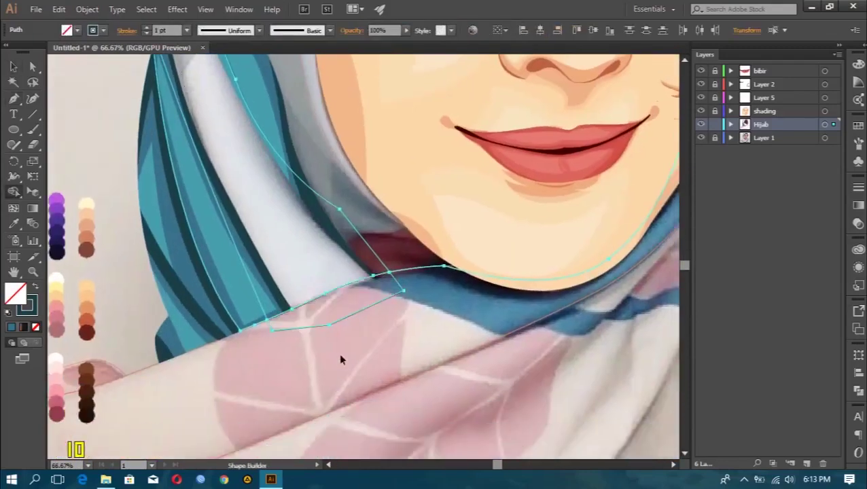
{"action": "key", "text": "v"}
{"action": "left_click", "coordinate": [342, 324]}
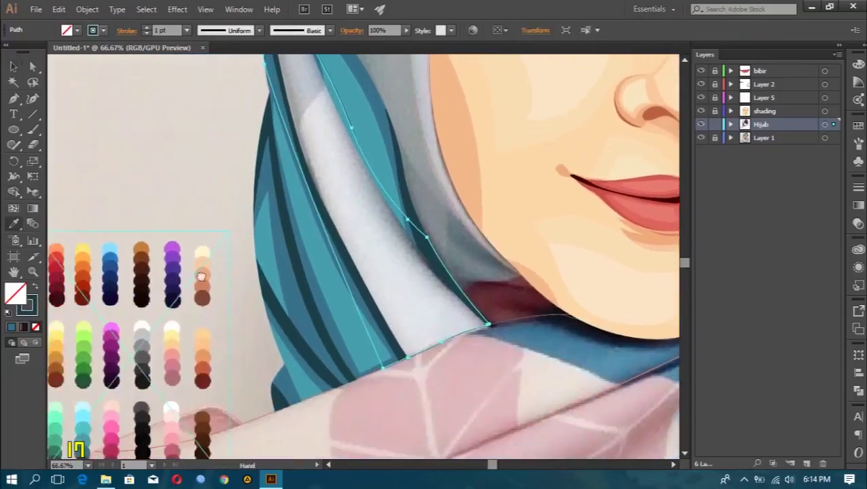
{"action": "left_click_drag", "start_coordinate": [201, 276], "coordinate": [290, 210]}
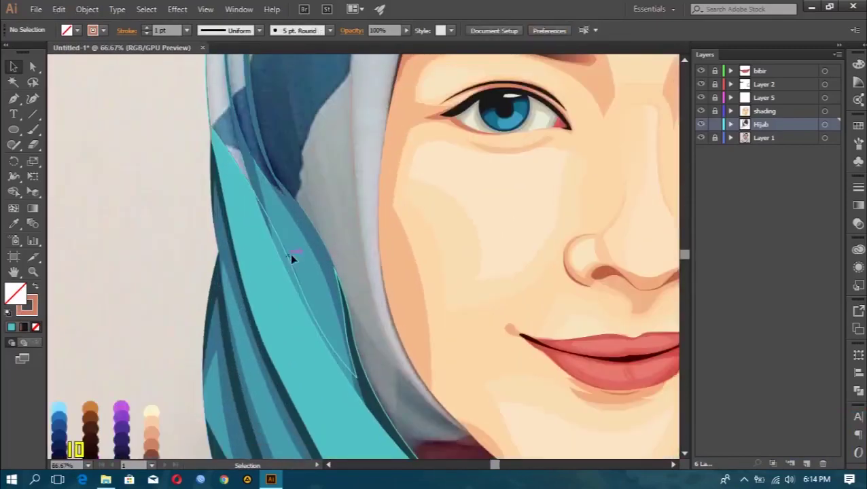
{"action": "left_click", "coordinate": [292, 258]}
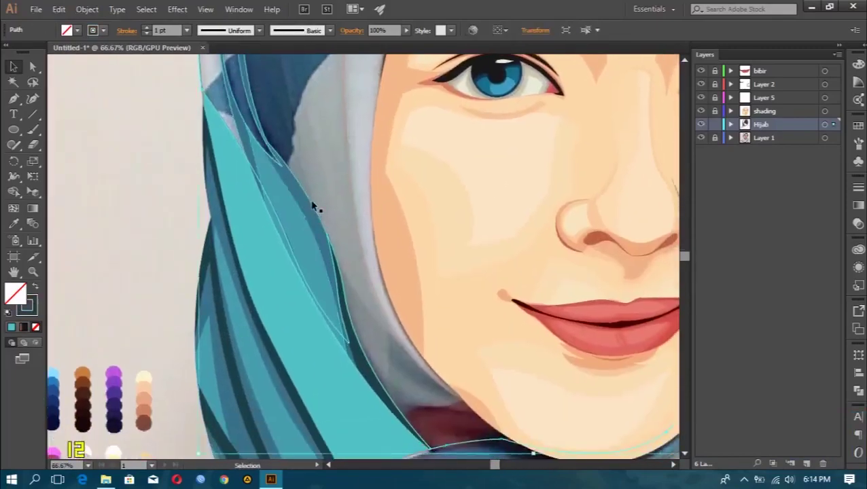
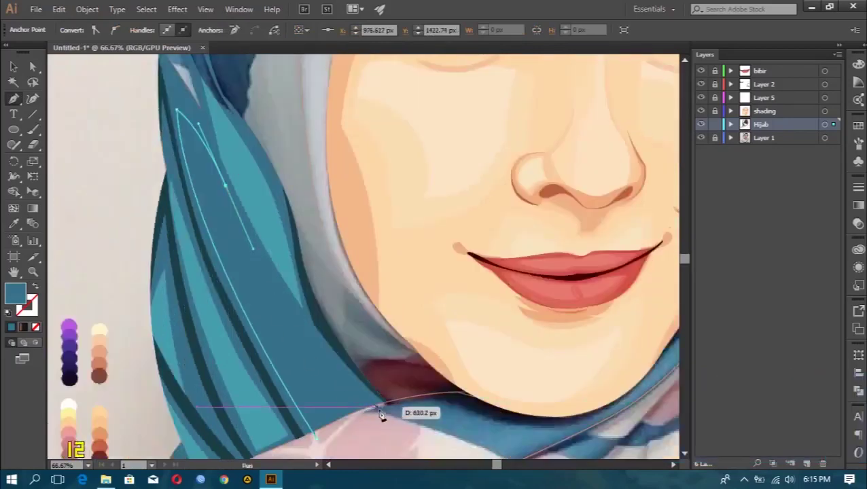
Step: Close two teal highlight paths along the hijab stripes, merging the first with the Shape Builder
{"action": "left_click_drag", "start_coordinate": [378, 409], "coordinate": [422, 432]}
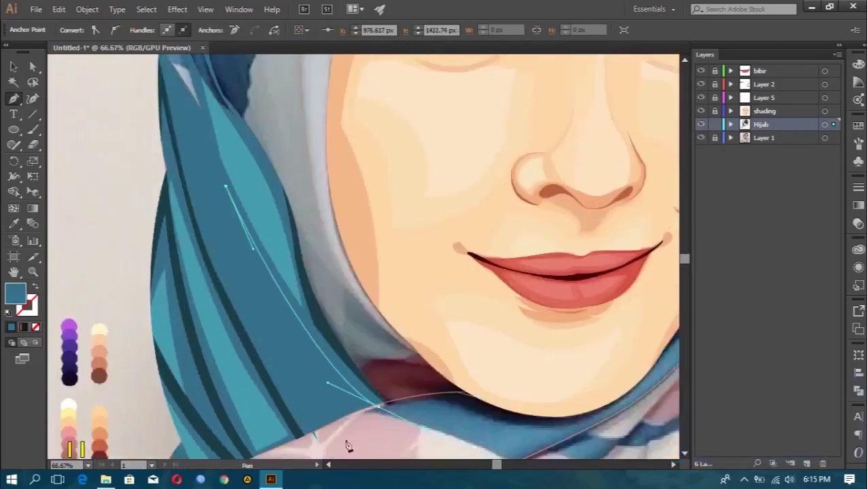
{"action": "left_click", "coordinate": [307, 433]}
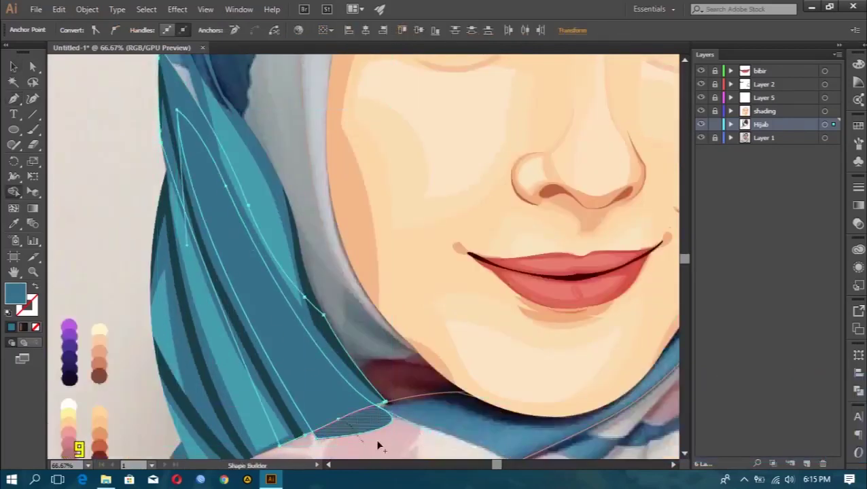
{"action": "key", "text": "v"}
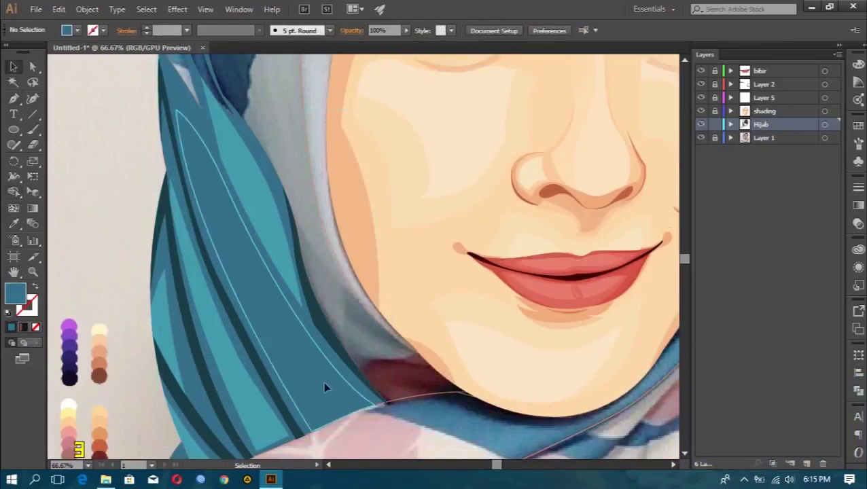
{"action": "key", "text": "p"}
{"action": "key", "text": "ctrl+shift+a"}
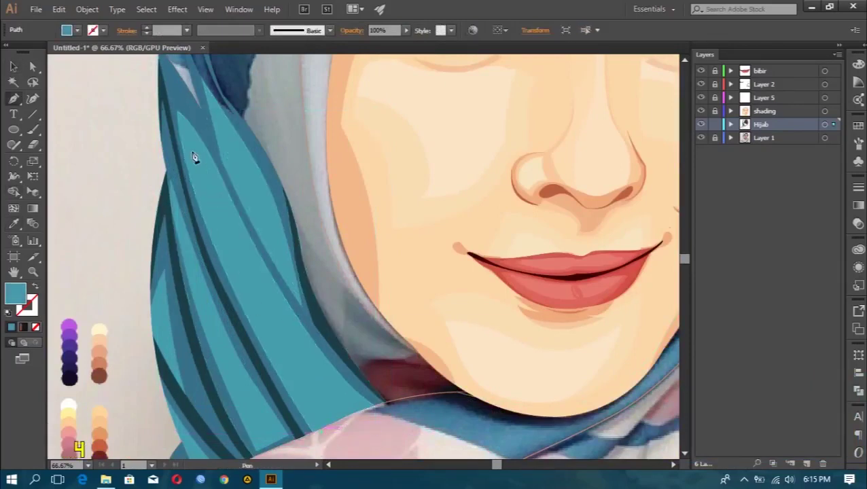
{"action": "left_click", "coordinate": [293, 343]}
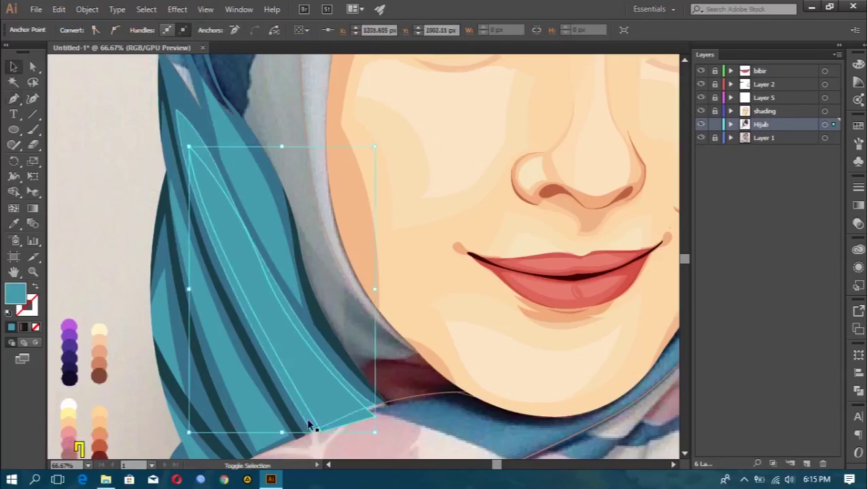
{"action": "left_click", "coordinate": [365, 420]}
{"action": "key", "text": "ctrl+shift+a"}
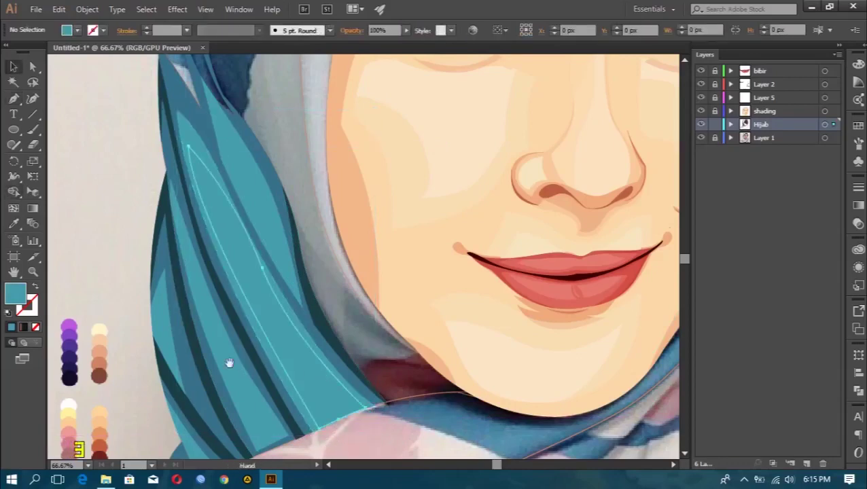
Step: Draw a narrow curved highlight shape along a stripe on the hijab's left side
{"action": "left_click_drag", "start_coordinate": [229, 364], "coordinate": [343, 277]}
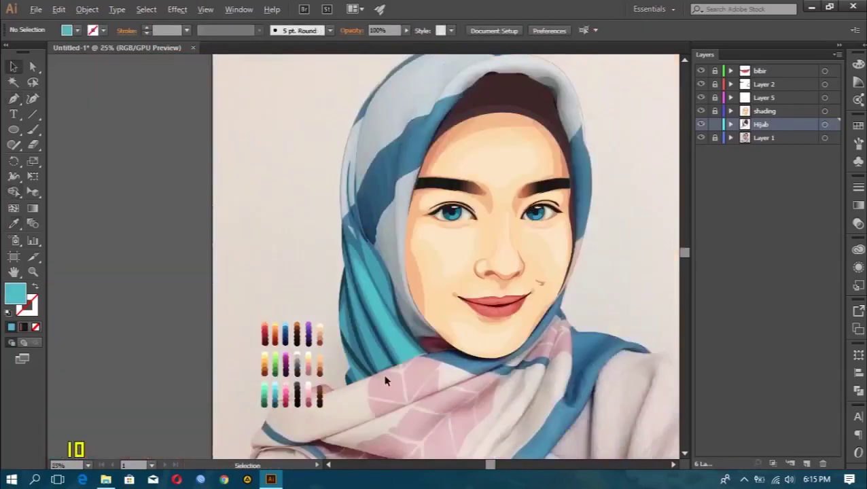
{"action": "key", "text": "p"}
{"action": "scroll", "coordinate": [358, 240], "scroll_direction": "up", "scroll_amount": 3}
{"action": "scroll", "coordinate": [304, 267], "scroll_direction": "up", "scroll_amount": 3}
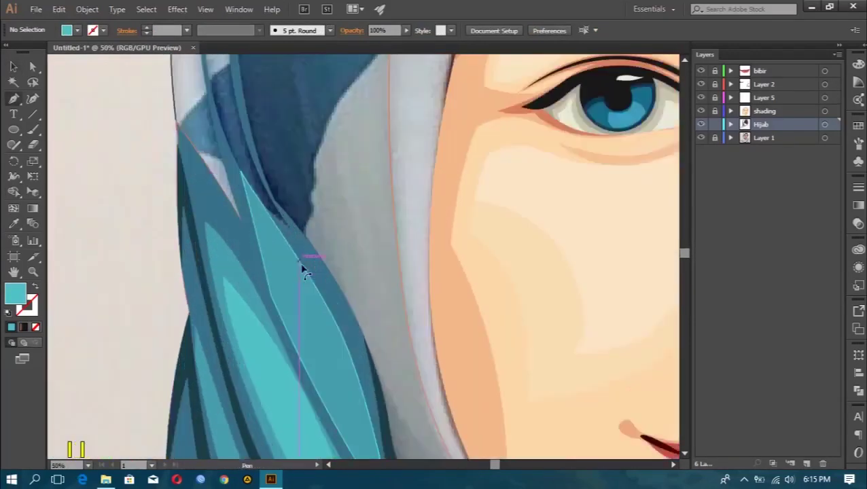
{"action": "scroll", "coordinate": [283, 207], "scroll_direction": "up", "scroll_amount": 2}
{"action": "scroll", "coordinate": [329, 235], "scroll_direction": "down", "scroll_amount": 2}
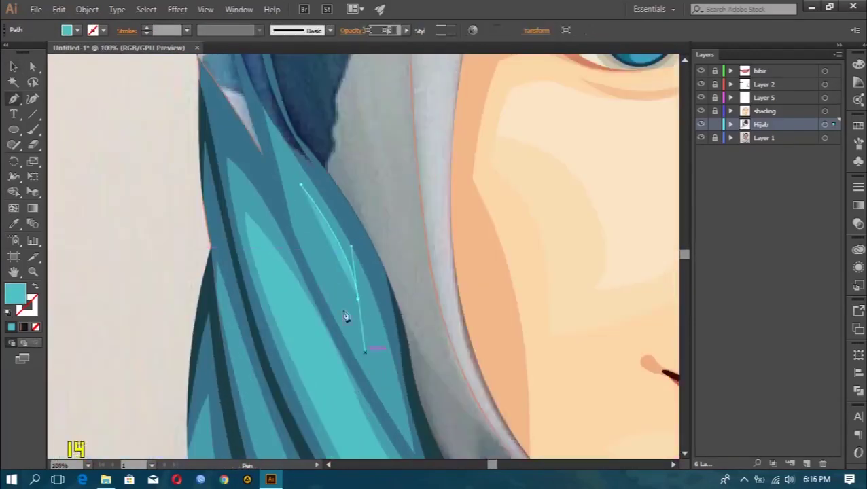
{"action": "left_click", "coordinate": [377, 376]}
{"action": "scroll", "coordinate": [299, 285], "scroll_direction": "up", "scroll_amount": 1}
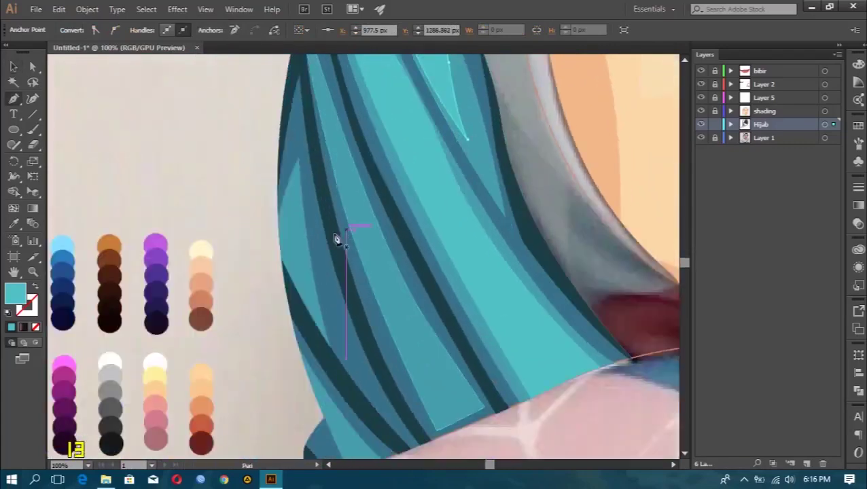
{"action": "scroll", "coordinate": [254, 230], "scroll_direction": "up", "scroll_amount": 1}
{"action": "scroll", "coordinate": [278, 177], "scroll_direction": "up", "scroll_amount": 1}
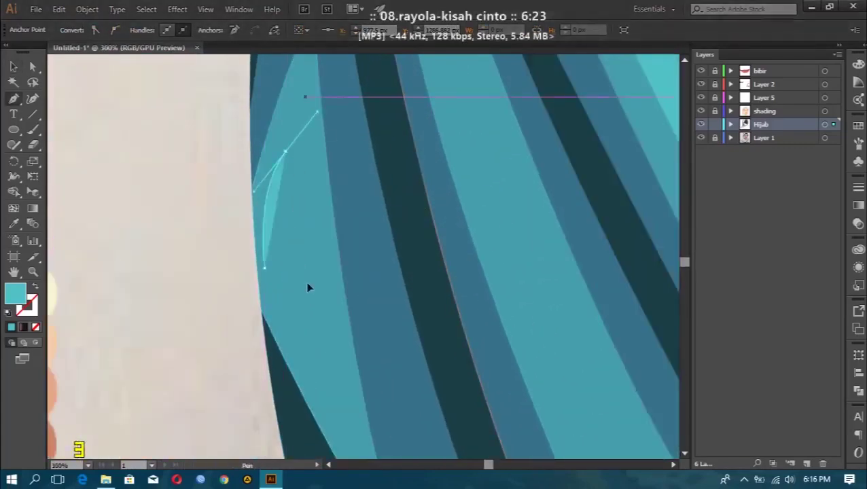
{"action": "left_click_drag", "start_coordinate": [335, 379], "coordinate": [324, 421]}
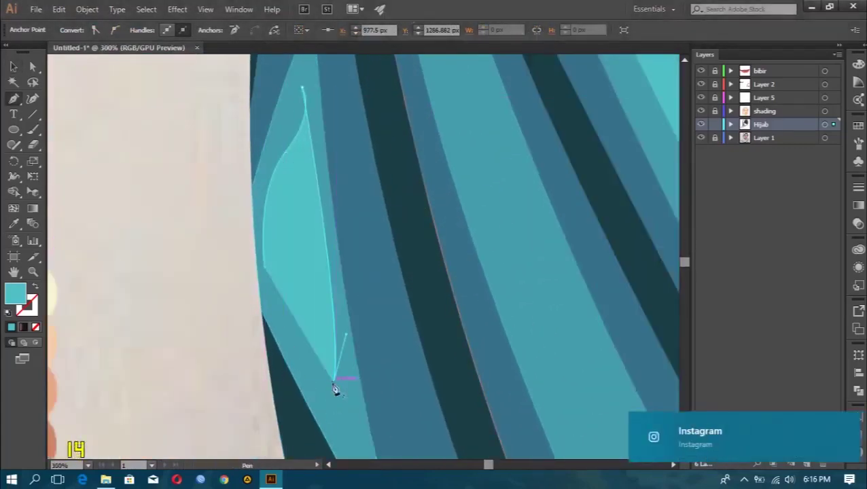
{"action": "left_click", "coordinate": [267, 275]}
Step: Leave the Pen tool and deselect the finished highlight path
{"action": "scroll", "coordinate": [228, 248], "scroll_direction": "down", "scroll_amount": 2}
{"action": "scroll", "coordinate": [231, 245], "scroll_direction": "down", "scroll_amount": 2}
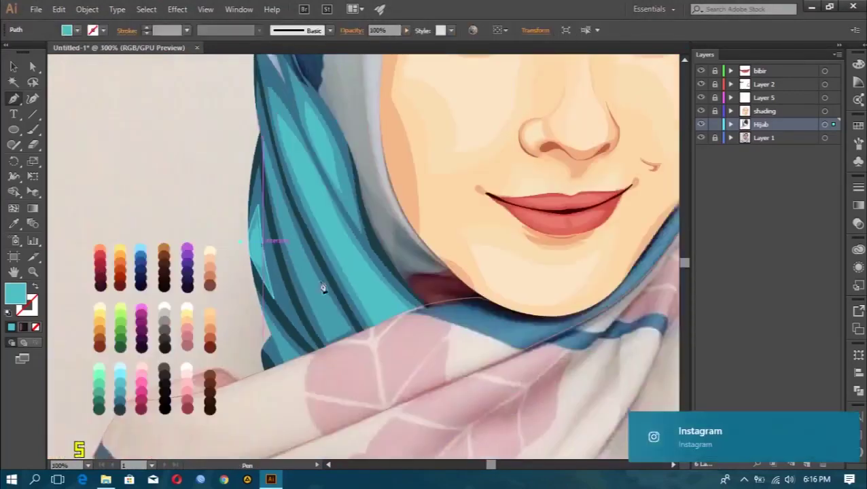
{"action": "scroll", "coordinate": [261, 228], "scroll_direction": "down", "scroll_amount": 1}
{"action": "left_click", "coordinate": [350, 155]}
{"action": "scroll", "coordinate": [329, 247], "scroll_direction": "down", "scroll_amount": 1}
{"action": "scroll", "coordinate": [309, 203], "scroll_direction": "down", "scroll_amount": 1}
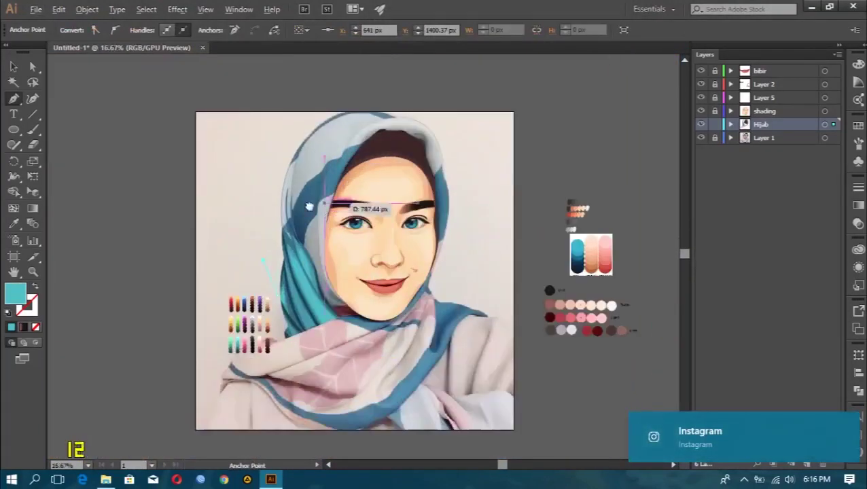
{"action": "scroll", "coordinate": [475, 204], "scroll_direction": "down", "scroll_amount": 1}
{"action": "scroll", "coordinate": [558, 165], "scroll_direction": "down", "scroll_amount": 1}
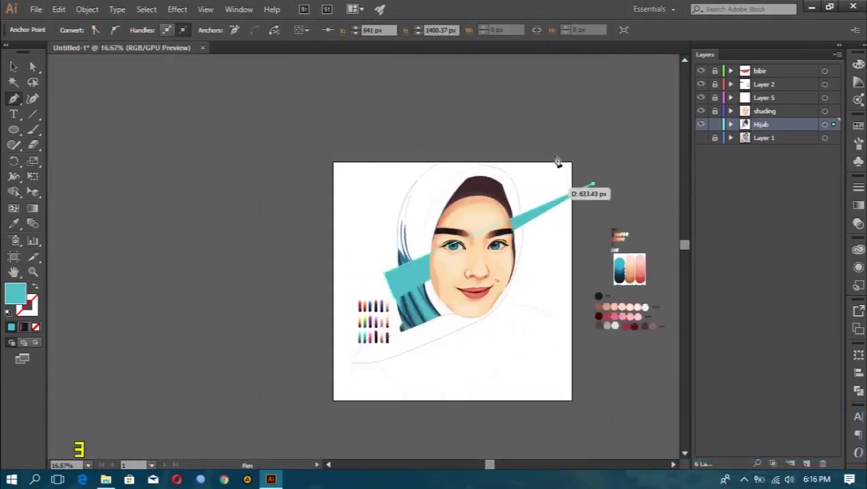
{"action": "key", "text": "v"}
{"action": "scroll", "coordinate": [510, 225], "scroll_direction": "up", "scroll_amount": 3}
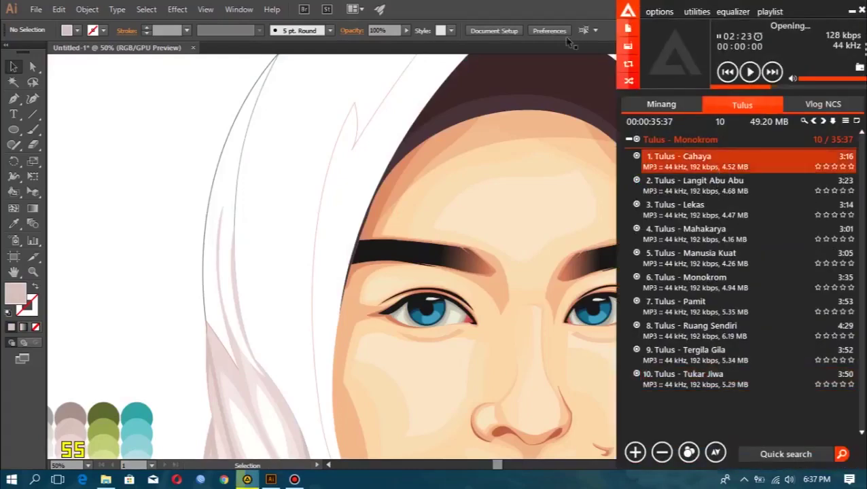
Step: Draw a closed shape over the grey shadow beside the chin
{"action": "mouse_move", "coordinate": [226, 180]}
{"action": "left_mouse_down"}
{"action": "mouse_move", "coordinate": [326, 240]}
{"action": "mouse_move", "coordinate": [335, 227]}
{"action": "left_mouse_up"}
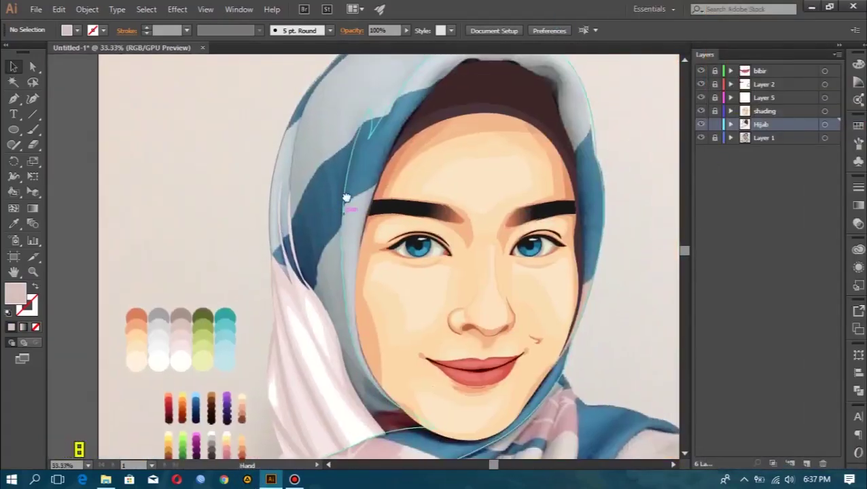
{"action": "left_click_drag", "start_coordinate": [346, 198], "coordinate": [329, 197]}
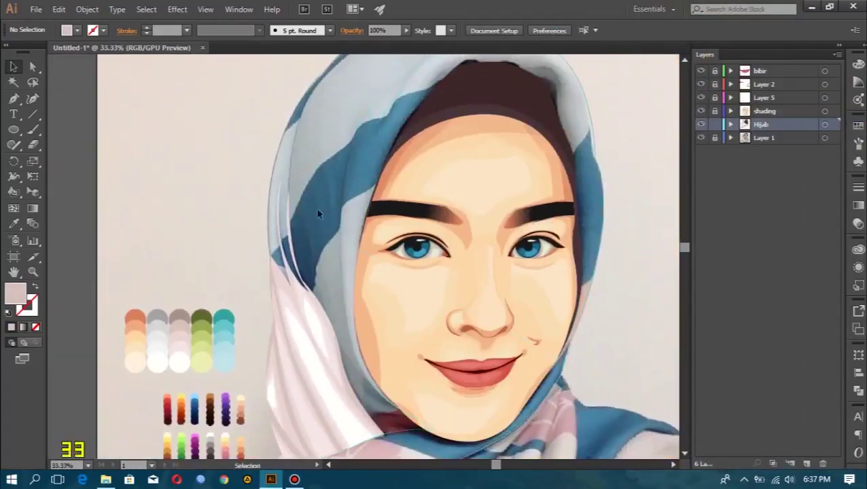
{"action": "left_click_drag", "start_coordinate": [324, 238], "coordinate": [329, 204]}
{"action": "left_click_drag", "start_coordinate": [333, 174], "coordinate": [224, 275]}
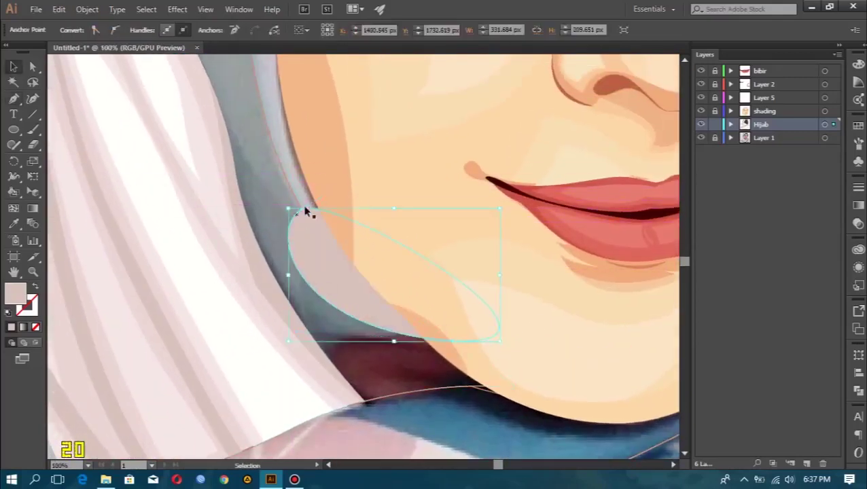
{"action": "left_click_drag", "start_coordinate": [378, 344], "coordinate": [506, 364]}
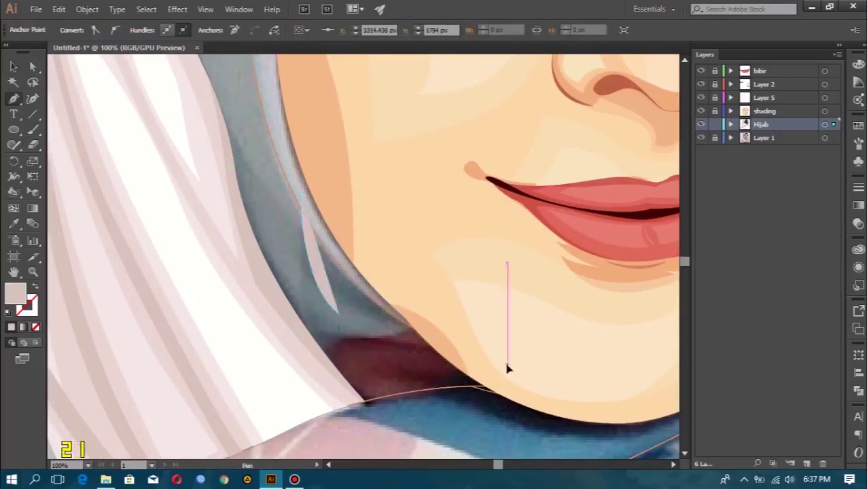
{"action": "left_click", "coordinate": [300, 196]}
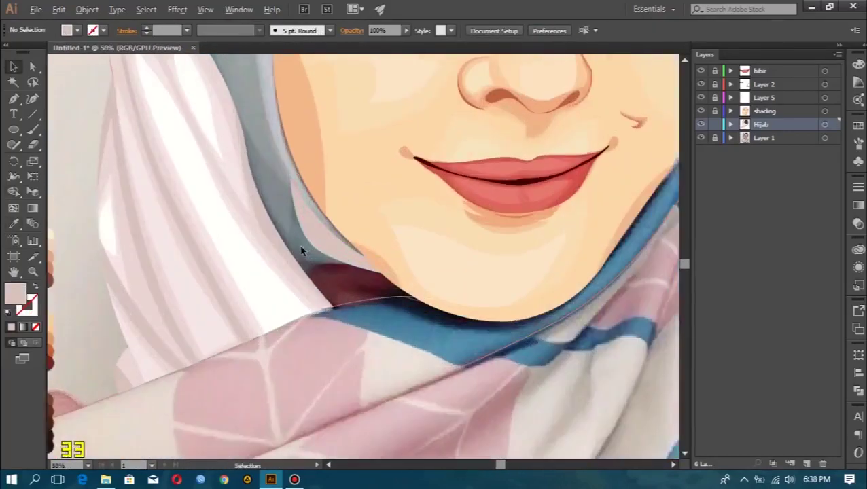
Step: Draw a closed fill shape along the jawline under the chin
{"action": "scroll", "coordinate": [302, 238], "scroll_direction": "up", "scroll_amount": 2}
{"action": "scroll", "coordinate": [299, 214], "scroll_direction": "up", "scroll_amount": 2}
{"action": "scroll", "coordinate": [289, 183], "scroll_direction": "up", "scroll_amount": 2}
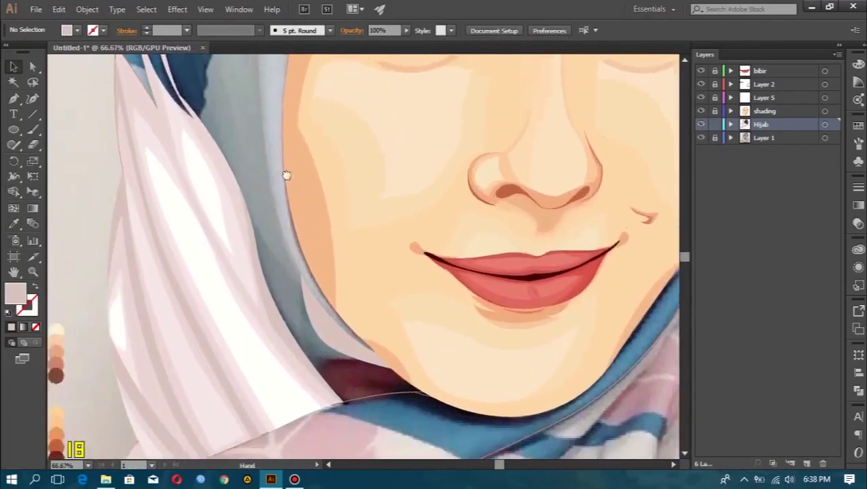
{"action": "key", "text": "ctrl+1"}
{"action": "key", "text": "ctrl+equal"}
{"action": "key", "text": "p"}
{"action": "left_click", "coordinate": [576, 319]}
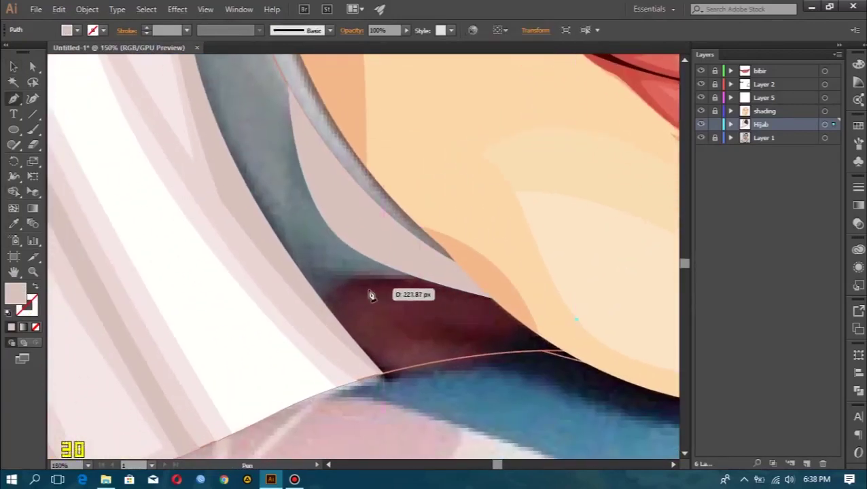
{"action": "left_click_drag", "start_coordinate": [335, 280], "coordinate": [234, 278]}
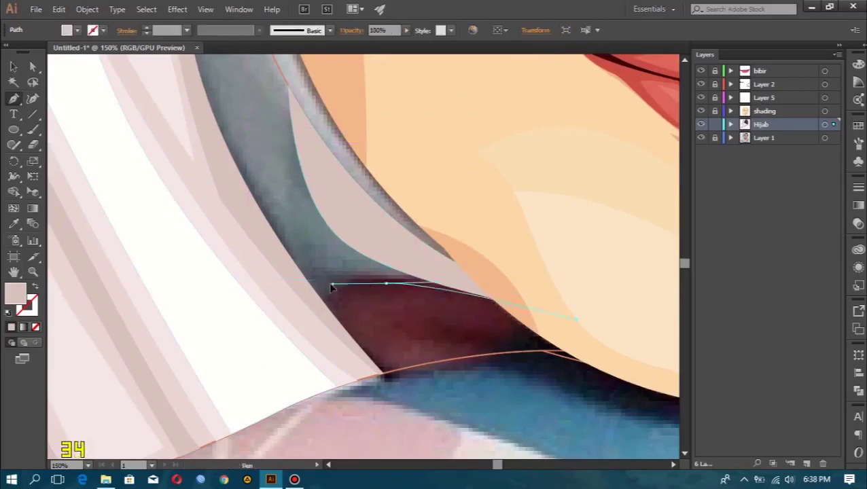
{"action": "scroll", "coordinate": [306, 244], "scroll_direction": "left", "scroll_amount": 2}
{"action": "scroll", "coordinate": [259, 124], "scroll_direction": "up", "scroll_amount": 2}
{"action": "scroll", "coordinate": [251, 133], "scroll_direction": "up", "scroll_amount": 2}
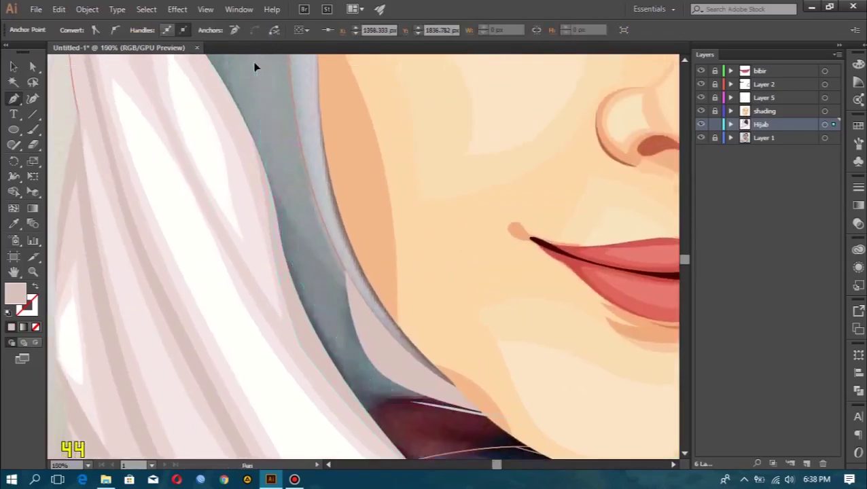
{"action": "scroll", "coordinate": [258, 228], "scroll_direction": "down", "scroll_amount": 3}
{"action": "left_click", "coordinate": [374, 403]}
{"action": "left_click", "coordinate": [479, 396]}
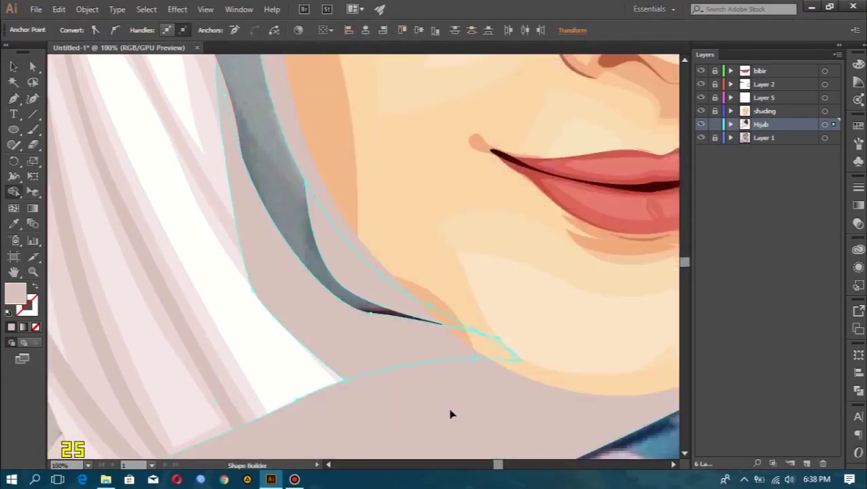
Step: Merge the under-chin shape with the hijab and select the grey hijab piece
{"action": "left_click", "coordinate": [447, 378]}
{"action": "left_click", "coordinate": [455, 372]}
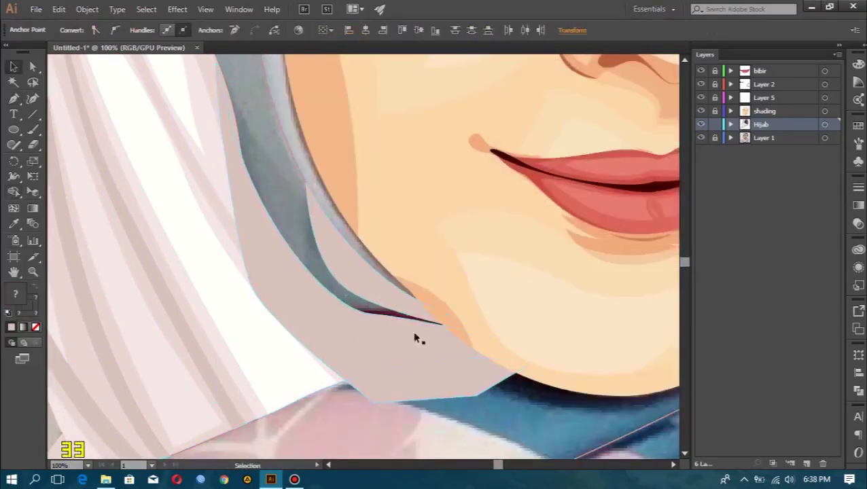
{"action": "key", "text": "p"}
{"action": "left_click", "coordinate": [290, 158], "text": "shift"}
{"action": "left_click", "coordinate": [386, 370]}
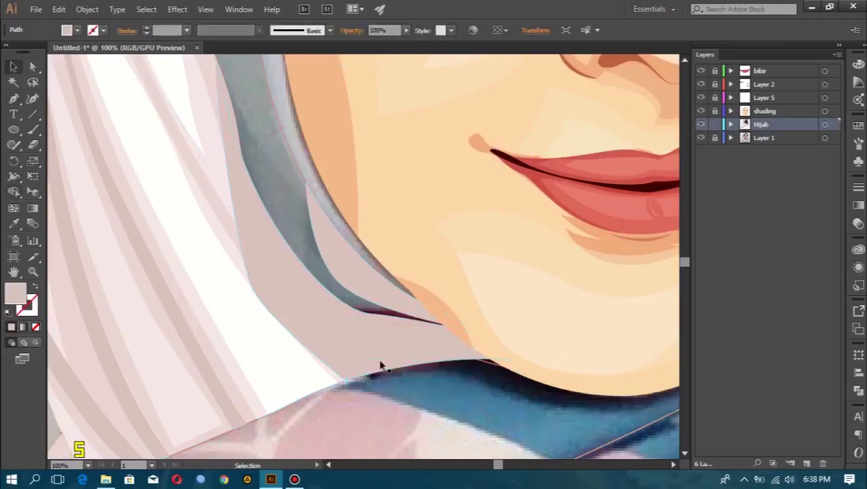
Step: Fill the merged hijab piece with the sampled pale pink
{"action": "key", "text": "ctrl+0"}
{"action": "key", "text": "ctrl+1"}
{"action": "scroll", "coordinate": [329, 257], "scroll_direction": "down", "scroll_amount": 1}
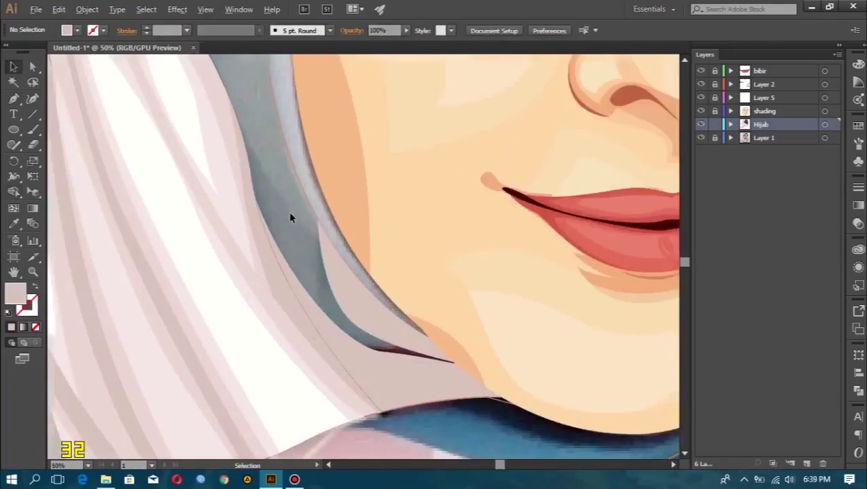
{"action": "scroll", "coordinate": [289, 212], "scroll_direction": "down", "scroll_amount": 1}
{"action": "scroll", "coordinate": [285, 209], "scroll_direction": "down", "scroll_amount": 1}
{"action": "scroll", "coordinate": [280, 208], "scroll_direction": "down", "scroll_amount": 1}
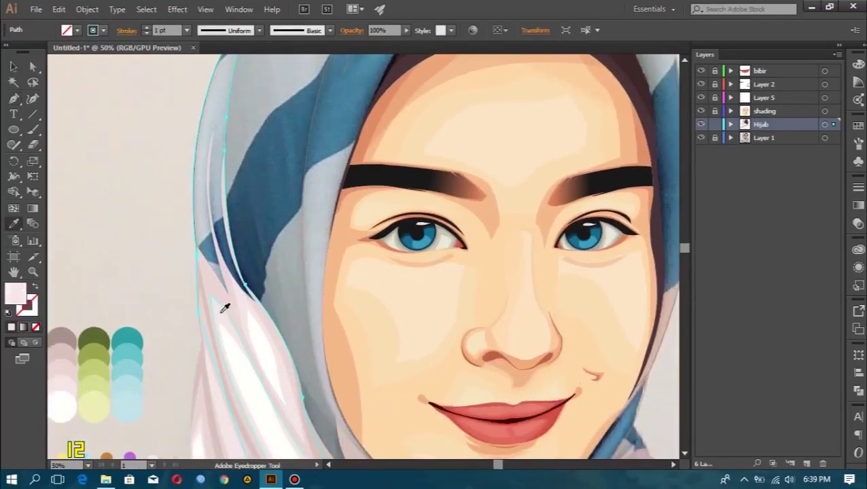
{"action": "left_click", "coordinate": [224, 308]}
{"action": "key", "text": "v"}
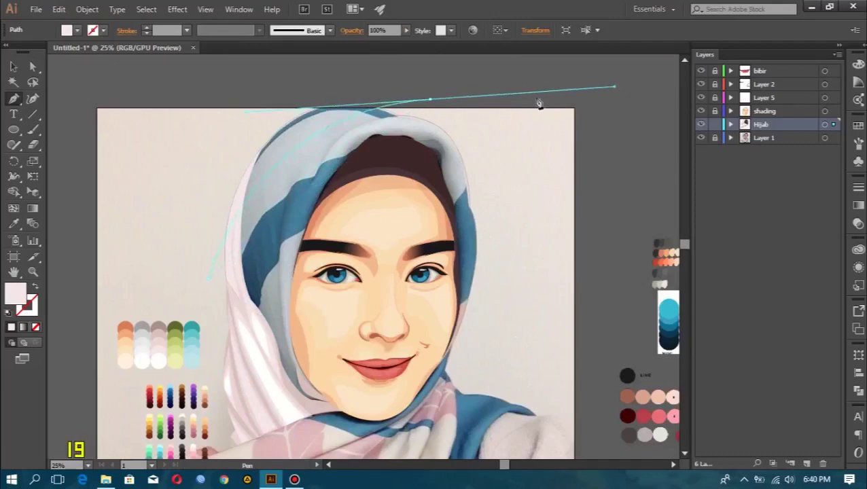
Step: Close the outer hijab outline, trim off the part above the artboard, and fill it pale pink
{"action": "left_click", "coordinate": [429, 101]}
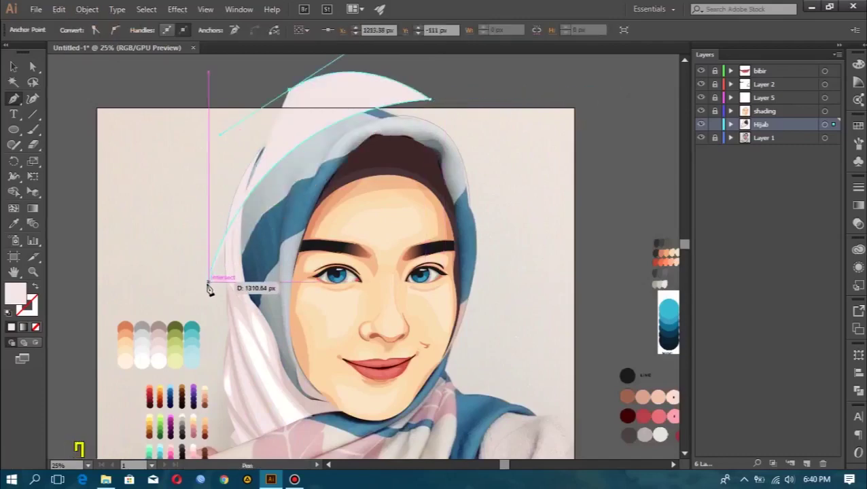
{"action": "left_click", "coordinate": [392, 115], "text": "shift"}
{"action": "key", "text": "shift+m"}
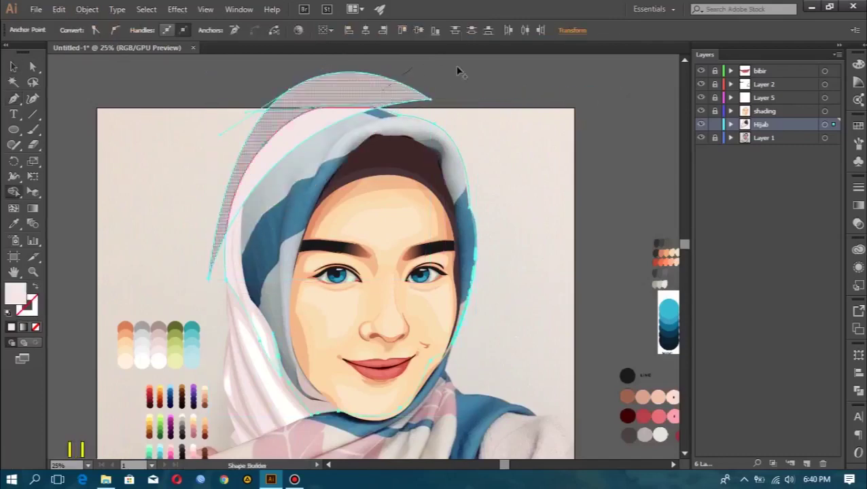
{"action": "left_click", "coordinate": [377, 88], "text": "alt"}
{"action": "key", "text": "v"}
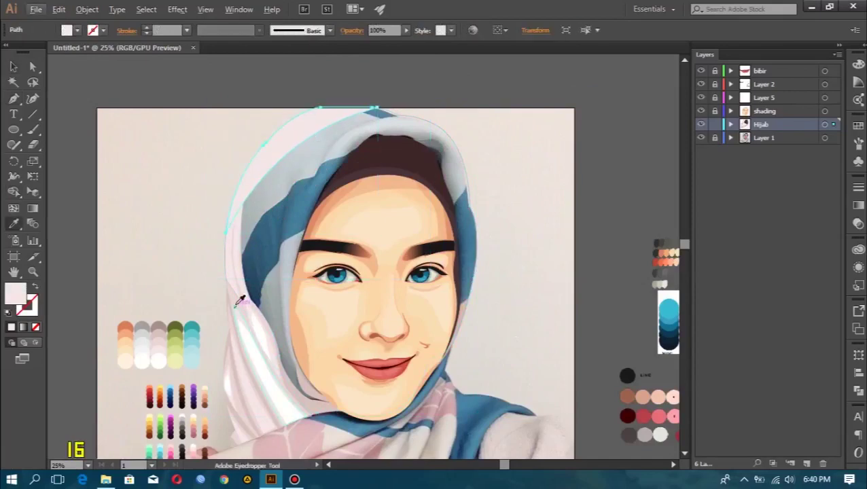
{"action": "left_click", "coordinate": [235, 307]}
Step: Inspect the hijab's top edge and outline, then clear the selection
{"action": "key", "text": "p"}
{"action": "scroll", "coordinate": [391, 107], "scroll_direction": "up", "scroll_amount": 2}
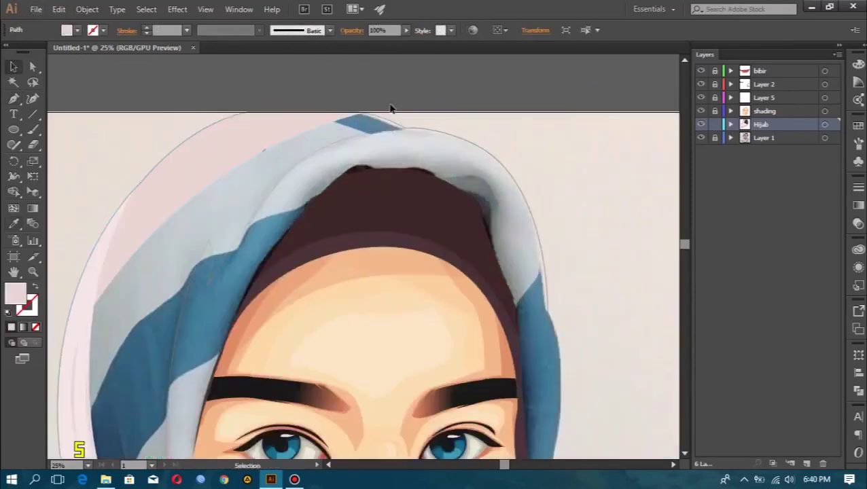
{"action": "left_click_drag", "start_coordinate": [377, 118], "coordinate": [348, 111]}
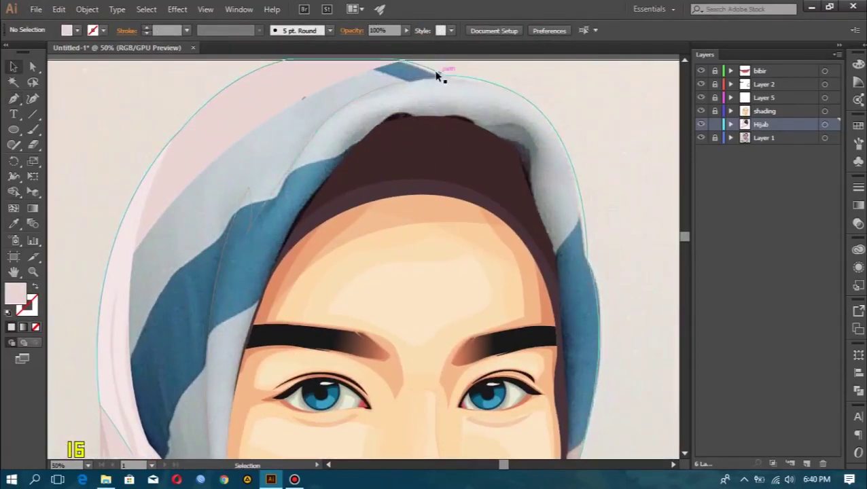
{"action": "left_click", "coordinate": [437, 76]}
{"action": "scroll", "coordinate": [437, 75], "scroll_direction": "down", "scroll_amount": 1}
{"action": "left_click_drag", "start_coordinate": [273, 154], "coordinate": [266, 134]}
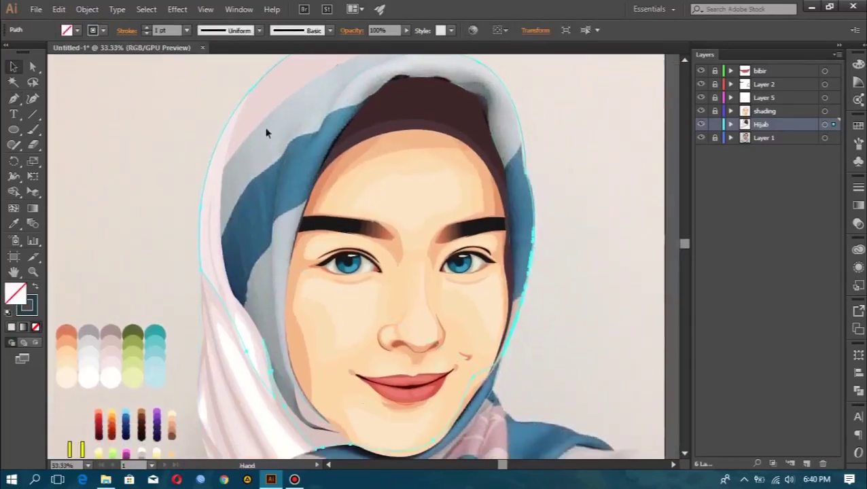
{"action": "scroll", "coordinate": [265, 133], "scroll_direction": "down", "scroll_amount": 1}
{"action": "scroll", "coordinate": [272, 87], "scroll_direction": "up", "scroll_amount": 2}
{"action": "left_click", "coordinate": [358, 77]}
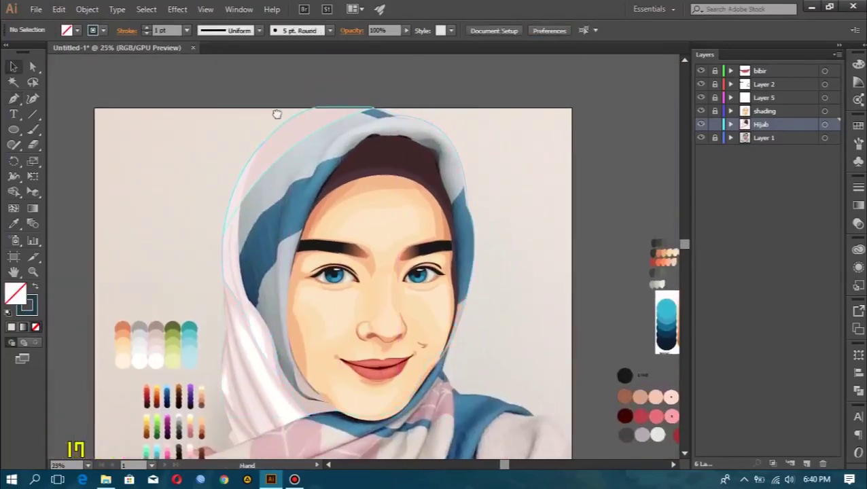
Step: Start a Pen path outlining a fold on the hijab's left side
{"action": "key", "text": "p"}
{"action": "scroll", "coordinate": [297, 92], "scroll_direction": "down", "scroll_amount": 2}
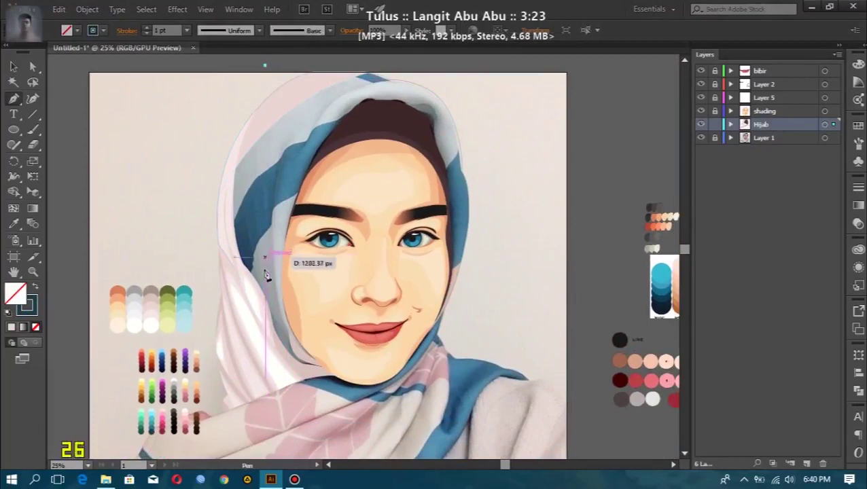
{"action": "left_click", "coordinate": [215, 395]}
{"action": "left_click", "coordinate": [182, 154]}
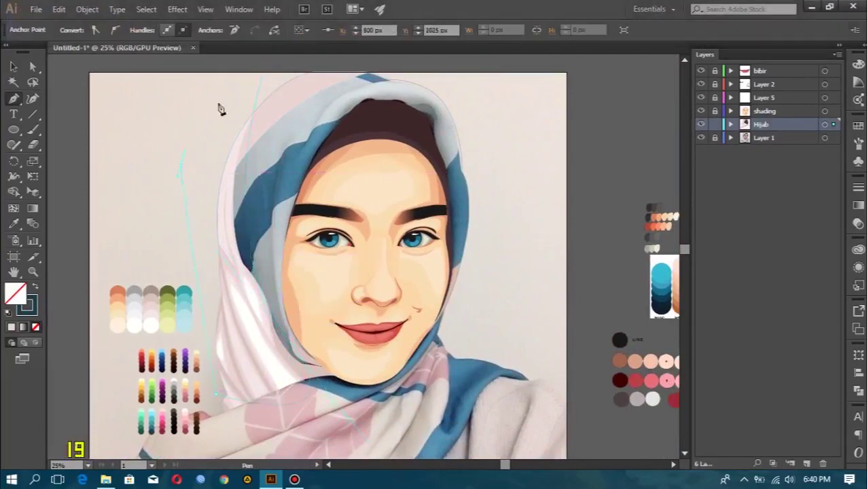
{"action": "scroll", "coordinate": [217, 126], "scroll_direction": "up", "scroll_amount": 2}
Step: Sample the scarf's pink and apply it to the left fold shape
{"action": "key", "text": "v"}
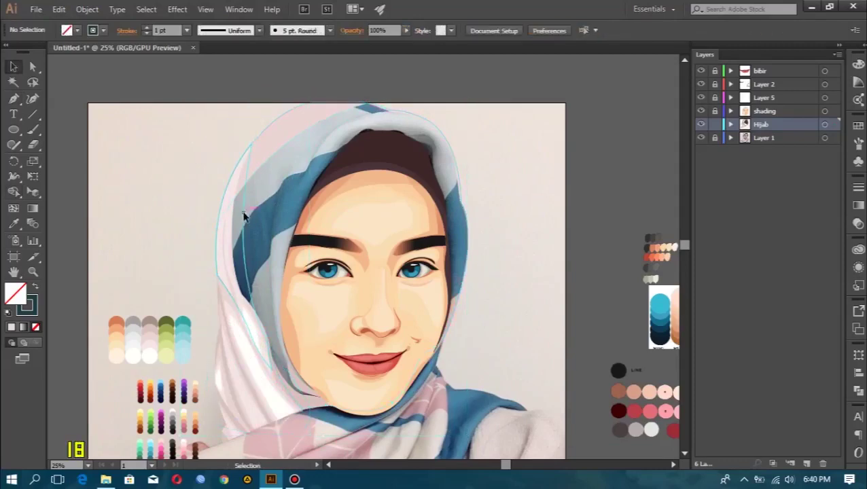
{"action": "key", "text": "i"}
{"action": "scroll", "coordinate": [228, 293], "scroll_direction": "up", "scroll_amount": 2}
{"action": "left_click", "coordinate": [244, 263]}
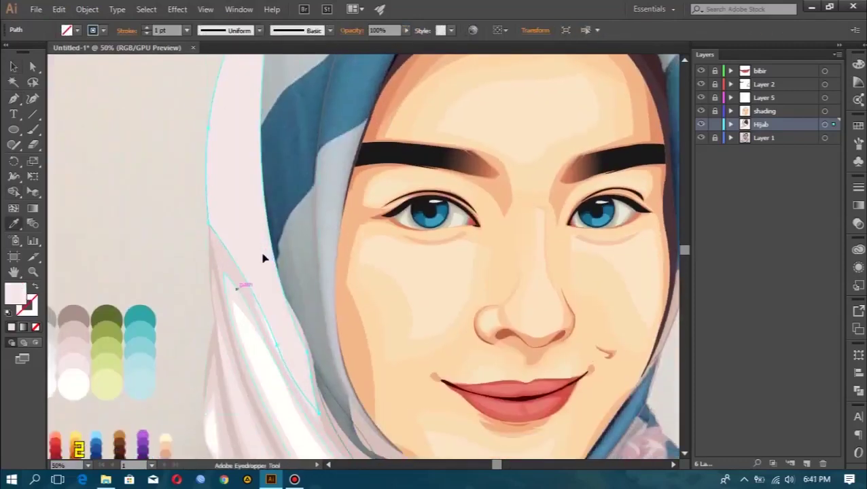
{"action": "key", "text": "v"}
{"action": "left_click", "coordinate": [193, 178]}
{"action": "scroll", "coordinate": [162, 147], "scroll_direction": "down", "scroll_amount": 2}
{"action": "scroll", "coordinate": [219, 132], "scroll_direction": "up", "scroll_amount": 3}
Step: Zoom out, reselect the left fold, and resample the pink onto it
{"action": "key", "text": "ctrl+0"}
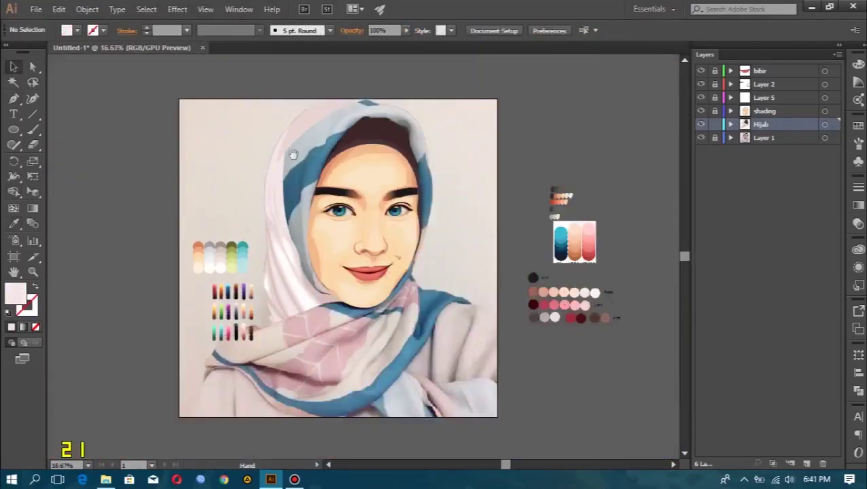
{"action": "scroll", "coordinate": [263, 193], "scroll_direction": "up", "scroll_amount": 3}
{"action": "left_click", "coordinate": [258, 200]}
{"action": "scroll", "coordinate": [292, 195], "scroll_direction": "down", "scroll_amount": 2}
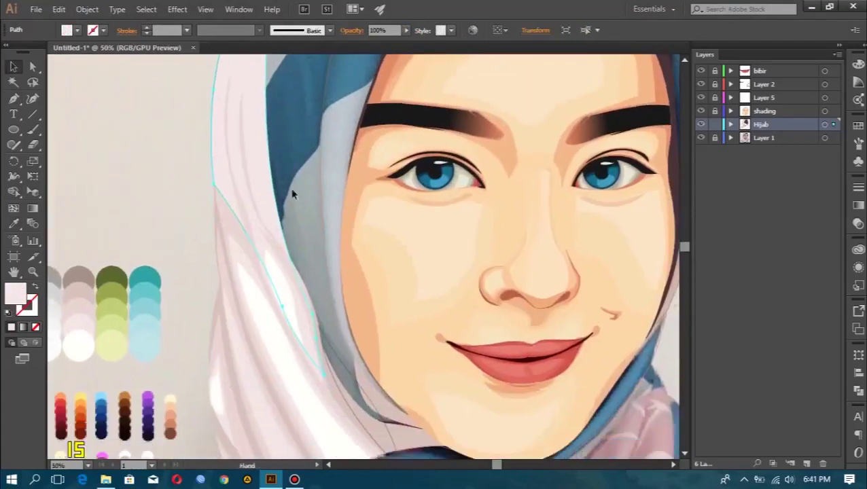
{"action": "left_click", "coordinate": [244, 246]}
{"action": "key", "text": "v"}
{"action": "left_click", "coordinate": [178, 174]}
Step: Reposition the view, check the outer hijab shape, and clear the selection
{"action": "scroll", "coordinate": [255, 224], "scroll_direction": "up", "scroll_amount": 3}
{"action": "scroll", "coordinate": [271, 183], "scroll_direction": "down", "scroll_amount": 2}
{"action": "left_click_drag", "start_coordinate": [232, 194], "coordinate": [269, 197]}
{"action": "scroll", "coordinate": [303, 142], "scroll_direction": "up", "scroll_amount": 1}
{"action": "left_click", "coordinate": [296, 143]}
{"action": "left_click", "coordinate": [489, 129]}
{"action": "scroll", "coordinate": [476, 130], "scroll_direction": "up", "scroll_amount": 2}
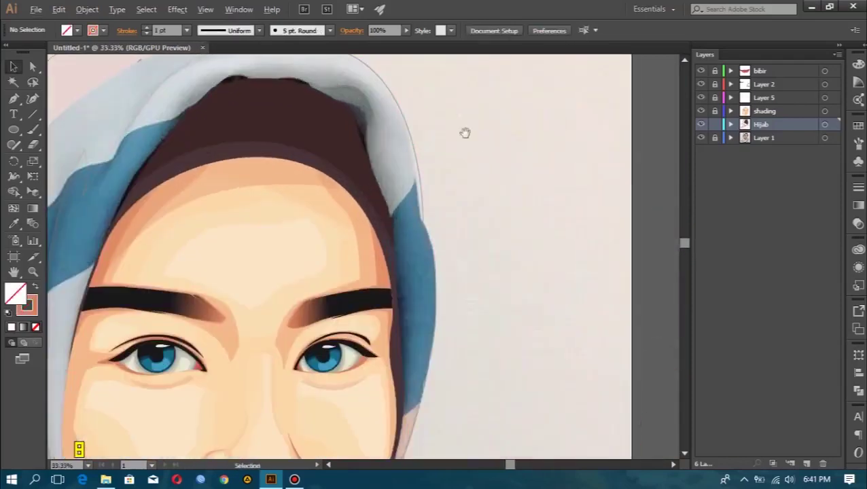
{"action": "scroll", "coordinate": [465, 132], "scroll_direction": "up", "scroll_amount": 1}
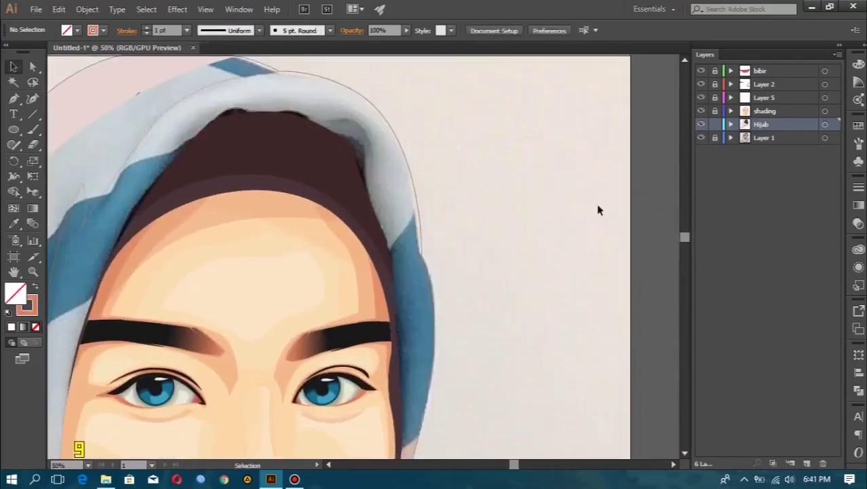
{"action": "key", "text": "p"}
{"action": "scroll", "coordinate": [299, 94], "scroll_direction": "down", "scroll_amount": 2}
{"action": "scroll", "coordinate": [299, 94], "scroll_direction": "left", "scroll_amount": 4}
{"action": "scroll", "coordinate": [260, 249], "scroll_direction": "down", "scroll_amount": 1}
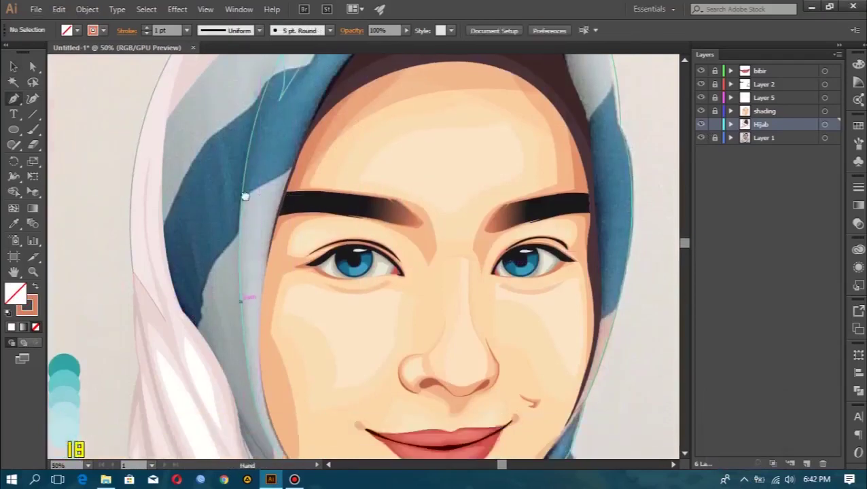
Step: Start the outline on the hijab's left edge and curve it over the top
{"action": "scroll", "coordinate": [243, 194], "scroll_direction": "down", "scroll_amount": 2}
{"action": "scroll", "coordinate": [284, 343], "scroll_direction": "down", "scroll_amount": 2}
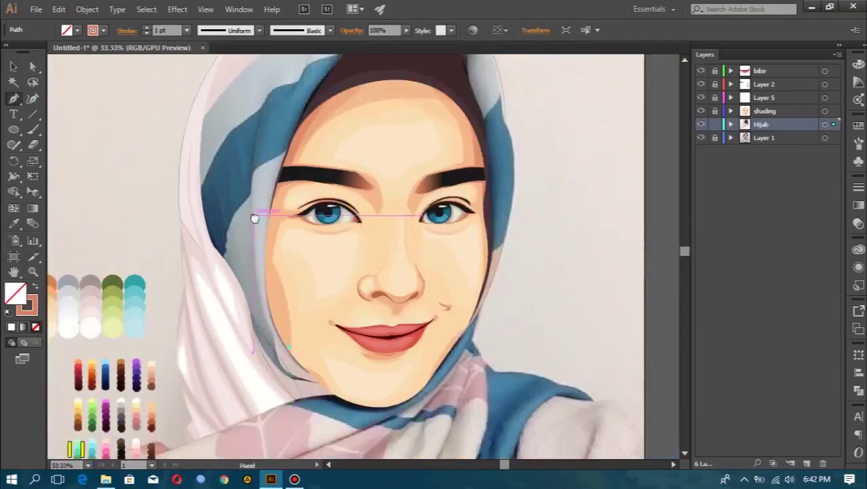
{"action": "left_click", "coordinate": [258, 221]}
{"action": "left_click_drag", "start_coordinate": [264, 170], "coordinate": [258, 223]}
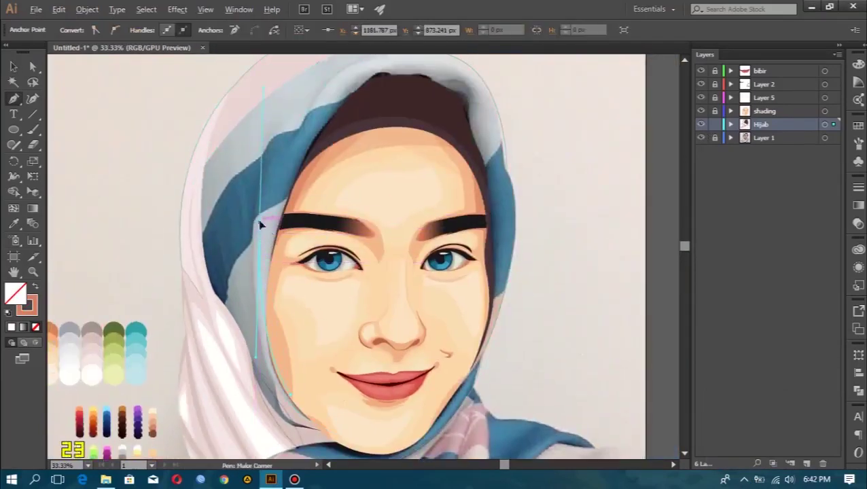
{"action": "scroll", "coordinate": [301, 140], "scroll_direction": "up", "scroll_amount": 2}
{"action": "scroll", "coordinate": [322, 176], "scroll_direction": "up", "scroll_amount": 2}
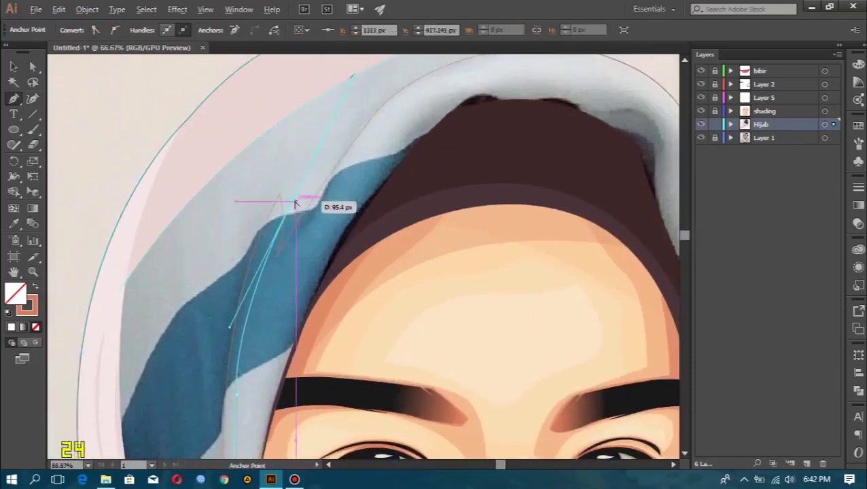
{"action": "scroll", "coordinate": [296, 225], "scroll_direction": "up", "scroll_amount": 2}
{"action": "scroll", "coordinate": [353, 151], "scroll_direction": "right", "scroll_amount": 2}
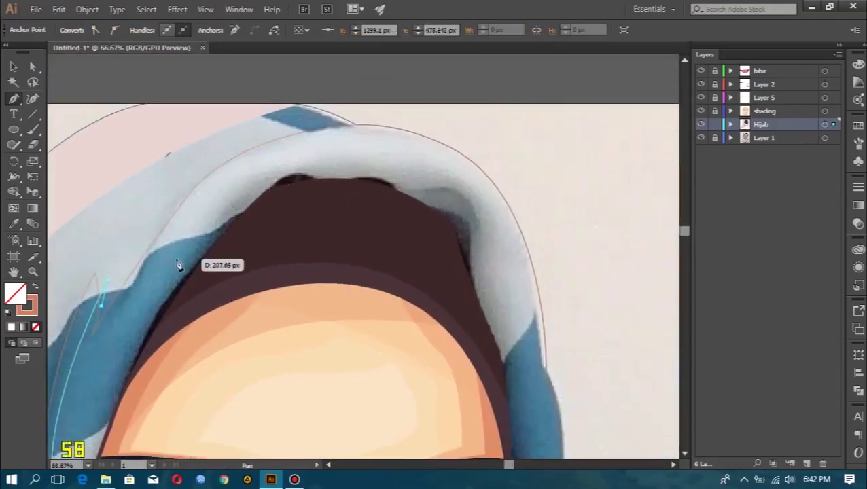
{"action": "left_click_drag", "start_coordinate": [406, 137], "coordinate": [416, 142]}
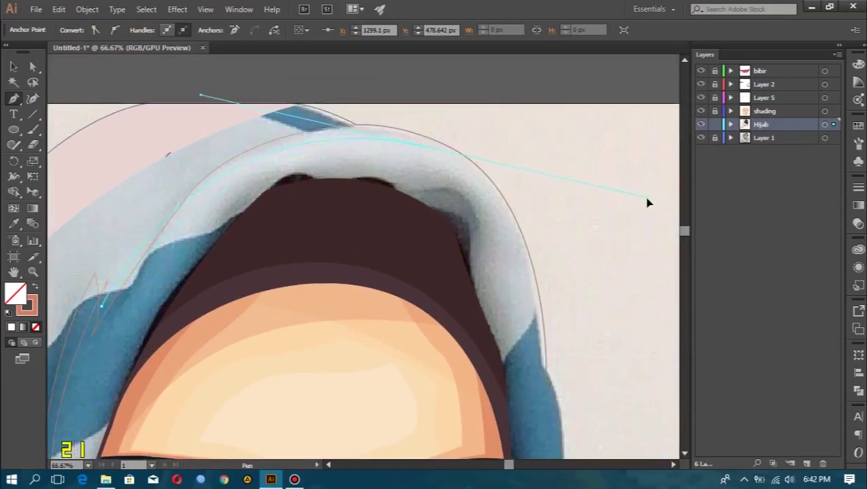
Step: Continue the outline down the hijab's right side to the scarf below the chin
{"action": "scroll", "coordinate": [500, 281], "scroll_direction": "down", "scroll_amount": 5}
{"action": "left_click_drag", "start_coordinate": [497, 199], "coordinate": [483, 297]}
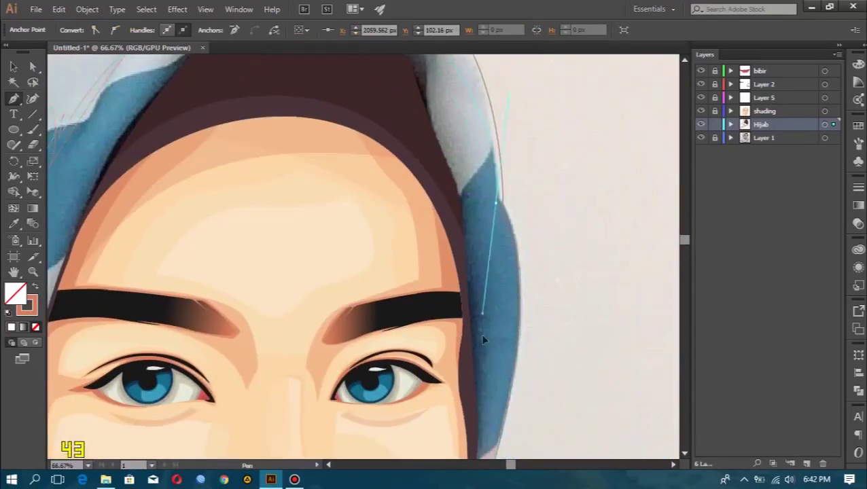
{"action": "scroll", "coordinate": [499, 208], "scroll_direction": "down", "scroll_amount": 2}
{"action": "scroll", "coordinate": [501, 145], "scroll_direction": "down", "scroll_amount": 3}
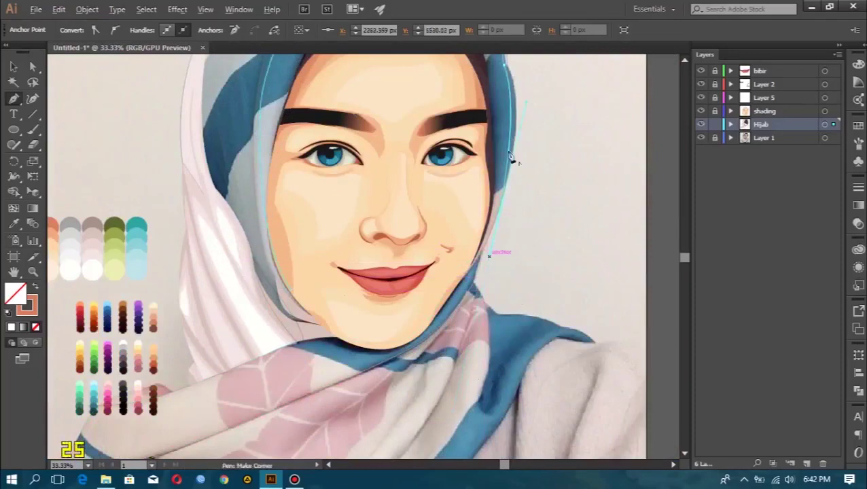
{"action": "scroll", "coordinate": [553, 184], "scroll_direction": "up", "scroll_amount": 3}
{"action": "scroll", "coordinate": [502, 112], "scroll_direction": "up", "scroll_amount": 2}
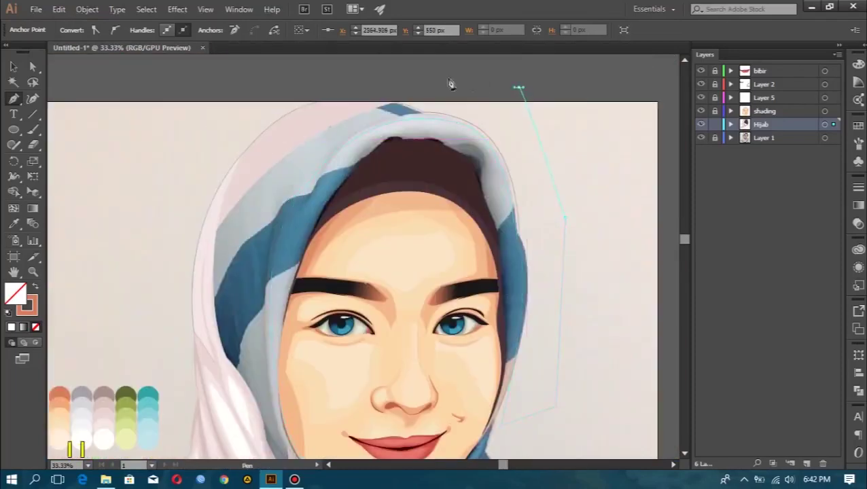
{"action": "scroll", "coordinate": [270, 400], "scroll_direction": "down", "scroll_amount": 3}
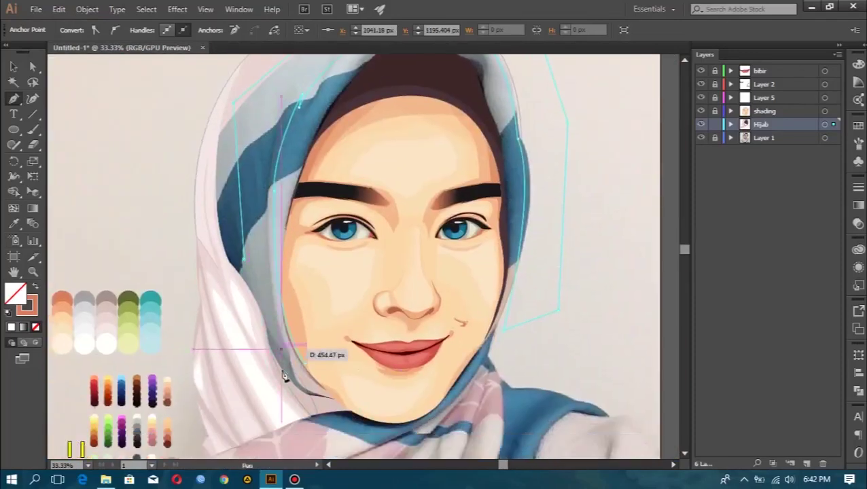
{"action": "scroll", "coordinate": [299, 367], "scroll_direction": "up", "scroll_amount": 5}
{"action": "scroll", "coordinate": [264, 235], "scroll_direction": "down", "scroll_amount": 1}
{"action": "left_click_drag", "start_coordinate": [264, 235], "coordinate": [258, 209]}
{"action": "left_click", "coordinate": [307, 406]}
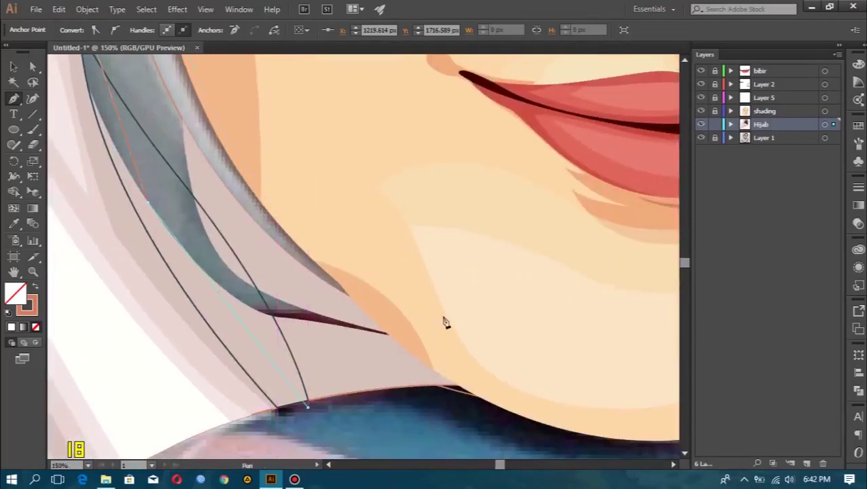
Step: Merge the overlapping hijab shapes into one with the Shape Builder
{"action": "left_click", "coordinate": [175, 105]}
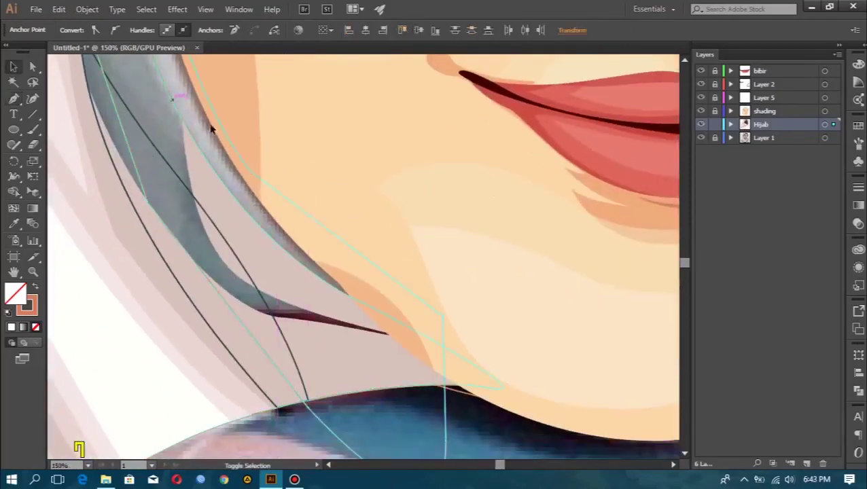
{"action": "scroll", "coordinate": [254, 161], "scroll_direction": "down", "scroll_amount": 2}
{"action": "scroll", "coordinate": [395, 265], "scroll_direction": "up", "scroll_amount": 2}
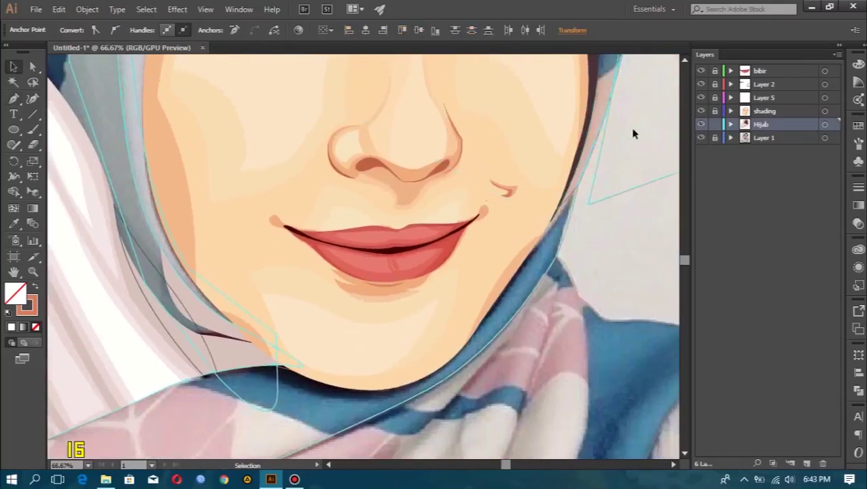
{"action": "left_click", "coordinate": [632, 132]}
{"action": "scroll", "coordinate": [567, 170], "scroll_direction": "up", "scroll_amount": 3}
{"action": "left_click", "coordinate": [548, 245]}
{"action": "key", "text": "shift+m"}
{"action": "key", "text": "ctrl+minus"}
{"action": "key", "text": "ctrl+minus"}
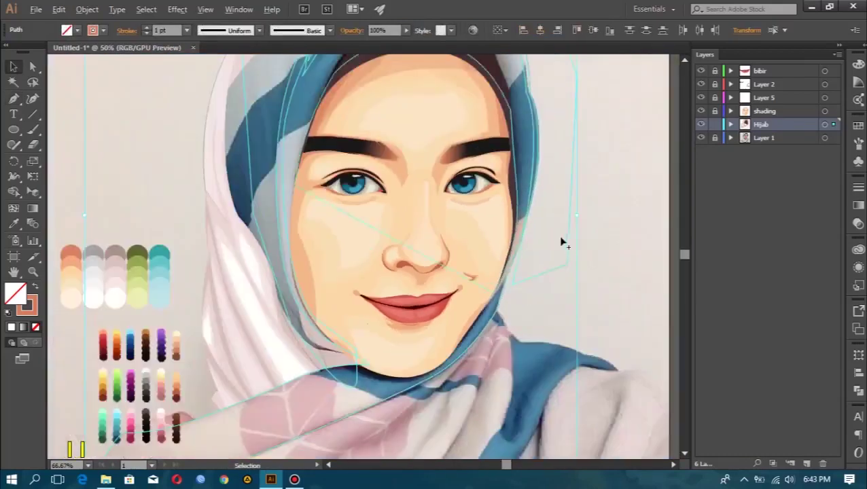
{"action": "left_click_drag", "start_coordinate": [598, 241], "coordinate": [575, 180]}
{"action": "key", "text": "v"}
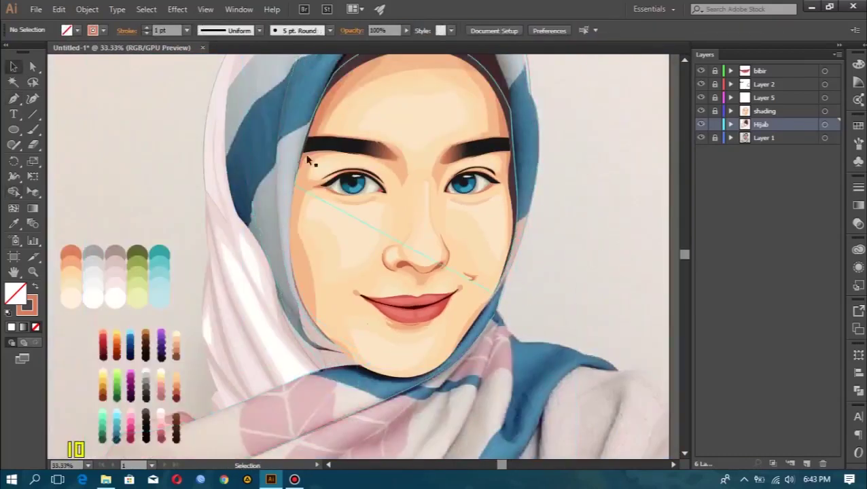
Step: Select the left hijab shape and a second hijab path, then clear the selection
{"action": "left_click", "coordinate": [284, 159]}
{"action": "scroll", "coordinate": [478, 95], "scroll_direction": "up", "scroll_amount": 3}
{"action": "left_click", "coordinate": [471, 86], "text": "shift"}
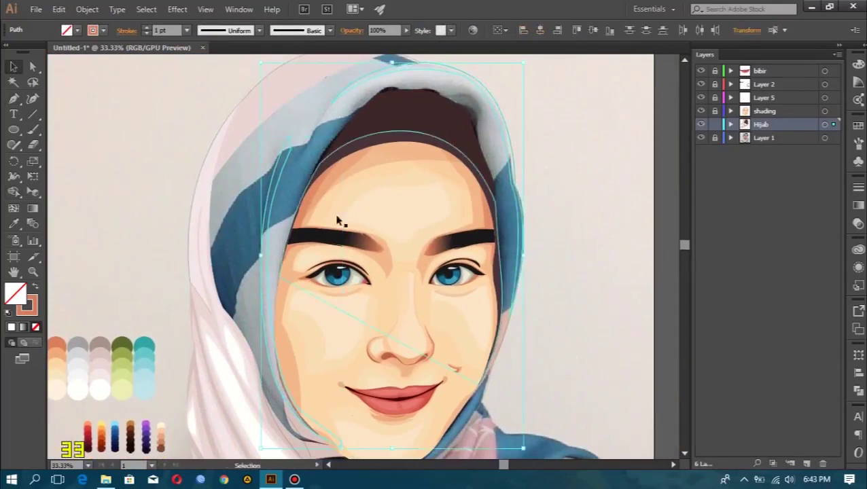
{"action": "scroll", "coordinate": [184, 282], "scroll_direction": "down", "scroll_amount": 3}
{"action": "scroll", "coordinate": [193, 284], "scroll_direction": "left", "scroll_amount": 4}
{"action": "scroll", "coordinate": [224, 273], "scroll_direction": "up", "scroll_amount": 3}
{"action": "scroll", "coordinate": [288, 182], "scroll_direction": "right", "scroll_amount": 2}
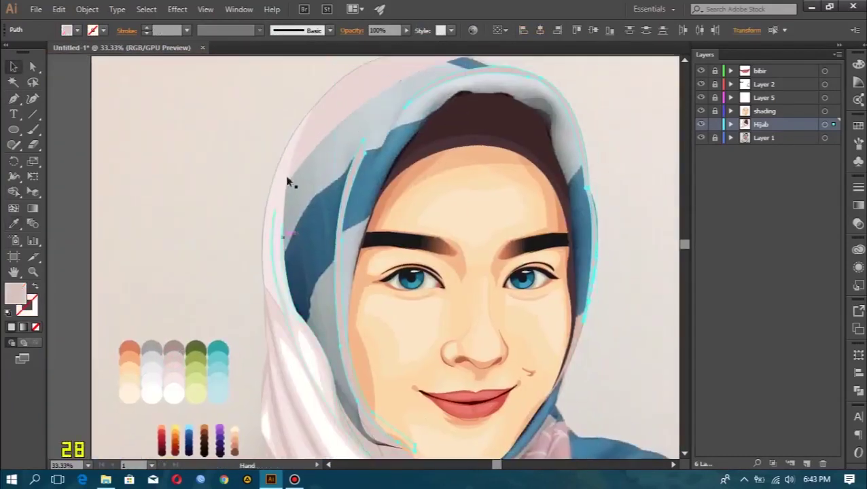
{"action": "key", "text": "ctrl+shift+a"}
{"action": "scroll", "coordinate": [229, 178], "scroll_direction": "down", "scroll_amount": 2}
{"action": "scroll", "coordinate": [409, 183], "scroll_direction": "up", "scroll_amount": 2}
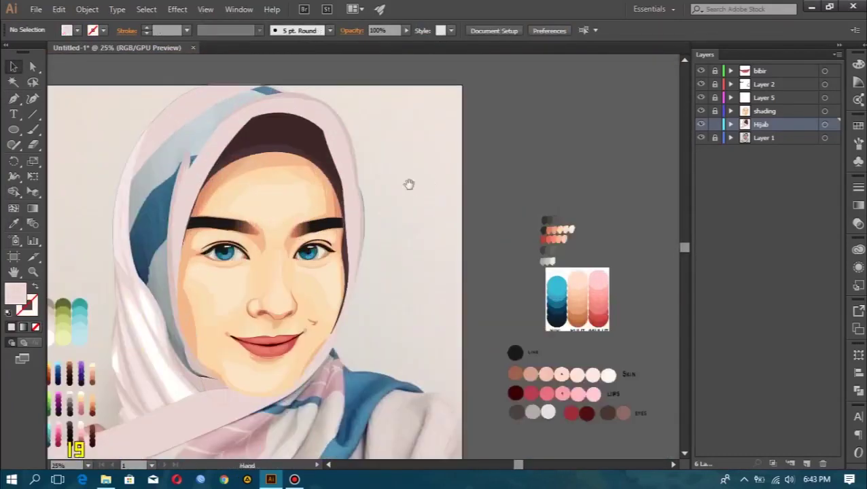
{"action": "left_click_drag", "start_coordinate": [390, 129], "coordinate": [404, 143]}
Step: Fill the hijab outline shape with light pink sampled from the palette
{"action": "left_click_drag", "start_coordinate": [296, 195], "coordinate": [362, 140]}
{"action": "key", "text": "i"}
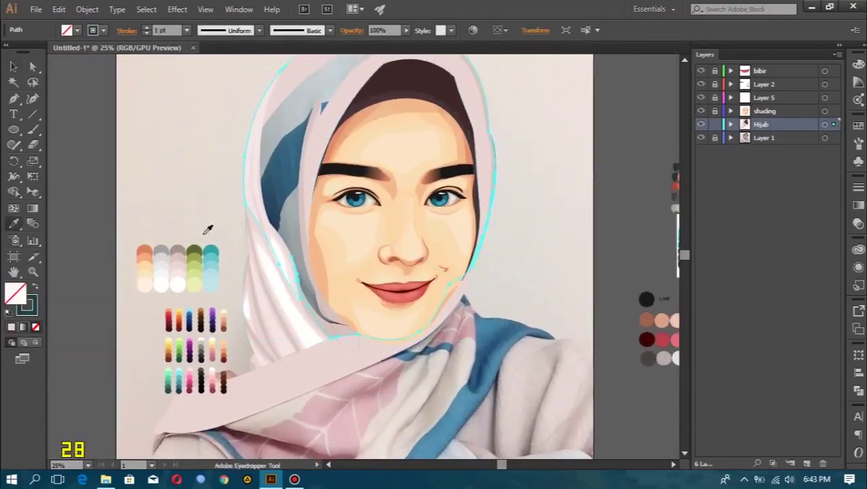
{"action": "left_click", "coordinate": [185, 261]}
{"action": "key", "text": "v"}
{"action": "left_click", "coordinate": [265, 170]}
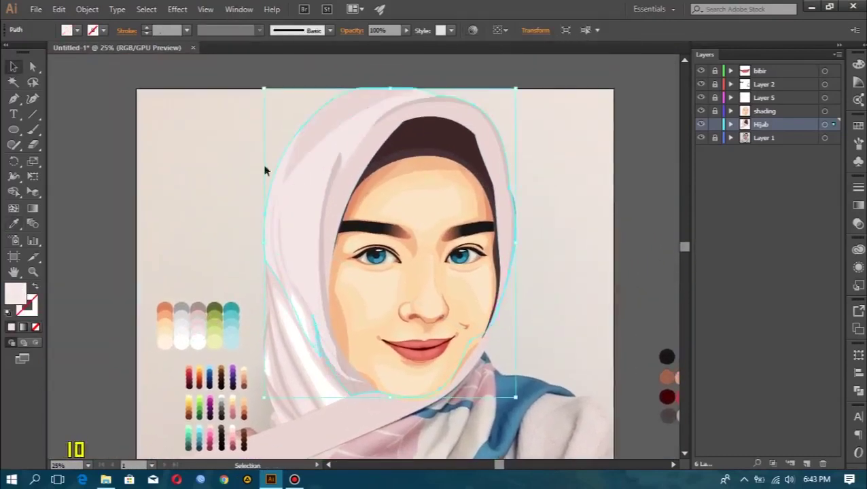
{"action": "key", "text": "ctrl+minus"}
{"action": "key", "text": "ctrl+shift+a"}
Step: Give the white highlight shape a pale pink fill sampled with the Eyedropper
{"action": "scroll", "coordinate": [238, 163], "scroll_direction": "up", "scroll_amount": 1}
{"action": "scroll", "coordinate": [238, 170], "scroll_direction": "up", "scroll_amount": 1}
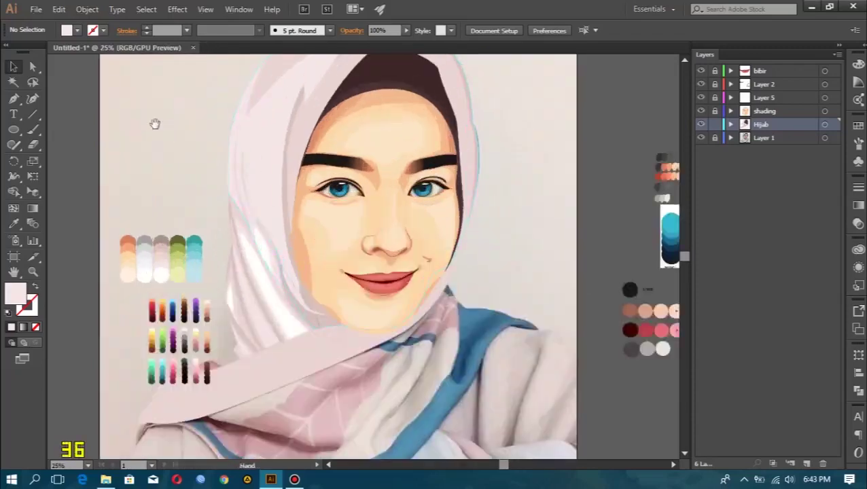
{"action": "scroll", "coordinate": [155, 126], "scroll_direction": "down", "scroll_amount": 2}
{"action": "scroll", "coordinate": [186, 161], "scroll_direction": "up", "scroll_amount": 3}
{"action": "left_click", "coordinate": [232, 199]}
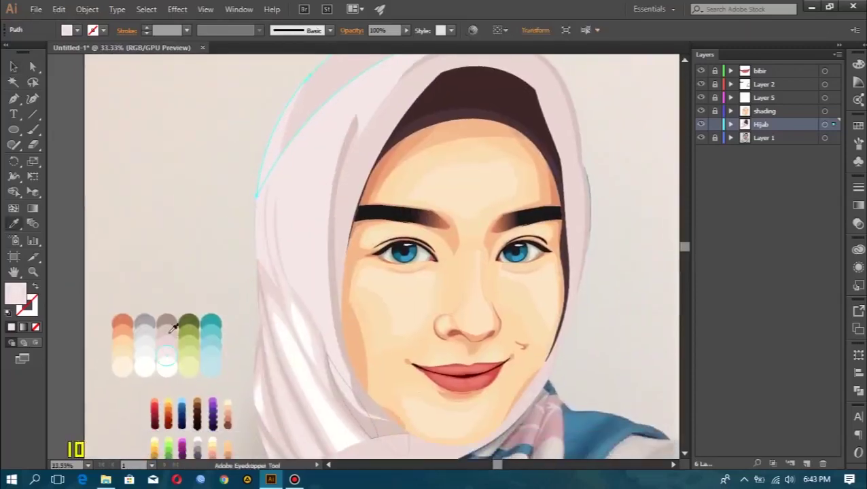
{"action": "scroll", "coordinate": [232, 199], "scroll_direction": "down", "scroll_amount": 1}
{"action": "key", "text": "ctrl+shift+a"}
{"action": "scroll", "coordinate": [163, 326], "scroll_direction": "down", "scroll_amount": 1}
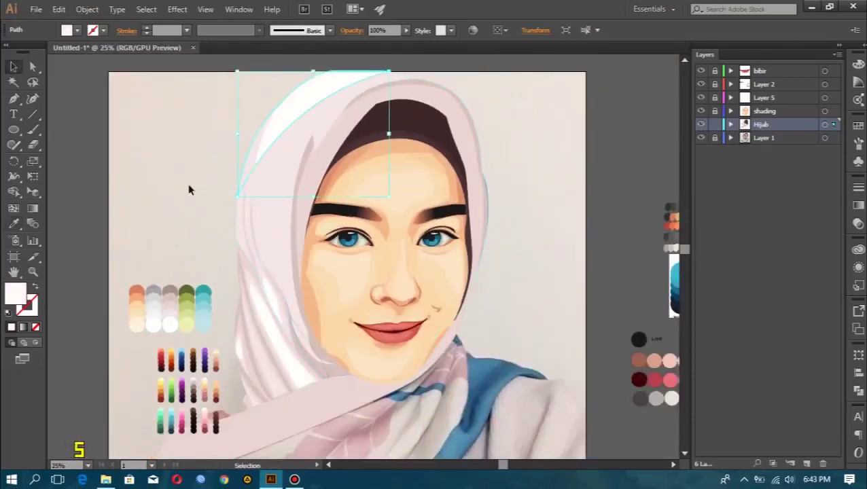
{"action": "scroll", "coordinate": [231, 170], "scroll_direction": "up", "scroll_amount": 1}
{"action": "key", "text": "i"}
{"action": "left_click", "coordinate": [213, 238]}
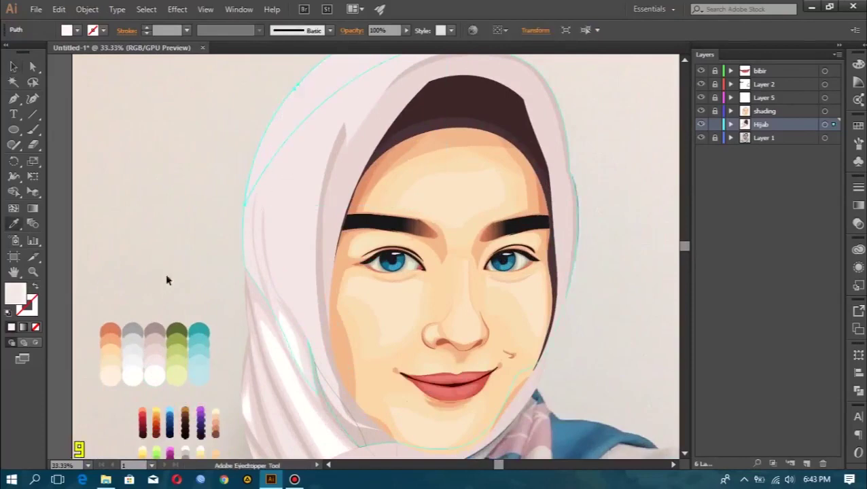
Step: Select the remaining hijab path and sample pale pink for it
{"action": "scroll", "coordinate": [326, 170], "scroll_direction": "down", "scroll_amount": 1}
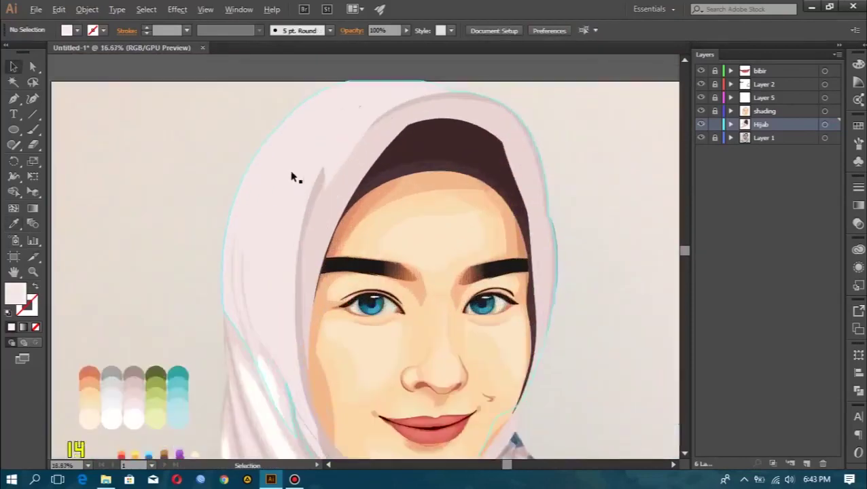
{"action": "scroll", "coordinate": [277, 243], "scroll_direction": "down", "scroll_amount": 1}
{"action": "left_click", "coordinate": [263, 236]}
{"action": "key", "text": "i"}
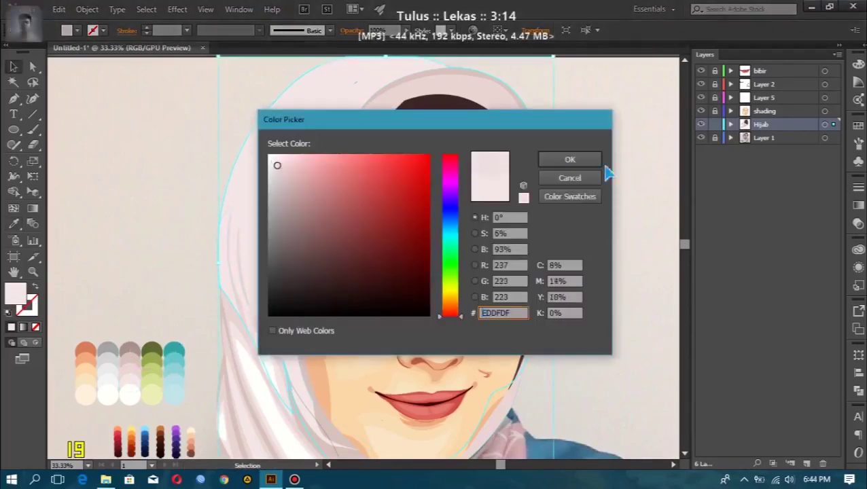
Step: Set the hijab piece's fill to pale pink F4E6E6 in the Color Picker
{"action": "left_click", "coordinate": [569, 159]}
{"action": "key", "text": "ctrl+minus"}
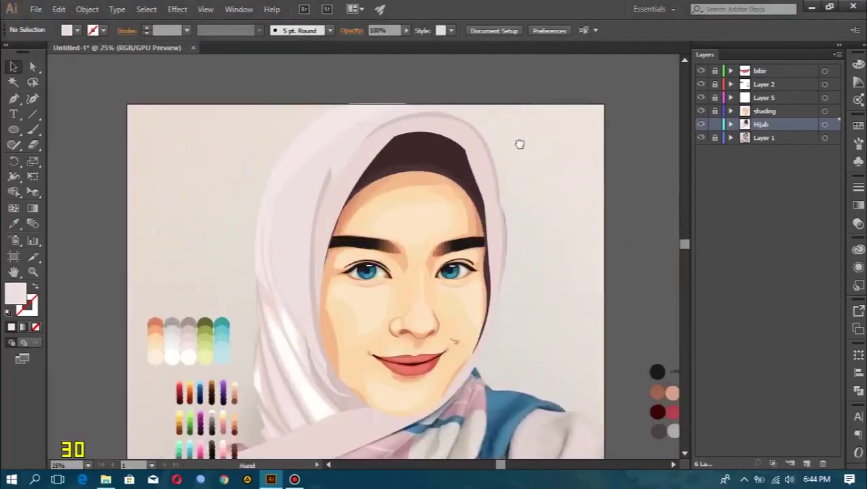
{"action": "left_click_drag", "start_coordinate": [526, 137], "coordinate": [520, 145]}
{"action": "double_click", "coordinate": [27, 288]}
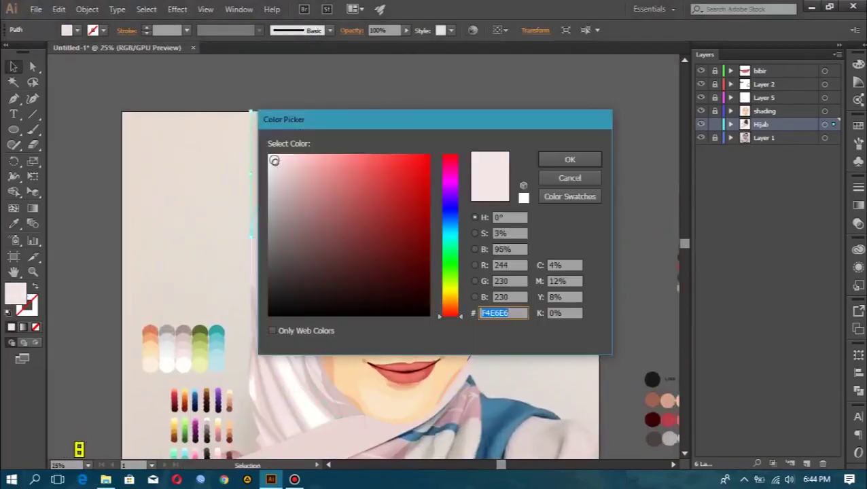
{"action": "left_click", "coordinate": [554, 163]}
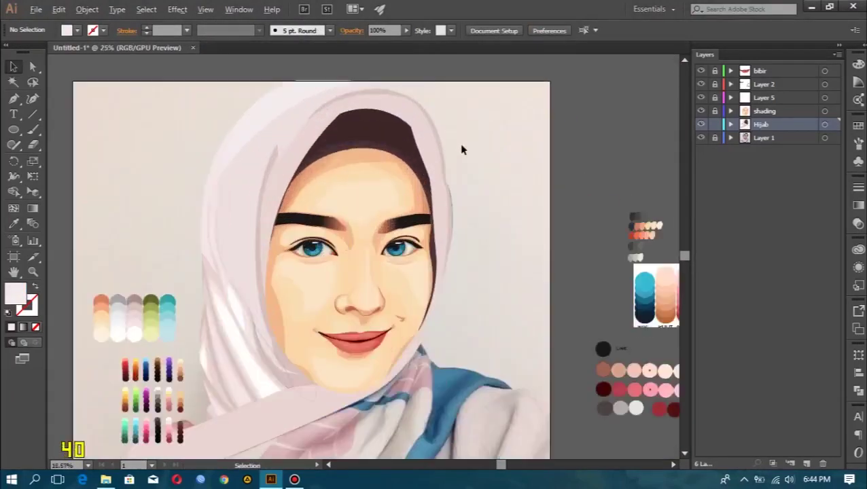
Step: Scroll around the portrait to check the recoloured hijab around the face
{"action": "scroll", "coordinate": [436, 183], "scroll_direction": "down", "scroll_amount": 1}
{"action": "scroll", "coordinate": [445, 176], "scroll_direction": "up", "scroll_amount": 2}
{"action": "scroll", "coordinate": [408, 170], "scroll_direction": "up", "scroll_amount": 2}
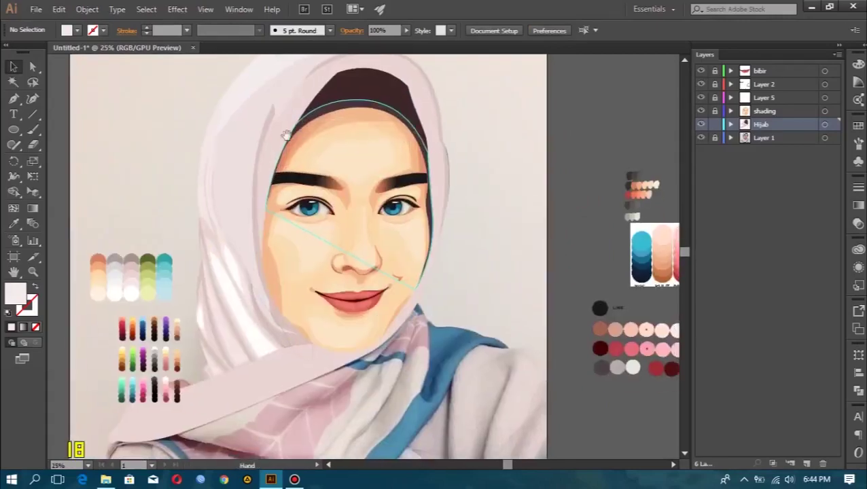
{"action": "scroll", "coordinate": [311, 156], "scroll_direction": "up", "scroll_amount": 1}
{"action": "scroll", "coordinate": [312, 156], "scroll_direction": "up", "scroll_amount": 2}
{"action": "scroll", "coordinate": [544, 137], "scroll_direction": "down", "scroll_amount": 3}
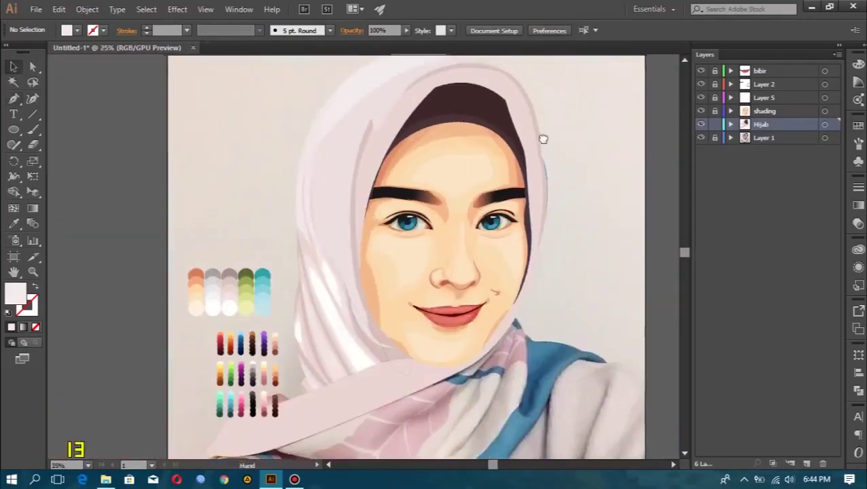
{"action": "scroll", "coordinate": [374, 347], "scroll_direction": "down", "scroll_amount": 2}
{"action": "scroll", "coordinate": [373, 346], "scroll_direction": "up", "scroll_amount": 4}
{"action": "scroll", "coordinate": [388, 296], "scroll_direction": "up", "scroll_amount": 2}
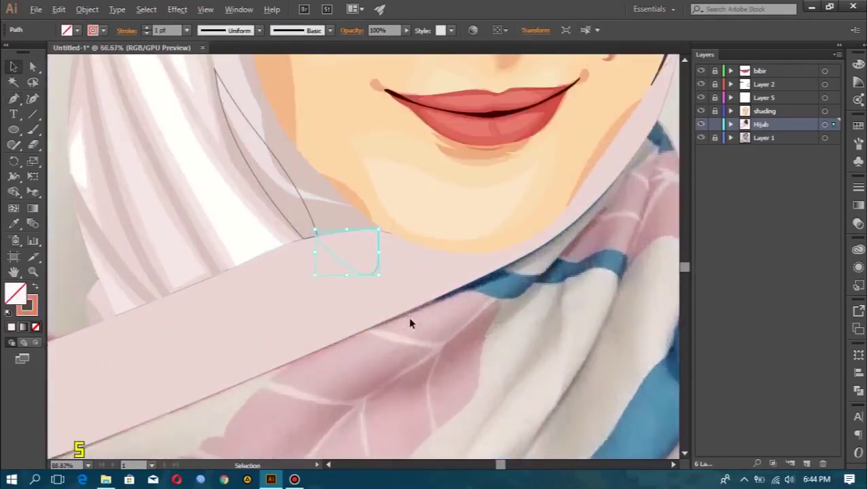
{"action": "scroll", "coordinate": [410, 324], "scroll_direction": "down", "scroll_amount": 1}
{"action": "scroll", "coordinate": [435, 238], "scroll_direction": "down", "scroll_amount": 1}
{"action": "scroll", "coordinate": [445, 174], "scroll_direction": "down", "scroll_amount": 2}
{"action": "scroll", "coordinate": [348, 199], "scroll_direction": "up", "scroll_amount": 2}
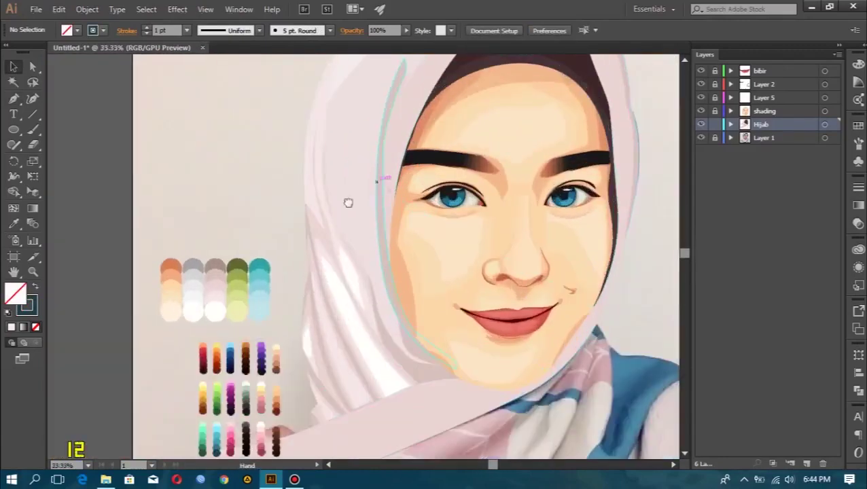
{"action": "scroll", "coordinate": [342, 146], "scroll_direction": "down", "scroll_amount": 1}
{"action": "key", "text": "p"}
{"action": "left_click_drag", "start_coordinate": [359, 75], "coordinate": [314, 102]}
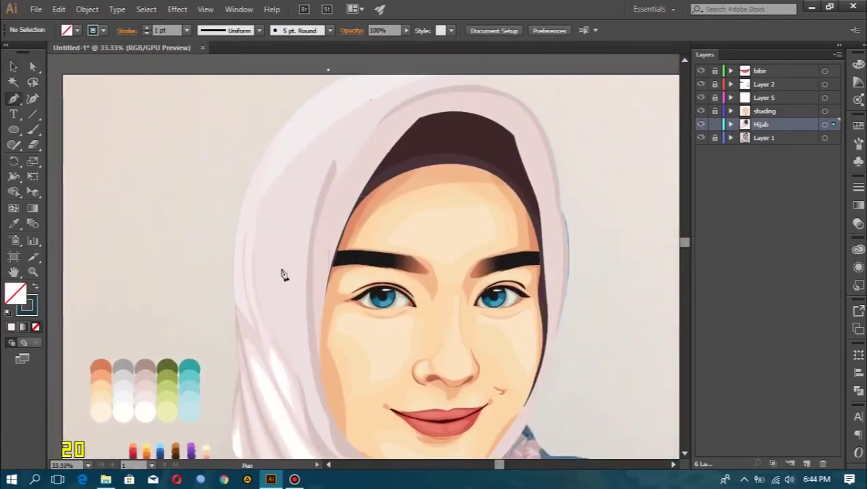
{"action": "scroll", "coordinate": [284, 274], "scroll_direction": "down", "scroll_amount": 1}
{"action": "scroll", "coordinate": [246, 184], "scroll_direction": "up", "scroll_amount": 1}
{"action": "key", "text": "v"}
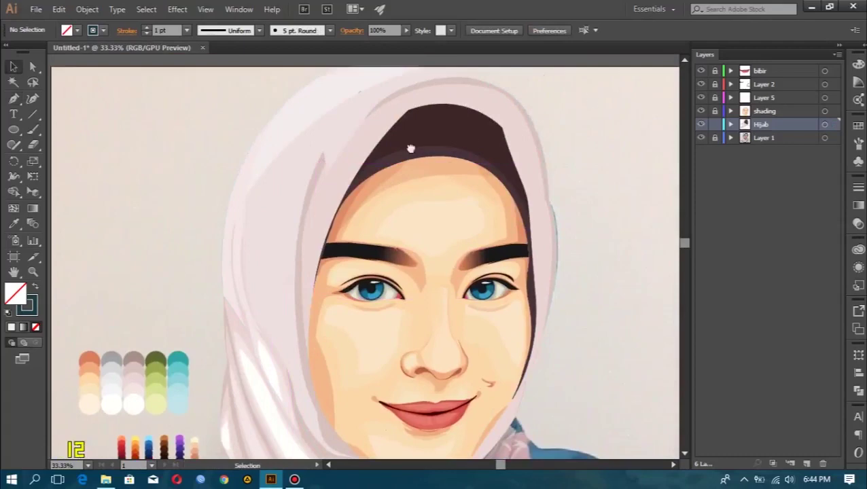
{"action": "scroll", "coordinate": [286, 306], "scroll_direction": "up", "scroll_amount": 1}
{"action": "scroll", "coordinate": [299, 204], "scroll_direction": "up", "scroll_amount": 2}
{"action": "scroll", "coordinate": [272, 252], "scroll_direction": "down", "scroll_amount": 1}
Step: Draw a curved path at the hijab top and sample fill colours onto it
{"action": "key", "text": "p"}
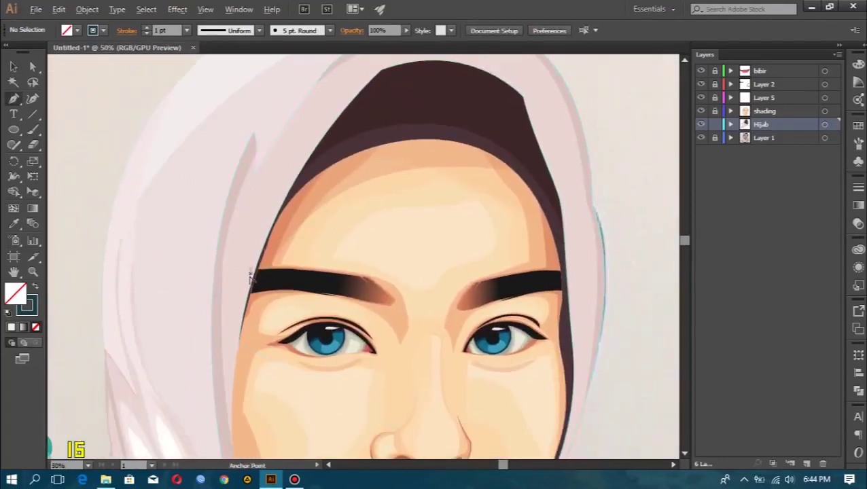
{"action": "scroll", "coordinate": [250, 278], "scroll_direction": "down", "scroll_amount": 1}
{"action": "left_click_drag", "start_coordinate": [332, 126], "coordinate": [363, 126]}
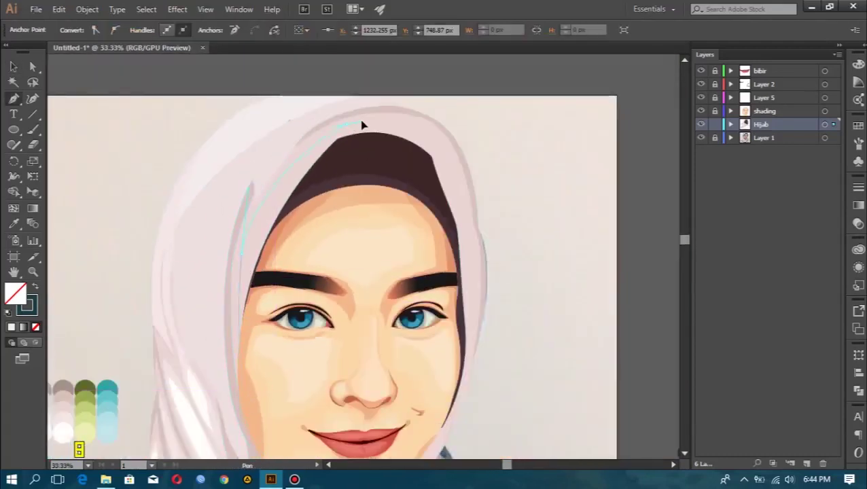
{"action": "left_click_drag", "start_coordinate": [449, 396], "coordinate": [474, 304]}
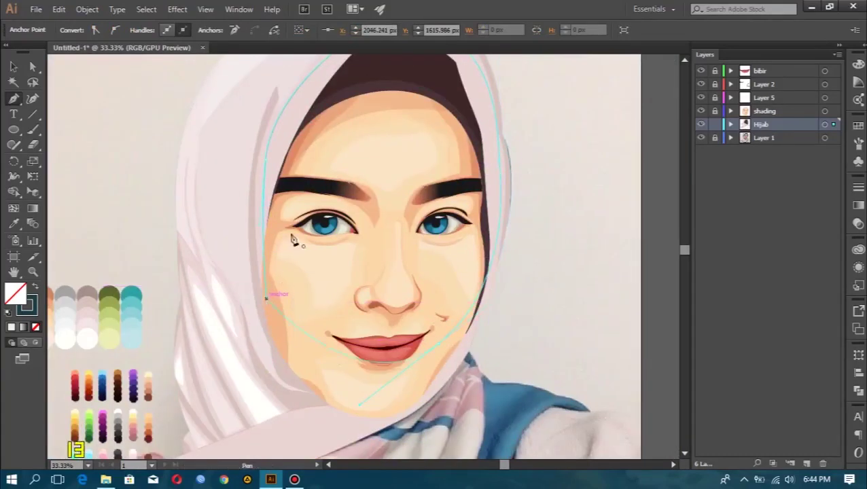
{"action": "left_click", "coordinate": [216, 274]}
{"action": "key", "text": "v"}
{"action": "left_click_drag", "start_coordinate": [580, 110], "coordinate": [575, 155]}
{"action": "left_click", "coordinate": [250, 96]}
{"action": "key", "text": "v"}
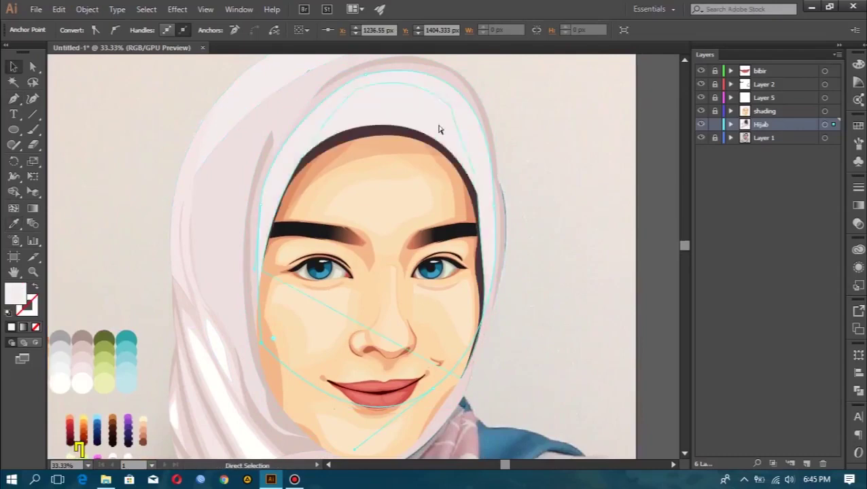
{"action": "key", "text": "ctrl+shift+a"}
Step: Fit the artboard in view and hide the reference photo on Layer 1
{"action": "key", "text": "ctrl+0"}
{"action": "key", "text": "ctrl+plus"}
{"action": "key", "text": "ctrl+plus"}
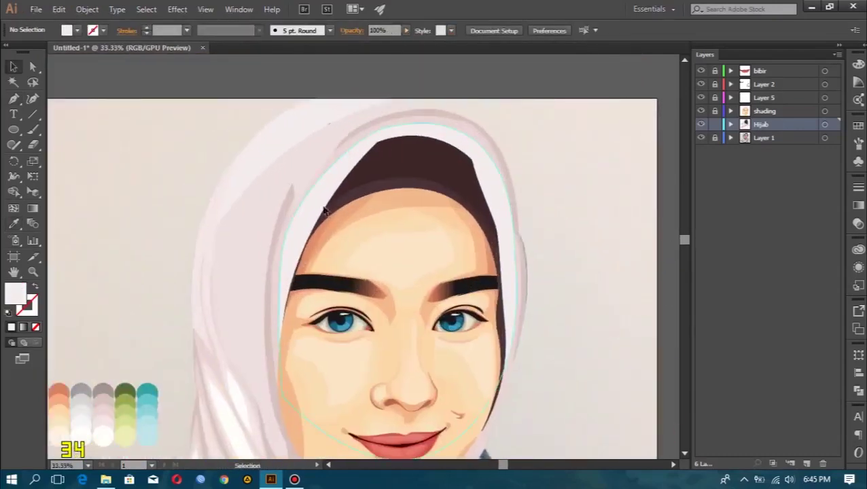
{"action": "key", "text": "ctrl+plus"}
{"action": "left_click", "coordinate": [319, 215]}
{"action": "key", "text": "ctrl+minus"}
{"action": "key", "text": "ctrl+minus"}
{"action": "key", "text": "ctrl+minus"}
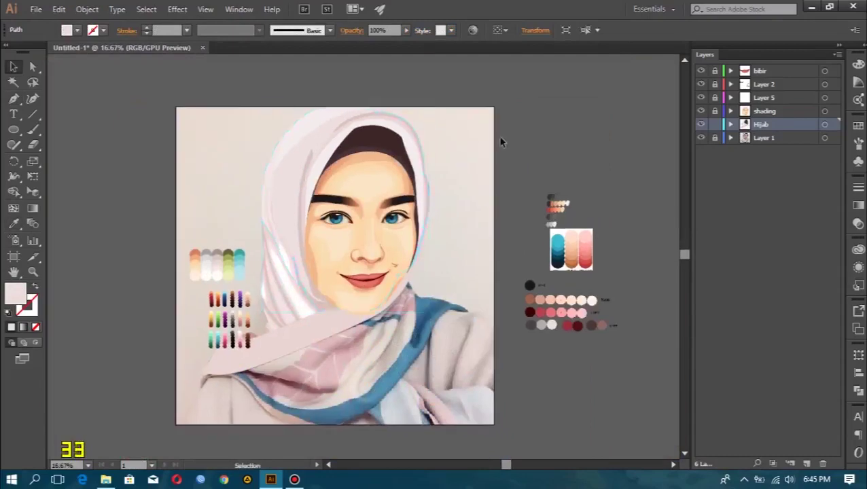
{"action": "key", "text": "ctrl+shift+a"}
{"action": "key", "text": "ctrl+plus"}
{"action": "key", "text": "ctrl+minus"}
{"action": "left_click", "coordinate": [701, 138]}
{"action": "key", "text": "ctrl+plus"}
Step: Draw a new two-anchor path down the hijab fold
{"action": "key", "text": "p"}
{"action": "key", "text": "ctrl+plus"}
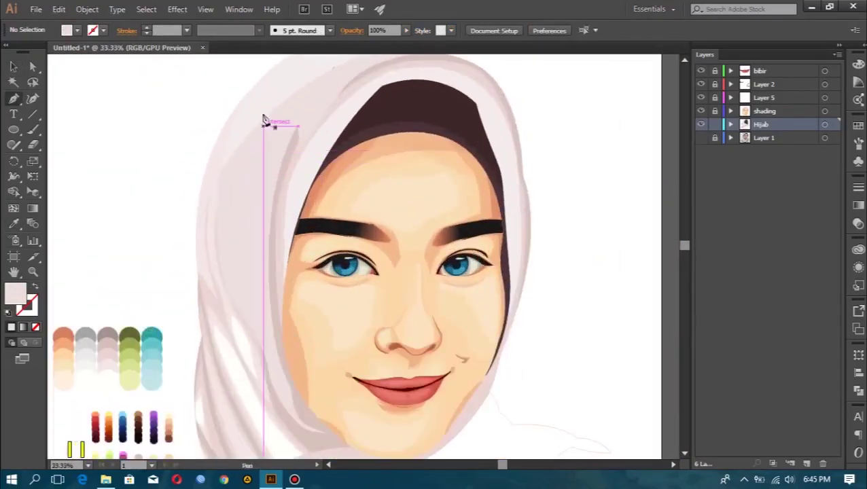
{"action": "key", "text": "ctrl+plus"}
{"action": "left_click", "coordinate": [272, 151]}
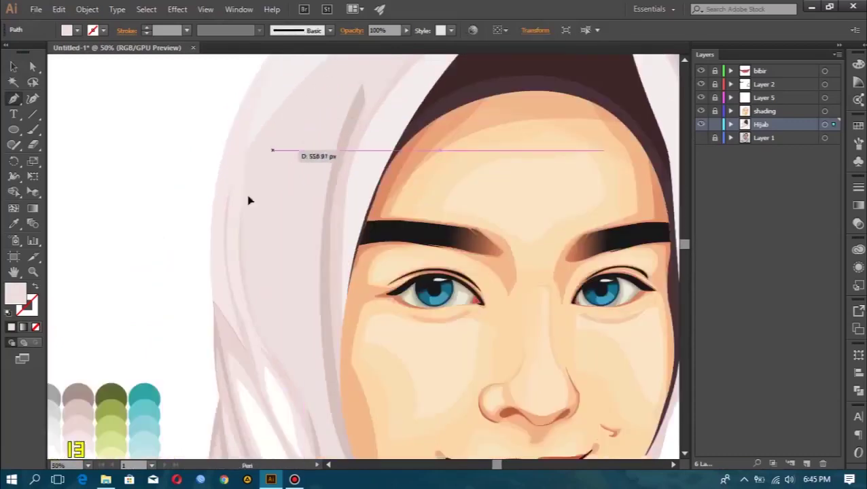
{"action": "left_click", "coordinate": [284, 351]}
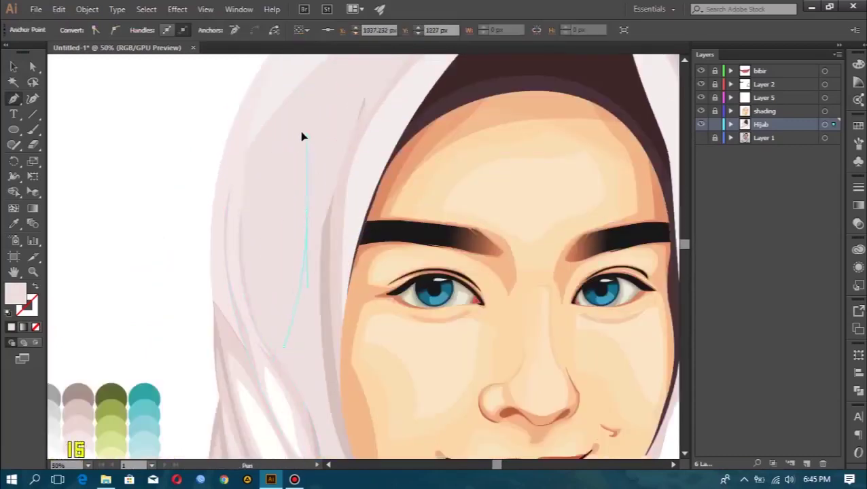
{"action": "scroll", "coordinate": [338, 161], "scroll_direction": "up", "scroll_amount": 3}
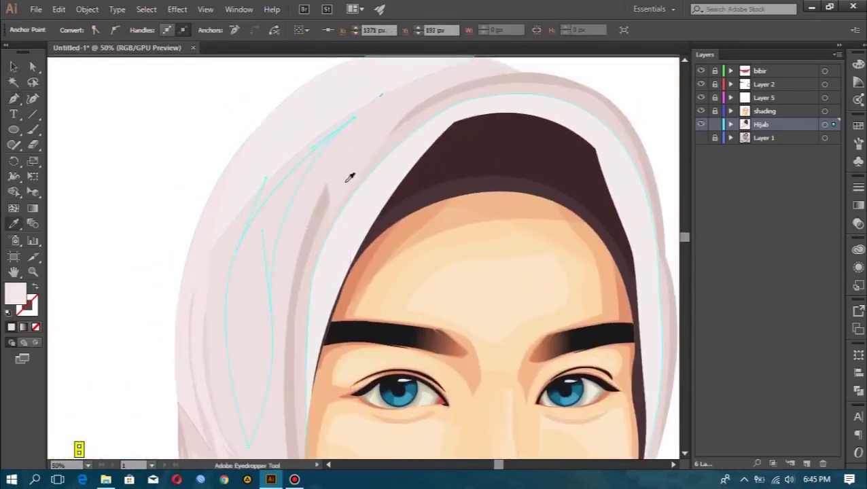
{"action": "key", "text": "ctrl+minus"}
{"action": "key", "text": "ctrl+minus"}
{"action": "key", "text": "ctrl+minus"}
{"action": "key", "text": "ctrl+minus"}
{"action": "key", "text": "ctrl+minus"}
{"action": "key", "text": "ctrl+plus"}
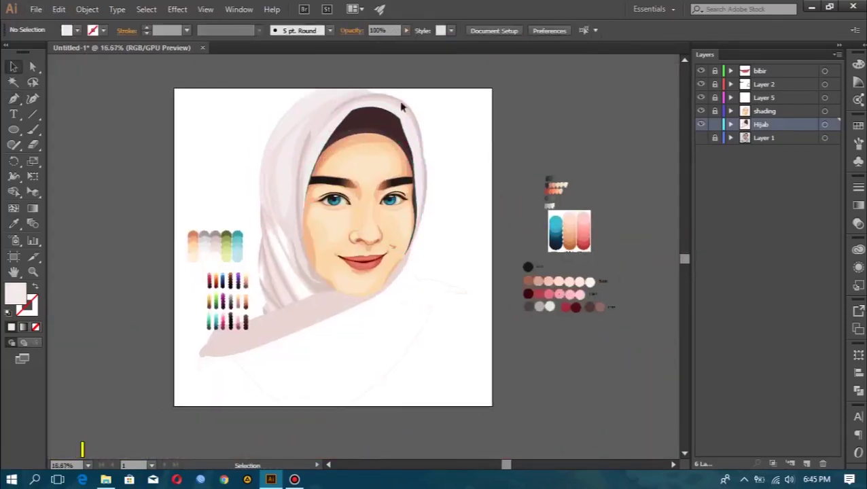
{"action": "scroll", "coordinate": [363, 120], "scroll_direction": "up", "scroll_amount": 6}
{"action": "scroll", "coordinate": [475, 129], "scroll_direction": "down", "scroll_amount": 2}
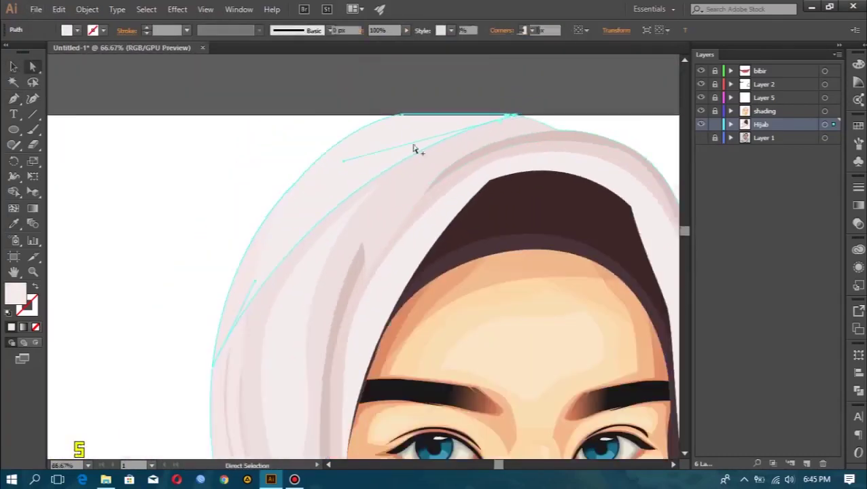
Step: Drag the hijab's top curve into a new shape, then view the whole portrait
{"action": "left_click_drag", "start_coordinate": [414, 145], "coordinate": [347, 165]}
{"action": "scroll", "coordinate": [496, 134], "scroll_direction": "down", "scroll_amount": 2}
{"action": "left_click", "coordinate": [496, 134]}
{"action": "scroll", "coordinate": [483, 129], "scroll_direction": "down", "scroll_amount": 3}
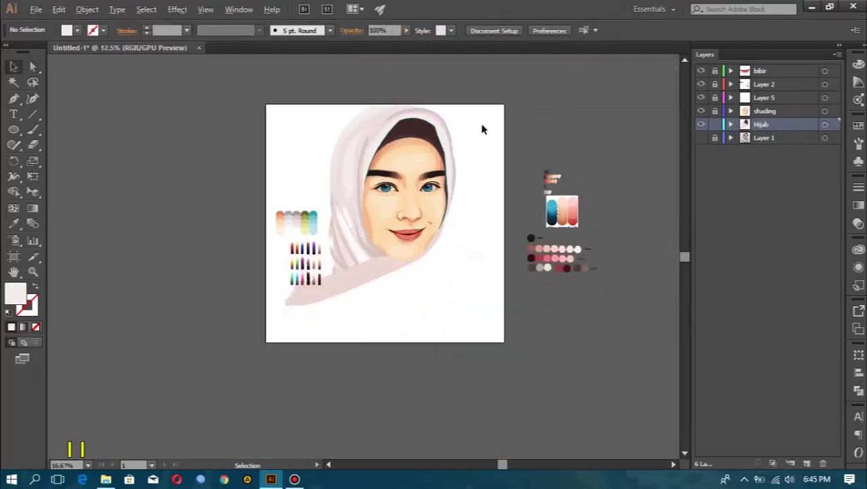
{"action": "scroll", "coordinate": [433, 195], "scroll_direction": "up", "scroll_amount": 2}
Step: Move the colour-bar swatches to the artboard's left edge
{"action": "mouse_move", "coordinate": [225, 272]}
{"action": "left_mouse_down"}
{"action": "mouse_move", "coordinate": [126, 188]}
{"action": "mouse_move", "coordinate": [102, 204]}
{"action": "left_mouse_up"}
{"action": "scroll", "coordinate": [320, 340], "scroll_direction": "up", "scroll_amount": 1}
{"action": "scroll", "coordinate": [320, 340], "scroll_direction": "down", "scroll_amount": 2}
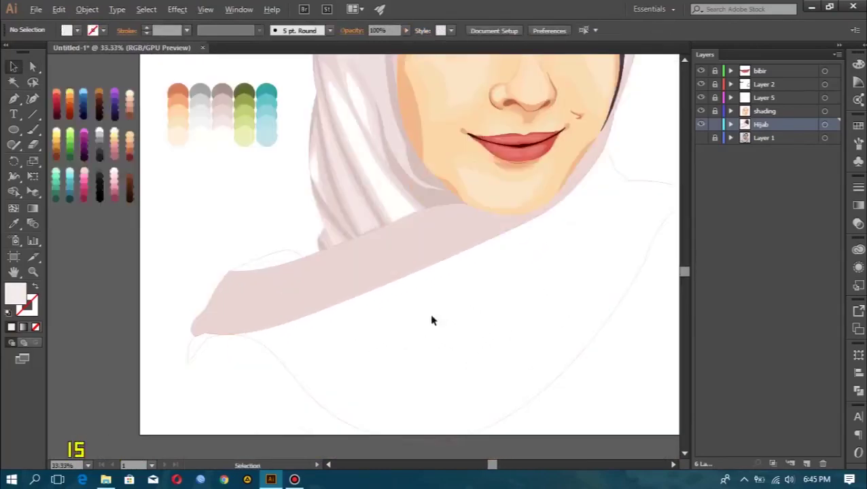
{"action": "scroll", "coordinate": [431, 319], "scroll_direction": "down", "scroll_amount": 1}
{"action": "scroll", "coordinate": [467, 347], "scroll_direction": "up", "scroll_amount": 1}
{"action": "scroll", "coordinate": [383, 345], "scroll_direction": "up", "scroll_amount": 3}
{"action": "scroll", "coordinate": [486, 332], "scroll_direction": "down", "scroll_amount": 1}
Step: Start a curved pen path along the scarf's lower edge, undoing the last anchor
{"action": "key", "text": "p"}
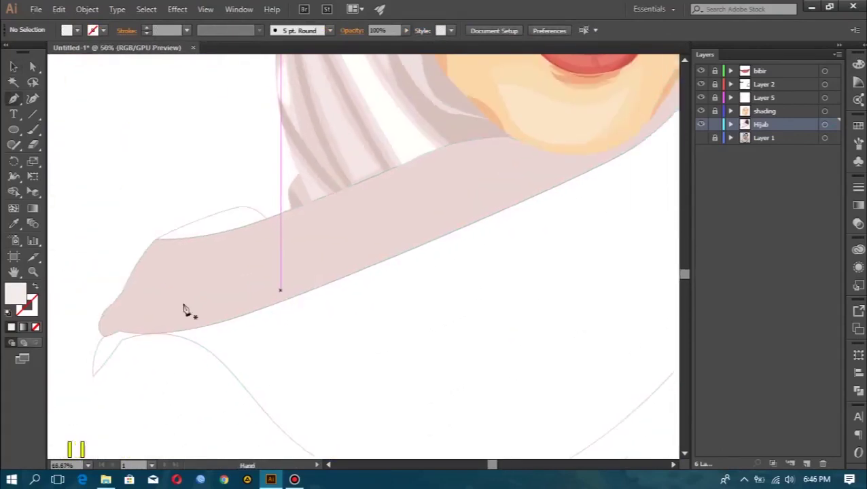
{"action": "left_click_drag", "start_coordinate": [352, 293], "coordinate": [511, 236]}
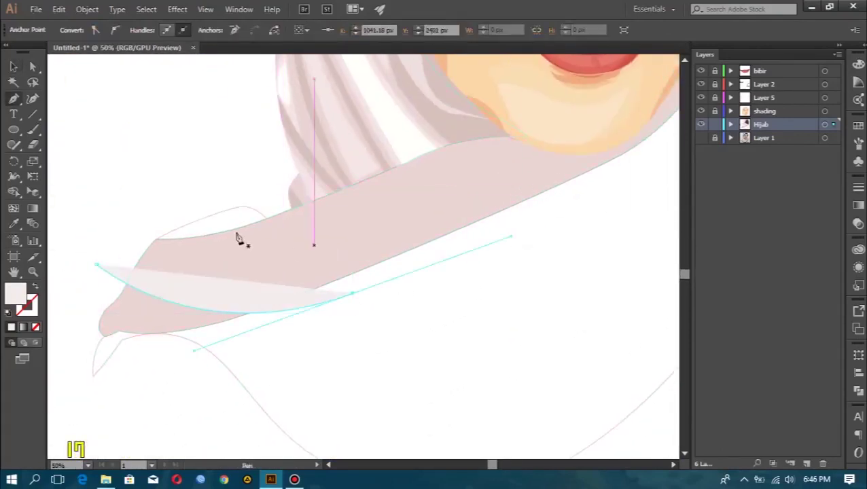
{"action": "scroll", "coordinate": [353, 234], "scroll_direction": "down", "scroll_amount": 1}
{"action": "left_click_drag", "start_coordinate": [416, 270], "coordinate": [454, 271]}
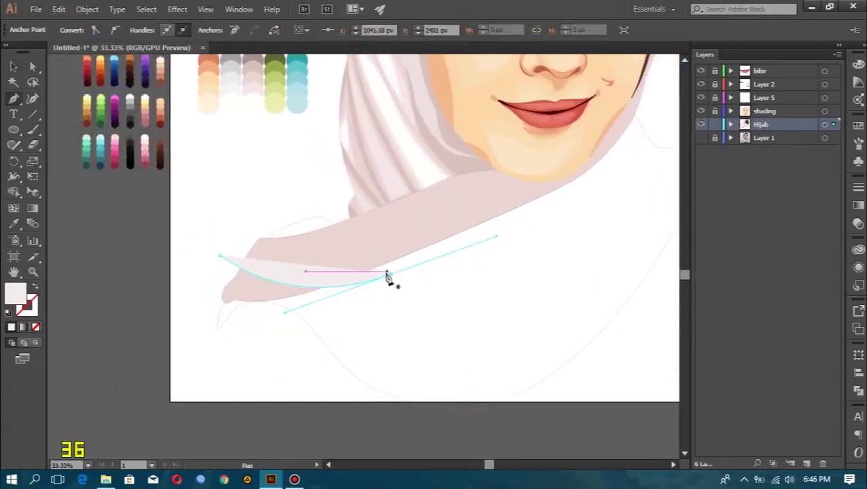
{"action": "left_click_drag", "start_coordinate": [378, 310], "coordinate": [429, 282]}
{"action": "left_click_drag", "start_coordinate": [363, 304], "coordinate": [250, 323]}
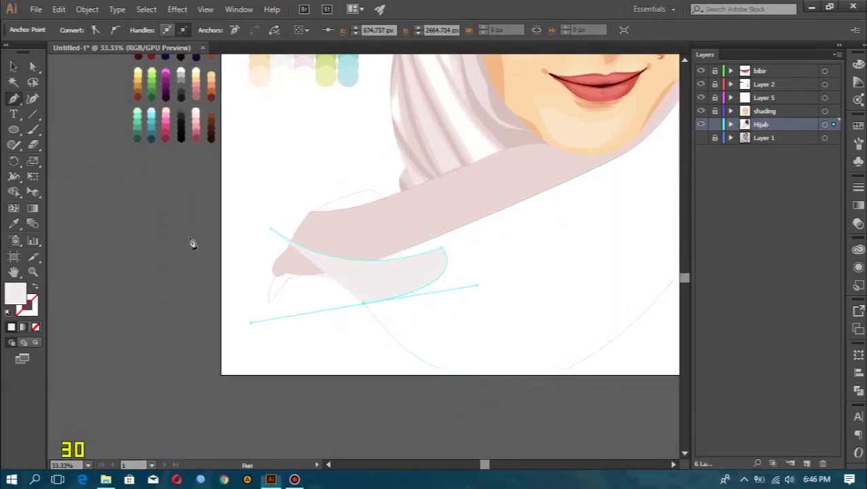
{"action": "key", "text": "ctrl+z"}
{"action": "key", "text": "ctrl+z"}
{"action": "left_click_drag", "start_coordinate": [441, 257], "coordinate": [363, 288]}
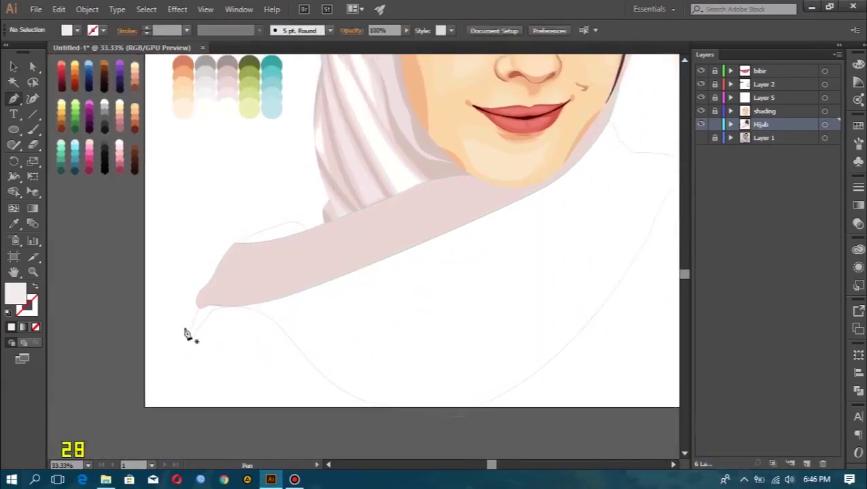
{"action": "key", "text": "v"}
Step: Select and deselect the body outline and hijab shapes while zooming around the face
{"action": "left_click", "coordinate": [555, 271]}
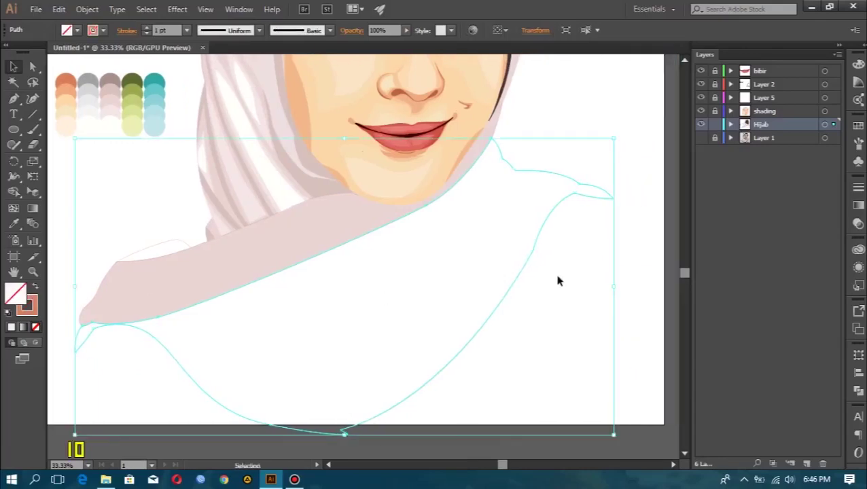
{"action": "key", "text": "ctrl+shift+a"}
{"action": "key", "text": "ctrl+minus"}
{"action": "left_click", "coordinate": [360, 281]}
{"action": "key", "text": "ctrl+plus"}
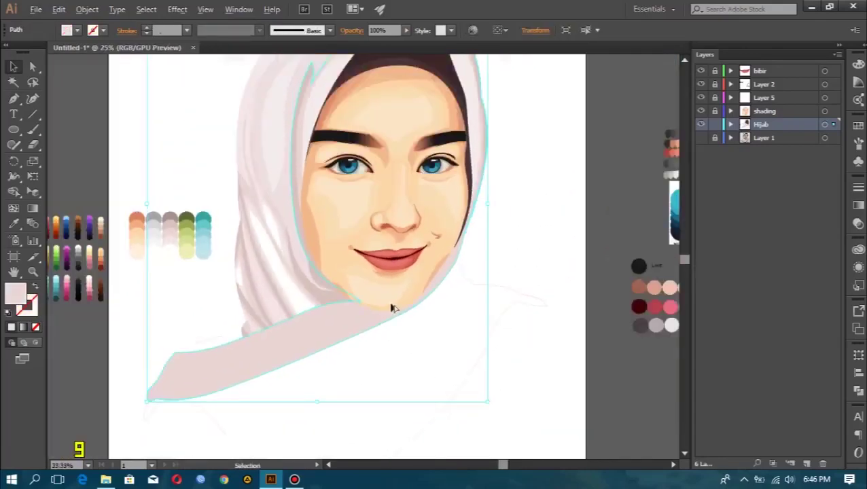
{"action": "key", "text": "ctrl+shift+a"}
{"action": "key", "text": "ctrl+minus"}
{"action": "key", "text": "ctrl+plus"}
{"action": "key", "text": "ctrl+plus"}
Step: Zoom and pan around the scarf, selecting the hijab shape to check it
{"action": "left_click_drag", "start_coordinate": [363, 310], "coordinate": [381, 321]}
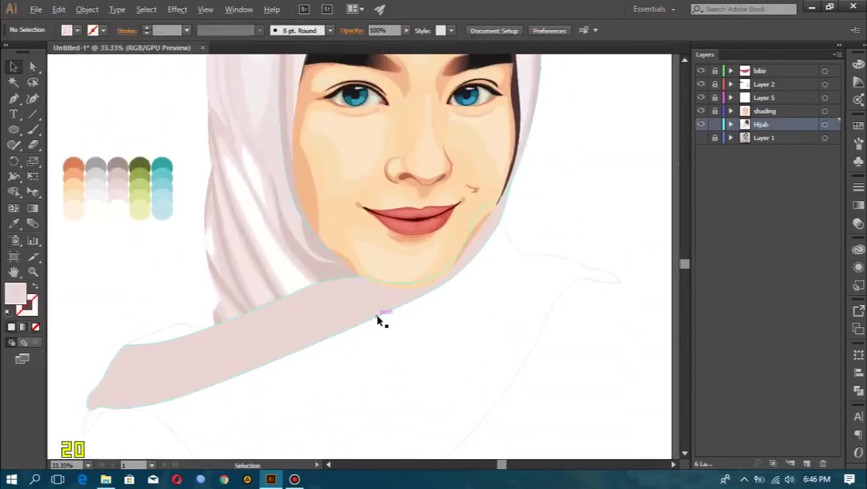
{"action": "key", "text": "ctrl+minus"}
{"action": "key", "text": "ctrl+plus"}
{"action": "key", "text": "ctrl+minus"}
{"action": "key", "text": "ctrl+minus"}
{"action": "key", "text": "ctrl+plus"}
{"action": "key", "text": "ctrl+plus"}
{"action": "scroll", "coordinate": [343, 319], "scroll_direction": "up", "scroll_amount": 1}
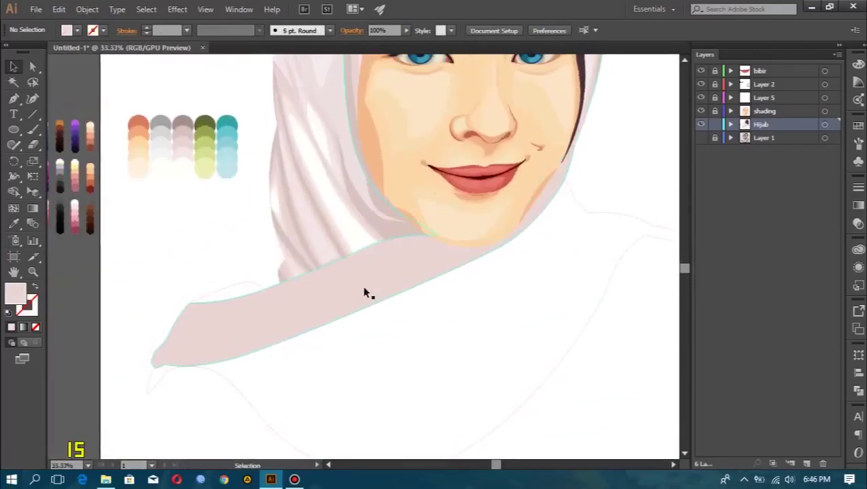
{"action": "left_click", "coordinate": [365, 292]}
{"action": "key", "text": "ctrl+minus"}
{"action": "scroll", "coordinate": [401, 323], "scroll_direction": "down", "scroll_amount": 1}
{"action": "key", "text": "ctrl+plus"}
{"action": "key", "text": "ctrl+shift+a"}
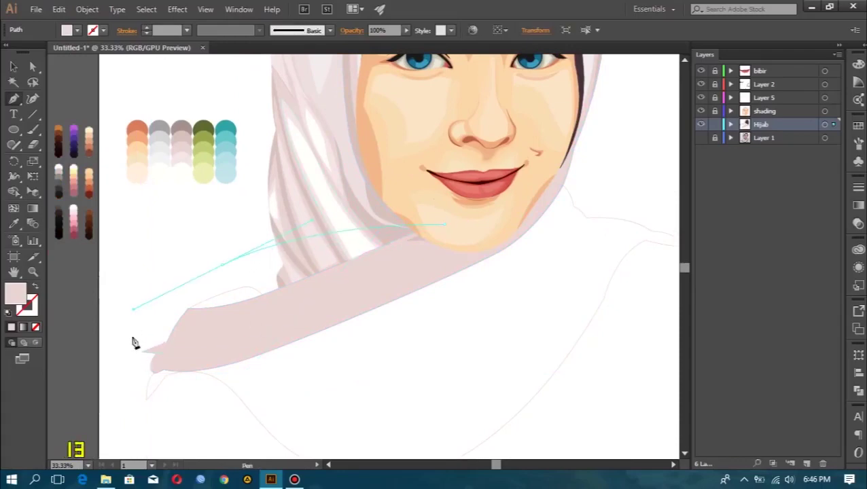
Step: Finish the new path at the scarf tip and Shape-Build away the region above the scarf
{"action": "left_click", "coordinate": [142, 353]}
{"action": "key", "text": "v"}
{"action": "left_click", "coordinate": [340, 300], "text": "shift"}
{"action": "key", "text": "shift+m"}
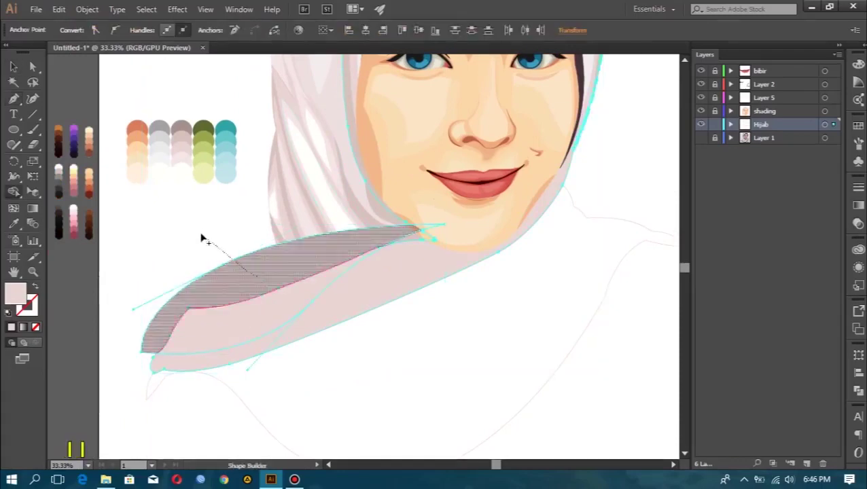
{"action": "left_click", "coordinate": [224, 272], "text": "alt"}
Step: Draw a second shape along the scarf edge, merge the scarf pieces, and delete the lower lobe
{"action": "key", "text": "p"}
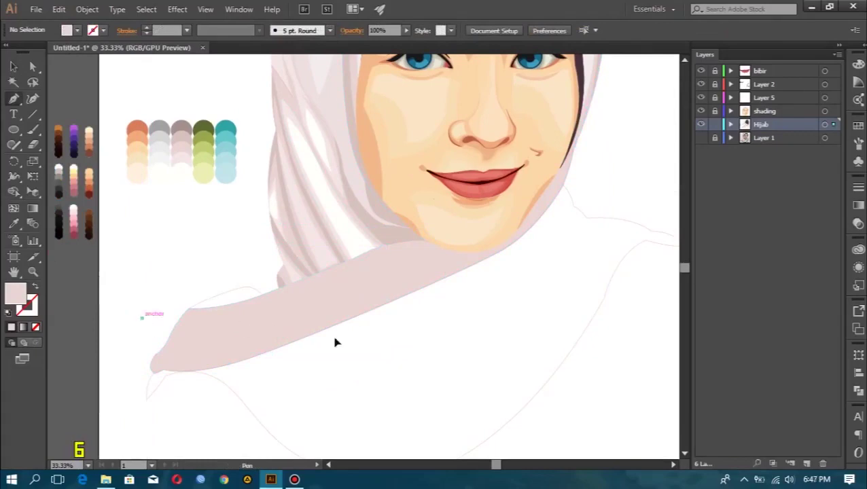
{"action": "left_click_drag", "start_coordinate": [498, 272], "coordinate": [451, 342]}
{"action": "left_click", "coordinate": [214, 382]}
{"action": "left_click", "coordinate": [163, 359]}
{"action": "left_click", "coordinate": [187, 268]}
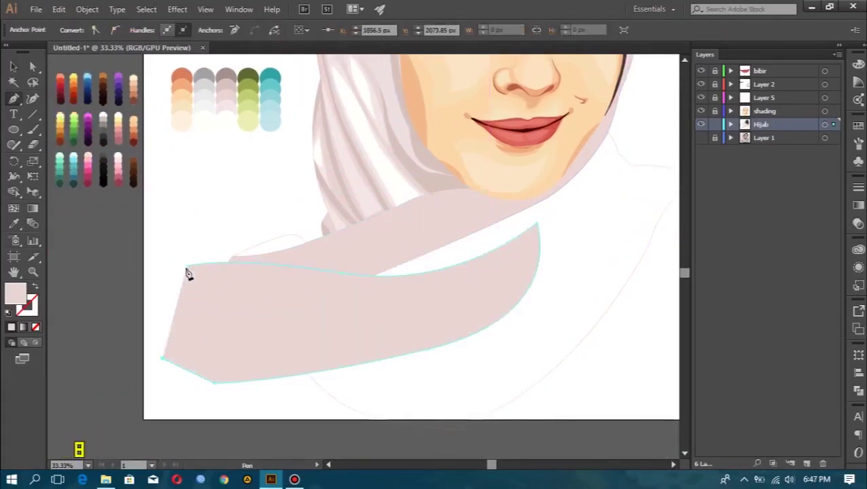
{"action": "key", "text": "v"}
{"action": "key", "text": "ctrl+a"}
{"action": "key", "text": "shift+m"}
{"action": "left_click_drag", "start_coordinate": [498, 340], "coordinate": [511, 282]}
{"action": "key", "text": "v"}
{"action": "left_click", "coordinate": [511, 282], "text": "alt"}
{"action": "key", "text": "v"}
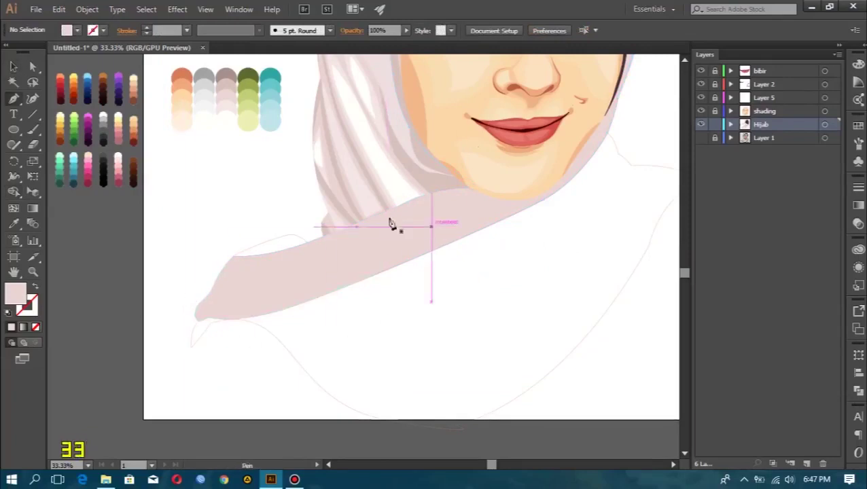
Step: Draw a curved shape across the scarf and Shape-Build away the large lower scarf region
{"action": "left_click", "coordinate": [180, 269]}
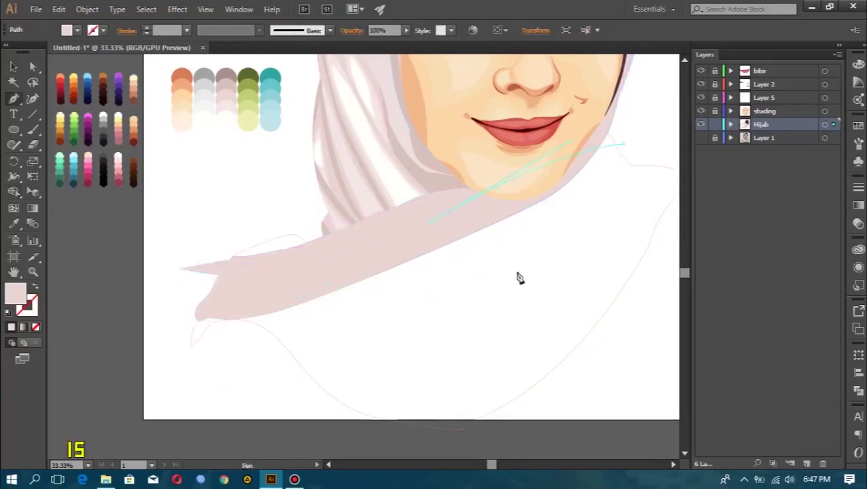
{"action": "left_click_drag", "start_coordinate": [292, 396], "coordinate": [194, 380]}
{"action": "left_click", "coordinate": [187, 372]}
{"action": "left_click", "coordinate": [179, 269]}
{"action": "key", "text": "v"}
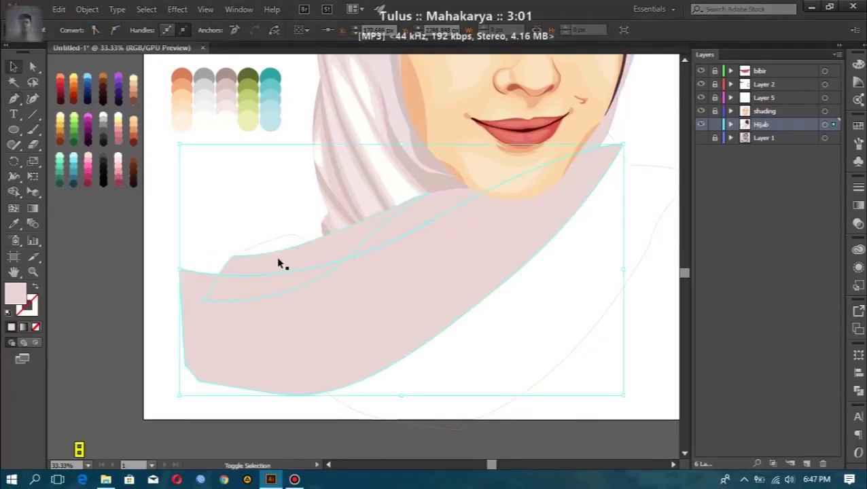
{"action": "key", "text": "shift+m"}
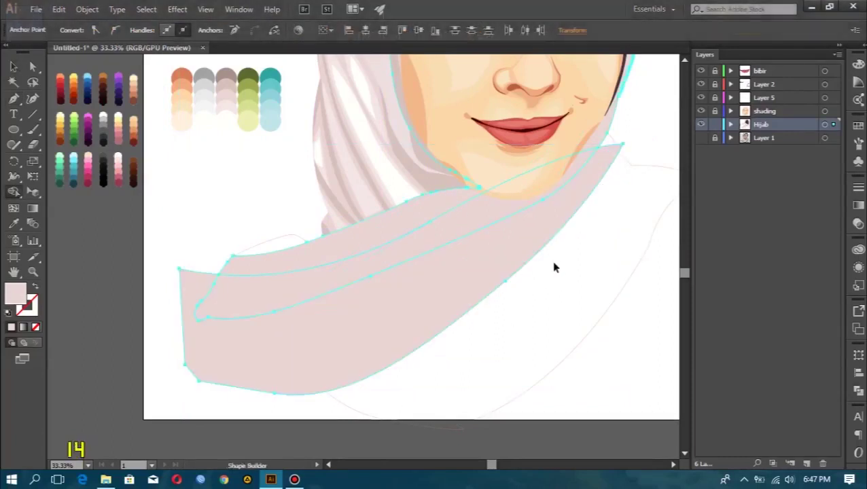
{"action": "left_click", "coordinate": [507, 260], "text": "alt"}
{"action": "key", "text": "v"}
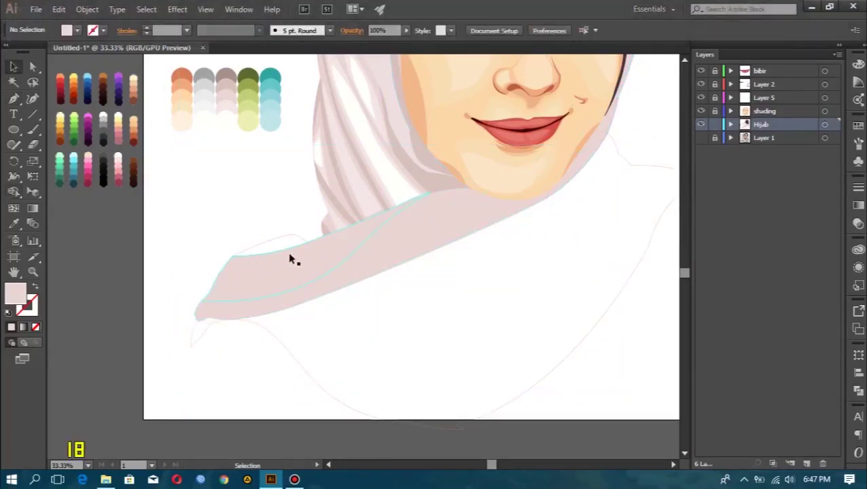
{"action": "left_click", "coordinate": [406, 227], "text": "shift"}
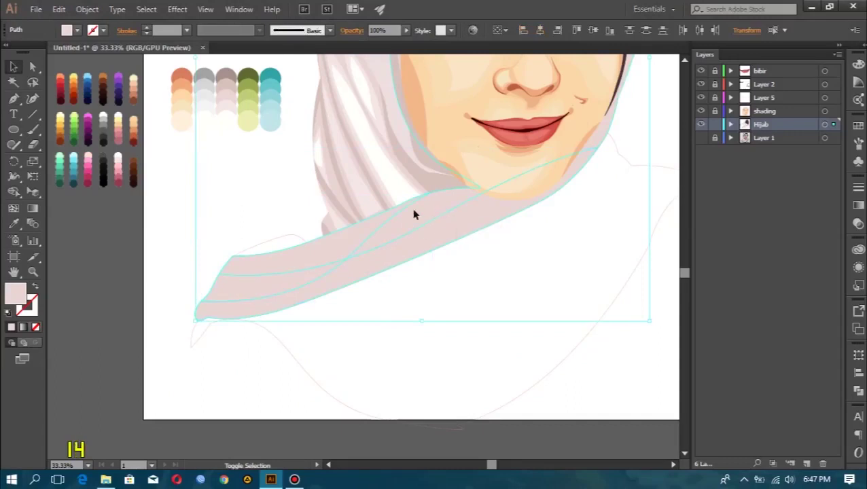
{"action": "scroll", "coordinate": [441, 285], "scroll_direction": "down", "scroll_amount": 2}
{"action": "scroll", "coordinate": [344, 297], "scroll_direction": "up", "scroll_amount": 2}
Step: Draw a new fold piece over the scarf and merge it with the scarf using Shape Builder
{"action": "key", "text": "p"}
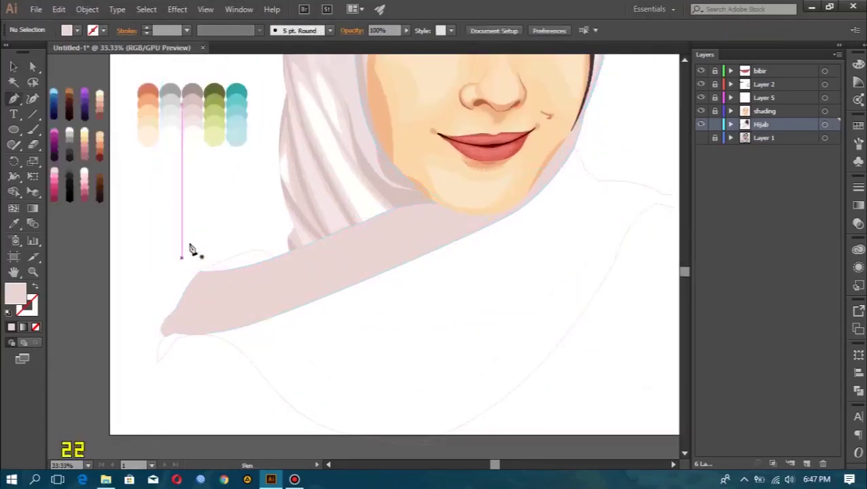
{"action": "left_click_drag", "start_coordinate": [442, 178], "coordinate": [445, 169]}
{"action": "left_click", "coordinate": [204, 223]}
{"action": "left_click", "coordinate": [406, 213]}
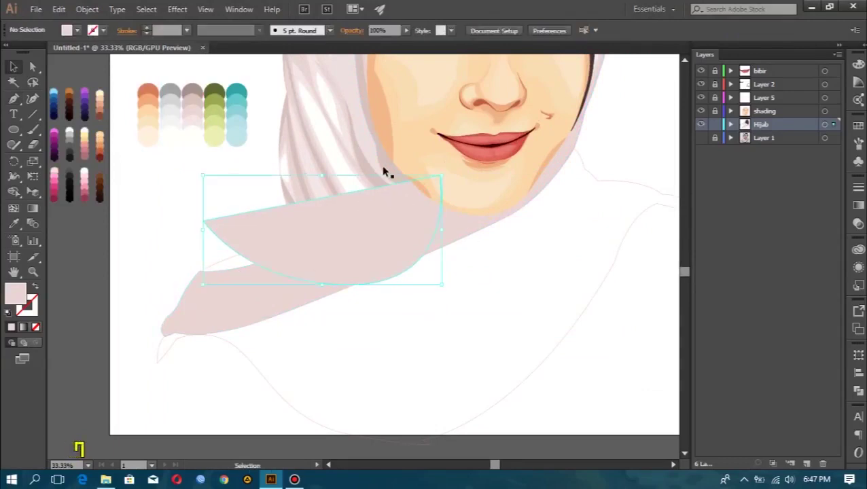
{"action": "left_click", "coordinate": [422, 218], "text": "shift"}
{"action": "key", "text": "shift+m"}
{"action": "left_click_drag", "start_coordinate": [207, 203], "coordinate": [229, 235]}
{"action": "key", "text": "v"}
Step: Select the scarf pieces and hijab edge and make them a Live Paint group
{"action": "left_click", "coordinate": [517, 238]}
{"action": "left_click", "coordinate": [549, 187]}
{"action": "left_click", "coordinate": [408, 271]}
{"action": "left_click", "coordinate": [382, 232]}
{"action": "left_click", "coordinate": [577, 140]}
{"action": "left_click", "coordinate": [558, 242]}
{"action": "left_click", "coordinate": [395, 299]}
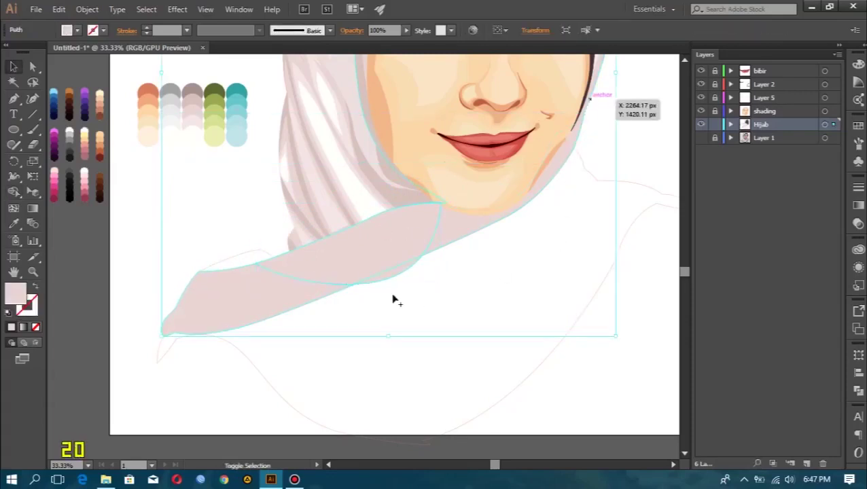
{"action": "left_click", "coordinate": [443, 284]}
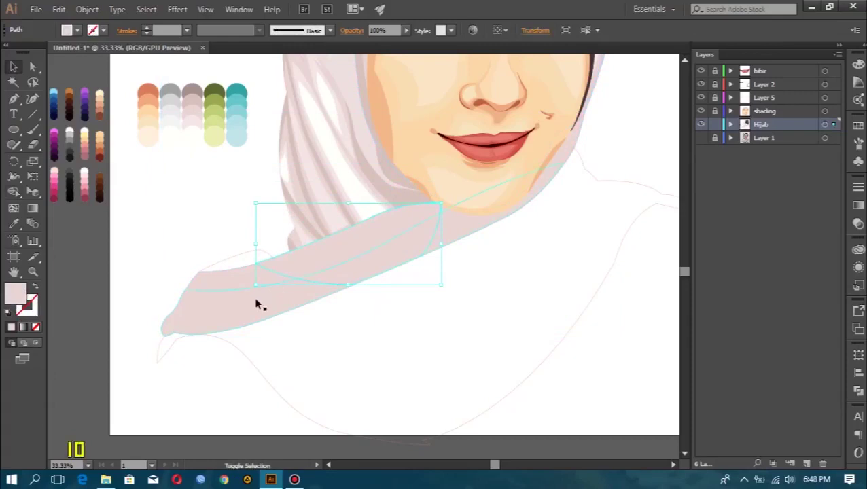
{"action": "left_click", "coordinate": [230, 283], "text": "shift"}
{"action": "scroll", "coordinate": [464, 270], "scroll_direction": "up", "scroll_amount": 1}
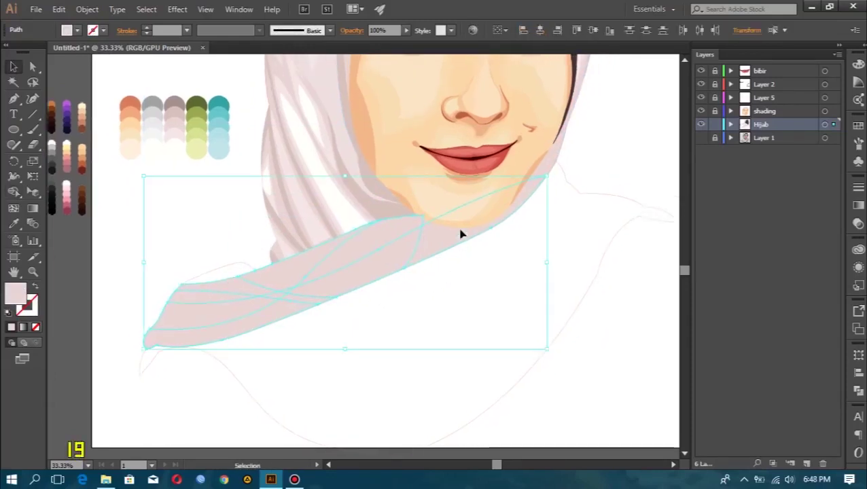
{"action": "left_click_drag", "start_coordinate": [557, 156], "coordinate": [466, 225]}
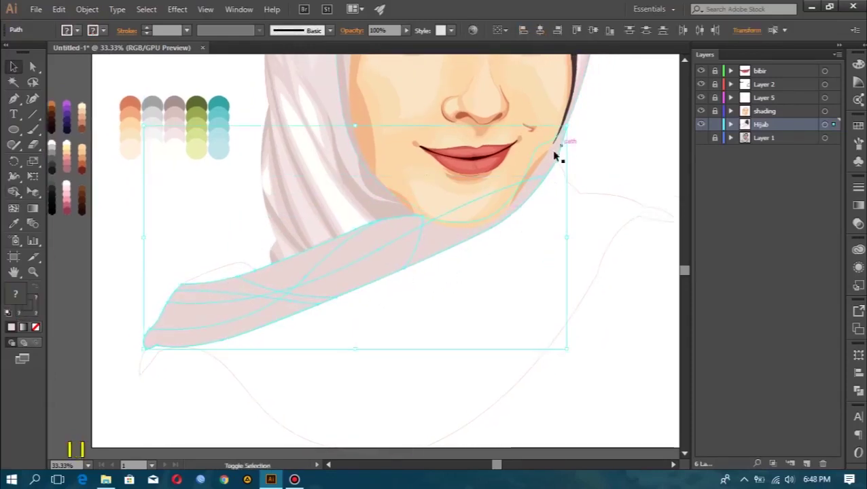
{"action": "key", "text": "ctrl+alt+x"}
Step: Fill the lower scarf band and a neighbouring region with a lighter pink
{"action": "left_click", "coordinate": [221, 202]}
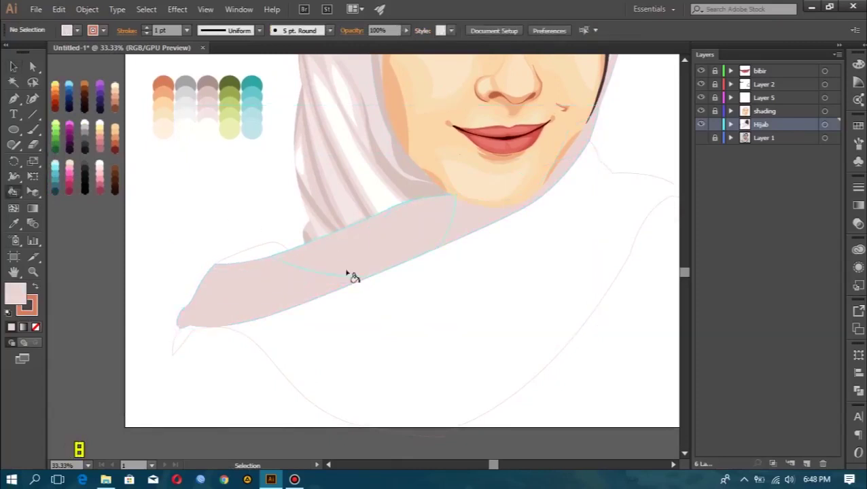
{"action": "left_click_drag", "start_coordinate": [207, 176], "coordinate": [235, 188]}
{"action": "left_click", "coordinate": [256, 301]}
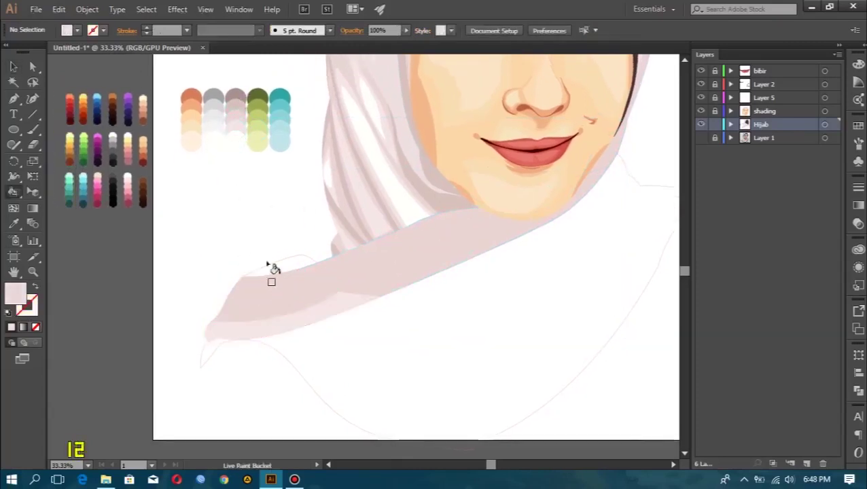
{"action": "left_click", "coordinate": [235, 129], "text": "alt"}
{"action": "left_click", "coordinate": [274, 294]}
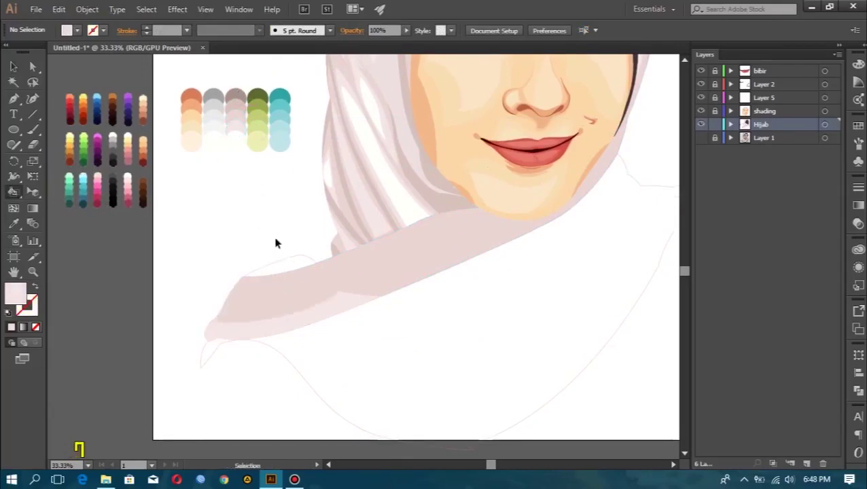
Step: Sample another pink tone from the swatch circles and fill a scarf facet with it
{"action": "left_click", "coordinate": [238, 136], "text": "alt"}
{"action": "scroll", "coordinate": [362, 136], "scroll_direction": "up", "scroll_amount": 3}
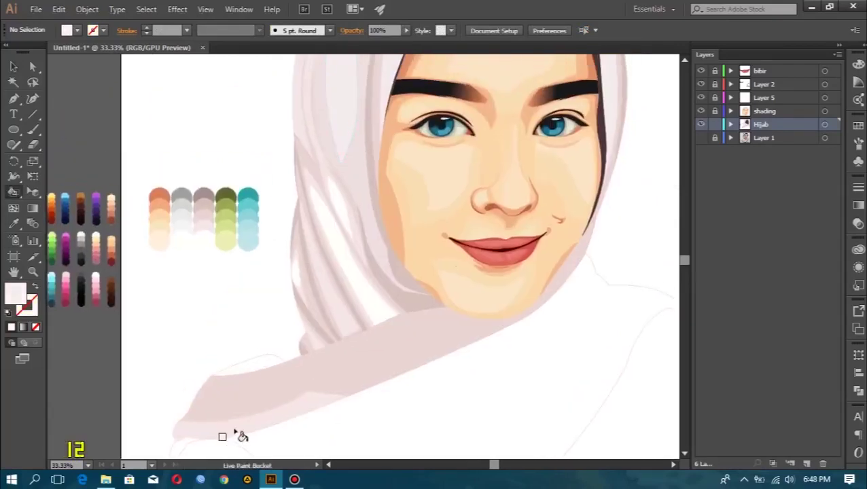
{"action": "scroll", "coordinate": [258, 272], "scroll_direction": "down", "scroll_amount": 1}
{"action": "scroll", "coordinate": [258, 272], "scroll_direction": "left", "scroll_amount": 1}
{"action": "scroll", "coordinate": [263, 256], "scroll_direction": "down", "scroll_amount": 1}
{"action": "scroll", "coordinate": [263, 255], "scroll_direction": "left", "scroll_amount": 1}
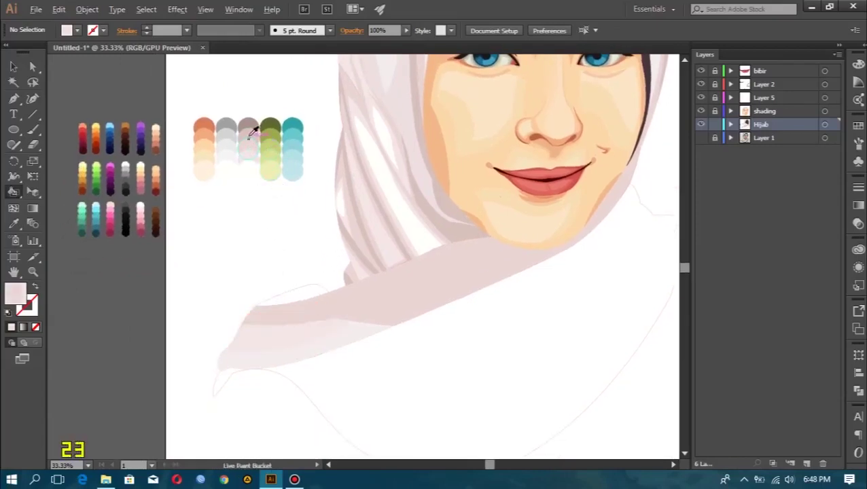
{"action": "left_click", "coordinate": [251, 130], "text": "alt"}
{"action": "left_click", "coordinate": [320, 304]}
Step: Pick a lighter pink swatch and fill the white gap plus another scarf facet
{"action": "scroll", "coordinate": [261, 222], "scroll_direction": "right", "scroll_amount": 2}
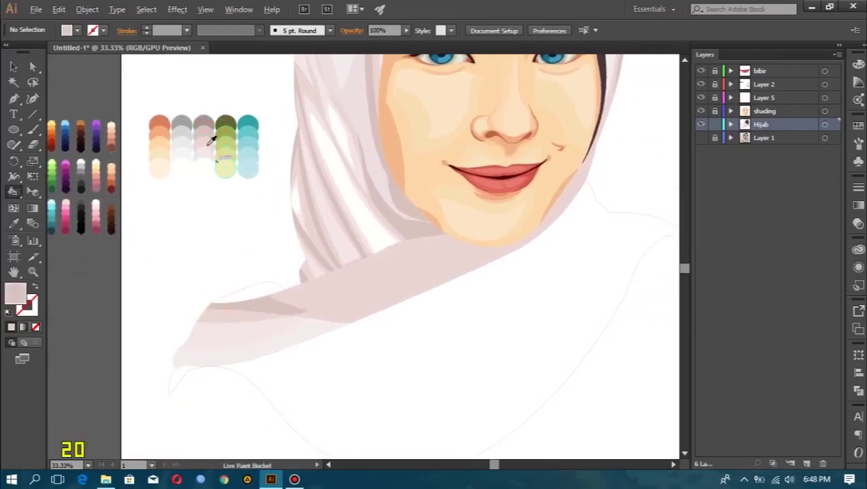
{"action": "left_click_drag", "start_coordinate": [310, 207], "coordinate": [321, 203]}
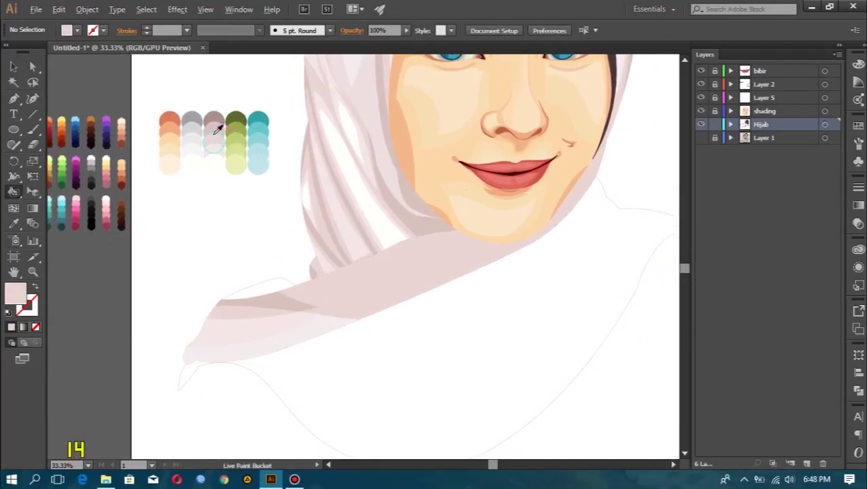
{"action": "left_click", "coordinate": [218, 140], "text": "alt"}
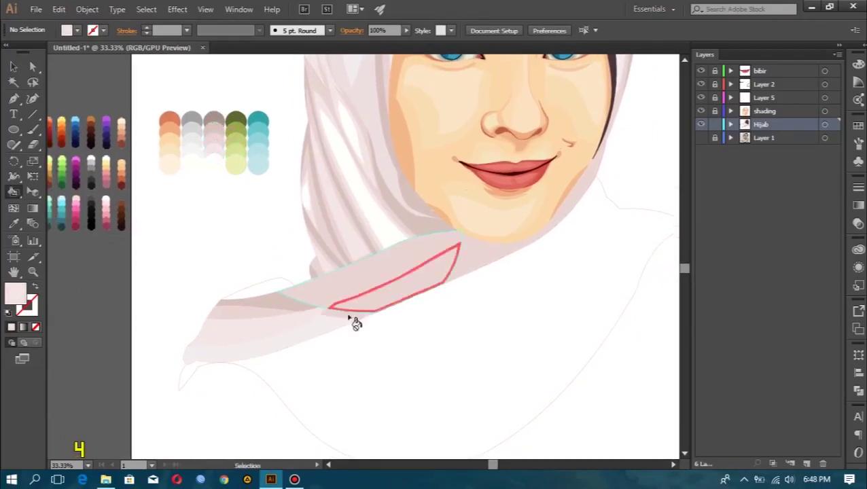
{"action": "left_click_drag", "start_coordinate": [260, 225], "coordinate": [272, 237]}
{"action": "scroll", "coordinate": [299, 248], "scroll_direction": "up", "scroll_amount": 1, "text": "alt"}
{"action": "scroll", "coordinate": [204, 143], "scroll_direction": "up", "scroll_amount": 3}
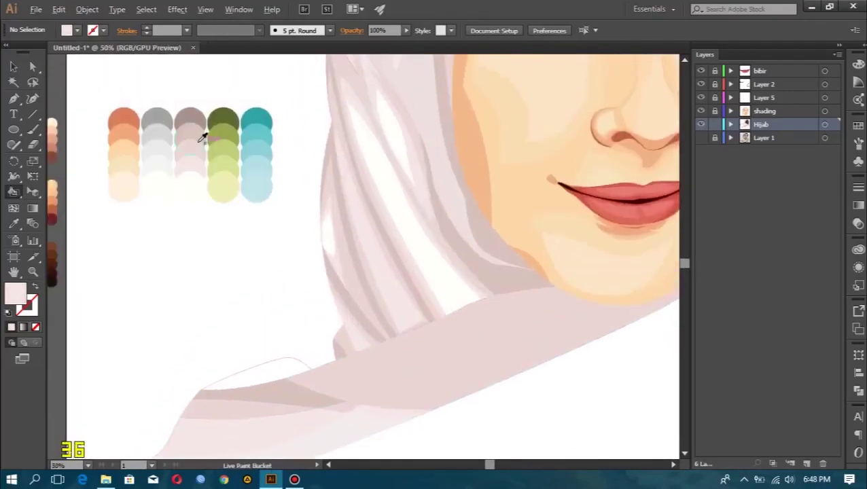
{"action": "left_click", "coordinate": [335, 347]}
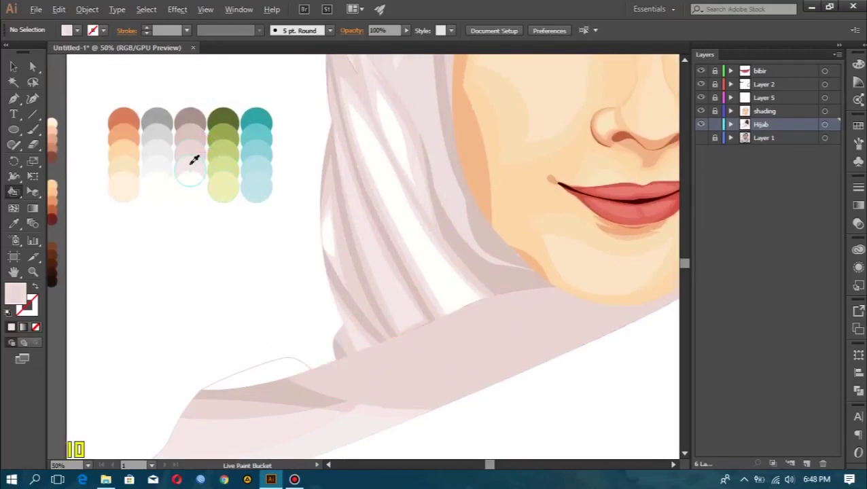
{"action": "left_click", "coordinate": [464, 345]}
Step: Pan and zoom to bring the scarf over the shoulder into view
{"action": "scroll", "coordinate": [295, 257], "scroll_direction": "down", "scroll_amount": 3}
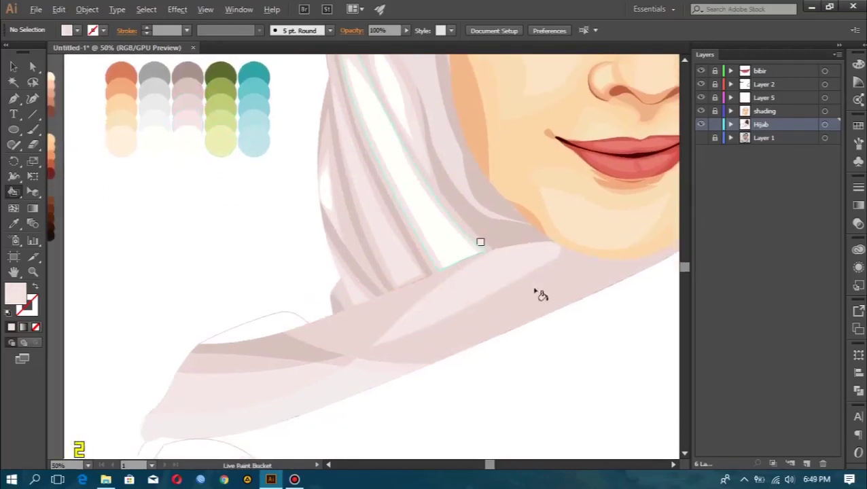
{"action": "scroll", "coordinate": [421, 292], "scroll_direction": "down", "scroll_amount": 1, "text": "alt"}
{"action": "scroll", "coordinate": [380, 292], "scroll_direction": "up", "scroll_amount": 1, "text": "alt"}
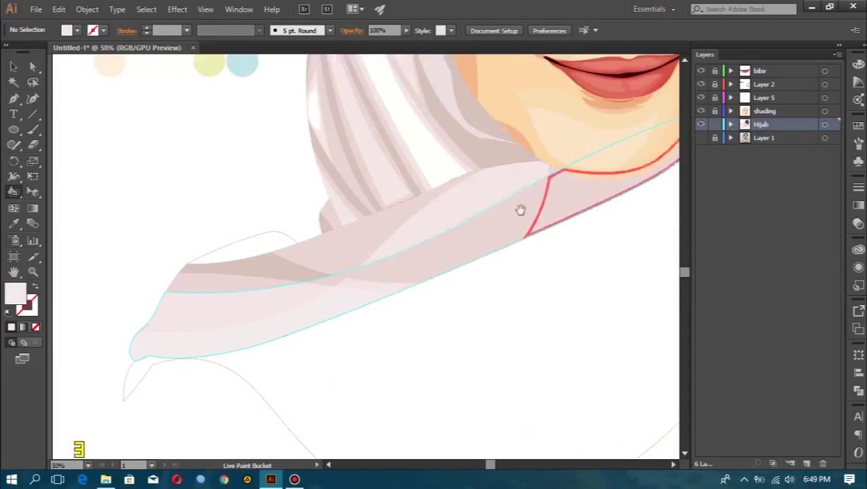
{"action": "left_click_drag", "start_coordinate": [520, 210], "coordinate": [445, 275]}
{"action": "scroll", "coordinate": [442, 271], "scroll_direction": "down", "scroll_amount": 1, "text": "alt"}
{"action": "scroll", "coordinate": [397, 265], "scroll_direction": "up", "scroll_amount": 1, "text": "alt"}
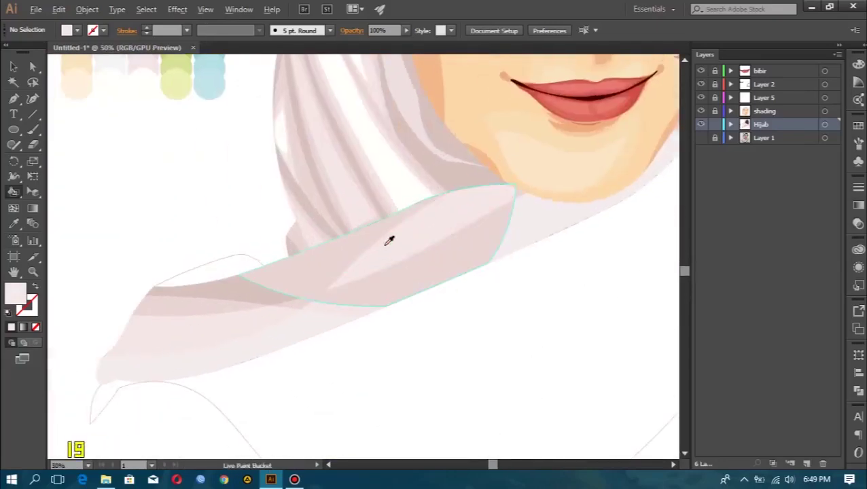
{"action": "scroll", "coordinate": [224, 204], "scroll_direction": "up", "scroll_amount": 3}
{"action": "scroll", "coordinate": [441, 313], "scroll_direction": "down", "scroll_amount": 1, "text": "alt"}
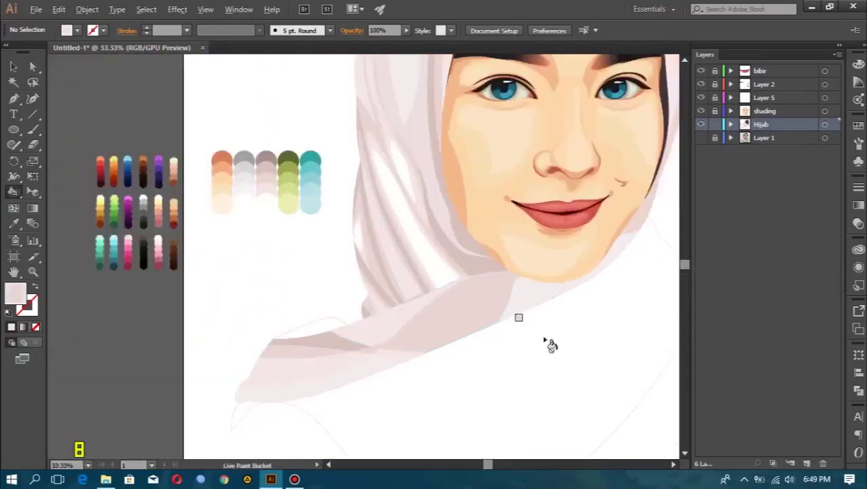
{"action": "scroll", "coordinate": [550, 345], "scroll_direction": "up", "scroll_amount": 1, "text": "alt"}
{"action": "scroll", "coordinate": [343, 292], "scroll_direction": "left", "scroll_amount": 3}
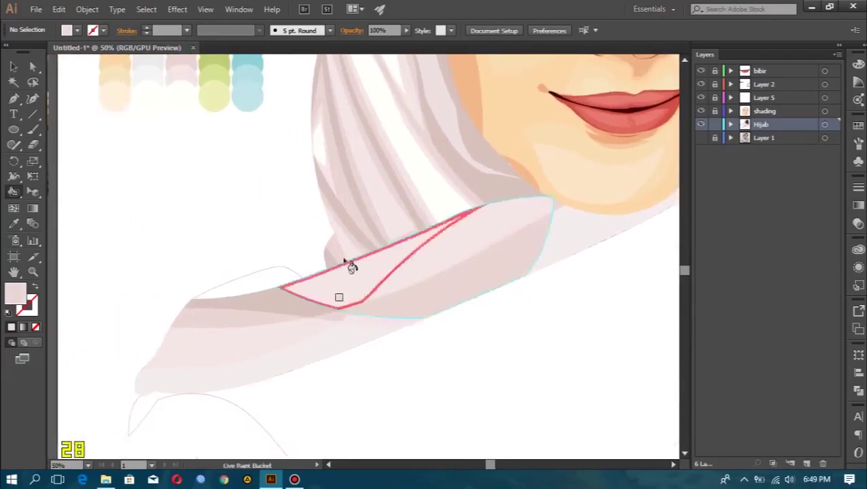
{"action": "scroll", "coordinate": [300, 281], "scroll_direction": "up", "scroll_amount": 3}
{"action": "left_click_drag", "start_coordinate": [299, 281], "coordinate": [233, 212]}
{"action": "scroll", "coordinate": [296, 199], "scroll_direction": "down", "scroll_amount": 1, "text": "alt"}
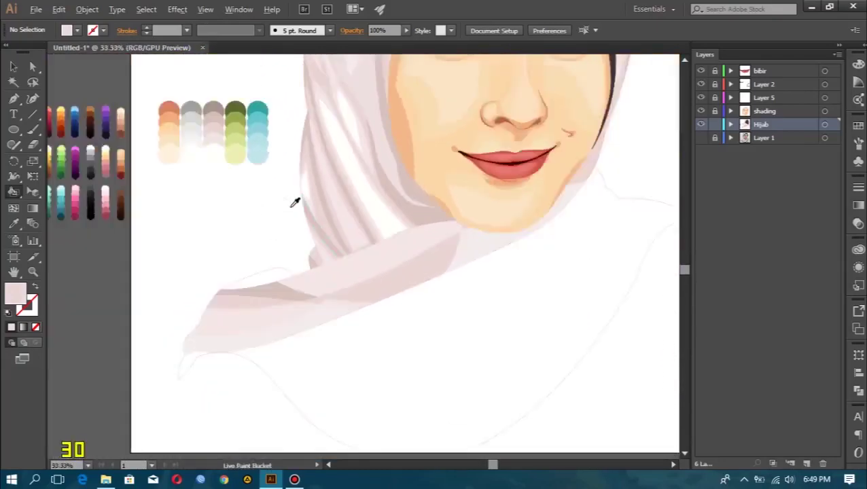
{"action": "scroll", "coordinate": [269, 256], "scroll_direction": "up", "scroll_amount": 1, "text": "alt"}
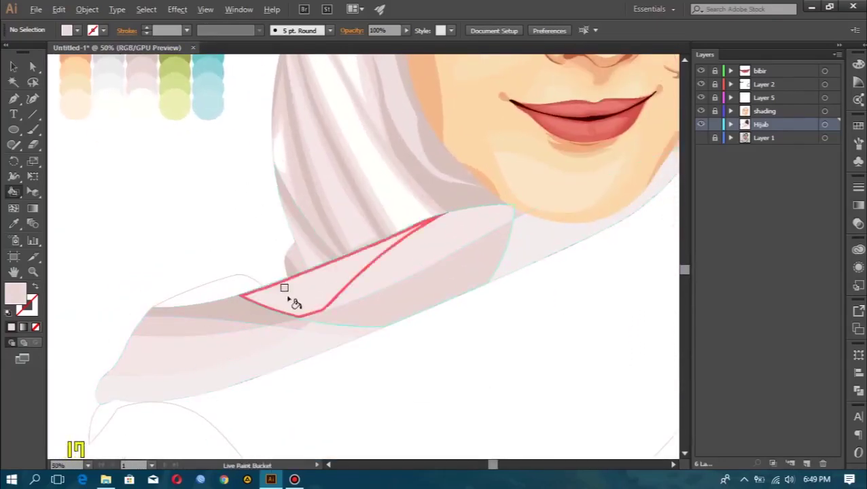
{"action": "scroll", "coordinate": [194, 238], "scroll_direction": "up", "scroll_amount": 2}
{"action": "scroll", "coordinate": [241, 209], "scroll_direction": "right", "scroll_amount": 1}
{"action": "scroll", "coordinate": [204, 191], "scroll_direction": "down", "scroll_amount": 3}
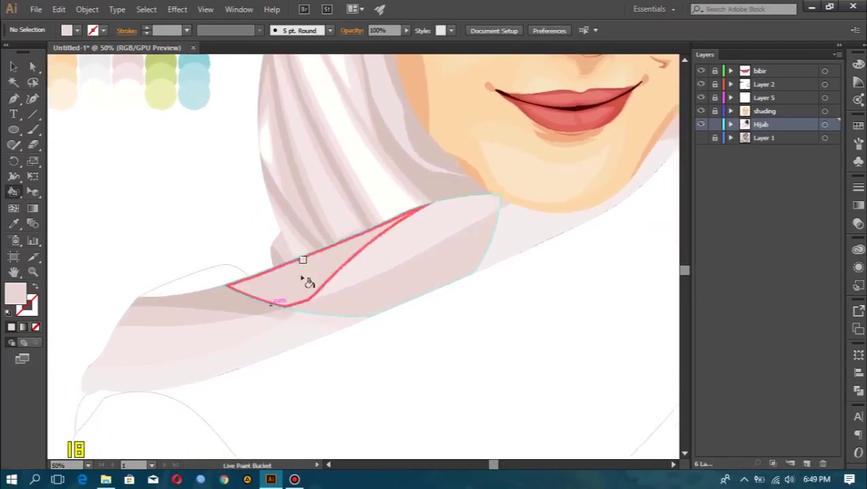
{"action": "scroll", "coordinate": [292, 245], "scroll_direction": "down", "scroll_amount": 1}
{"action": "scroll", "coordinate": [231, 183], "scroll_direction": "up", "scroll_amount": 2}
{"action": "scroll", "coordinate": [170, 122], "scroll_direction": "up", "scroll_amount": 2}
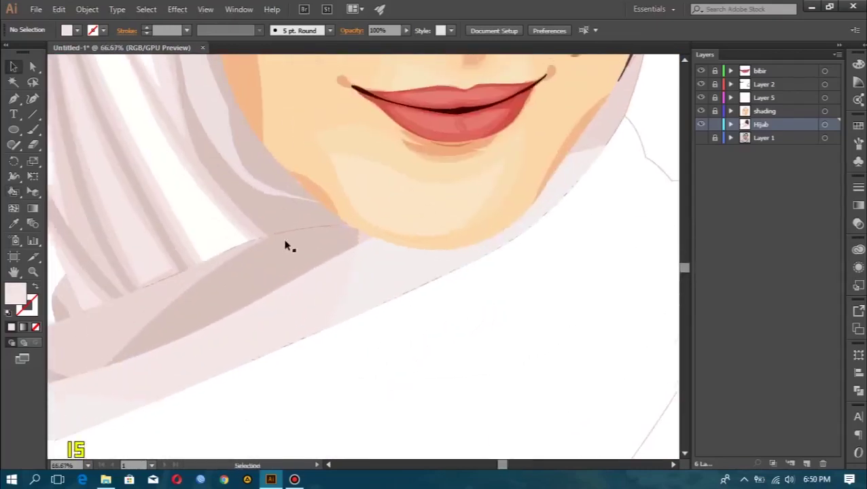
Step: Switch the document to Preview on CPU from the View menu
{"action": "left_click", "coordinate": [205, 9]}
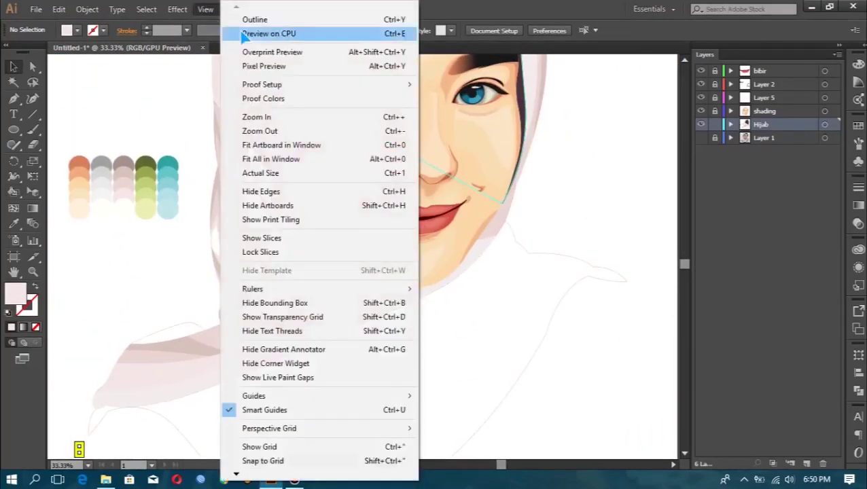
{"action": "left_click", "coordinate": [367, 31]}
{"action": "scroll", "coordinate": [294, 329], "scroll_direction": "up", "scroll_amount": 2}
{"action": "left_click_drag", "start_coordinate": [294, 329], "coordinate": [303, 334]}
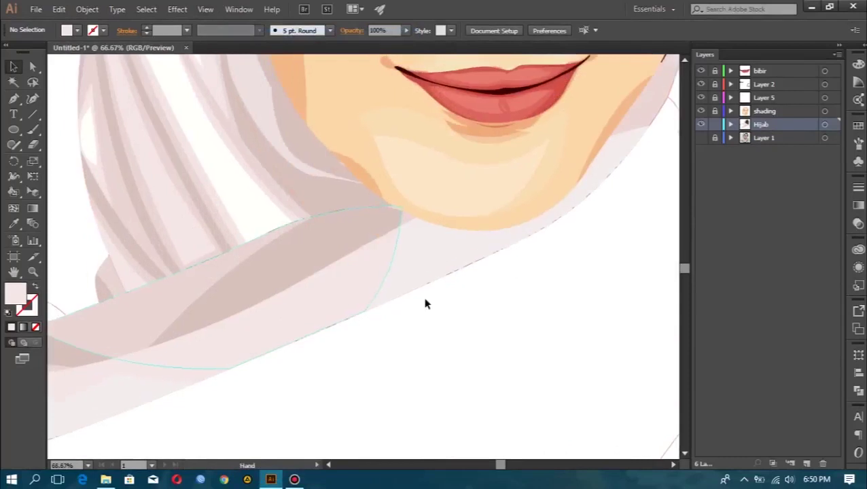
Step: Take the Live Paint Bucket and zoom around the chin and hijab to check edges
{"action": "key", "text": "k"}
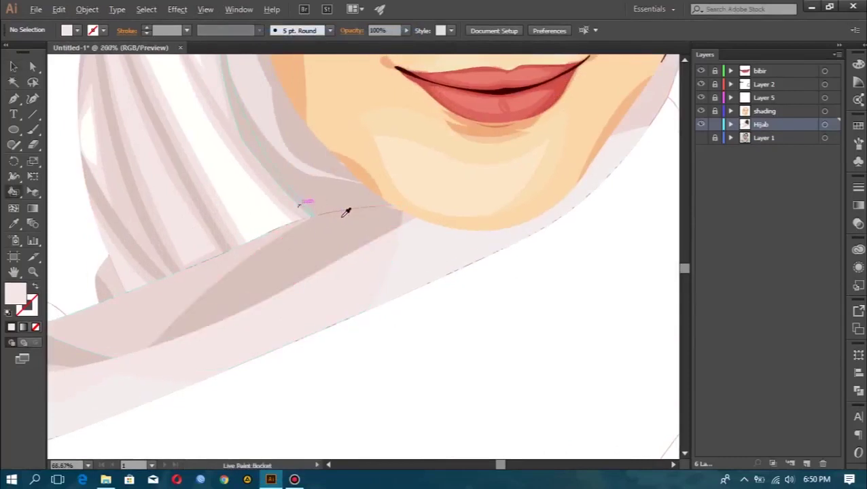
{"action": "scroll", "coordinate": [346, 212], "scroll_direction": "up", "scroll_amount": 5}
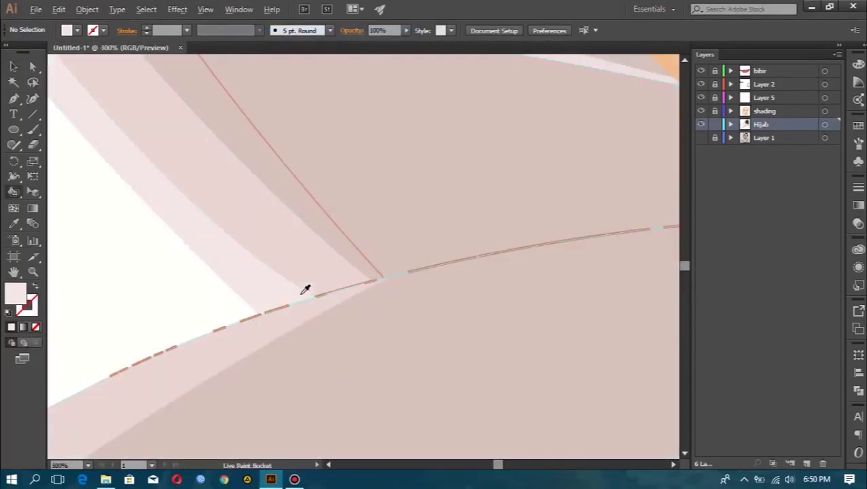
{"action": "scroll", "coordinate": [366, 269], "scroll_direction": "down", "scroll_amount": 5}
{"action": "scroll", "coordinate": [300, 273], "scroll_direction": "up", "scroll_amount": 3}
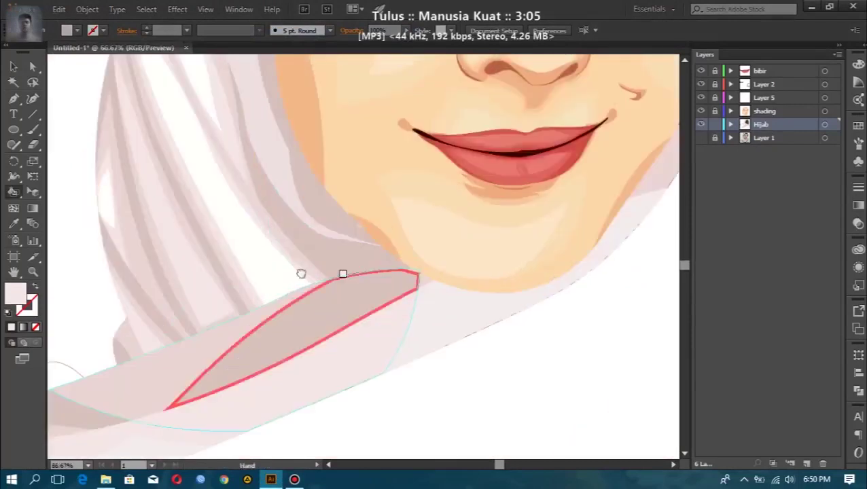
{"action": "scroll", "coordinate": [350, 251], "scroll_direction": "up", "scroll_amount": 1}
{"action": "scroll", "coordinate": [350, 252], "scroll_direction": "down", "scroll_amount": 2}
{"action": "scroll", "coordinate": [70, 112], "scroll_direction": "up", "scroll_amount": 1}
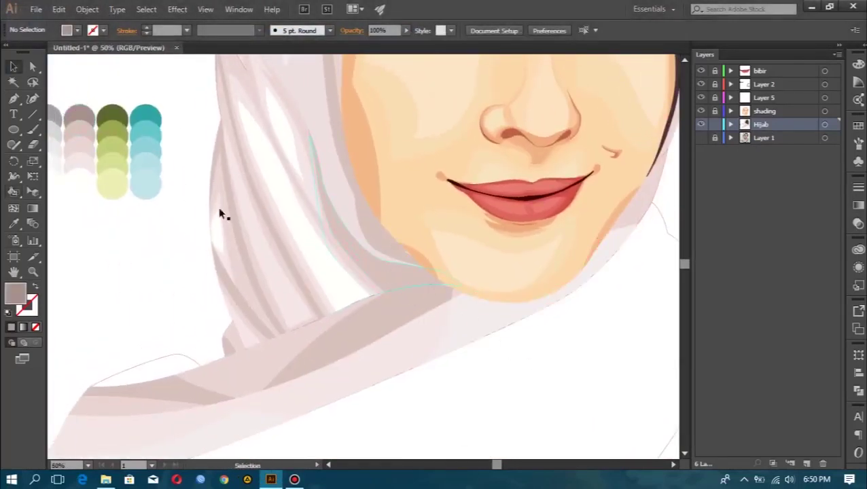
{"action": "scroll", "coordinate": [335, 267], "scroll_direction": "down", "scroll_amount": 3}
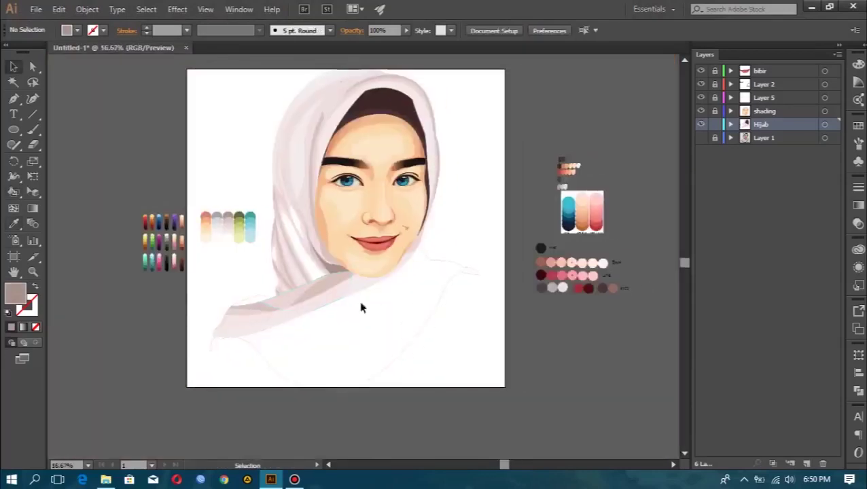
{"action": "scroll", "coordinate": [367, 303], "scroll_direction": "up", "scroll_amount": 2}
{"action": "scroll", "coordinate": [384, 292], "scroll_direction": "down", "scroll_amount": 1}
{"action": "scroll", "coordinate": [404, 271], "scroll_direction": "up", "scroll_amount": 1}
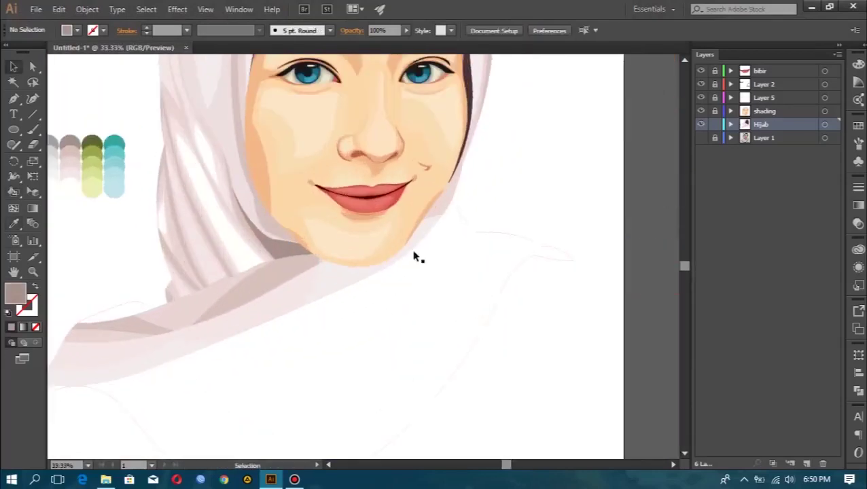
{"action": "left_click_drag", "start_coordinate": [424, 270], "coordinate": [406, 275]}
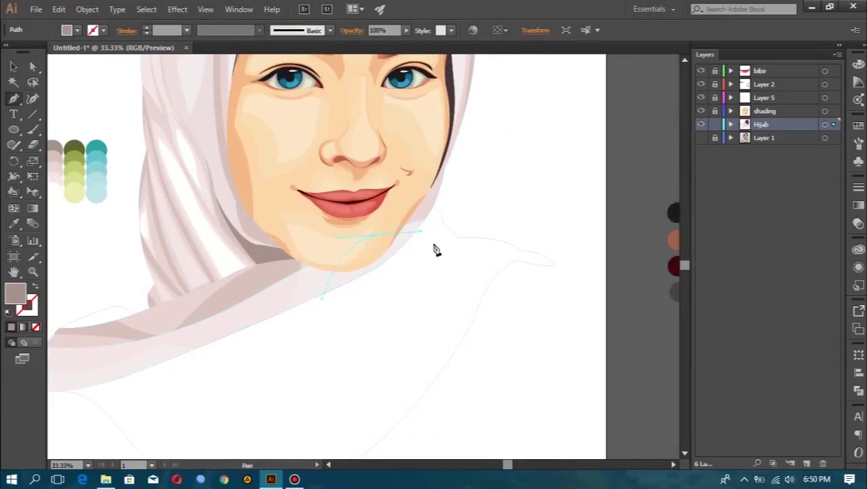
Step: Merge the region under the chin with Shape Builder, then delete the grey leftover shape
{"action": "left_click", "coordinate": [324, 305], "text": "ctrl"}
{"action": "left_click", "coordinate": [385, 261], "text": "shift"}
{"action": "key", "text": "shift+m"}
{"action": "left_click", "coordinate": [414, 280]}
{"action": "key", "text": "v"}
{"action": "left_click", "coordinate": [312, 306], "text": "shift"}
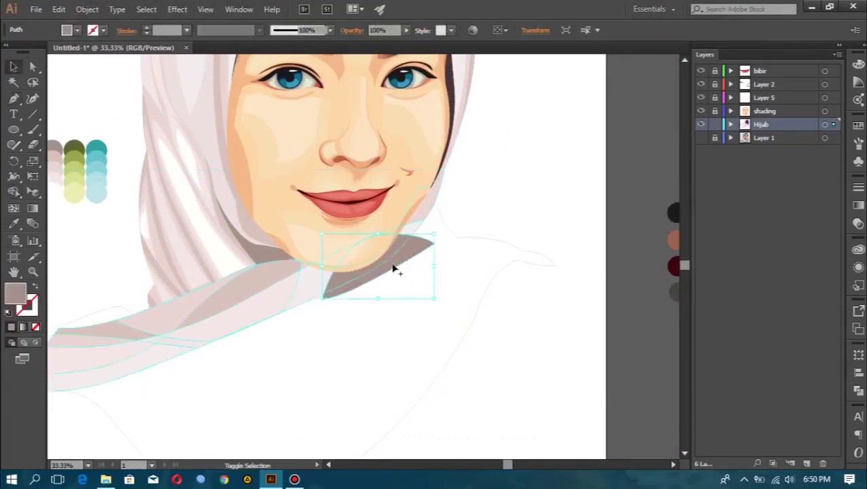
{"action": "left_click", "coordinate": [393, 286]}
{"action": "key", "text": "v"}
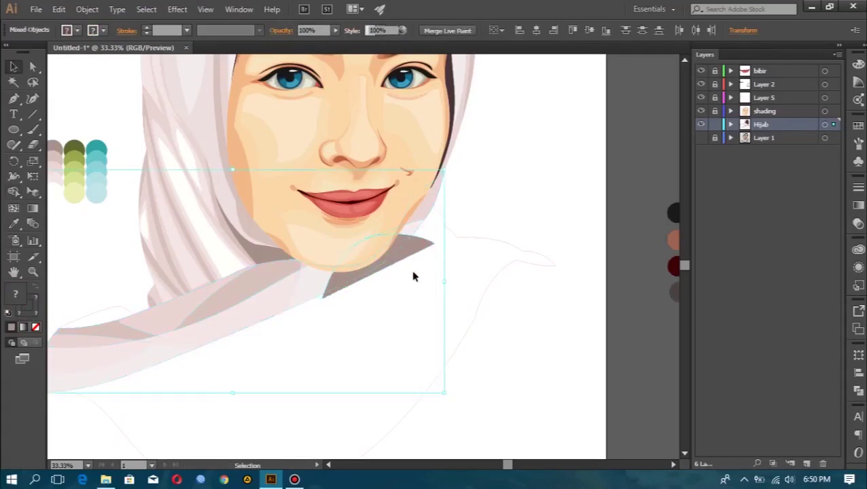
{"action": "key", "text": "Delete"}
{"action": "key", "text": "ctrl+minus"}
{"action": "key", "text": "ctrl+minus"}
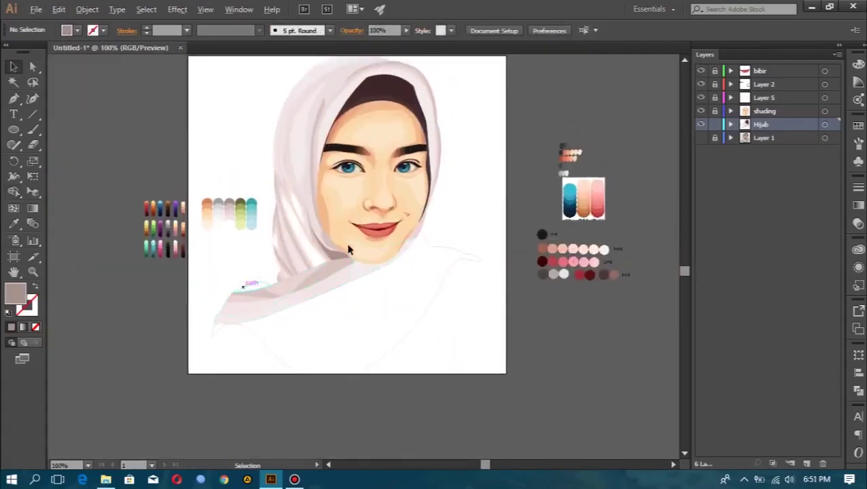
Step: Expand the Hijab layer and lock the large scarf paths in the Layers panel
{"action": "scroll", "coordinate": [350, 269], "scroll_direction": "up", "scroll_amount": 5}
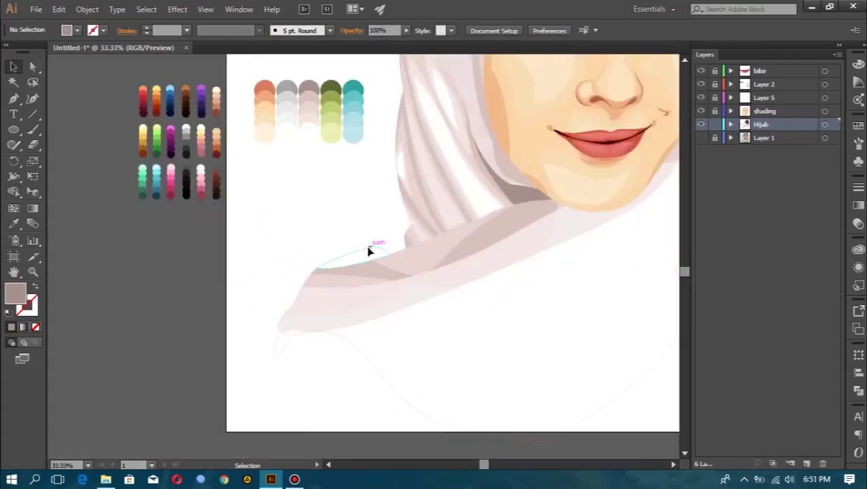
{"action": "left_click", "coordinate": [367, 248]}
{"action": "scroll", "coordinate": [294, 317], "scroll_direction": "up", "scroll_amount": 2}
{"action": "left_click_drag", "start_coordinate": [294, 317], "coordinate": [272, 318]}
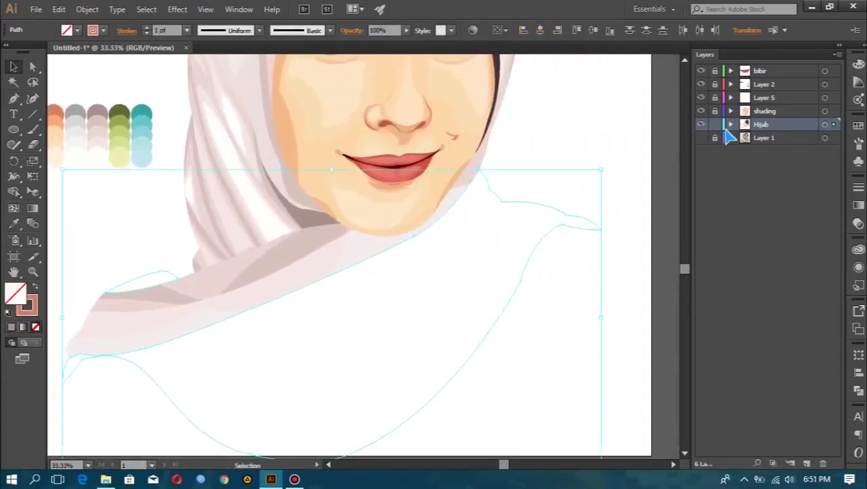
{"action": "left_click", "coordinate": [731, 124]}
{"action": "scroll", "coordinate": [726, 294], "scroll_direction": "down", "scroll_amount": 5}
{"action": "left_click_drag", "start_coordinate": [714, 290], "coordinate": [715, 305]}
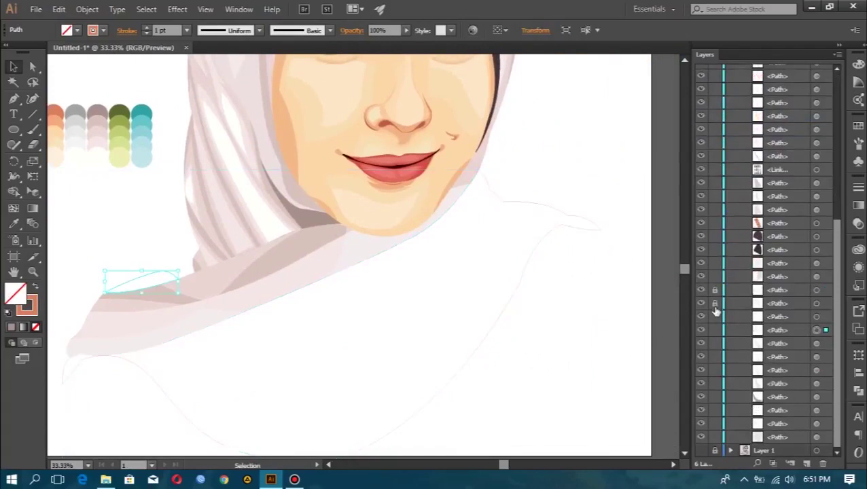
{"action": "left_click", "coordinate": [715, 330]}
{"action": "scroll", "coordinate": [623, 236], "scroll_direction": "down", "scroll_amount": 2}
{"action": "key", "text": "ctrl+a"}
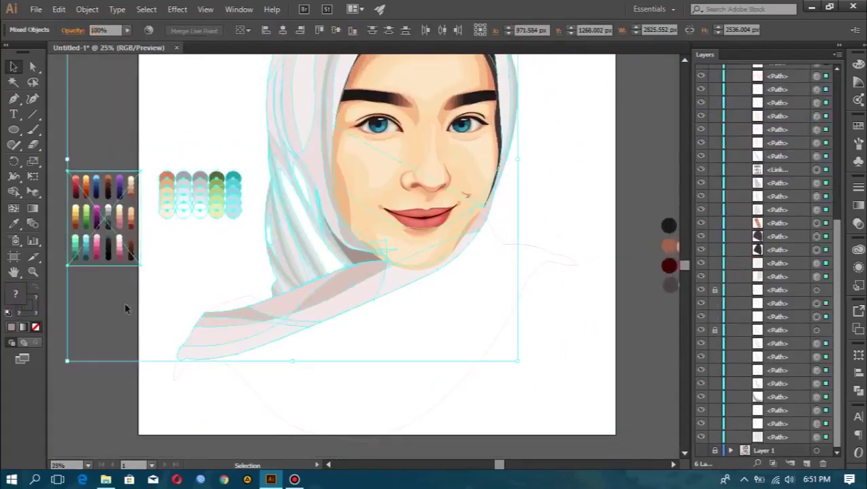
Step: Drag the swatch circle group off the artboard to the left of the portrait
{"action": "left_click", "coordinate": [182, 265]}
{"action": "left_click_drag", "start_coordinate": [213, 209], "coordinate": [108, 129]}
{"action": "scroll", "coordinate": [246, 228], "scroll_direction": "down", "scroll_amount": 1}
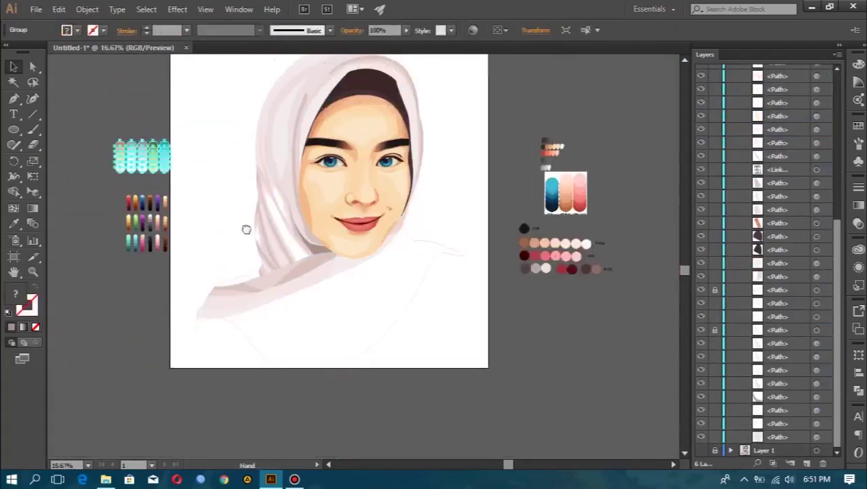
{"action": "scroll", "coordinate": [704, 178], "scroll_direction": "up", "scroll_amount": 6}
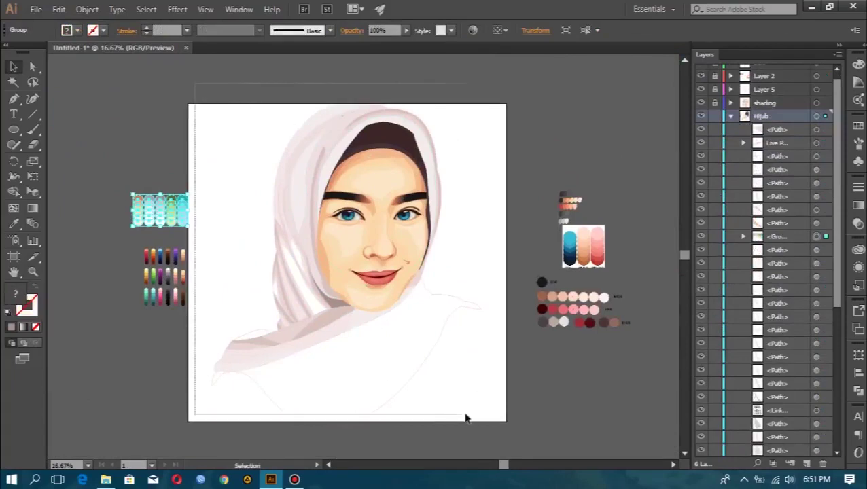
Step: Marquee-select the hijab paths, check their colour in the Color panel, then deselect
{"action": "left_click_drag", "start_coordinate": [465, 418], "coordinate": [447, 374]}
{"action": "left_click", "coordinate": [35, 328]}
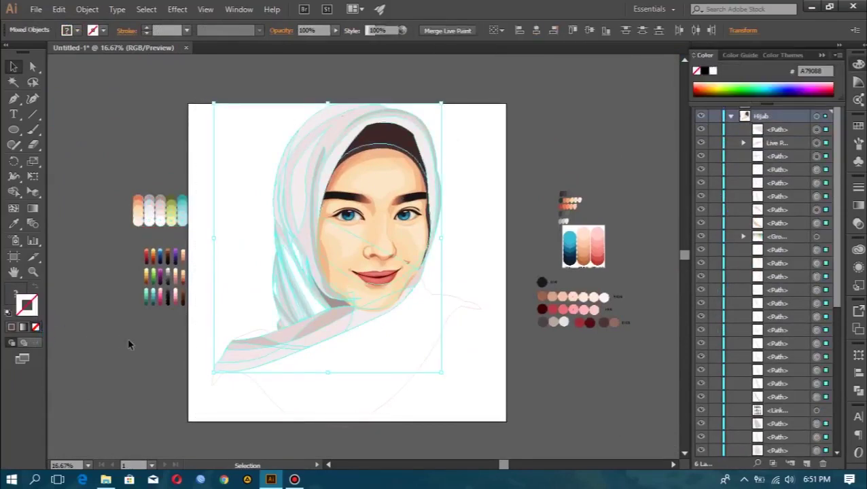
{"action": "left_click", "coordinate": [129, 344]}
{"action": "scroll", "coordinate": [296, 359], "scroll_direction": "up", "scroll_amount": 5}
{"action": "scroll", "coordinate": [218, 191], "scroll_direction": "down", "scroll_amount": 5}
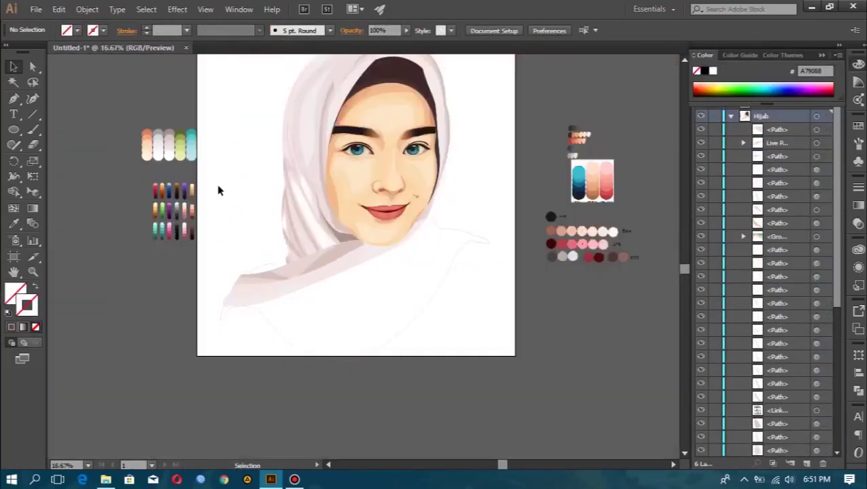
{"action": "scroll", "coordinate": [350, 292], "scroll_direction": "up", "scroll_amount": 3}
{"action": "scroll", "coordinate": [441, 180], "scroll_direction": "down", "scroll_amount": 3}
{"action": "scroll", "coordinate": [424, 203], "scroll_direction": "up", "scroll_amount": 1}
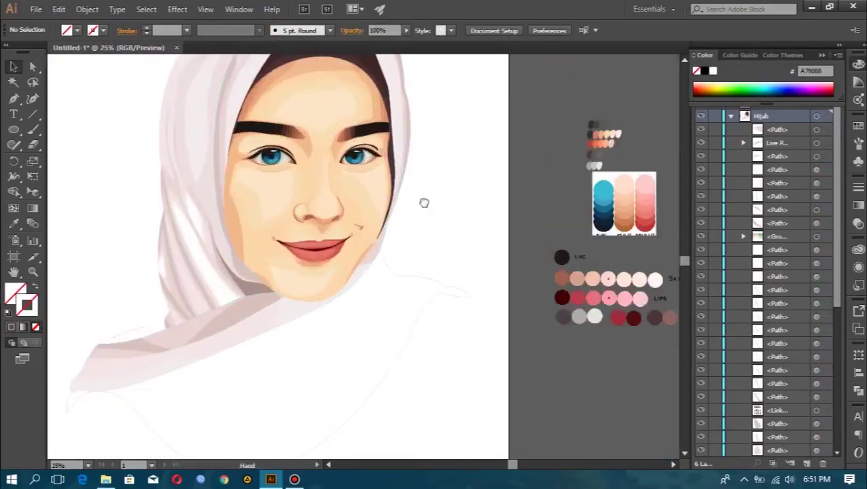
{"action": "left_click_drag", "start_coordinate": [424, 202], "coordinate": [408, 204]}
Step: Return to Layers, collapse the Hijab layer, take the Pen tool and zoom to the scarf reference
{"action": "left_click", "coordinate": [859, 66]}
{"action": "left_click", "coordinate": [731, 124]}
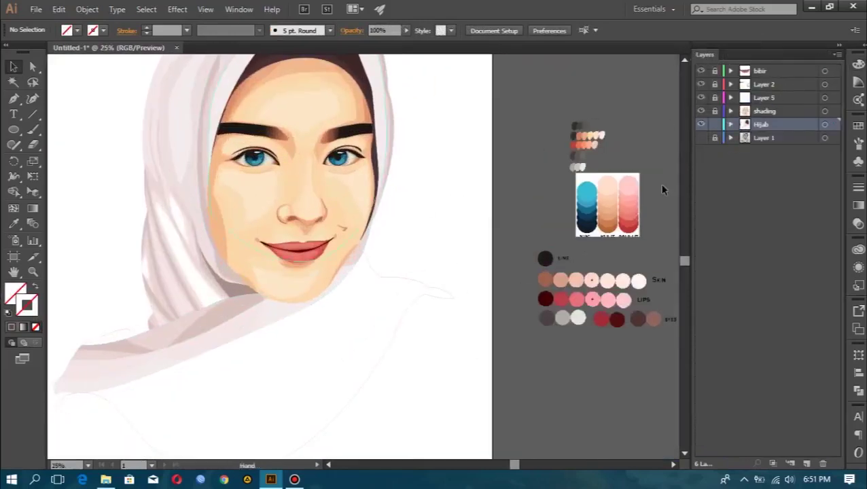
{"action": "scroll", "coordinate": [475, 210], "scroll_direction": "down", "scroll_amount": 2}
{"action": "key", "text": "p"}
{"action": "scroll", "coordinate": [475, 183], "scroll_direction": "up", "scroll_amount": 2}
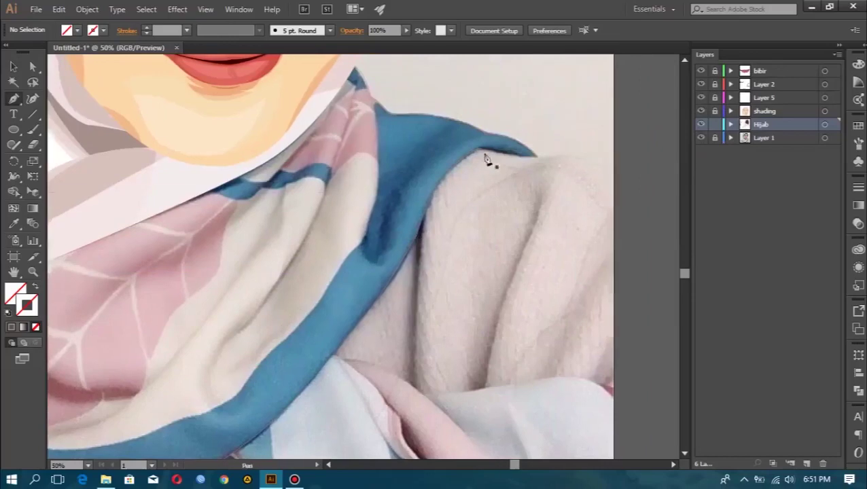
{"action": "scroll", "coordinate": [453, 102], "scroll_direction": "down", "scroll_amount": 1}
{"action": "scroll", "coordinate": [293, 254], "scroll_direction": "left", "scroll_amount": 2}
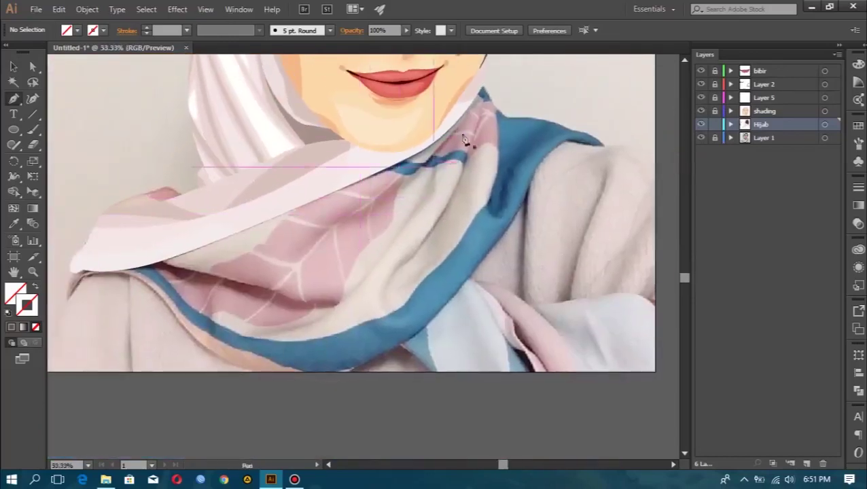
{"action": "scroll", "coordinate": [485, 92], "scroll_direction": "up", "scroll_amount": 1}
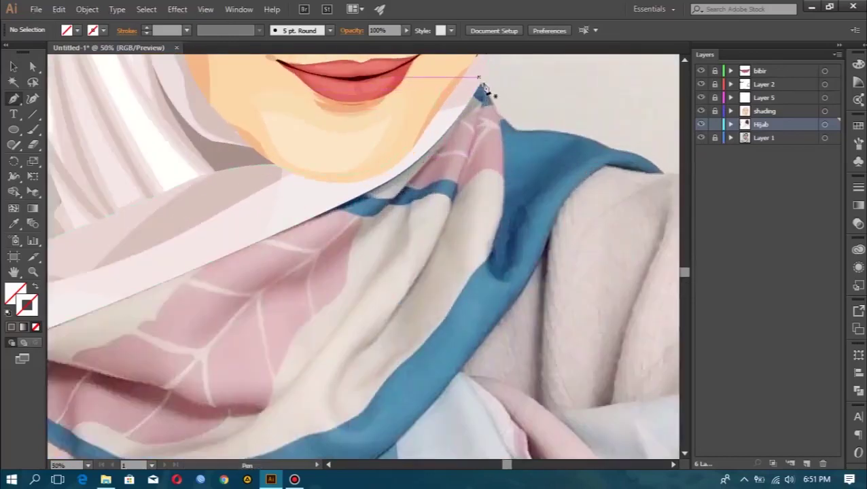
Step: Expand the Hijab layer and trace a first path from the chin corner along the scarf's lower edge
{"action": "left_click", "coordinate": [730, 125]}
{"action": "scroll", "coordinate": [727, 292], "scroll_direction": "down", "scroll_amount": 5}
{"action": "key", "text": "p"}
{"action": "left_click", "coordinate": [490, 87]}
{"action": "scroll", "coordinate": [461, 207], "scroll_direction": "down", "scroll_amount": 1}
{"action": "left_click_drag", "start_coordinate": [449, 250], "coordinate": [468, 230]}
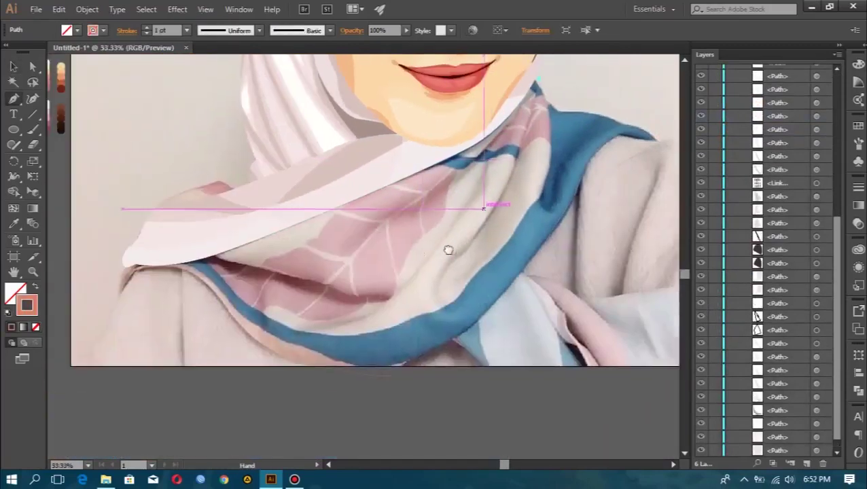
{"action": "left_click_drag", "start_coordinate": [367, 401], "coordinate": [424, 379]}
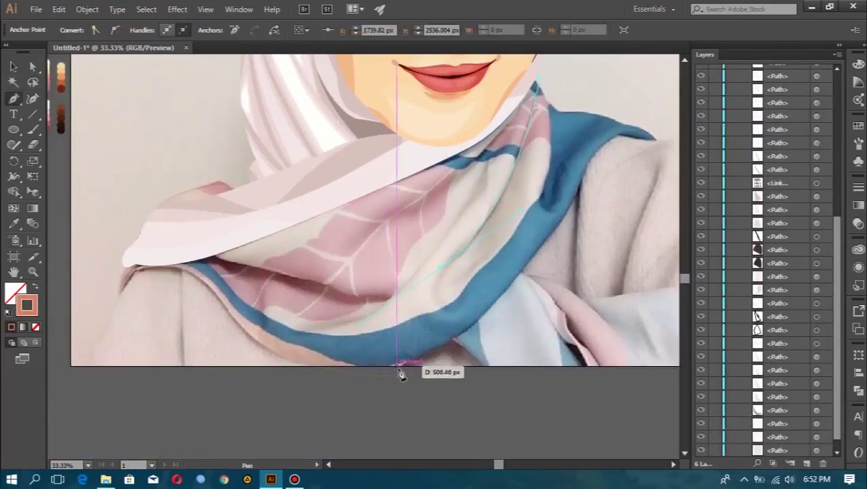
{"action": "scroll", "coordinate": [424, 378], "scroll_direction": "down", "scroll_amount": 2}
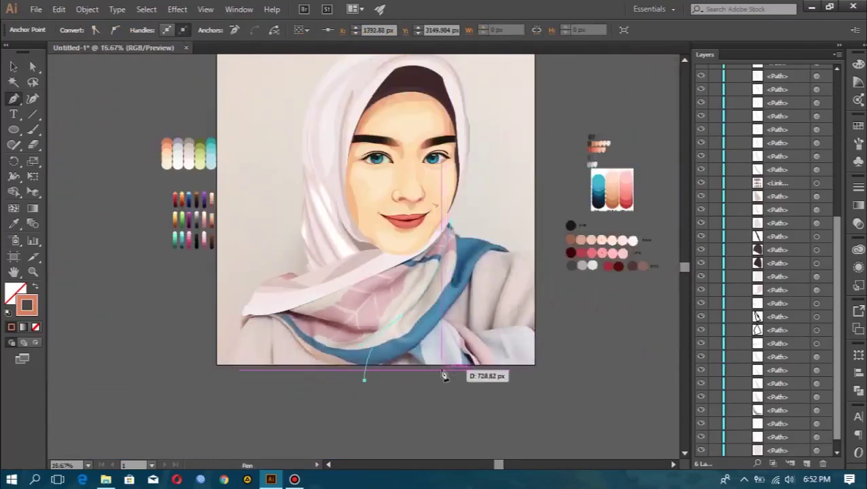
{"action": "scroll", "coordinate": [366, 353], "scroll_direction": "up", "scroll_amount": 3}
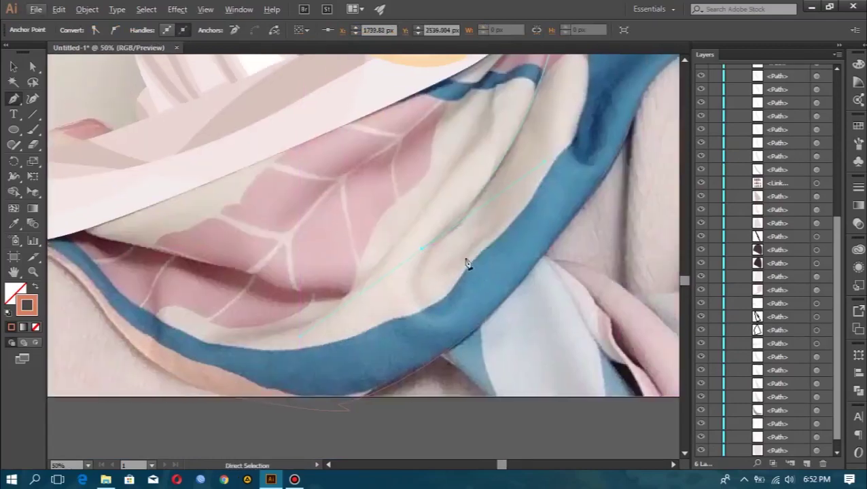
{"action": "scroll", "coordinate": [468, 264], "scroll_direction": "up", "scroll_amount": 5}
{"action": "scroll", "coordinate": [482, 183], "scroll_direction": "right", "scroll_amount": 2}
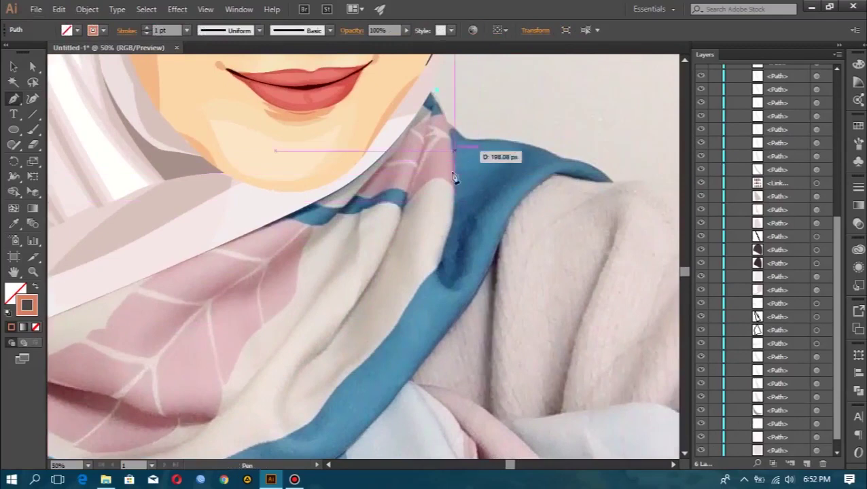
{"action": "left_click", "coordinate": [453, 295]}
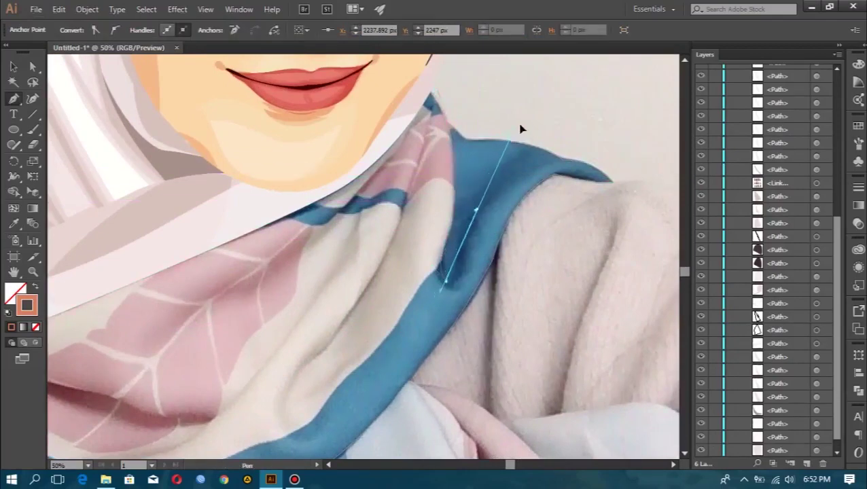
{"action": "scroll", "coordinate": [544, 163], "scroll_direction": "up", "scroll_amount": 2}
{"action": "scroll", "coordinate": [517, 190], "scroll_direction": "right", "scroll_amount": 1}
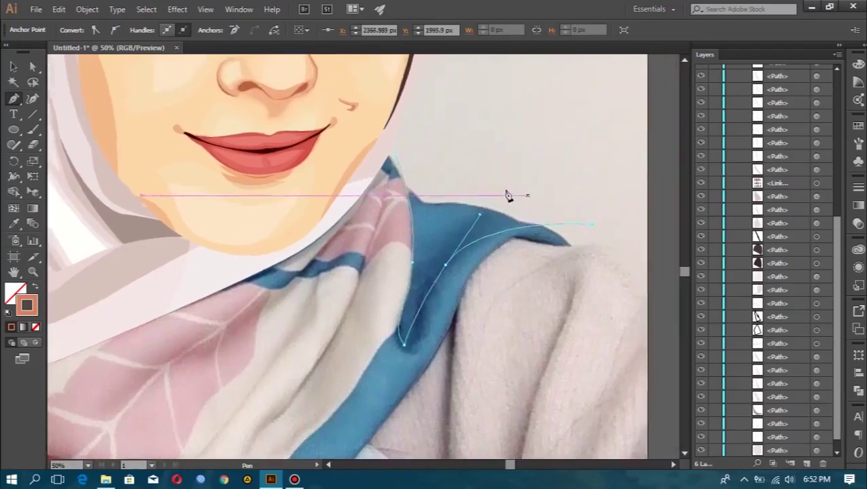
Step: Finish the first scarf path and deselect it
{"action": "key", "text": "v"}
{"action": "left_click", "coordinate": [526, 296]}
{"action": "left_click", "coordinate": [294, 479]}
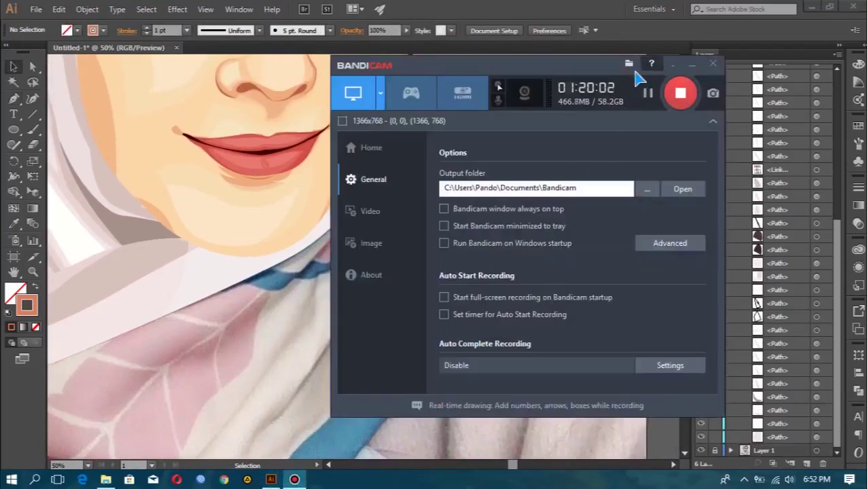
{"action": "left_click", "coordinate": [673, 65]}
{"action": "scroll", "coordinate": [499, 176], "scroll_direction": "down", "scroll_amount": 2}
{"action": "scroll", "coordinate": [474, 149], "scroll_direction": "down", "scroll_amount": 2}
{"action": "scroll", "coordinate": [474, 178], "scroll_direction": "up", "scroll_amount": 2}
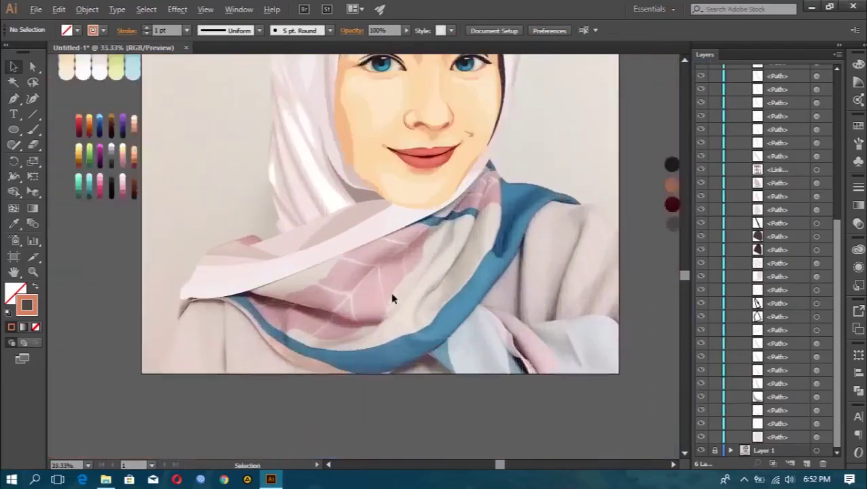
{"action": "scroll", "coordinate": [237, 267], "scroll_direction": "up", "scroll_amount": 1}
Step: Trace a new path along the scarf's lower fold, curving up across the scarf
{"action": "key", "text": "p"}
{"action": "left_click", "coordinate": [278, 273]}
{"action": "left_click", "coordinate": [442, 307]}
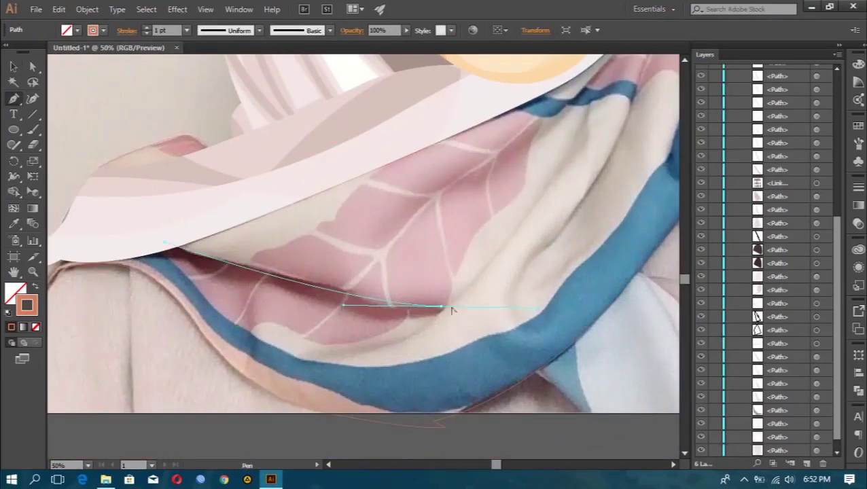
{"action": "left_click", "coordinate": [441, 307]}
{"action": "scroll", "coordinate": [564, 178], "scroll_direction": "up", "scroll_amount": 3}
{"action": "scroll", "coordinate": [563, 178], "scroll_direction": "right", "scroll_amount": 2}
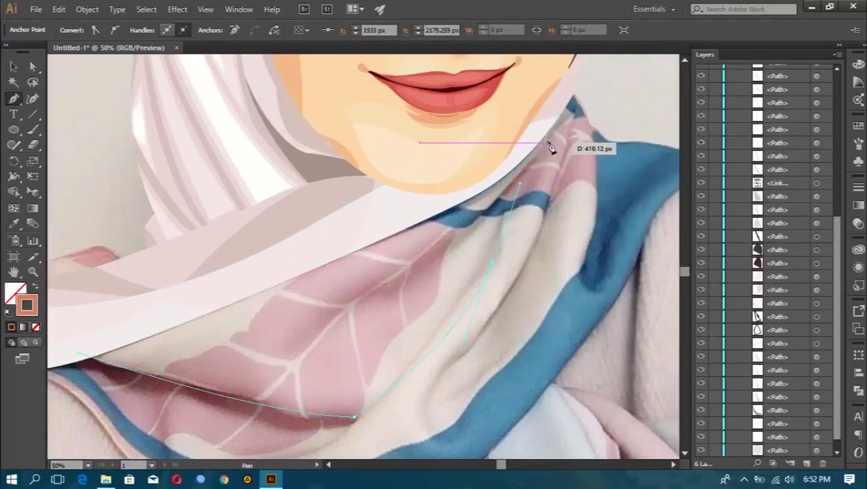
{"action": "scroll", "coordinate": [442, 285], "scroll_direction": "down", "scroll_amount": 3}
{"action": "scroll", "coordinate": [356, 252], "scroll_direction": "down", "scroll_amount": 2}
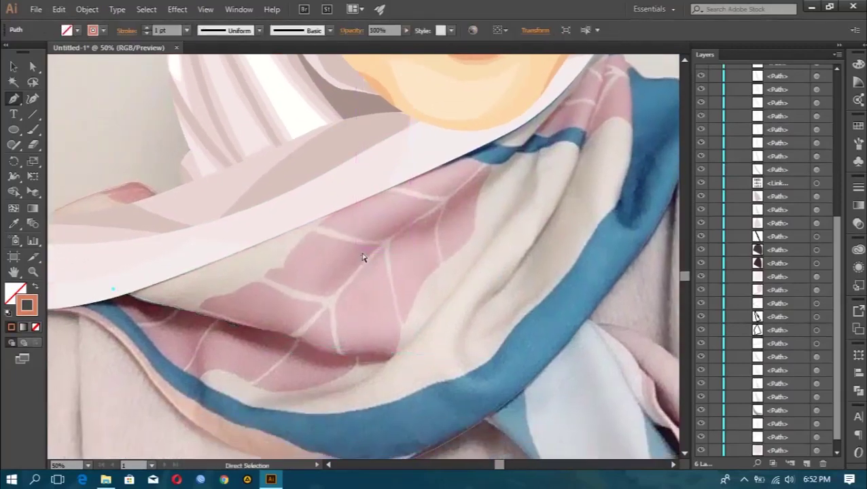
{"action": "scroll", "coordinate": [362, 253], "scroll_direction": "down", "scroll_amount": 2}
{"action": "scroll", "coordinate": [263, 258], "scroll_direction": "down", "scroll_amount": 2}
{"action": "left_click", "coordinate": [288, 343]}
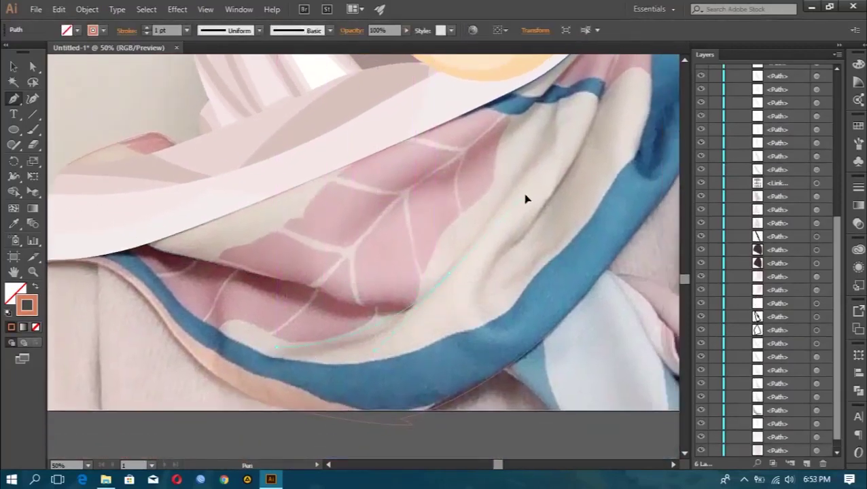
{"action": "left_click", "coordinate": [525, 197]}
Step: Extend the fold path to the scarf tip and blue border, finish it, and select it
{"action": "scroll", "coordinate": [506, 215], "scroll_direction": "up", "scroll_amount": 3}
{"action": "left_click", "coordinate": [556, 89]}
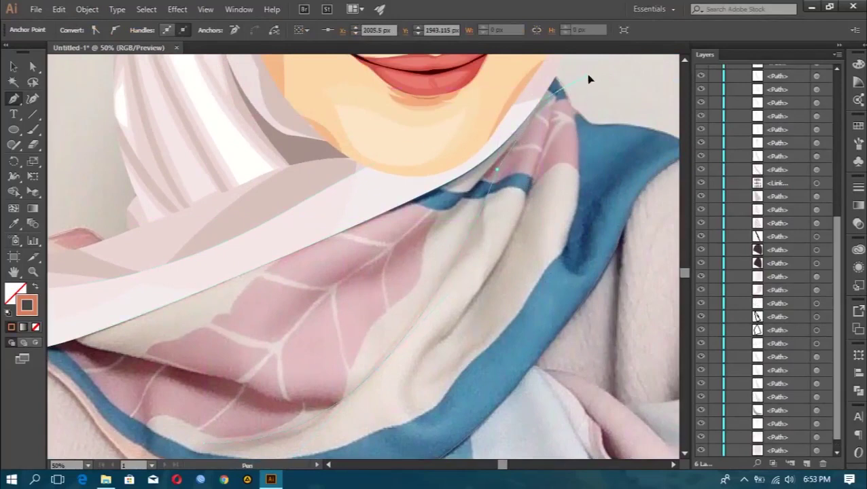
{"action": "left_click", "coordinate": [579, 117]}
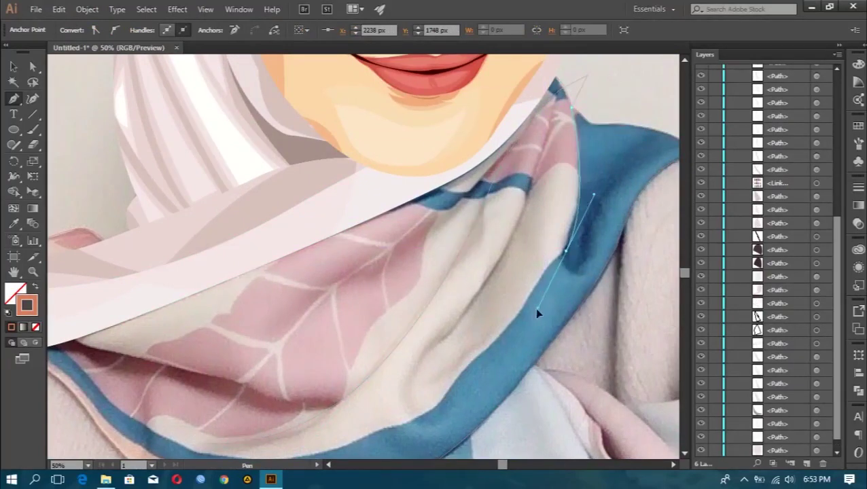
{"action": "scroll", "coordinate": [532, 299], "scroll_direction": "down", "scroll_amount": 1}
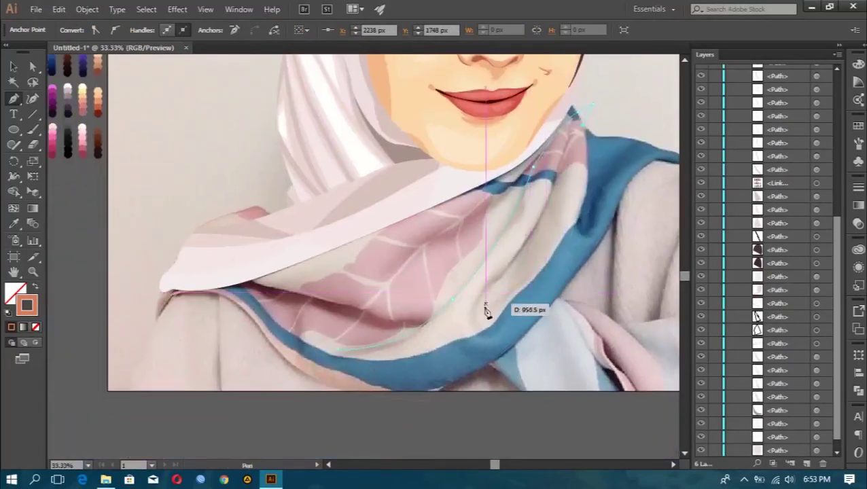
{"action": "scroll", "coordinate": [517, 299], "scroll_direction": "up", "scroll_amount": 1}
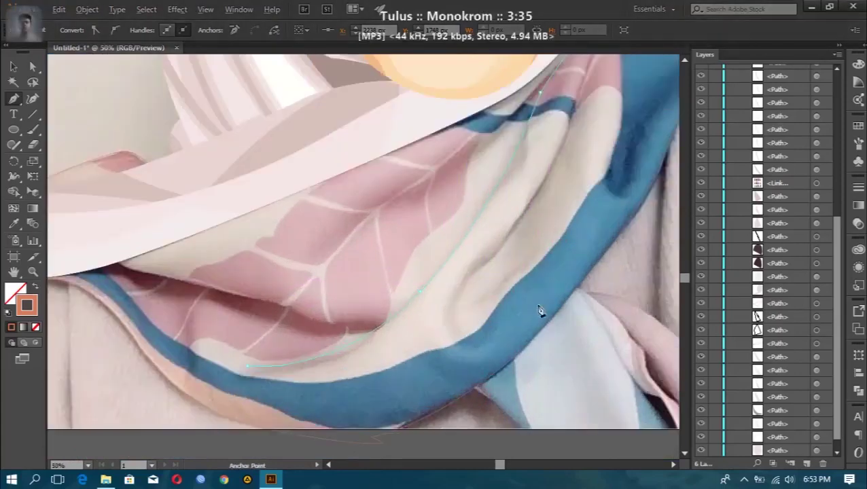
{"action": "scroll", "coordinate": [476, 318], "scroll_direction": "up", "scroll_amount": 3}
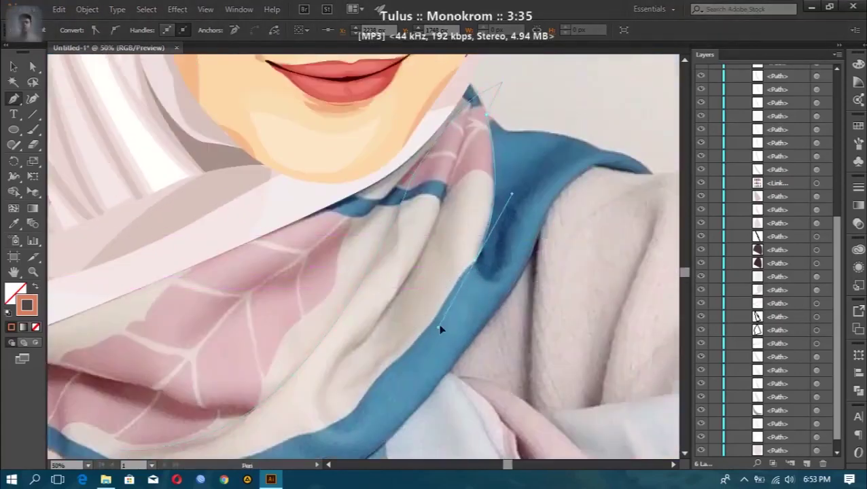
{"action": "scroll", "coordinate": [387, 371], "scroll_direction": "down", "scroll_amount": 3}
{"action": "scroll", "coordinate": [64, 299], "scroll_direction": "left", "scroll_amount": 3}
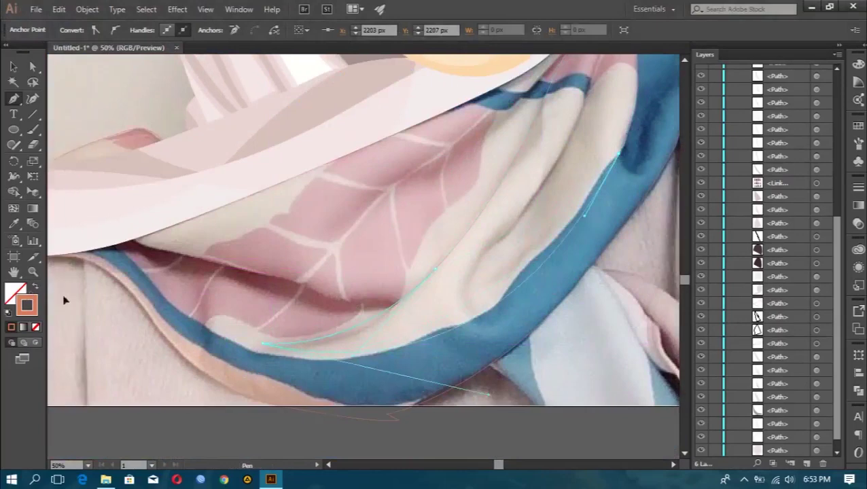
{"action": "scroll", "coordinate": [405, 280], "scroll_direction": "up", "scroll_amount": 3}
{"action": "key", "text": "Escape"}
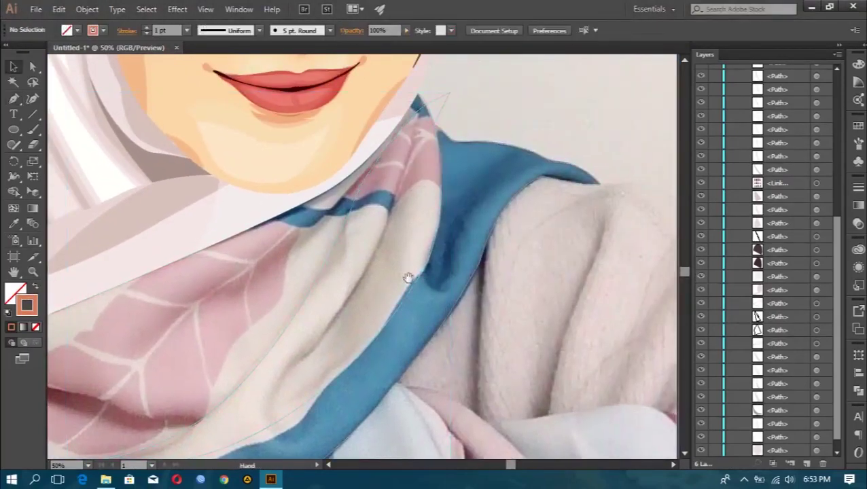
{"action": "scroll", "coordinate": [464, 96], "scroll_direction": "left", "scroll_amount": 3}
{"action": "left_click", "coordinate": [502, 104]}
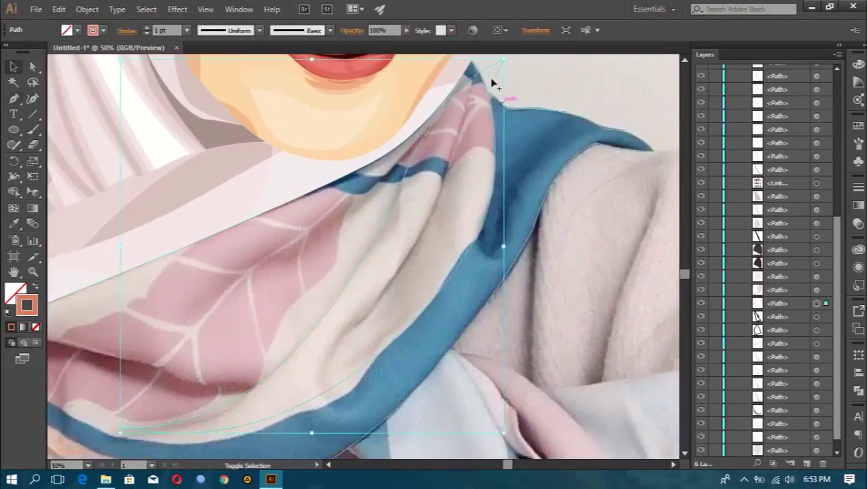
Step: Draw a smooth curve across the scarf fold toward the chin and select it
{"action": "left_click", "coordinate": [494, 83]}
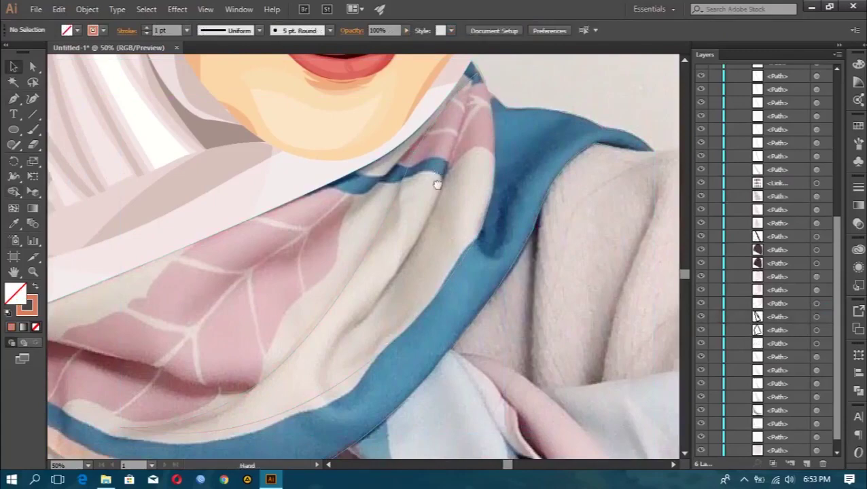
{"action": "key", "text": "ctrl+plus"}
{"action": "key", "text": "ctrl+minus"}
{"action": "mouse_move", "coordinate": [525, 150]}
{"action": "left_mouse_down"}
{"action": "mouse_move", "coordinate": [330, 344]}
{"action": "mouse_move", "coordinate": [165, 251]}
{"action": "mouse_move", "coordinate": [184, 251]}
{"action": "mouse_move", "coordinate": [133, 260]}
{"action": "mouse_move", "coordinate": [149, 270]}
{"action": "left_mouse_up"}
{"action": "left_click", "coordinate": [104, 235]}
{"action": "left_click_drag", "start_coordinate": [403, 312], "coordinate": [514, 296]}
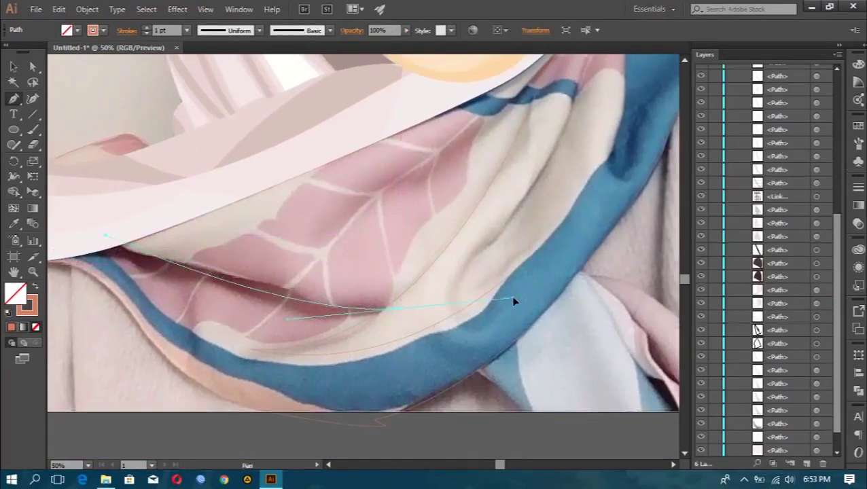
{"action": "left_click_drag", "start_coordinate": [577, 89], "coordinate": [530, 218]}
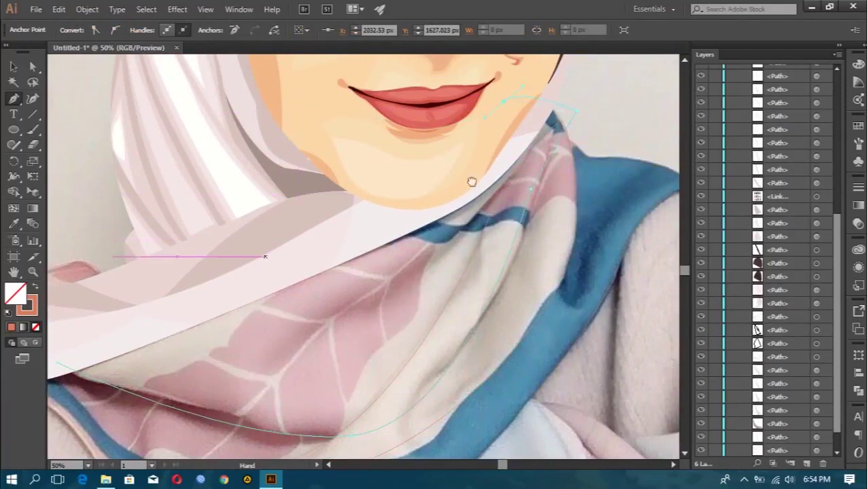
{"action": "left_click_drag", "start_coordinate": [471, 183], "coordinate": [700, 97]}
{"action": "key", "text": "v"}
{"action": "left_click", "coordinate": [542, 398]}
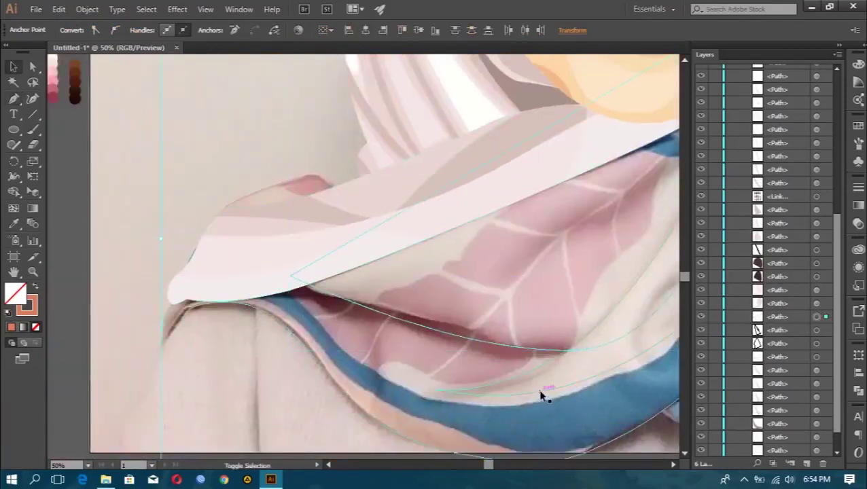
{"action": "left_click_drag", "start_coordinate": [552, 340], "coordinate": [397, 281]}
Step: Check the regions with Shape Builder, then select the scarf outline and recentre the view
{"action": "key", "text": "shift+m"}
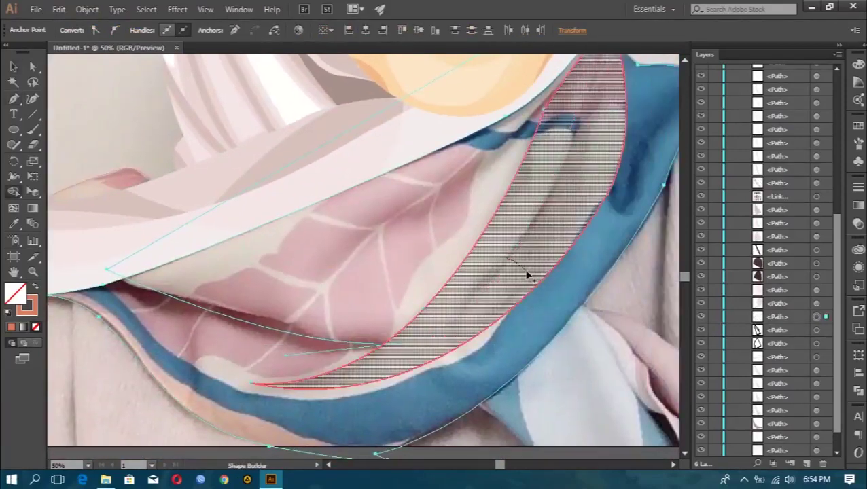
{"action": "key", "text": "v"}
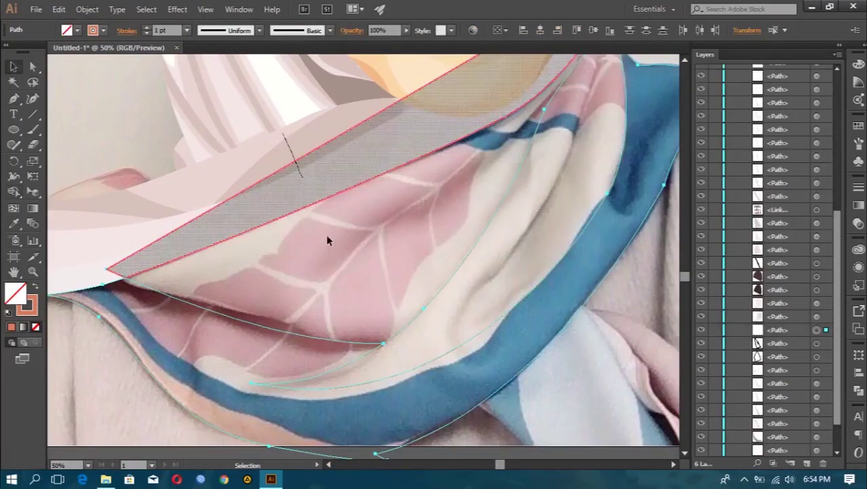
{"action": "key", "text": "ctrl+shift+a"}
{"action": "left_click", "coordinate": [304, 167]}
{"action": "key", "text": "ctrl+shift+a"}
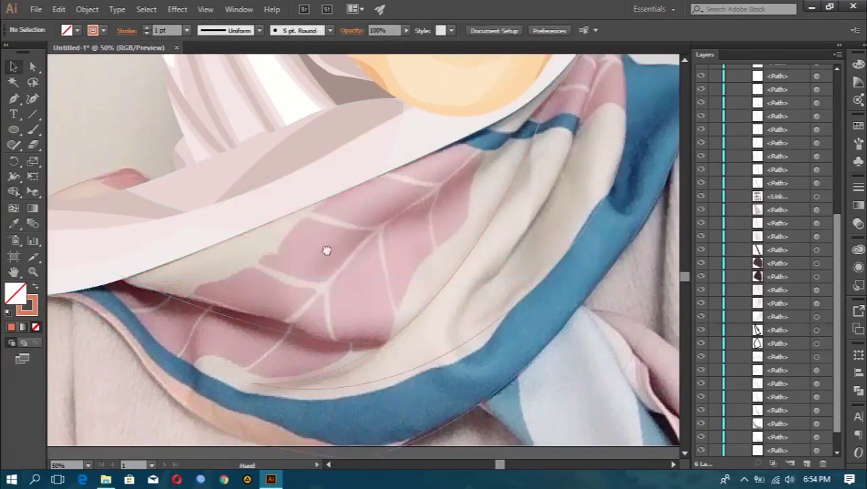
{"action": "left_click_drag", "start_coordinate": [333, 252], "coordinate": [381, 268]}
{"action": "key", "text": "ctrl+minus"}
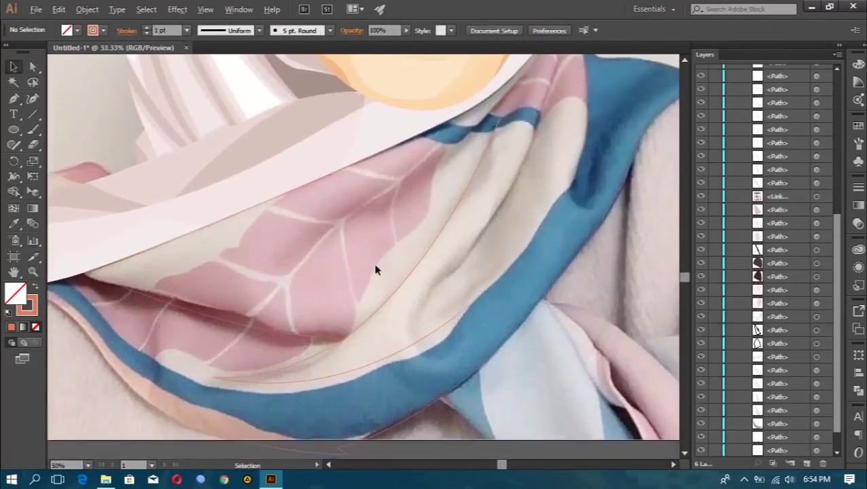
{"action": "left_click_drag", "start_coordinate": [502, 188], "coordinate": [322, 315]}
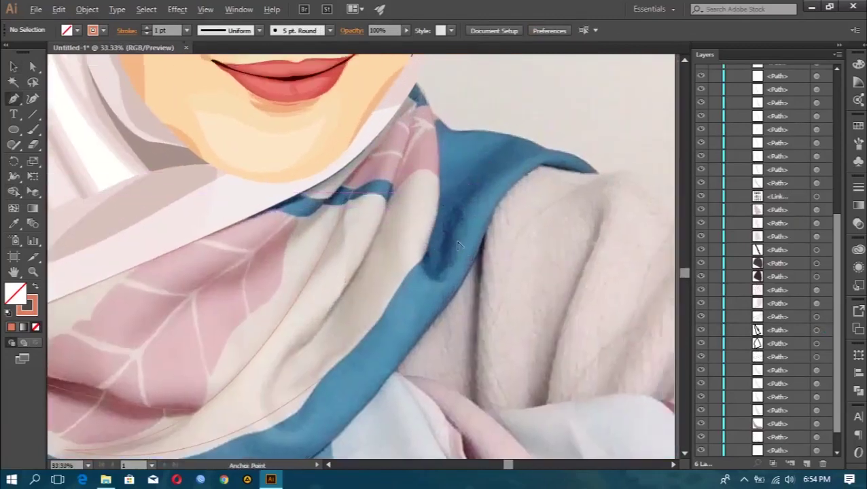
Step: Merge the new region into the white scarf fold with Shape Builder
{"action": "key", "text": "ctrl+plus"}
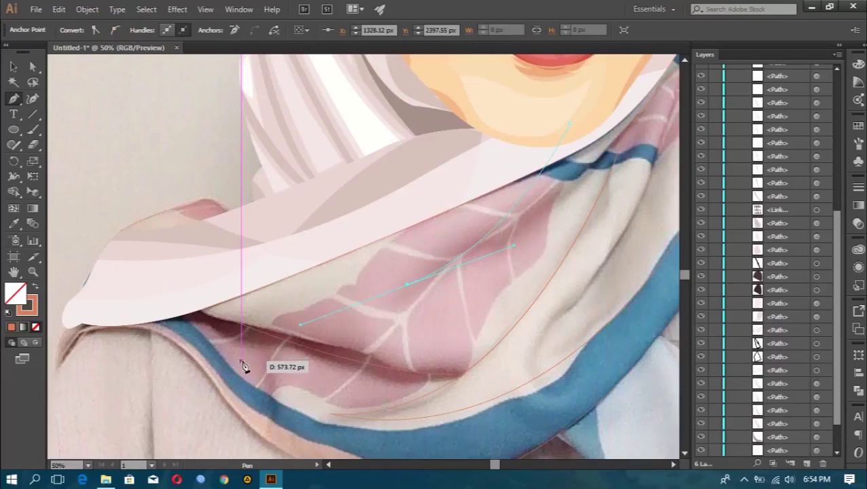
{"action": "key", "text": "ctrl+minus"}
{"action": "left_click_drag", "start_coordinate": [272, 322], "coordinate": [63, 241]}
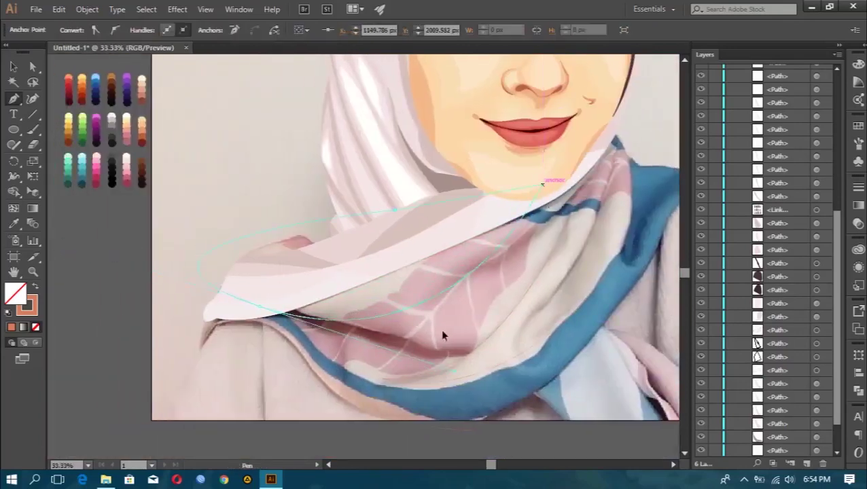
{"action": "key", "text": "shift+m"}
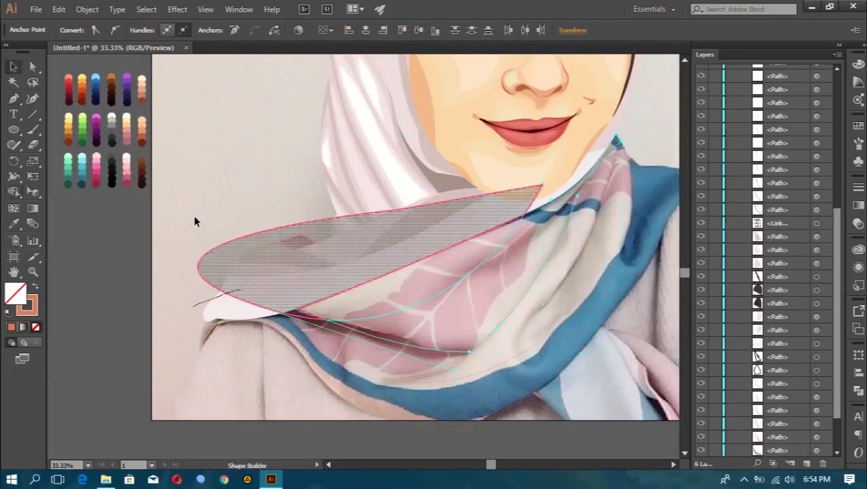
{"action": "left_click", "coordinate": [236, 238]}
{"action": "key", "text": "v"}
{"action": "key", "text": "ctrl+plus"}
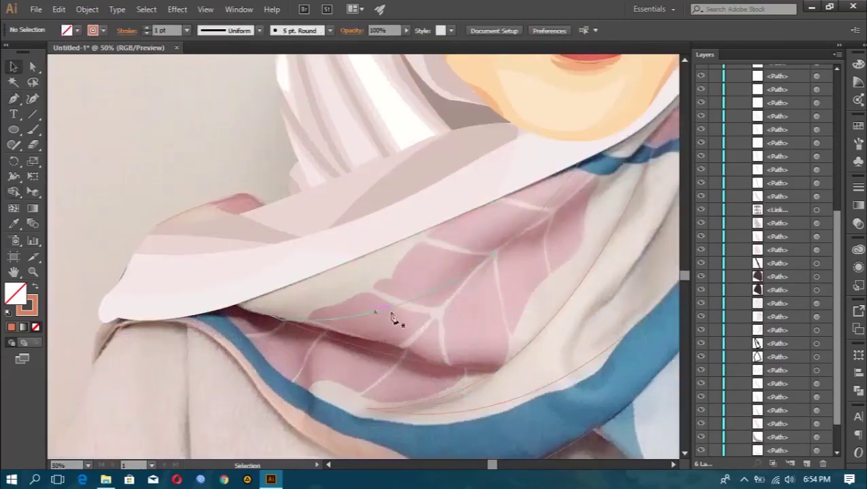
Step: Draw a closed line from the lower scarf up beside the chin and merge the hatched region in
{"action": "key", "text": "p"}
{"action": "scroll", "coordinate": [395, 346], "scroll_direction": "down", "scroll_amount": 1}
{"action": "left_click", "coordinate": [370, 364]}
{"action": "left_click", "coordinate": [470, 178]}
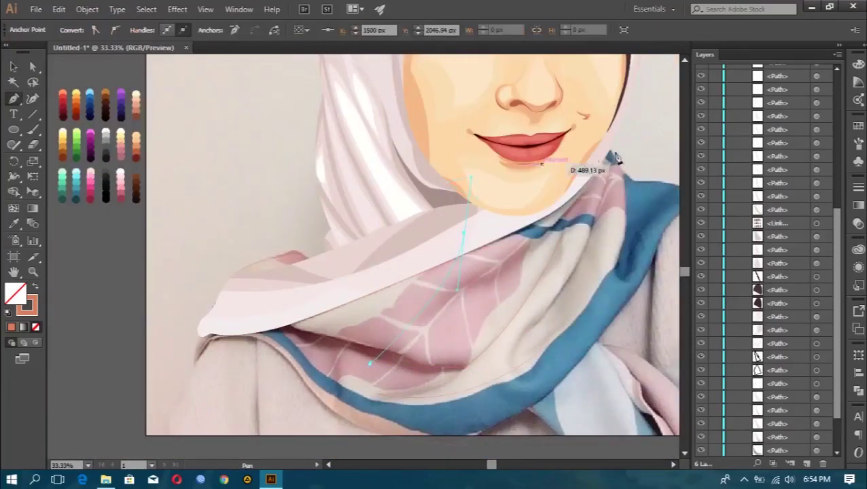
{"action": "left_click", "coordinate": [371, 367]}
{"action": "key", "text": "shift+m"}
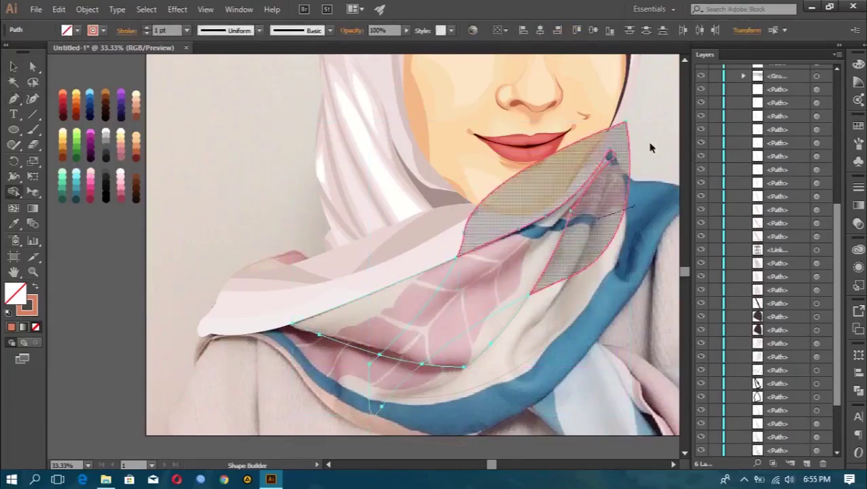
{"action": "key", "text": "v"}
{"action": "left_click", "coordinate": [635, 146]}
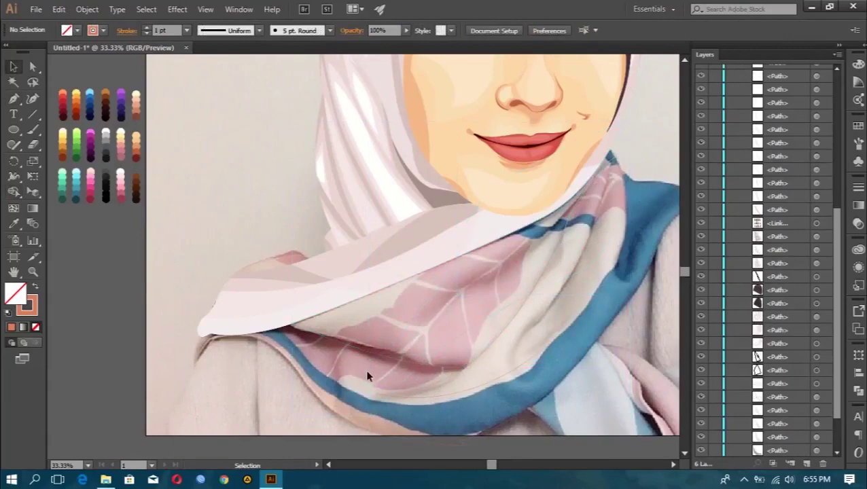
Step: Draw a curve from the scarf edge past the right of the chin with a lower segment
{"action": "left_click", "coordinate": [297, 301]}
{"action": "scroll", "coordinate": [397, 285], "scroll_direction": "up", "scroll_amount": 2}
{"action": "left_click_drag", "start_coordinate": [533, 224], "coordinate": [564, 207]}
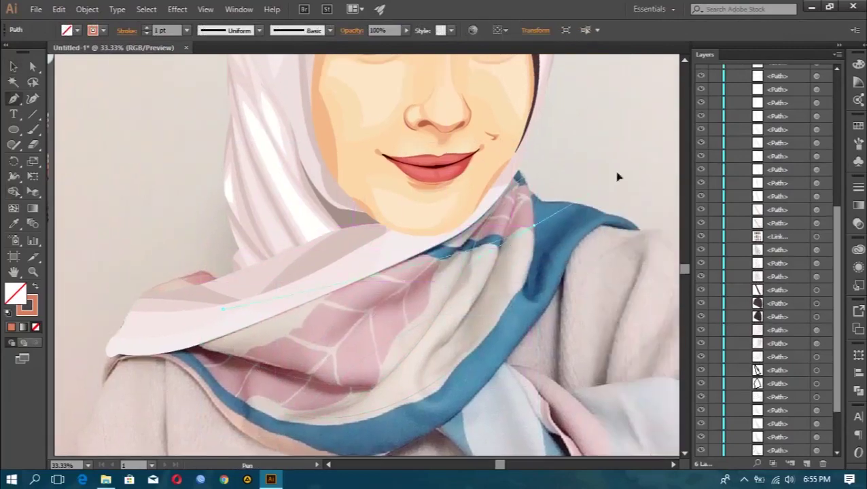
{"action": "left_click_drag", "start_coordinate": [607, 101], "coordinate": [326, 255]}
{"action": "left_click_drag", "start_coordinate": [274, 350], "coordinate": [272, 370]}
{"action": "key", "text": "shift+m"}
{"action": "key", "text": "v"}
{"action": "left_click", "coordinate": [612, 167]}
Step: Draw another curve through the middle of the scarf up to the right of the chin
{"action": "key", "text": "p"}
{"action": "left_click", "coordinate": [420, 272]}
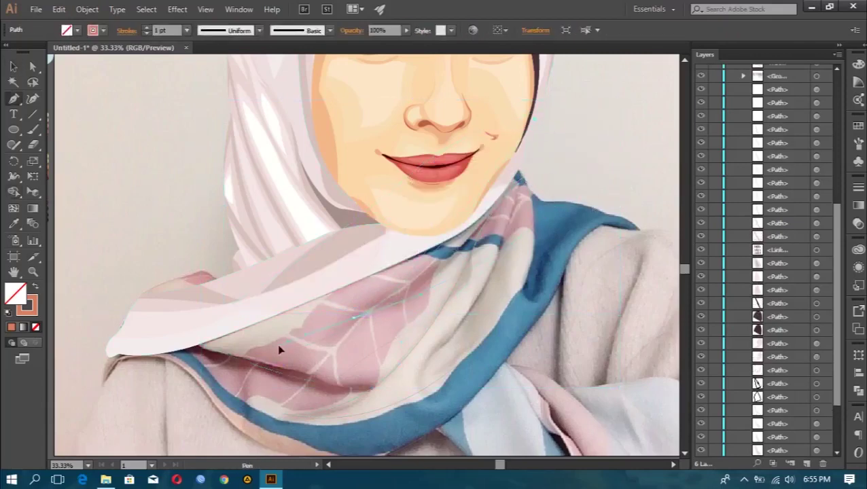
{"action": "left_click", "coordinate": [354, 318]}
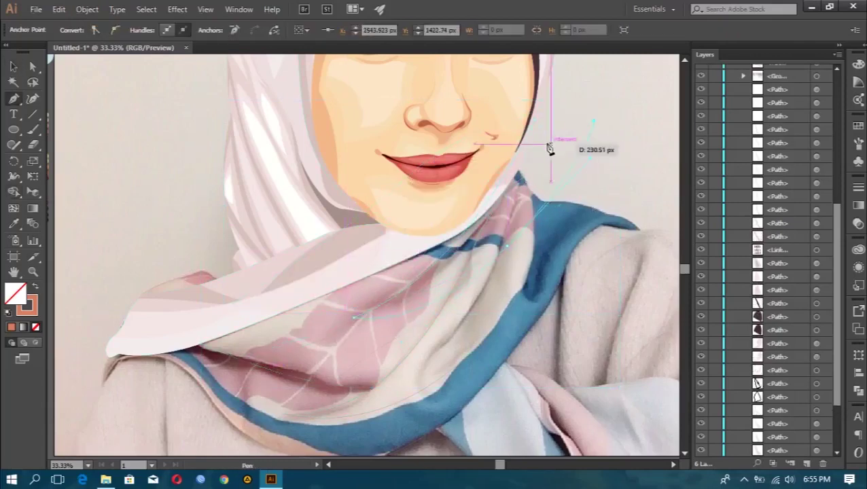
{"action": "left_click_drag", "start_coordinate": [552, 150], "coordinate": [544, 128]}
{"action": "key", "text": "ctrl"}
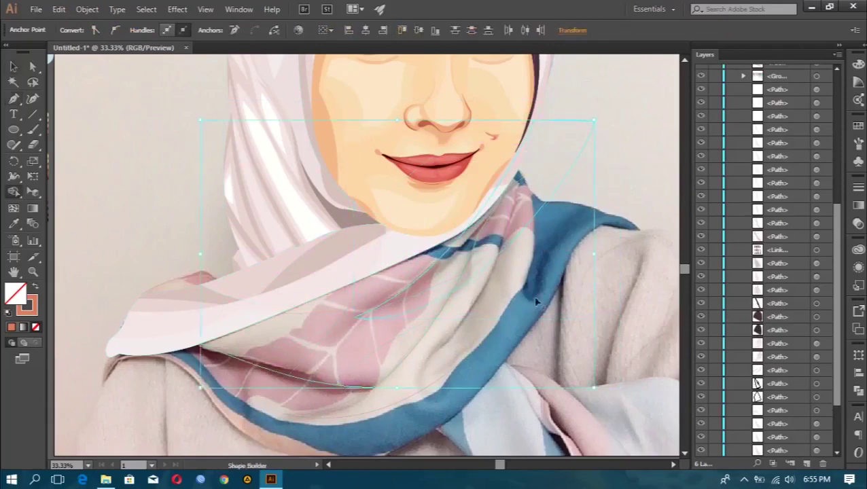
{"action": "left_click", "coordinate": [510, 228]}
{"action": "left_click", "coordinate": [583, 160]}
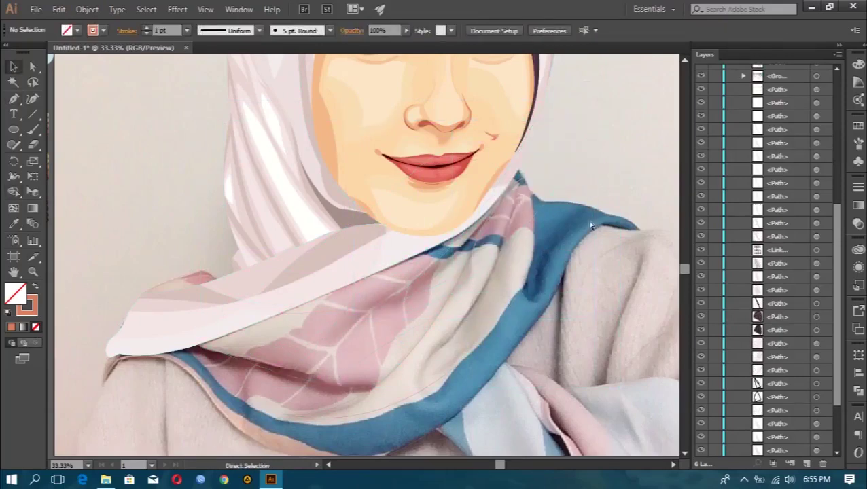
Step: Check the new scarf lines, select the scarf paths and switch to the Live Paint Bucket
{"action": "key", "text": "ctrl+plus"}
{"action": "key", "text": "ctrl+plus"}
{"action": "key", "text": "ctrl+minus"}
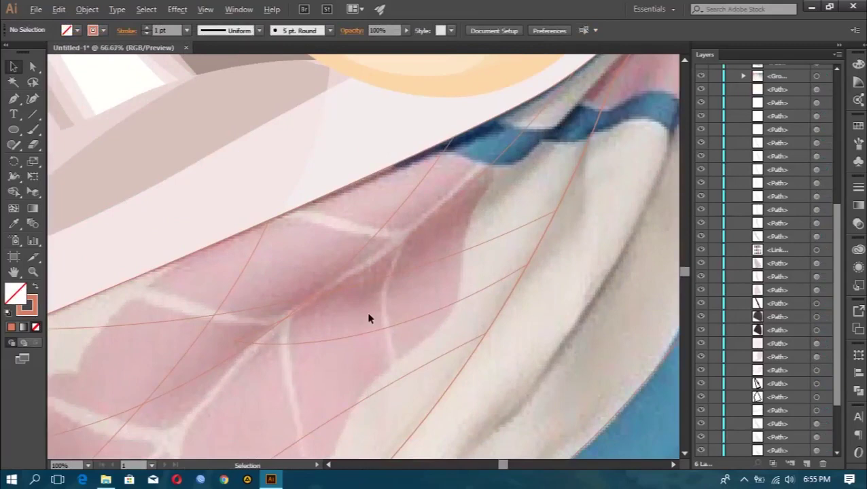
{"action": "key", "text": "ctrl+minus"}
{"action": "key", "text": "ctrl+plus"}
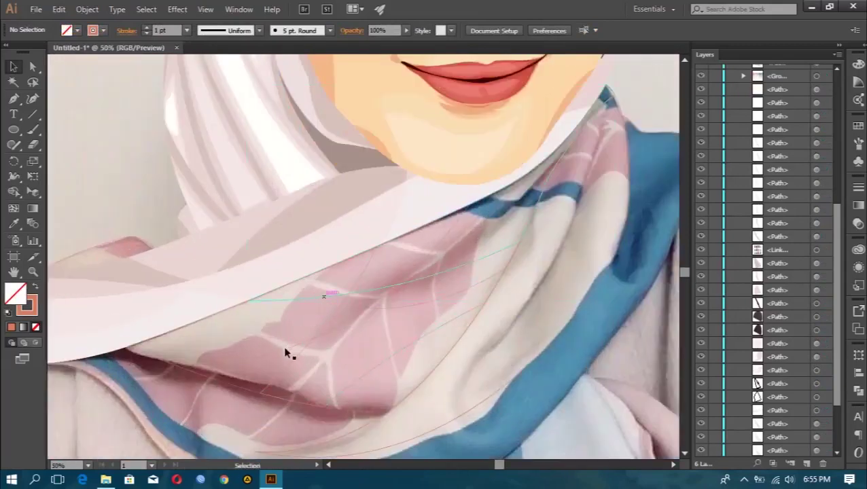
{"action": "left_click", "coordinate": [286, 354]}
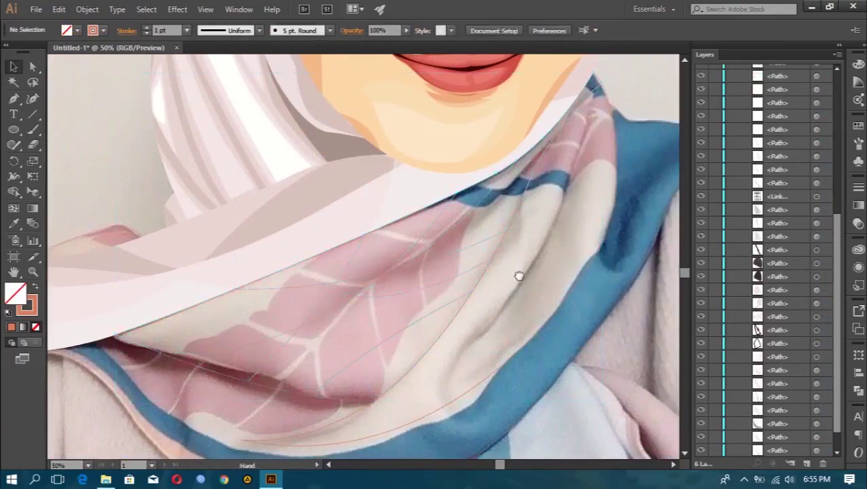
{"action": "key", "text": "k"}
{"action": "scroll", "coordinate": [245, 335], "scroll_direction": "left", "scroll_amount": 5}
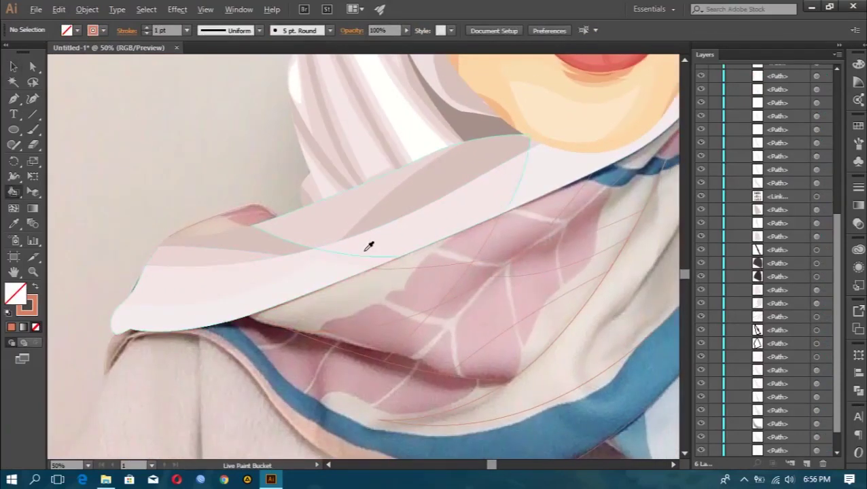
Step: Sample the light pink scarf colour and fill two scarf regions and the lower tip
{"action": "left_click", "coordinate": [295, 283], "text": "alt"}
{"action": "scroll", "coordinate": [319, 233], "scroll_direction": "right", "scroll_amount": 3}
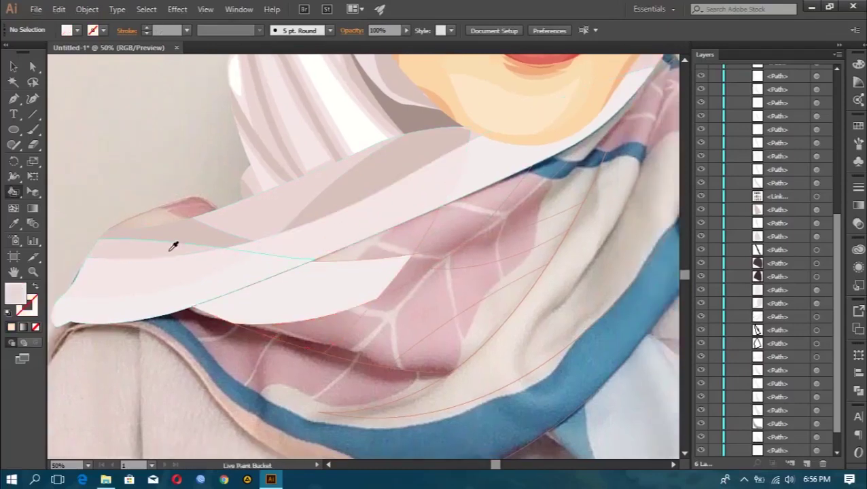
{"action": "left_click", "coordinate": [311, 337]}
{"action": "left_click", "coordinate": [296, 325]}
{"action": "scroll", "coordinate": [295, 324], "scroll_direction": "left", "scroll_amount": 2}
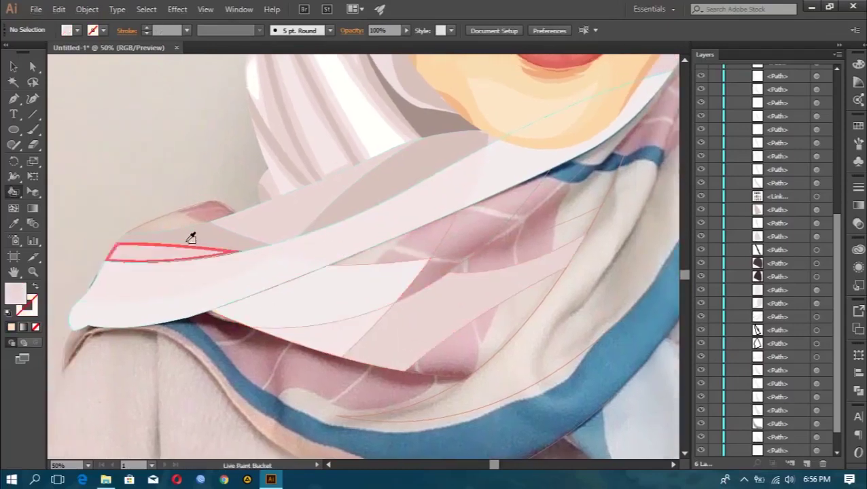
{"action": "left_click", "coordinate": [325, 306]}
{"action": "scroll", "coordinate": [293, 285], "scroll_direction": "up", "scroll_amount": 2}
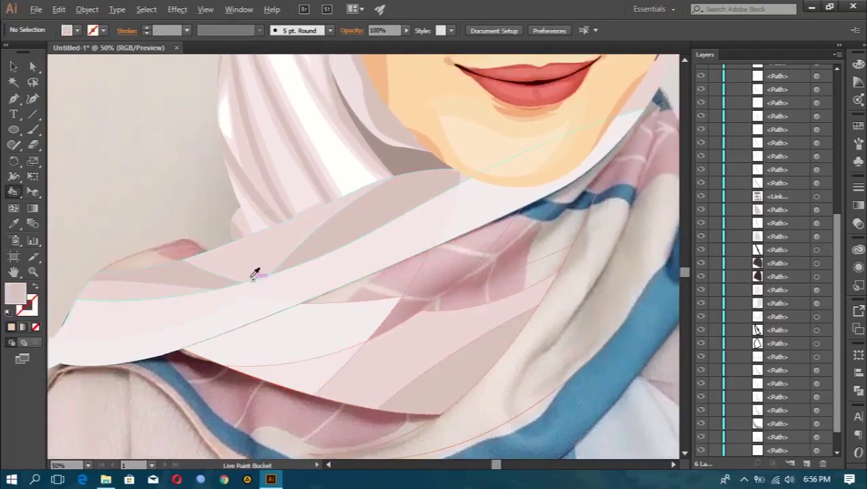
Step: Fill one scarf face a lighter pink and the narrow scarf face a darker tone
{"action": "left_click", "coordinate": [511, 291]}
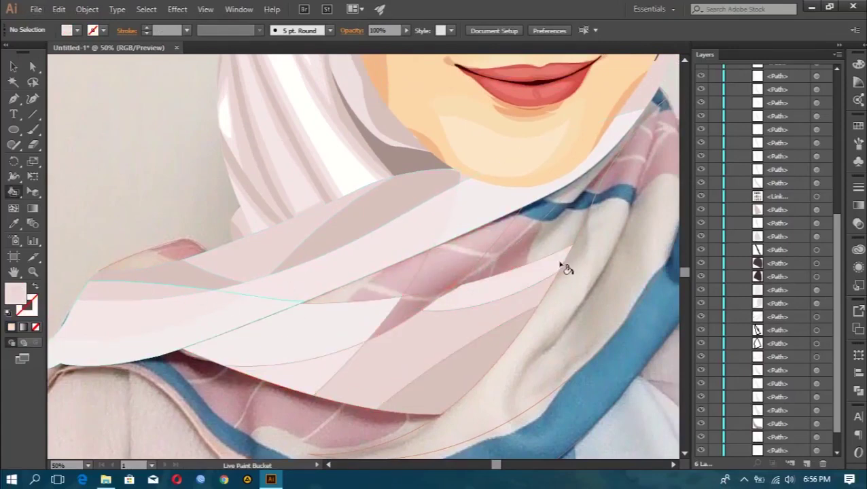
{"action": "scroll", "coordinate": [430, 291], "scroll_direction": "up", "scroll_amount": 1}
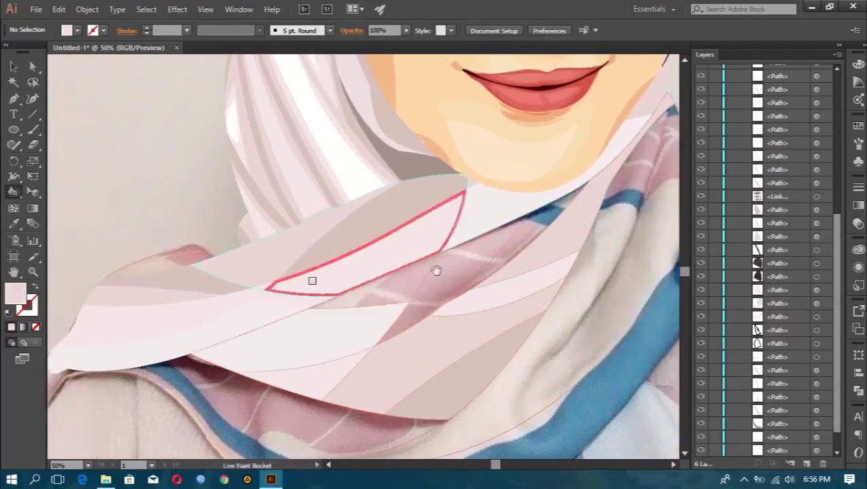
{"action": "scroll", "coordinate": [436, 271], "scroll_direction": "up", "scroll_amount": 1}
{"action": "scroll", "coordinate": [335, 313], "scroll_direction": "down", "scroll_amount": 1}
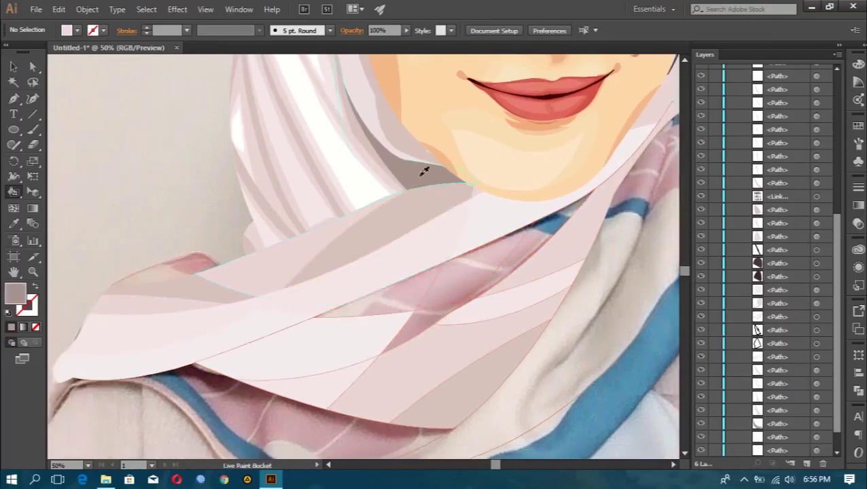
{"action": "left_click", "coordinate": [494, 264]}
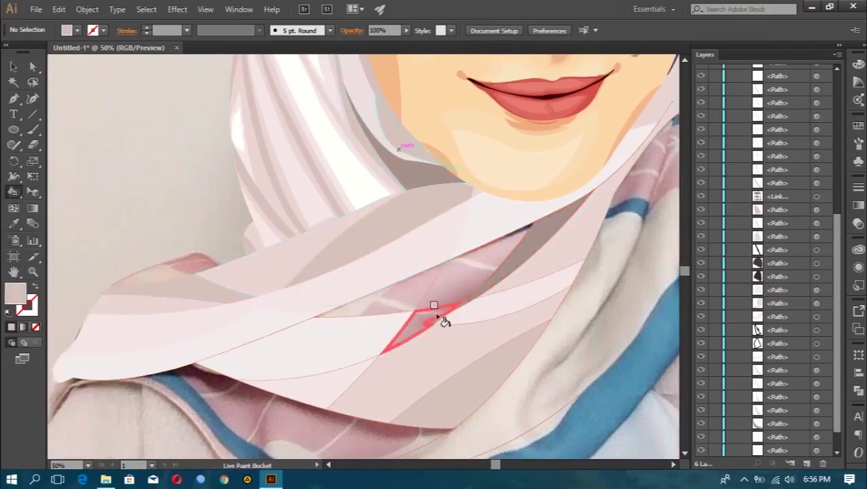
{"action": "scroll", "coordinate": [445, 319], "scroll_direction": "up", "scroll_amount": 3}
{"action": "scroll", "coordinate": [495, 315], "scroll_direction": "down", "scroll_amount": 2}
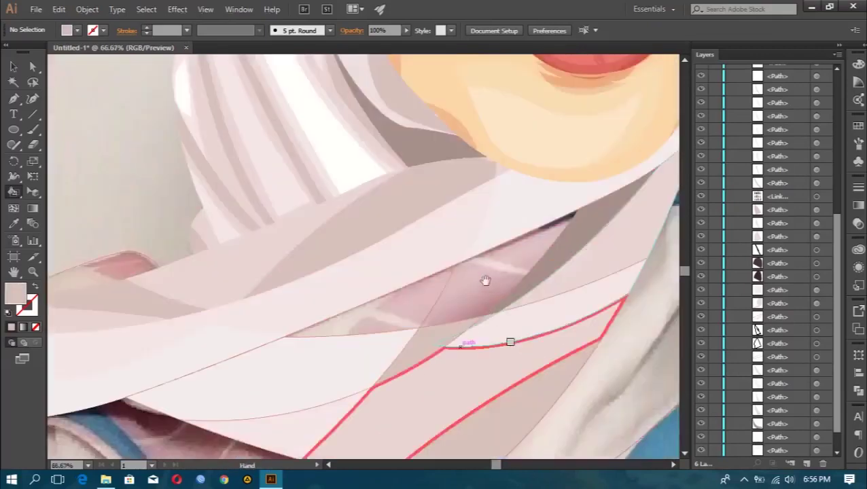
{"action": "left_click_drag", "start_coordinate": [488, 281], "coordinate": [460, 298]}
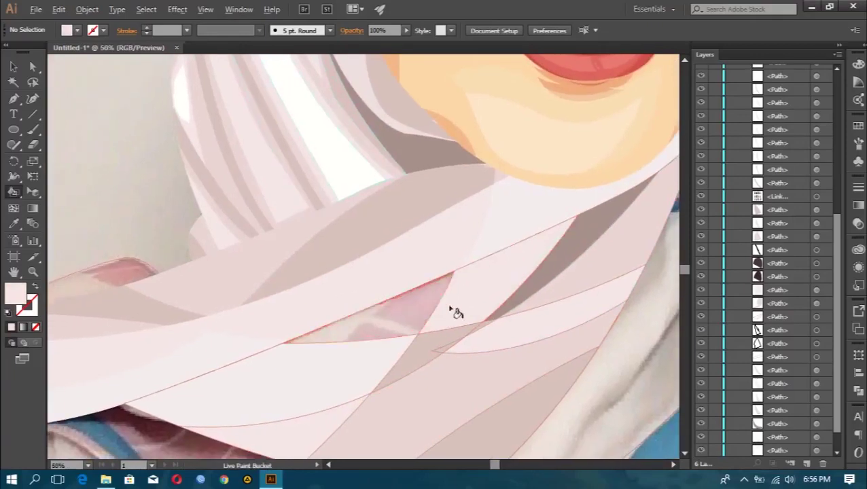
{"action": "scroll", "coordinate": [442, 324], "scroll_direction": "down", "scroll_amount": 2}
{"action": "scroll", "coordinate": [397, 291], "scroll_direction": "up", "scroll_amount": 1}
{"action": "scroll", "coordinate": [415, 294], "scroll_direction": "down", "scroll_amount": 1}
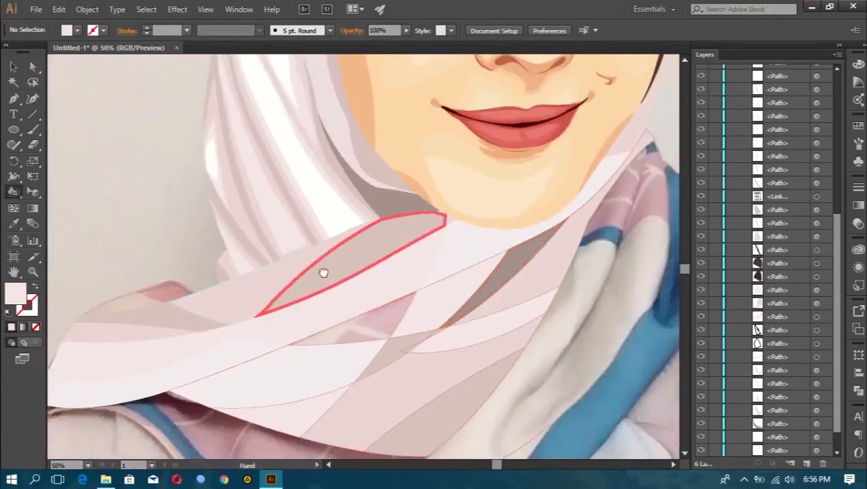
{"action": "scroll", "coordinate": [323, 273], "scroll_direction": "down", "scroll_amount": 1}
Step: Sample another scarf colour and return to the Live Paint Bucket over the whole portrait
{"action": "left_click", "coordinate": [349, 279], "text": "alt"}
{"action": "key", "text": "v"}
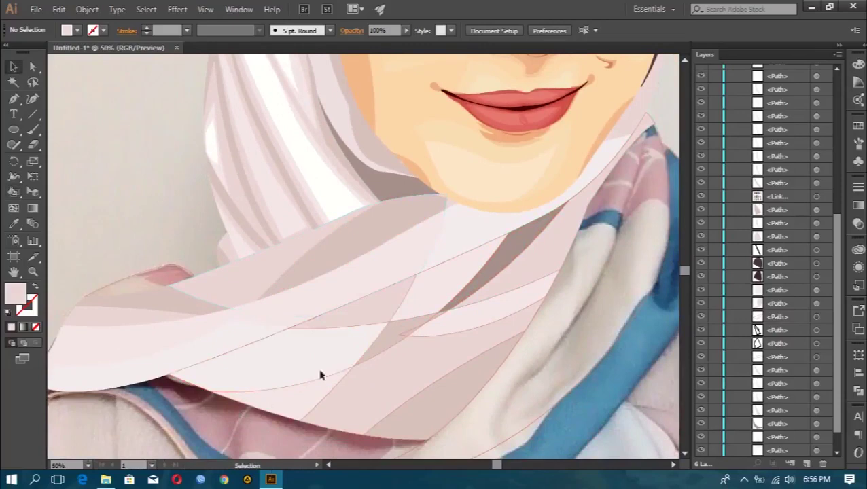
{"action": "scroll", "coordinate": [449, 347], "scroll_direction": "down", "scroll_amount": 2}
{"action": "left_click_drag", "start_coordinate": [499, 319], "coordinate": [443, 286]}
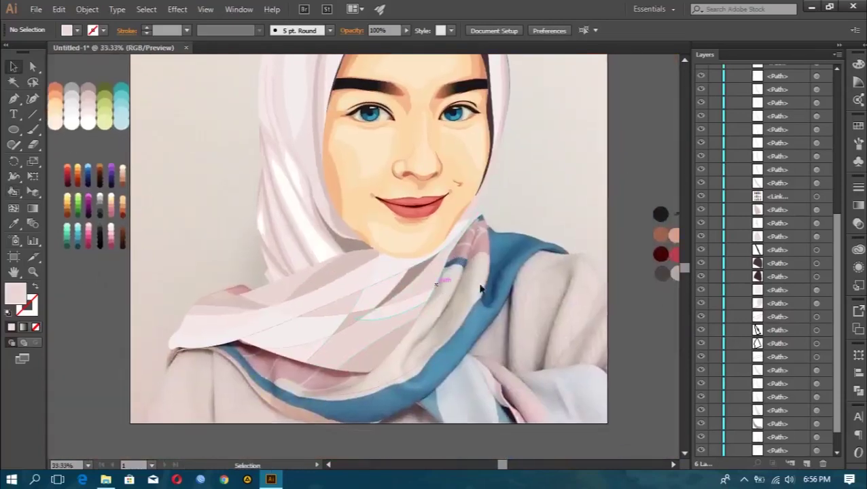
{"action": "scroll", "coordinate": [480, 289], "scroll_direction": "up", "scroll_amount": 1}
{"action": "key", "text": "k"}
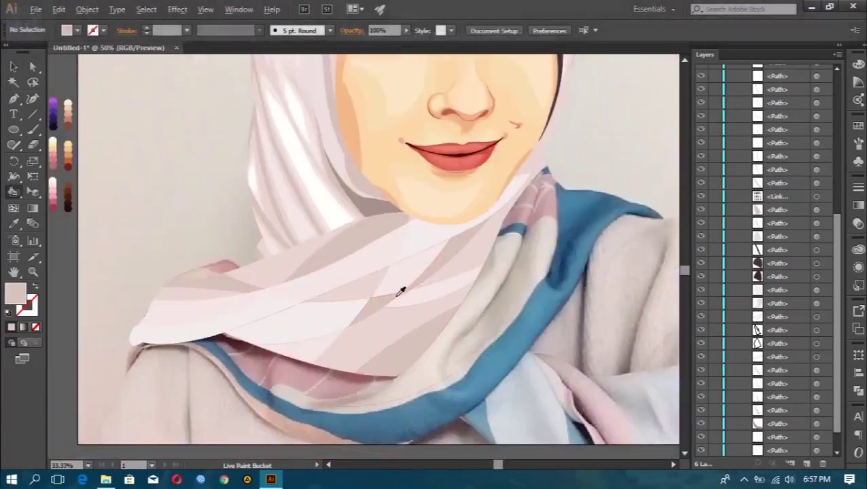
{"action": "scroll", "coordinate": [401, 290], "scroll_direction": "up", "scroll_amount": 5}
{"action": "scroll", "coordinate": [404, 291], "scroll_direction": "down", "scroll_amount": 3}
{"action": "scroll", "coordinate": [418, 290], "scroll_direction": "up", "scroll_amount": 1}
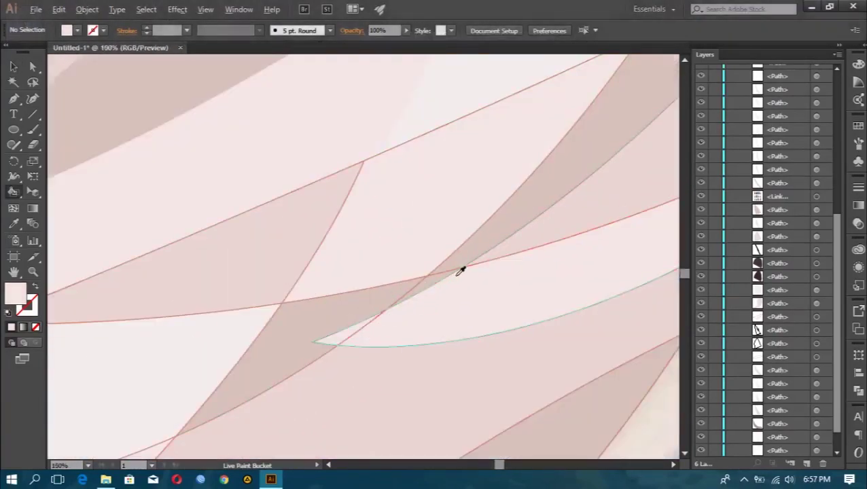
{"action": "scroll", "coordinate": [460, 270], "scroll_direction": "down", "scroll_amount": 2}
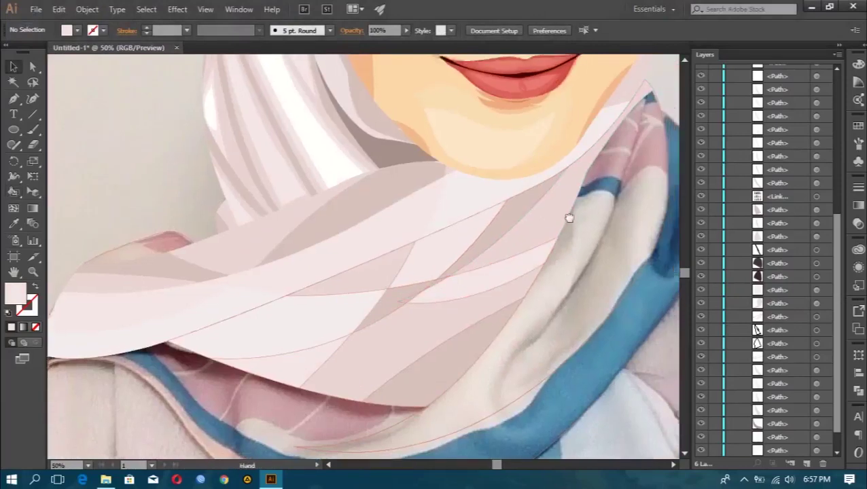
{"action": "scroll", "coordinate": [442, 326], "scroll_direction": "up", "scroll_amount": 1}
Step: Select the scarf's Live Paint group, then deselect it and resume Live Paint filling
{"action": "left_click", "coordinate": [228, 370]}
{"action": "left_click", "coordinate": [30, 310]}
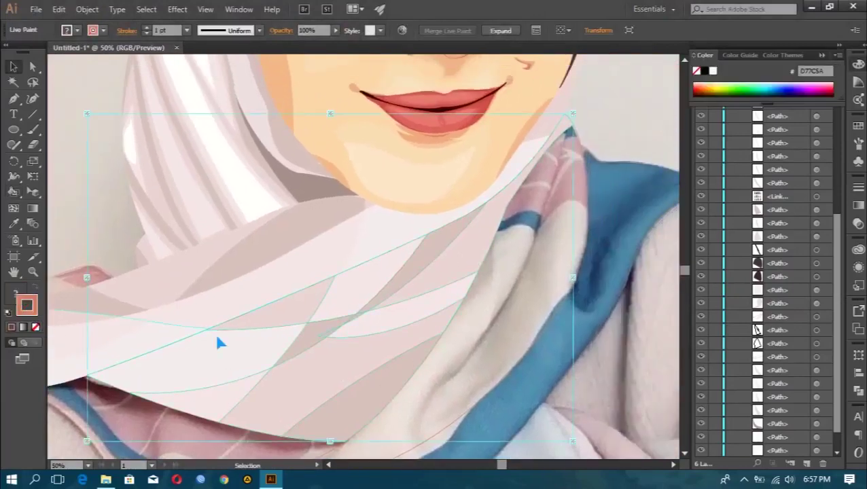
{"action": "key", "text": "ctrl+shift+a"}
{"action": "scroll", "coordinate": [591, 295], "scroll_direction": "down", "scroll_amount": 2}
{"action": "scroll", "coordinate": [530, 299], "scroll_direction": "down", "scroll_amount": 1}
{"action": "scroll", "coordinate": [489, 299], "scroll_direction": "down", "scroll_amount": 1}
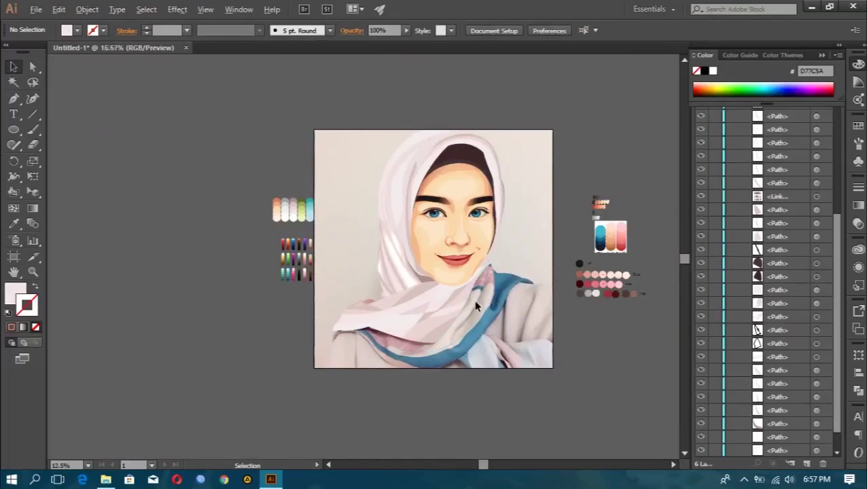
{"action": "scroll", "coordinate": [474, 299], "scroll_direction": "up", "scroll_amount": 2}
{"action": "key", "text": "k"}
{"action": "scroll", "coordinate": [474, 288], "scroll_direction": "up", "scroll_amount": 1}
{"action": "scroll", "coordinate": [360, 319], "scroll_direction": "up", "scroll_amount": 1}
{"action": "scroll", "coordinate": [322, 297], "scroll_direction": "up", "scroll_amount": 1}
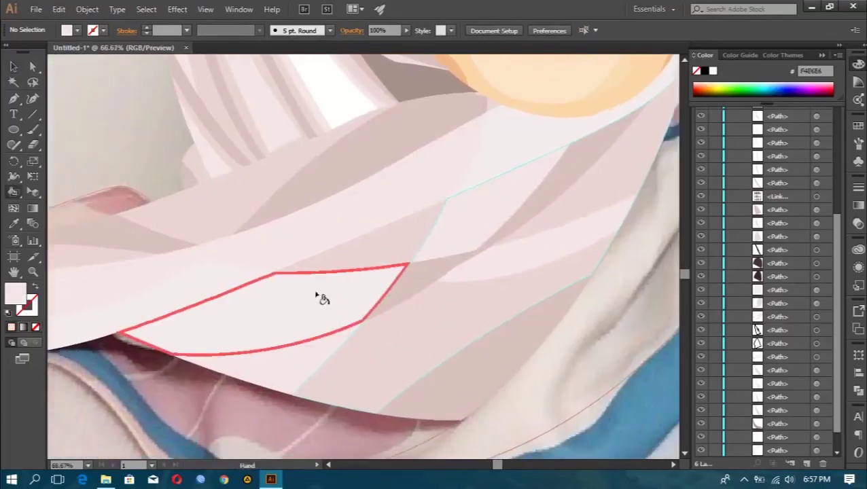
Step: Sample a darker mauve scarf pink and navigate to the fold near the neck
{"action": "key", "text": "v"}
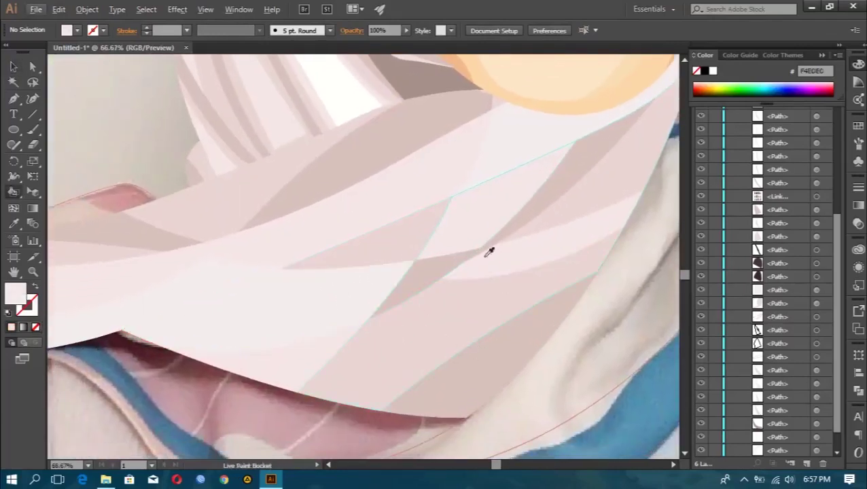
{"action": "left_click", "coordinate": [489, 221], "text": "alt"}
{"action": "left_click_drag", "start_coordinate": [536, 259], "coordinate": [501, 275]}
{"action": "scroll", "coordinate": [500, 275], "scroll_direction": "up", "scroll_amount": 1}
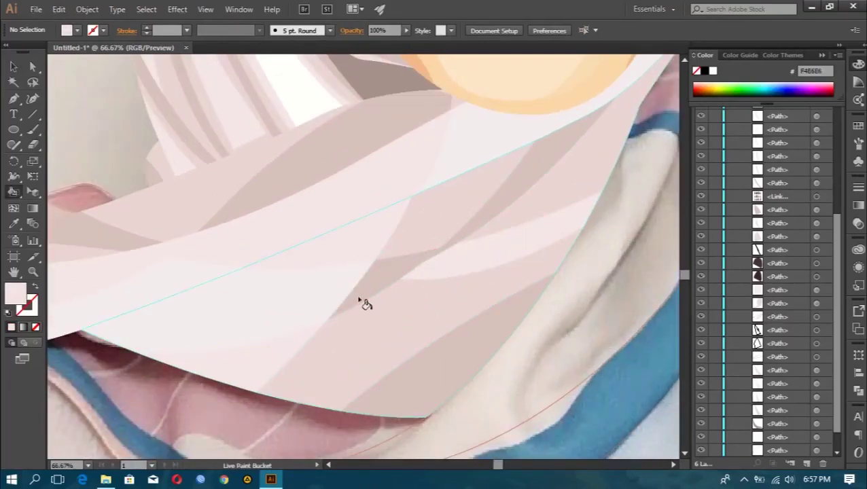
{"action": "scroll", "coordinate": [537, 285], "scroll_direction": "down", "scroll_amount": 1}
{"action": "scroll", "coordinate": [520, 306], "scroll_direction": "down", "scroll_amount": 3}
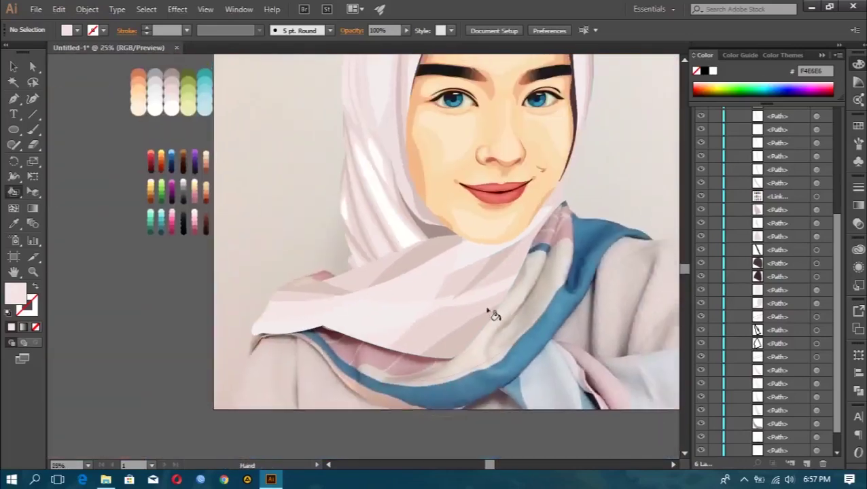
{"action": "scroll", "coordinate": [476, 306], "scroll_direction": "up", "scroll_amount": 5}
{"action": "scroll", "coordinate": [556, 274], "scroll_direction": "down", "scroll_amount": 1}
{"action": "scroll", "coordinate": [527, 315], "scroll_direction": "down", "scroll_amount": 1}
{"action": "scroll", "coordinate": [516, 285], "scroll_direction": "down", "scroll_amount": 1}
{"action": "scroll", "coordinate": [487, 274], "scroll_direction": "up", "scroll_amount": 3}
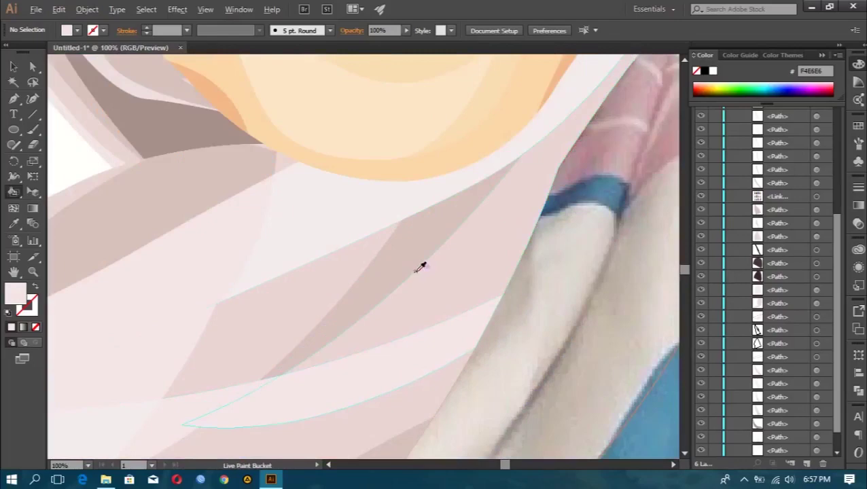
{"action": "scroll", "coordinate": [480, 265], "scroll_direction": "down", "scroll_amount": 2}
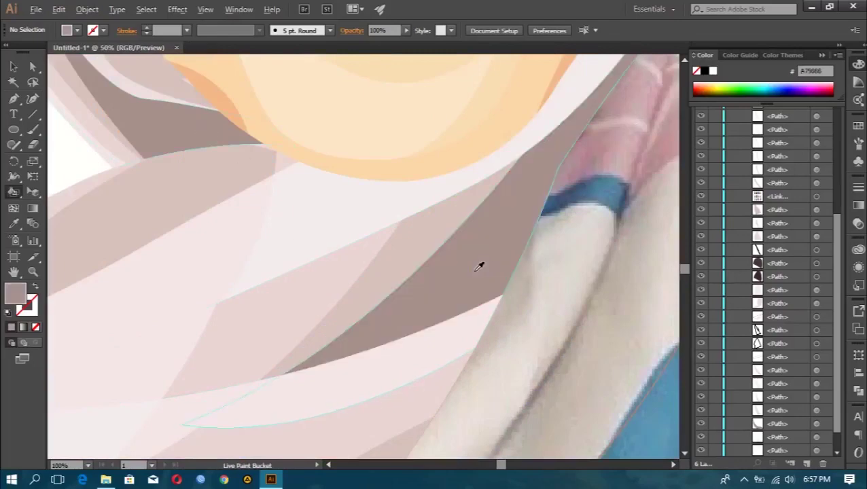
{"action": "scroll", "coordinate": [517, 281], "scroll_direction": "down", "scroll_amount": 4}
{"action": "scroll", "coordinate": [519, 265], "scroll_direction": "down", "scroll_amount": 1}
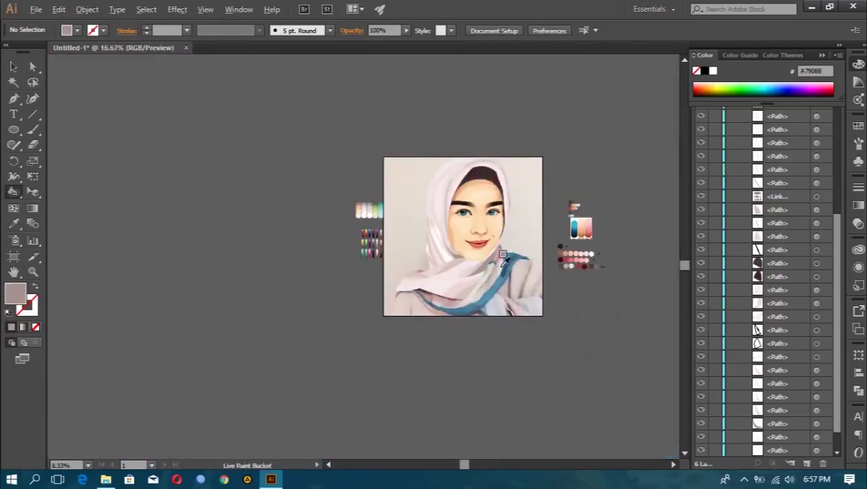
{"action": "scroll", "coordinate": [503, 266], "scroll_direction": "up", "scroll_amount": 3}
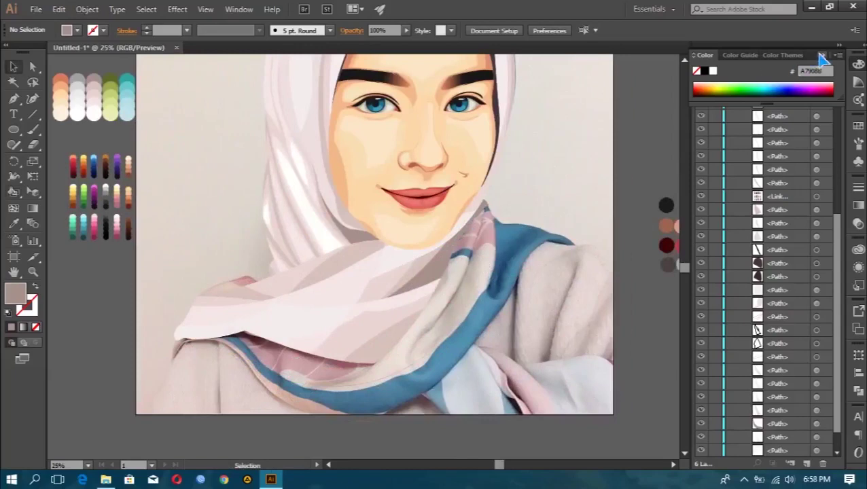
Step: Close the Color panel and make the reference photo layer visible again in Layers
{"action": "left_click", "coordinate": [823, 59]}
{"action": "left_click", "coordinate": [731, 126]}
{"action": "scroll", "coordinate": [567, 184], "scroll_direction": "down", "scroll_amount": 1}
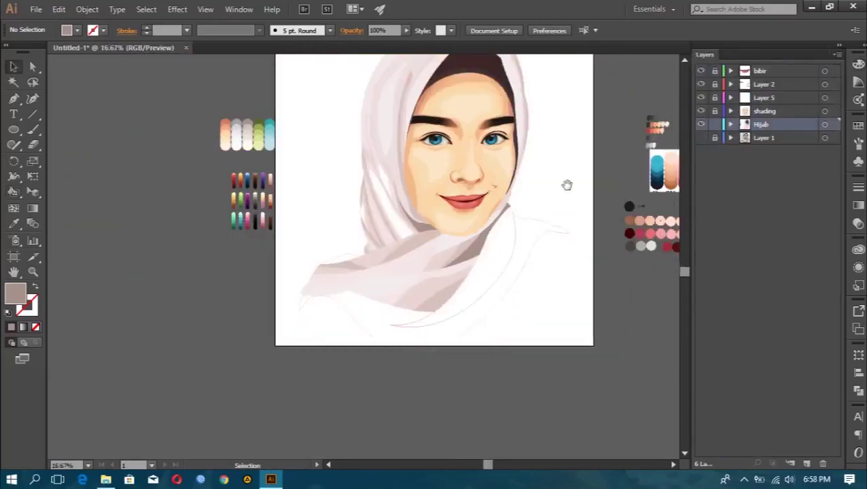
{"action": "scroll", "coordinate": [534, 207], "scroll_direction": "down", "scroll_amount": 2}
{"action": "scroll", "coordinate": [519, 223], "scroll_direction": "up", "scroll_amount": 2}
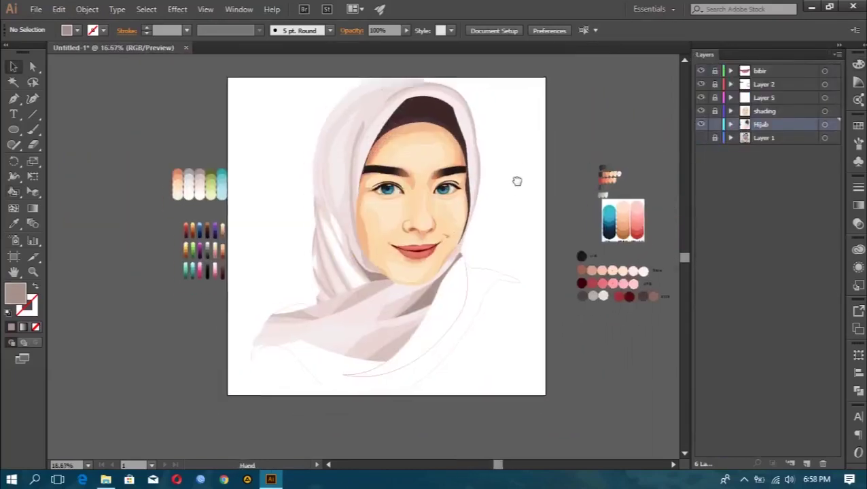
{"action": "scroll", "coordinate": [517, 181], "scroll_direction": "up", "scroll_amount": 1}
{"action": "left_click_drag", "start_coordinate": [556, 224], "coordinate": [558, 196]}
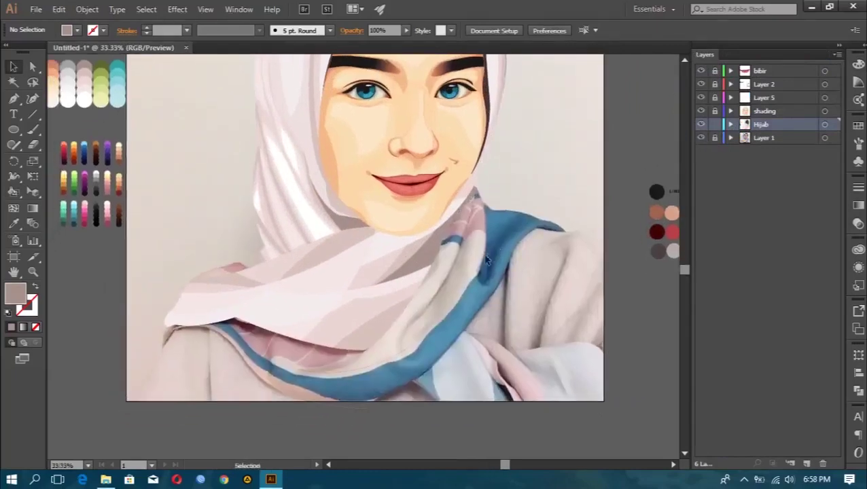
{"action": "scroll", "coordinate": [423, 319], "scroll_direction": "up", "scroll_amount": 1}
Step: Select a scarf outline path, then continue it with the Pen from its end anchor
{"action": "left_click", "coordinate": [423, 320]}
{"action": "left_click_drag", "start_coordinate": [423, 319], "coordinate": [460, 300]}
{"action": "scroll", "coordinate": [438, 314], "scroll_direction": "up", "scroll_amount": 2}
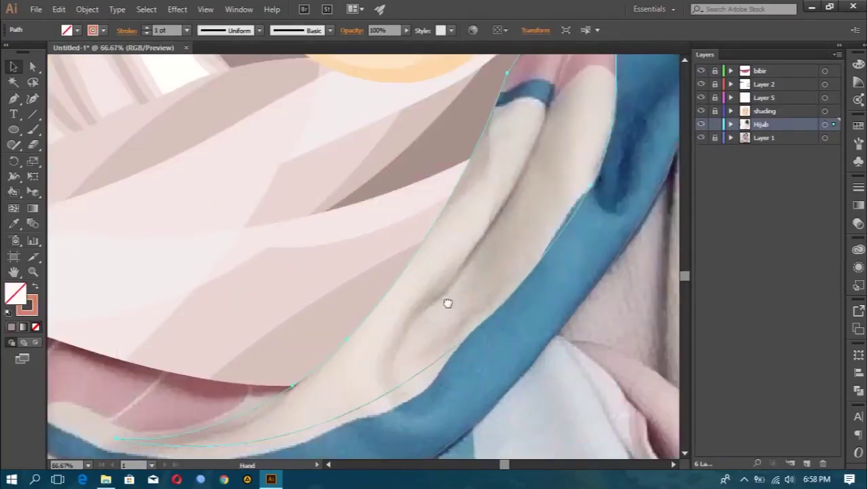
{"action": "scroll", "coordinate": [456, 286], "scroll_direction": "down", "scroll_amount": 1}
{"action": "left_click_drag", "start_coordinate": [493, 289], "coordinate": [568, 292]}
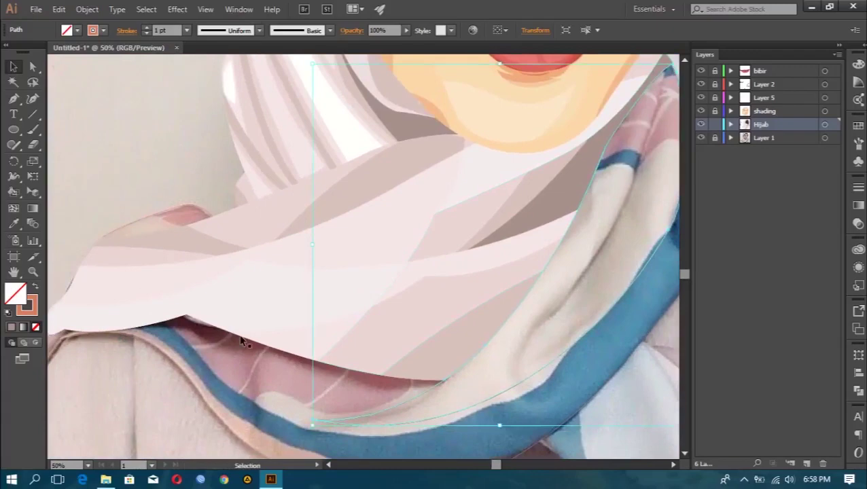
{"action": "left_click", "coordinate": [353, 374]}
{"action": "key", "text": "p"}
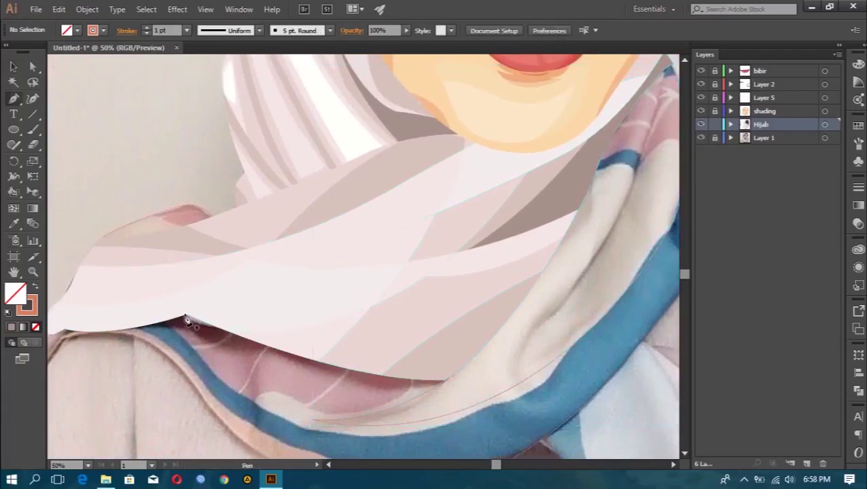
{"action": "left_click", "coordinate": [189, 314]}
{"action": "scroll", "coordinate": [435, 252], "scroll_direction": "down", "scroll_amount": 1}
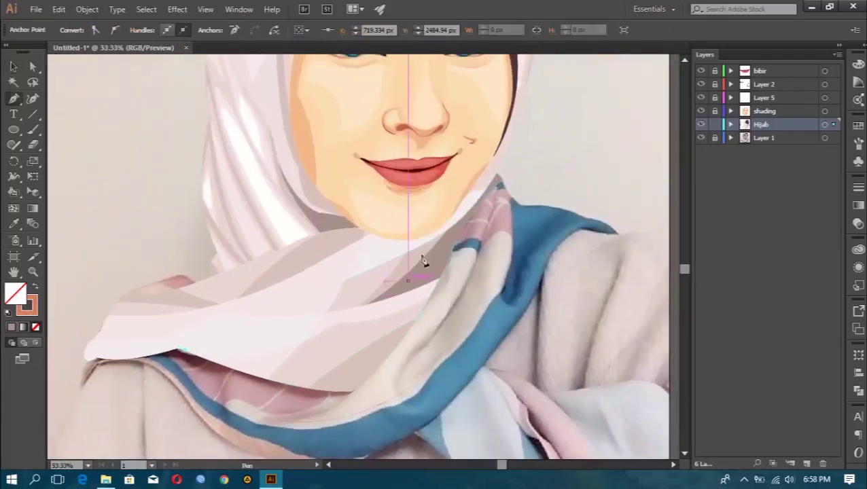
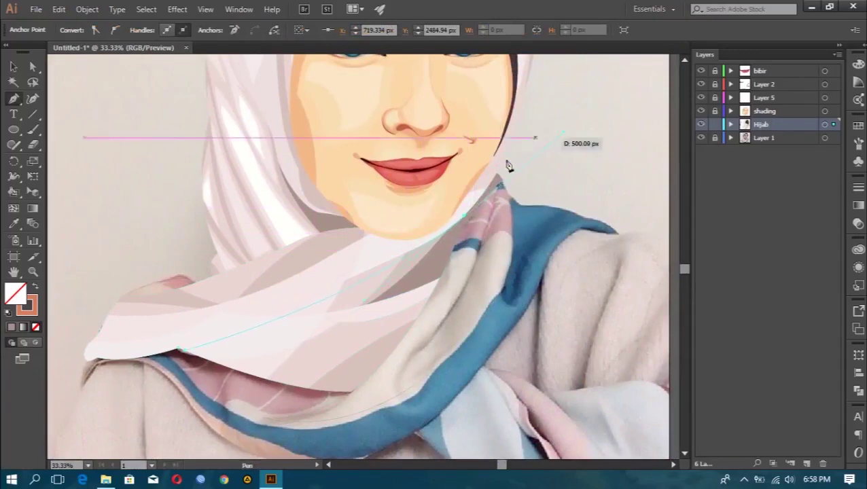
Step: Finish the new curved fold line along the lower hijab drape edge and clear the selection
{"action": "scroll", "coordinate": [413, 271], "scroll_direction": "up", "scroll_amount": 1}
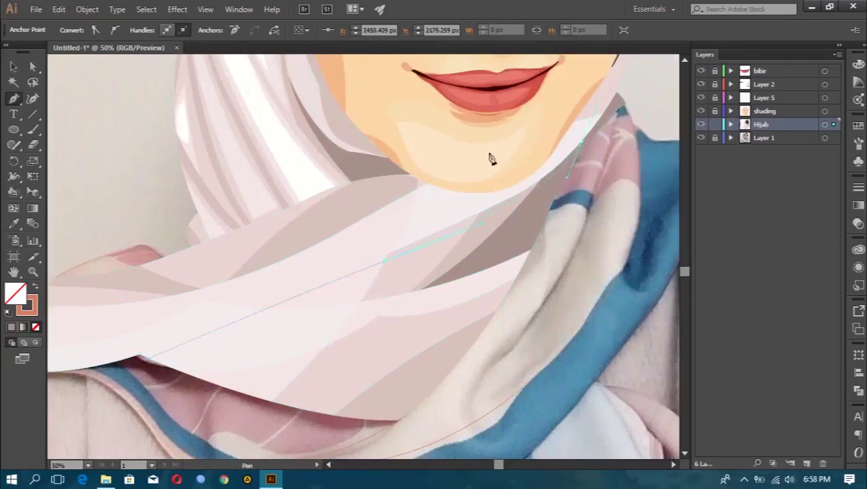
{"action": "left_click_drag", "start_coordinate": [139, 357], "coordinate": [155, 366]}
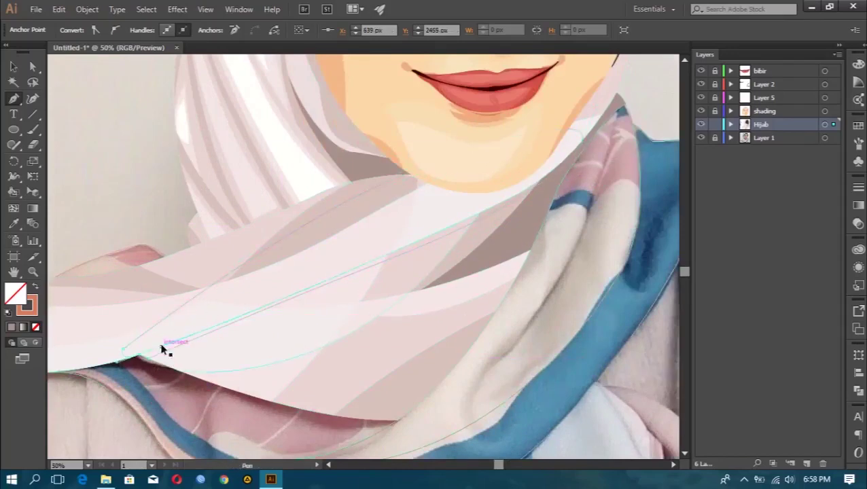
{"action": "key", "text": "v"}
{"action": "key", "text": "ctrl+shift+a"}
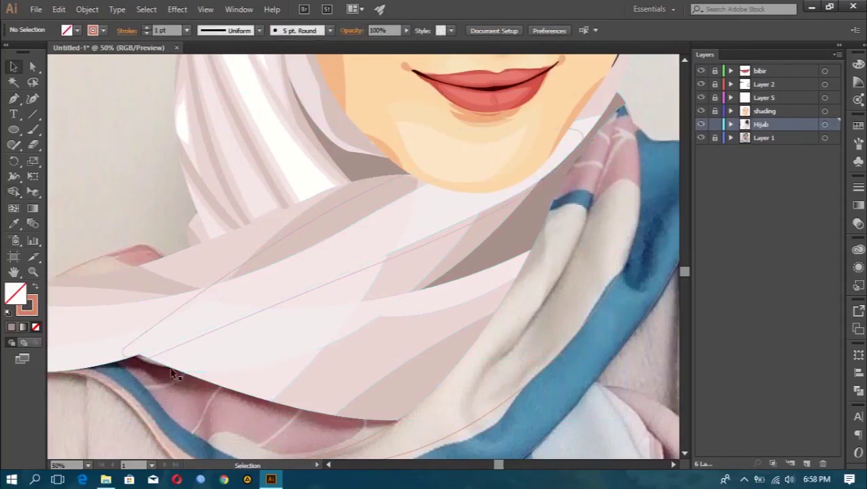
Step: Select the hijab shape, lower edge and drape paths together with the new fold line
{"action": "left_click", "coordinate": [345, 418]}
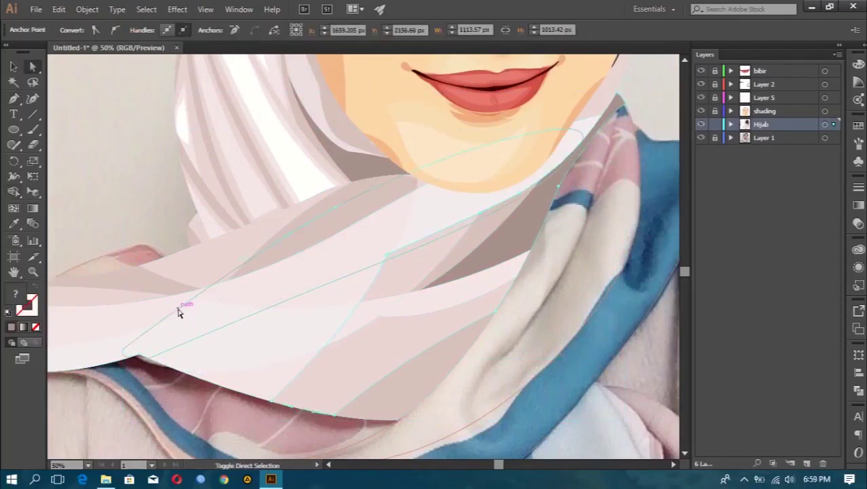
{"action": "key", "text": "shift+m"}
{"action": "scroll", "coordinate": [405, 266], "scroll_direction": "up", "scroll_amount": 5}
{"action": "scroll", "coordinate": [350, 231], "scroll_direction": "down", "scroll_amount": 1}
{"action": "scroll", "coordinate": [350, 241], "scroll_direction": "down", "scroll_amount": 1}
{"action": "scroll", "coordinate": [350, 244], "scroll_direction": "down", "scroll_amount": 1}
{"action": "scroll", "coordinate": [279, 283], "scroll_direction": "down", "scroll_amount": 1}
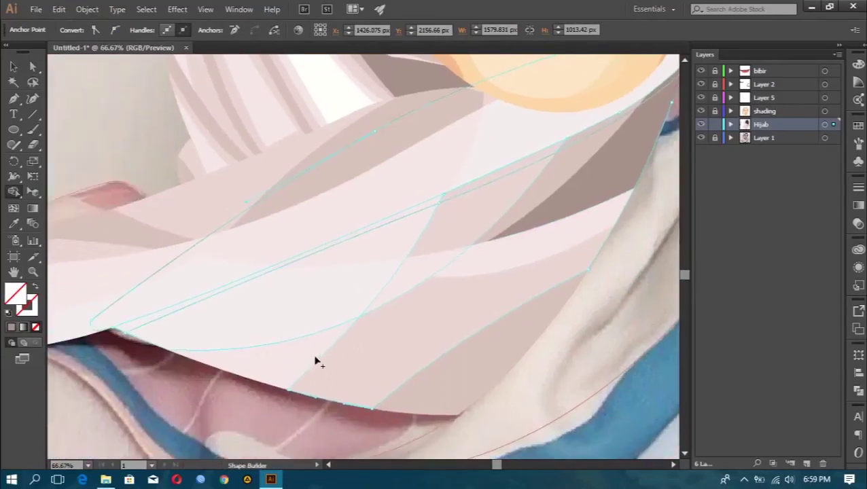
{"action": "left_click", "coordinate": [375, 408]}
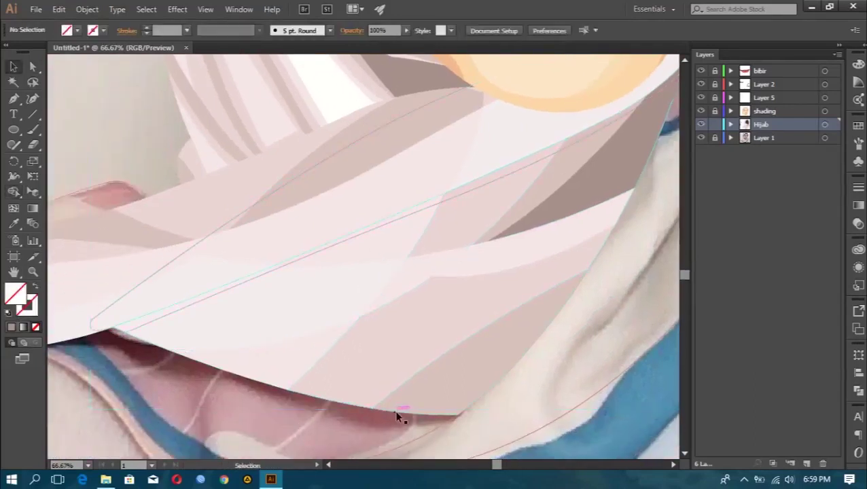
{"action": "left_click", "coordinate": [207, 303]}
{"action": "key", "text": "v"}
{"action": "left_click", "coordinate": [324, 316]}
{"action": "left_click_drag", "start_coordinate": [243, 338], "coordinate": [264, 327]}
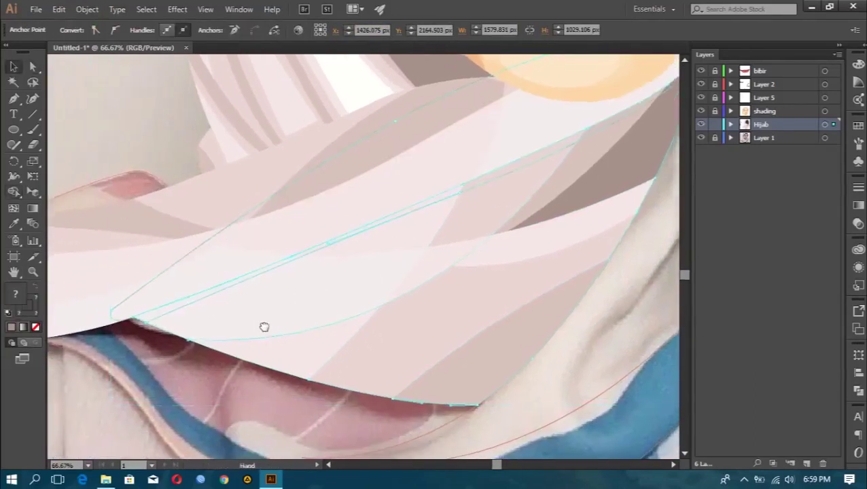
Step: Merge the selected hijab paths into a Live Paint group with Ctrl+Alt+X
{"action": "key", "text": "ctrl+alt+x"}
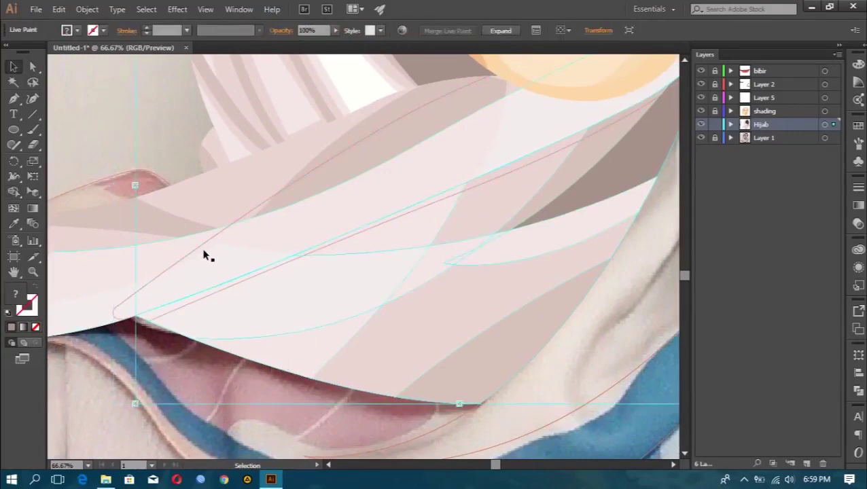
{"action": "left_click", "coordinate": [205, 302]}
{"action": "left_click", "coordinate": [201, 347]}
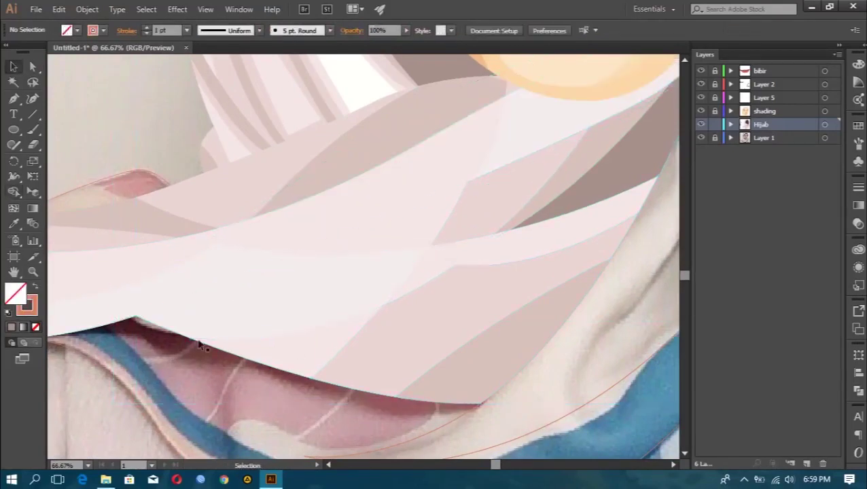
{"action": "left_click_drag", "start_coordinate": [200, 347], "coordinate": [176, 319]}
Step: Draw a new fold line from the drape's left edge to a corner below the chin
{"action": "left_click", "coordinate": [145, 330]}
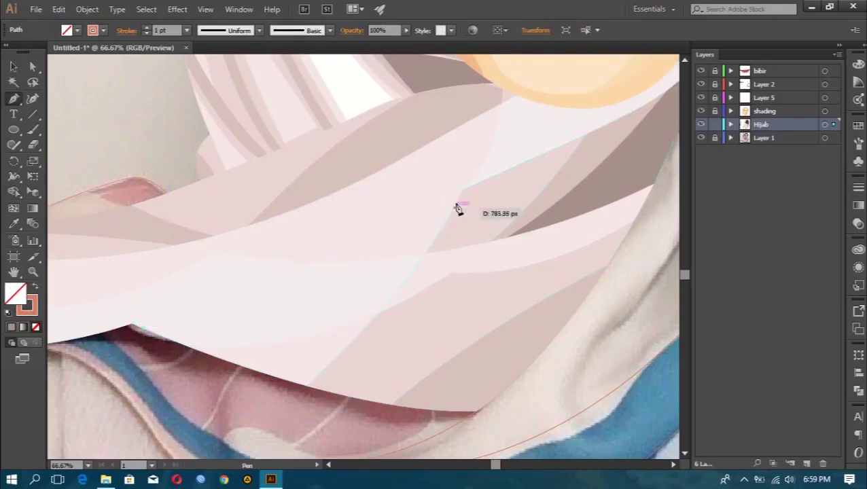
{"action": "left_click", "coordinate": [504, 170]}
{"action": "mouse_move", "coordinate": [554, 170]}
{"action": "left_mouse_down"}
{"action": "mouse_move", "coordinate": [419, 253]}
{"action": "mouse_move", "coordinate": [491, 227]}
{"action": "left_mouse_up"}
{"action": "left_click", "coordinate": [418, 250]}
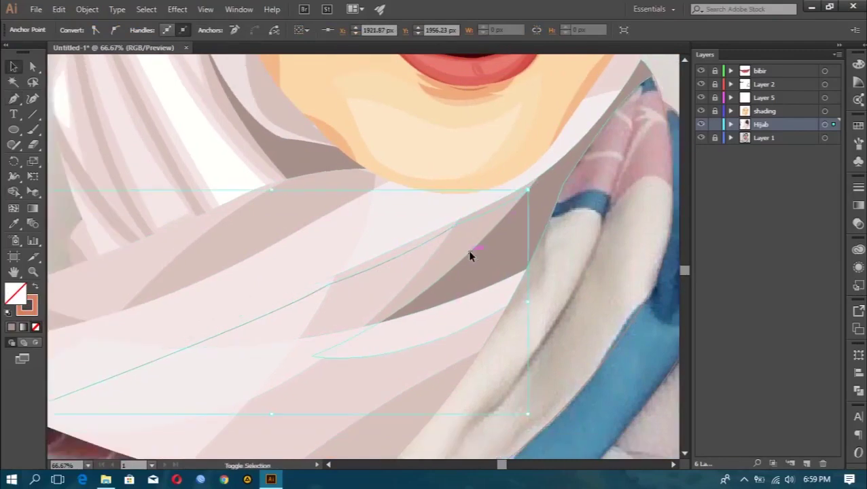
{"action": "left_click", "coordinate": [537, 273], "text": "ctrl"}
Step: Sample a darker and a lighter hijab pink with the Live Paint Bucket
{"action": "key", "text": "k"}
{"action": "left_click_drag", "start_coordinate": [435, 259], "coordinate": [524, 216]}
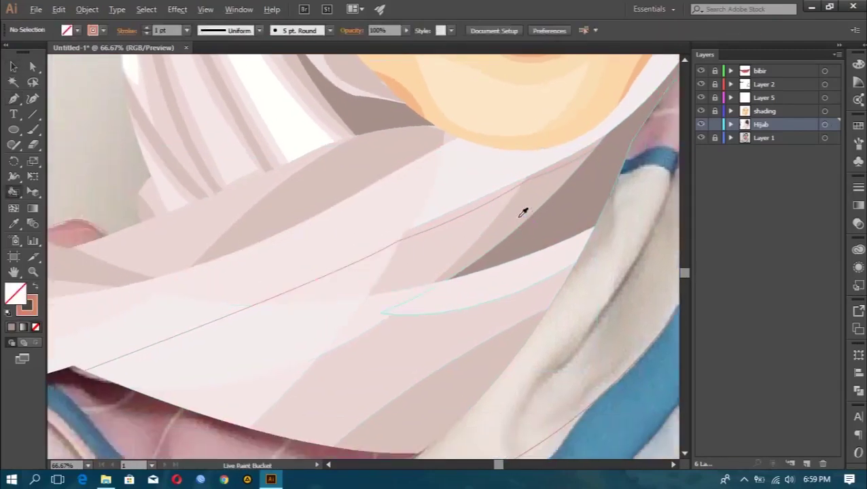
{"action": "left_click", "coordinate": [571, 201], "text": "alt"}
{"action": "left_click", "coordinate": [512, 218], "text": "alt"}
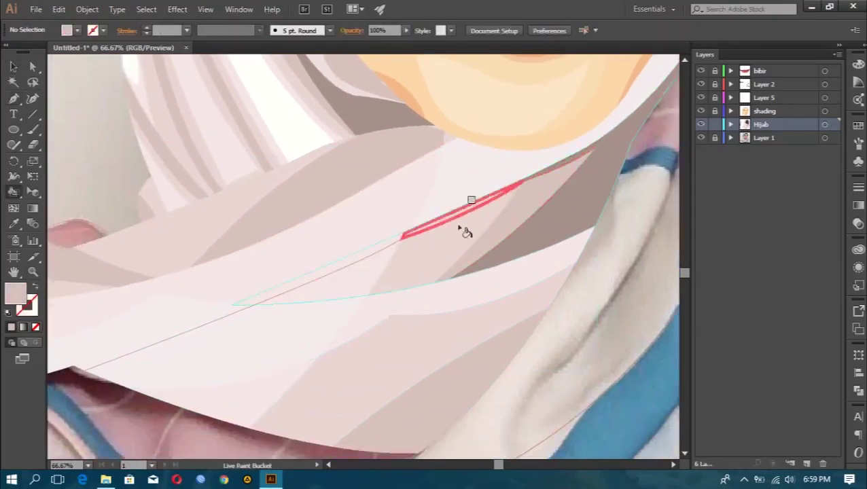
Step: Select the hijab Live Paint group and fit the whole artboard in view
{"action": "key", "text": "v"}
{"action": "left_click_drag", "start_coordinate": [177, 397], "coordinate": [303, 274]}
{"action": "left_click", "coordinate": [303, 275]}
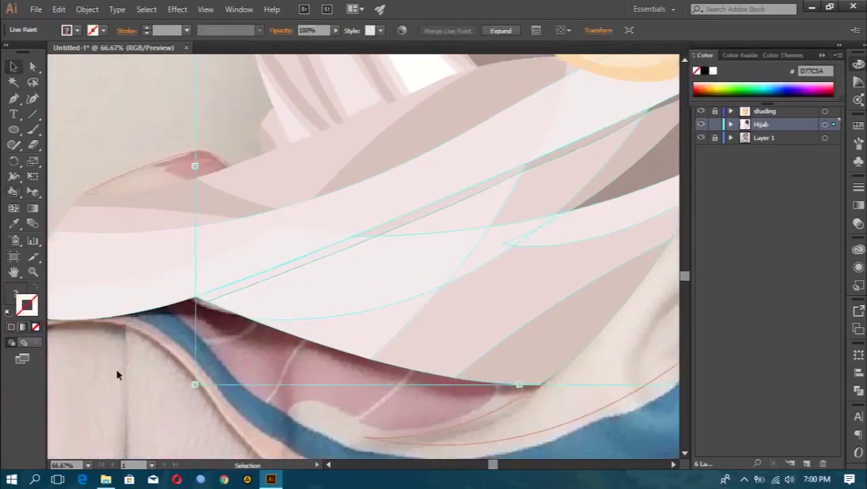
{"action": "key", "text": "ctrl+0"}
{"action": "scroll", "coordinate": [374, 322], "scroll_direction": "up", "scroll_amount": 1, "text": "alt"}
{"action": "scroll", "coordinate": [360, 235], "scroll_direction": "down", "scroll_amount": 1}
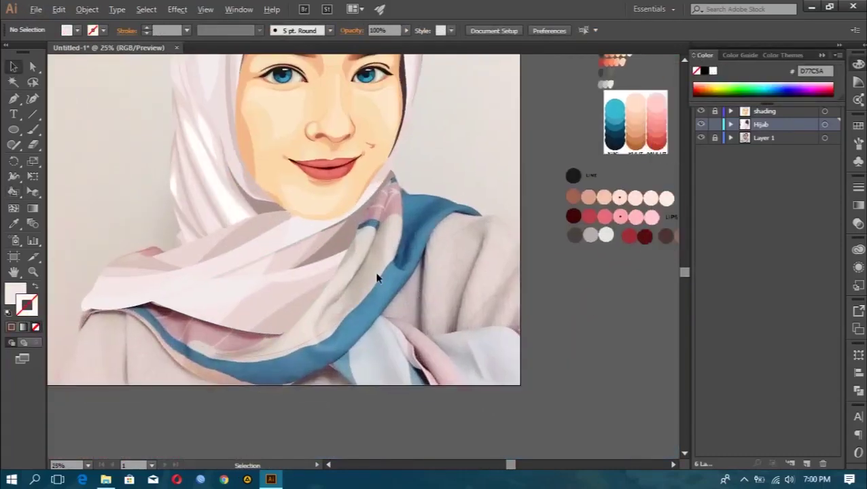
{"action": "scroll", "coordinate": [378, 277], "scroll_direction": "up", "scroll_amount": 1, "text": "alt"}
{"action": "scroll", "coordinate": [392, 280], "scroll_direction": "up", "scroll_amount": 1, "text": "alt"}
Step: Fill the region beside the scarf with pink-beige, then sample the pale pink hijab colour
{"action": "key", "text": "k"}
{"action": "left_click", "coordinate": [319, 258], "text": "alt"}
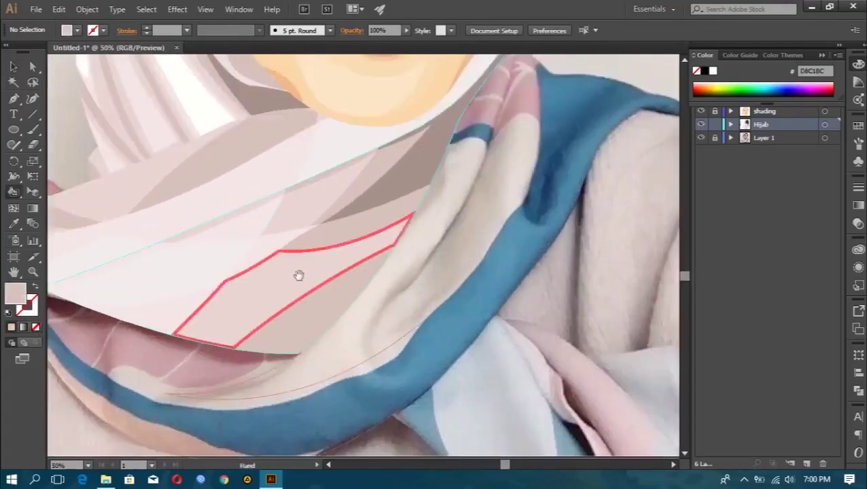
{"action": "scroll", "coordinate": [300, 274], "scroll_direction": "up", "scroll_amount": 1}
{"action": "scroll", "coordinate": [338, 291], "scroll_direction": "down", "scroll_amount": 2}
{"action": "left_click", "coordinate": [379, 328], "text": "alt"}
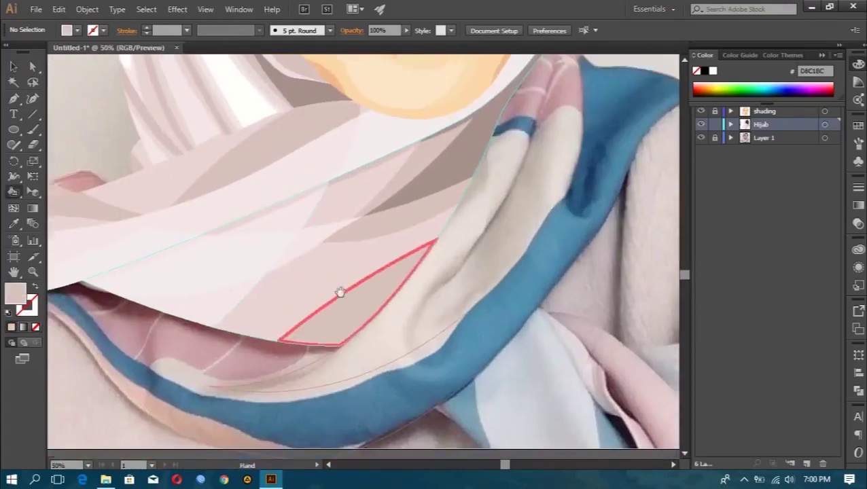
{"action": "scroll", "coordinate": [379, 327], "scroll_direction": "down", "scroll_amount": 2, "text": "alt"}
{"action": "scroll", "coordinate": [451, 300], "scroll_direction": "down", "scroll_amount": 1, "text": "alt"}
Step: Return to the Selection tool and bring the lower scarf into view
{"action": "key", "text": "v"}
{"action": "scroll", "coordinate": [449, 192], "scroll_direction": "up", "scroll_amount": 1, "text": "alt"}
{"action": "scroll", "coordinate": [428, 313], "scroll_direction": "up", "scroll_amount": 1, "text": "alt"}
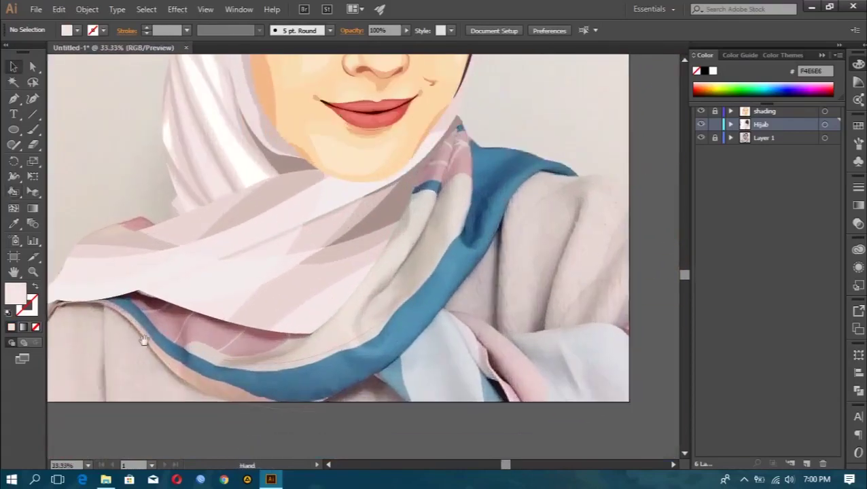
{"action": "left_click_drag", "start_coordinate": [141, 338], "coordinate": [195, 319]}
{"action": "scroll", "coordinate": [194, 319], "scroll_direction": "up", "scroll_amount": 1, "text": "alt"}
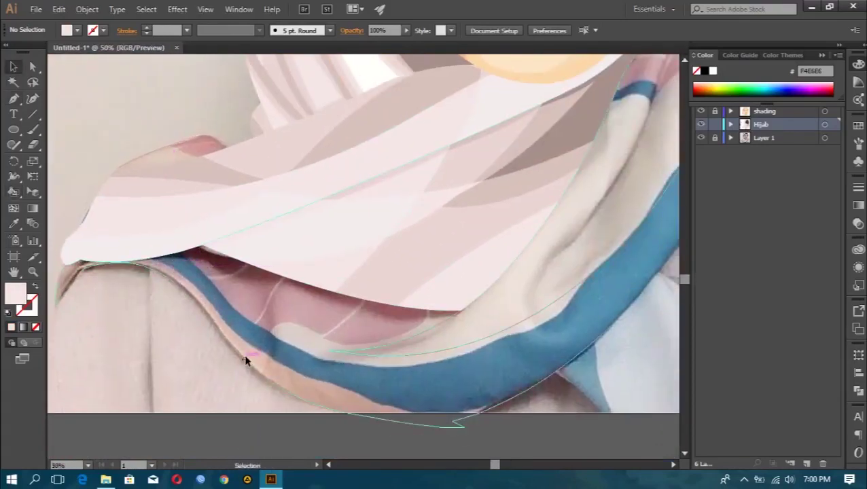
Step: Pen-draw a closed shape from the chin curving around the scarf drape along the blue scarf
{"action": "scroll", "coordinate": [299, 326], "scroll_direction": "up", "scroll_amount": 5}
{"action": "key", "text": "p"}
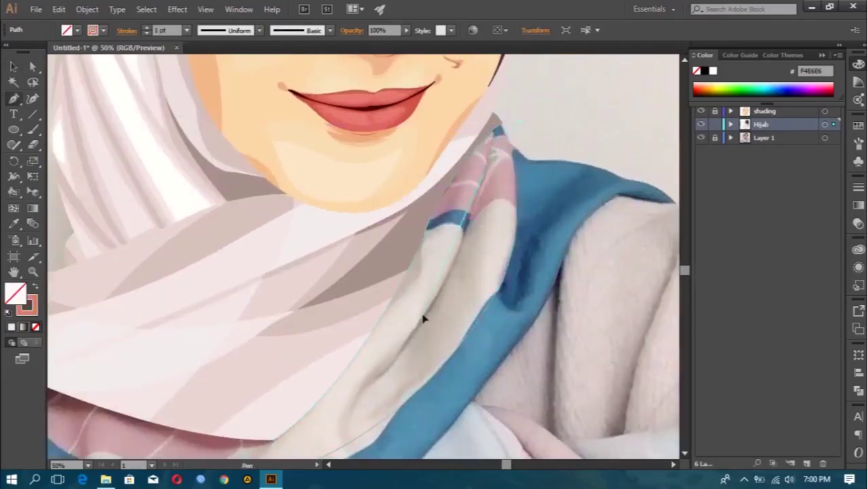
{"action": "left_click", "coordinate": [424, 315]}
{"action": "scroll", "coordinate": [281, 294], "scroll_direction": "down", "scroll_amount": 1, "text": "alt"}
{"action": "left_click_drag", "start_coordinate": [270, 339], "coordinate": [326, 367]}
{"action": "scroll", "coordinate": [399, 307], "scroll_direction": "up", "scroll_amount": 2}
{"action": "scroll", "coordinate": [400, 307], "scroll_direction": "right", "scroll_amount": 3}
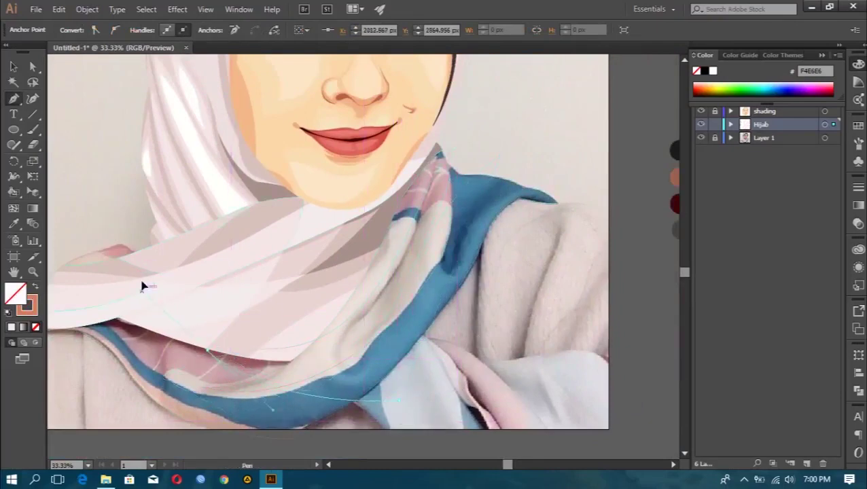
{"action": "left_click_drag", "start_coordinate": [451, 279], "coordinate": [490, 243]}
{"action": "left_click", "coordinate": [441, 152]}
Step: Merge the swept drape regions into one piece with the Shape Builder tool
{"action": "key", "text": "shift+m"}
{"action": "mouse_move", "coordinate": [478, 119]}
{"action": "left_mouse_down"}
{"action": "mouse_move", "coordinate": [210, 409]}
{"action": "mouse_move", "coordinate": [299, 397]}
{"action": "mouse_move", "coordinate": [178, 358]}
{"action": "mouse_move", "coordinate": [316, 308]}
{"action": "left_mouse_up"}
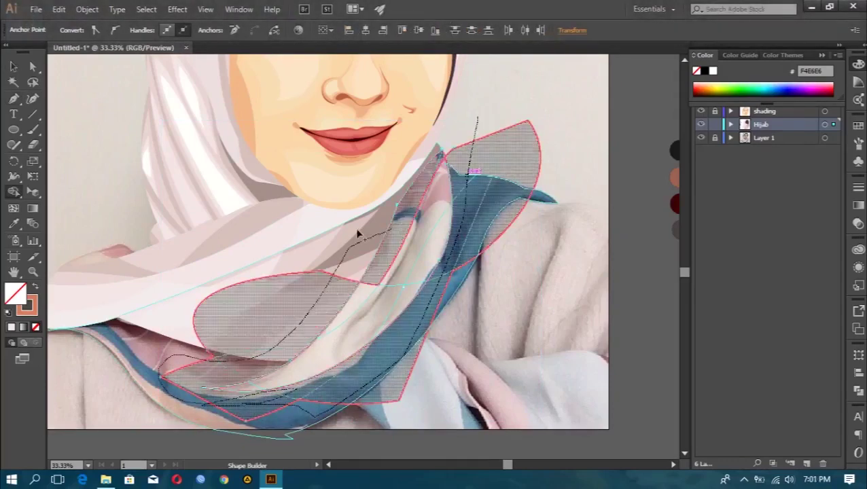
{"action": "left_click_drag", "start_coordinate": [370, 241], "coordinate": [354, 228]}
{"action": "key", "text": "v"}
{"action": "left_click", "coordinate": [493, 132]}
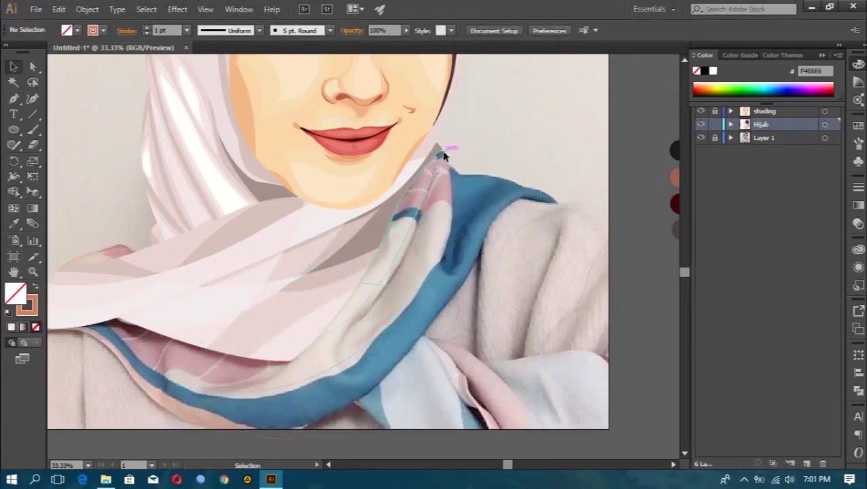
Step: Zoom in and select the new drape shape together with the larger hijab path
{"action": "key", "text": "ctrl+plus"}
{"action": "left_click", "coordinate": [406, 246]}
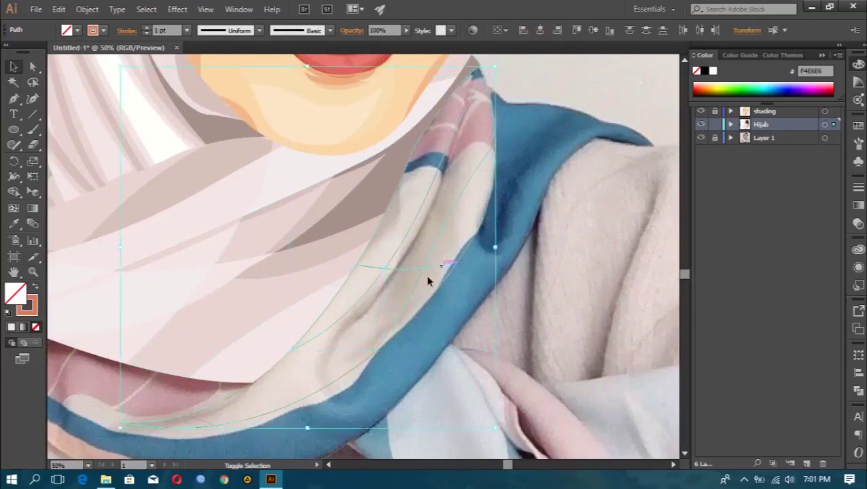
{"action": "left_click_drag", "start_coordinate": [277, 376], "coordinate": [329, 310]}
{"action": "left_click", "coordinate": [316, 359]}
Step: Fill the middle drape region with light pink and the diagonal strip with soft pink
{"action": "key", "text": "k"}
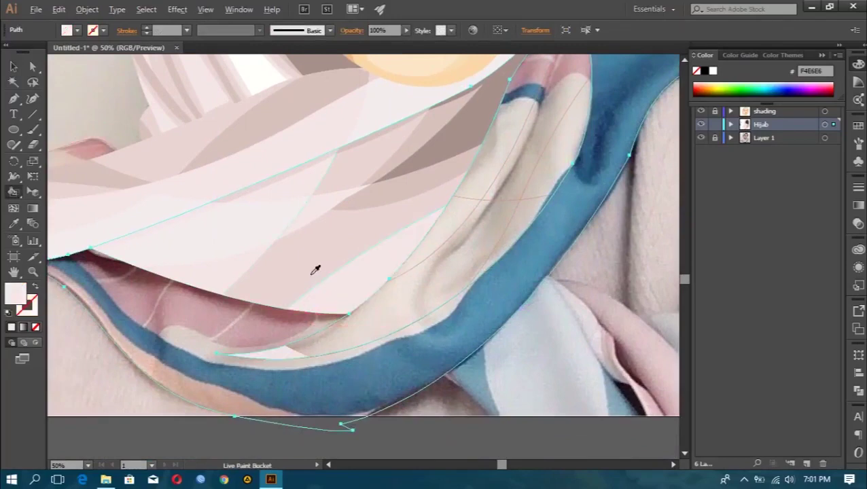
{"action": "mouse_move", "coordinate": [392, 212]}
{"action": "left_mouse_down"}
{"action": "mouse_move", "coordinate": [333, 242]}
{"action": "mouse_move", "coordinate": [334, 283]}
{"action": "left_mouse_up"}
{"action": "left_click", "coordinate": [309, 266]}
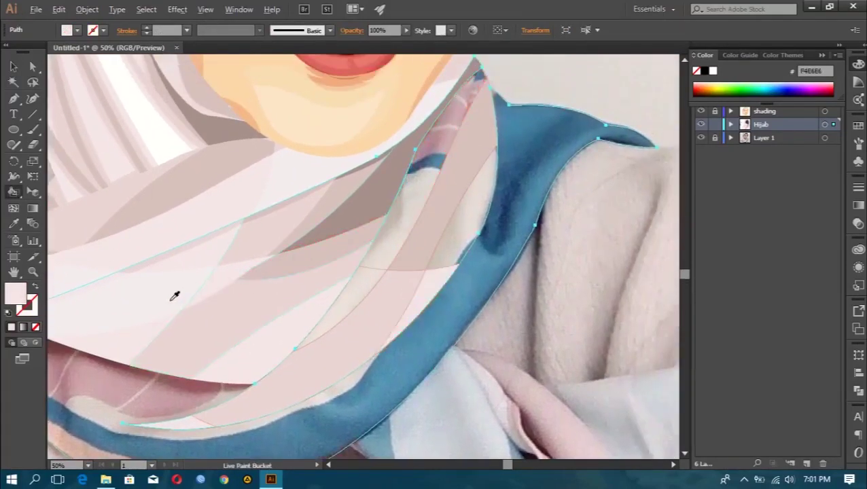
{"action": "left_click_drag", "start_coordinate": [303, 237], "coordinate": [328, 242]}
{"action": "left_click", "coordinate": [375, 229], "text": "alt"}
{"action": "left_click", "coordinate": [413, 299], "text": "alt"}
{"action": "left_click", "coordinate": [414, 274]}
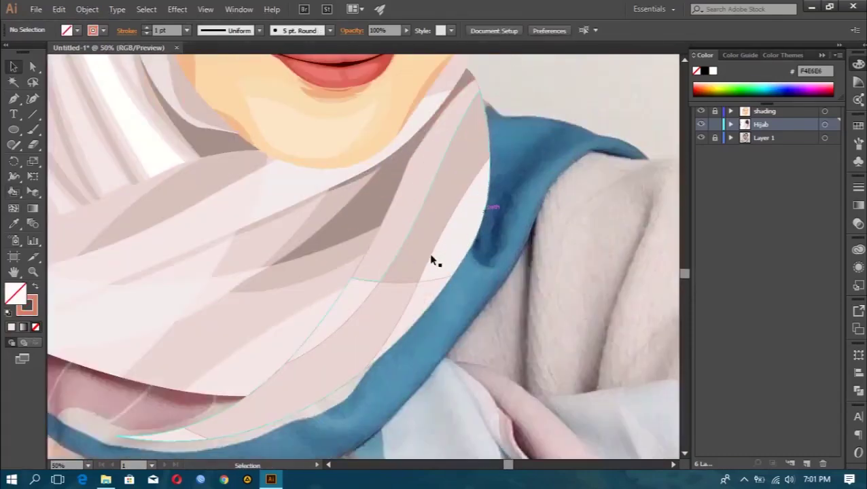
{"action": "left_click", "coordinate": [430, 254]}
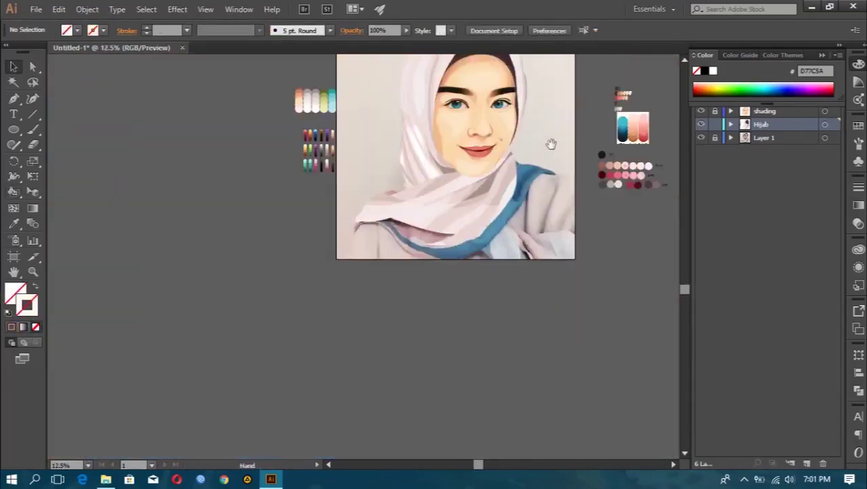
Step: Undo the last two actions and bring the lips and scarf back into view
{"action": "scroll", "coordinate": [447, 265], "scroll_direction": "up", "scroll_amount": 3}
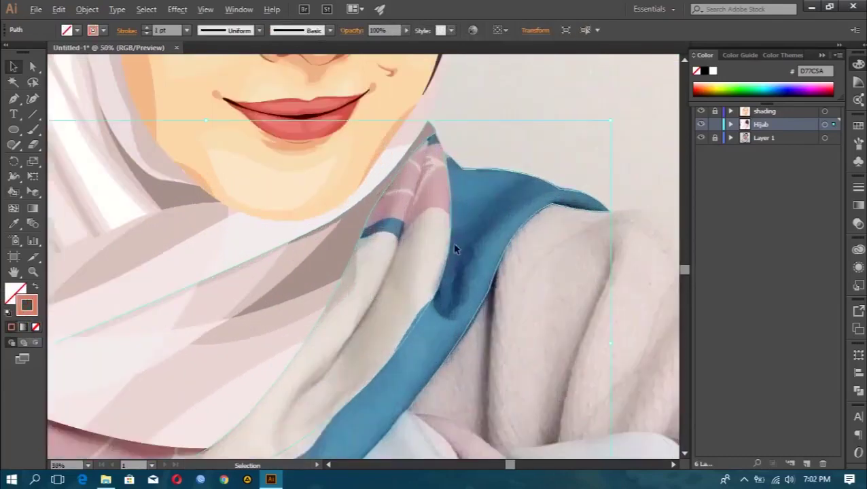
{"action": "scroll", "coordinate": [452, 243], "scroll_direction": "down", "scroll_amount": 3}
{"action": "scroll", "coordinate": [460, 200], "scroll_direction": "up", "scroll_amount": 3}
{"action": "scroll", "coordinate": [454, 166], "scroll_direction": "up", "scroll_amount": 2}
{"action": "left_click_drag", "start_coordinate": [454, 167], "coordinate": [443, 196]}
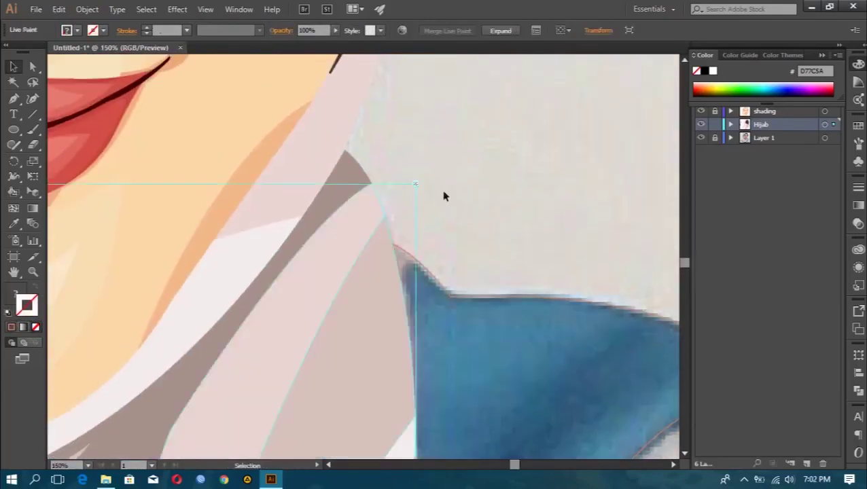
{"action": "key", "text": "ctrl+z"}
{"action": "key", "text": "ctrl+z"}
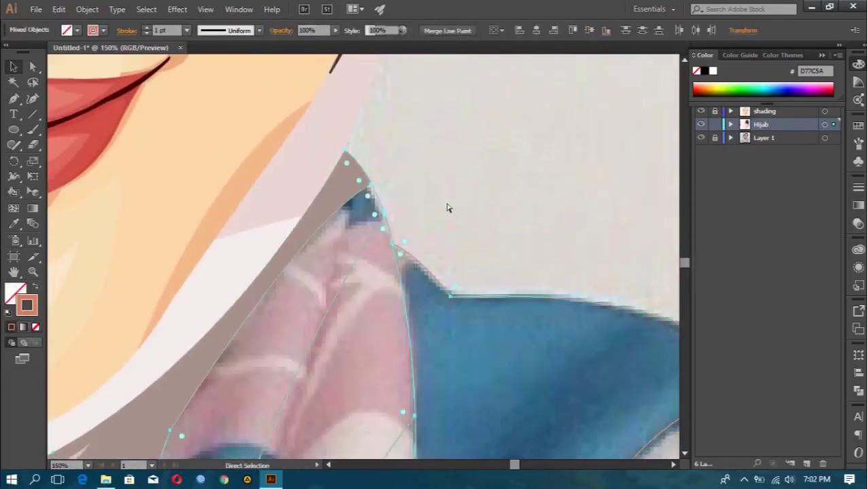
{"action": "key", "text": "ctrl+z"}
{"action": "key", "text": "ctrl+z"}
{"action": "scroll", "coordinate": [450, 206], "scroll_direction": "down", "scroll_amount": 2}
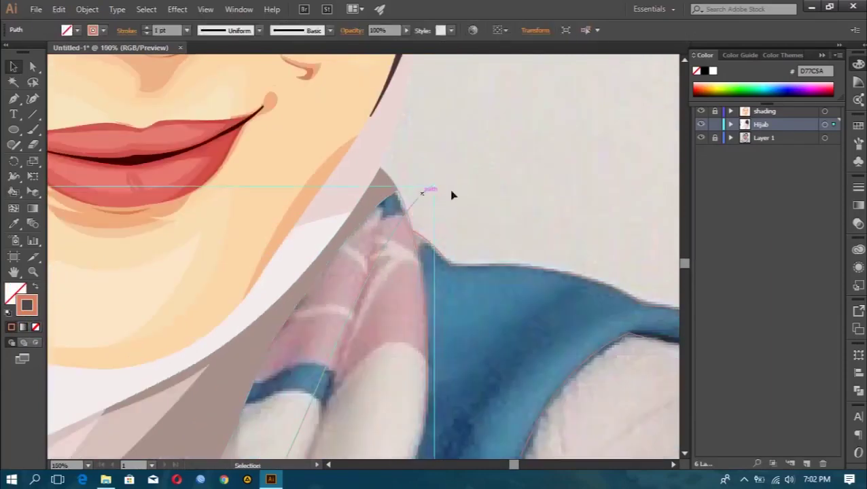
{"action": "scroll", "coordinate": [401, 272], "scroll_direction": "down", "scroll_amount": 3}
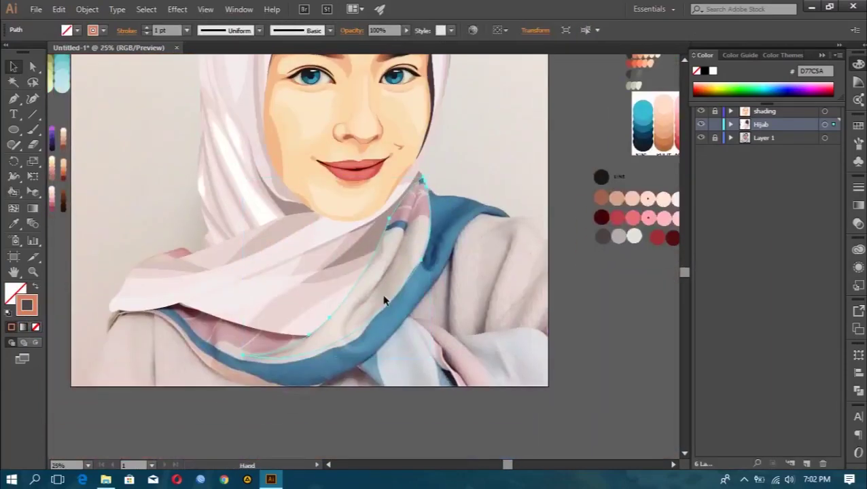
{"action": "scroll", "coordinate": [386, 296], "scroll_direction": "up", "scroll_amount": 2}
{"action": "left_click_drag", "start_coordinate": [386, 296], "coordinate": [458, 201]}
{"action": "scroll", "coordinate": [476, 170], "scroll_direction": "up", "scroll_amount": 2}
Step: Pen-draw a closed curved fold outline across the light inner part of the scarf
{"action": "key", "text": "p"}
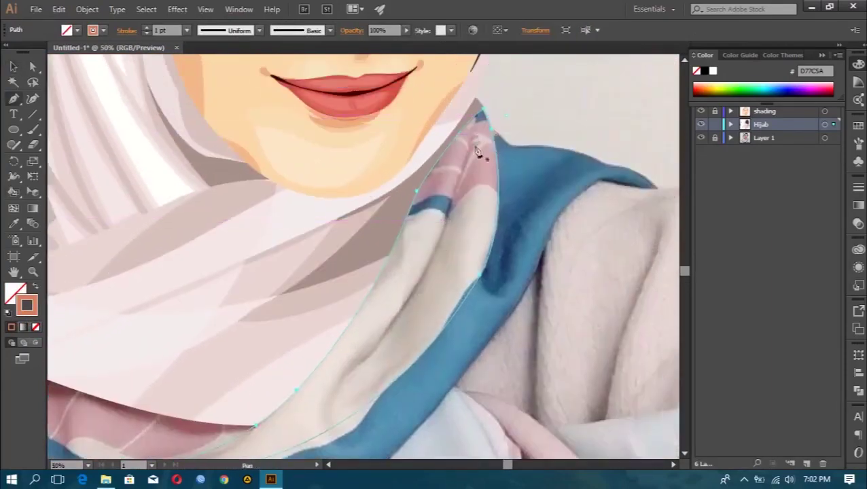
{"action": "scroll", "coordinate": [380, 343], "scroll_direction": "down", "scroll_amount": 1}
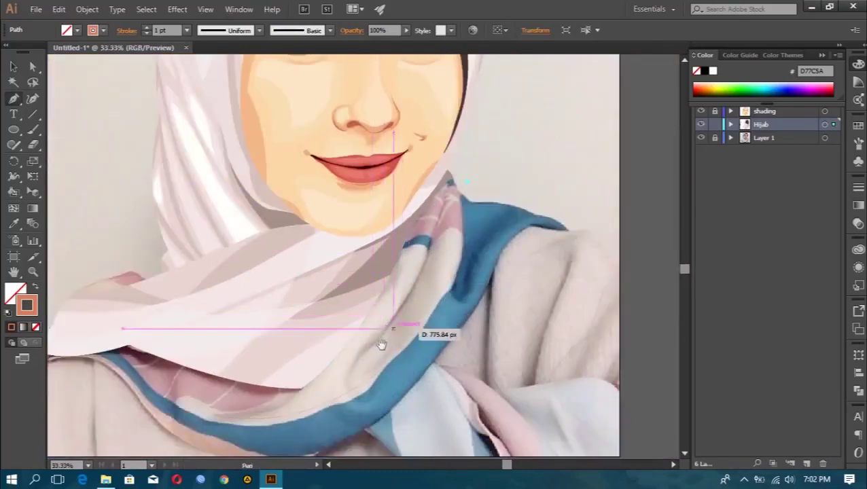
{"action": "scroll", "coordinate": [390, 309], "scroll_direction": "down", "scroll_amount": 2}
{"action": "left_click_drag", "start_coordinate": [390, 304], "coordinate": [352, 309]}
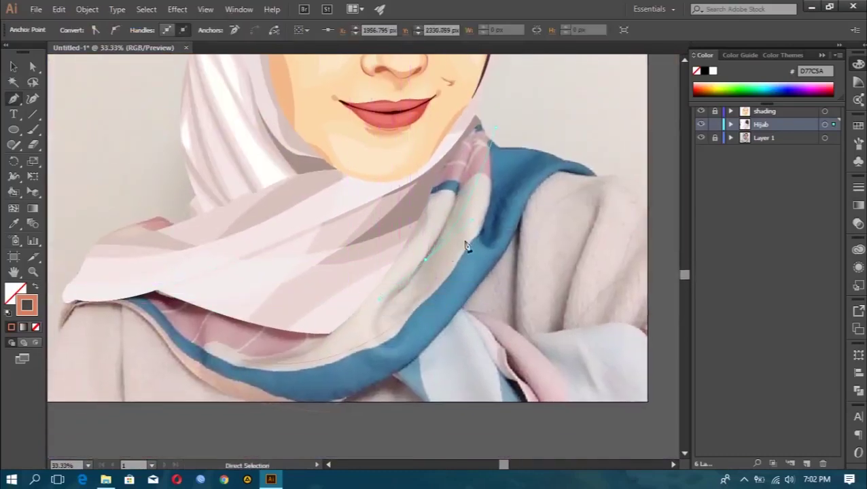
{"action": "left_click", "coordinate": [410, 305]}
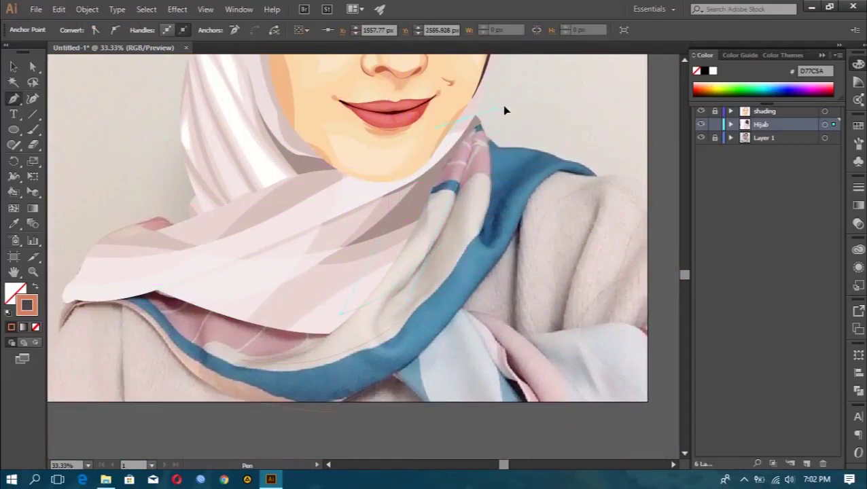
{"action": "left_click_drag", "start_coordinate": [384, 392], "coordinate": [199, 373]}
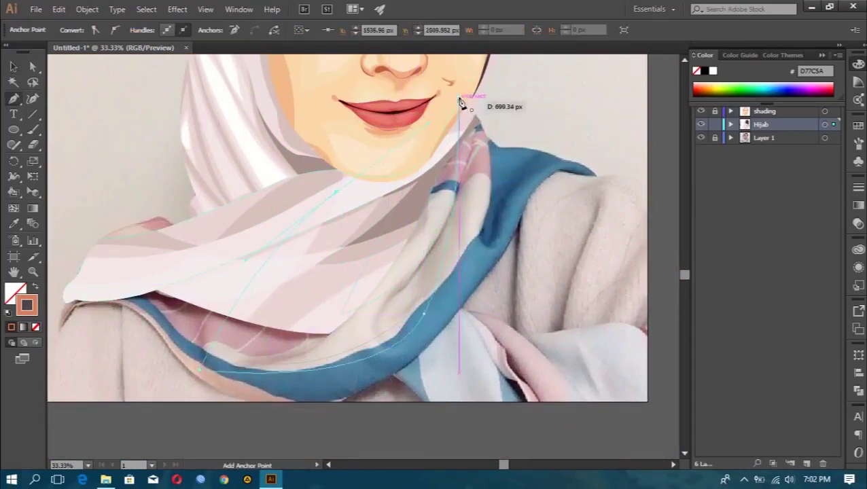
{"action": "left_click_drag", "start_coordinate": [524, 235], "coordinate": [504, 272]}
{"action": "left_click_drag", "start_coordinate": [224, 275], "coordinate": [231, 235]}
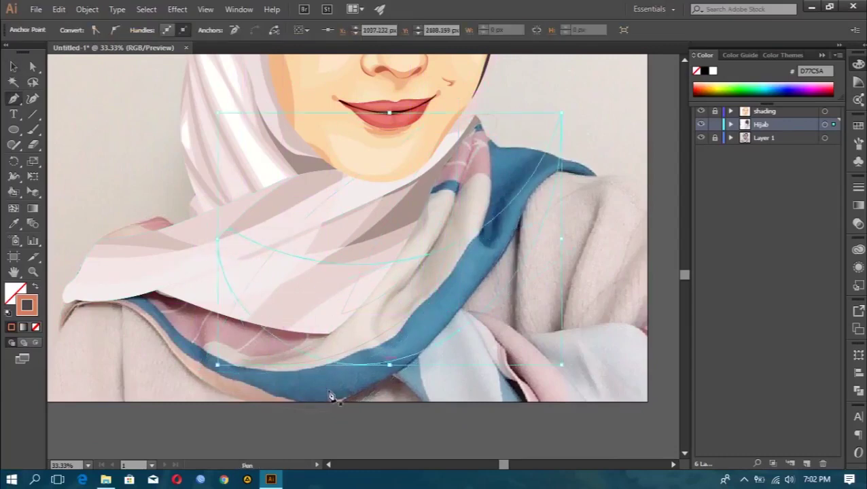
{"action": "left_click", "coordinate": [407, 304]}
{"action": "key", "text": "ctrl+minus"}
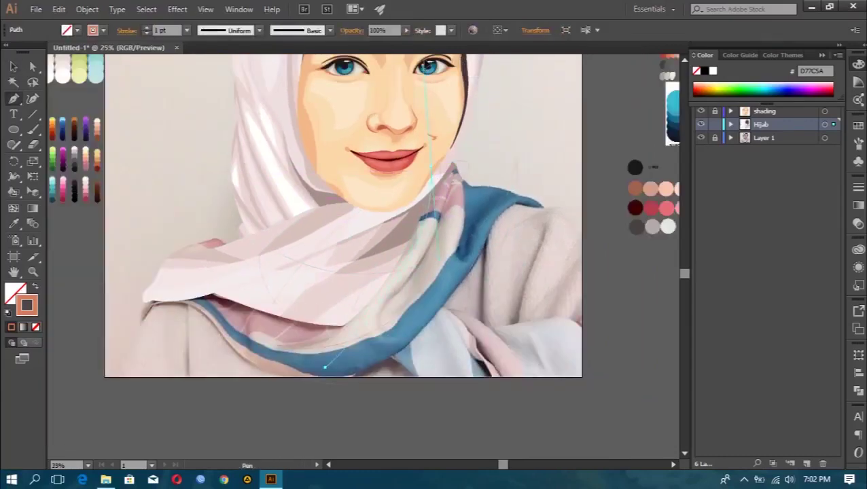
{"action": "scroll", "coordinate": [325, 367], "scroll_direction": "up", "scroll_amount": 3}
Step: Start a path at the scarf's lower edge, then Shape-Build the fold regions into one shape
{"action": "left_click", "coordinate": [231, 400]}
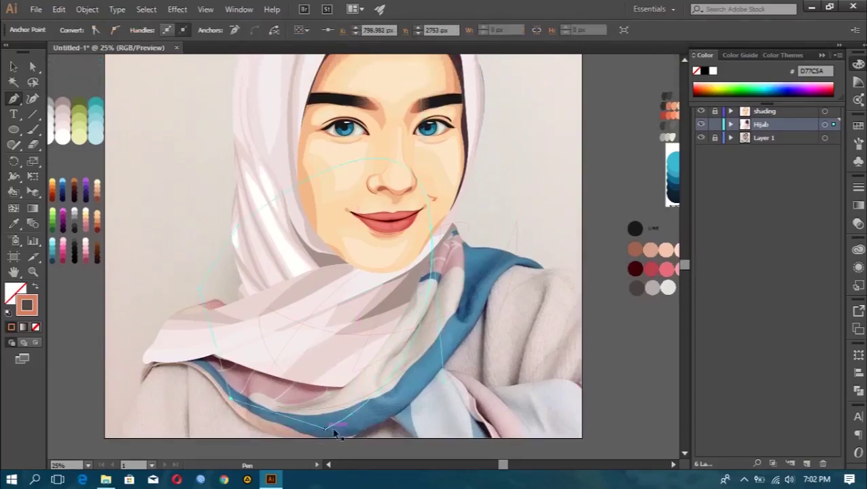
{"action": "scroll", "coordinate": [350, 399], "scroll_direction": "up", "scroll_amount": 2}
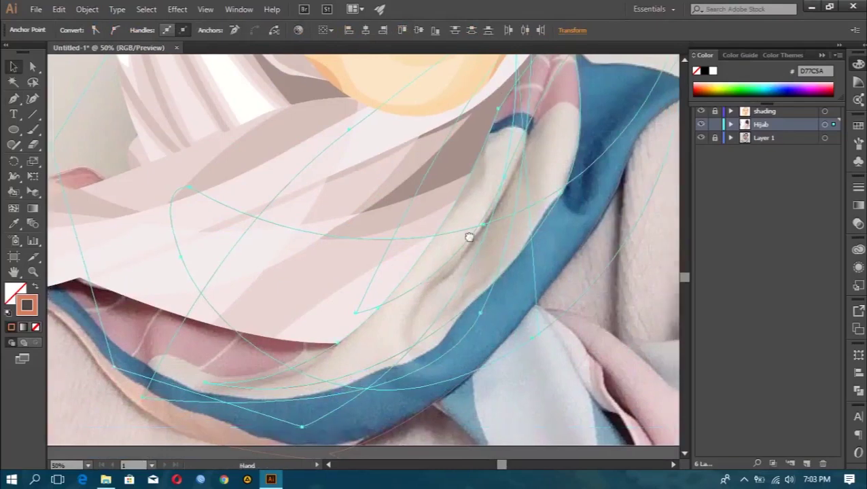
{"action": "scroll", "coordinate": [475, 224], "scroll_direction": "right", "scroll_amount": 5}
{"action": "key", "text": "shift+m"}
{"action": "scroll", "coordinate": [500, 139], "scroll_direction": "up", "scroll_amount": 2}
{"action": "mouse_move", "coordinate": [476, 126]}
{"action": "left_mouse_down"}
{"action": "mouse_move", "coordinate": [394, 397]}
{"action": "mouse_move", "coordinate": [284, 427]}
{"action": "mouse_move", "coordinate": [216, 422]}
{"action": "left_mouse_up"}
{"action": "mouse_move", "coordinate": [99, 336]}
{"action": "left_mouse_down"}
{"action": "mouse_move", "coordinate": [212, 310]}
{"action": "mouse_move", "coordinate": [310, 246]}
{"action": "mouse_move", "coordinate": [378, 63]}
{"action": "mouse_move", "coordinate": [423, 127]}
{"action": "mouse_move", "coordinate": [422, 141]}
{"action": "left_mouse_up"}
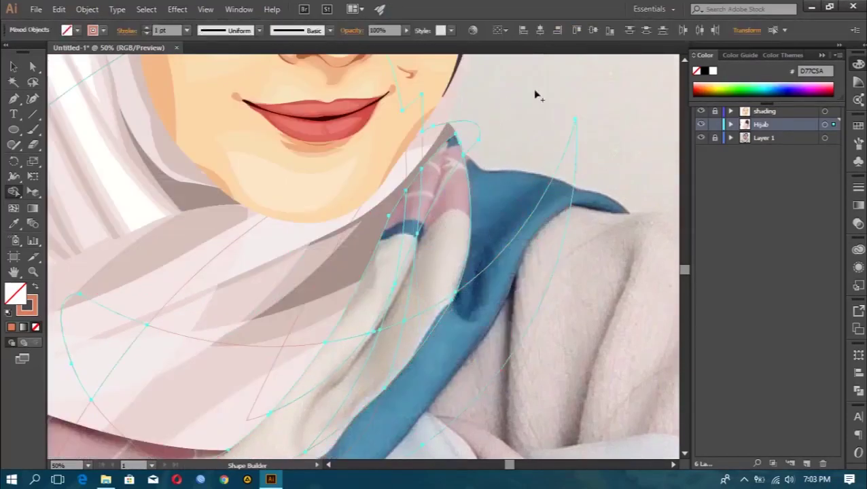
Step: Select the fold outlines and the curve along the lower scarf
{"action": "left_click", "coordinate": [478, 129]}
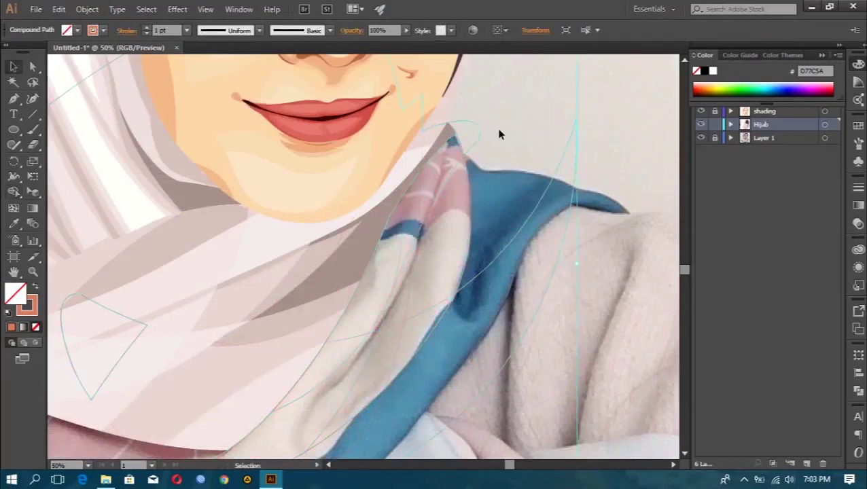
{"action": "left_click", "coordinate": [500, 134]}
{"action": "scroll", "coordinate": [400, 201], "scroll_direction": "down", "scroll_amount": 1}
{"action": "scroll", "coordinate": [303, 388], "scroll_direction": "down", "scroll_amount": 3}
{"action": "left_click", "coordinate": [129, 306]}
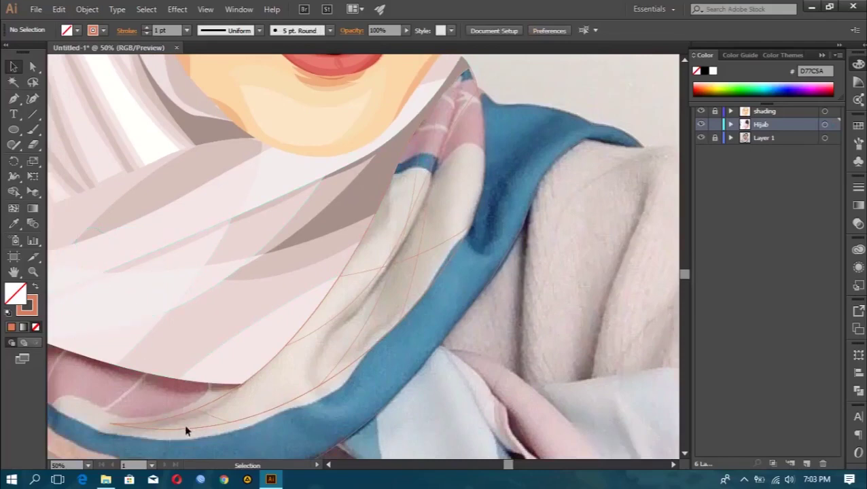
{"action": "left_click", "coordinate": [213, 423]}
{"action": "left_click", "coordinate": [348, 305], "text": "shift"}
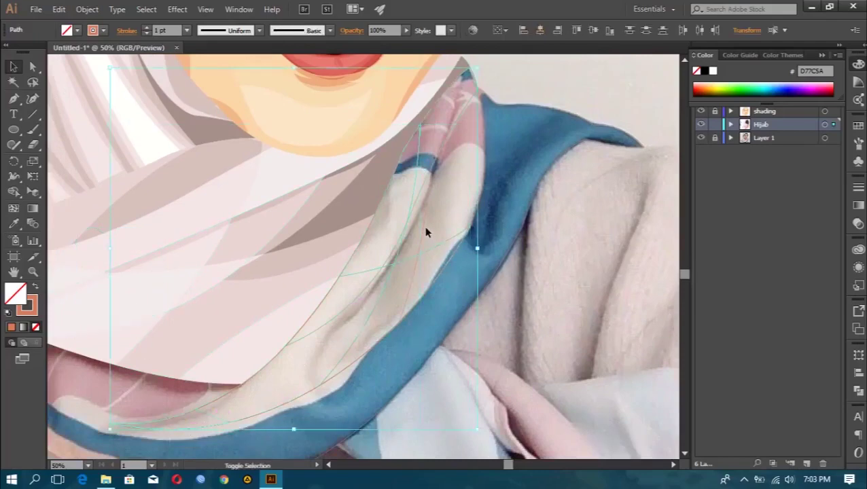
Step: Live Paint the narrow neck fold greyish pink and the next fold a sampled pink
{"action": "key", "text": "k"}
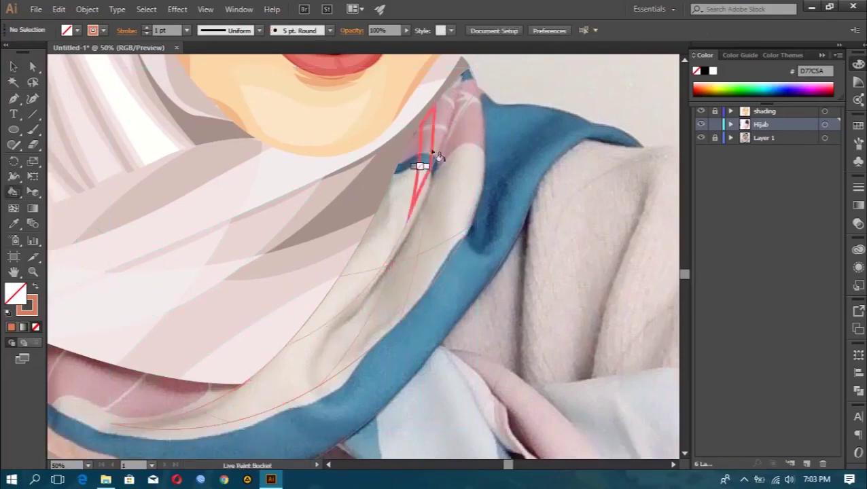
{"action": "scroll", "coordinate": [421, 156], "scroll_direction": "up", "scroll_amount": 2}
{"action": "scroll", "coordinate": [401, 155], "scroll_direction": "up", "scroll_amount": 1}
{"action": "left_click", "coordinate": [404, 203], "text": "alt"}
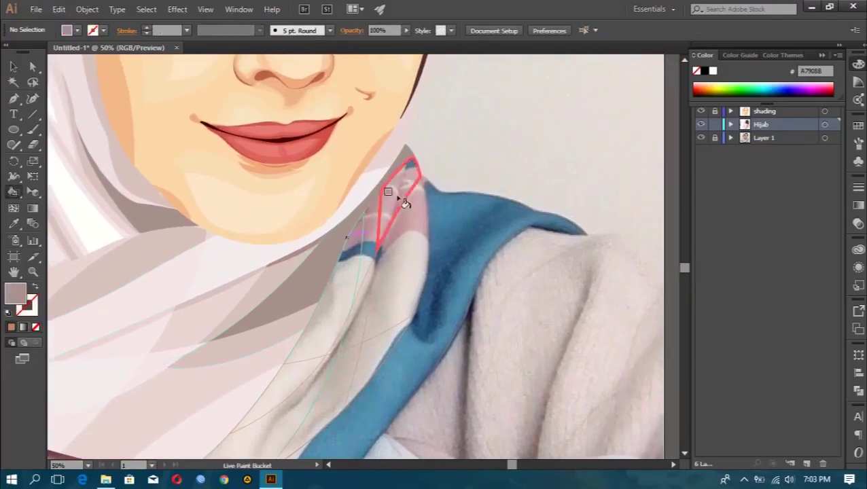
{"action": "scroll", "coordinate": [271, 229], "scroll_direction": "down", "scroll_amount": 1}
{"action": "left_click", "coordinate": [383, 228], "text": "alt"}
Step: Move the colour swatch circles next to the face
{"action": "key", "text": "ctrl+minus"}
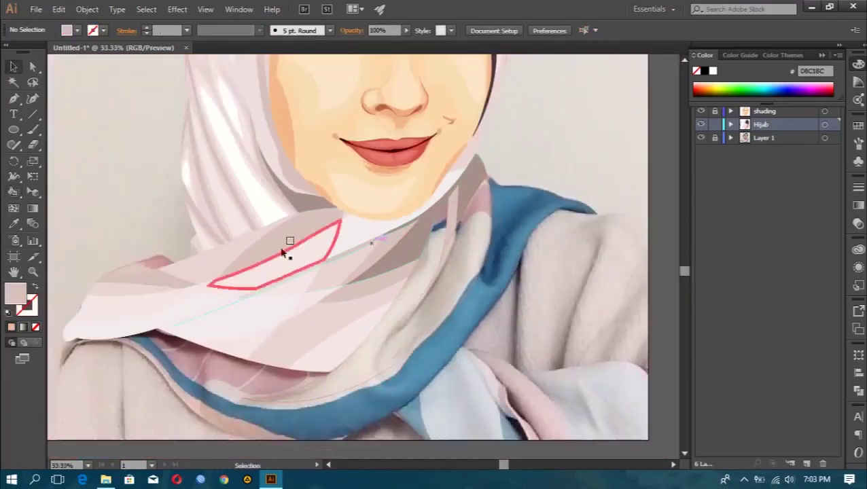
{"action": "left_click_drag", "start_coordinate": [283, 252], "coordinate": [535, 271]}
{"action": "key", "text": "v"}
{"action": "mouse_move", "coordinate": [136, 101]}
{"action": "left_mouse_down"}
{"action": "mouse_move", "coordinate": [531, 219]}
{"action": "mouse_move", "coordinate": [568, 221]}
{"action": "left_mouse_up"}
{"action": "scroll", "coordinate": [551, 244], "scroll_direction": "up", "scroll_amount": 1}
Step: Fill the scarf fold region with a lighter pink
{"action": "key", "text": "k"}
{"action": "scroll", "coordinate": [430, 208], "scroll_direction": "down", "scroll_amount": 1}
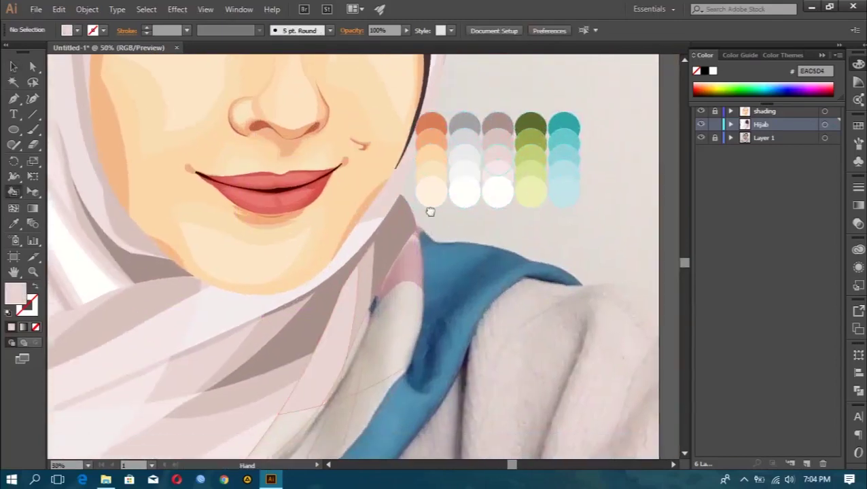
{"action": "scroll", "coordinate": [476, 149], "scroll_direction": "down", "scroll_amount": 2}
{"action": "scroll", "coordinate": [331, 326], "scroll_direction": "down", "scroll_amount": 1}
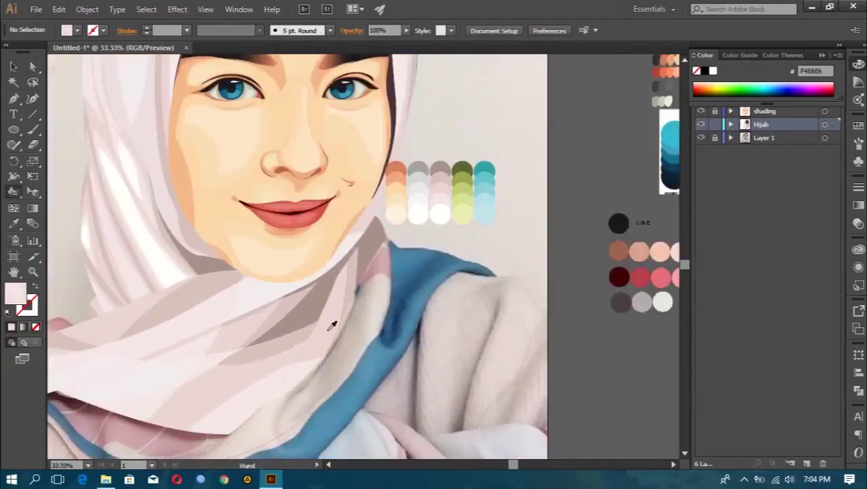
{"action": "scroll", "coordinate": [303, 310], "scroll_direction": "up", "scroll_amount": 1}
{"action": "scroll", "coordinate": [335, 360], "scroll_direction": "down", "scroll_amount": 1}
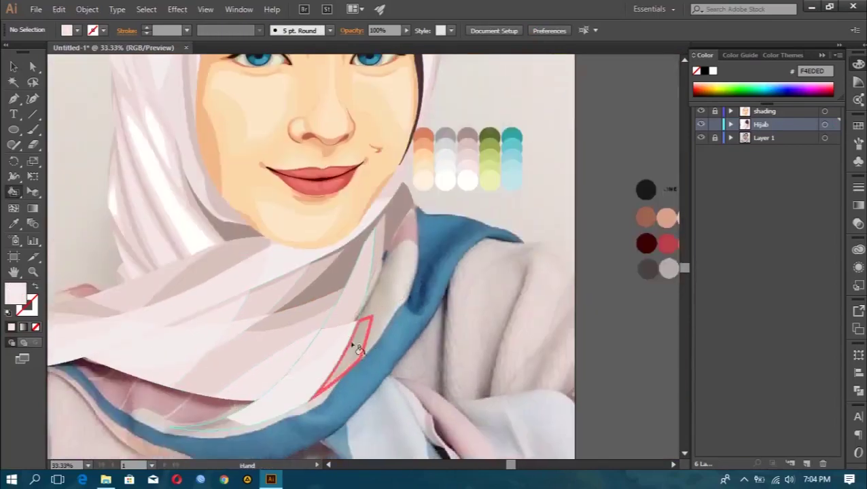
{"action": "scroll", "coordinate": [328, 337], "scroll_direction": "up", "scroll_amount": 1}
{"action": "scroll", "coordinate": [257, 381], "scroll_direction": "up", "scroll_amount": 1}
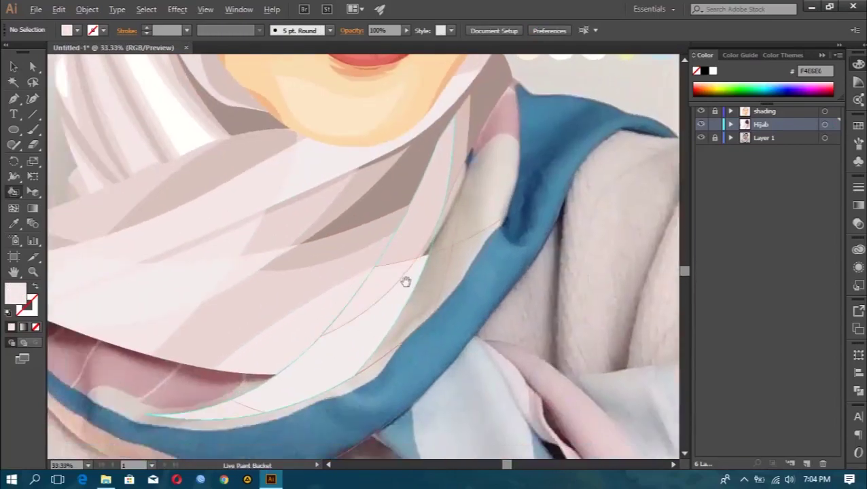
{"action": "scroll", "coordinate": [354, 360], "scroll_direction": "down", "scroll_amount": 3}
{"action": "scroll", "coordinate": [420, 284], "scroll_direction": "up", "scroll_amount": 1}
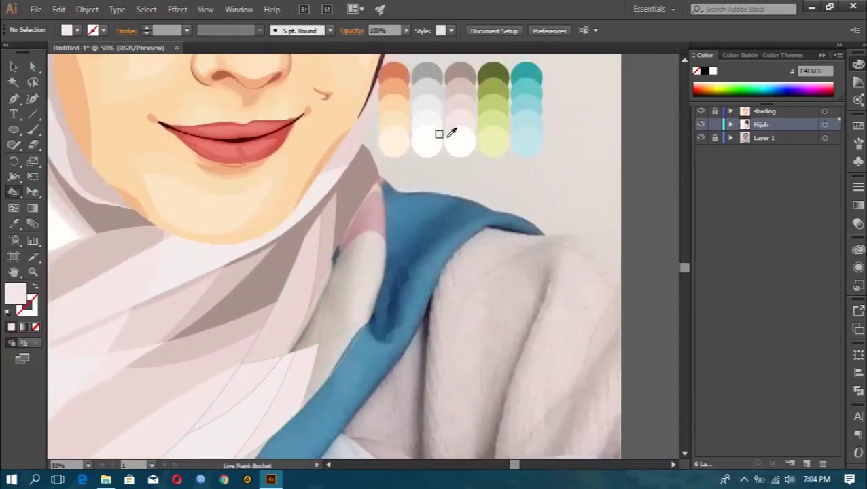
{"action": "left_click", "coordinate": [364, 314]}
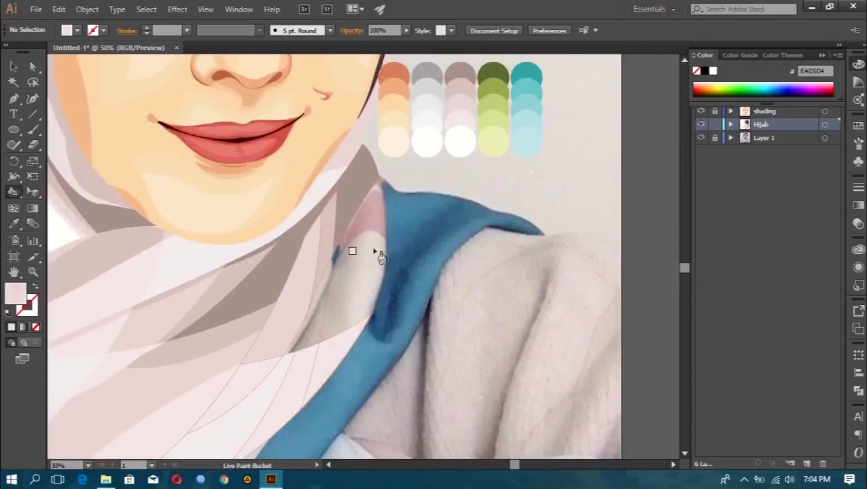
Step: Sample light and pale pinks from the swatch circles for the hijab shading
{"action": "left_click", "coordinate": [387, 250]}
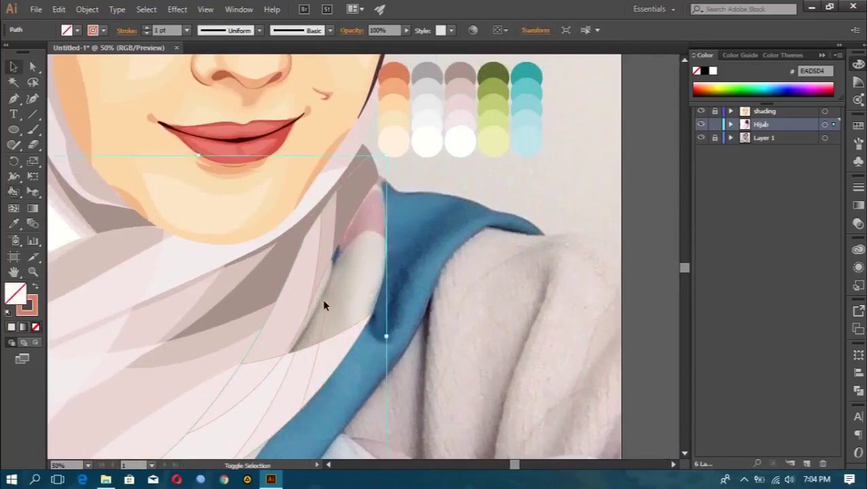
{"action": "key", "text": "k"}
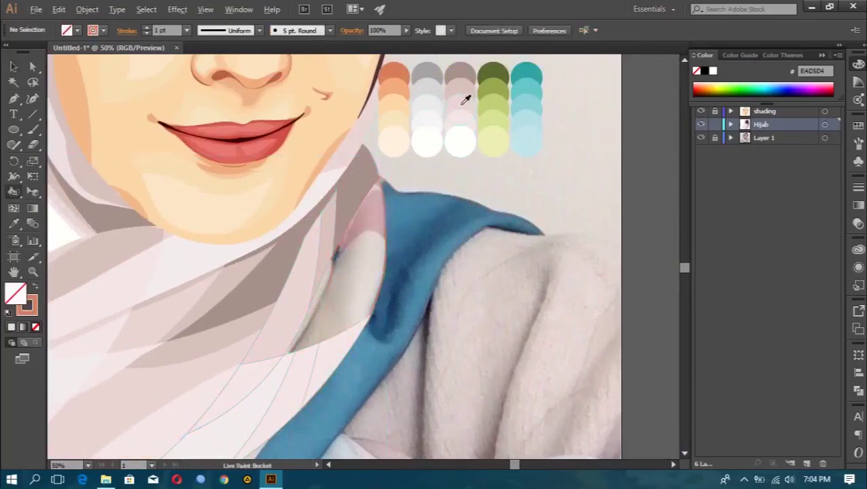
{"action": "left_click", "coordinate": [379, 264], "text": "alt"}
{"action": "left_click_drag", "start_coordinate": [407, 265], "coordinate": [438, 218]}
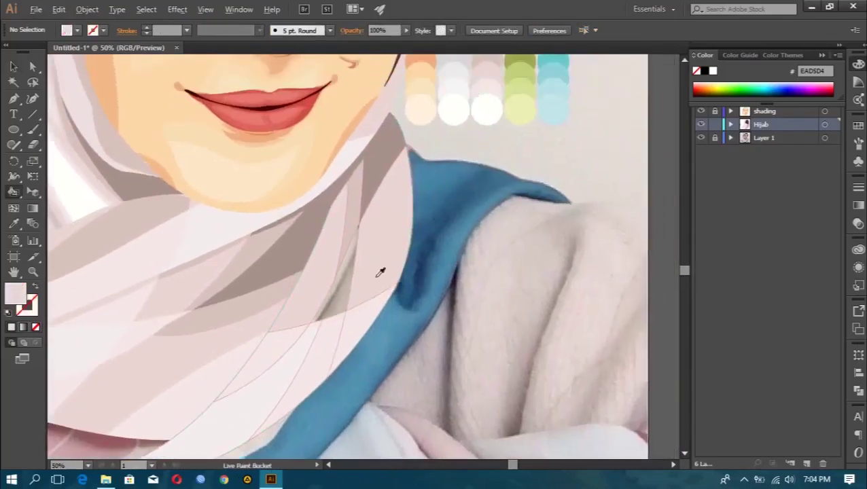
{"action": "scroll", "coordinate": [448, 183], "scroll_direction": "up", "scroll_amount": 2}
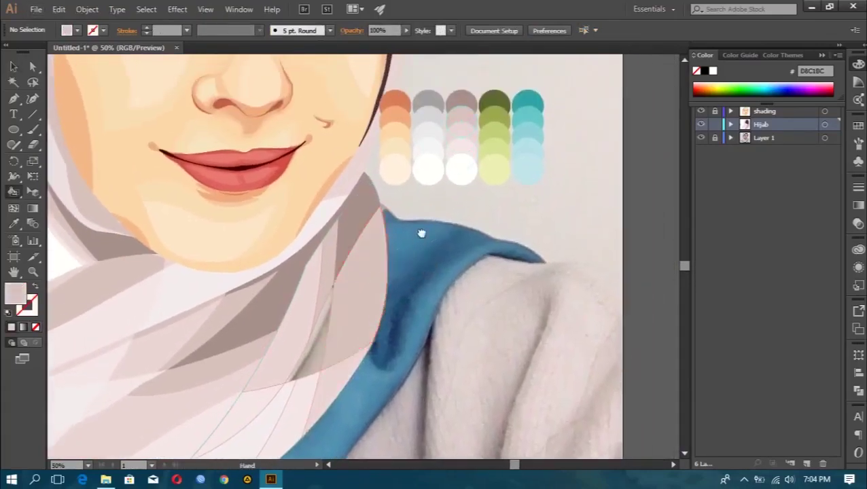
{"action": "scroll", "coordinate": [441, 184], "scroll_direction": "down", "scroll_amount": 1}
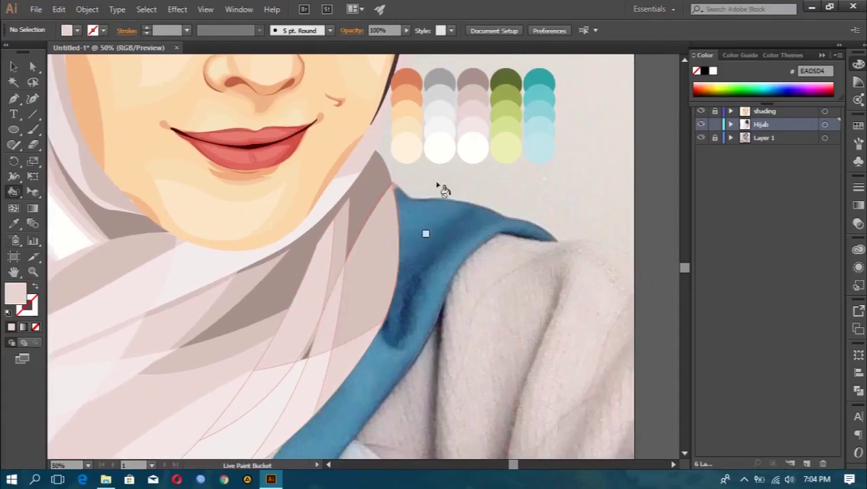
Step: Select the hijab's Live Paint group
{"action": "key", "text": "v"}
{"action": "left_click", "coordinate": [461, 261]}
{"action": "scroll", "coordinate": [461, 261], "scroll_direction": "down", "scroll_amount": 2, "text": "alt"}
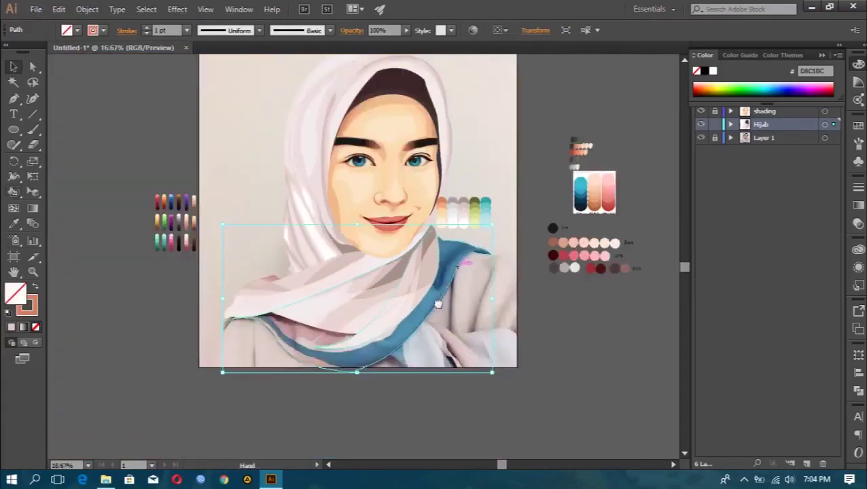
{"action": "left_click", "coordinate": [418, 406]}
{"action": "scroll", "coordinate": [408, 353], "scroll_direction": "up", "scroll_amount": 2}
Step: Deselect the hijab artwork and expand the full Layers list
{"action": "left_click", "coordinate": [364, 319]}
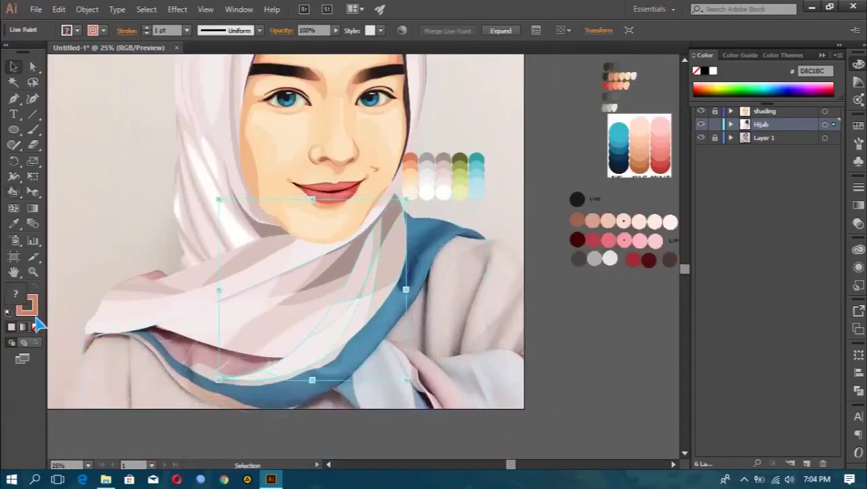
{"action": "left_click", "coordinate": [463, 425]}
{"action": "scroll", "coordinate": [437, 357], "scroll_direction": "down", "scroll_amount": 2, "text": "alt"}
{"action": "scroll", "coordinate": [437, 357], "scroll_direction": "up", "scroll_amount": 2, "text": "alt"}
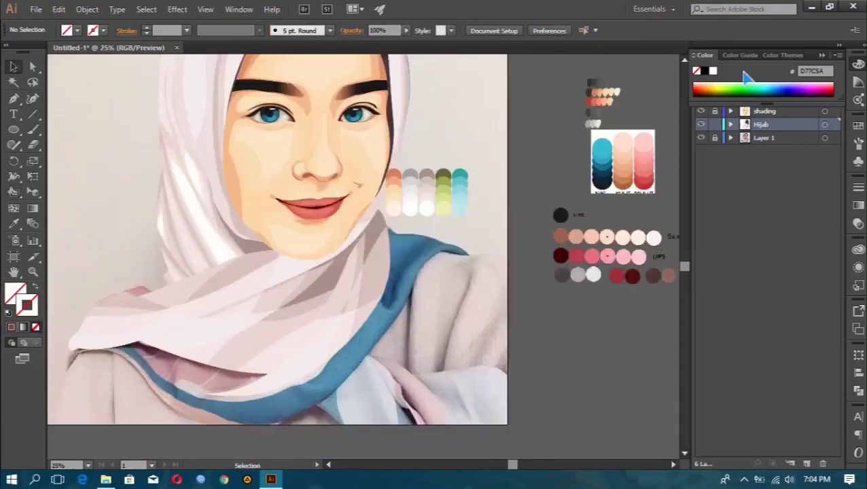
{"action": "left_click", "coordinate": [721, 132]}
{"action": "scroll", "coordinate": [435, 285], "scroll_direction": "down", "scroll_amount": 2, "text": "alt"}
{"action": "scroll", "coordinate": [410, 341], "scroll_direction": "down", "scroll_amount": 1, "text": "alt"}
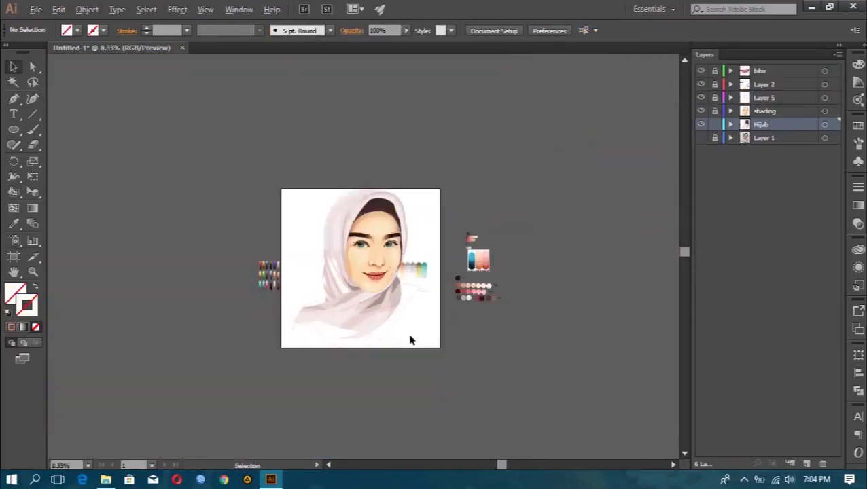
{"action": "scroll", "coordinate": [412, 335], "scroll_direction": "up", "scroll_amount": 1, "text": "alt"}
{"action": "scroll", "coordinate": [400, 307], "scroll_direction": "up", "scroll_amount": 2, "text": "alt"}
{"action": "scroll", "coordinate": [400, 308], "scroll_direction": "up", "scroll_amount": 2, "text": "alt"}
Step: Pick up the pale pink hijab colour and shift toward the lower hijab
{"action": "key", "text": "k"}
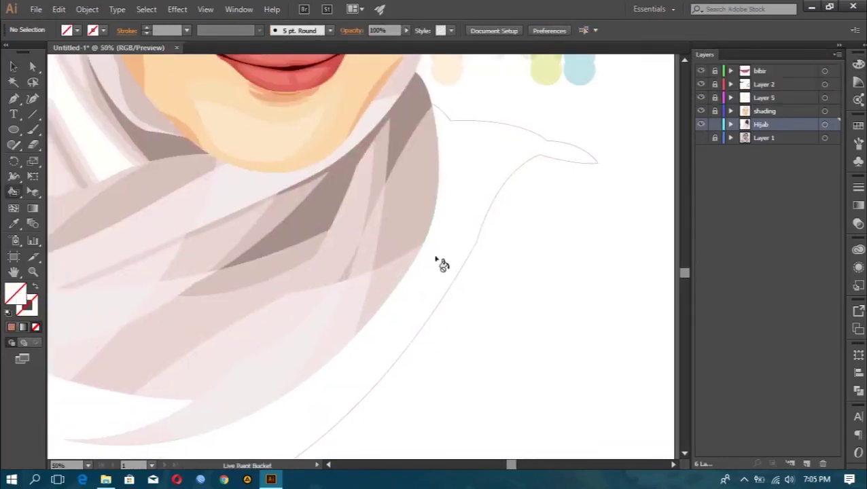
{"action": "scroll", "coordinate": [442, 263], "scroll_direction": "up", "scroll_amount": 2, "text": "alt"}
{"action": "left_click", "coordinate": [403, 243], "text": "alt"}
{"action": "scroll", "coordinate": [456, 206], "scroll_direction": "down", "scroll_amount": 3, "text": "alt"}
{"action": "scroll", "coordinate": [426, 239], "scroll_direction": "down", "scroll_amount": 1, "text": "alt"}
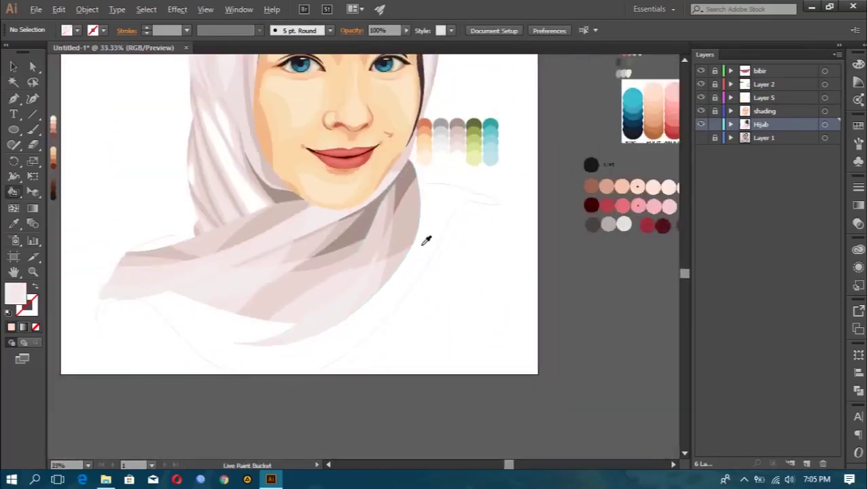
{"action": "scroll", "coordinate": [368, 286], "scroll_direction": "up", "scroll_amount": 1, "text": "alt"}
{"action": "scroll", "coordinate": [408, 284], "scroll_direction": "down", "scroll_amount": 1, "text": "alt"}
{"action": "scroll", "coordinate": [391, 326], "scroll_direction": "down", "scroll_amount": 1}
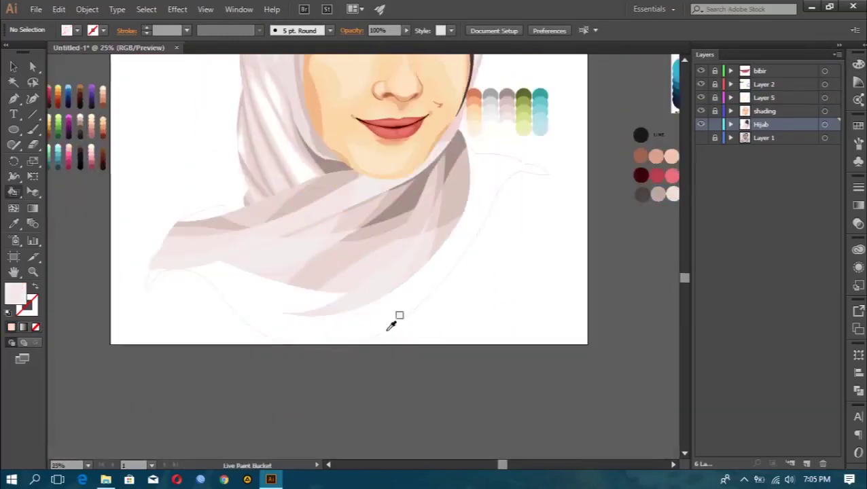
{"action": "left_click_drag", "start_coordinate": [460, 288], "coordinate": [437, 281]}
Step: Turn the reference photo layer back on and zoom to the portrait's bottom
{"action": "key", "text": "v"}
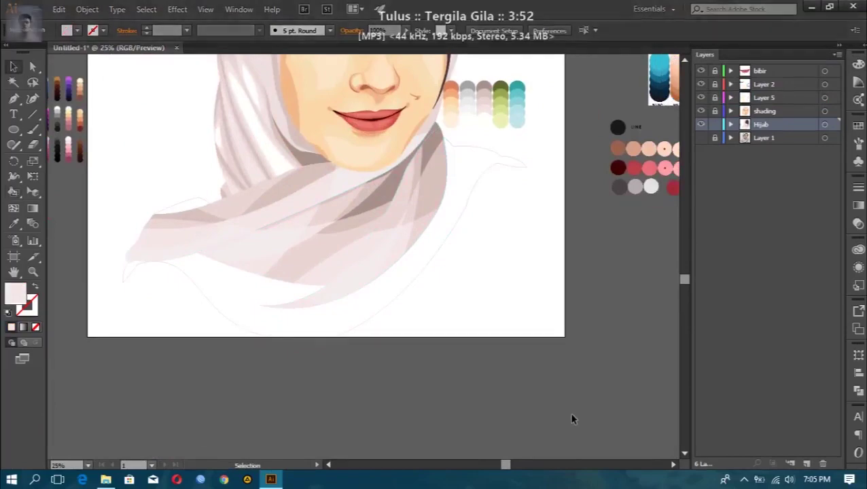
{"action": "scroll", "coordinate": [477, 187], "scroll_direction": "up", "scroll_amount": 1, "text": "alt"}
{"action": "scroll", "coordinate": [464, 145], "scroll_direction": "up", "scroll_amount": 1}
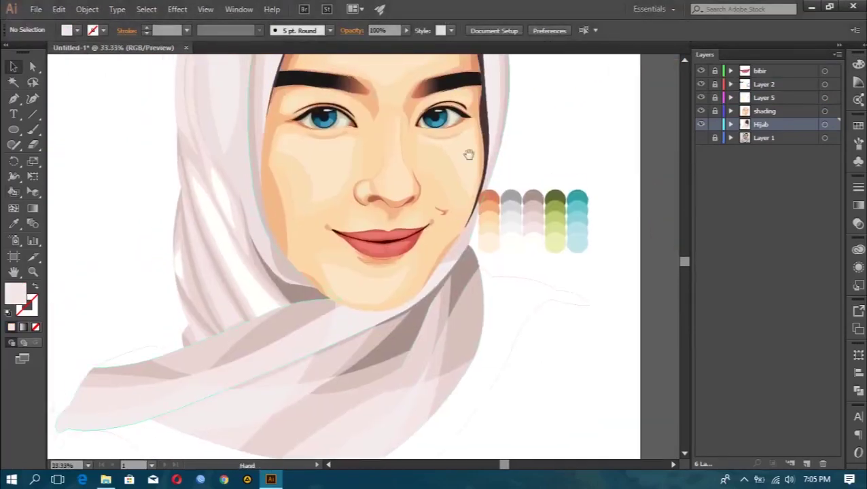
{"action": "scroll", "coordinate": [484, 193], "scroll_direction": "down", "scroll_amount": 1, "text": "alt"}
{"action": "scroll", "coordinate": [494, 271], "scroll_direction": "down", "scroll_amount": 2, "text": "alt"}
{"action": "scroll", "coordinate": [481, 292], "scroll_direction": "up", "scroll_amount": 1, "text": "alt"}
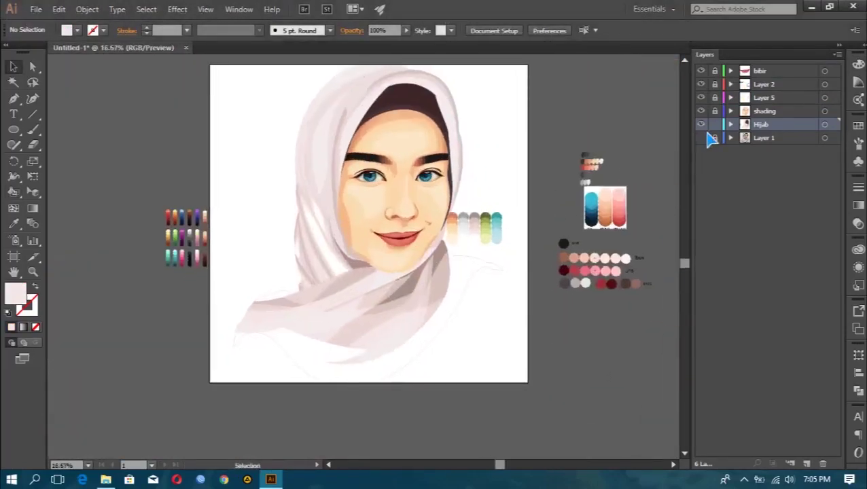
{"action": "left_click", "coordinate": [701, 137]}
{"action": "scroll", "coordinate": [422, 286], "scroll_direction": "up", "scroll_amount": 2, "text": "alt"}
{"action": "scroll", "coordinate": [343, 362], "scroll_direction": "down", "scroll_amount": 2}
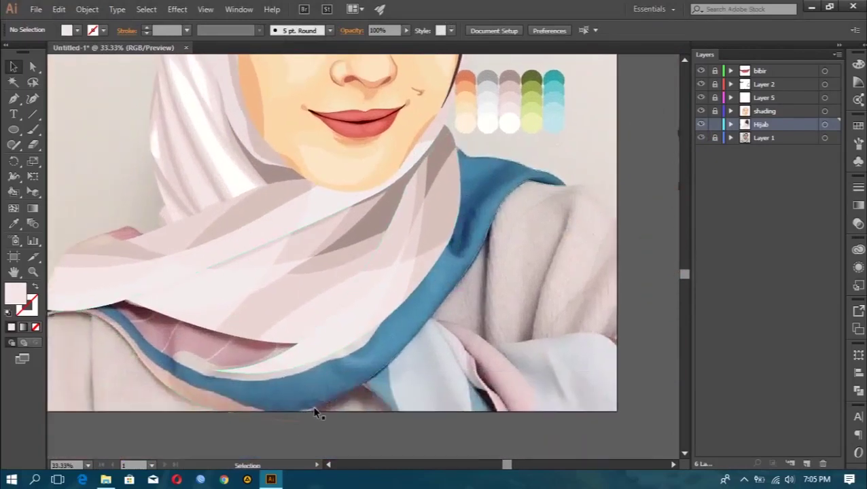
{"action": "left_click", "coordinate": [316, 412]}
{"action": "scroll", "coordinate": [386, 360], "scroll_direction": "down", "scroll_amount": 1}
{"action": "scroll", "coordinate": [339, 340], "scroll_direction": "up", "scroll_amount": 1, "text": "alt"}
Step: Pen-trace the clothing outline along the bottom and right edges
{"action": "key", "text": "p"}
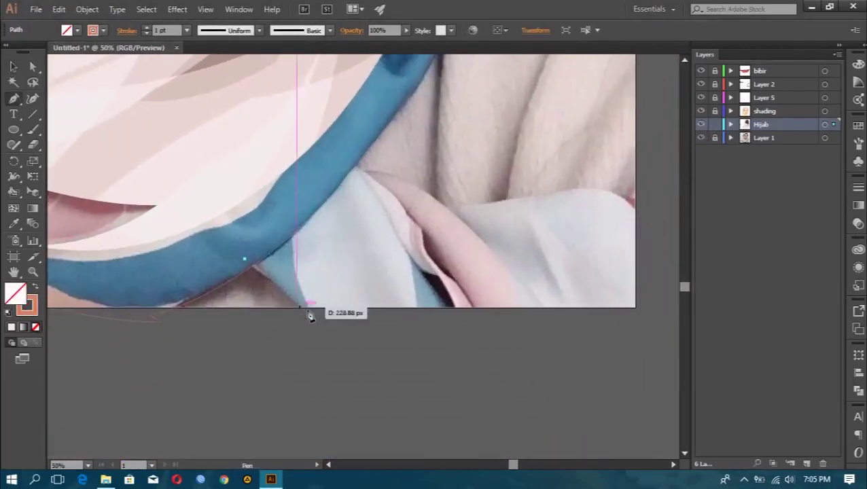
{"action": "left_click_drag", "start_coordinate": [296, 308], "coordinate": [314, 334]}
{"action": "left_click", "coordinate": [636, 308]}
{"action": "left_click", "coordinate": [639, 204]}
{"action": "scroll", "coordinate": [575, 198], "scroll_direction": "up", "scroll_amount": 1, "text": "alt"}
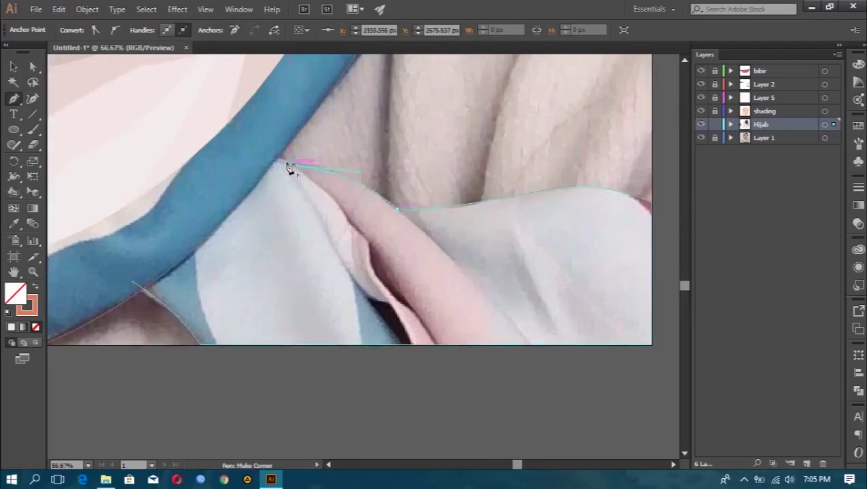
{"action": "left_click", "coordinate": [132, 285]}
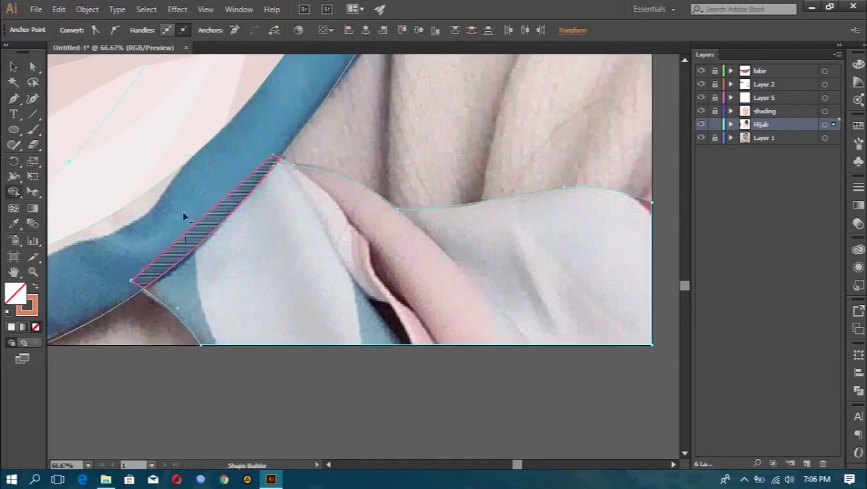
Step: Curve and close the clothing shape, then remove its part outside the artboard
{"action": "left_click", "coordinate": [398, 210]}
{"action": "left_click_drag", "start_coordinate": [579, 385], "coordinate": [467, 368]}
{"action": "left_click", "coordinate": [595, 377]}
{"action": "left_click_drag", "start_coordinate": [590, 170], "coordinate": [539, 146]}
{"action": "left_click", "coordinate": [275, 164]}
{"action": "key", "text": "v"}
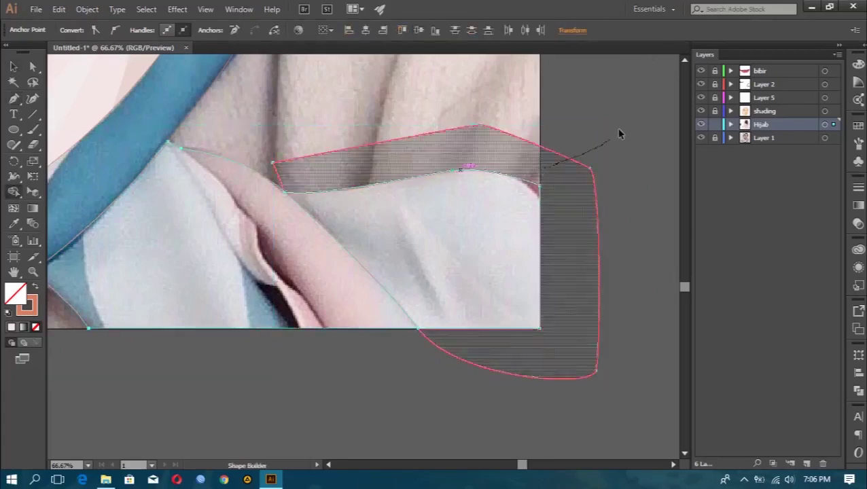
{"action": "left_click", "coordinate": [614, 133]}
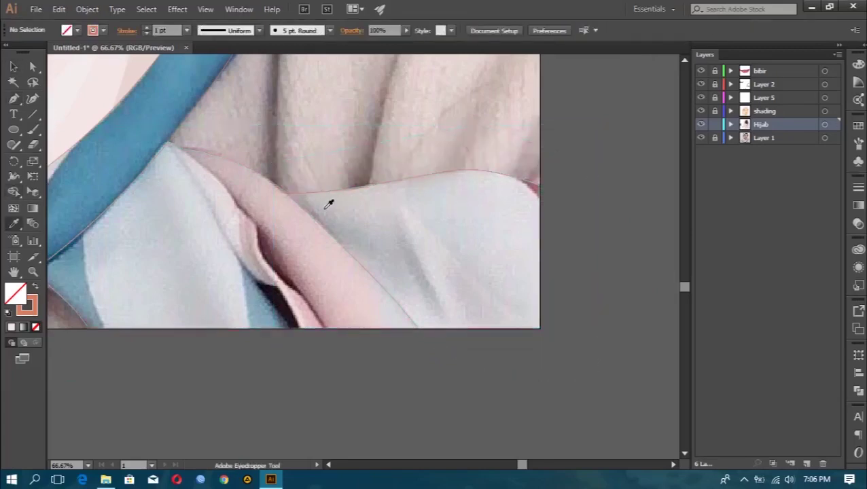
Step: Draw curved fold lines across the clothing extending past the artboard
{"action": "left_click", "coordinate": [551, 366]}
{"action": "left_click", "coordinate": [591, 258]}
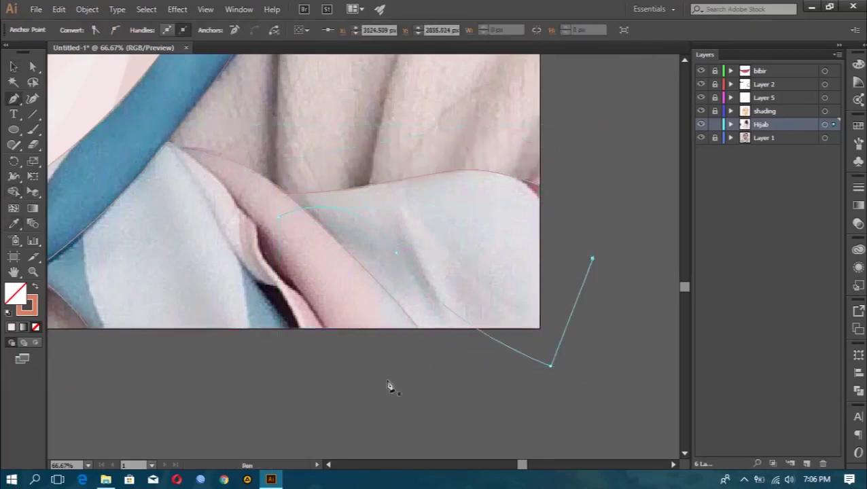
{"action": "left_click", "coordinate": [645, 212]}
{"action": "left_click", "coordinate": [538, 156]}
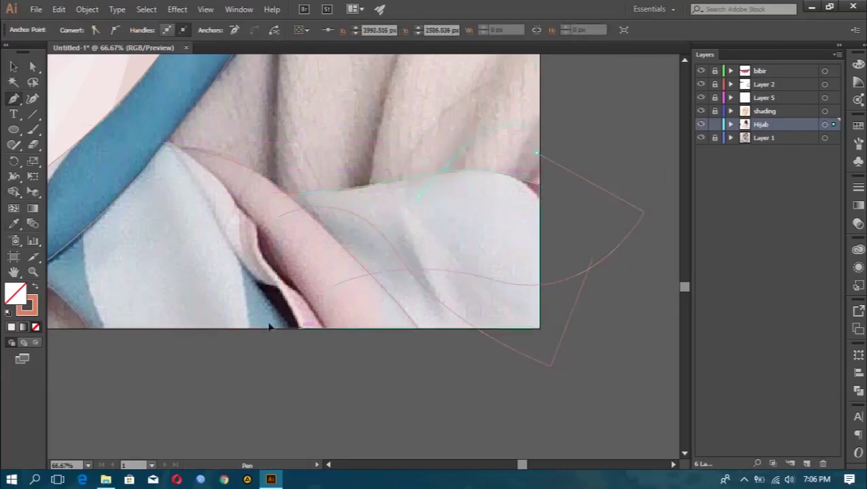
{"action": "left_click_drag", "start_coordinate": [364, 255], "coordinate": [246, 171]}
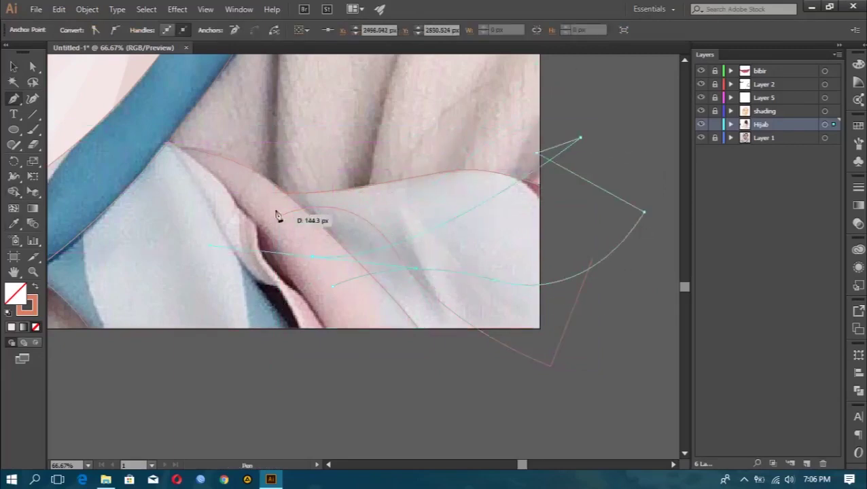
{"action": "key", "text": "v"}
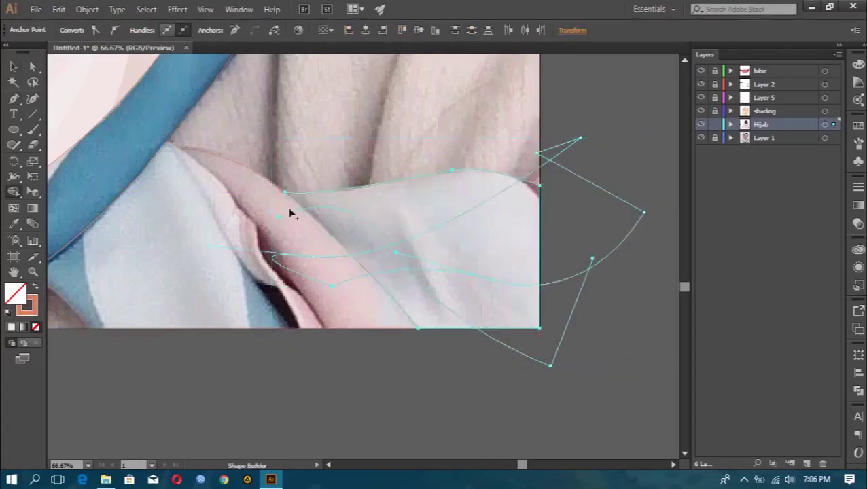
Step: Delete the fold pieces beyond the artboard and select the outline with its folds
{"action": "left_click", "coordinate": [544, 323]}
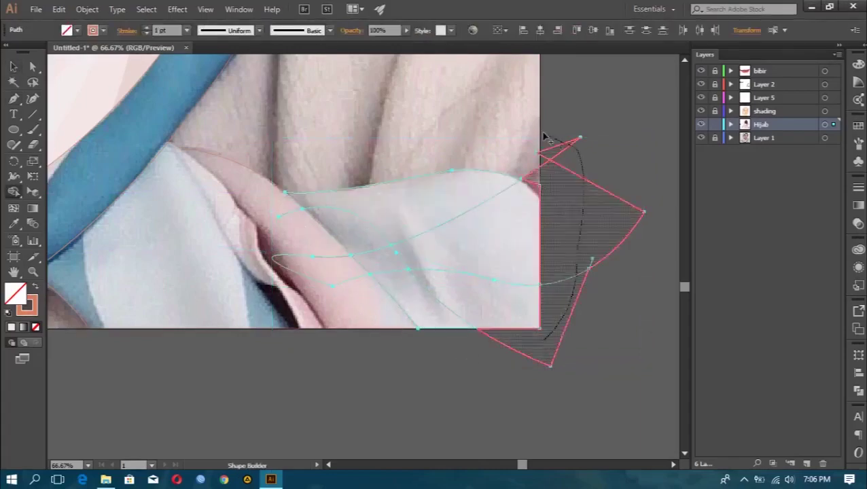
{"action": "left_click", "coordinate": [610, 195]}
{"action": "key", "text": "Delete"}
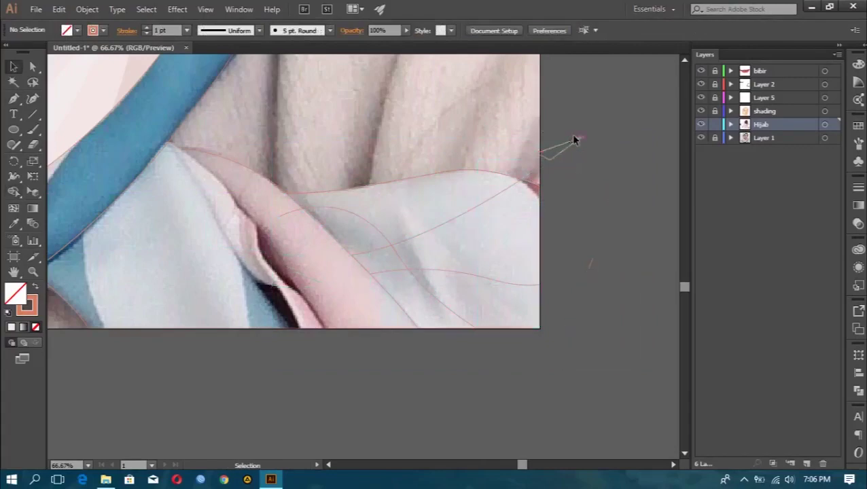
{"action": "left_click", "coordinate": [457, 174]}
Step: Make the clothing paths a Live Paint group and move the swatches beside it
{"action": "key", "text": "k"}
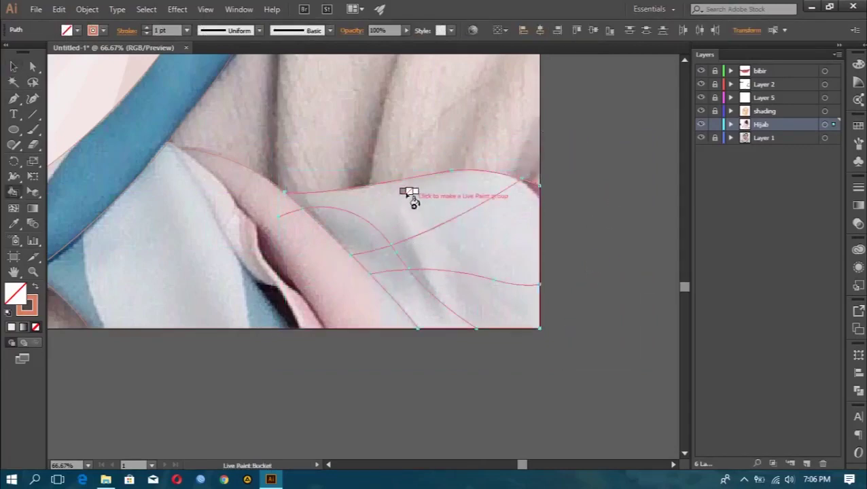
{"action": "left_click", "coordinate": [397, 201]}
{"action": "mouse_move", "coordinate": [337, 212]}
{"action": "left_mouse_down"}
{"action": "mouse_move", "coordinate": [311, 227]}
{"action": "mouse_move", "coordinate": [364, 277]}
{"action": "left_mouse_up"}
{"action": "key", "text": "ctrl+minus"}
{"action": "key", "text": "ctrl+minus"}
{"action": "left_click_drag", "start_coordinate": [354, 132], "coordinate": [486, 341]}
{"action": "key", "text": "ctrl+plus"}
{"action": "key", "text": "k"}
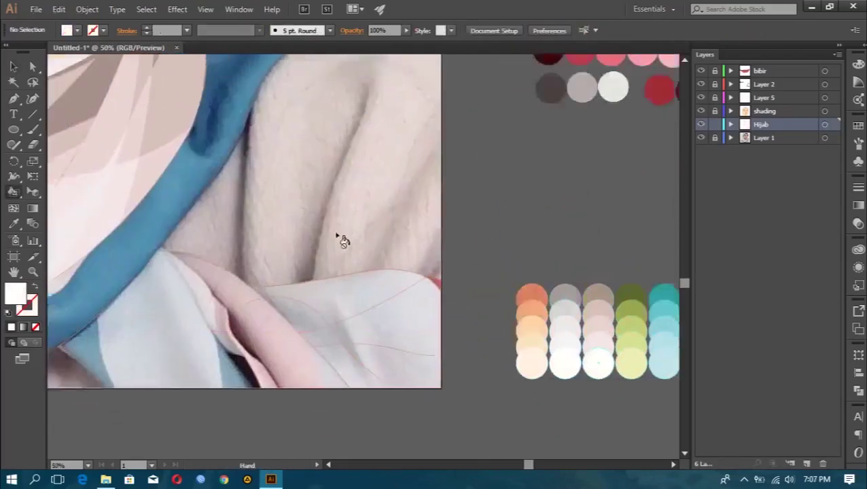
Step: Fill two clothing regions with the light pink swatch colour
{"action": "left_click_drag", "start_coordinate": [343, 241], "coordinate": [384, 268]}
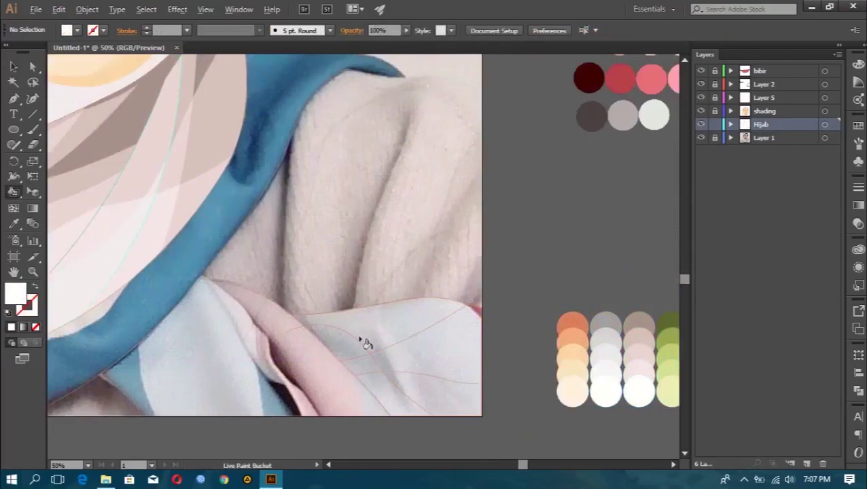
{"action": "left_click", "coordinate": [644, 363], "text": "alt"}
{"action": "left_click", "coordinate": [436, 330]}
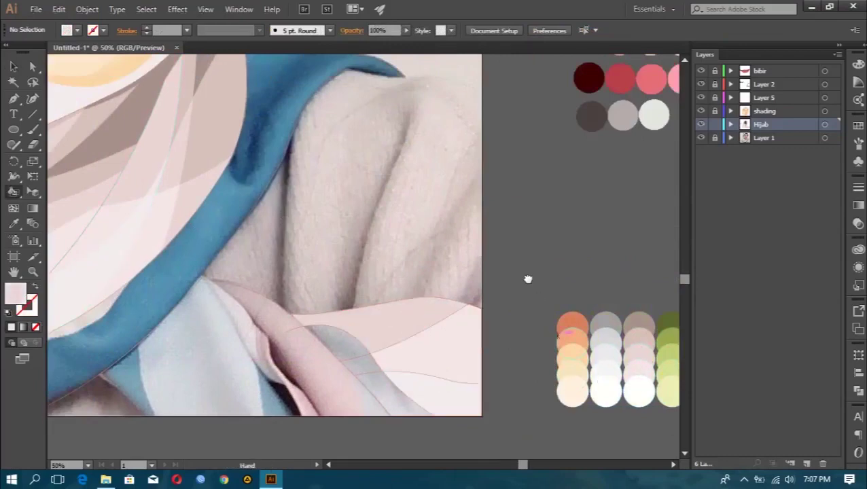
{"action": "scroll", "coordinate": [577, 299], "scroll_direction": "down", "scroll_amount": 1}
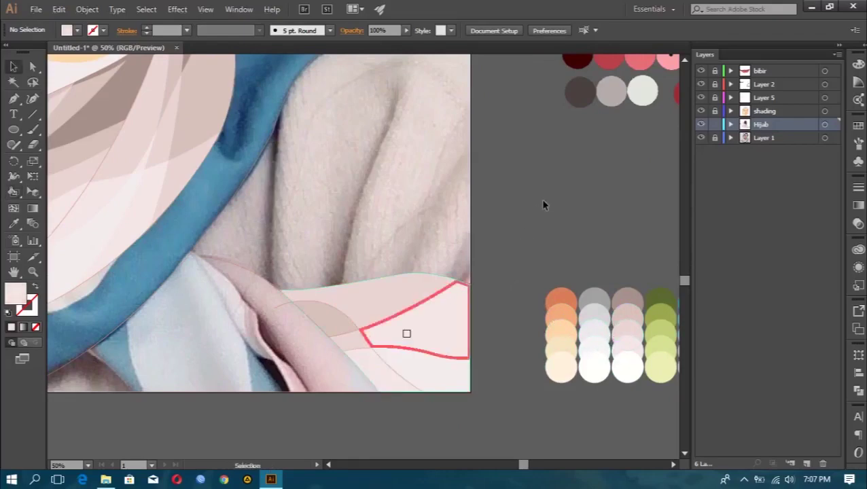
{"action": "key", "text": "ctrl+minus"}
{"action": "scroll", "coordinate": [501, 214], "scroll_direction": "up", "scroll_amount": 3}
{"action": "scroll", "coordinate": [331, 277], "scroll_direction": "down", "scroll_amount": 3}
{"action": "key", "text": "v"}
{"action": "key", "text": "ctrl+plus"}
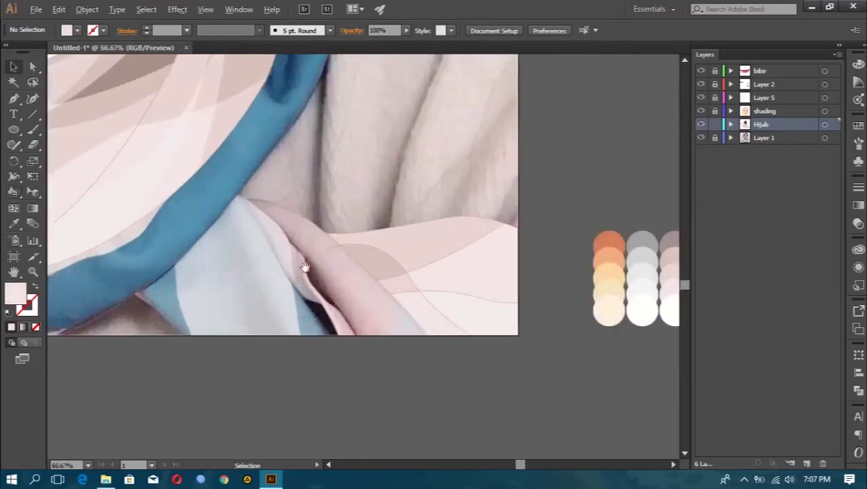
{"action": "key", "text": "ctrl+plus"}
Step: Draw a closed curved fold shape over the finger area and try Shape Builder
{"action": "key", "text": "p"}
{"action": "left_click", "coordinate": [248, 168]}
{"action": "left_click_drag", "start_coordinate": [398, 354], "coordinate": [412, 384]}
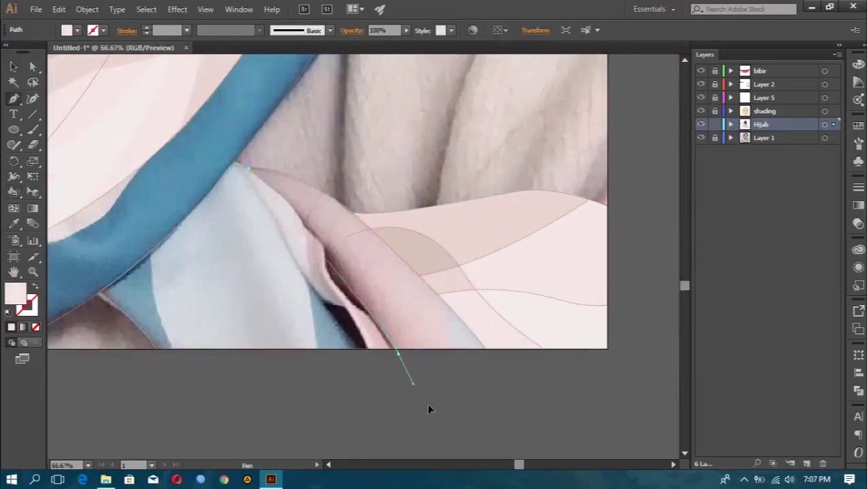
{"action": "left_click", "coordinate": [510, 380]}
{"action": "left_click", "coordinate": [428, 177]}
{"action": "left_click_drag", "start_coordinate": [227, 203], "coordinate": [227, 204]}
{"action": "key", "text": "v"}
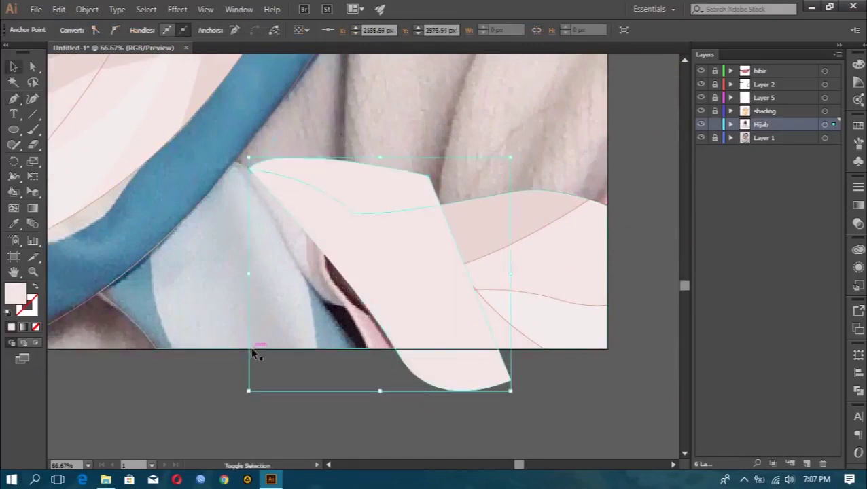
{"action": "left_click", "coordinate": [343, 349], "text": "shift"}
{"action": "key", "text": "shift+m"}
Step: Check the Live Paint fabric group, then start a curved flap with the Pen
{"action": "key", "text": "v"}
{"action": "left_click", "coordinate": [416, 153]}
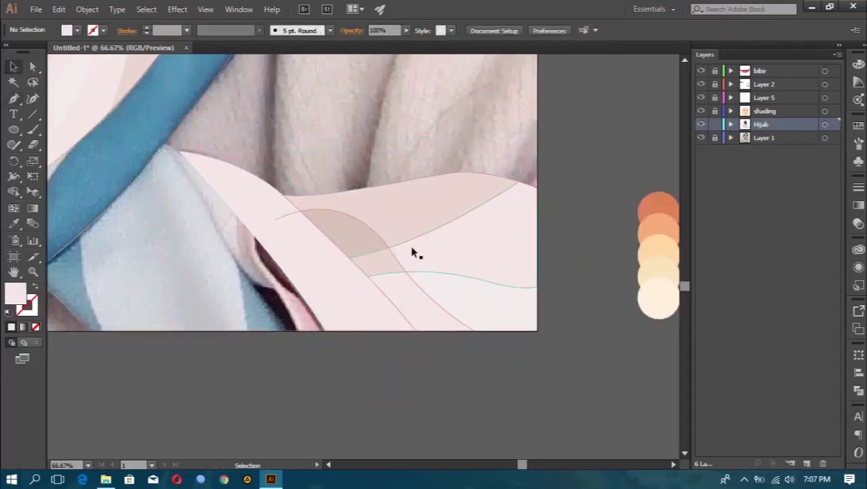
{"action": "left_click", "coordinate": [414, 252]}
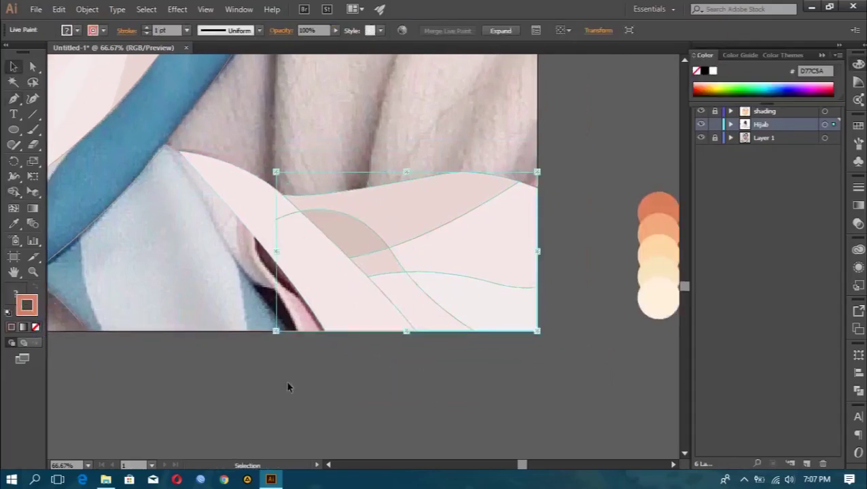
{"action": "left_click", "coordinate": [286, 384]}
{"action": "key", "text": "p"}
{"action": "left_click", "coordinate": [178, 143]}
{"action": "left_click_drag", "start_coordinate": [340, 349], "coordinate": [358, 474]}
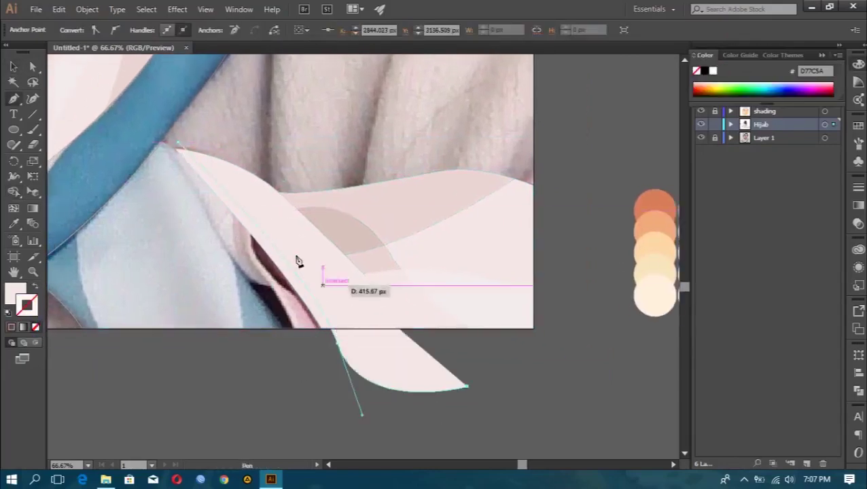
Step: Discard the first flap and redraw a curved flap beside the blue strap
{"action": "left_click", "coordinate": [219, 110]}
{"action": "left_click_drag", "start_coordinate": [160, 221], "coordinate": [106, 202]}
{"action": "key", "text": "Delete"}
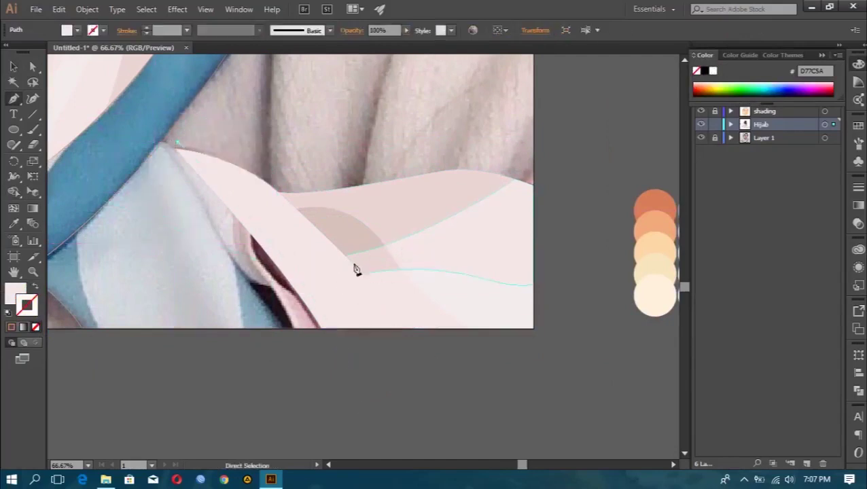
{"action": "left_click_drag", "start_coordinate": [117, 134], "coordinate": [367, 384]}
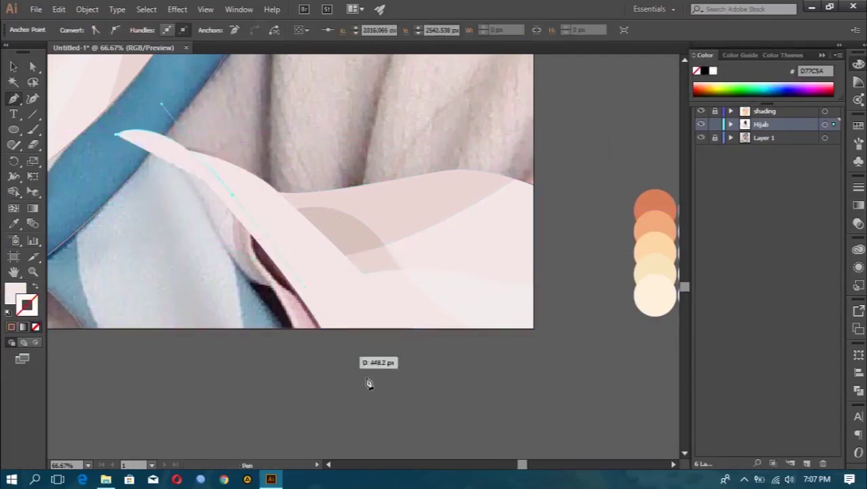
{"action": "left_click", "coordinate": [475, 217]}
{"action": "left_click_drag", "start_coordinate": [282, 257], "coordinate": [187, 217]}
{"action": "left_click_drag", "start_coordinate": [235, 131], "coordinate": [258, 132]}
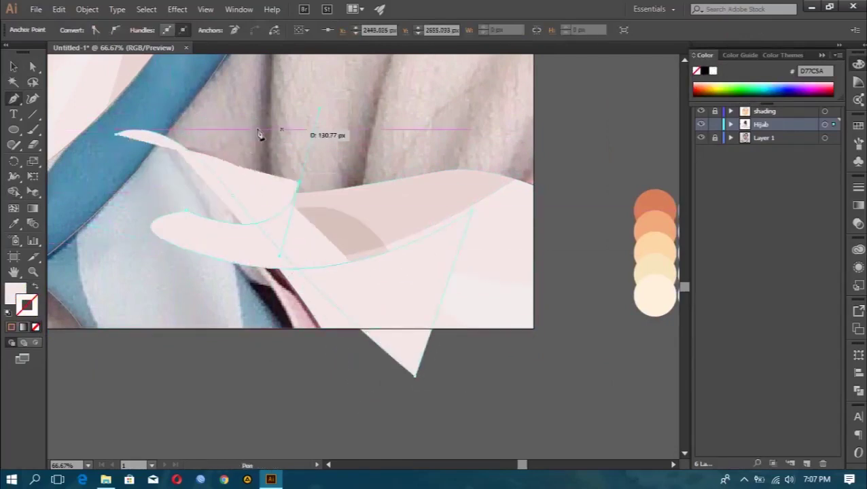
{"action": "left_click_drag", "start_coordinate": [367, 359], "coordinate": [448, 420]}
{"action": "left_click", "coordinate": [219, 406]}
Step: Set the flap to no fill, merge its left and right regions, and deselect
{"action": "left_click", "coordinate": [35, 282]}
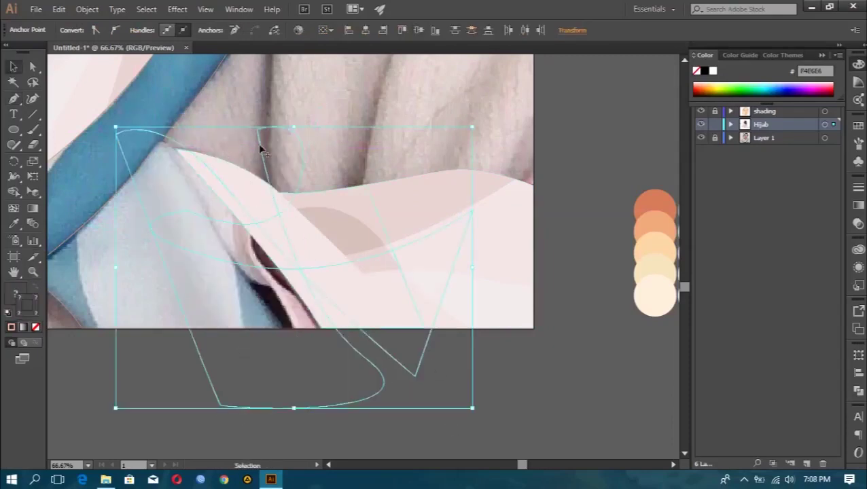
{"action": "key", "text": "shift+m"}
{"action": "left_click_drag", "start_coordinate": [155, 110], "coordinate": [154, 150]}
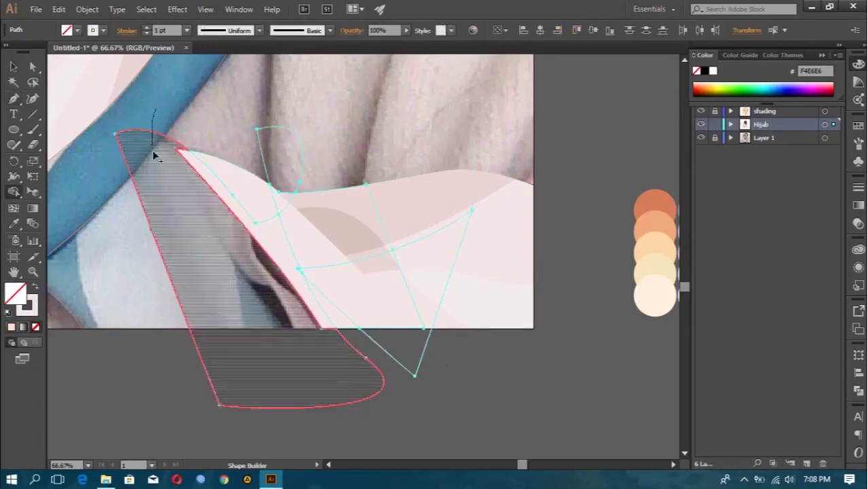
{"action": "left_click_drag", "start_coordinate": [316, 378], "coordinate": [449, 378]}
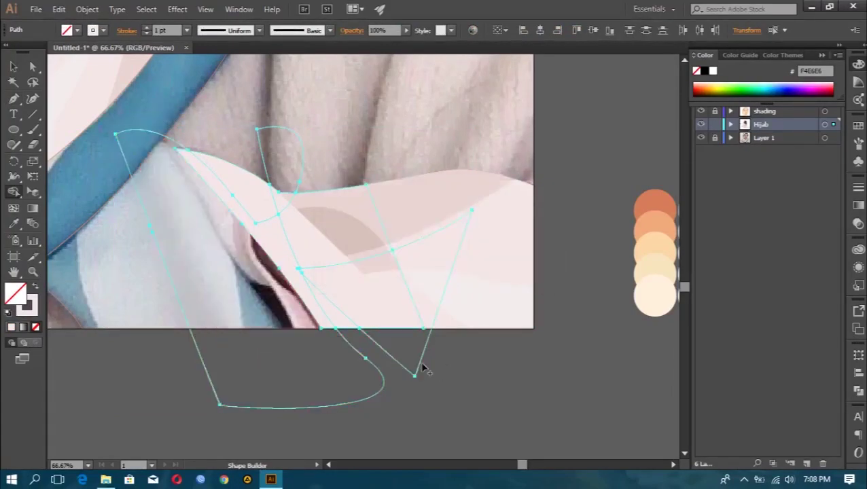
{"action": "key", "text": "v"}
{"action": "key", "text": "ctrl+shift+a"}
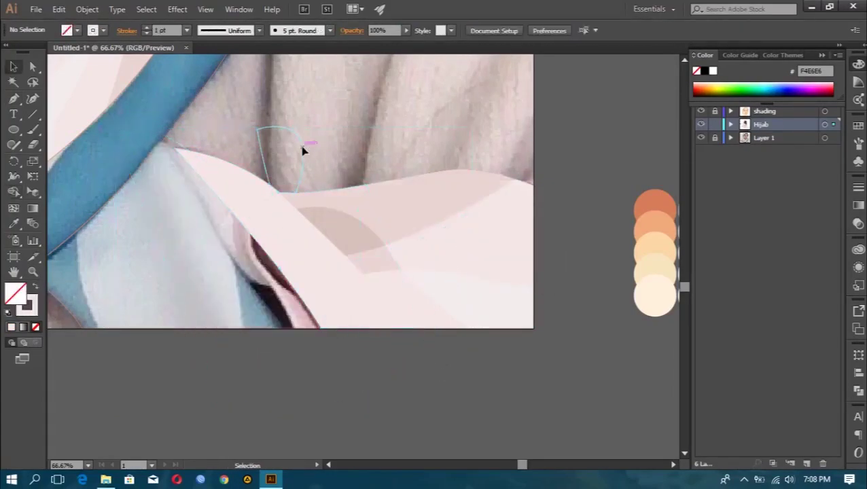
Step: Select the lower fabric path and two neighbouring paths together, then clear the selection
{"action": "left_click", "coordinate": [367, 268]}
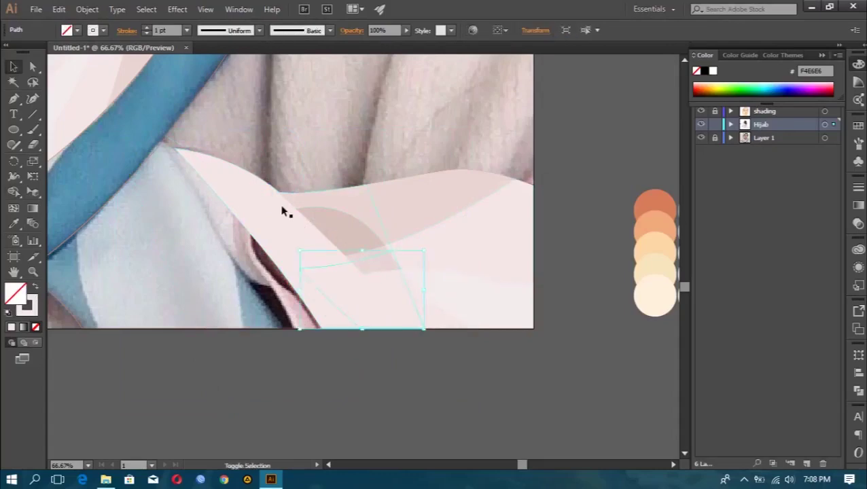
{"action": "left_click", "coordinate": [284, 213], "text": "shift"}
{"action": "left_click", "coordinate": [229, 196], "text": "shift"}
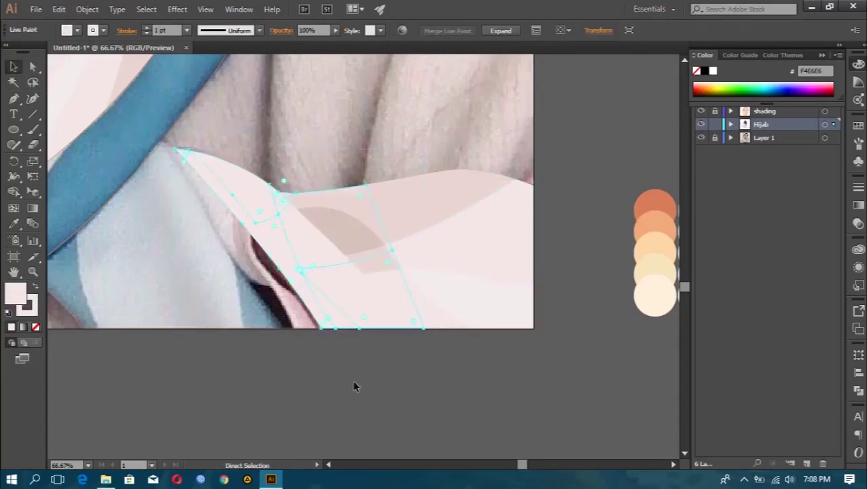
{"action": "scroll", "coordinate": [352, 379], "scroll_direction": "right", "scroll_amount": 2}
{"action": "left_click", "coordinate": [372, 341]}
{"action": "scroll", "coordinate": [401, 343], "scroll_direction": "right", "scroll_amount": 1}
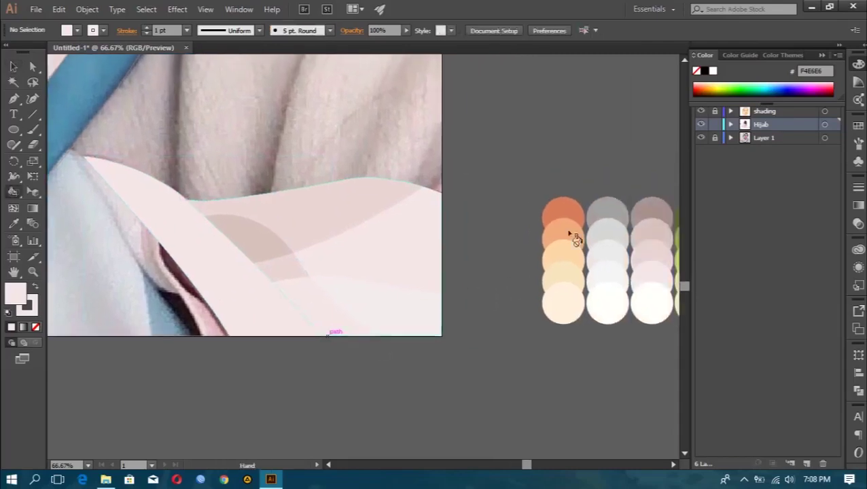
Step: Paint the diagonal strip a darker dusty pink, then sample pale pinks from palette and artwork
{"action": "left_click", "coordinate": [654, 208], "text": "alt"}
{"action": "left_click", "coordinate": [187, 276]}
{"action": "left_click_drag", "start_coordinate": [389, 243], "coordinate": [401, 254]}
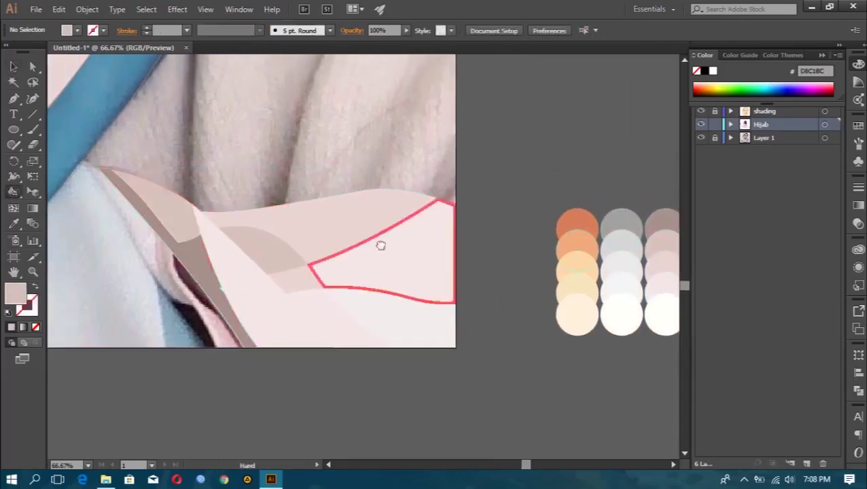
{"action": "left_click", "coordinate": [644, 249], "text": "alt"}
{"action": "left_click", "coordinate": [632, 271], "text": "alt"}
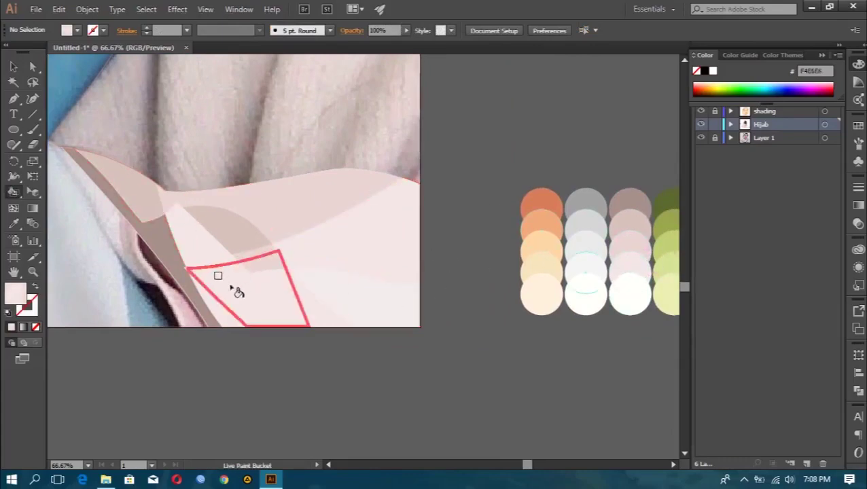
{"action": "left_click", "coordinate": [351, 284], "text": "alt"}
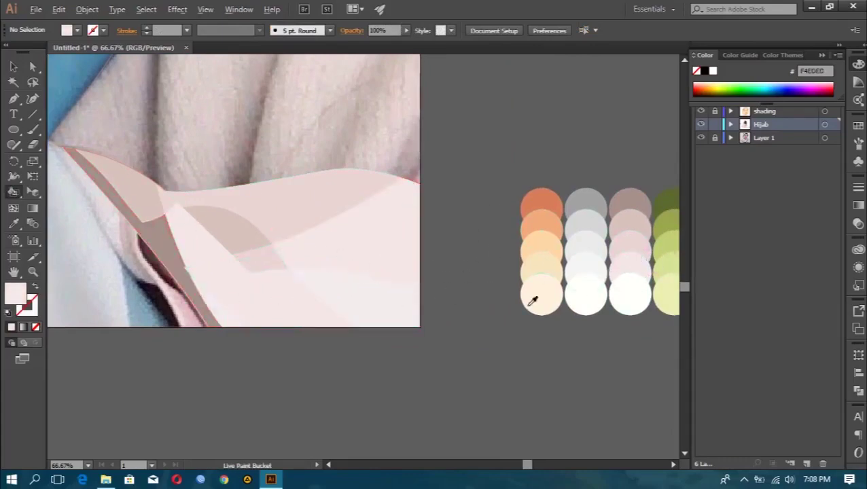
Step: Zoom back out and fill a fabric region with light pink from the palette
{"action": "key", "text": "v"}
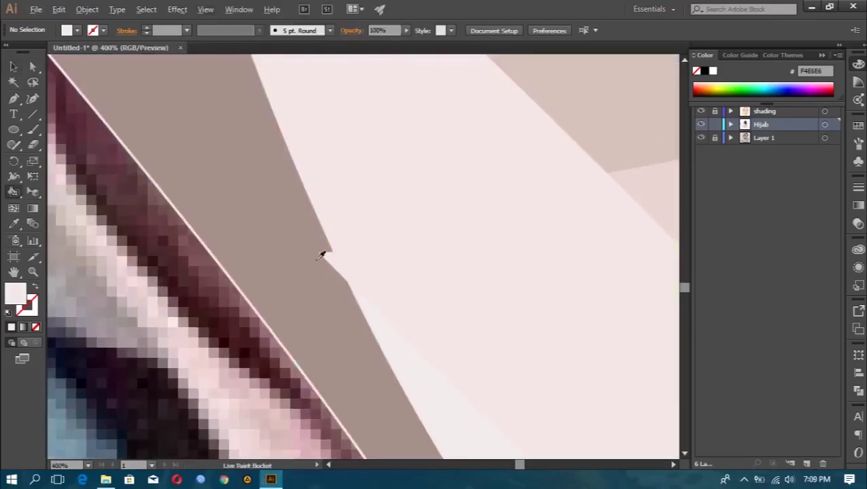
{"action": "key", "text": "ctrl+1"}
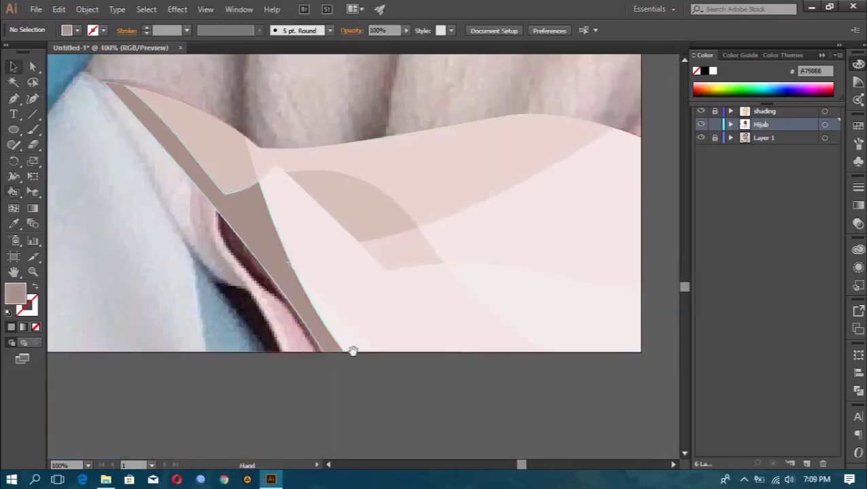
{"action": "scroll", "coordinate": [352, 351], "scroll_direction": "right", "scroll_amount": 2}
{"action": "scroll", "coordinate": [207, 228], "scroll_direction": "right", "scroll_amount": 1}
{"action": "left_click", "coordinate": [434, 209], "text": "alt"}
{"action": "left_click", "coordinate": [290, 242]}
Step: Zoom out over the whole fabric and return to the Live Paint Bucket
{"action": "left_click_drag", "start_coordinate": [343, 397], "coordinate": [302, 385]}
{"action": "key", "text": "ctrl+minus"}
{"action": "key", "text": "ctrl+minus"}
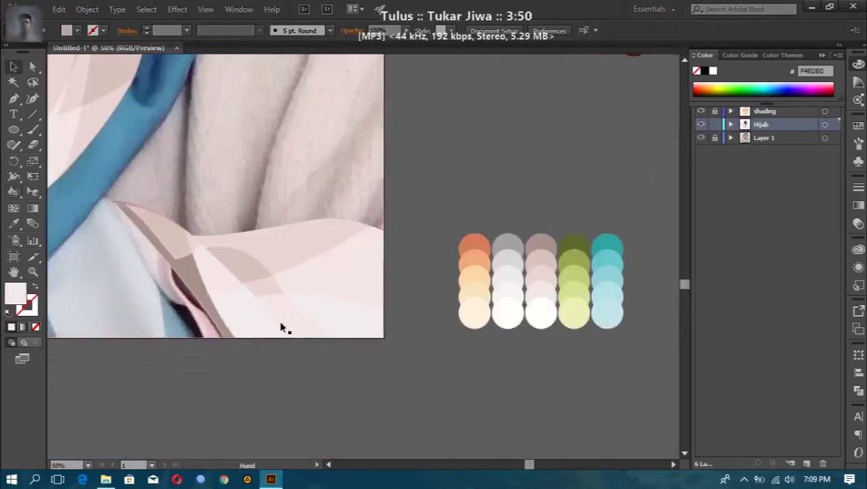
{"action": "left_click_drag", "start_coordinate": [280, 329], "coordinate": [288, 311]}
{"action": "key", "text": "v"}
{"action": "key", "text": "k"}
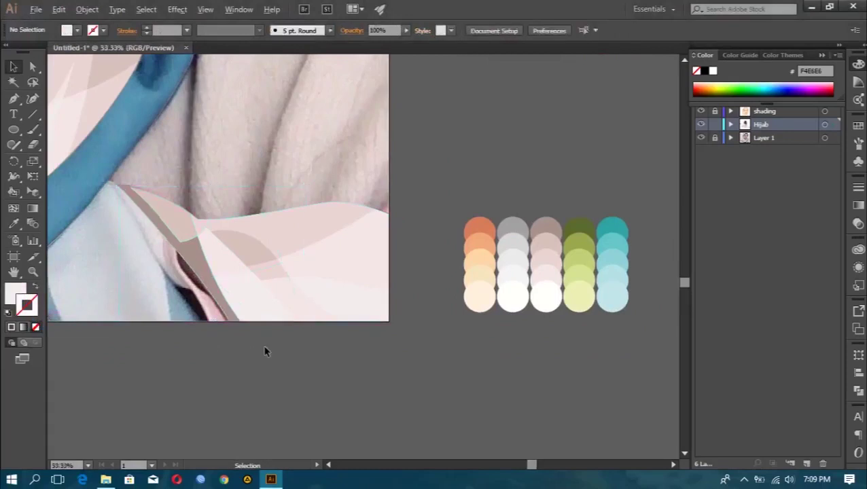
{"action": "scroll", "coordinate": [268, 350], "scroll_direction": "down", "scroll_amount": 2, "text": "alt"}
{"action": "scroll", "coordinate": [272, 356], "scroll_direction": "up", "scroll_amount": 3, "text": "alt"}
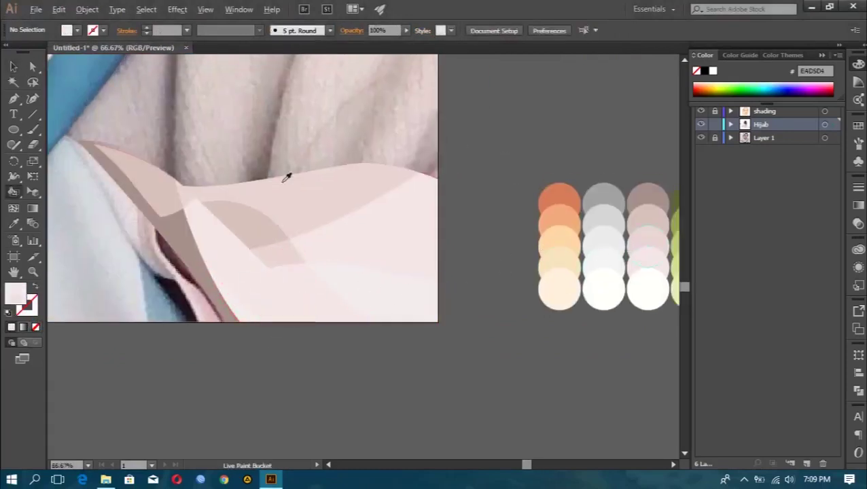
Step: Sample a soft pink from the palette and bring the fold into view
{"action": "left_click", "coordinate": [393, 190], "text": "alt"}
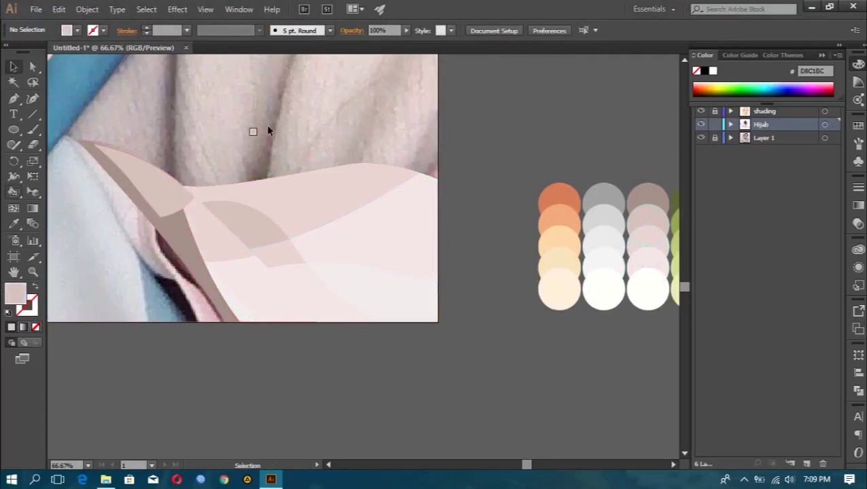
{"action": "scroll", "coordinate": [338, 193], "scroll_direction": "down", "scroll_amount": 1, "text": "alt"}
{"action": "scroll", "coordinate": [289, 132], "scroll_direction": "up", "scroll_amount": 1, "text": "alt"}
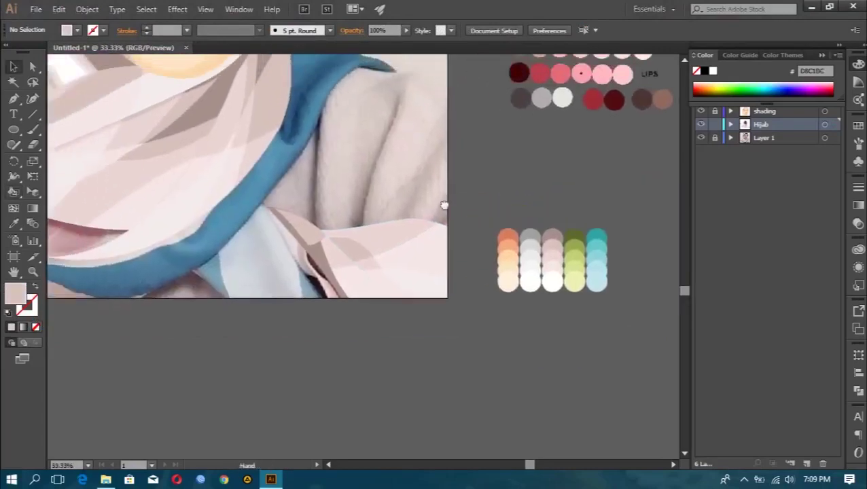
{"action": "left_click_drag", "start_coordinate": [427, 197], "coordinate": [414, 199]}
{"action": "scroll", "coordinate": [383, 300], "scroll_direction": "up", "scroll_amount": 1, "text": "alt"}
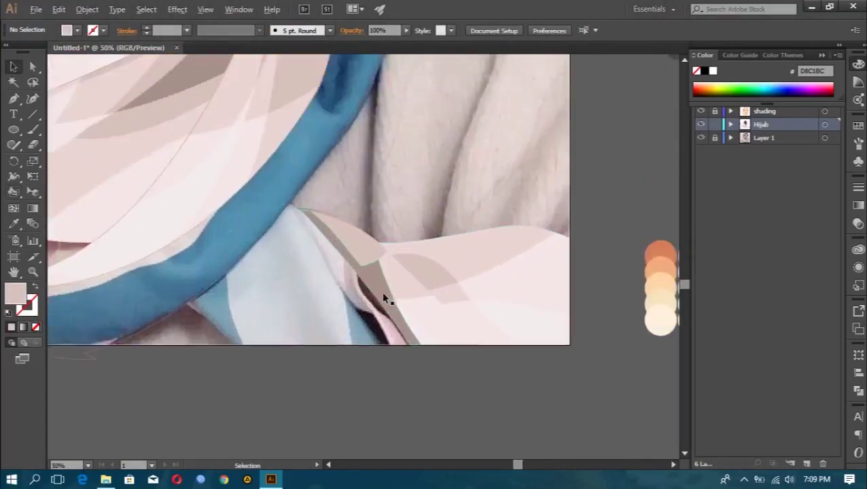
{"action": "scroll", "coordinate": [260, 283], "scroll_direction": "up", "scroll_amount": 1, "text": "alt"}
Step: Draw curved Pen fold lines from the strap down below the artboard and up toward the scarf
{"action": "left_click", "coordinate": [217, 323]}
{"action": "key", "text": "p"}
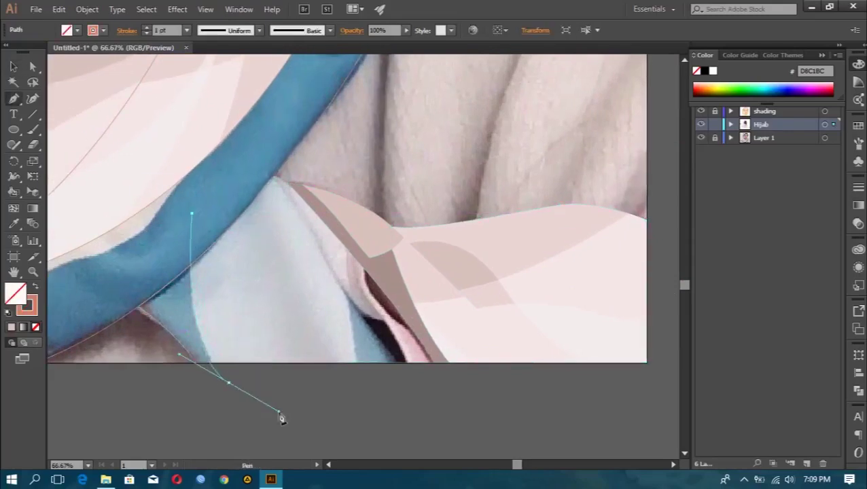
{"action": "left_click_drag", "start_coordinate": [131, 300], "coordinate": [104, 193]}
{"action": "left_click", "coordinate": [396, 396]}
{"action": "left_click_drag", "start_coordinate": [176, 409], "coordinate": [106, 200]}
{"action": "left_click", "coordinate": [314, 367], "text": "ctrl"}
{"action": "left_click_drag", "start_coordinate": [392, 441], "coordinate": [465, 418]}
{"action": "left_click_drag", "start_coordinate": [202, 162], "coordinate": [314, 123]}
Step: Draw another curved sweater fold outline with smooth anchors
{"action": "left_click", "coordinate": [381, 377], "text": "ctrl"}
{"action": "left_click_drag", "start_coordinate": [548, 335], "coordinate": [537, 231]}
{"action": "left_click", "coordinate": [329, 251], "text": "ctrl"}
{"action": "left_click_drag", "start_coordinate": [421, 176], "coordinate": [368, 176]}
{"action": "mouse_move", "coordinate": [131, 261]}
{"action": "left_mouse_down"}
{"action": "mouse_move", "coordinate": [163, 282]}
{"action": "mouse_move", "coordinate": [162, 192]}
{"action": "left_mouse_up"}
{"action": "left_click_drag", "start_coordinate": [288, 402], "coordinate": [329, 424]}
{"action": "left_click_drag", "start_coordinate": [285, 408], "coordinate": [315, 451]}
Step: Drag through the lower, left and upper-right traced regions to merge them, then deselect
{"action": "left_click_drag", "start_coordinate": [89, 251], "coordinate": [157, 299]}
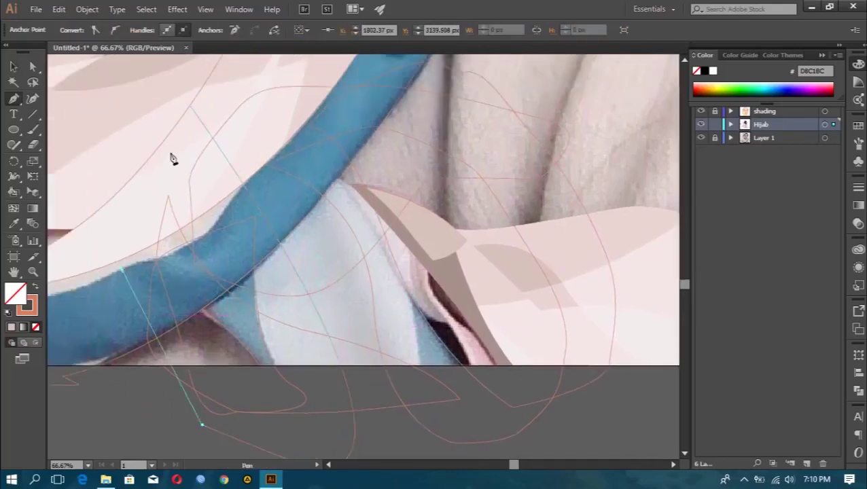
{"action": "key", "text": "ctrl"}
{"action": "left_click", "coordinate": [231, 228]}
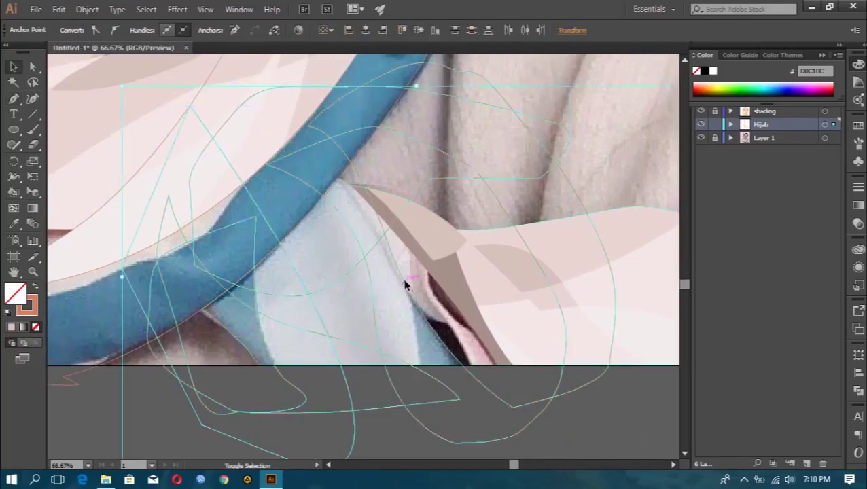
{"action": "scroll", "coordinate": [405, 289], "scroll_direction": "down", "scroll_amount": 1}
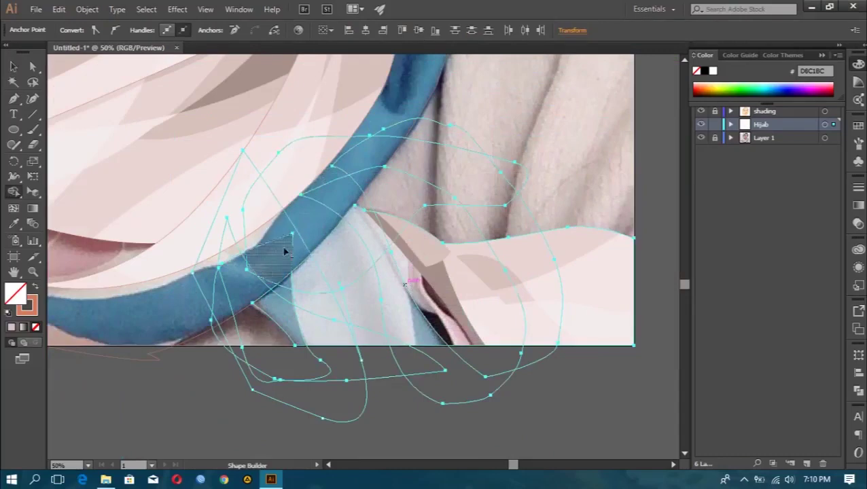
{"action": "left_click_drag", "start_coordinate": [265, 262], "coordinate": [392, 185]}
{"action": "left_click_drag", "start_coordinate": [409, 243], "coordinate": [283, 328]}
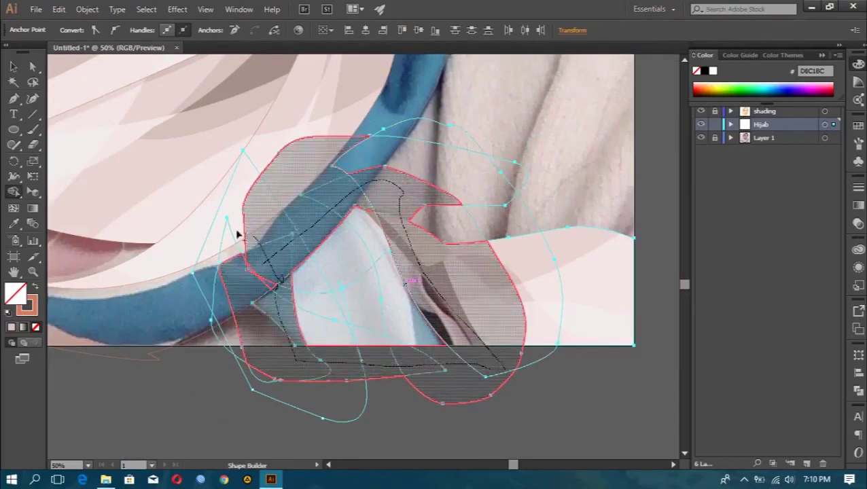
{"action": "left_click_drag", "start_coordinate": [245, 233], "coordinate": [226, 379]}
{"action": "mouse_move", "coordinate": [540, 340]}
{"action": "left_mouse_down"}
{"action": "mouse_move", "coordinate": [453, 229]}
{"action": "mouse_move", "coordinate": [507, 187]}
{"action": "mouse_move", "coordinate": [358, 158]}
{"action": "mouse_move", "coordinate": [467, 247]}
{"action": "mouse_move", "coordinate": [464, 296]}
{"action": "left_mouse_up"}
{"action": "key", "text": "v"}
{"action": "left_click", "coordinate": [158, 390]}
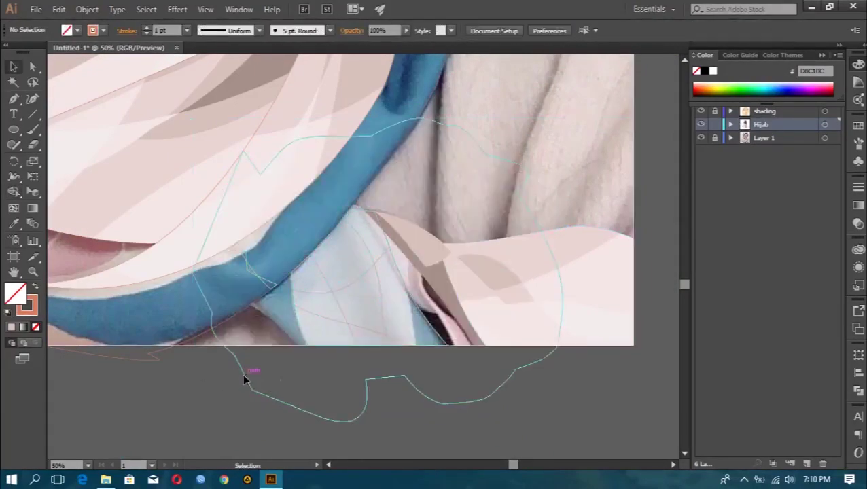
Step: Zoom into the fold and paint three light-blue fold regions brown with the Live Paint Bucket
{"action": "left_click", "coordinate": [250, 271]}
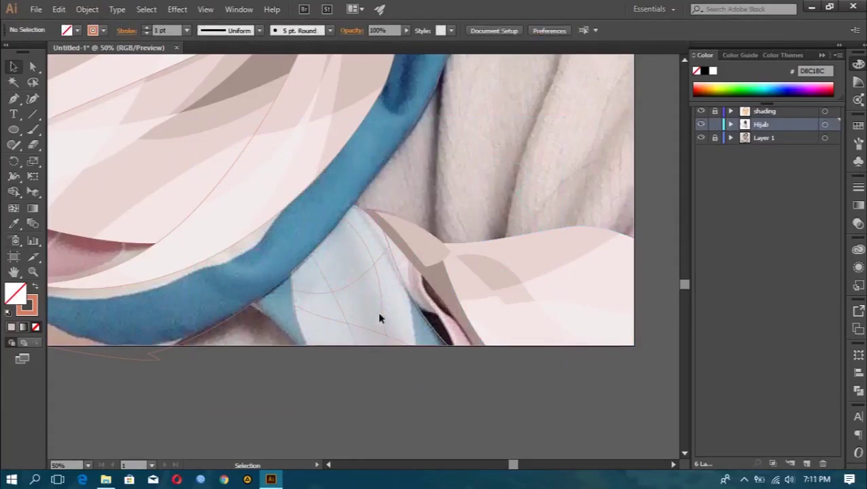
{"action": "key", "text": "ctrl+plus"}
{"action": "key", "text": "k"}
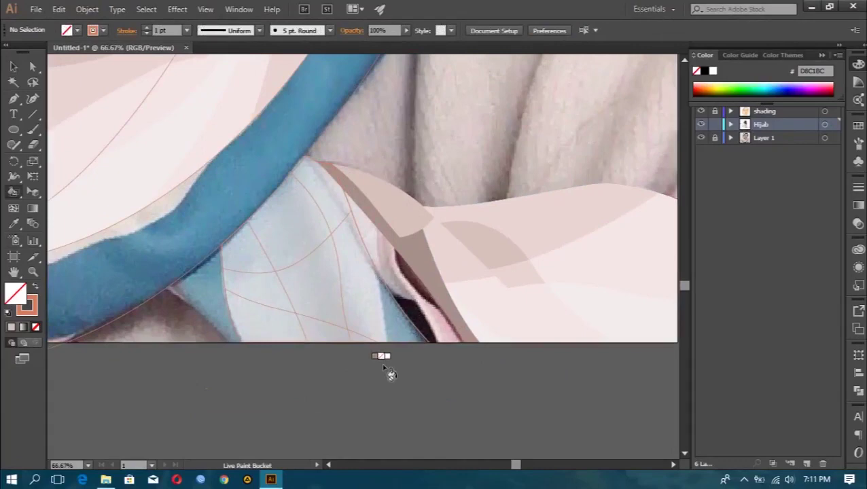
{"action": "left_click", "coordinate": [261, 314]}
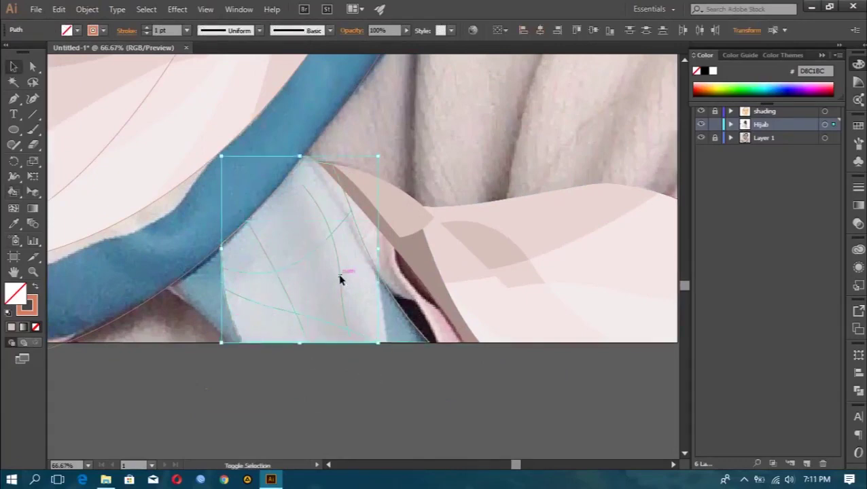
{"action": "left_click", "coordinate": [376, 369]}
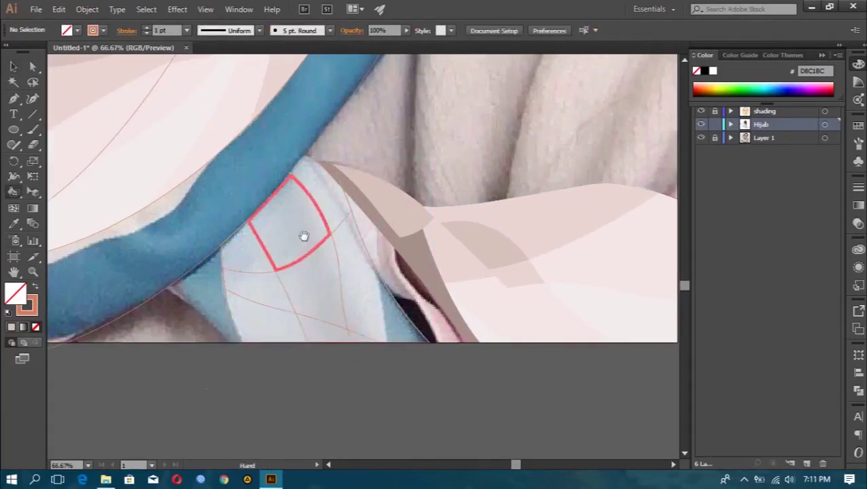
{"action": "left_click", "coordinate": [394, 248], "text": "alt"}
{"action": "left_click", "coordinate": [224, 255]}
{"action": "left_click", "coordinate": [300, 200]}
Step: Fill the next fold region beige and the lower-left blue region pale pink
{"action": "left_click", "coordinate": [372, 218], "text": "alt"}
{"action": "left_click", "coordinate": [292, 234]}
{"action": "left_click", "coordinate": [561, 257], "text": "alt"}
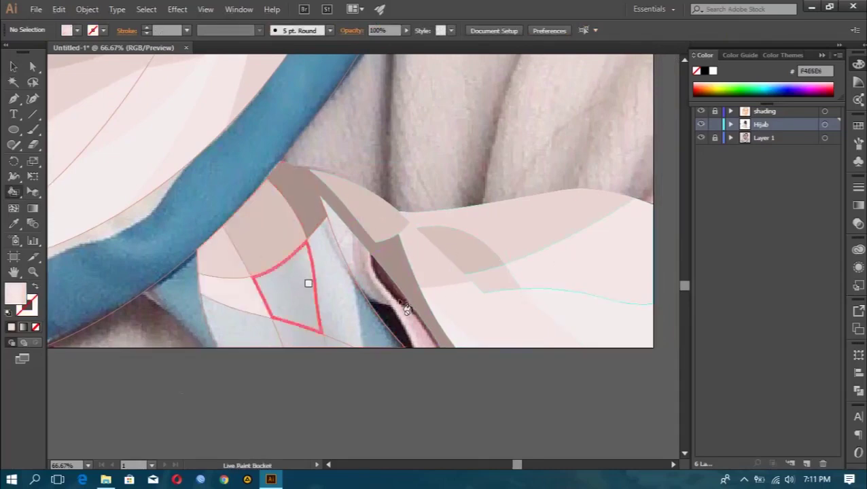
{"action": "left_click", "coordinate": [258, 329]}
Step: Fill the blue area between the hijab lines with tan D8C1BC
{"action": "left_click_drag", "start_coordinate": [345, 286], "coordinate": [308, 272]}
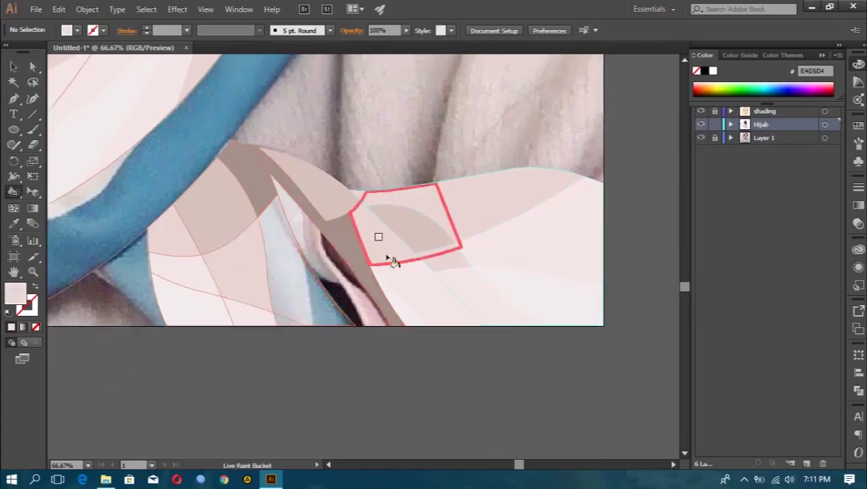
{"action": "left_click", "coordinate": [273, 274], "text": "alt"}
{"action": "left_click", "coordinate": [271, 282]}
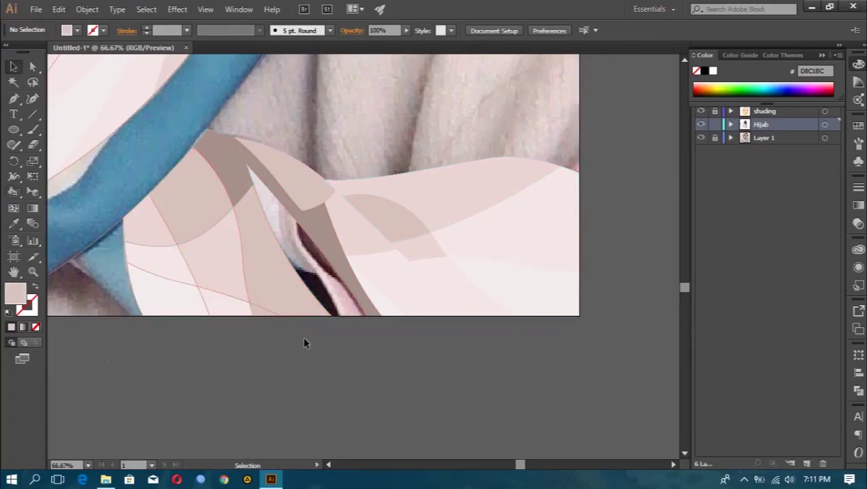
{"action": "mouse_move", "coordinate": [305, 344]}
{"action": "left_mouse_down"}
{"action": "mouse_move", "coordinate": [313, 360]}
{"action": "mouse_move", "coordinate": [308, 344]}
{"action": "left_mouse_up"}
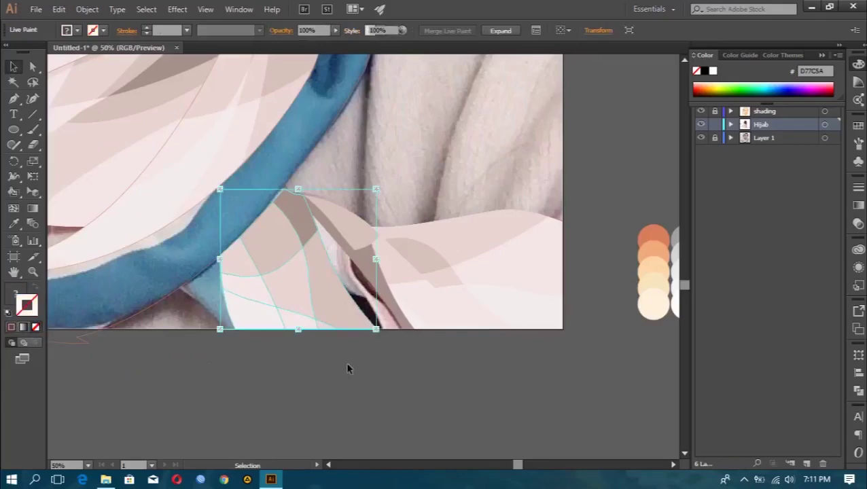
{"action": "left_click", "coordinate": [346, 365]}
{"action": "scroll", "coordinate": [347, 365], "scroll_direction": "down", "scroll_amount": 1}
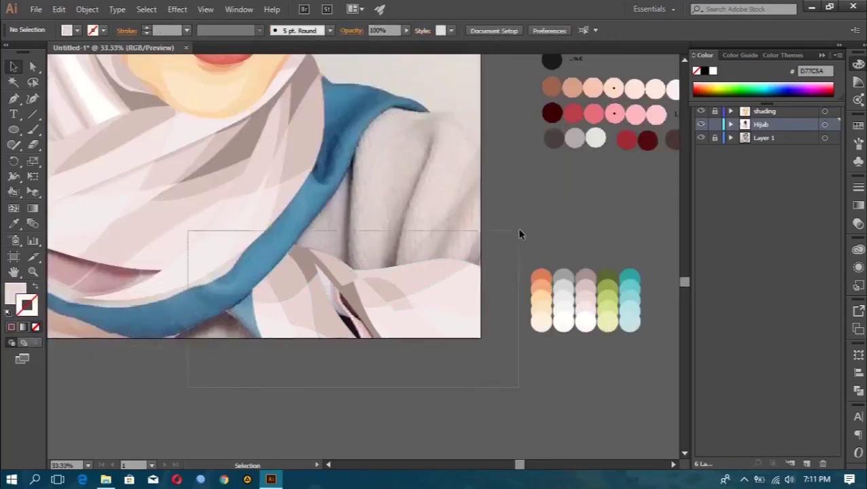
Step: Draw a small triangular pink shading piece at the hijab fold with the Pen tool
{"action": "left_click_drag", "start_coordinate": [518, 234], "coordinate": [460, 236]}
{"action": "left_click", "coordinate": [187, 373]}
{"action": "key", "text": "p"}
{"action": "left_click_drag", "start_coordinate": [265, 309], "coordinate": [268, 319]}
{"action": "left_click", "coordinate": [255, 317]}
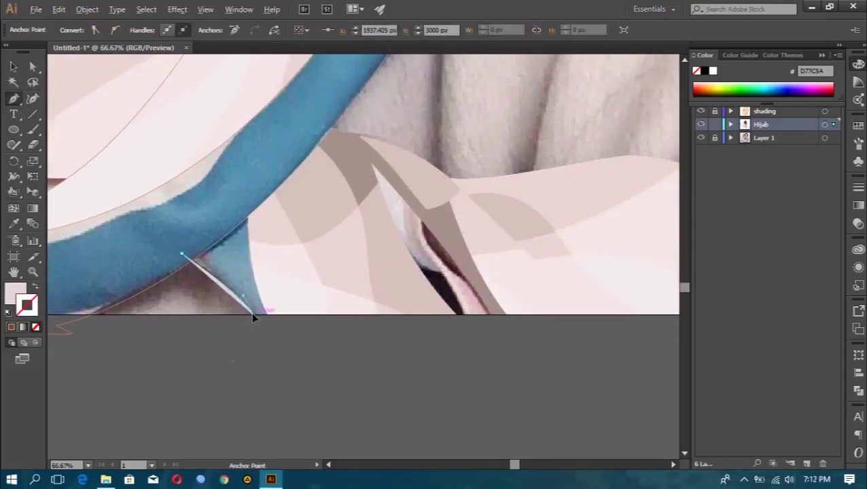
{"action": "left_click", "coordinate": [253, 196]}
{"action": "key", "text": "v"}
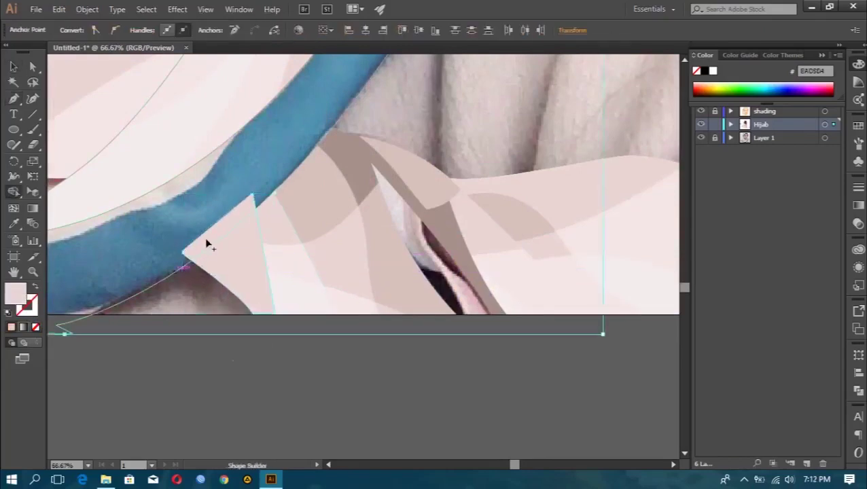
Step: Zoom out and check the new triangle piece against the large fold path
{"action": "left_click", "coordinate": [226, 282]}
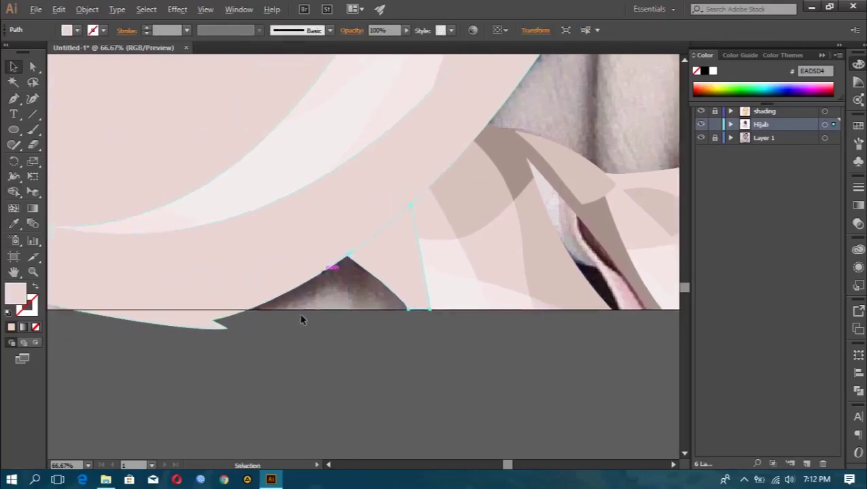
{"action": "key", "text": "ctrl+minus"}
{"action": "key", "text": "ctrl+minus"}
{"action": "left_click", "coordinate": [315, 329]}
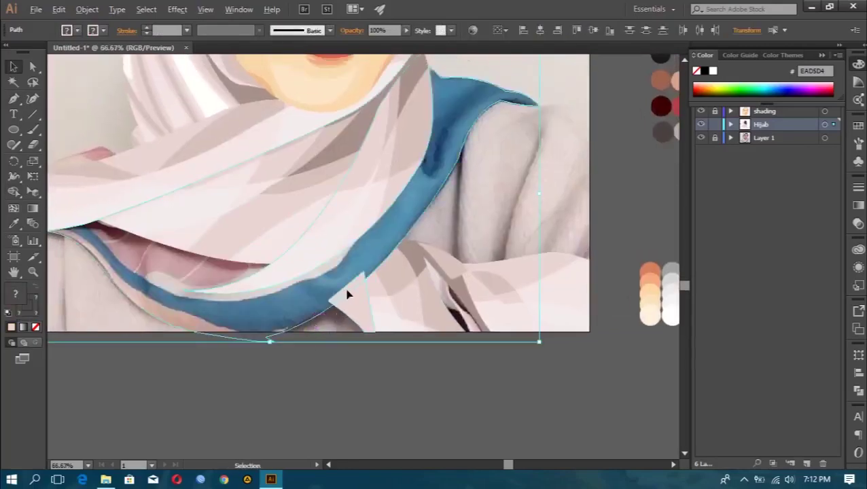
{"action": "scroll", "coordinate": [347, 294], "scroll_direction": "up", "scroll_amount": 2}
{"action": "left_click", "coordinate": [365, 306]}
{"action": "left_click", "coordinate": [420, 359]}
Step: Draw a closed three-anchor fold shape running from the fold's top to its bottom
{"action": "key", "text": "p"}
{"action": "scroll", "coordinate": [420, 359], "scroll_direction": "right", "scroll_amount": 3}
{"action": "scroll", "coordinate": [401, 340], "scroll_direction": "right", "scroll_amount": 3}
{"action": "left_click", "coordinate": [318, 159]}
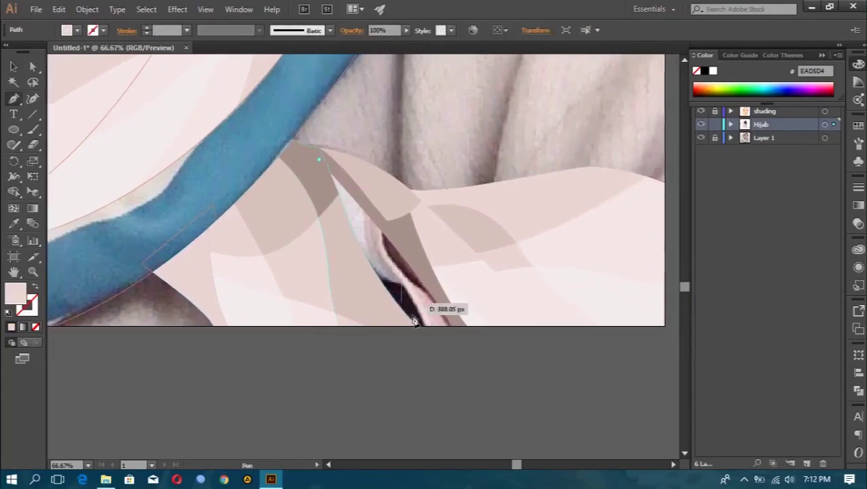
{"action": "left_click", "coordinate": [461, 326]}
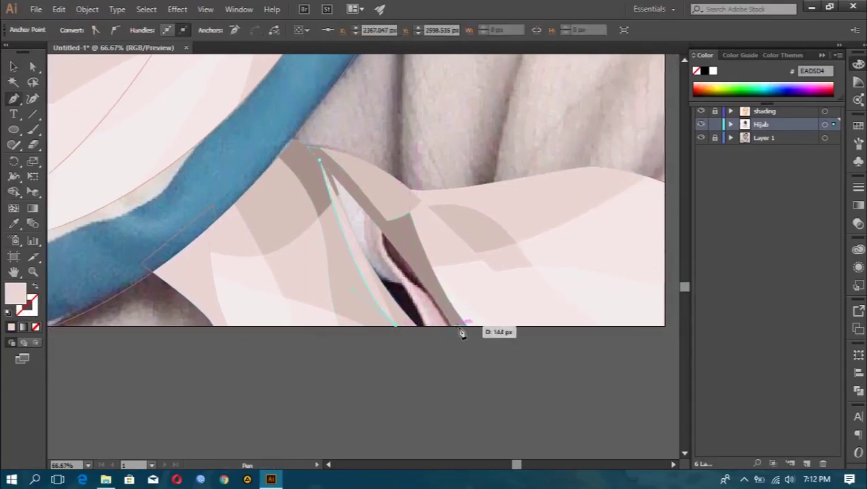
{"action": "left_click", "coordinate": [388, 219]}
{"action": "left_click", "coordinate": [318, 159]}
{"action": "left_click_drag", "start_coordinate": [462, 202], "coordinate": [397, 207]}
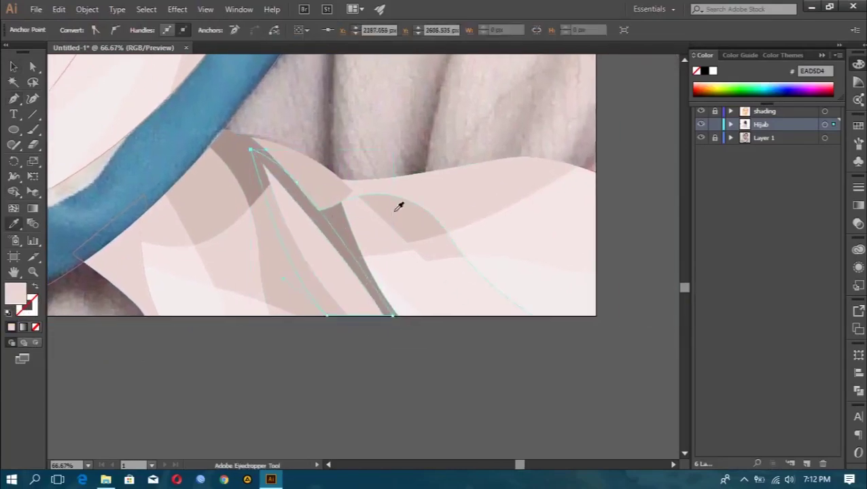
{"action": "key", "text": "v"}
Step: Select the new fold shape, then deselect it and pan around the fold area
{"action": "left_click", "coordinate": [333, 273]}
{"action": "scroll", "coordinate": [341, 275], "scroll_direction": "right", "scroll_amount": 1}
{"action": "left_click", "coordinate": [340, 275]}
{"action": "left_click", "coordinate": [346, 341]}
{"action": "scroll", "coordinate": [356, 333], "scroll_direction": "down", "scroll_amount": 3}
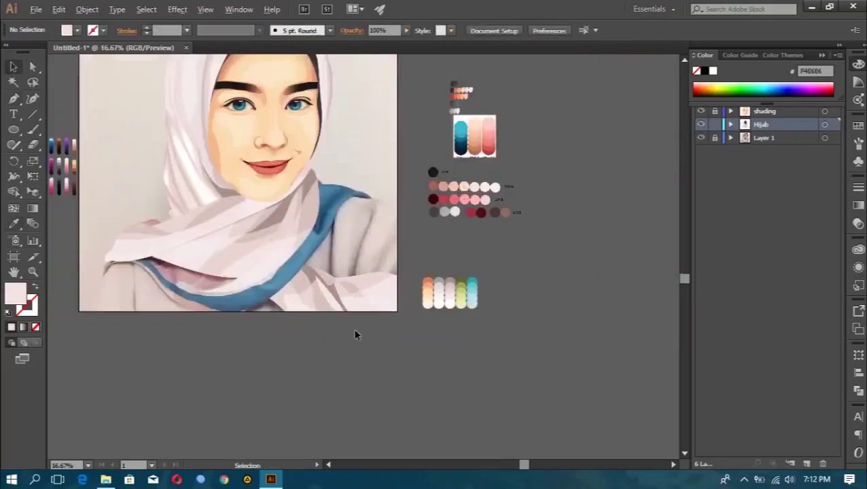
{"action": "scroll", "coordinate": [380, 377], "scroll_direction": "down", "scroll_amount": 2}
{"action": "scroll", "coordinate": [364, 360], "scroll_direction": "up", "scroll_amount": 4}
{"action": "scroll", "coordinate": [277, 332], "scroll_direction": "up", "scroll_amount": 3}
{"action": "scroll", "coordinate": [277, 332], "scroll_direction": "down", "scroll_amount": 2}
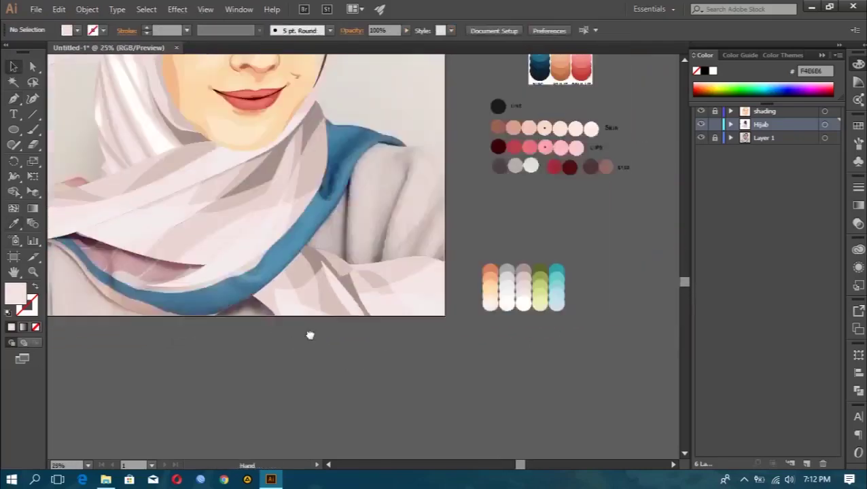
{"action": "scroll", "coordinate": [310, 334], "scroll_direction": "left", "scroll_amount": 2}
{"action": "scroll", "coordinate": [306, 333], "scroll_direction": "left", "scroll_amount": 2}
{"action": "scroll", "coordinate": [384, 350], "scroll_direction": "up", "scroll_amount": 1}
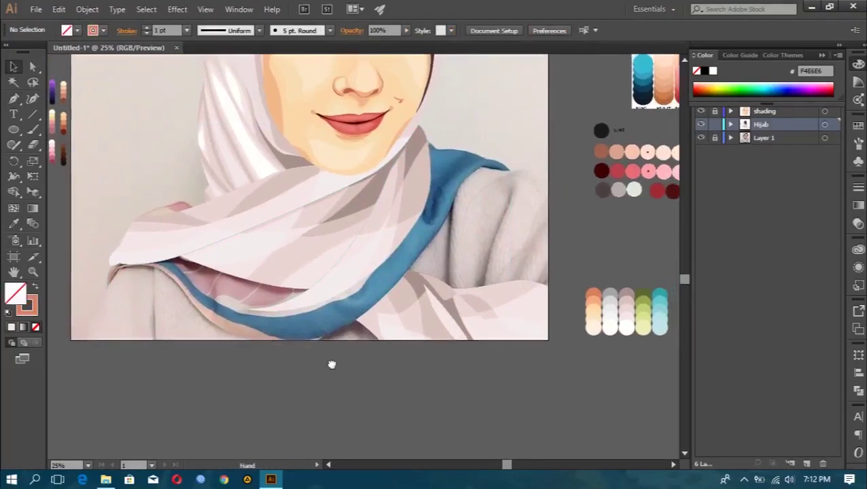
{"action": "scroll", "coordinate": [333, 364], "scroll_direction": "right", "scroll_amount": 1}
{"action": "left_click", "coordinate": [345, 352]}
{"action": "scroll", "coordinate": [350, 343], "scroll_direction": "up", "scroll_amount": 1}
{"action": "left_click", "coordinate": [360, 329]}
{"action": "scroll", "coordinate": [360, 328], "scroll_direction": "up", "scroll_amount": 2}
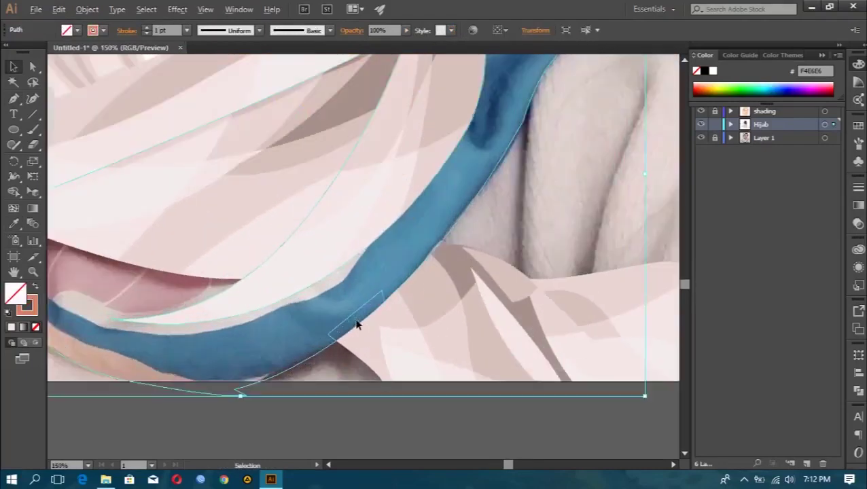
{"action": "scroll", "coordinate": [338, 297], "scroll_direction": "up", "scroll_amount": 3}
Step: Drag the anchor handle where the pieces meet so the edge hugs the blue band's curve
{"action": "key", "text": "p"}
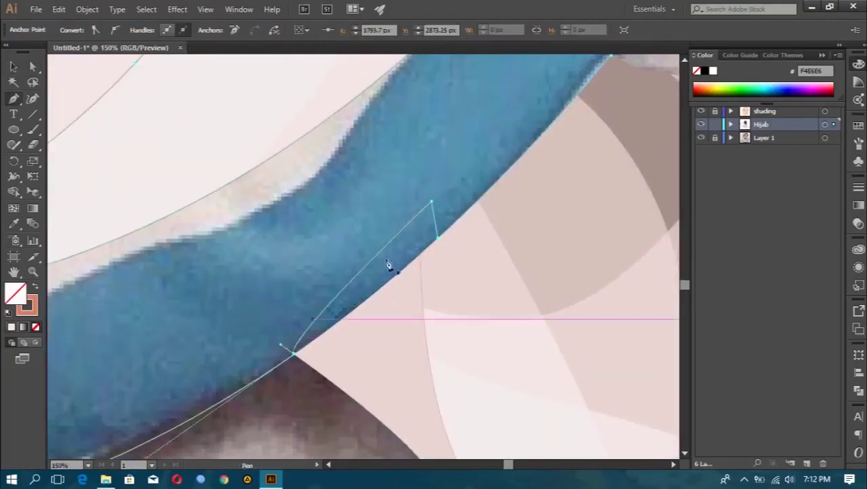
{"action": "key", "text": "a"}
{"action": "left_click", "coordinate": [295, 358]}
{"action": "scroll", "coordinate": [295, 358], "scroll_direction": "up", "scroll_amount": 2}
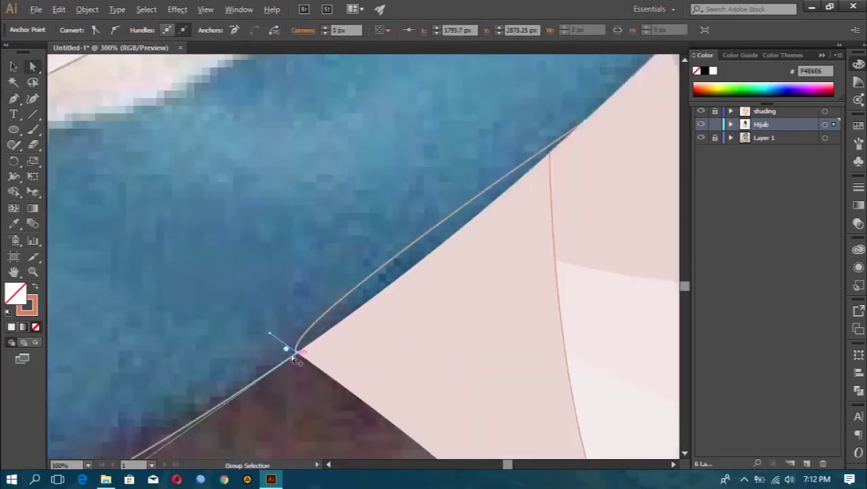
{"action": "left_click_drag", "start_coordinate": [271, 338], "coordinate": [362, 315]}
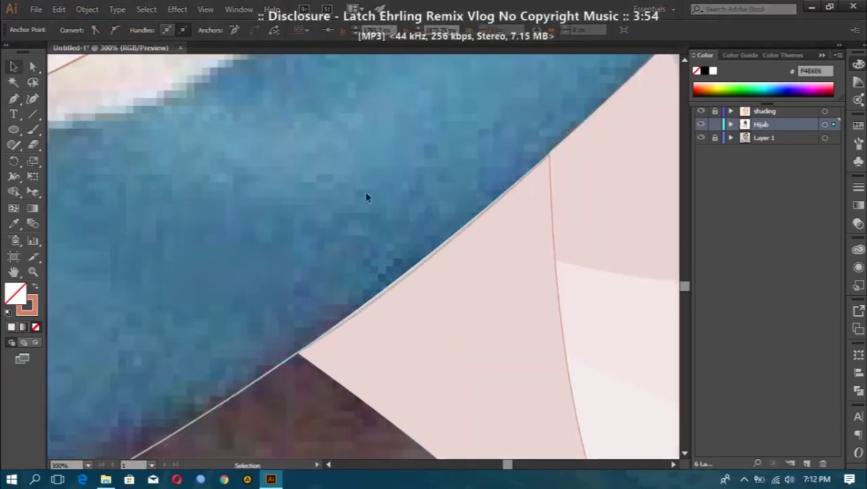
{"action": "scroll", "coordinate": [361, 188], "scroll_direction": "down", "scroll_amount": 2}
{"action": "scroll", "coordinate": [361, 188], "scroll_direction": "down", "scroll_amount": 2}
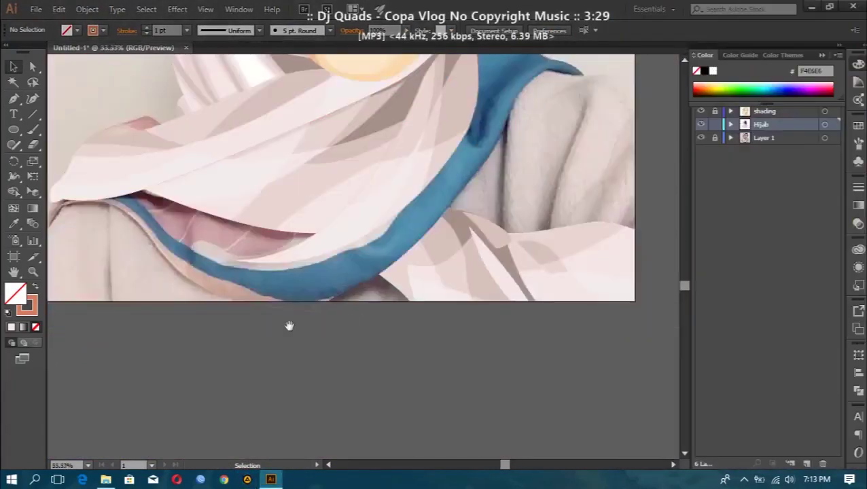
Step: Draw a short curved Pen path along the collar edge below the collar
{"action": "scroll", "coordinate": [158, 286], "scroll_direction": "up", "scroll_amount": 1}
{"action": "scroll", "coordinate": [189, 269], "scroll_direction": "up", "scroll_amount": 1}
{"action": "key", "text": "p"}
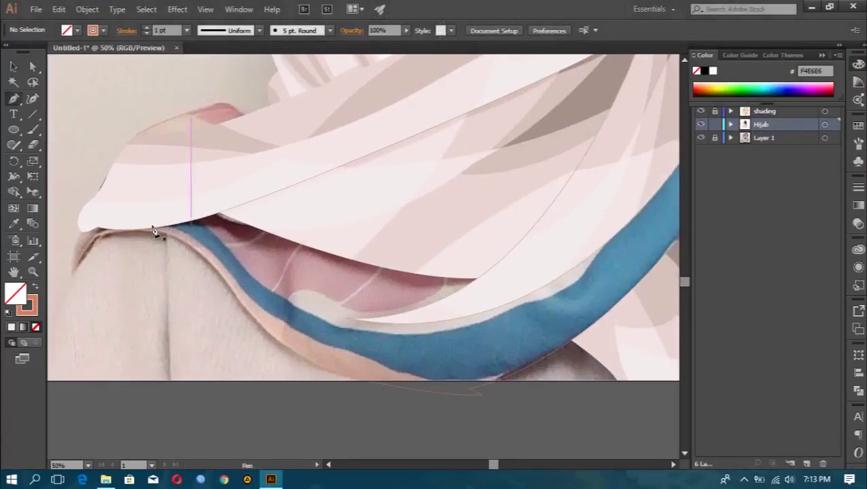
{"action": "scroll", "coordinate": [269, 356], "scroll_direction": "down", "scroll_amount": 1}
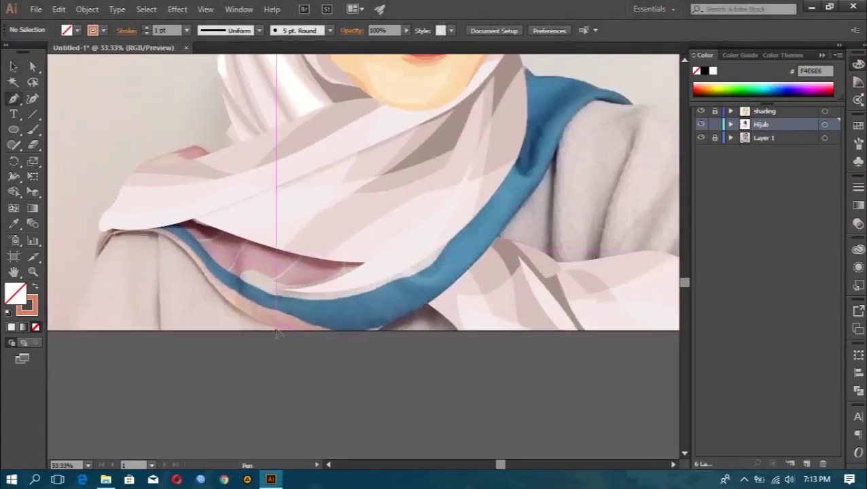
{"action": "scroll", "coordinate": [271, 339], "scroll_direction": "up", "scroll_amount": 2}
{"action": "left_click", "coordinate": [266, 331]}
{"action": "left_click", "coordinate": [519, 337]}
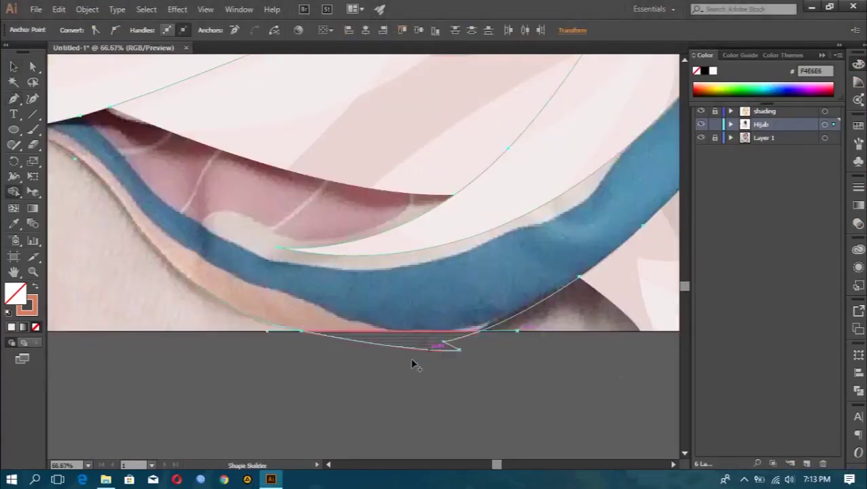
{"action": "key", "text": "v"}
{"action": "left_click", "coordinate": [496, 332]}
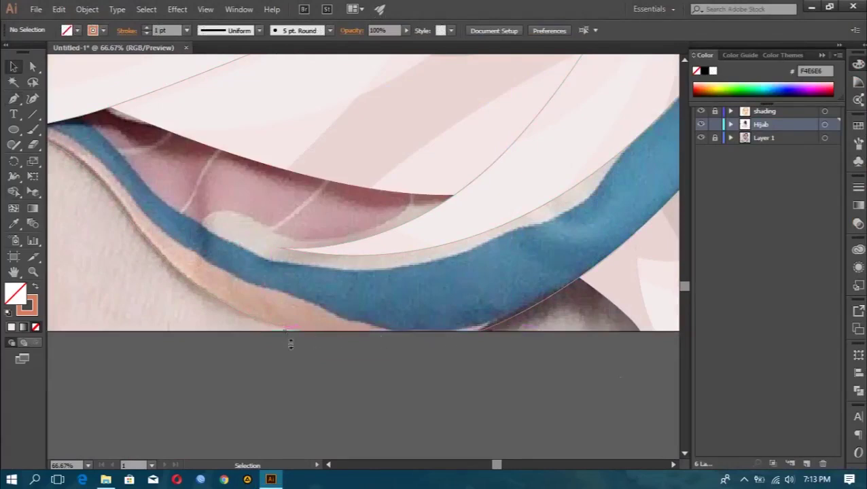
Step: Start a new outline from the drape's left edge, curving up along the collar
{"action": "scroll", "coordinate": [299, 353], "scroll_direction": "down", "scroll_amount": 1}
{"action": "key", "text": "p"}
{"action": "scroll", "coordinate": [217, 285], "scroll_direction": "down", "scroll_amount": 1}
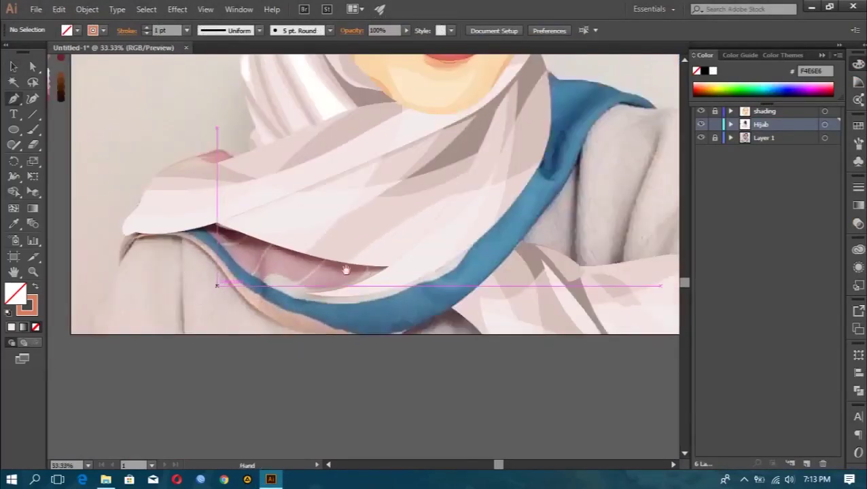
{"action": "left_click", "coordinate": [185, 272]}
{"action": "left_click", "coordinate": [104, 263]}
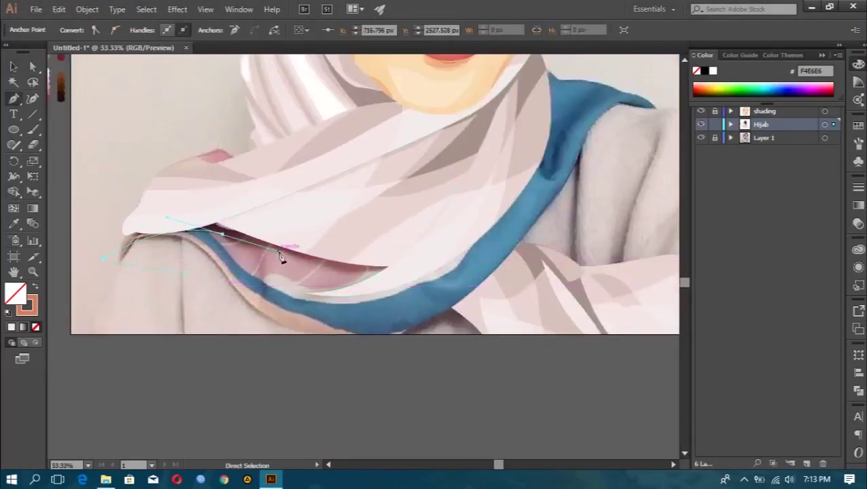
{"action": "left_click", "coordinate": [93, 245]}
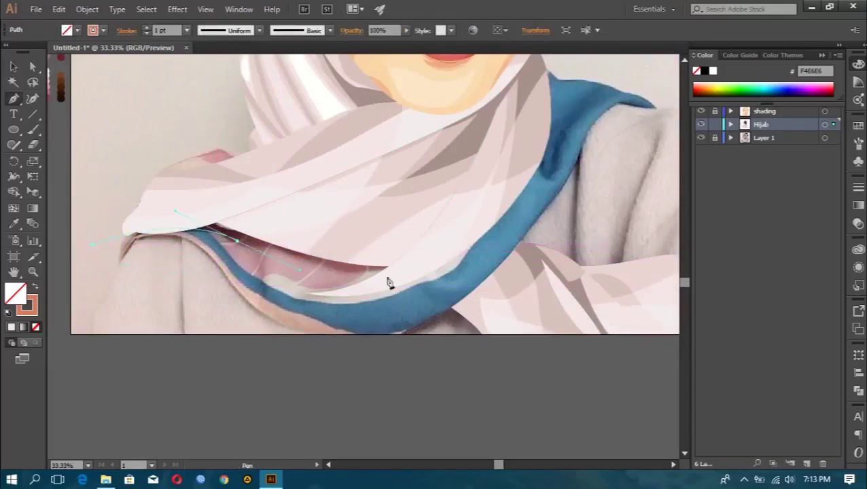
{"action": "scroll", "coordinate": [476, 222], "scroll_direction": "up", "scroll_amount": 3}
{"action": "left_click", "coordinate": [476, 231]}
{"action": "left_click", "coordinate": [480, 261]}
{"action": "left_click_drag", "start_coordinate": [495, 272], "coordinate": [447, 375]}
Step: Extend the outline along the chest, left shoulder and chin, undoing a misplaced anchor
{"action": "scroll", "coordinate": [430, 408], "scroll_direction": "down", "scroll_amount": 2}
{"action": "scroll", "coordinate": [429, 408], "scroll_direction": "left", "scroll_amount": 4}
{"action": "left_click_drag", "start_coordinate": [363, 382], "coordinate": [313, 385]}
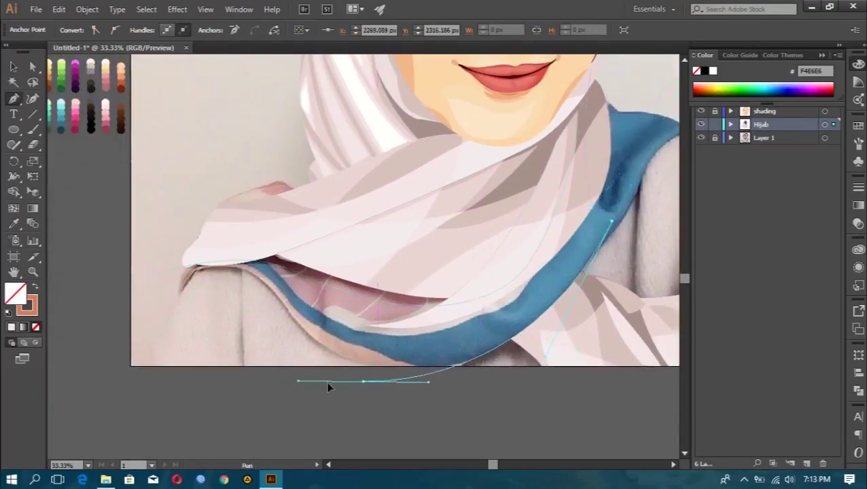
{"action": "left_click_drag", "start_coordinate": [212, 252], "coordinate": [111, 237]}
{"action": "left_click", "coordinate": [153, 276]}
{"action": "scroll", "coordinate": [328, 314], "scroll_direction": "up", "scroll_amount": 3}
{"action": "scroll", "coordinate": [328, 315], "scroll_direction": "right", "scroll_amount": 3}
{"action": "left_click_drag", "start_coordinate": [442, 176], "coordinate": [558, 138]}
{"action": "scroll", "coordinate": [475, 170], "scroll_direction": "down", "scroll_amount": 3}
{"action": "scroll", "coordinate": [475, 170], "scroll_direction": "left", "scroll_amount": 3}
{"action": "left_click_drag", "start_coordinate": [299, 384], "coordinate": [172, 417]}
{"action": "key", "text": "ctrl+z"}
Step: Finish the outline with curved anchors on the chest and lower left, then select the paths
{"action": "left_click_drag", "start_coordinate": [367, 236], "coordinate": [513, 232]}
{"action": "scroll", "coordinate": [576, 206], "scroll_direction": "up", "scroll_amount": 3}
{"action": "scroll", "coordinate": [576, 206], "scroll_direction": "right", "scroll_amount": 3}
{"action": "left_click_drag", "start_coordinate": [604, 166], "coordinate": [664, 110]}
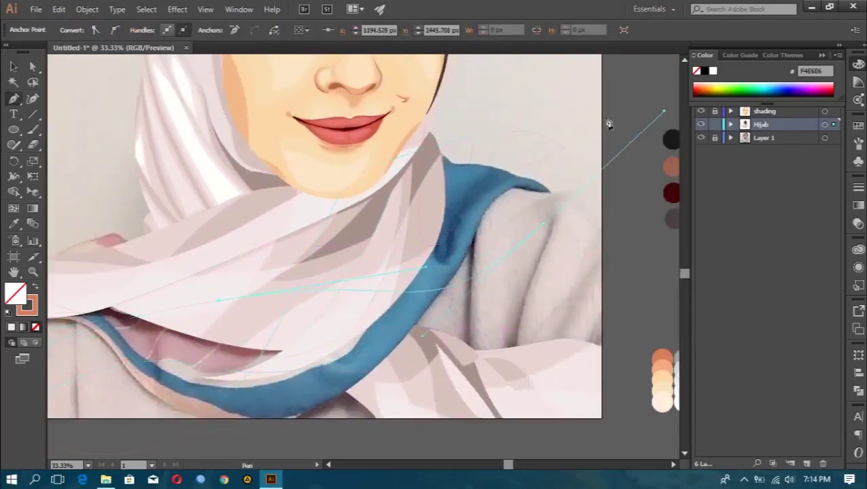
{"action": "left_click_drag", "start_coordinate": [324, 195], "coordinate": [328, 166]}
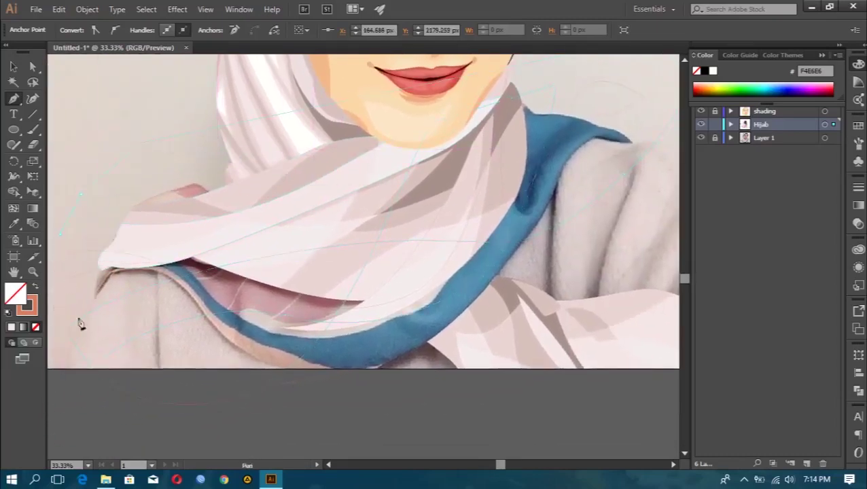
{"action": "left_click_drag", "start_coordinate": [60, 405], "coordinate": [372, 405]}
{"action": "left_click", "coordinate": [87, 278], "text": "ctrl"}
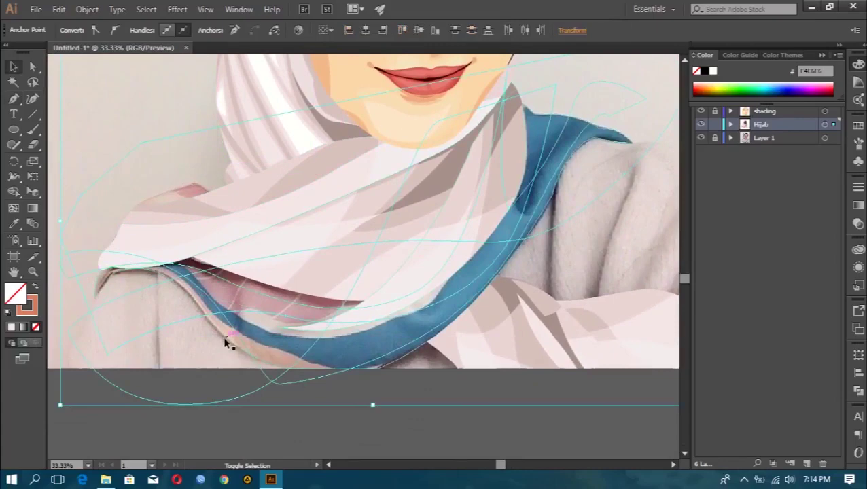
Step: Set the selected paths' stroke to dark brown #471100
{"action": "left_click", "coordinate": [344, 276]}
{"action": "left_click", "coordinate": [428, 269]}
{"action": "key", "text": "Return"}
Step: Merge the regions across the shoulder, collar and hijab with the Shape Builder
{"action": "key", "text": "shift+m"}
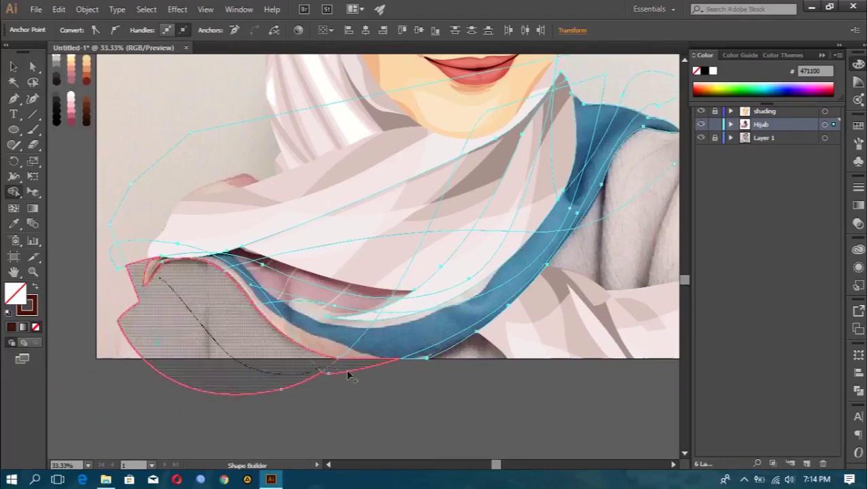
{"action": "mouse_move", "coordinate": [523, 390]}
{"action": "left_mouse_down"}
{"action": "mouse_move", "coordinate": [639, 103]}
{"action": "mouse_move", "coordinate": [409, 212]}
{"action": "left_mouse_up"}
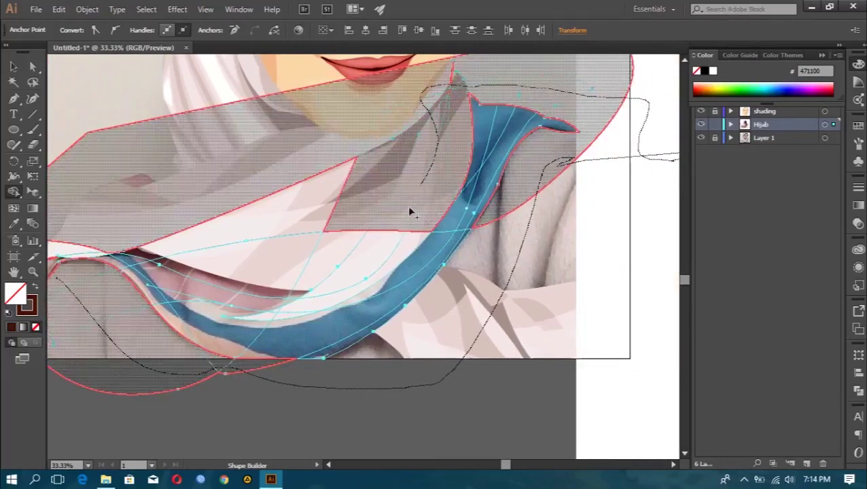
{"action": "mouse_move", "coordinate": [362, 243]}
{"action": "left_mouse_down"}
{"action": "mouse_move", "coordinate": [258, 248]}
{"action": "mouse_move", "coordinate": [101, 213]}
{"action": "mouse_move", "coordinate": [189, 218]}
{"action": "left_mouse_up"}
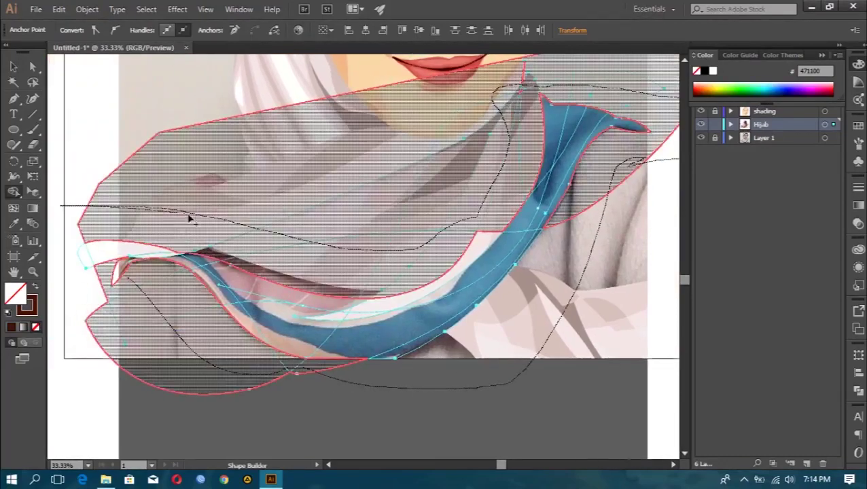
{"action": "left_click_drag", "start_coordinate": [162, 254], "coordinate": [233, 251]}
{"action": "key", "text": "v"}
{"action": "left_click", "coordinate": [276, 389]}
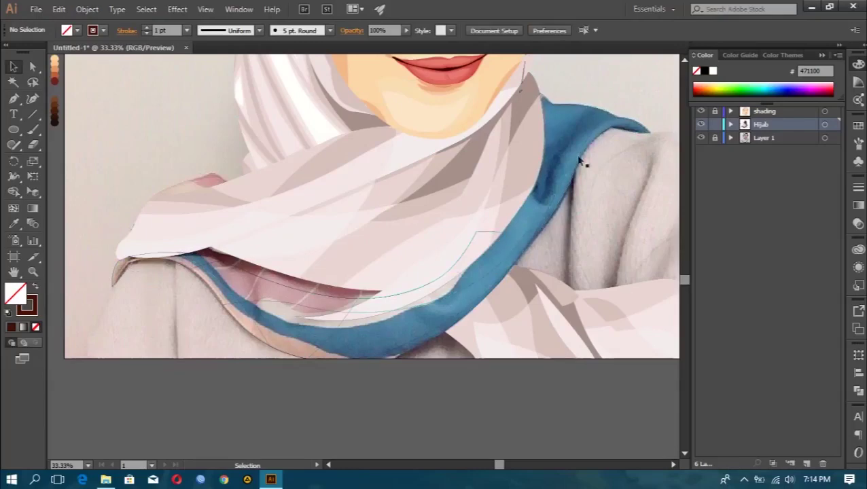
Step: Zoom in on the collar and move the circle colour swatches into view
{"action": "left_click", "coordinate": [581, 136]}
{"action": "key", "text": "ctrl+="}
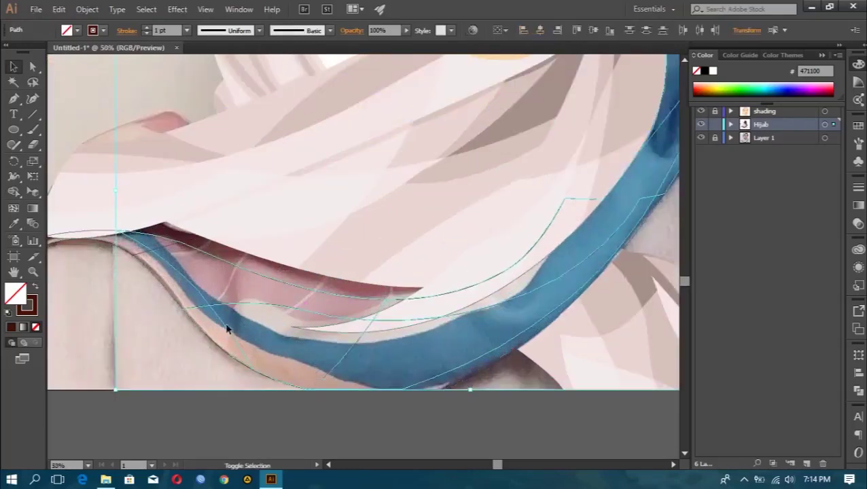
{"action": "scroll", "coordinate": [592, 217], "scroll_direction": "down", "scroll_amount": 1}
{"action": "scroll", "coordinate": [513, 223], "scroll_direction": "up", "scroll_amount": 1}
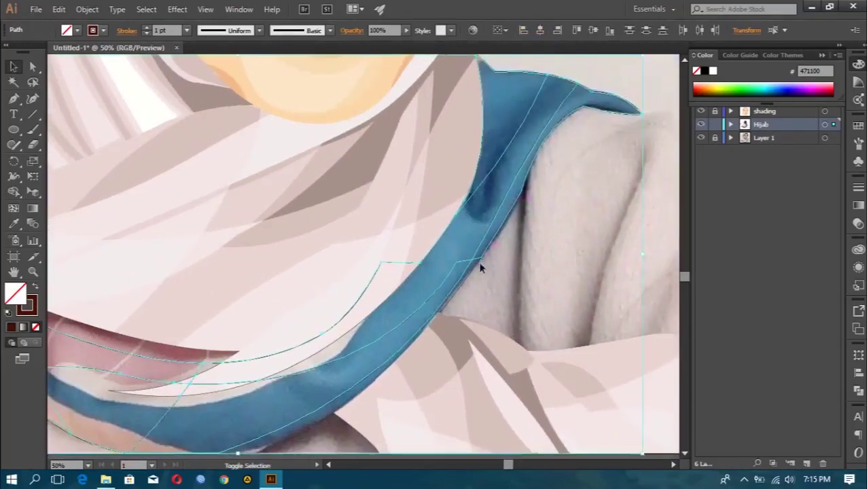
{"action": "scroll", "coordinate": [479, 265], "scroll_direction": "down", "scroll_amount": 1}
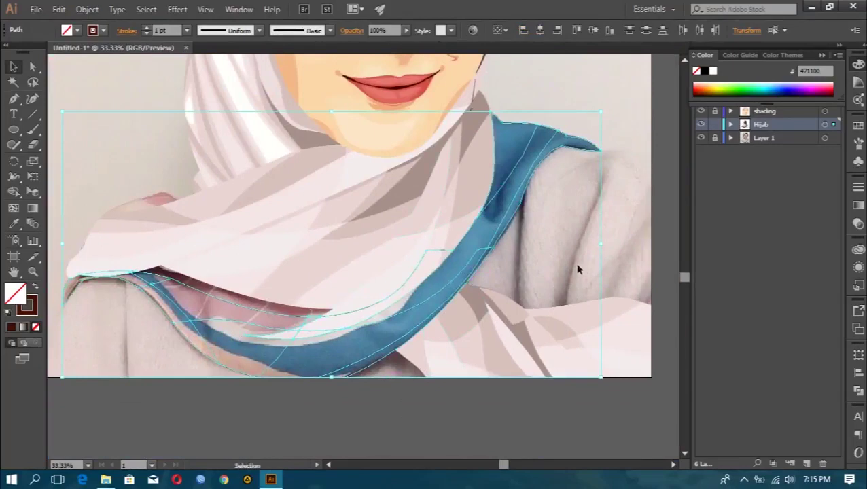
{"action": "left_click", "coordinate": [319, 411]}
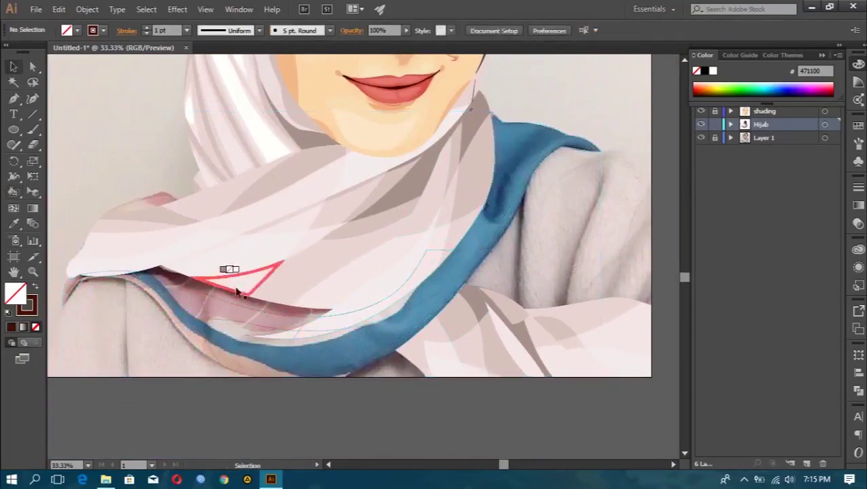
{"action": "scroll", "coordinate": [244, 289], "scroll_direction": "up", "scroll_amount": 1}
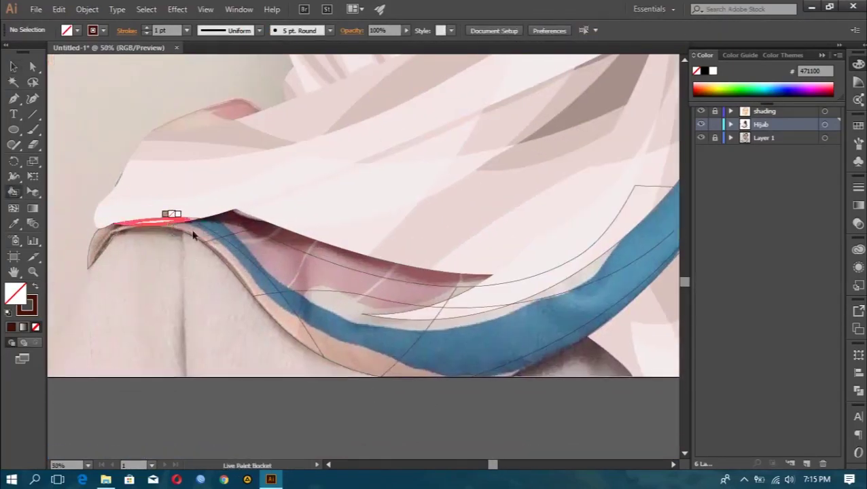
{"action": "left_click_drag", "start_coordinate": [203, 284], "coordinate": [210, 276]}
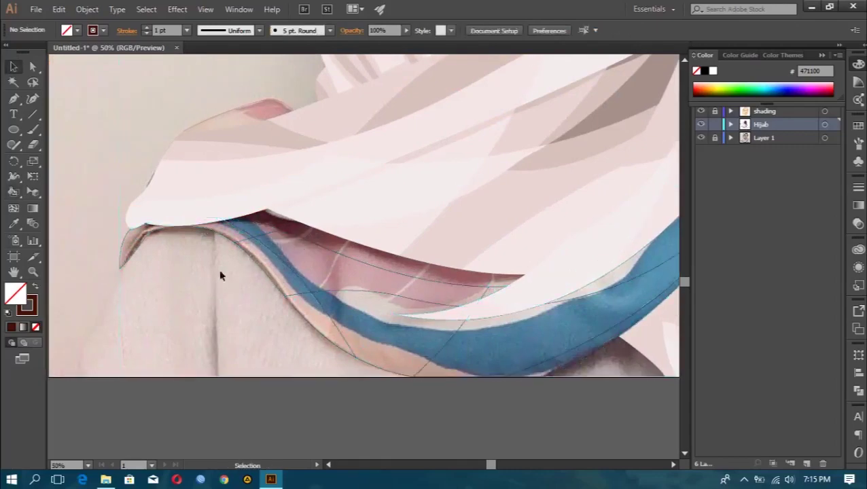
{"action": "scroll", "coordinate": [230, 254], "scroll_direction": "down", "scroll_amount": 1}
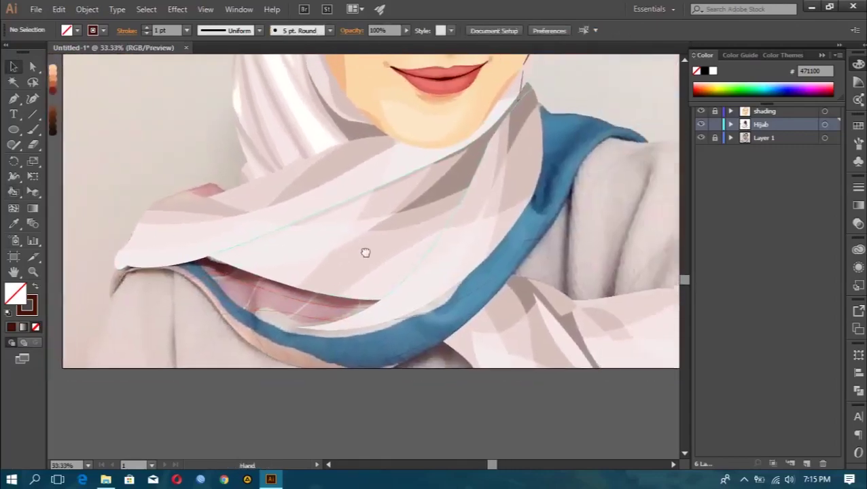
{"action": "left_click_drag", "start_coordinate": [363, 251], "coordinate": [228, 244]}
{"action": "left_click_drag", "start_coordinate": [615, 348], "coordinate": [216, 334]}
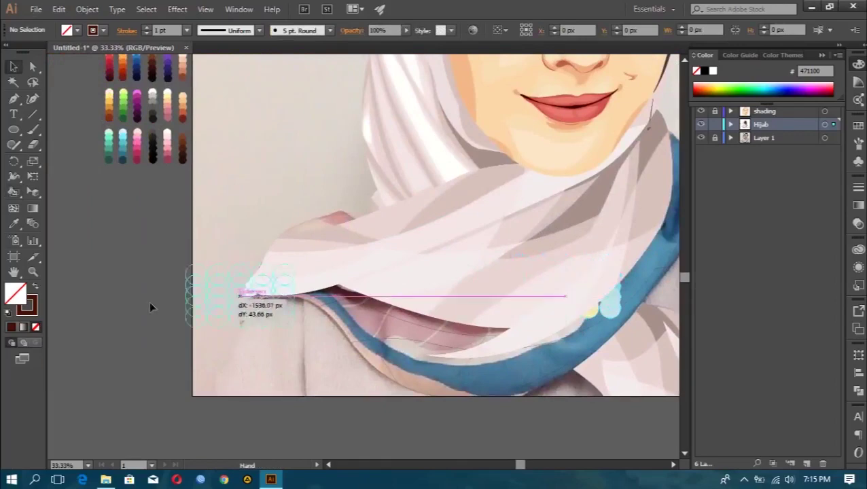
{"action": "scroll", "coordinate": [216, 334], "scroll_direction": "up", "scroll_amount": 2}
Step: Live-paint the hijab and collar regions pale pink from the greyish-pink swatch
{"action": "key", "text": "ctrl+shift+a"}
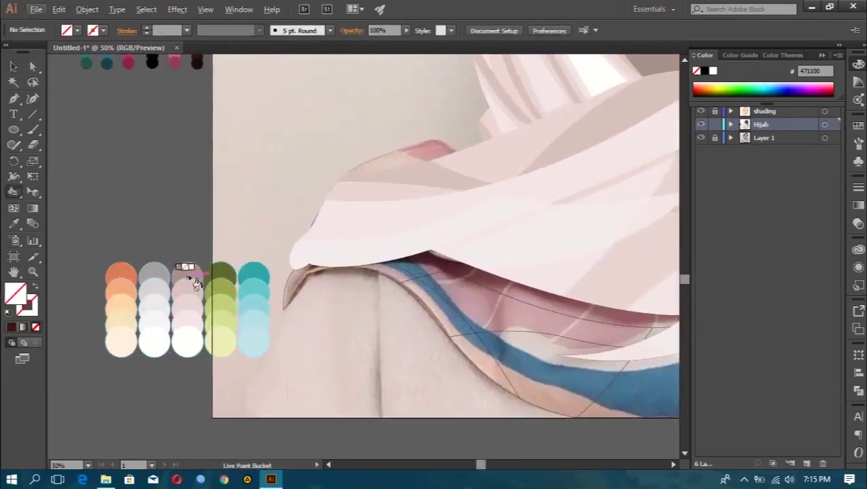
{"action": "left_click", "coordinate": [192, 278], "text": "alt"}
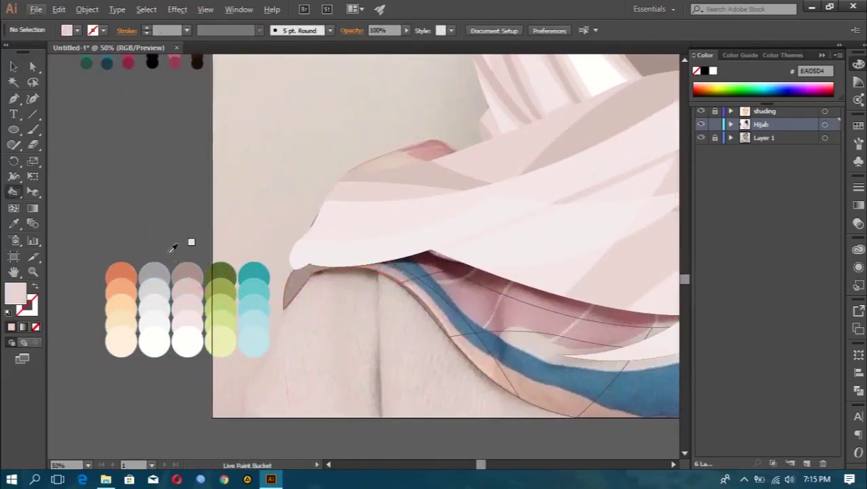
{"action": "scroll", "coordinate": [314, 248], "scroll_direction": "down", "scroll_amount": 1}
{"action": "scroll", "coordinate": [314, 248], "scroll_direction": "right", "scroll_amount": 2}
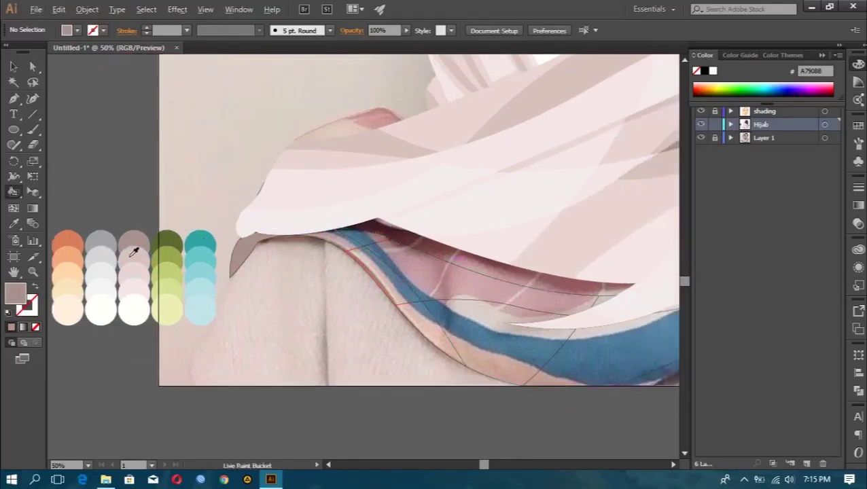
{"action": "left_click", "coordinate": [135, 276], "text": "alt"}
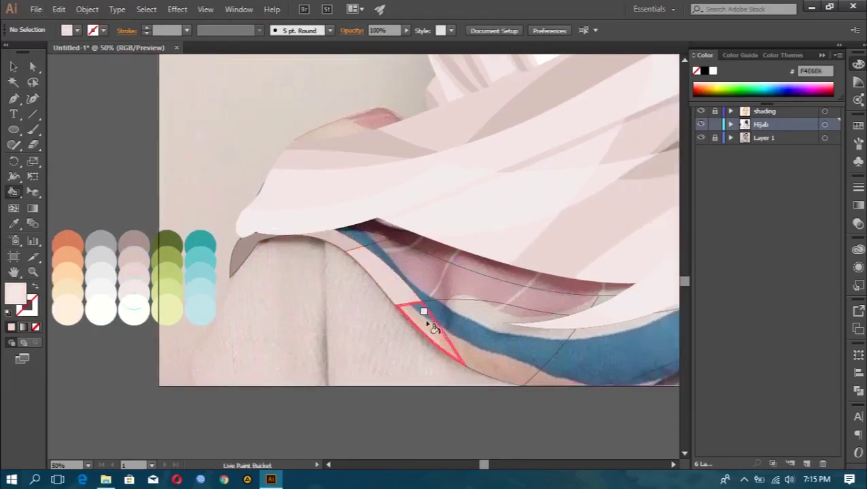
{"action": "left_click", "coordinate": [422, 315]}
{"action": "scroll", "coordinate": [306, 309], "scroll_direction": "down", "scroll_amount": 1}
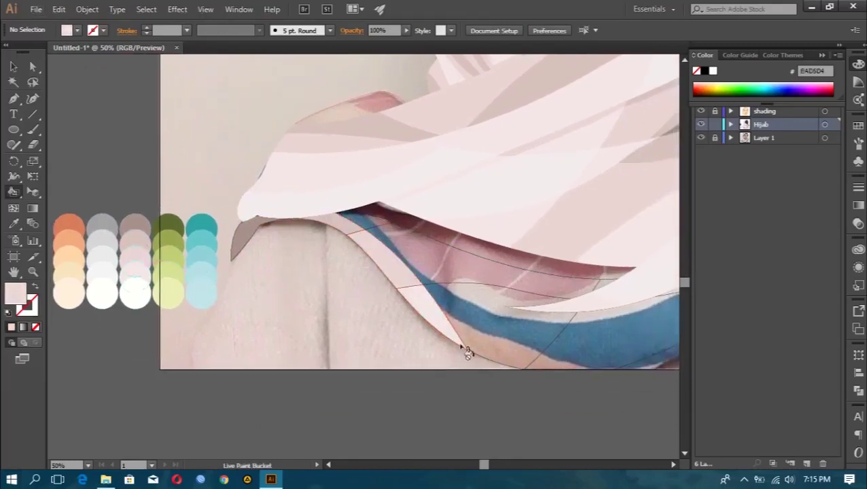
{"action": "left_click", "coordinate": [467, 352]}
{"action": "scroll", "coordinate": [226, 312], "scroll_direction": "down", "scroll_amount": 1}
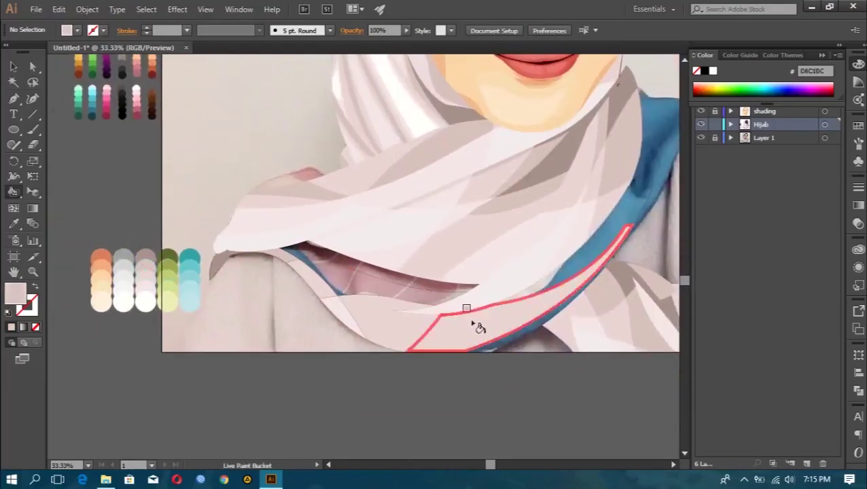
Step: Fill the strip under the scarf dark maroon
{"action": "left_click", "coordinate": [226, 285], "text": "alt"}
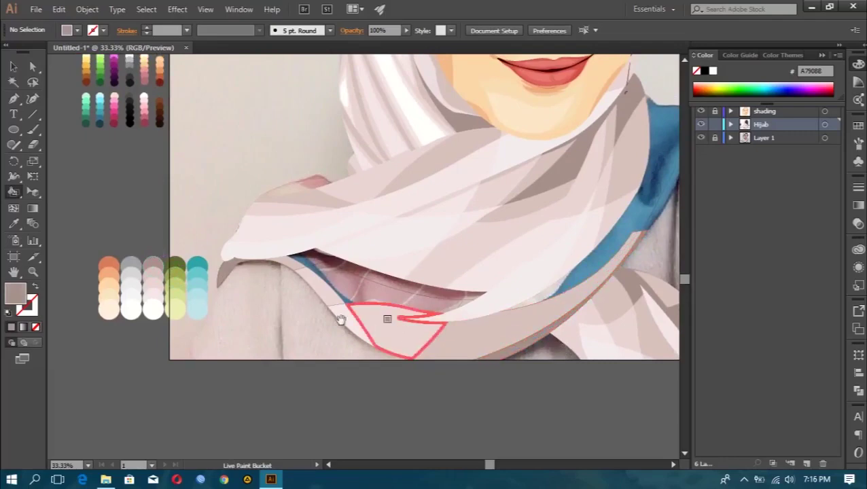
{"action": "scroll", "coordinate": [340, 320], "scroll_direction": "up", "scroll_amount": 2}
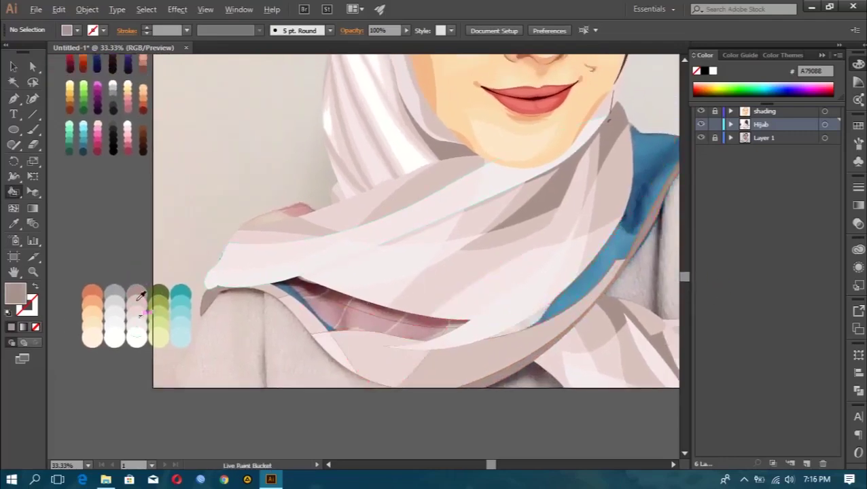
{"action": "scroll", "coordinate": [519, 291], "scroll_direction": "right", "scroll_amount": 2}
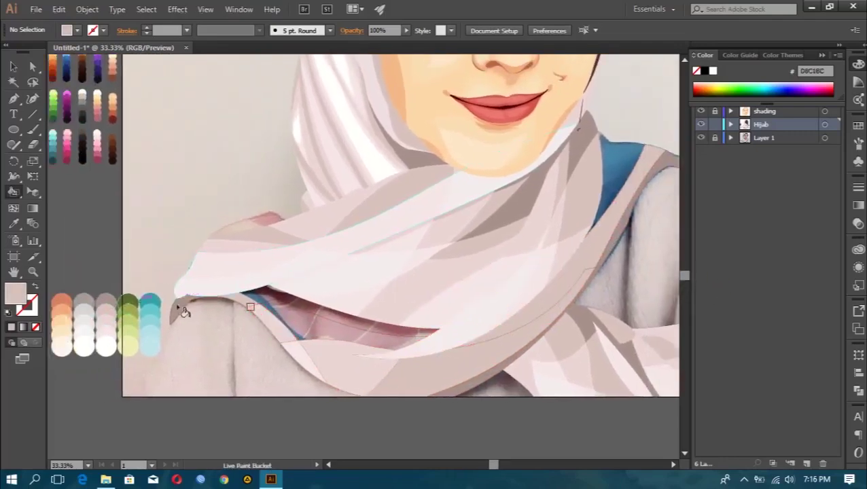
{"action": "scroll", "coordinate": [408, 290], "scroll_direction": "up", "scroll_amount": 1}
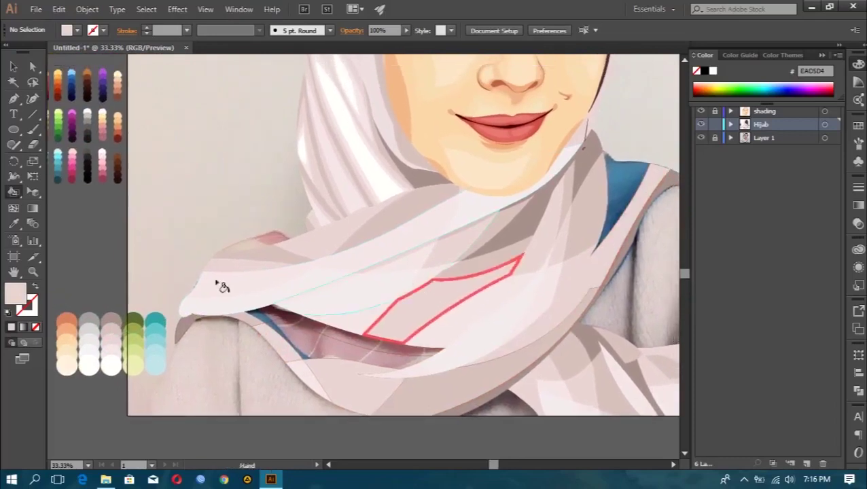
{"action": "scroll", "coordinate": [632, 197], "scroll_direction": "down", "scroll_amount": 2}
{"action": "scroll", "coordinate": [442, 284], "scroll_direction": "up", "scroll_amount": 1}
{"action": "scroll", "coordinate": [363, 323], "scroll_direction": "down", "scroll_amount": 1}
{"action": "scroll", "coordinate": [408, 327], "scroll_direction": "up", "scroll_amount": 2}
{"action": "scroll", "coordinate": [408, 328], "scroll_direction": "left", "scroll_amount": 4}
{"action": "left_click", "coordinate": [368, 312]}
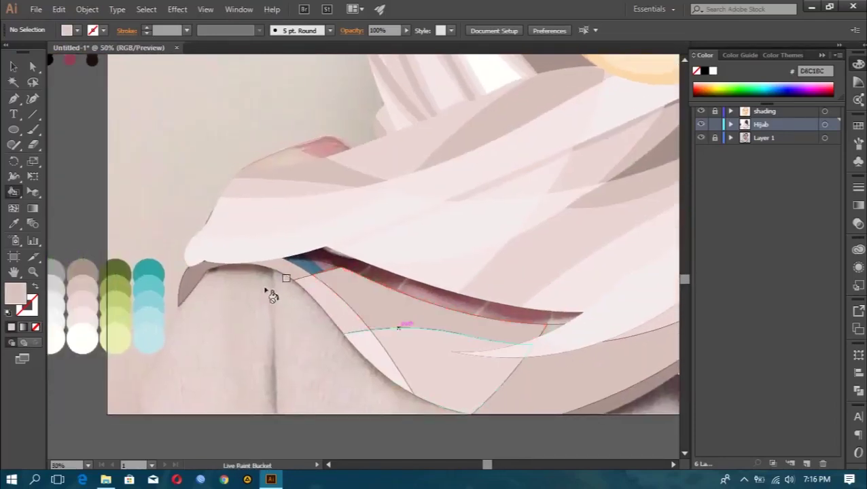
Step: Paint the thin strip along the scarf's right edge, then fill a strip with the sampled lighter pink
{"action": "scroll", "coordinate": [233, 290], "scroll_direction": "left", "scroll_amount": 3}
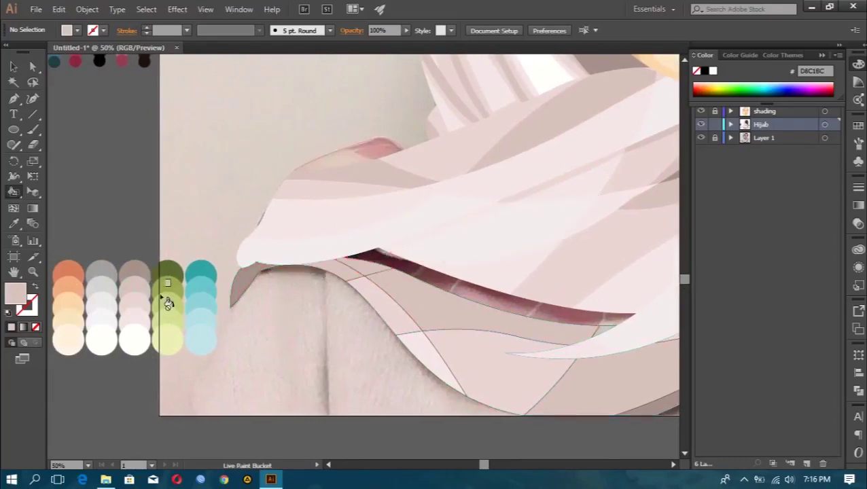
{"action": "scroll", "coordinate": [370, 287], "scroll_direction": "up", "scroll_amount": 1}
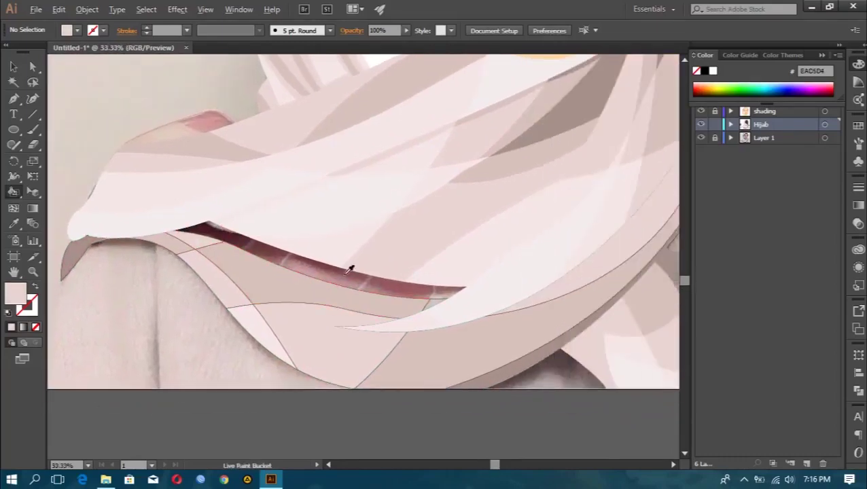
{"action": "scroll", "coordinate": [500, 240], "scroll_direction": "down", "scroll_amount": 2}
{"action": "scroll", "coordinate": [381, 282], "scroll_direction": "right", "scroll_amount": 1}
{"action": "scroll", "coordinate": [311, 304], "scroll_direction": "up", "scroll_amount": 1}
{"action": "left_click_drag", "start_coordinate": [310, 304], "coordinate": [325, 303]}
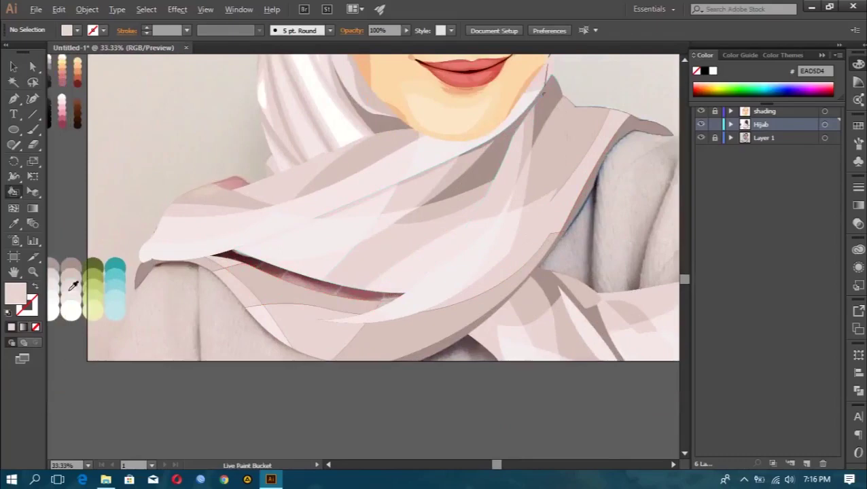
{"action": "left_click", "coordinate": [555, 246]}
{"action": "left_click", "coordinate": [440, 263], "text": "alt"}
{"action": "scroll", "coordinate": [246, 288], "scroll_direction": "left", "scroll_amount": 2}
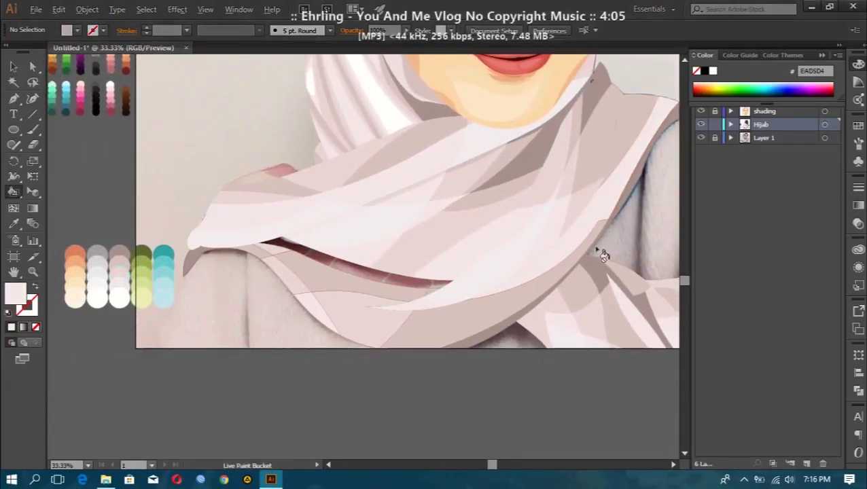
{"action": "left_click", "coordinate": [527, 251]}
Step: Zoom out and bring the stroke colour forward for editing
{"action": "key", "text": "ctrl+minus"}
{"action": "key", "text": "v"}
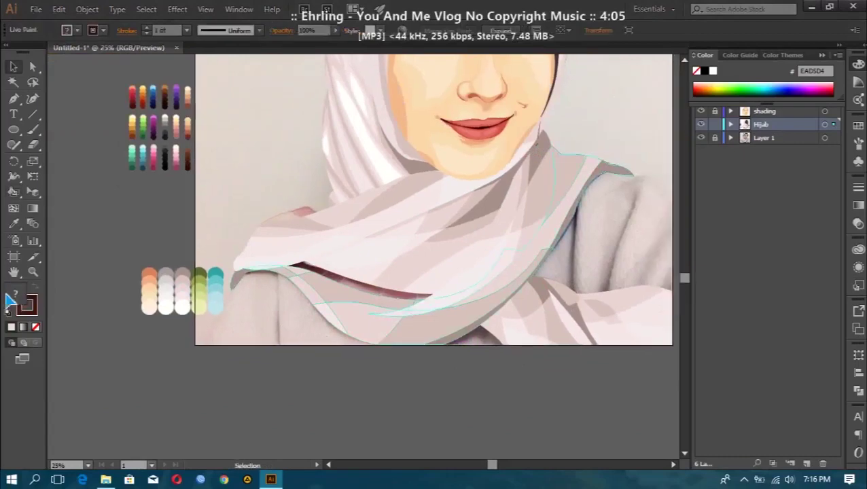
{"action": "left_click", "coordinate": [30, 310]}
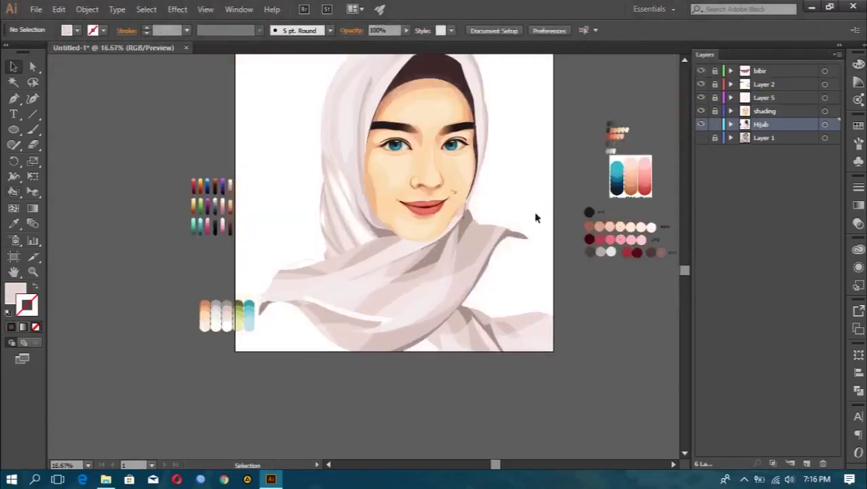
{"action": "scroll", "coordinate": [523, 224], "scroll_direction": "down", "scroll_amount": 3}
{"action": "scroll", "coordinate": [505, 236], "scroll_direction": "up", "scroll_amount": 2}
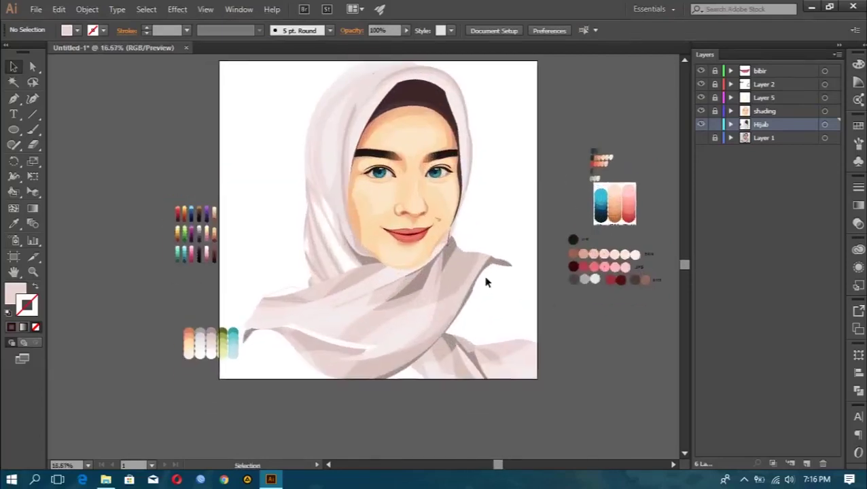
{"action": "scroll", "coordinate": [486, 282], "scroll_direction": "up", "scroll_amount": 2}
Step: Fill a large hijab facet a darker pink with the Live Paint Bucket
{"action": "key", "text": "k"}
{"action": "scroll", "coordinate": [479, 236], "scroll_direction": "up", "scroll_amount": 2}
{"action": "scroll", "coordinate": [513, 205], "scroll_direction": "up", "scroll_amount": 1}
{"action": "scroll", "coordinate": [469, 226], "scroll_direction": "down", "scroll_amount": 1}
{"action": "scroll", "coordinate": [496, 214], "scroll_direction": "down", "scroll_amount": 2}
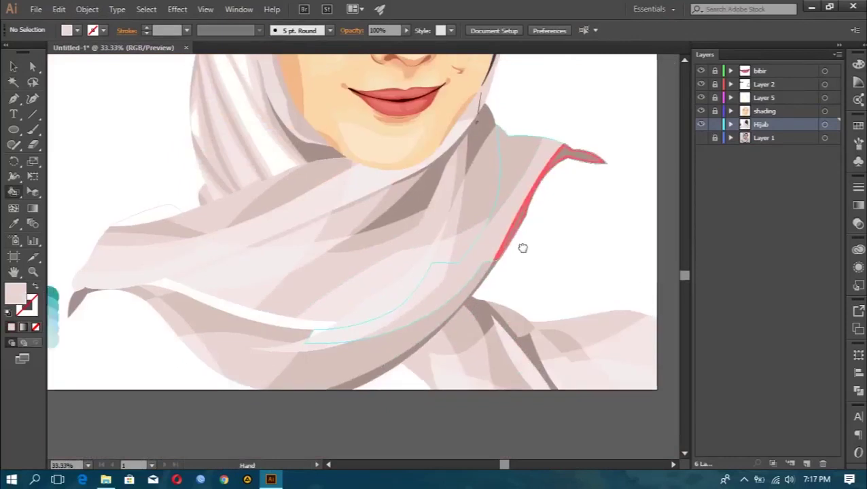
{"action": "scroll", "coordinate": [346, 330], "scroll_direction": "up", "scroll_amount": 2}
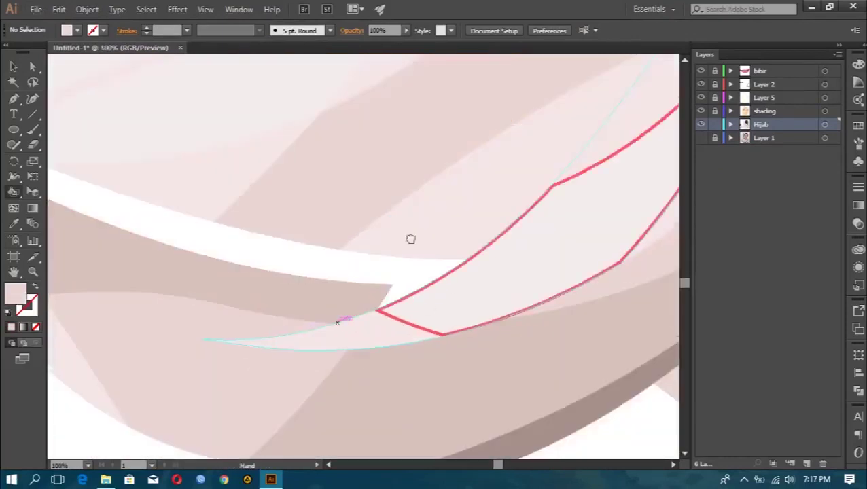
{"action": "scroll", "coordinate": [391, 231], "scroll_direction": "down", "scroll_amount": 1}
{"action": "scroll", "coordinate": [370, 241], "scroll_direction": "down", "scroll_amount": 2}
{"action": "scroll", "coordinate": [369, 252], "scroll_direction": "up", "scroll_amount": 1}
{"action": "scroll", "coordinate": [320, 242], "scroll_direction": "up", "scroll_amount": 1}
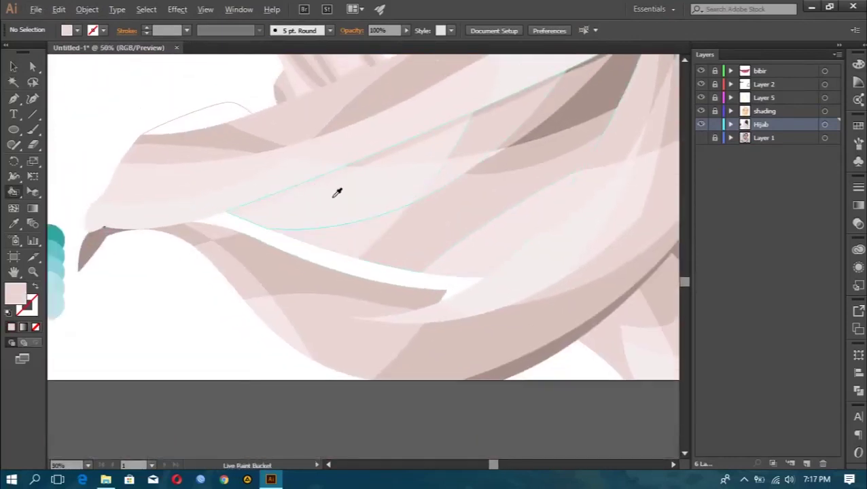
{"action": "left_click", "coordinate": [299, 268]}
Step: Draw a shading path across the hijab's lower fold and give it the scarf colour
{"action": "scroll", "coordinate": [361, 241], "scroll_direction": "down", "scroll_amount": 2}
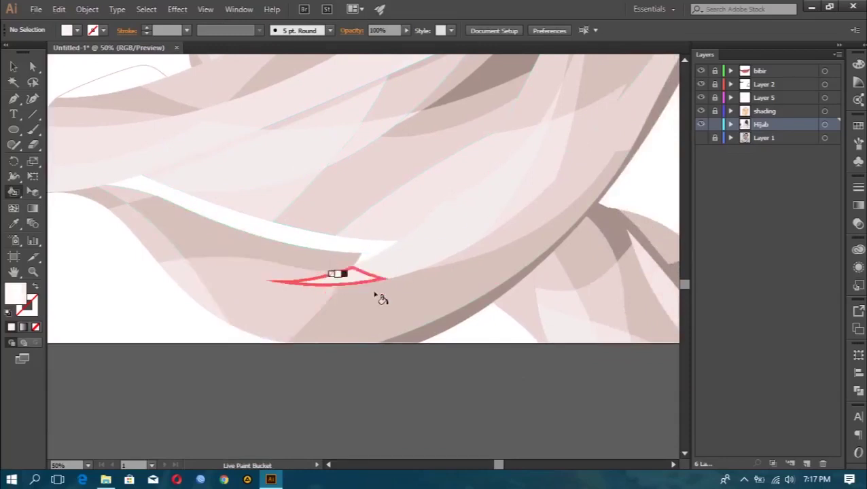
{"action": "key", "text": "ctrl+minus"}
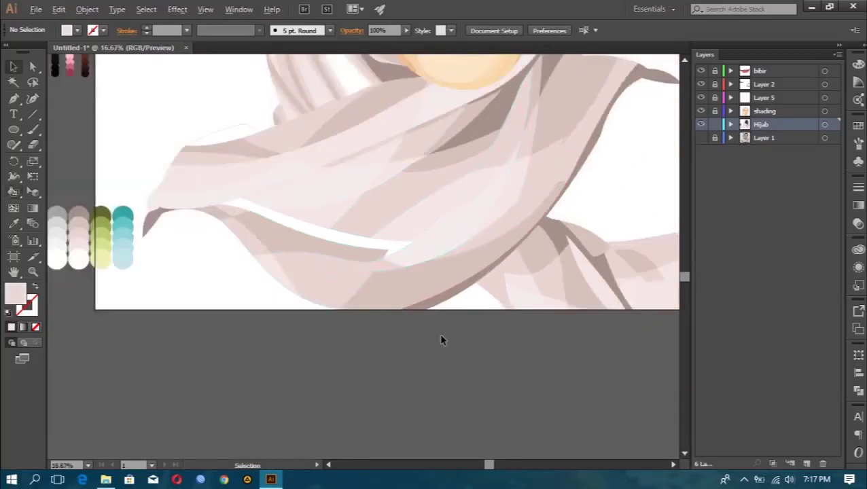
{"action": "key", "text": "ctrl+minus"}
{"action": "scroll", "coordinate": [333, 303], "scroll_direction": "up", "scroll_amount": 2}
{"action": "key", "text": "p"}
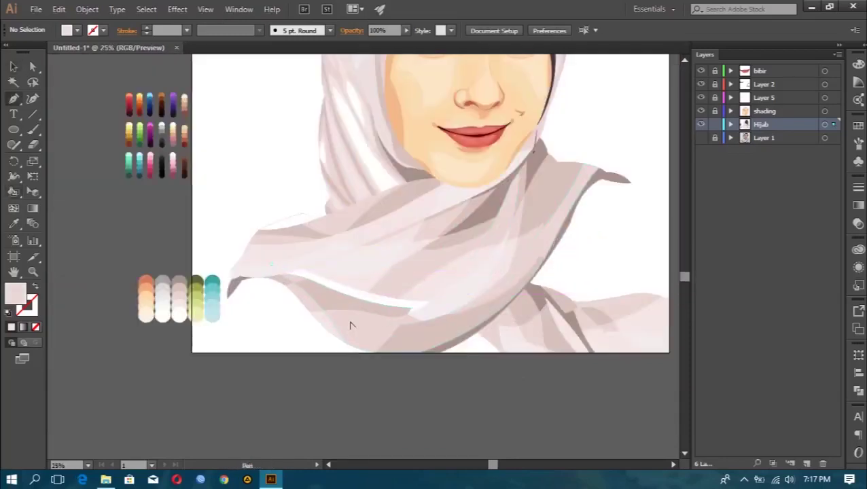
{"action": "scroll", "coordinate": [350, 326], "scroll_direction": "up", "scroll_amount": 1}
{"action": "left_click", "coordinate": [532, 277]}
{"action": "left_click", "coordinate": [399, 250]}
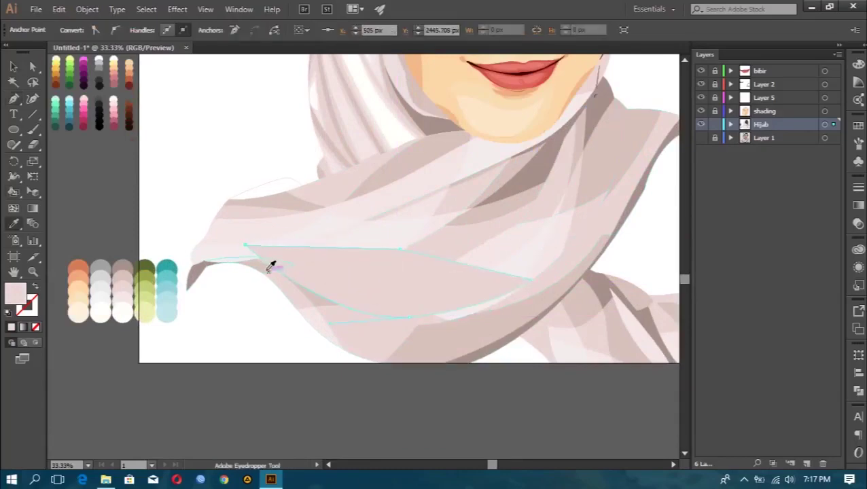
{"action": "left_click", "coordinate": [203, 265]}
{"action": "key", "text": "v"}
Step: Zoom out to view the whole portrait
{"action": "key", "text": "ctrl+shift+a"}
{"action": "key", "text": "ctrl+minus"}
{"action": "key", "text": "ctrl+minus"}
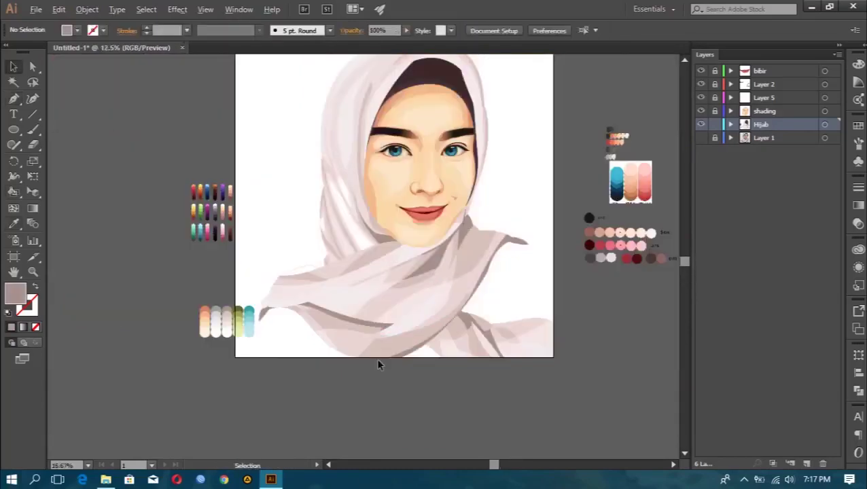
{"action": "key", "text": "ctrl+minus"}
{"action": "scroll", "coordinate": [401, 381], "scroll_direction": "up", "scroll_amount": 1}
{"action": "scroll", "coordinate": [391, 379], "scroll_direction": "down", "scroll_amount": 1}
{"action": "scroll", "coordinate": [394, 373], "scroll_direction": "up", "scroll_amount": 1}
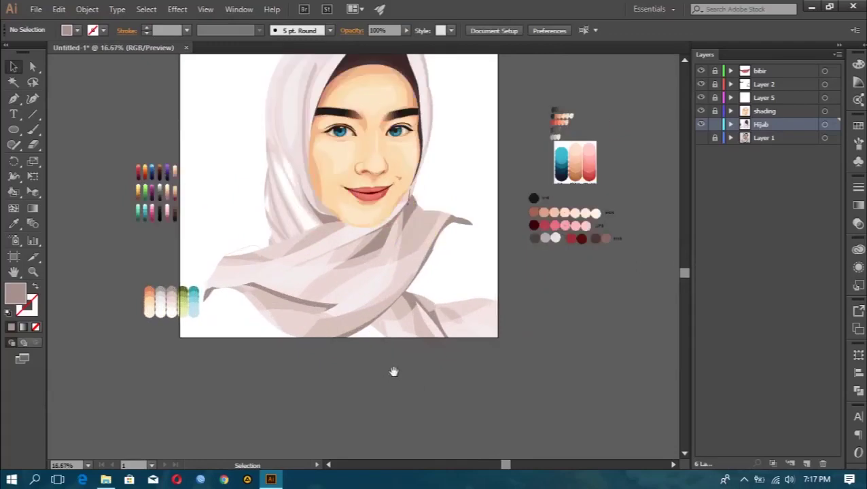
{"action": "scroll", "coordinate": [401, 286], "scroll_direction": "up", "scroll_amount": 1}
{"action": "scroll", "coordinate": [421, 238], "scroll_direction": "up", "scroll_amount": 1}
{"action": "scroll", "coordinate": [407, 217], "scroll_direction": "down", "scroll_amount": 1}
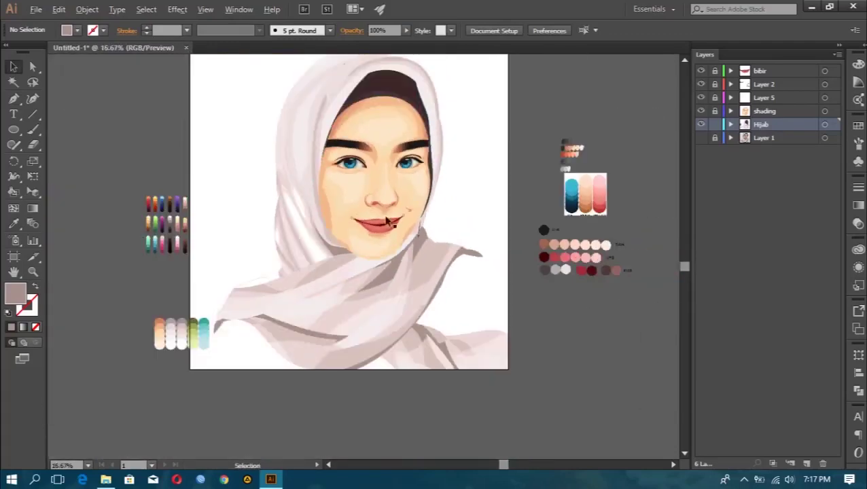
{"action": "scroll", "coordinate": [306, 292], "scroll_direction": "up", "scroll_amount": 4}
Step: Select a scarf path near the shoulder for the Eyedropper, then deselect and review the hijab
{"action": "left_click", "coordinate": [374, 351]}
{"action": "key", "text": "i"}
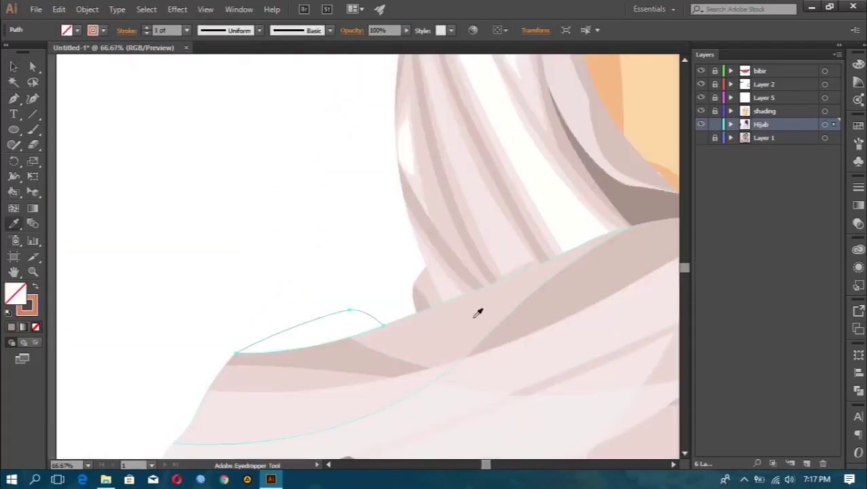
{"action": "key", "text": "v"}
{"action": "left_click", "coordinate": [290, 205]}
{"action": "scroll", "coordinate": [464, 281], "scroll_direction": "down", "scroll_amount": 4}
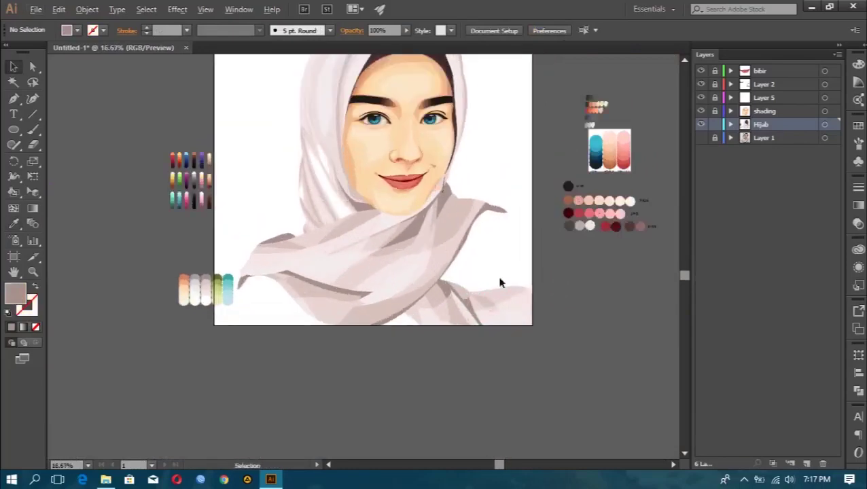
{"action": "scroll", "coordinate": [476, 299], "scroll_direction": "down", "scroll_amount": 1}
{"action": "scroll", "coordinate": [471, 303], "scroll_direction": "up", "scroll_amount": 1}
{"action": "scroll", "coordinate": [280, 205], "scroll_direction": "down", "scroll_amount": 2}
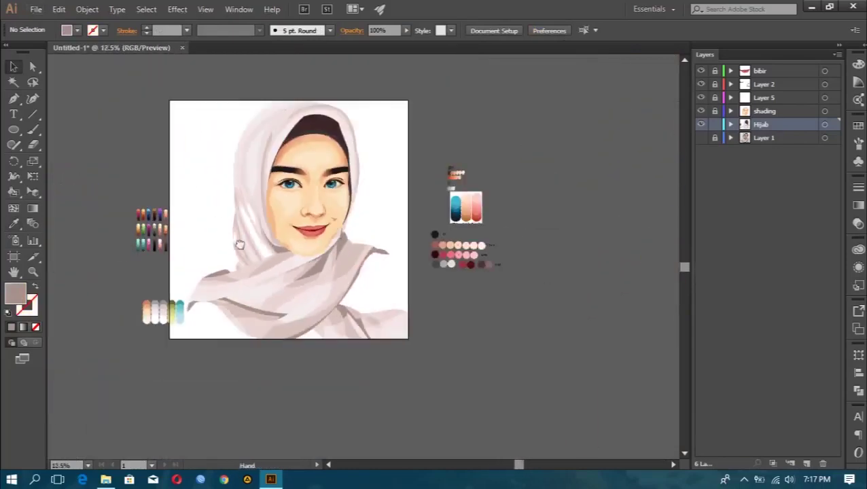
{"action": "scroll", "coordinate": [245, 244], "scroll_direction": "up", "scroll_amount": 1}
{"action": "scroll", "coordinate": [252, 219], "scroll_direction": "up", "scroll_amount": 1}
{"action": "scroll", "coordinate": [305, 258], "scroll_direction": "down", "scroll_amount": 1}
{"action": "scroll", "coordinate": [305, 258], "scroll_direction": "up", "scroll_amount": 2}
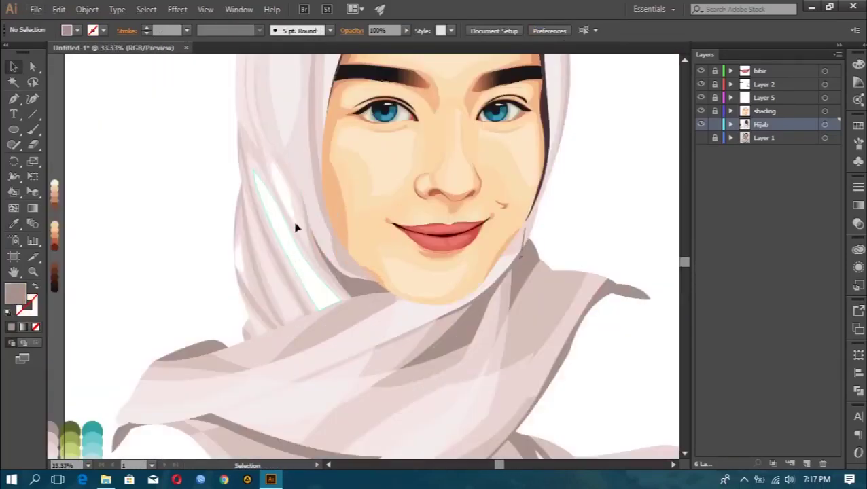
Step: Give the white highlight shape on the hijab's left side the near-white fill F9F7F7
{"action": "left_click", "coordinate": [282, 196]}
{"action": "scroll", "coordinate": [198, 196], "scroll_direction": "down", "scroll_amount": 1}
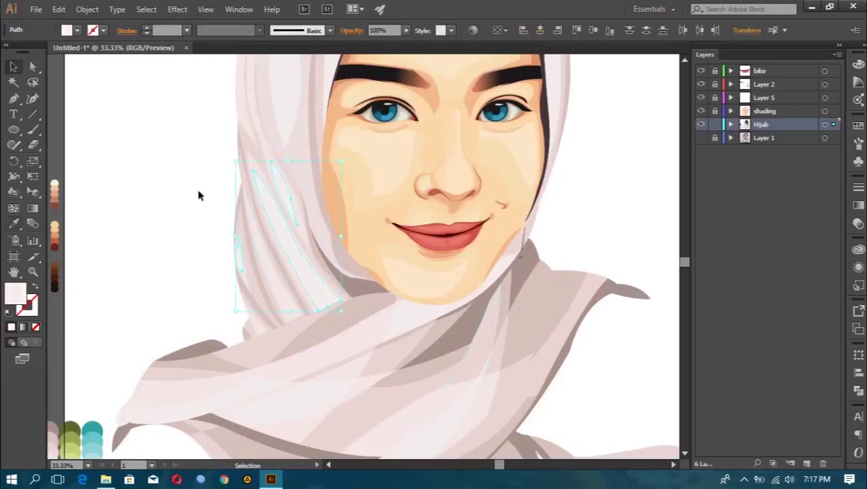
{"action": "scroll", "coordinate": [198, 195], "scroll_direction": "down", "scroll_amount": 1}
{"action": "scroll", "coordinate": [251, 286], "scroll_direction": "up", "scroll_amount": 2}
{"action": "scroll", "coordinate": [269, 256], "scroll_direction": "down", "scroll_amount": 1}
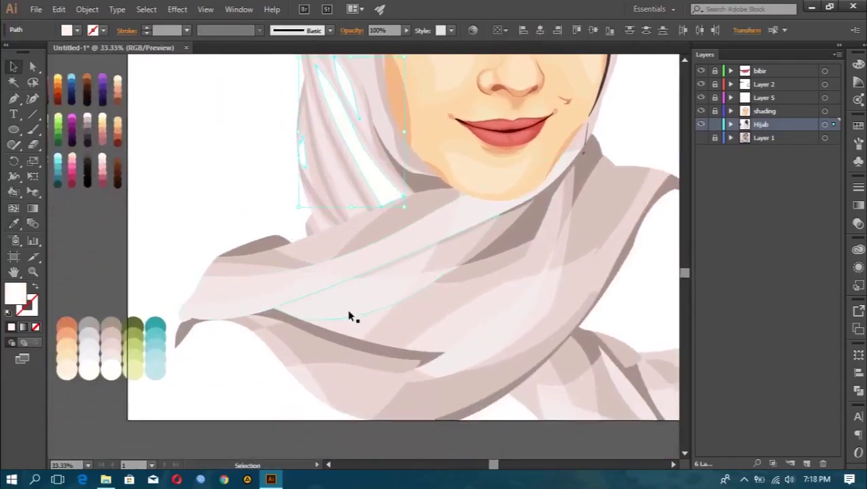
{"action": "scroll", "coordinate": [350, 316], "scroll_direction": "up", "scroll_amount": 1}
{"action": "scroll", "coordinate": [343, 297], "scroll_direction": "up", "scroll_amount": 1}
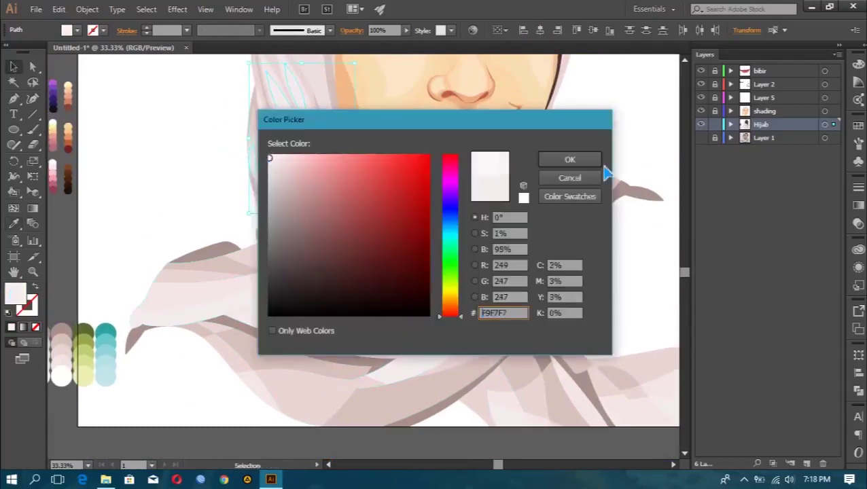
{"action": "left_click", "coordinate": [570, 159]}
{"action": "scroll", "coordinate": [203, 183], "scroll_direction": "down", "scroll_amount": 1}
{"action": "scroll", "coordinate": [231, 231], "scroll_direction": "down", "scroll_amount": 1}
{"action": "scroll", "coordinate": [313, 306], "scroll_direction": "up", "scroll_amount": 1}
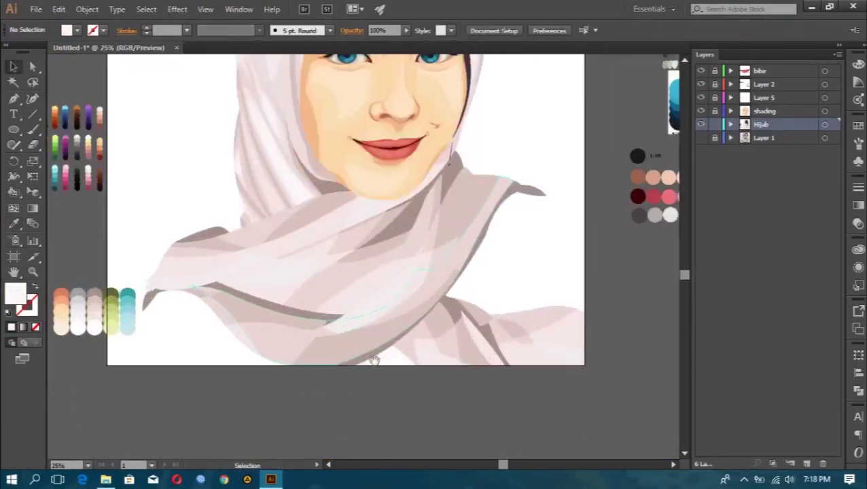
{"action": "scroll", "coordinate": [354, 340], "scroll_direction": "up", "scroll_amount": 2}
Step: Move the lower hijab shading anchor up-right so its edge meets the dark fold
{"action": "left_click_drag", "start_coordinate": [317, 328], "coordinate": [362, 294]}
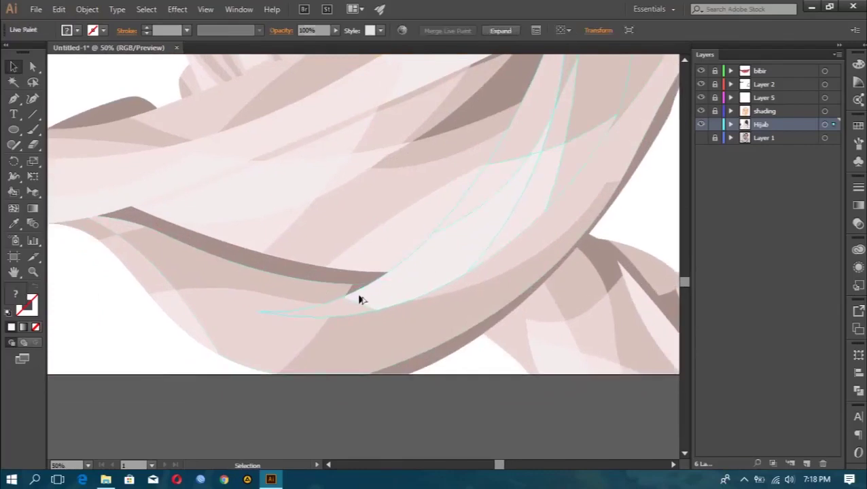
{"action": "key", "text": "a"}
{"action": "scroll", "coordinate": [358, 300], "scroll_direction": "up", "scroll_amount": 3}
{"action": "left_click", "coordinate": [328, 318]}
{"action": "left_click_drag", "start_coordinate": [312, 304], "coordinate": [343, 261]}
{"action": "scroll", "coordinate": [313, 270], "scroll_direction": "down", "scroll_amount": 2}
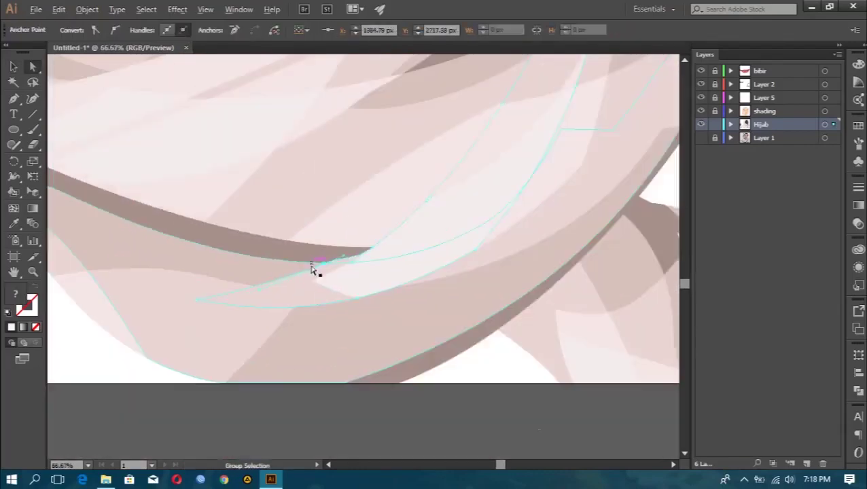
{"action": "left_click_drag", "start_coordinate": [287, 301], "coordinate": [326, 269]}
{"action": "key", "text": "v"}
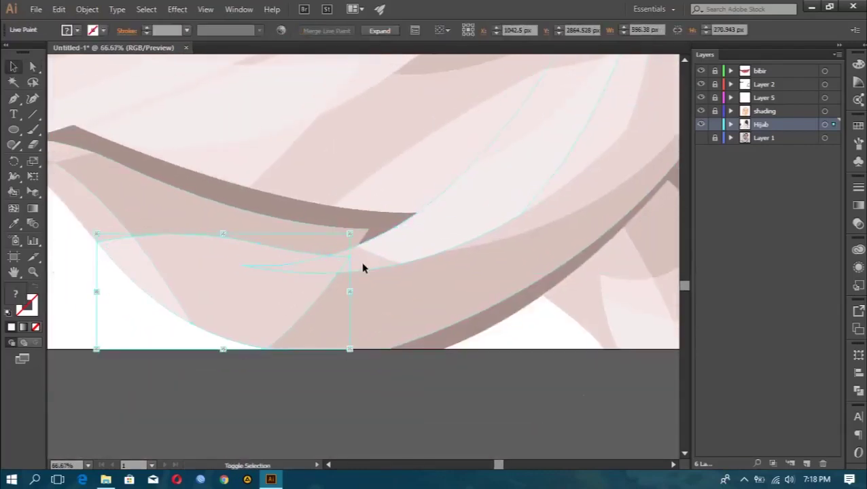
{"action": "key", "text": "shift+m"}
{"action": "left_click", "coordinate": [304, 351]}
Step: Zoom out to view the whole artboard with the finished hijab drape
{"action": "scroll", "coordinate": [304, 350], "scroll_direction": "down", "scroll_amount": 1}
{"action": "scroll", "coordinate": [332, 350], "scroll_direction": "down", "scroll_amount": 1}
{"action": "scroll", "coordinate": [333, 333], "scroll_direction": "down", "scroll_amount": 1}
{"action": "scroll", "coordinate": [312, 376], "scroll_direction": "down", "scroll_amount": 1}
{"action": "left_click_drag", "start_coordinate": [311, 376], "coordinate": [354, 367]}
{"action": "scroll", "coordinate": [356, 367], "scroll_direction": "down", "scroll_amount": 2}
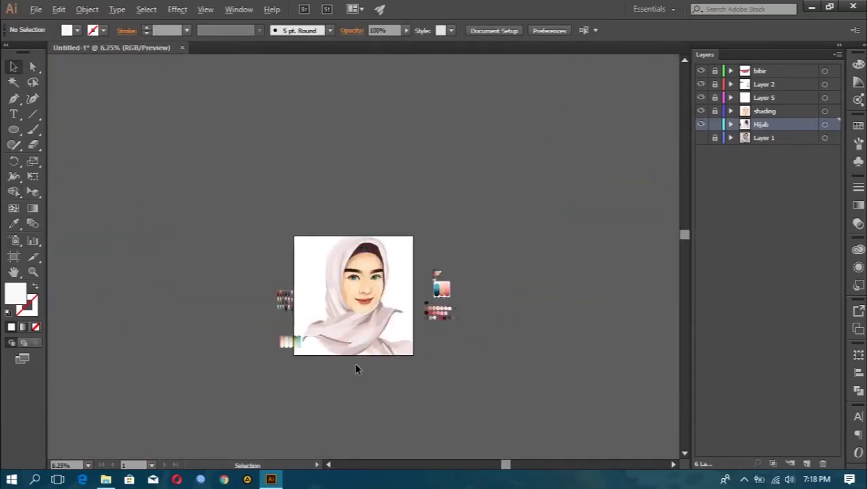
{"action": "scroll", "coordinate": [350, 377], "scroll_direction": "up", "scroll_amount": 4}
{"action": "scroll", "coordinate": [335, 371], "scroll_direction": "down", "scroll_amount": 1}
{"action": "scroll", "coordinate": [334, 370], "scroll_direction": "up", "scroll_amount": 1}
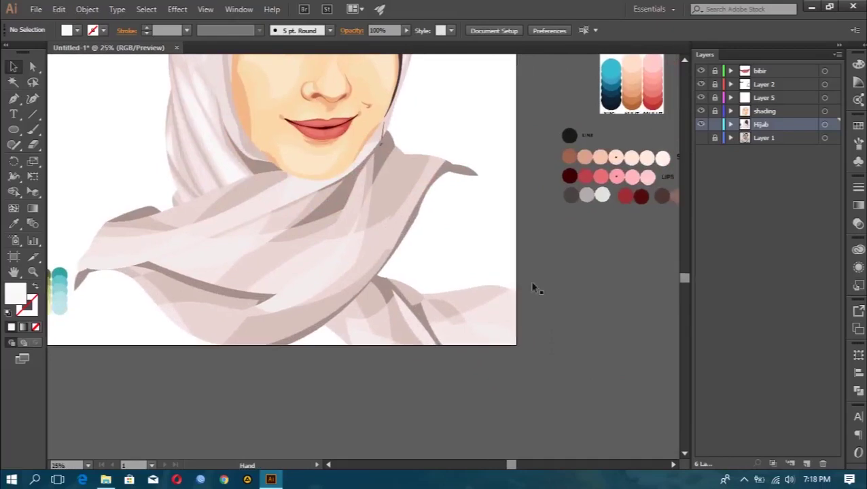
{"action": "scroll", "coordinate": [466, 248], "scroll_direction": "down", "scroll_amount": 1}
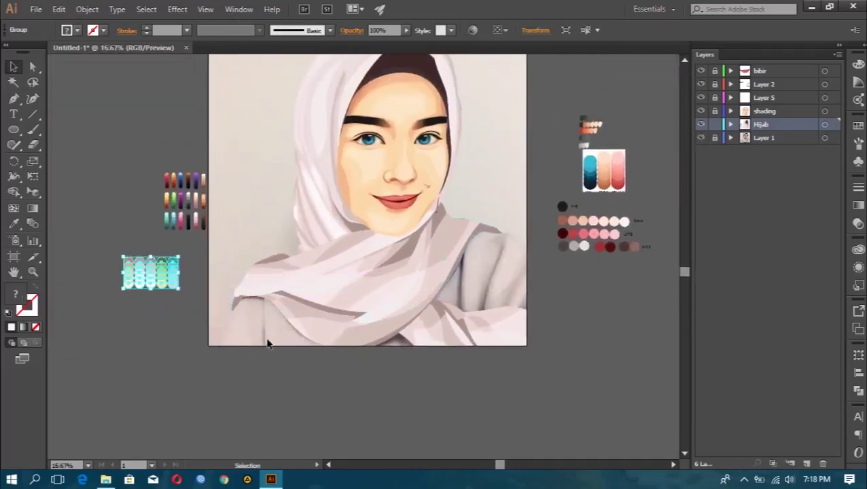
Step: Draw a closed pen path from the left shoulder around to the right shoulder
{"action": "scroll", "coordinate": [245, 324], "scroll_direction": "up", "scroll_amount": 2}
{"action": "left_click_drag", "start_coordinate": [244, 325], "coordinate": [240, 313]}
{"action": "key", "text": "p"}
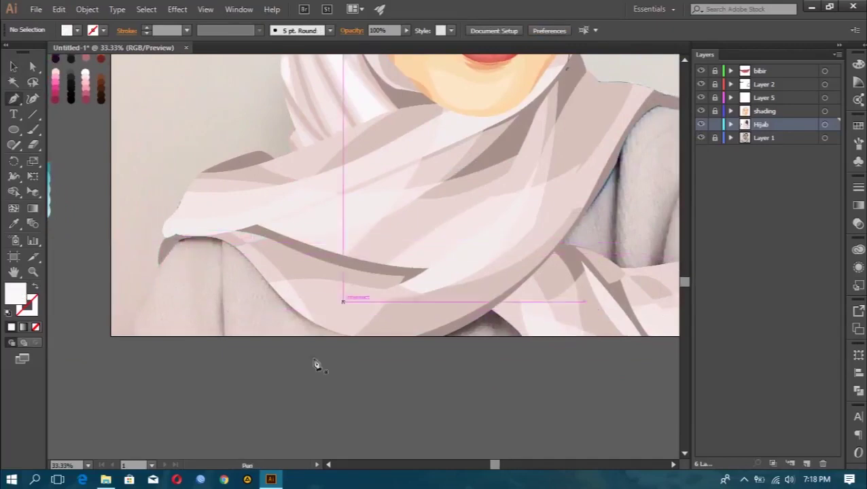
{"action": "scroll", "coordinate": [287, 228], "scroll_direction": "down", "scroll_amount": 1}
{"action": "scroll", "coordinate": [275, 239], "scroll_direction": "up", "scroll_amount": 1}
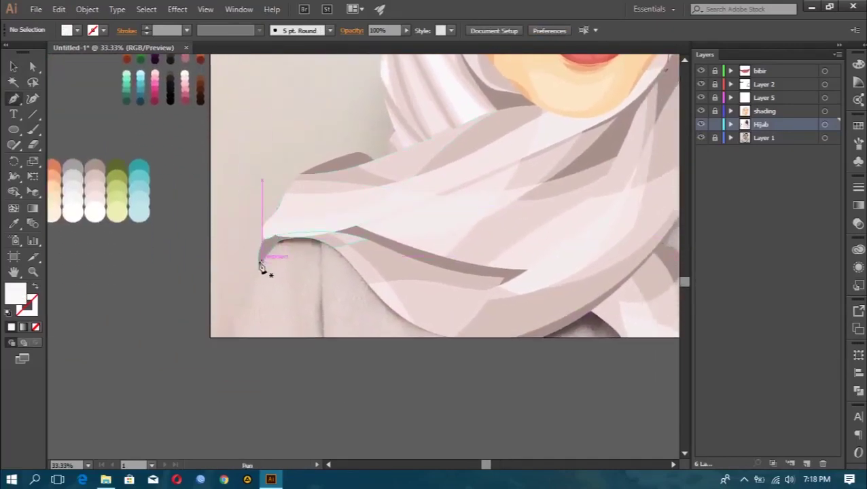
{"action": "left_click", "coordinate": [260, 265]}
{"action": "left_click_drag", "start_coordinate": [230, 326], "coordinate": [235, 351]}
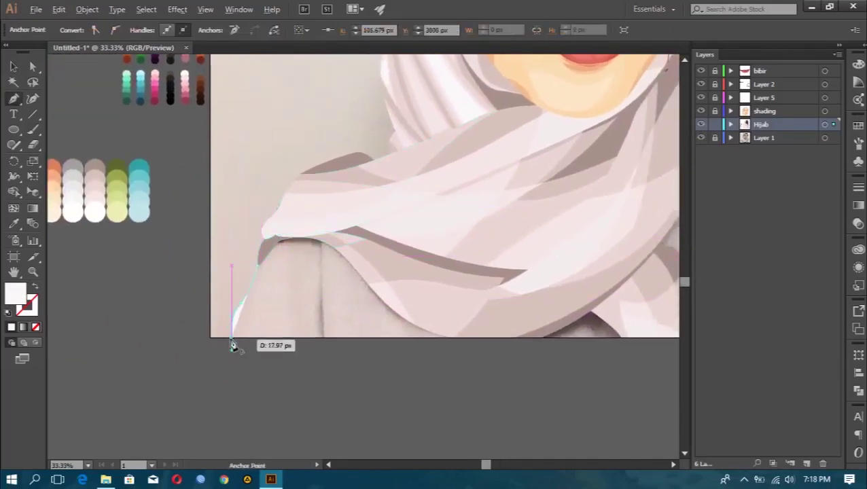
{"action": "scroll", "coordinate": [401, 322], "scroll_direction": "right", "scroll_amount": 5}
{"action": "scroll", "coordinate": [454, 263], "scroll_direction": "up", "scroll_amount": 3}
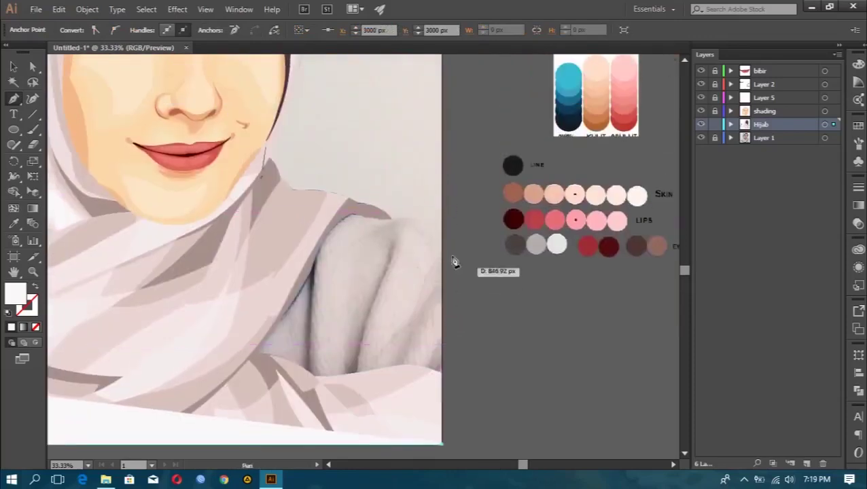
{"action": "scroll", "coordinate": [395, 228], "scroll_direction": "up", "scroll_amount": 1}
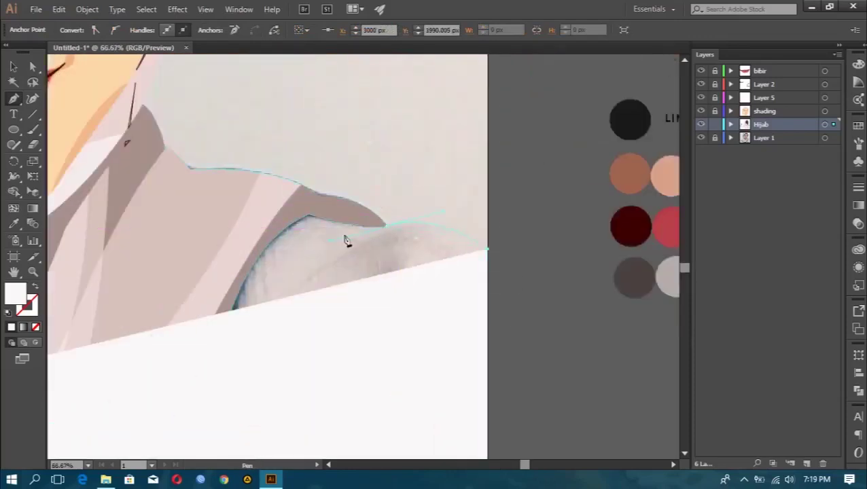
{"action": "left_click", "coordinate": [386, 227]}
Step: Deselect the new clothing shape, zoom out, and marquee-select all the hijab artwork
{"action": "scroll", "coordinate": [384, 263], "scroll_direction": "up", "scroll_amount": 2}
{"action": "scroll", "coordinate": [426, 269], "scroll_direction": "down", "scroll_amount": 1}
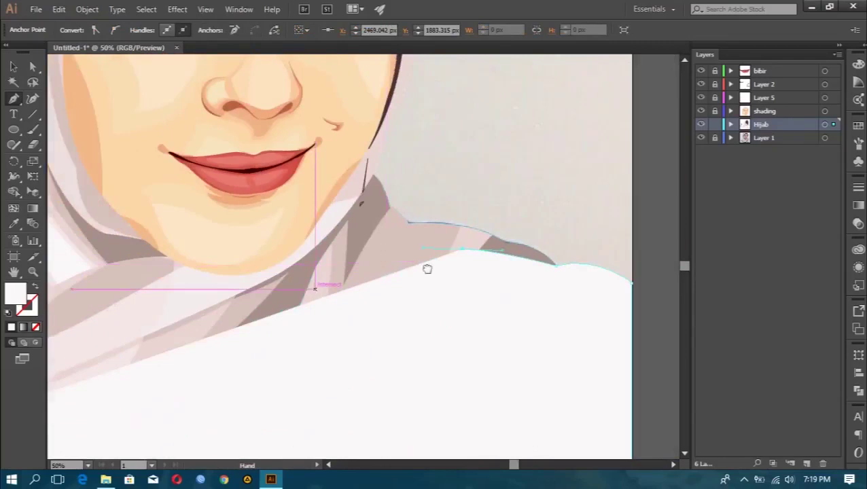
{"action": "scroll", "coordinate": [449, 236], "scroll_direction": "left", "scroll_amount": 10}
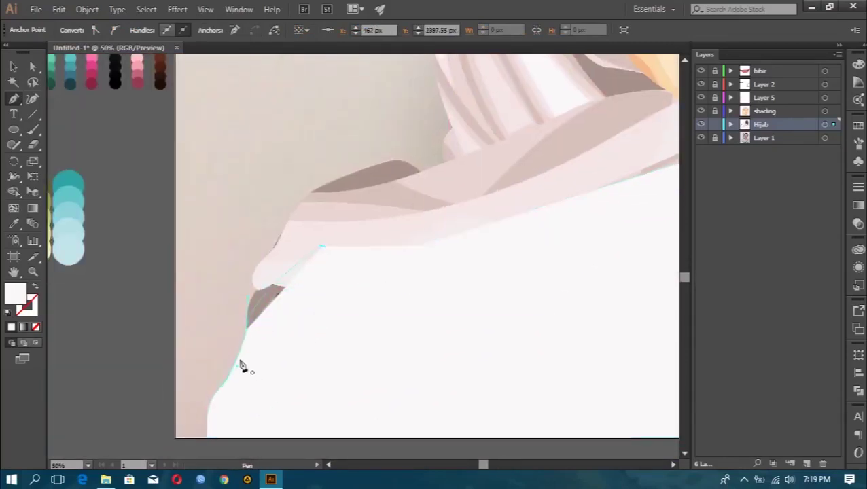
{"action": "scroll", "coordinate": [178, 248], "scroll_direction": "down", "scroll_amount": 2}
{"action": "scroll", "coordinate": [335, 289], "scroll_direction": "down", "scroll_amount": 3}
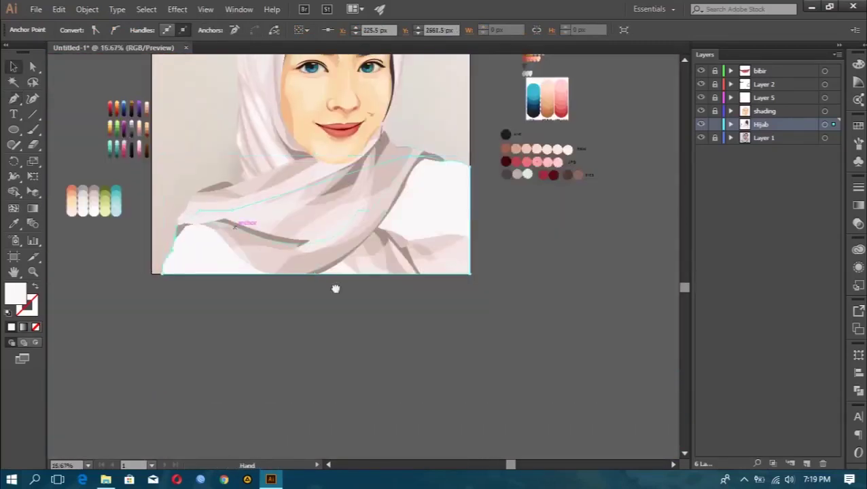
{"action": "scroll", "coordinate": [402, 187], "scroll_direction": "up", "scroll_amount": 2}
{"action": "left_click", "coordinate": [426, 199]}
{"action": "scroll", "coordinate": [209, 94], "scroll_direction": "left", "scroll_amount": 1}
{"action": "scroll", "coordinate": [228, 125], "scroll_direction": "up", "scroll_amount": 1}
{"action": "scroll", "coordinate": [227, 125], "scroll_direction": "left", "scroll_amount": 1}
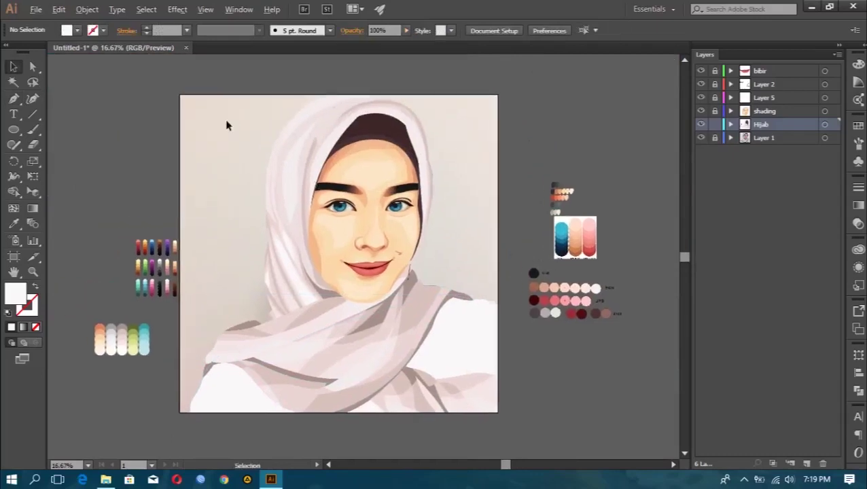
{"action": "scroll", "coordinate": [227, 125], "scroll_direction": "down", "scroll_amount": 1}
{"action": "left_click_drag", "start_coordinate": [425, 380], "coordinate": [115, 296]}
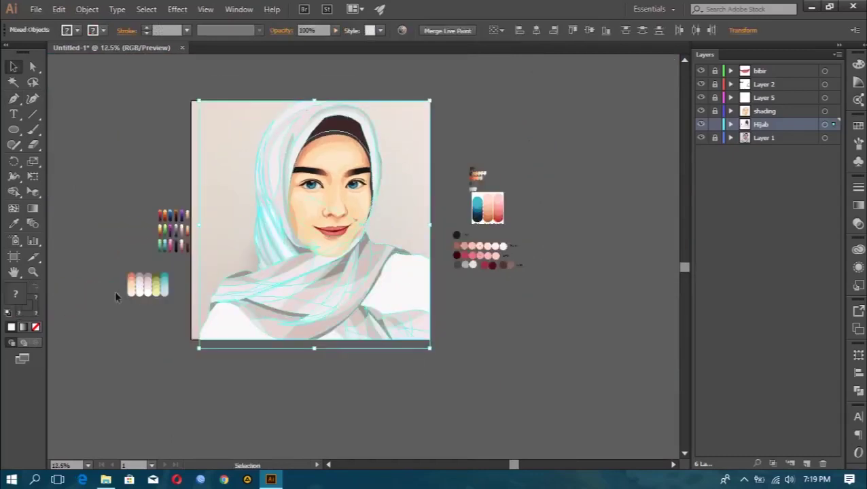
Step: Remove the hijab outlines and give the white clothing a near-black #050505 outline
{"action": "left_click", "coordinate": [35, 327]}
{"action": "scroll", "coordinate": [220, 323], "scroll_direction": "up", "scroll_amount": 1}
{"action": "scroll", "coordinate": [164, 294], "scroll_direction": "up", "scroll_amount": 1}
{"action": "left_click", "coordinate": [165, 293]}
{"action": "key", "text": "shift+x"}
{"action": "double_click", "coordinate": [712, 71]}
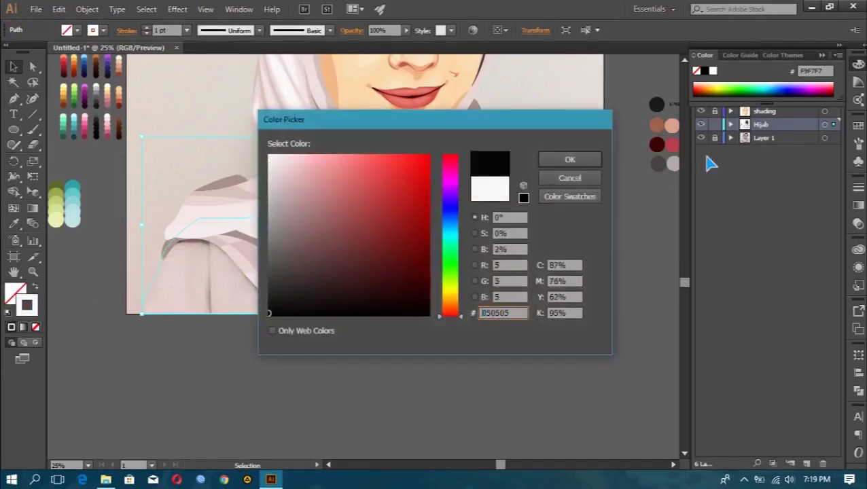
{"action": "left_click", "coordinate": [591, 158]}
{"action": "left_click", "coordinate": [621, 196]}
Step: Draw a closed fold shape curving down the right sleeve
{"action": "key", "text": "p"}
{"action": "scroll", "coordinate": [499, 256], "scroll_direction": "up", "scroll_amount": 2}
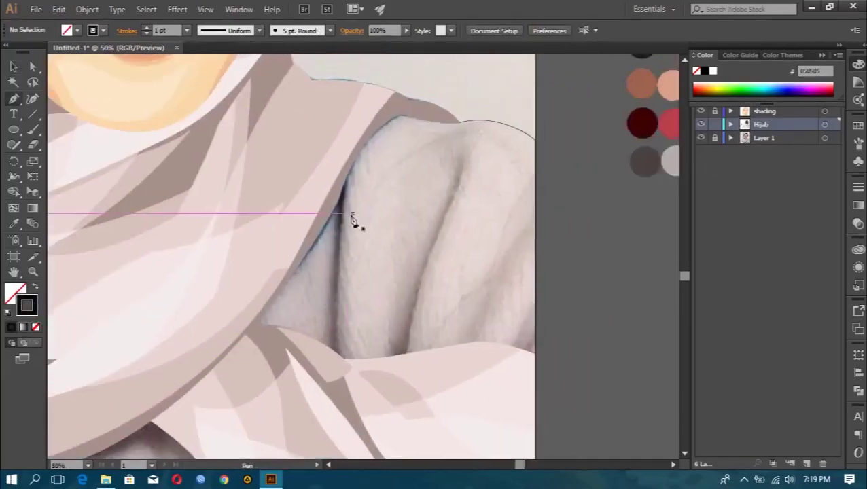
{"action": "scroll", "coordinate": [381, 136], "scroll_direction": "down", "scroll_amount": 1}
{"action": "left_click", "coordinate": [400, 90]}
{"action": "left_click_drag", "start_coordinate": [347, 290], "coordinate": [351, 390]}
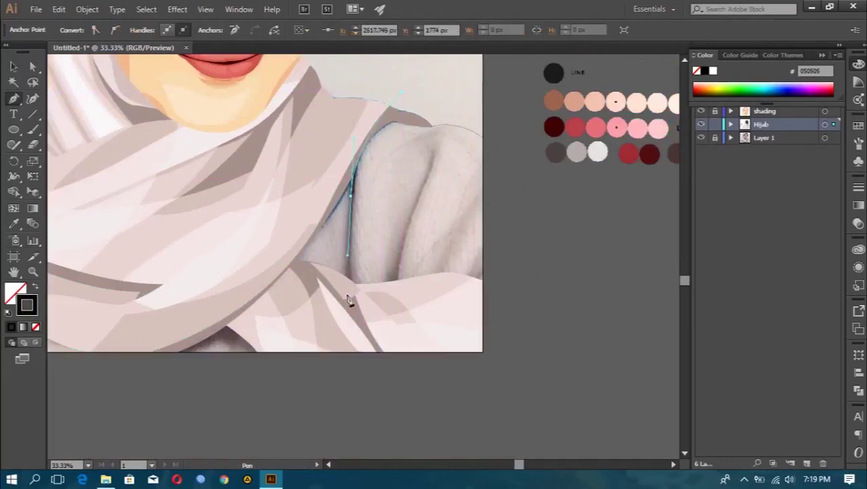
{"action": "left_click", "coordinate": [518, 120]}
{"action": "left_click", "coordinate": [403, 91]}
{"action": "key", "text": "v"}
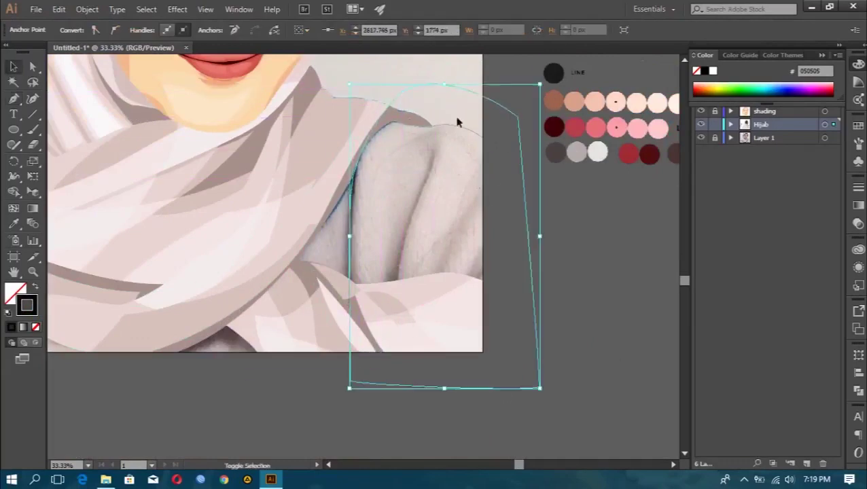
{"action": "left_click", "coordinate": [517, 304]}
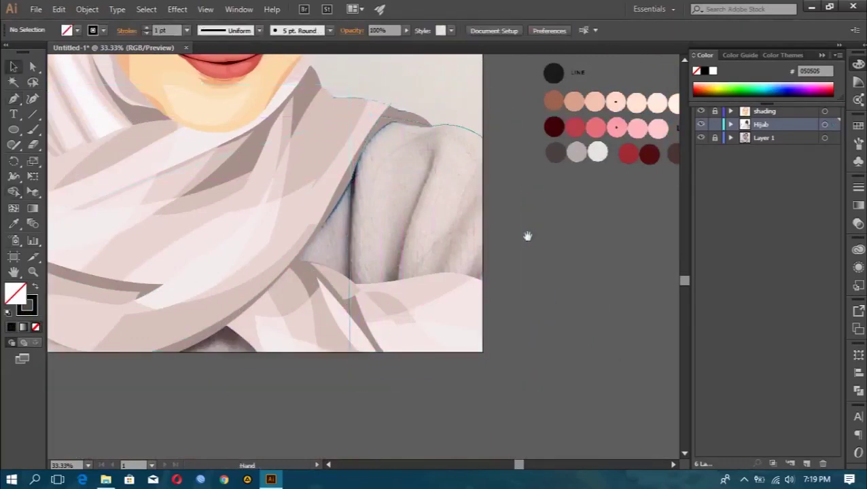
Step: Draw a second curved fold outline down the sleeve, ending below the artboard
{"action": "scroll", "coordinate": [528, 238], "scroll_direction": "up", "scroll_amount": 1}
{"action": "key", "text": "p"}
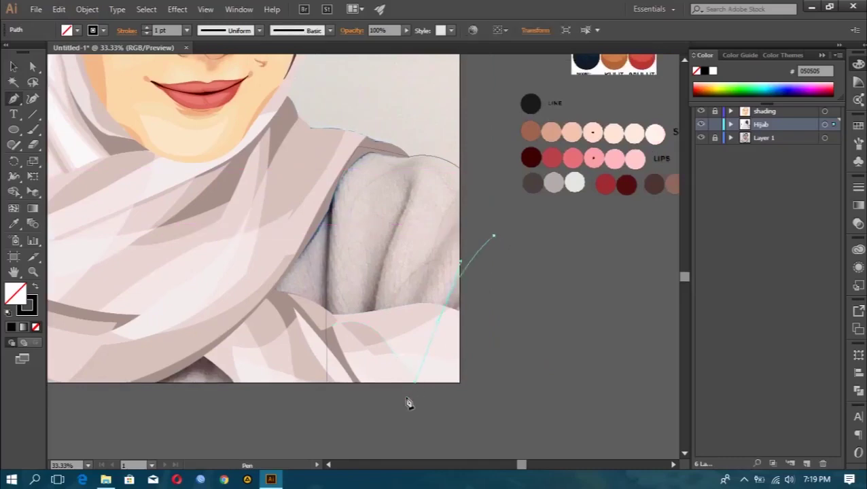
{"action": "left_click_drag", "start_coordinate": [496, 157], "coordinate": [533, 310]}
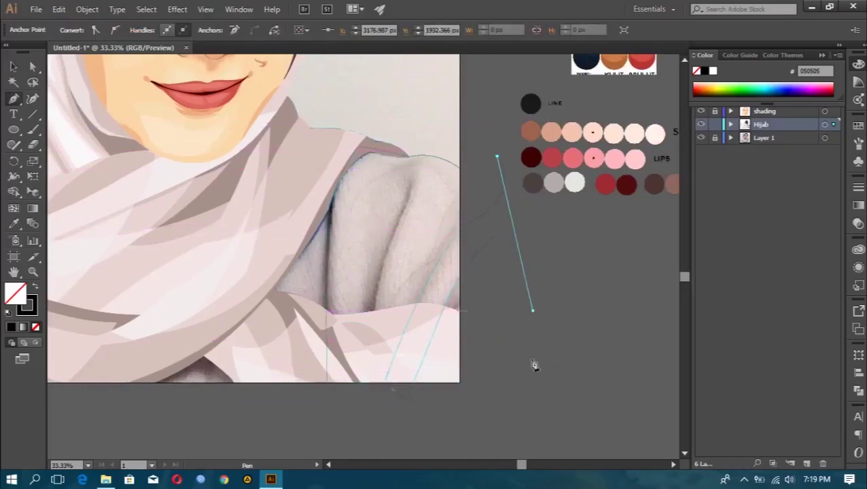
{"action": "left_click", "coordinate": [386, 265]}
{"action": "left_click", "coordinate": [416, 169]}
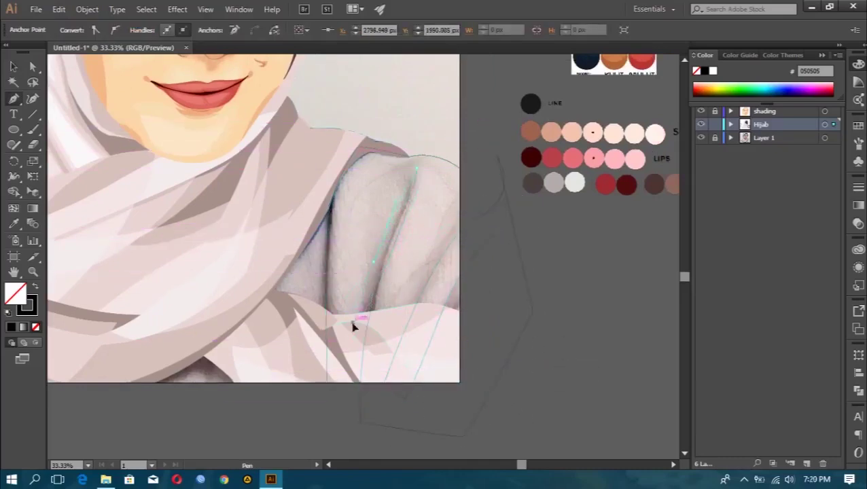
{"action": "left_click", "coordinate": [464, 435]}
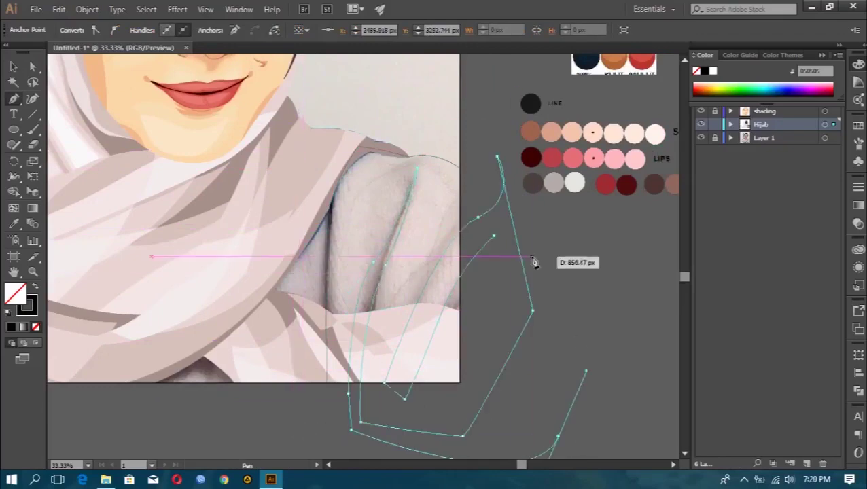
Step: Merge the sleeve fold regions with Shape Builder, then select the fold path
{"action": "key", "text": "v"}
{"action": "key", "text": "shift+m"}
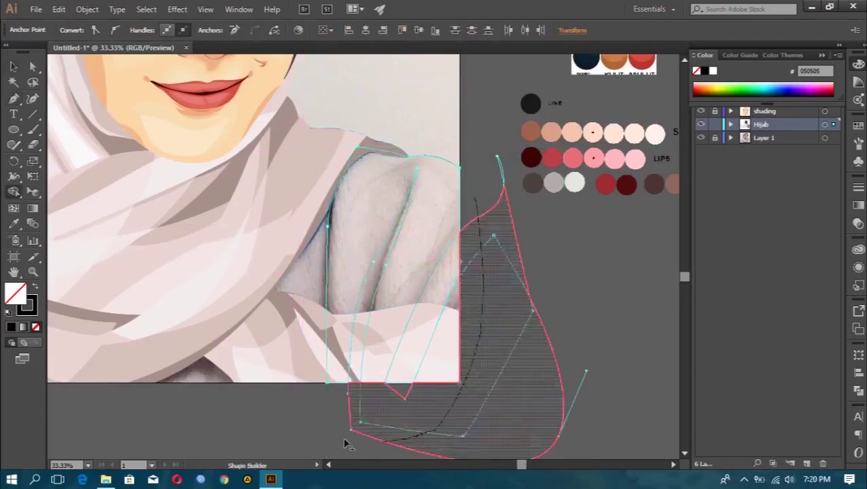
{"action": "left_click_drag", "start_coordinate": [577, 403], "coordinate": [574, 291]}
{"action": "key", "text": "v"}
{"action": "left_click", "coordinate": [528, 291]}
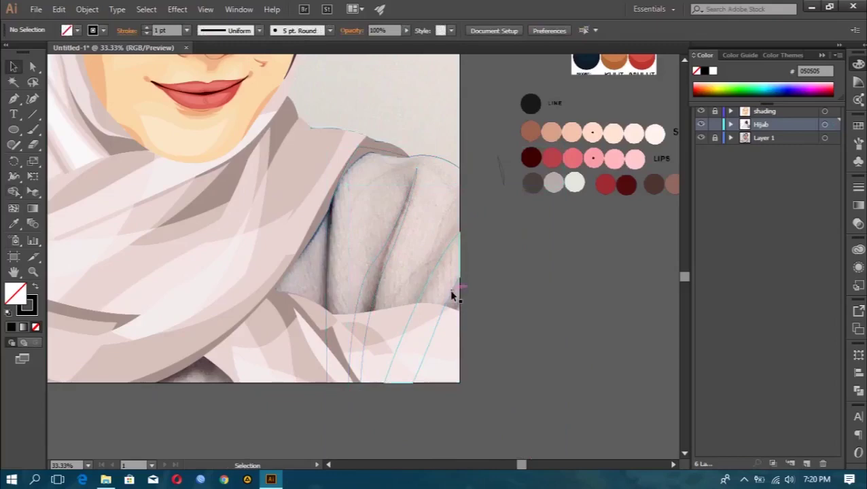
{"action": "left_click_drag", "start_coordinate": [393, 253], "coordinate": [408, 258]}
{"action": "left_click", "coordinate": [408, 258]}
{"action": "key", "text": "p"}
{"action": "scroll", "coordinate": [329, 245], "scroll_direction": "up", "scroll_amount": 2}
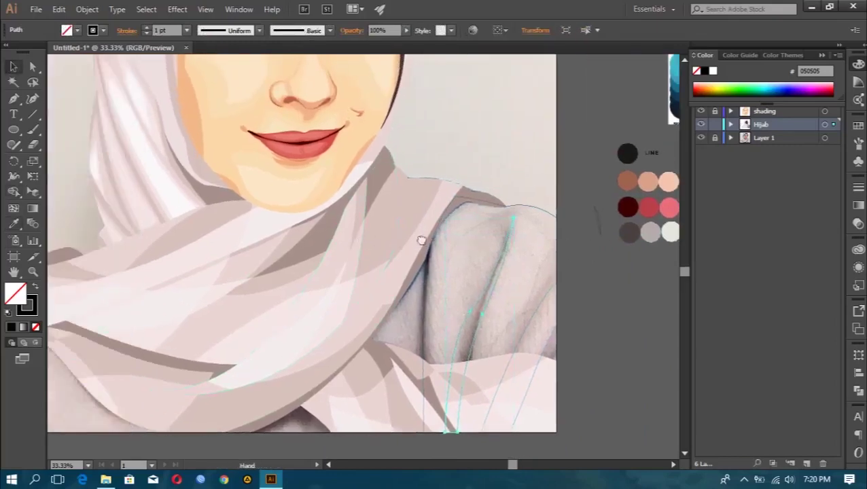
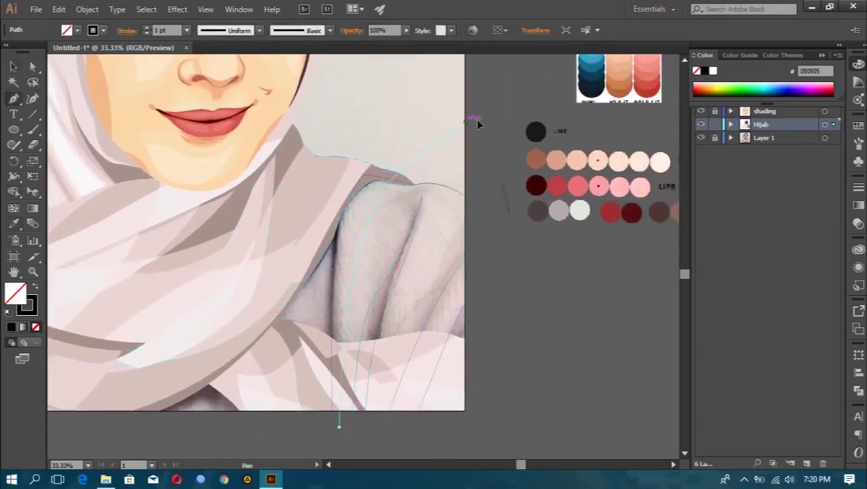
Step: Add a point to the shoulder outline and merge the shoulder regions with Shape Builder
{"action": "left_click", "coordinate": [488, 149]}
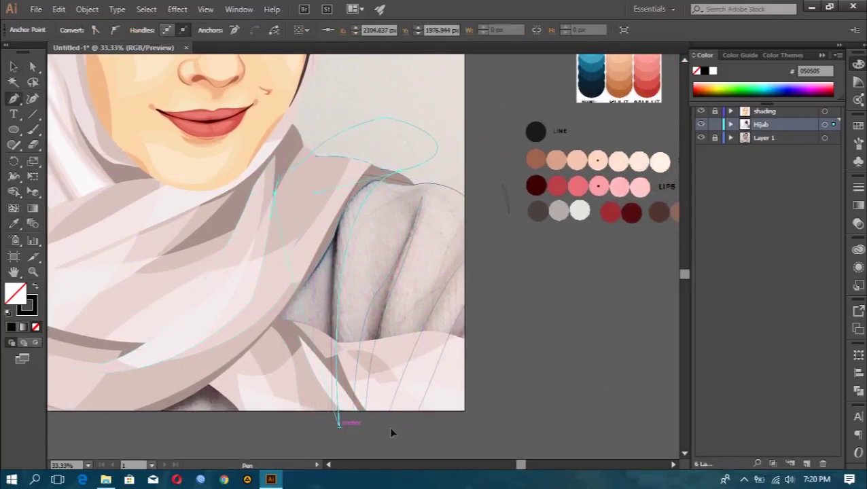
{"action": "key", "text": "shift+m"}
{"action": "left_click_drag", "start_coordinate": [310, 304], "coordinate": [418, 174]}
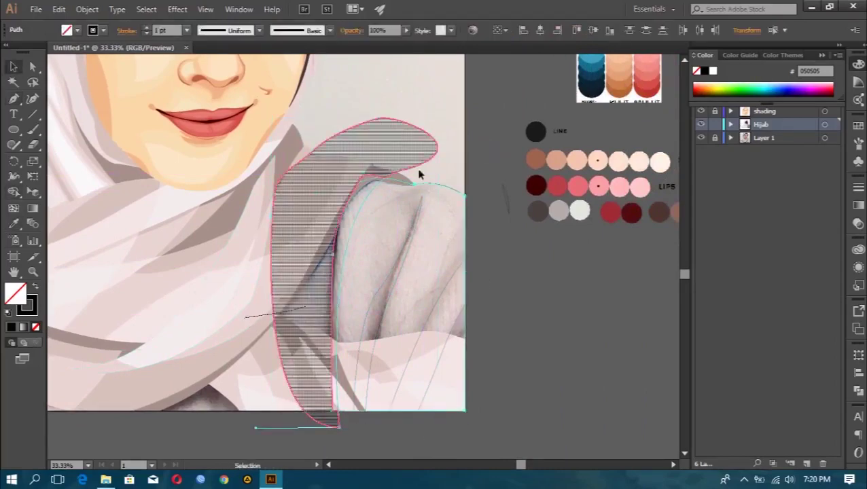
{"action": "key", "text": "v"}
{"action": "left_click", "coordinate": [426, 166]}
{"action": "scroll", "coordinate": [516, 288], "scroll_direction": "up", "scroll_amount": 1}
Step: Draw a curved fold line down the right shoulder and select the shoulder paths
{"action": "key", "text": "p"}
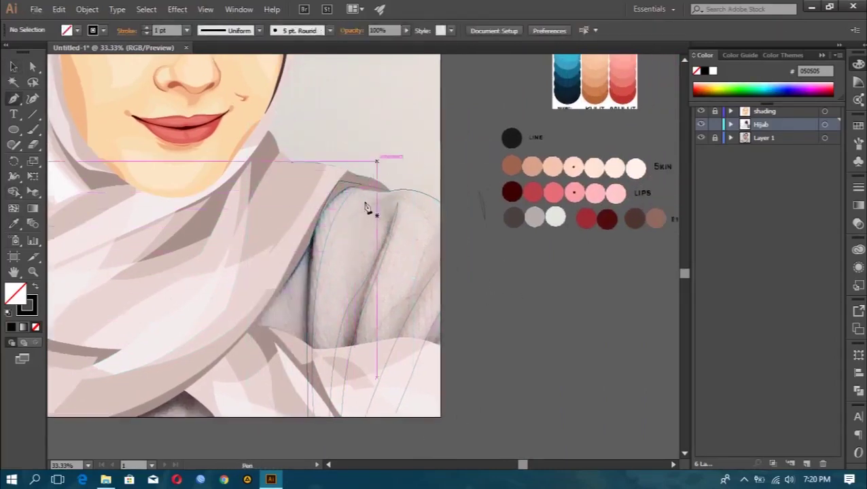
{"action": "left_click", "coordinate": [327, 287]}
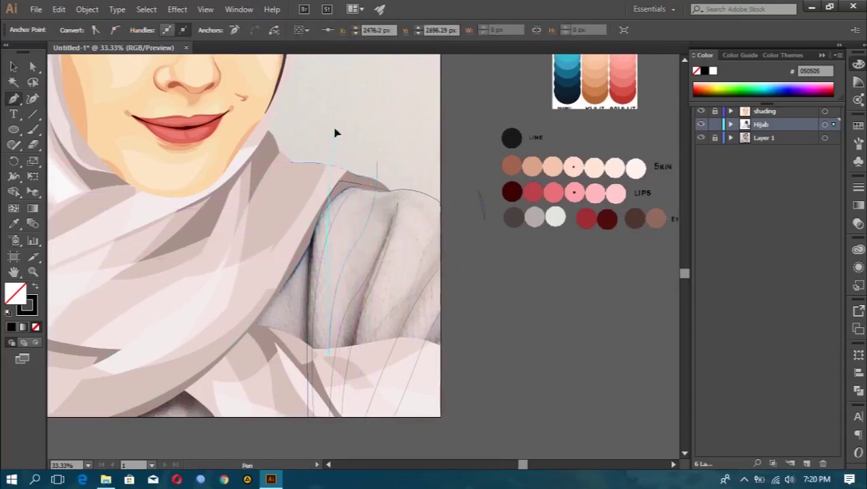
{"action": "left_click_drag", "start_coordinate": [387, 272], "coordinate": [383, 340]}
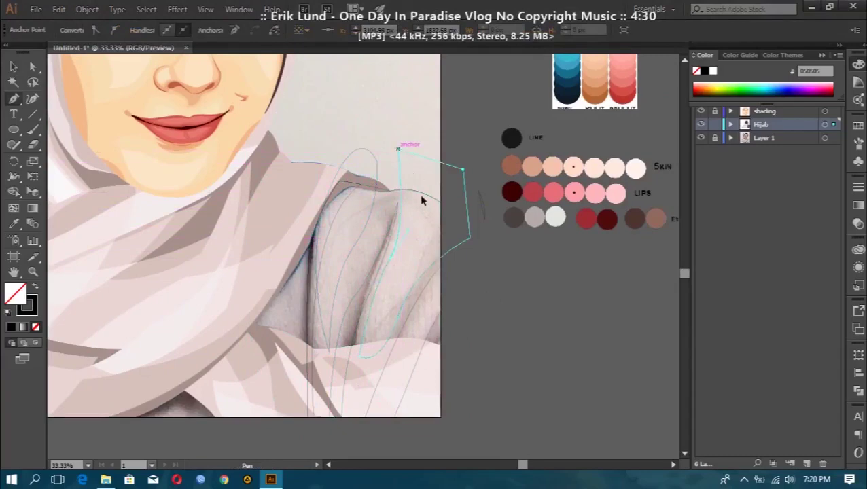
{"action": "key", "text": "v"}
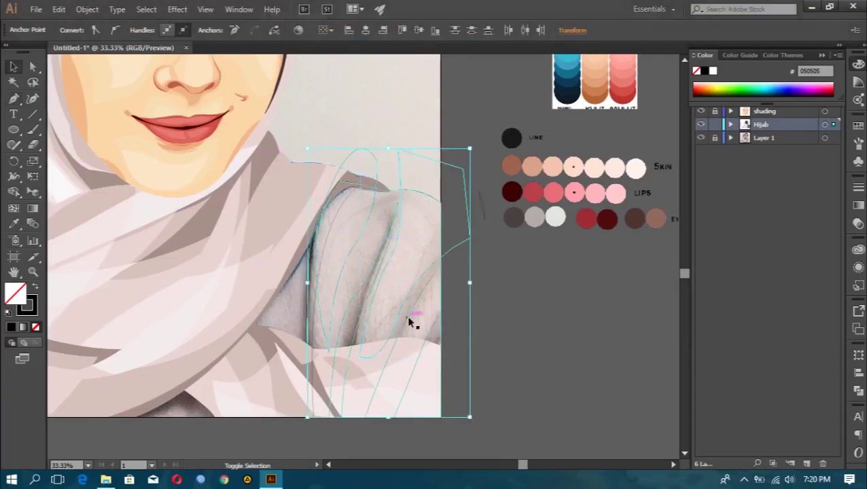
{"action": "key", "text": "shift+m"}
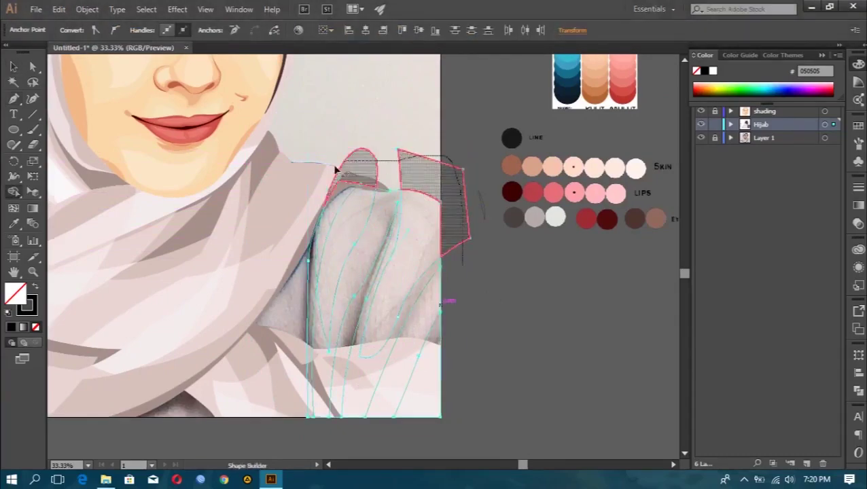
{"action": "left_click", "coordinate": [483, 264]}
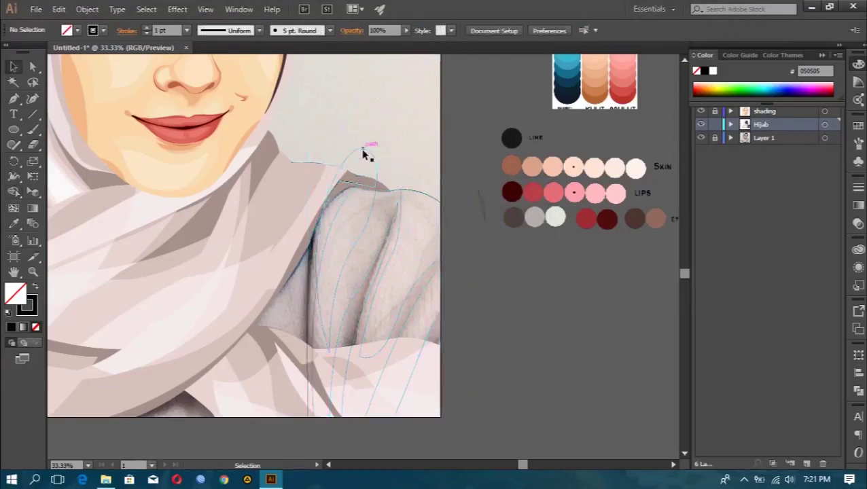
{"action": "left_click", "coordinate": [407, 224]}
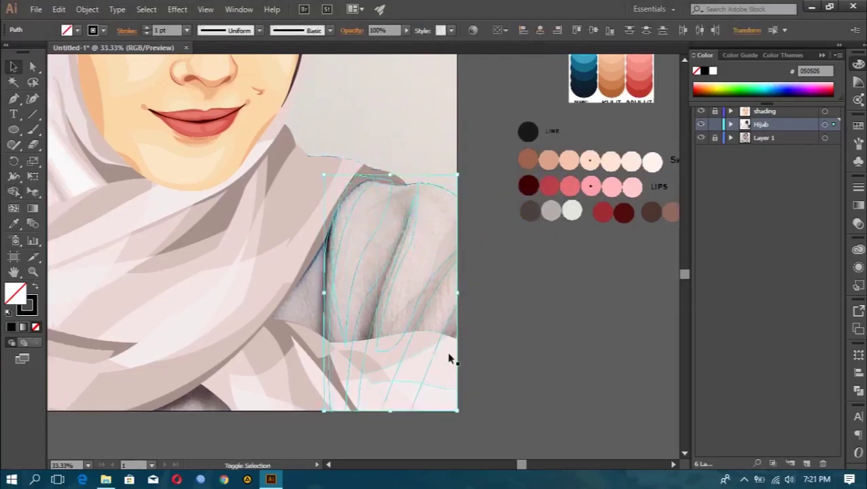
Step: Paint the narrow strip between the fold lines light grey
{"action": "key", "text": "ctrl+minus"}
{"action": "key", "text": "ctrl+minus"}
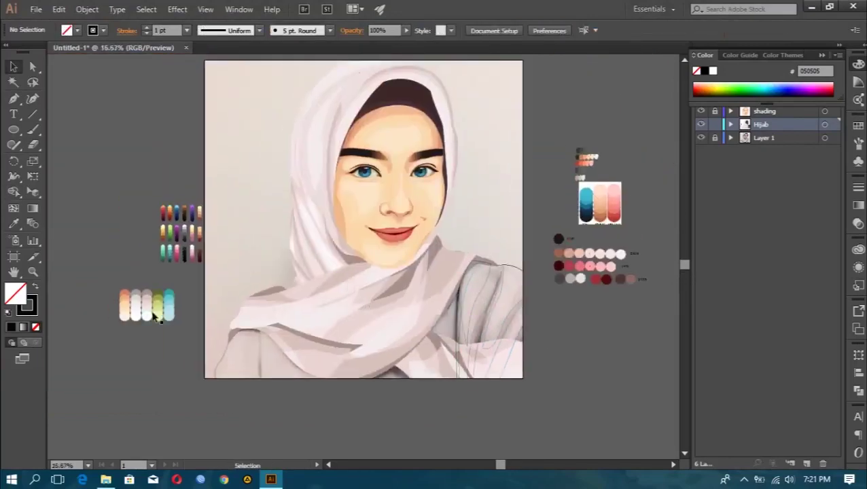
{"action": "left_click", "coordinate": [561, 328]}
{"action": "scroll", "coordinate": [563, 331], "scroll_direction": "up", "scroll_amount": 3}
{"action": "left_click", "coordinate": [510, 226]}
{"action": "left_click", "coordinate": [493, 256], "text": "alt"}
{"action": "left_click", "coordinate": [311, 295]}
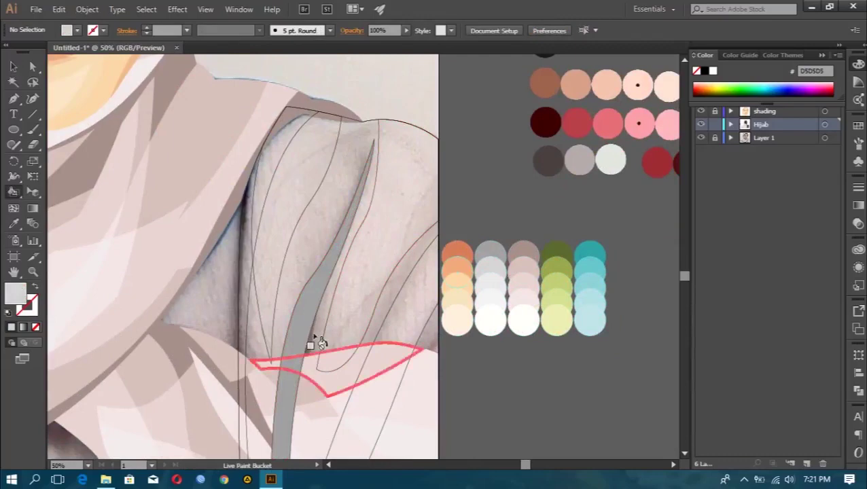
{"action": "key", "text": "v"}
{"action": "scroll", "coordinate": [306, 408], "scroll_direction": "down", "scroll_amount": 2}
{"action": "left_click", "coordinate": [357, 186]}
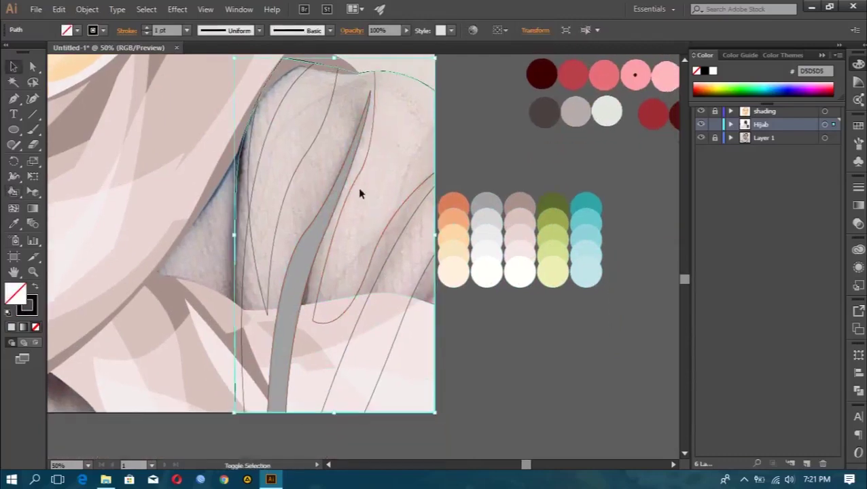
{"action": "left_click", "coordinate": [479, 159]}
Step: Paint the remaining shoulder regions very light grey, then pick a mid grey
{"action": "scroll", "coordinate": [384, 251], "scroll_direction": "up", "scroll_amount": 2}
{"action": "left_click", "coordinate": [382, 251]}
{"action": "left_click", "coordinate": [476, 284], "text": "alt"}
{"action": "left_click", "coordinate": [299, 211]}
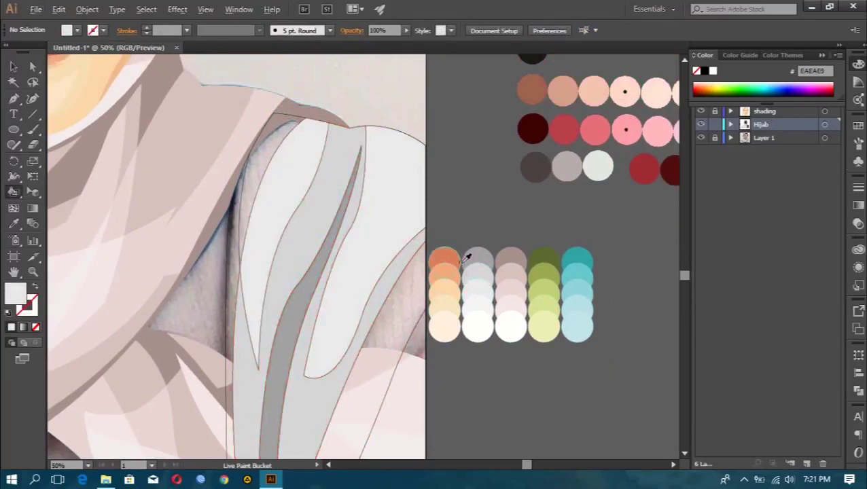
{"action": "left_click", "coordinate": [257, 277], "text": "alt"}
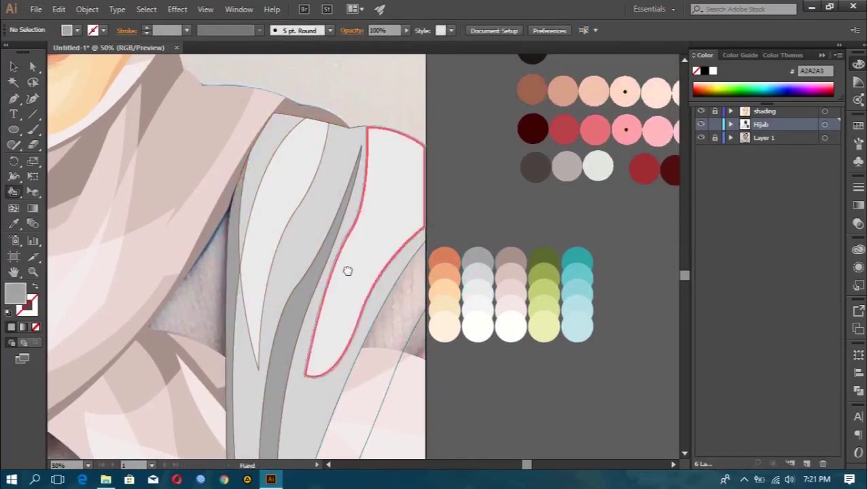
{"action": "scroll", "coordinate": [394, 265], "scroll_direction": "down", "scroll_amount": 1}
{"action": "scroll", "coordinate": [395, 265], "scroll_direction": "right", "scroll_amount": 1}
{"action": "left_click", "coordinate": [449, 253], "text": "alt"}
{"action": "scroll", "coordinate": [440, 221], "scroll_direction": "down", "scroll_amount": 1}
Step: Remove the outlines from the painted shoulder group by setting stroke to None
{"action": "key", "text": "alt+v"}
{"action": "key", "text": "Escape"}
{"action": "key", "text": "v"}
{"action": "left_click", "coordinate": [306, 268]}
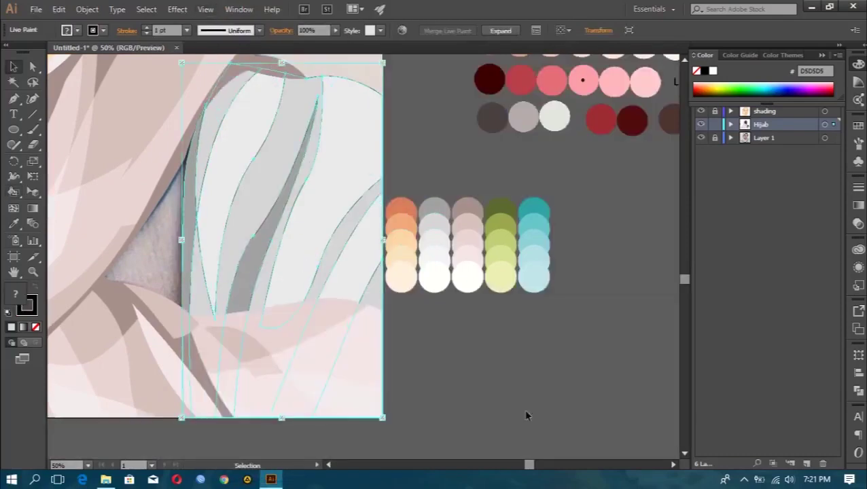
{"action": "left_click", "coordinate": [35, 327]}
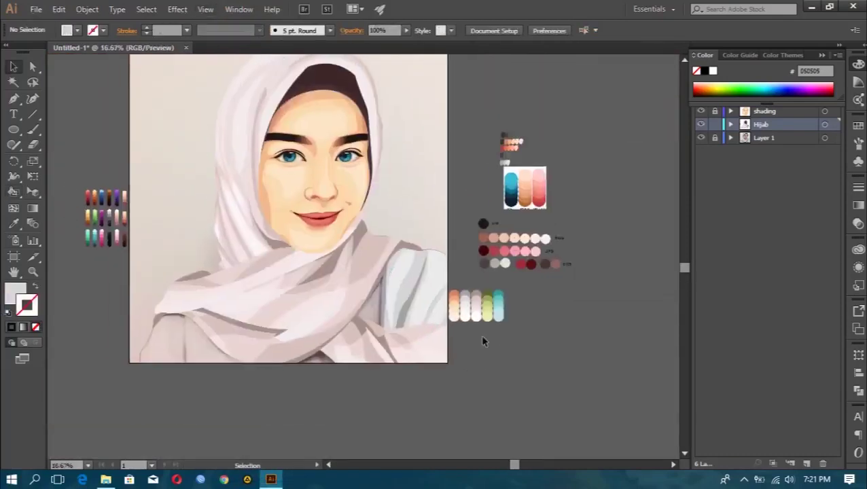
Step: Draw a grey shape in the gap beside the shoulder
{"action": "left_click_drag", "start_coordinate": [454, 329], "coordinate": [486, 325]}
{"action": "key", "text": "p"}
{"action": "scroll", "coordinate": [259, 291], "scroll_direction": "up", "scroll_amount": 1}
{"action": "left_click", "coordinate": [326, 125]}
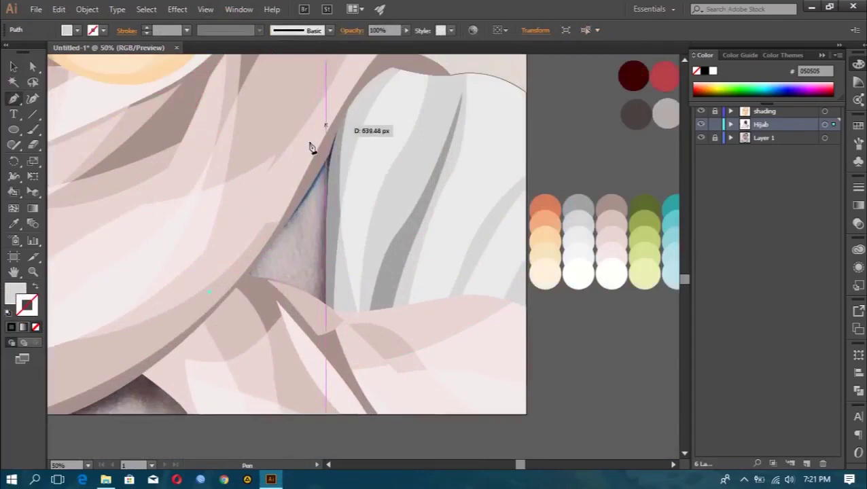
{"action": "left_click", "coordinate": [338, 126]}
{"action": "left_click", "coordinate": [313, 306]}
{"action": "left_click", "coordinate": [225, 343]}
{"action": "left_click", "coordinate": [212, 290]}
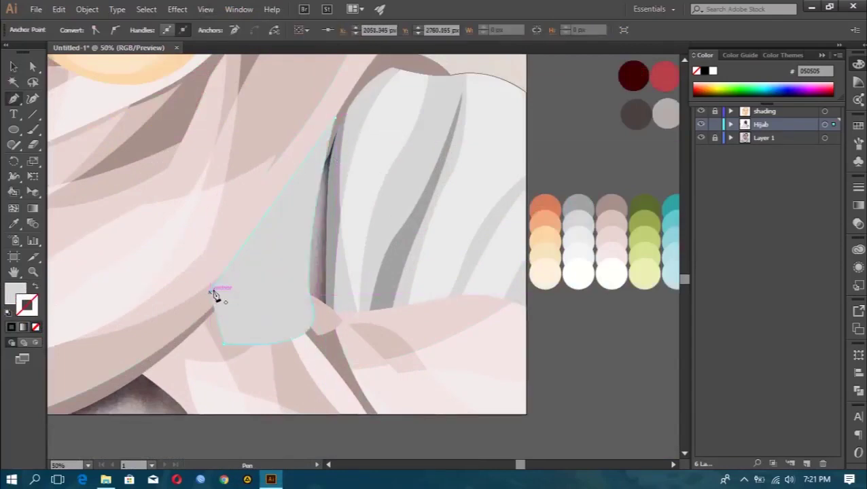
Step: Draw a second light-grey shape beside the shoulder and send it to the back
{"action": "left_click", "coordinate": [385, 161]}
{"action": "key", "text": "p"}
{"action": "left_click", "coordinate": [299, 343], "text": "ctrl"}
{"action": "left_click", "coordinate": [324, 339]}
{"action": "left_click", "coordinate": [333, 131]}
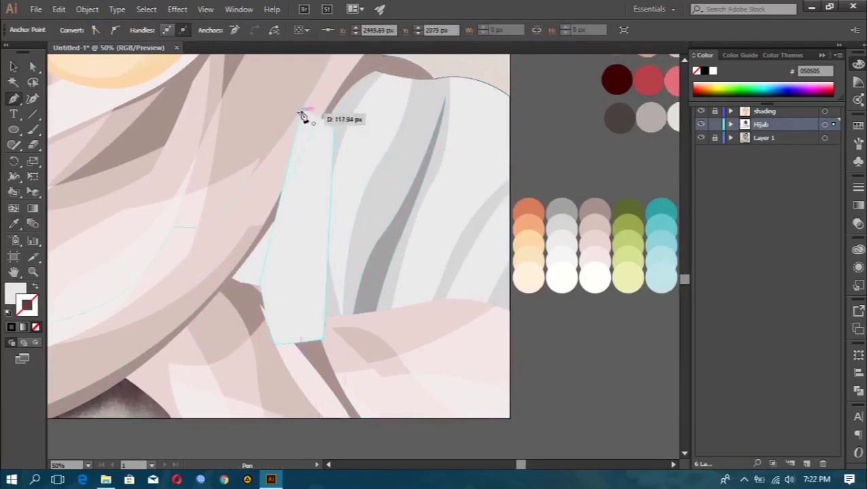
{"action": "left_click", "coordinate": [345, 90]}
{"action": "key", "text": "ctrl+shift+bracketleft"}
Step: Draw a curved shape from the hijab's lower edge down to the artboard's bottom edge
{"action": "key", "text": "ctrl+shift+a"}
{"action": "scroll", "coordinate": [532, 354], "scroll_direction": "down", "scroll_amount": 3}
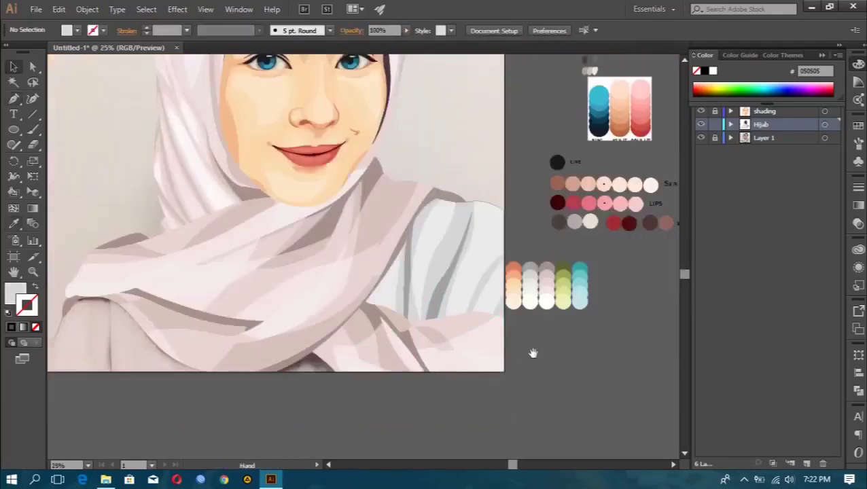
{"action": "scroll", "coordinate": [453, 371], "scroll_direction": "down", "scroll_amount": 2}
{"action": "scroll", "coordinate": [221, 358], "scroll_direction": "up", "scroll_amount": 5}
{"action": "key", "text": "p"}
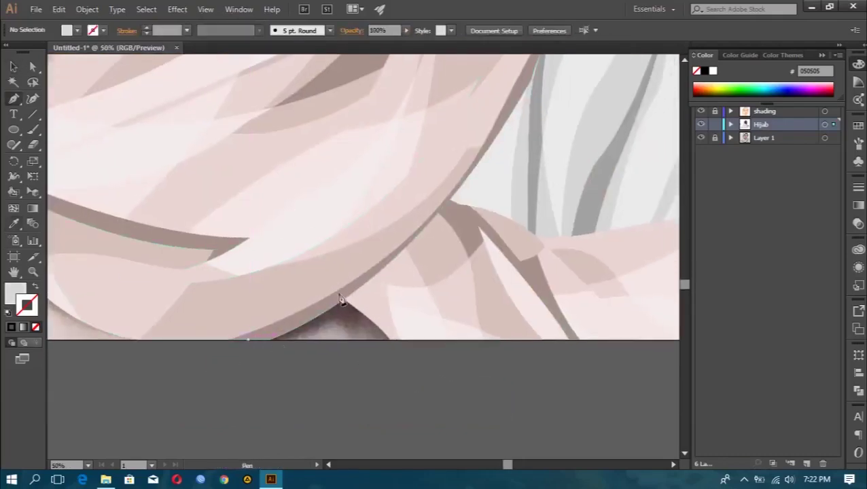
{"action": "left_click", "coordinate": [348, 281]}
{"action": "left_click", "coordinate": [373, 340]}
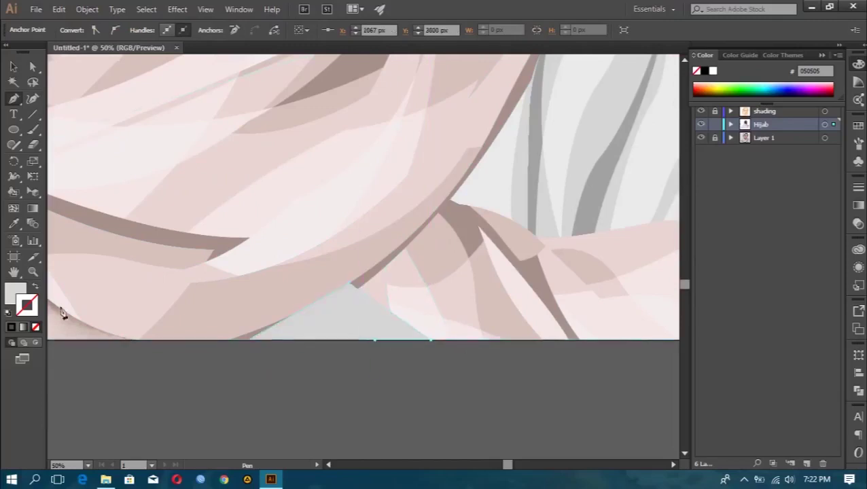
{"action": "left_click", "coordinate": [326, 319]}
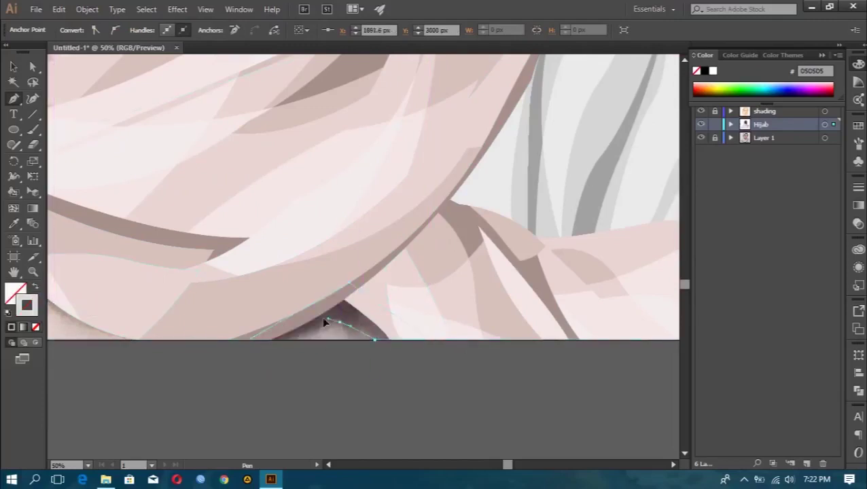
{"action": "left_click", "coordinate": [248, 339]}
{"action": "scroll", "coordinate": [250, 342], "scroll_direction": "up", "scroll_amount": 2}
{"action": "left_click_drag", "start_coordinate": [304, 342], "coordinate": [237, 338]}
Step: Reshape the bottom shape by moving its left point and adjusting its curve
{"action": "key", "text": "v"}
{"action": "scroll", "coordinate": [402, 323], "scroll_direction": "right", "scroll_amount": 2}
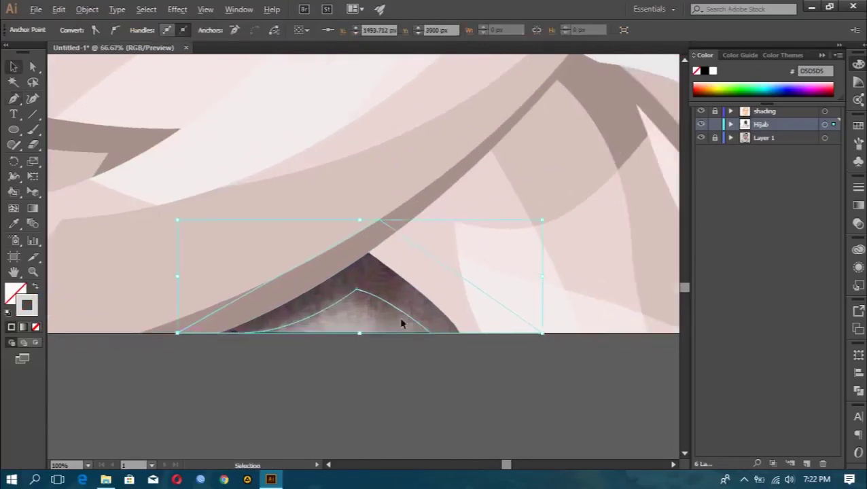
{"action": "scroll", "coordinate": [532, 158], "scroll_direction": "down", "scroll_amount": 1}
{"action": "scroll", "coordinate": [527, 157], "scroll_direction": "down", "scroll_amount": 1}
{"action": "key", "text": "p"}
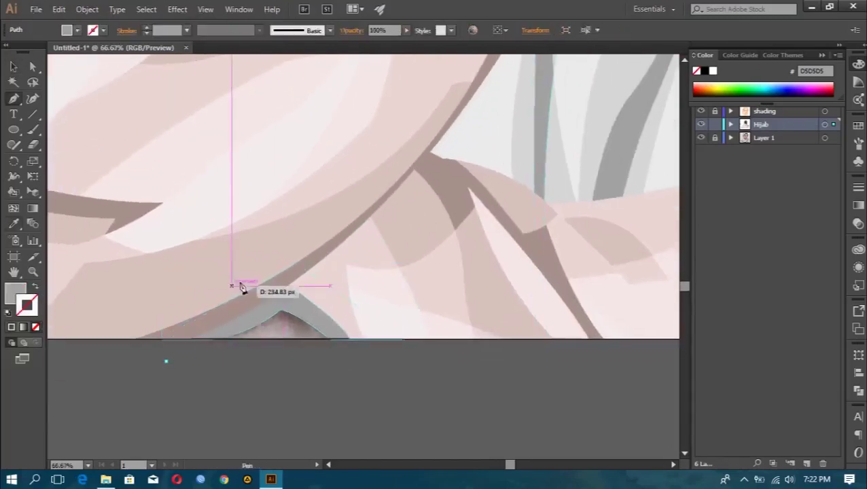
{"action": "key", "text": "ctrl+shift+a"}
{"action": "scroll", "coordinate": [161, 344], "scroll_direction": "up", "scroll_amount": 4}
{"action": "key", "text": "a"}
{"action": "left_click_drag", "start_coordinate": [170, 304], "coordinate": [172, 282]}
{"action": "left_click_drag", "start_coordinate": [314, 291], "coordinate": [324, 334]}
Step: Add a point near the bottom edge and slide the end point along it
{"action": "key", "text": "ctrl+minus"}
{"action": "key", "text": "p"}
{"action": "left_click", "coordinate": [492, 289]}
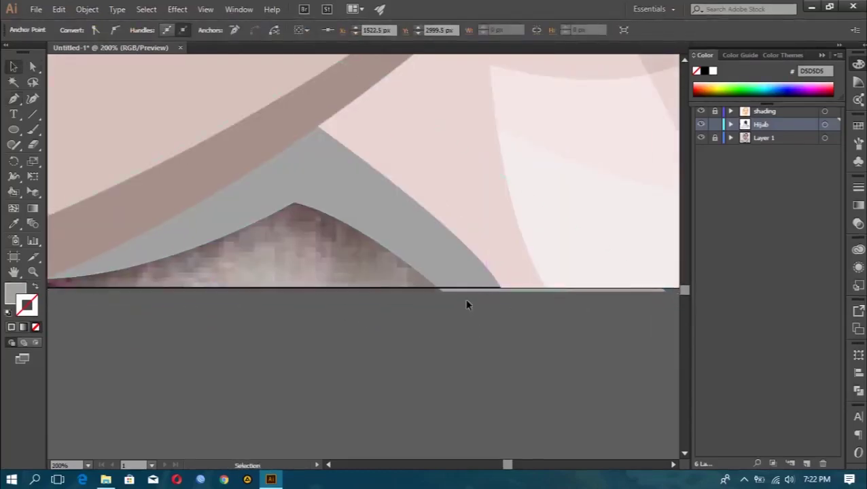
{"action": "key", "text": "a"}
{"action": "left_click_drag", "start_coordinate": [466, 305], "coordinate": [553, 295]}
{"action": "left_click", "coordinate": [482, 315]}
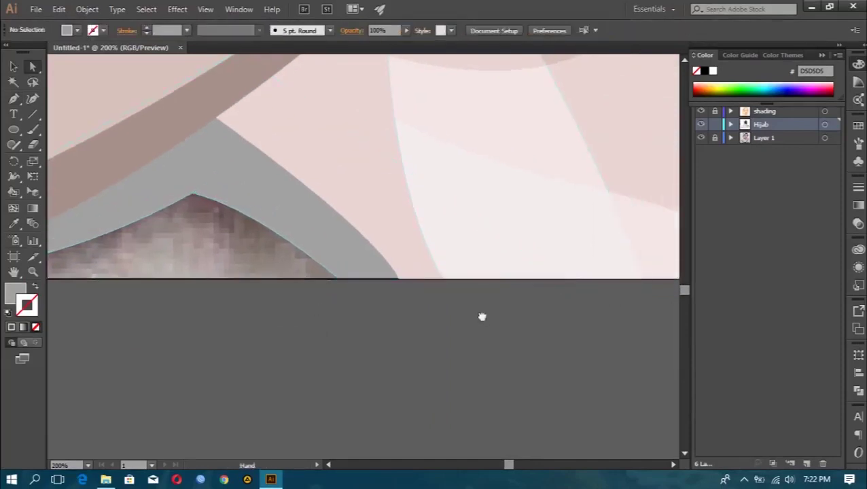
{"action": "scroll", "coordinate": [290, 274], "scroll_direction": "left", "scroll_amount": 5}
Step: Extend the grey path along the bottom edge and tracing the left shoulder
{"action": "key", "text": "p"}
{"action": "left_click", "coordinate": [290, 274]}
{"action": "scroll", "coordinate": [396, 266], "scroll_direction": "right", "scroll_amount": 5}
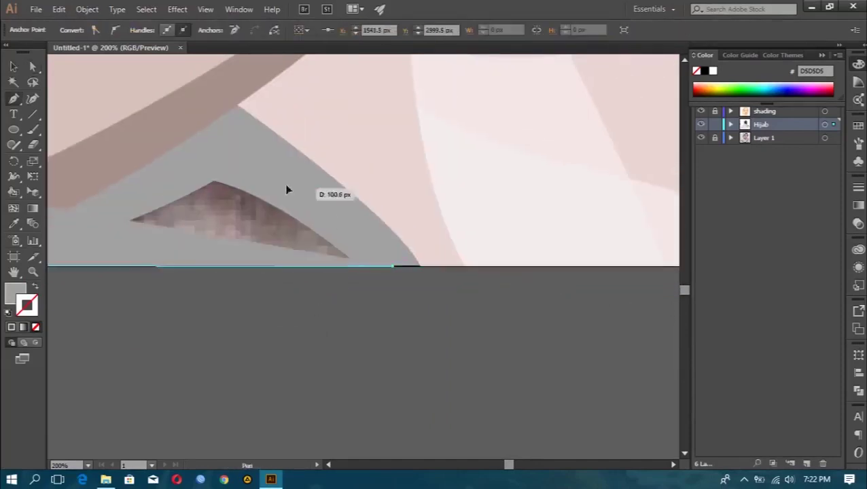
{"action": "scroll", "coordinate": [362, 201], "scroll_direction": "up", "scroll_amount": 2}
{"action": "left_click", "coordinate": [315, 234]}
{"action": "key", "text": "ctrl+minus"}
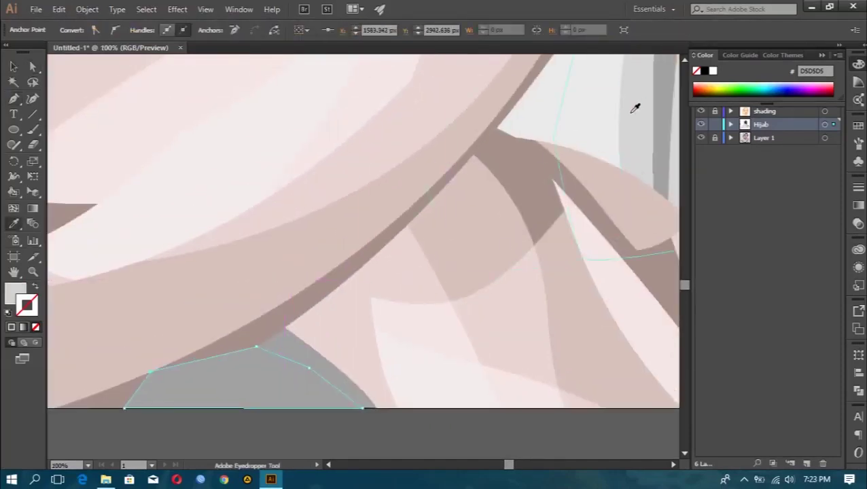
{"action": "key", "text": "ctrl+minus"}
{"action": "key", "text": "ctrl+minus"}
{"action": "key", "text": "ctrl+minus"}
{"action": "key", "text": "v"}
{"action": "left_click", "coordinate": [349, 377]}
{"action": "key", "text": "ctrl+minus"}
{"action": "key", "text": "ctrl+minus"}
{"action": "key", "text": "ctrl+plus"}
Step: Draw a shirt shape under the hijab fold down to the artboard's bottom edge, with no stroke
{"action": "key", "text": "p"}
{"action": "key", "text": "ctrl+plus"}
{"action": "key", "text": "ctrl+plus"}
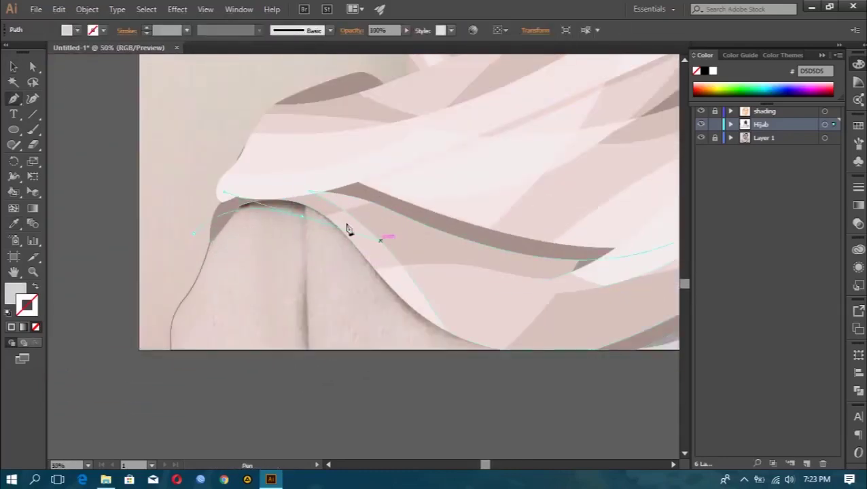
{"action": "left_click", "coordinate": [303, 219]}
{"action": "left_click", "coordinate": [304, 355]}
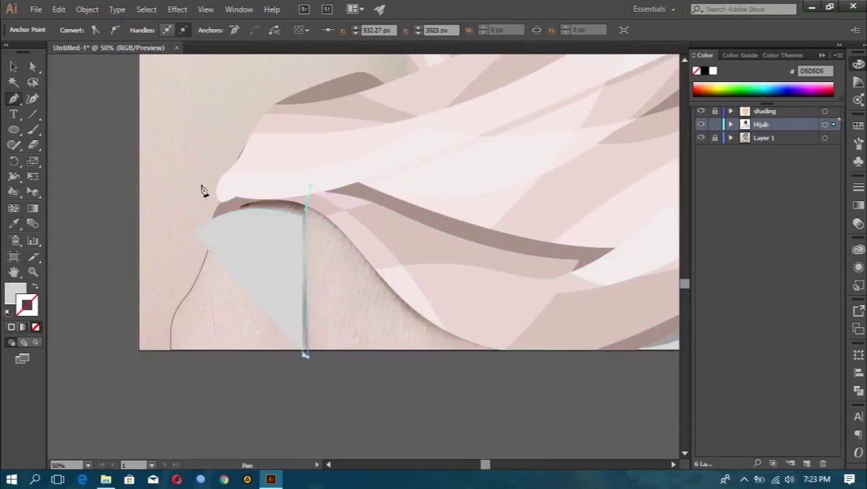
{"action": "left_click_drag", "start_coordinate": [205, 182], "coordinate": [188, 205]}
{"action": "key", "text": "v"}
{"action": "left_click", "coordinate": [262, 378]}
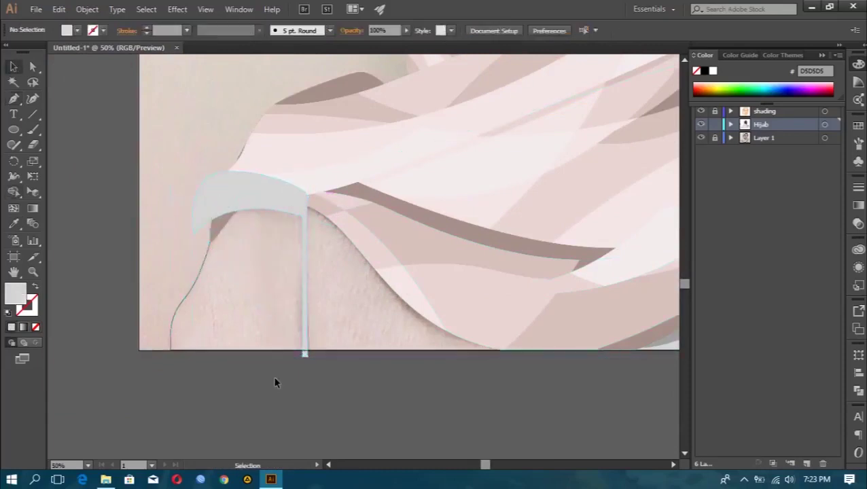
{"action": "left_click", "coordinate": [303, 353]}
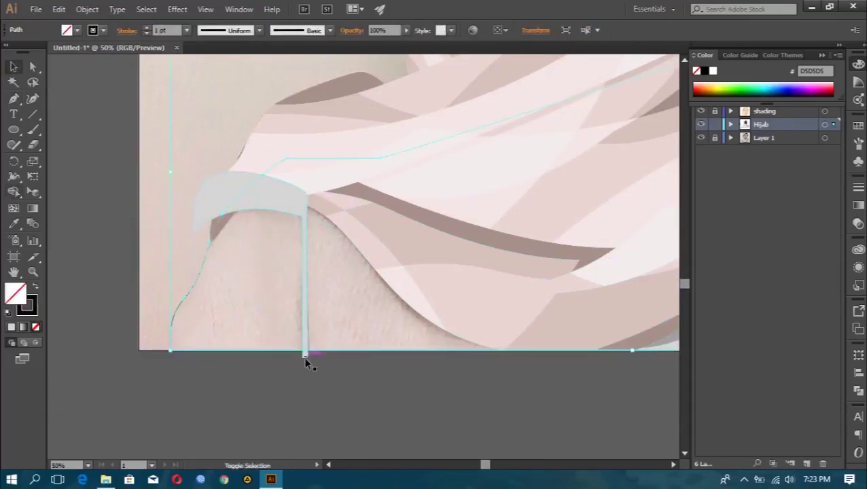
{"action": "left_click", "coordinate": [306, 364]}
{"action": "key", "text": "slash"}
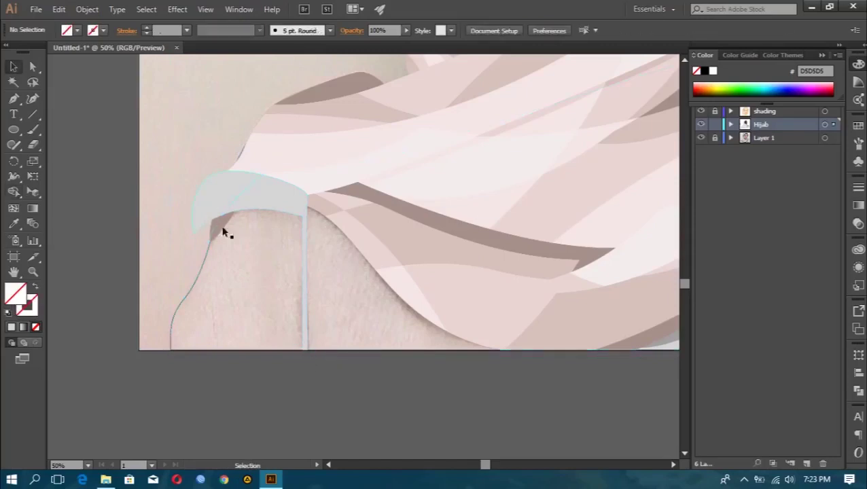
Step: Draw another shirt shape along the left edge of the portrait
{"action": "left_click", "coordinate": [286, 207]}
{"action": "key", "text": "ctrl+minus"}
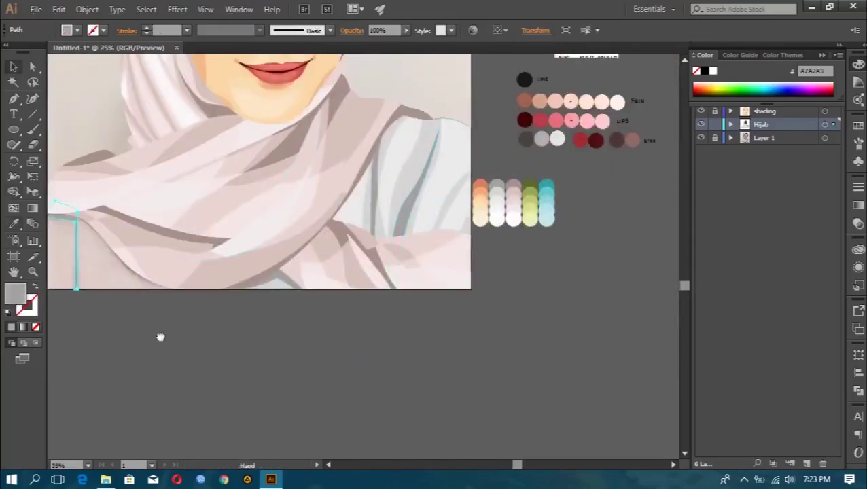
{"action": "key", "text": "ctrl+shift+a"}
{"action": "key", "text": "ctrl+plus"}
{"action": "key", "text": "p"}
{"action": "left_click", "coordinate": [204, 323]}
{"action": "left_click", "coordinate": [102, 309]}
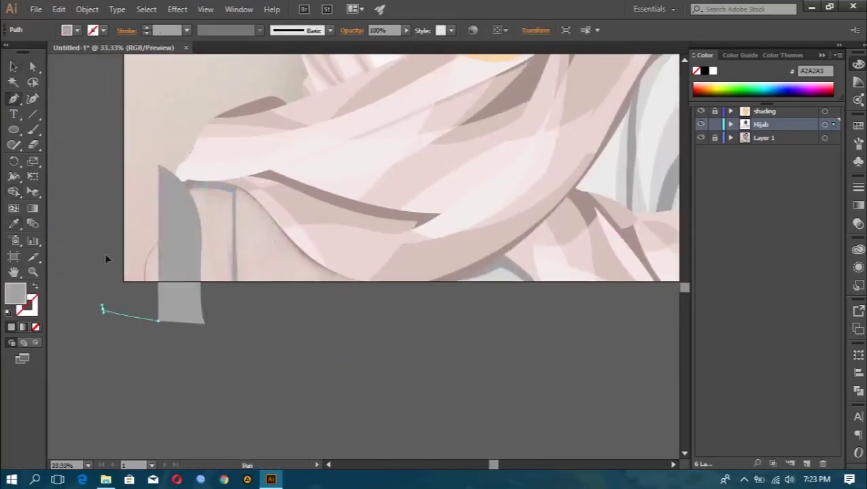
{"action": "left_click", "coordinate": [104, 255]}
{"action": "left_click", "coordinate": [158, 165]}
Step: Trim that shape's part outside the artboard with Shape Builder and give it a lighter fill
{"action": "key", "text": "shift+m"}
{"action": "left_click_drag", "start_coordinate": [184, 358], "coordinate": [189, 336]}
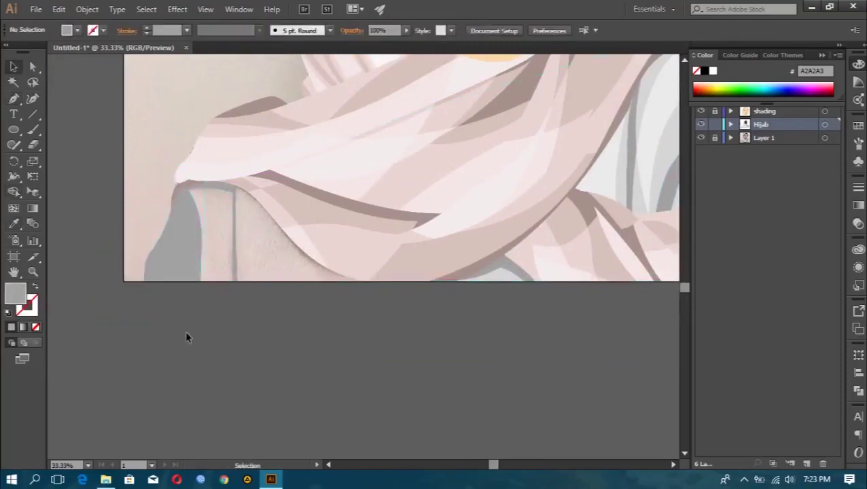
{"action": "scroll", "coordinate": [199, 281], "scroll_direction": "up", "scroll_amount": 1}
{"action": "key", "text": "v"}
{"action": "left_click", "coordinate": [173, 271]}
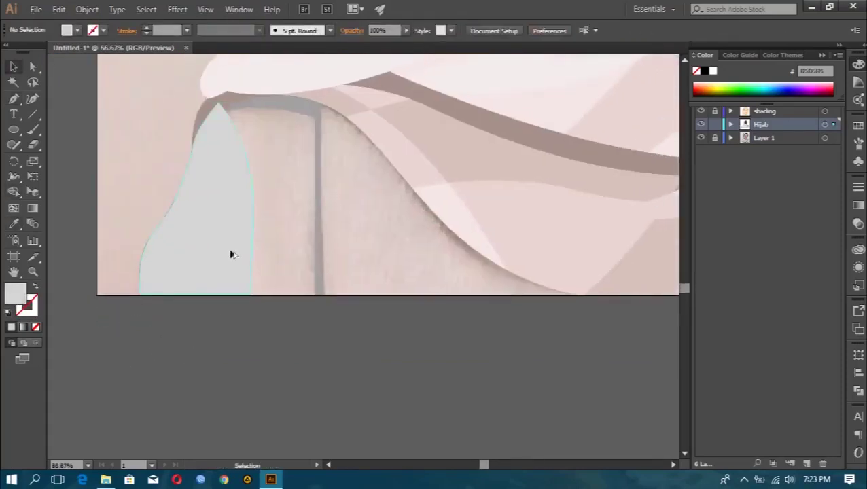
{"action": "key", "text": "i"}
{"action": "left_click", "coordinate": [571, 231]}
{"action": "key", "text": "v"}
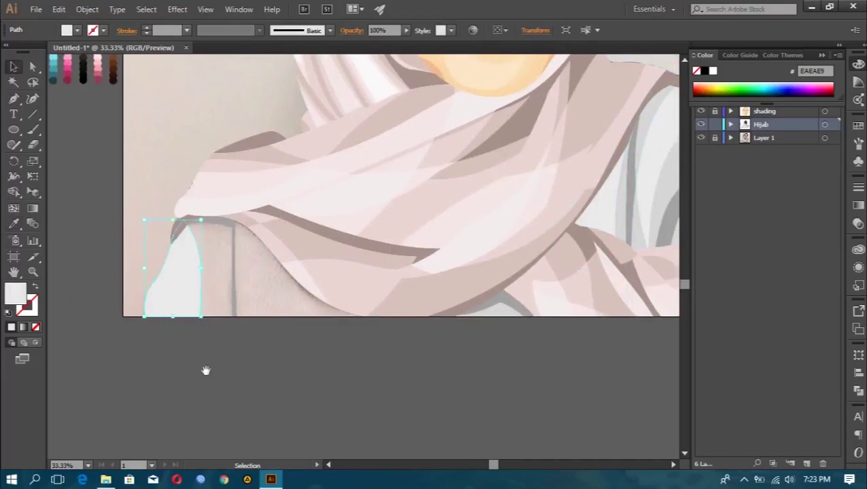
Step: Draw a large curved shirt fold shape extending to the lower right
{"action": "left_click", "coordinate": [236, 201]}
{"action": "left_click", "coordinate": [303, 289]}
{"action": "left_click_drag", "start_coordinate": [346, 324], "coordinate": [306, 333]}
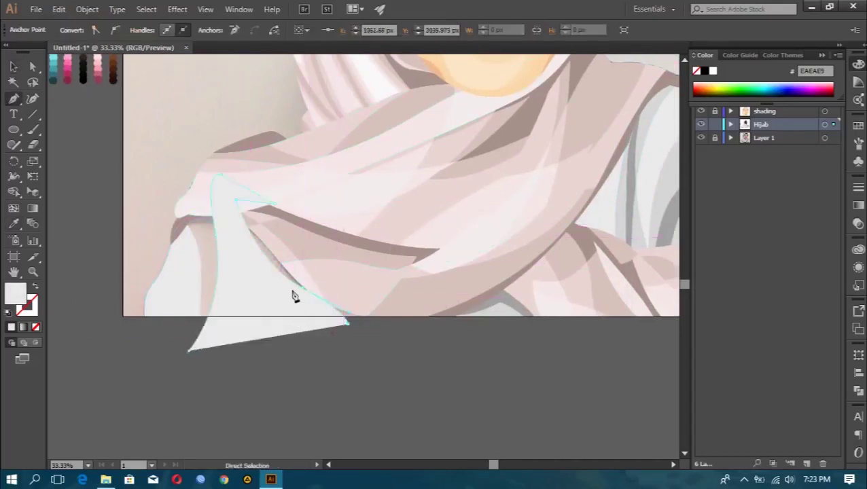
{"action": "left_click", "coordinate": [347, 324]}
{"action": "left_click", "coordinate": [407, 328]}
{"action": "left_click", "coordinate": [164, 160]}
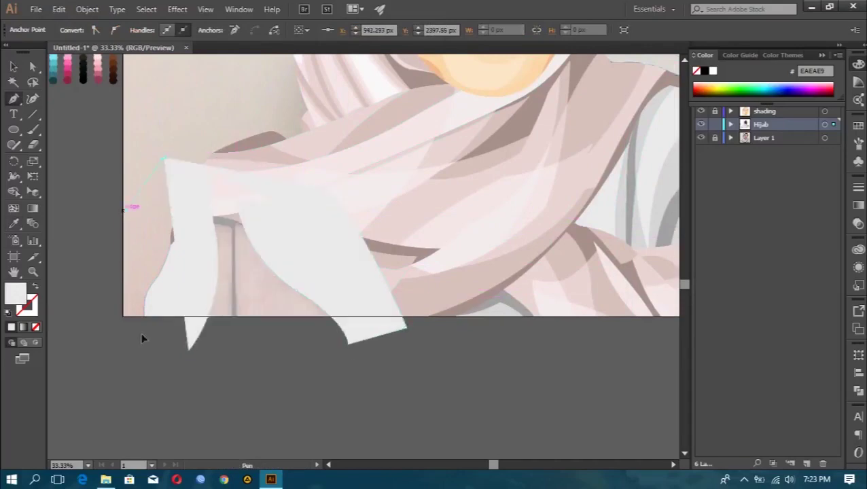
{"action": "left_click_drag", "start_coordinate": [169, 374], "coordinate": [190, 356]}
{"action": "key", "text": "ctrl+a"}
Step: Remove the fold pieces hanging below the artboard and delete leftover overlaps
{"action": "key", "text": "shift+m"}
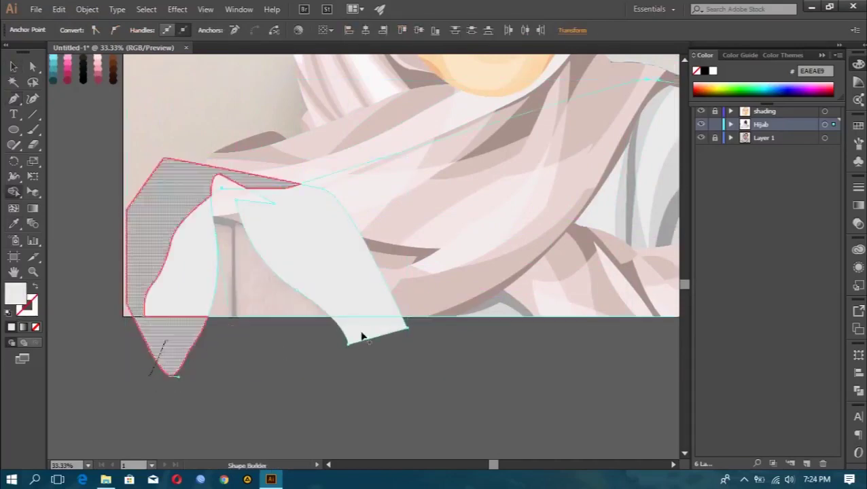
{"action": "left_click_drag", "start_coordinate": [344, 393], "coordinate": [356, 306]}
{"action": "left_click", "coordinate": [383, 333]}
{"action": "key", "text": "Delete"}
{"action": "left_click", "coordinate": [151, 226]}
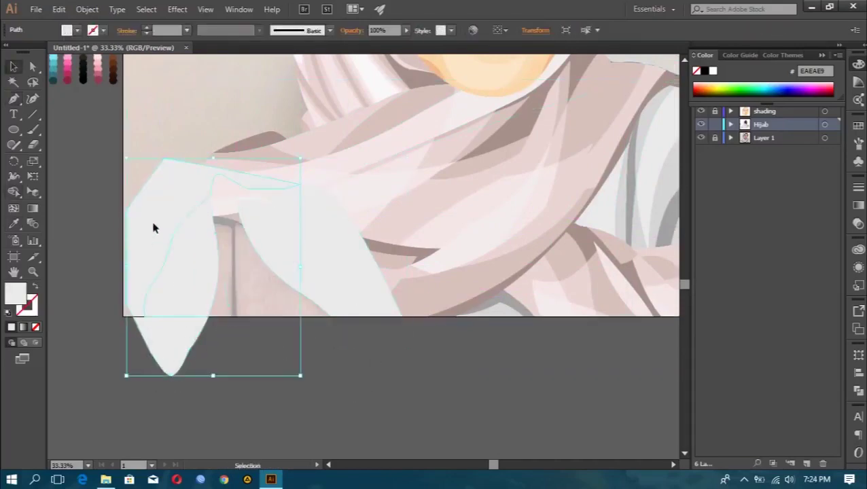
{"action": "key", "text": "Delete"}
Step: Refill the centre fold and left sleeve with light colours using the Eyedropper
{"action": "left_click", "coordinate": [263, 305]}
{"action": "key", "text": "i"}
{"action": "scroll", "coordinate": [583, 221], "scroll_direction": "right", "scroll_amount": 2}
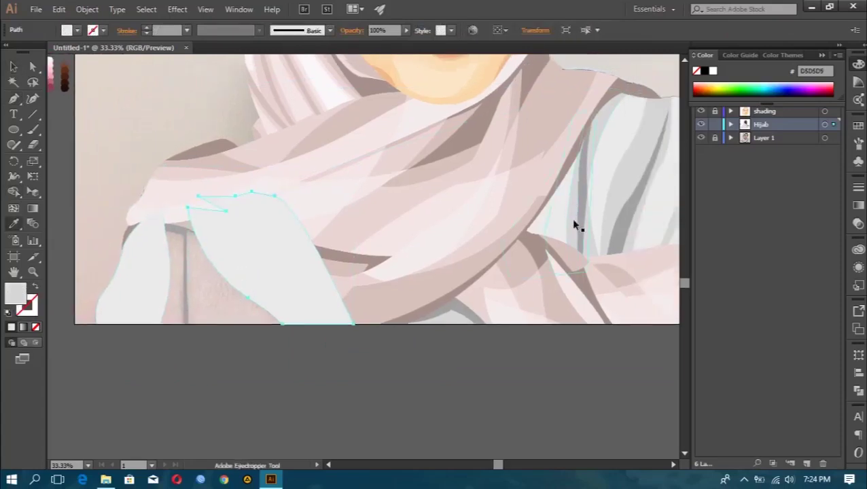
{"action": "left_click", "coordinate": [574, 225]}
{"action": "left_click", "coordinate": [159, 286], "text": "ctrl"}
{"action": "left_click", "coordinate": [560, 216]}
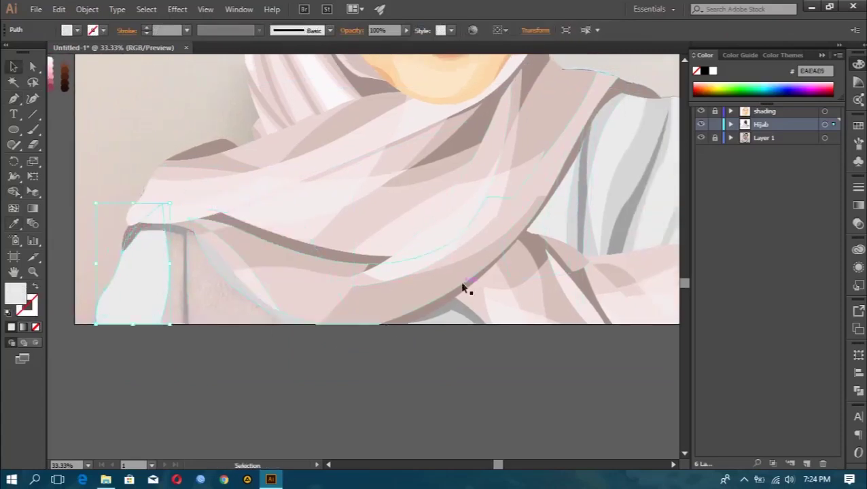
{"action": "left_click_drag", "start_coordinate": [576, 179], "coordinate": [489, 185]}
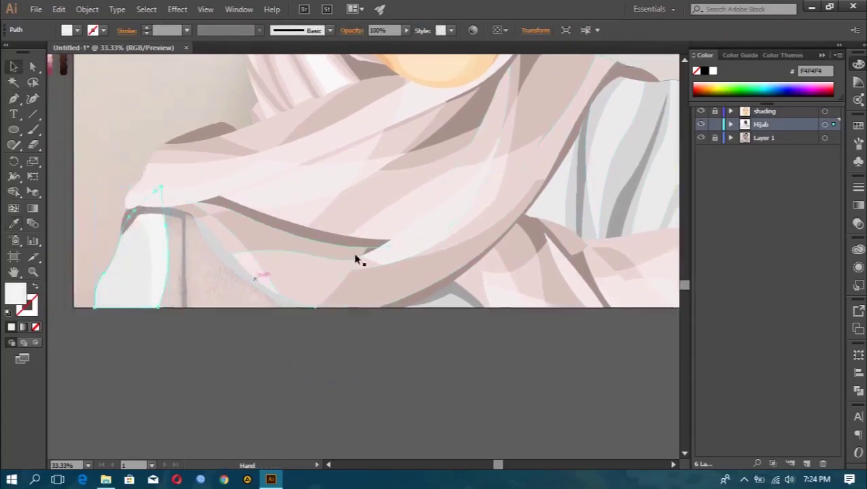
{"action": "left_click", "coordinate": [162, 307]}
{"action": "left_click", "coordinate": [167, 265]}
{"action": "key", "text": "ctrl+shift+a"}
Step: Draw a four-cornered shirt panel at the shoulder
{"action": "key", "text": "p"}
{"action": "key", "text": "ctrl+plus"}
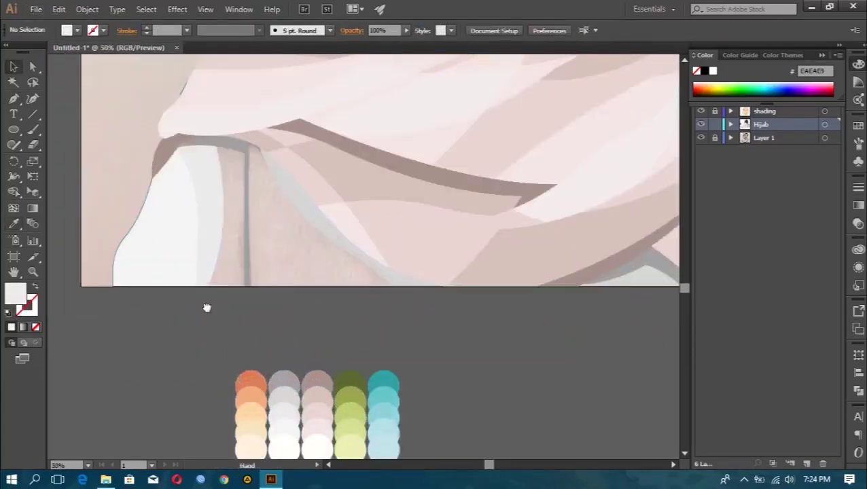
{"action": "left_click", "coordinate": [144, 135]}
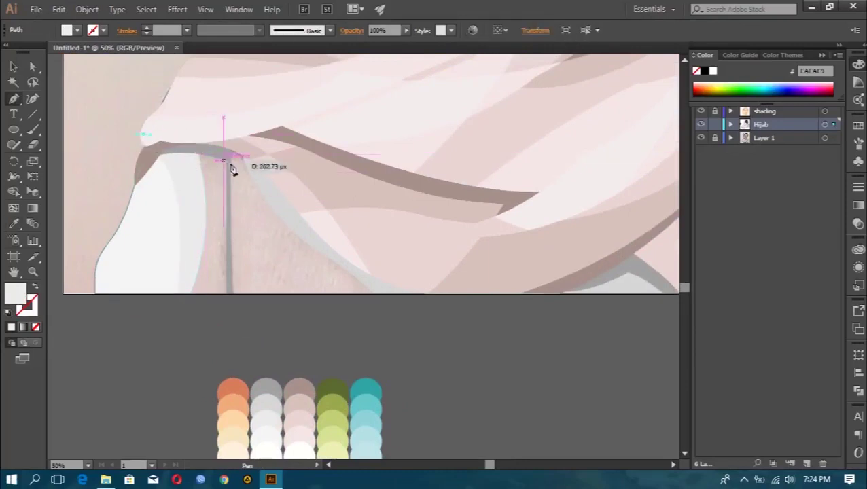
{"action": "left_click", "coordinate": [258, 140]}
{"action": "left_click", "coordinate": [243, 294]}
{"action": "left_click", "coordinate": [166, 295]}
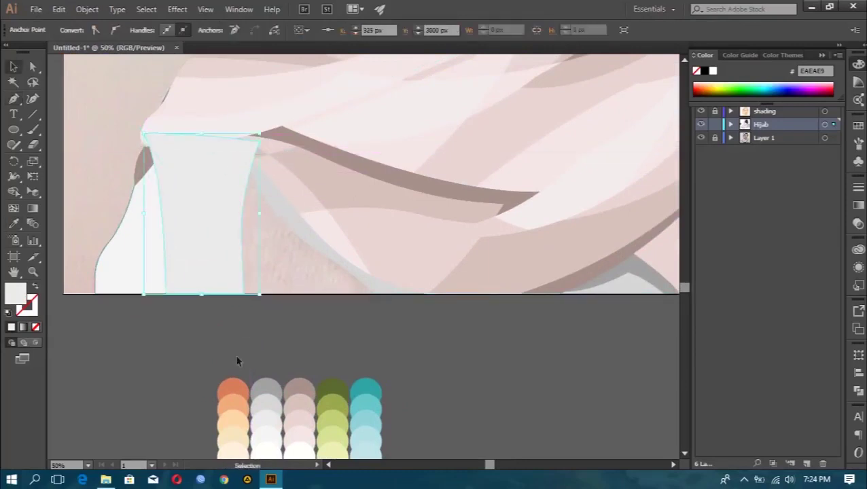
{"action": "key", "text": "v"}
{"action": "key", "text": "ctrl+shift+a"}
{"action": "key", "text": "ctrl+minus"}
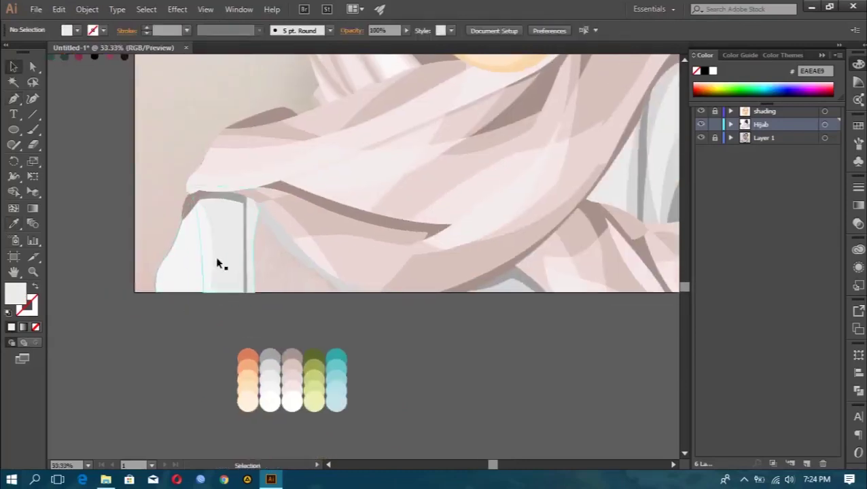
Step: Draw an unfilled fold path across the shoulder and close it
{"action": "key", "text": "ctrl+shift+a"}
{"action": "key", "text": "ctrl+plus"}
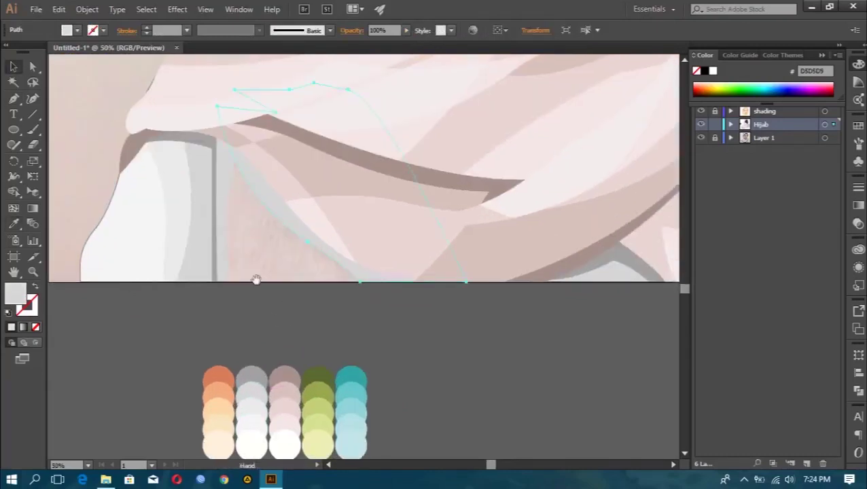
{"action": "key", "text": "p"}
{"action": "left_click", "coordinate": [219, 148]}
{"action": "left_click", "coordinate": [347, 247]}
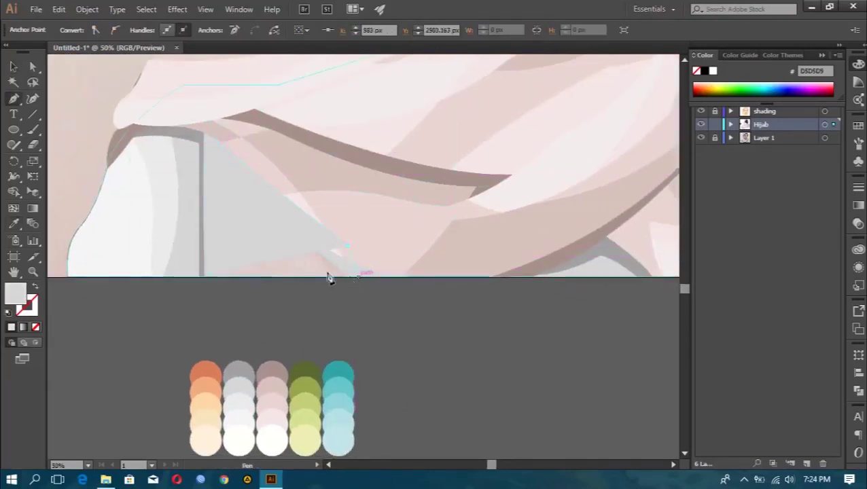
{"action": "left_click", "coordinate": [35, 288]}
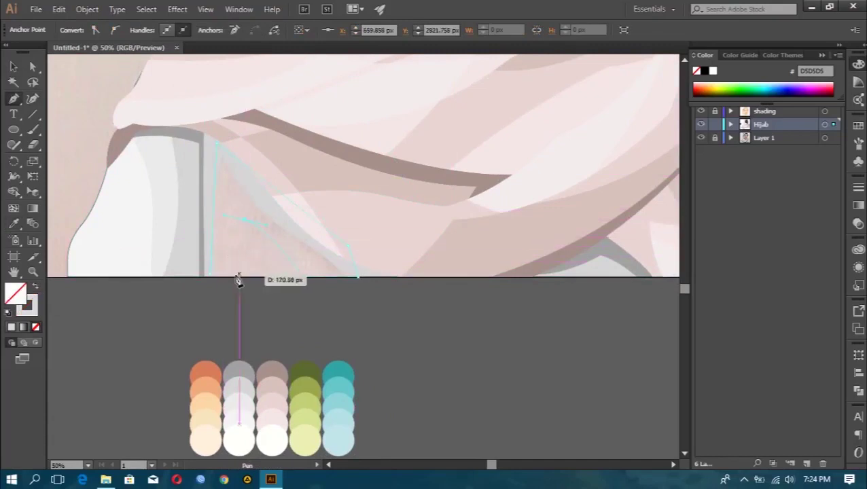
{"action": "scroll", "coordinate": [238, 280], "scroll_direction": "up", "scroll_amount": 3}
{"action": "left_click", "coordinate": [171, 269]}
{"action": "scroll", "coordinate": [170, 255], "scroll_direction": "down", "scroll_amount": 2}
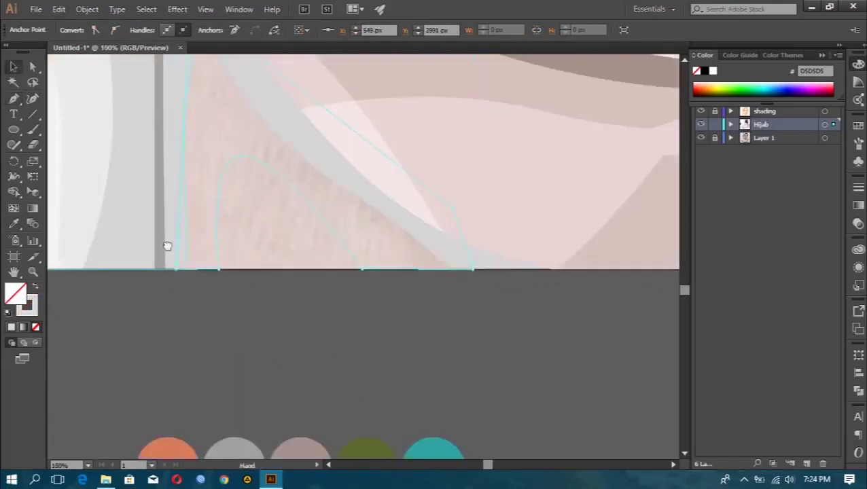
{"action": "key", "text": "shift+x"}
{"action": "key", "text": "ctrl+shift+a"}
Step: Draw a rounded light shape rising from the artboard's bottom edge, then zoom out
{"action": "left_click", "coordinate": [298, 314]}
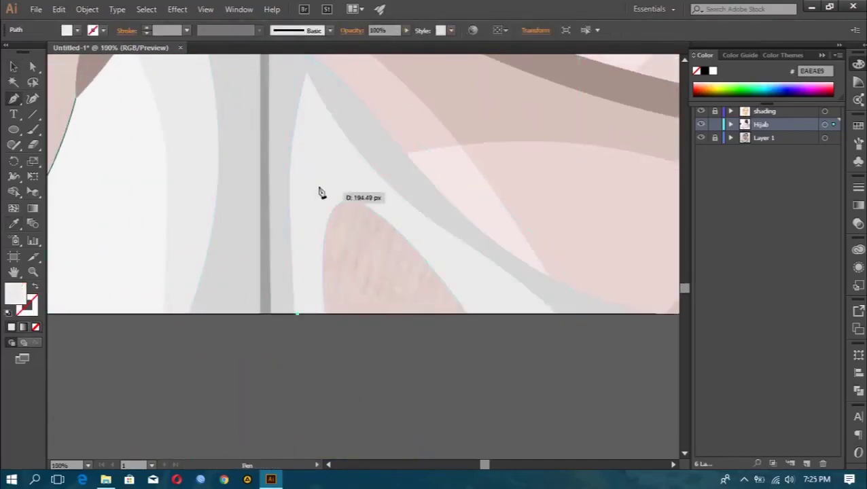
{"action": "left_click_drag", "start_coordinate": [468, 178], "coordinate": [478, 201]}
{"action": "left_click", "coordinate": [501, 314]}
{"action": "left_click", "coordinate": [298, 314]}
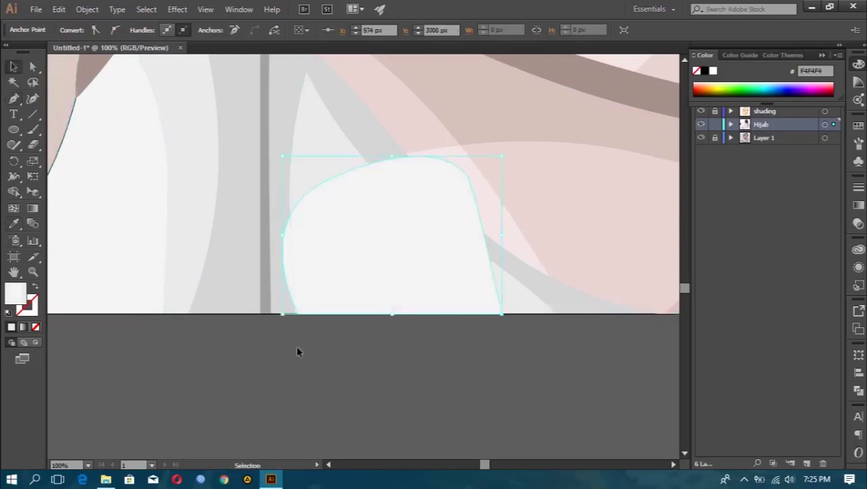
{"action": "key", "text": "shift+x"}
{"action": "key", "text": "ctrl+shift+a"}
{"action": "scroll", "coordinate": [324, 350], "scroll_direction": "down", "scroll_amount": 4}
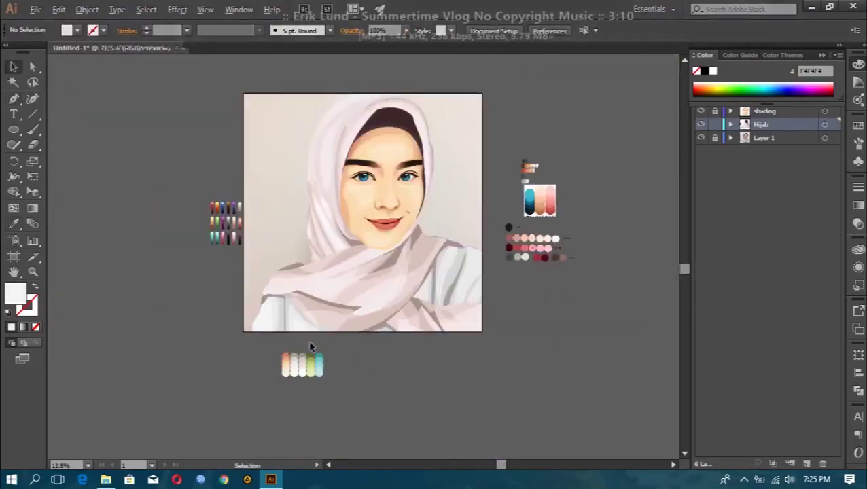
Step: Move the shirt's vertical seam and reposition its anchor point
{"action": "scroll", "coordinate": [308, 340], "scroll_direction": "up", "scroll_amount": 3}
{"action": "scroll", "coordinate": [256, 309], "scroll_direction": "up", "scroll_amount": 1}
{"action": "left_click", "coordinate": [233, 273]}
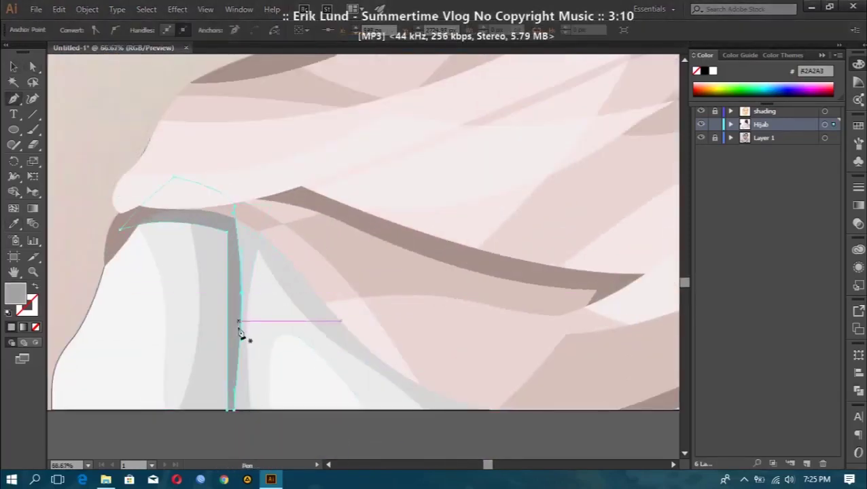
{"action": "left_click_drag", "start_coordinate": [242, 341], "coordinate": [242, 353]}
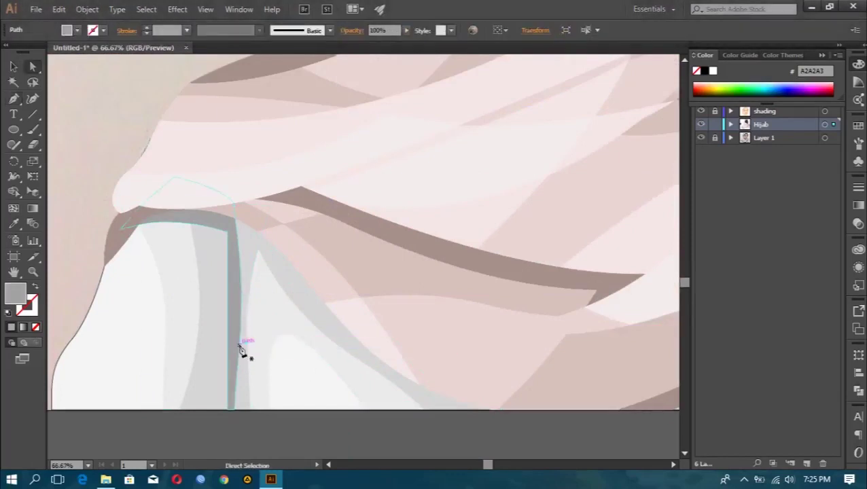
{"action": "scroll", "coordinate": [242, 368], "scroll_direction": "up", "scroll_amount": 2}
{"action": "left_click_drag", "start_coordinate": [239, 353], "coordinate": [258, 377]}
Step: Undo the last seam adjustment
{"action": "scroll", "coordinate": [248, 369], "scroll_direction": "down", "scroll_amount": 3}
{"action": "scroll", "coordinate": [363, 381], "scroll_direction": "down", "scroll_amount": 3}
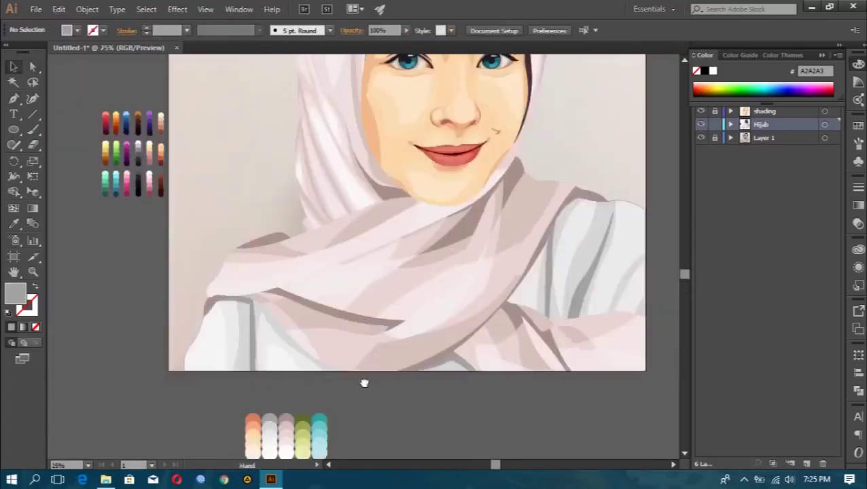
{"action": "scroll", "coordinate": [376, 401], "scroll_direction": "down", "scroll_amount": 2}
{"action": "scroll", "coordinate": [375, 401], "scroll_direction": "down", "scroll_amount": 1}
{"action": "scroll", "coordinate": [401, 389], "scroll_direction": "up", "scroll_amount": 2}
{"action": "scroll", "coordinate": [435, 379], "scroll_direction": "up", "scroll_amount": 1}
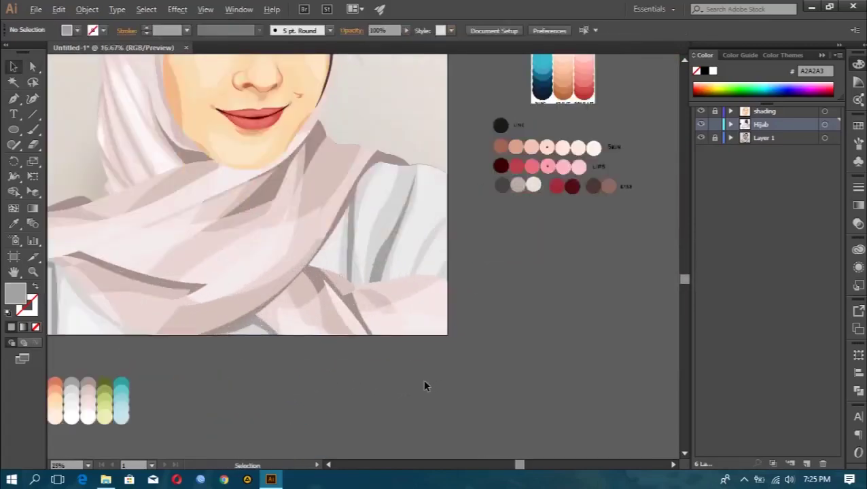
{"action": "scroll", "coordinate": [426, 385], "scroll_direction": "down", "scroll_amount": 2}
{"action": "scroll", "coordinate": [349, 412], "scroll_direction": "up", "scroll_amount": 1}
{"action": "scroll", "coordinate": [349, 380], "scroll_direction": "down", "scroll_amount": 1}
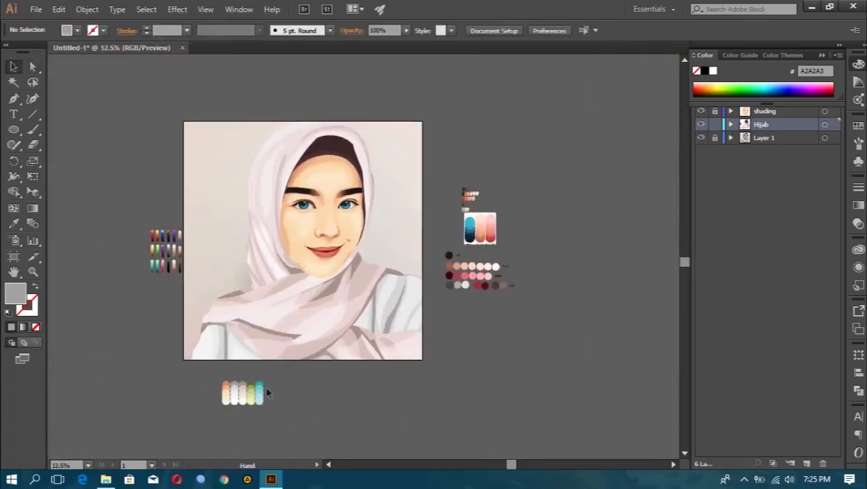
{"action": "key", "text": "ctrl+z"}
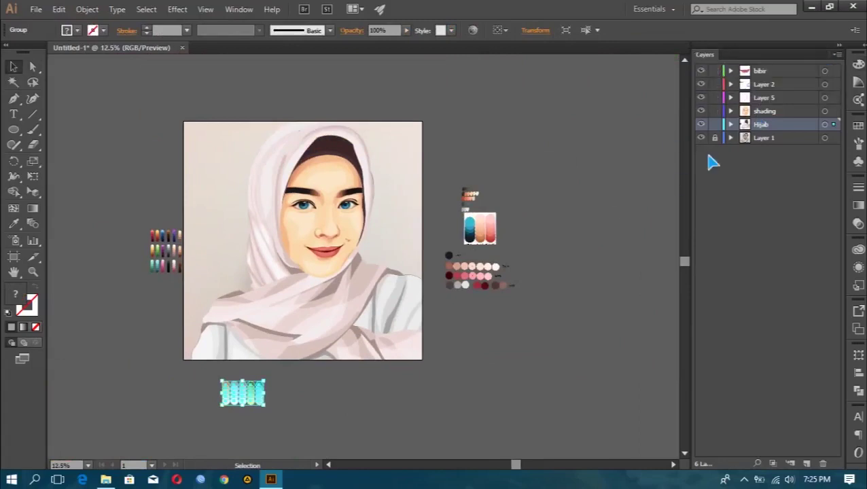
Step: Move the left swatch palette and bottom swatch row beside the artboard's right side
{"action": "left_click", "coordinate": [742, 480]}
{"action": "left_click", "coordinate": [737, 429]}
{"action": "left_click", "coordinate": [670, 62]}
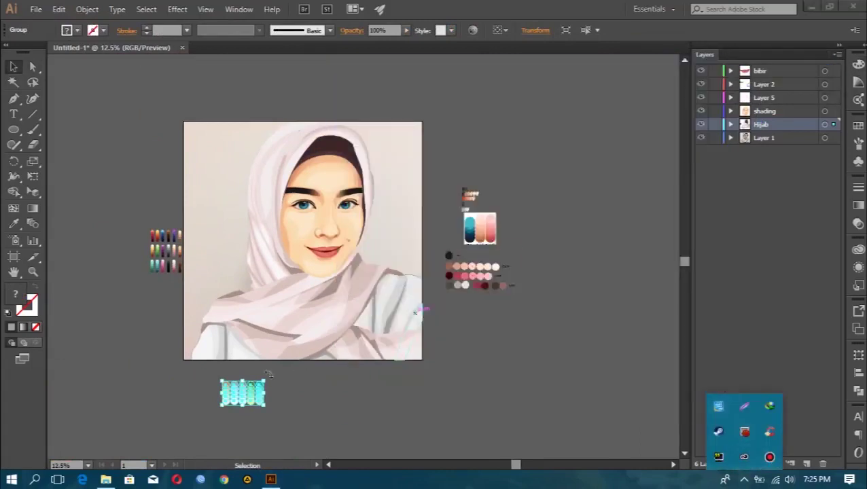
{"action": "left_click_drag", "start_coordinate": [162, 261], "coordinate": [542, 222]}
{"action": "left_click_drag", "start_coordinate": [244, 398], "coordinate": [560, 308]}
{"action": "left_click", "coordinate": [399, 226]}
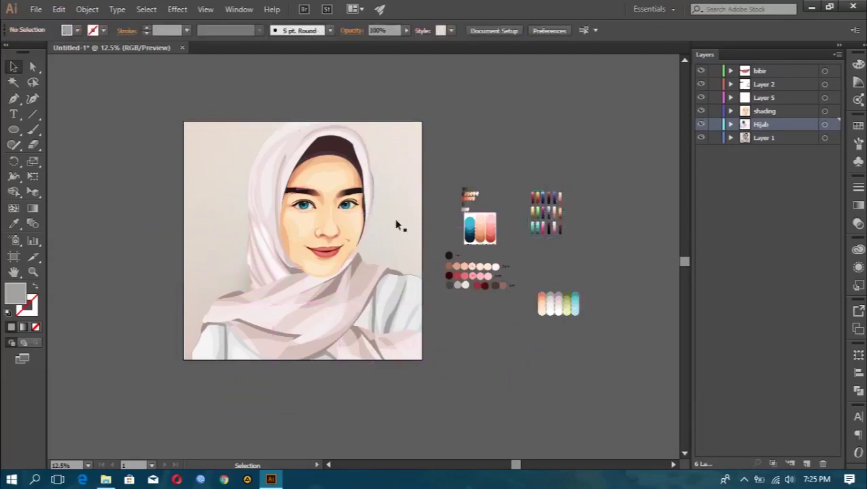
{"action": "left_click_drag", "start_coordinate": [396, 226], "coordinate": [402, 267]}
Step: Select and deselect the portrait artwork and bring up the colour mixer
{"action": "left_click_drag", "start_coordinate": [455, 408], "coordinate": [258, 363]}
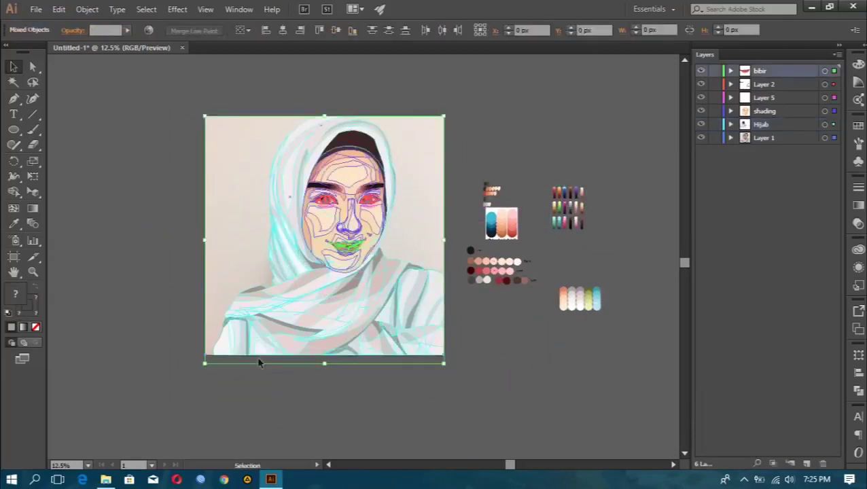
{"action": "left_click", "coordinate": [36, 326]}
{"action": "left_click", "coordinate": [176, 278]}
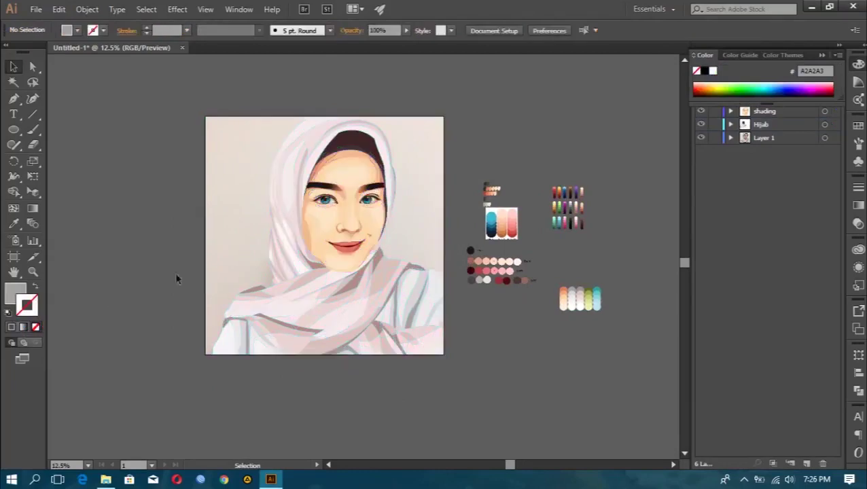
{"action": "scroll", "coordinate": [356, 258], "scroll_direction": "up", "scroll_amount": 1}
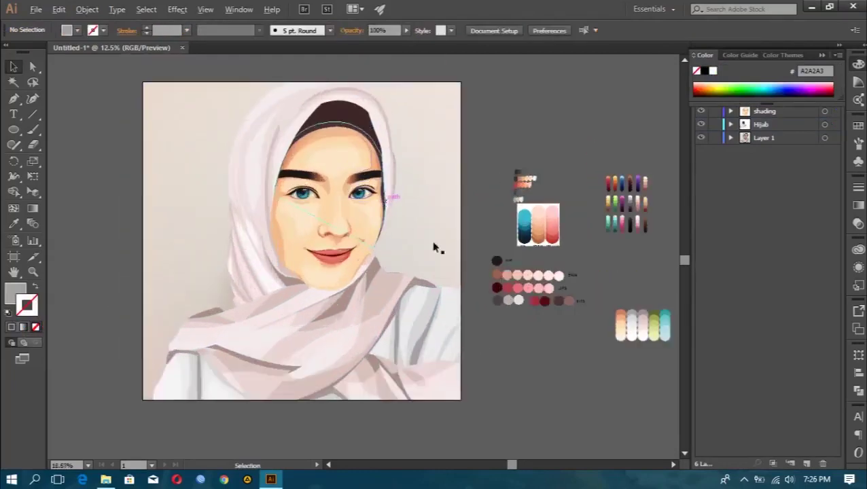
{"action": "scroll", "coordinate": [377, 259], "scroll_direction": "down", "scroll_amount": 1}
{"action": "scroll", "coordinate": [377, 258], "scroll_direction": "up", "scroll_amount": 1}
{"action": "scroll", "coordinate": [379, 254], "scroll_direction": "down", "scroll_amount": 1}
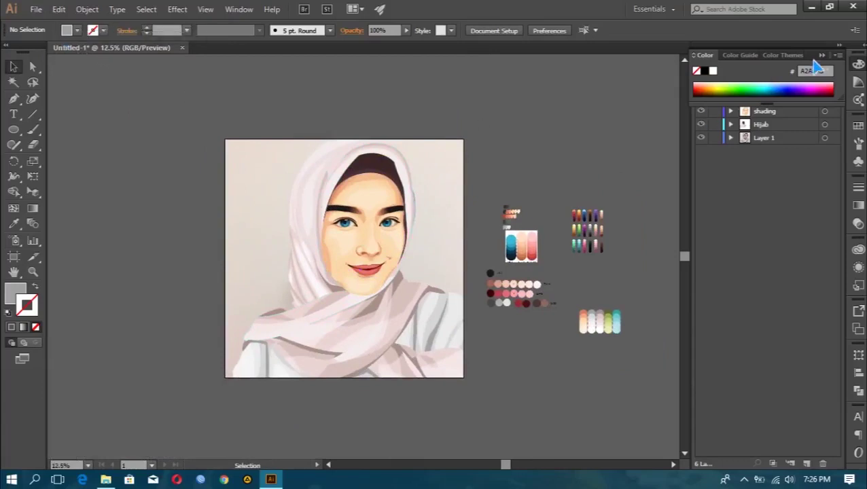
Step: Marquee-select all the swatch palettes beside the portrait and delete them
{"action": "left_click", "coordinate": [858, 65]}
{"action": "scroll", "coordinate": [534, 137], "scroll_direction": "down", "scroll_amount": 1}
{"action": "key", "text": "ctrl+plus"}
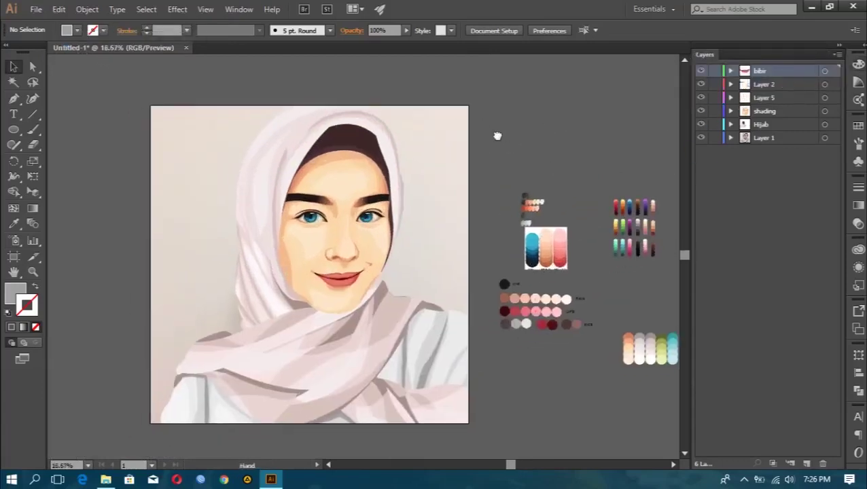
{"action": "key", "text": "ctrl+a"}
{"action": "left_click", "coordinate": [488, 135]}
{"action": "key", "text": "ctrl+minus"}
{"action": "left_click_drag", "start_coordinate": [418, 131], "coordinate": [608, 331]}
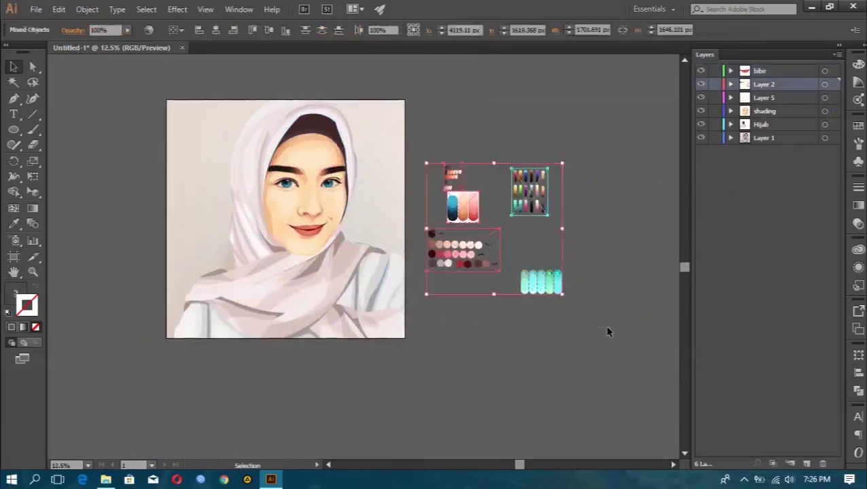
{"action": "key", "text": "Delete"}
Step: Cut all remaining artwork and paste it back in place
{"action": "key", "text": "ctrl+a"}
{"action": "key", "text": "ctrl+x"}
{"action": "key", "text": "ctrl+f"}
{"action": "left_click", "coordinate": [148, 111]}
{"action": "key", "text": "ctrl+a"}
{"action": "left_click", "coordinate": [518, 304]}
Step: Select the base photo on Layer 1
{"action": "scroll", "coordinate": [324, 257], "scroll_direction": "up", "scroll_amount": 1}
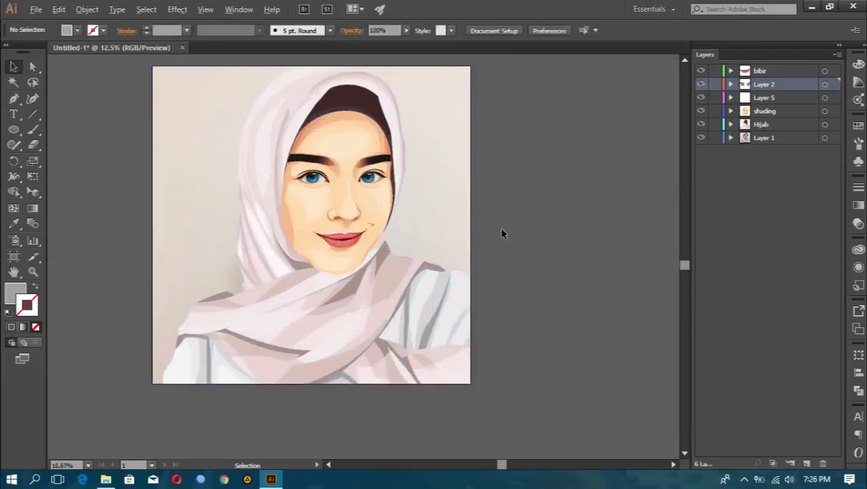
{"action": "scroll", "coordinate": [502, 234], "scroll_direction": "up", "scroll_amount": 2}
{"action": "scroll", "coordinate": [472, 257], "scroll_direction": "right", "scroll_amount": 2}
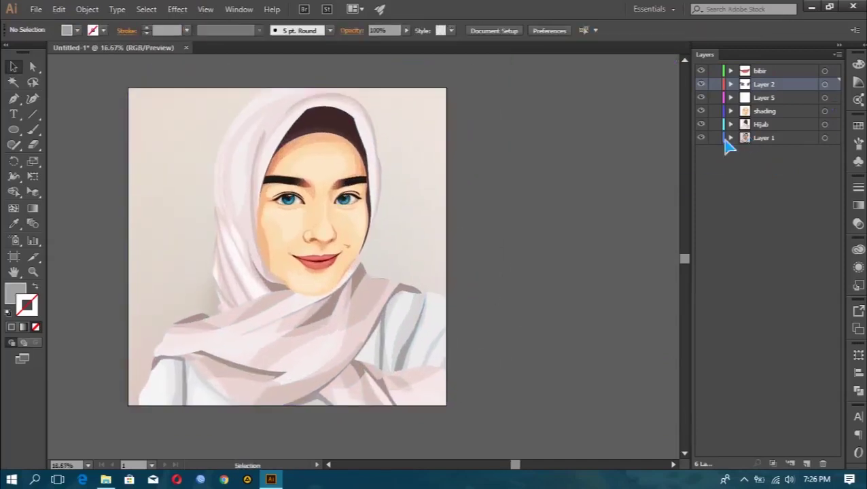
{"action": "left_click", "coordinate": [754, 139]}
Step: Apply a slight Gaussian Blur with a lowered radius to the base photo on Layer 1
{"action": "left_click", "coordinate": [177, 9]}
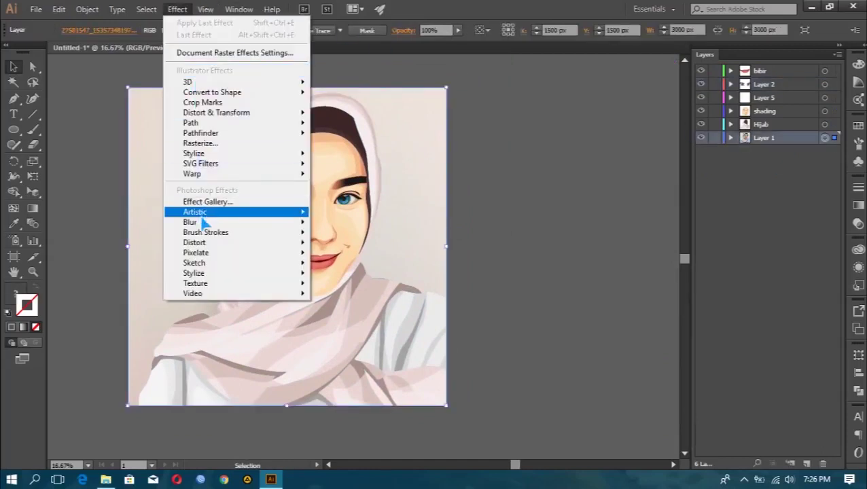
{"action": "left_click", "coordinate": [372, 228]}
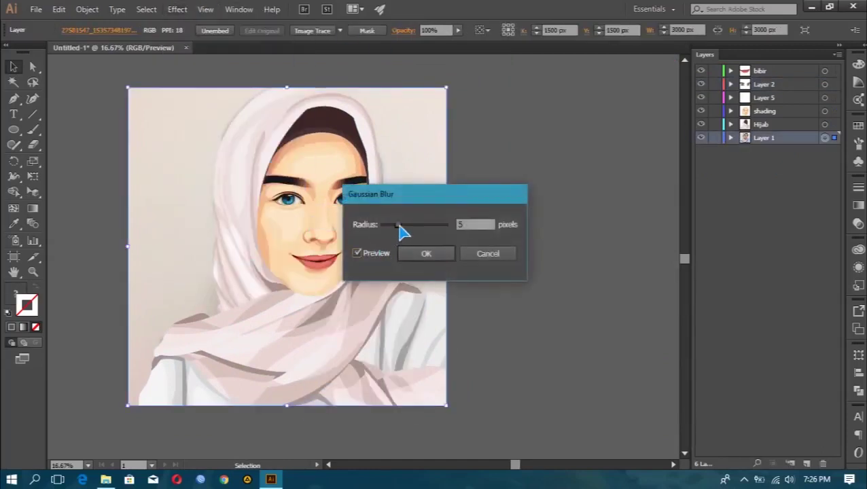
{"action": "left_click_drag", "start_coordinate": [461, 231], "coordinate": [390, 232]}
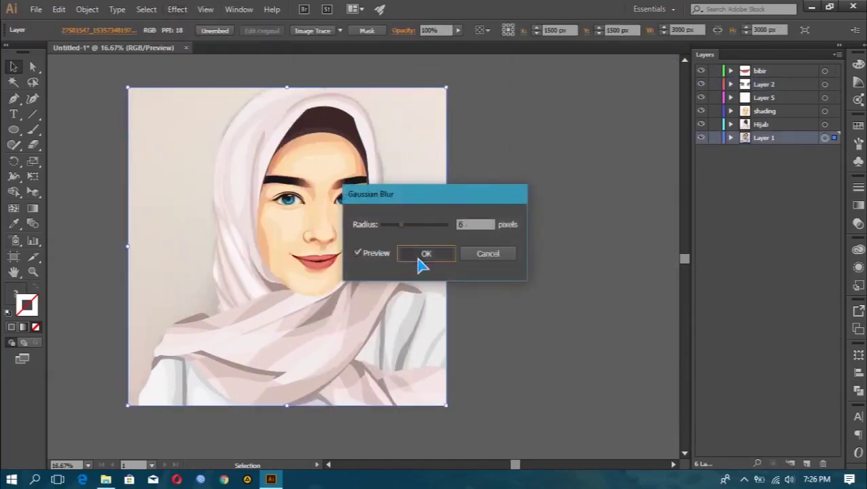
{"action": "left_click", "coordinate": [426, 253]}
{"action": "scroll", "coordinate": [449, 235], "scroll_direction": "down", "scroll_amount": 1}
{"action": "scroll", "coordinate": [451, 240], "scroll_direction": "up", "scroll_amount": 1}
{"action": "scroll", "coordinate": [464, 253], "scroll_direction": "up", "scroll_amount": 1}
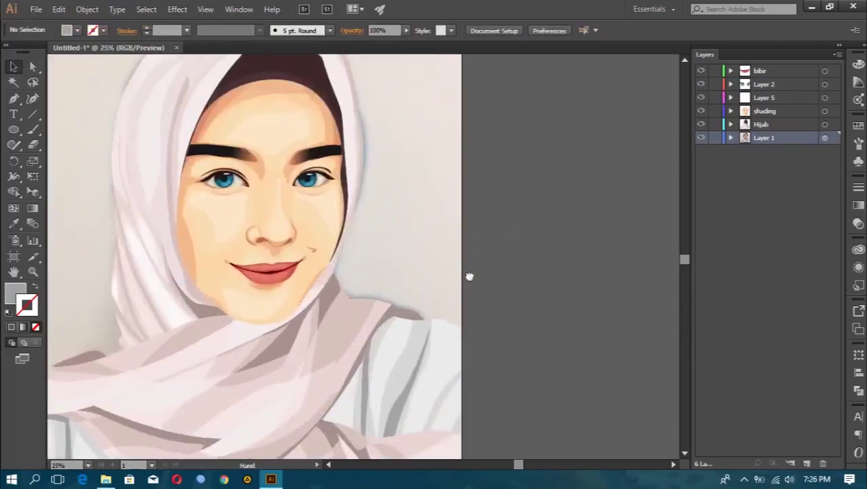
{"action": "scroll", "coordinate": [470, 265], "scroll_direction": "down", "scroll_amount": 1}
{"action": "scroll", "coordinate": [483, 327], "scroll_direction": "up", "scroll_amount": 1}
{"action": "scroll", "coordinate": [499, 285], "scroll_direction": "up", "scroll_amount": 2}
Step: Switch to the Live Paint Bucket and sample the hijab's light pink
{"action": "key", "text": "k"}
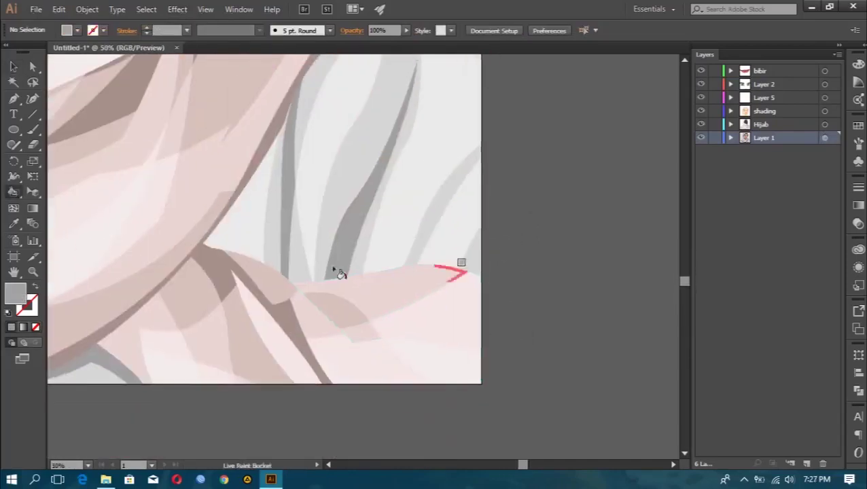
{"action": "scroll", "coordinate": [289, 309], "scroll_direction": "up", "scroll_amount": 2}
{"action": "left_click", "coordinate": [421, 302], "text": "alt"}
{"action": "scroll", "coordinate": [442, 302], "scroll_direction": "down", "scroll_amount": 1}
{"action": "scroll", "coordinate": [452, 300], "scroll_direction": "down", "scroll_amount": 1}
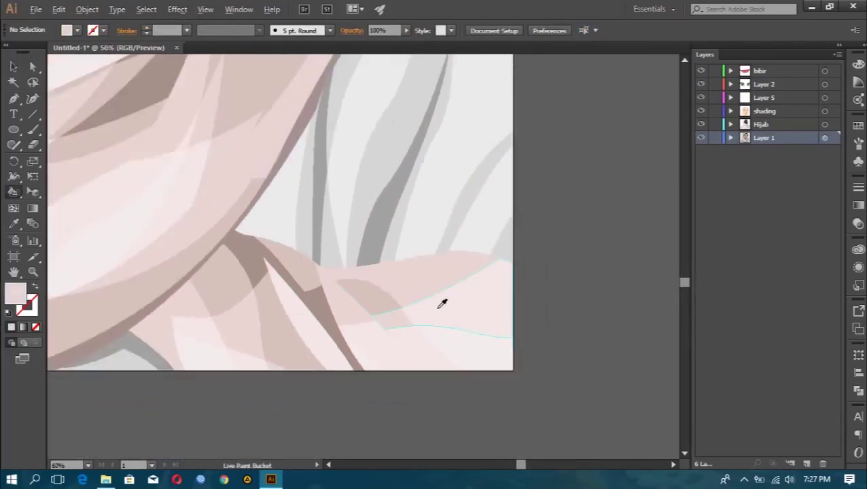
{"action": "scroll", "coordinate": [441, 304], "scroll_direction": "up", "scroll_amount": 1}
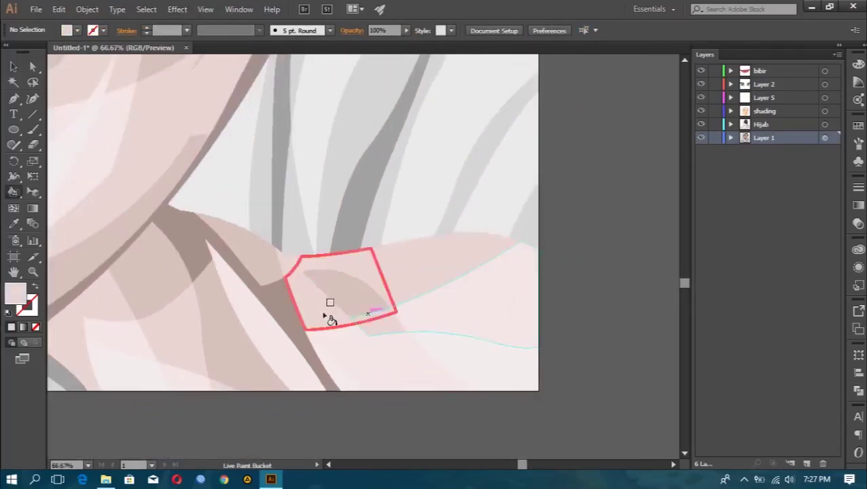
Step: Sample a slightly darker pink, then a lighter pink, from neighbouring hijab pieces
{"action": "scroll", "coordinate": [327, 316], "scroll_direction": "up", "scroll_amount": 1}
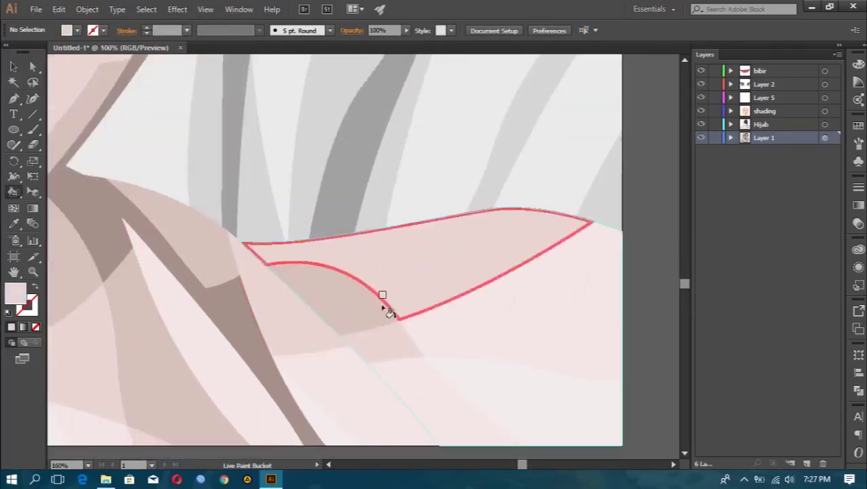
{"action": "left_click", "coordinate": [353, 309], "text": "alt"}
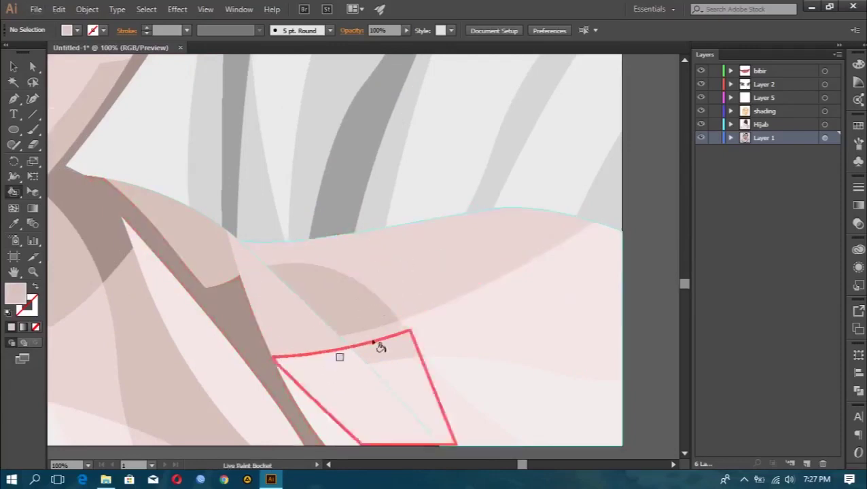
{"action": "scroll", "coordinate": [319, 299], "scroll_direction": "down", "scroll_amount": 1}
{"action": "left_click", "coordinate": [483, 329], "text": "alt"}
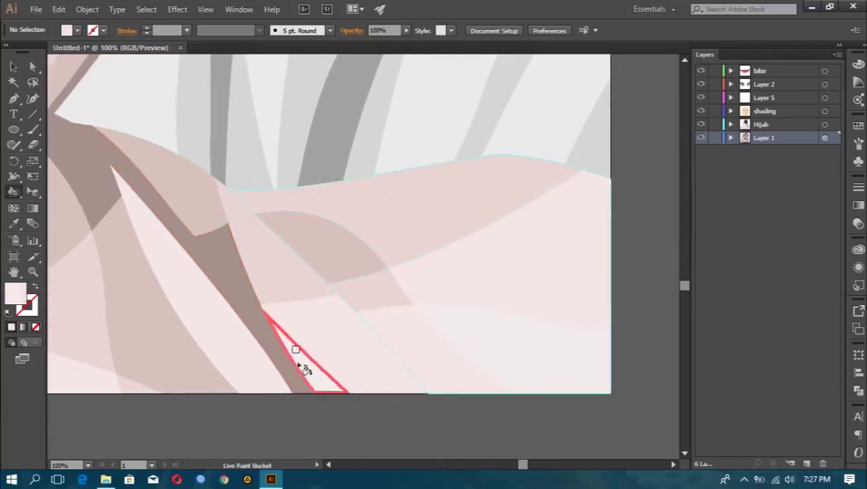
{"action": "scroll", "coordinate": [424, 260], "scroll_direction": "down", "scroll_amount": 1}
{"action": "scroll", "coordinate": [477, 165], "scroll_direction": "down", "scroll_amount": 1}
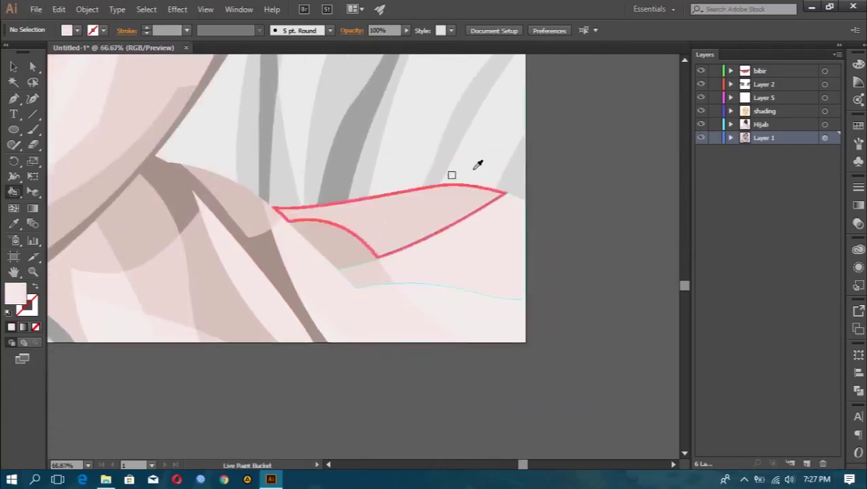
{"action": "scroll", "coordinate": [386, 292], "scroll_direction": "up", "scroll_amount": 1}
Step: Fill the remaining small gaps in the lower hijab folds with pale pink, then return to the Selection tool
{"action": "scroll", "coordinate": [368, 281], "scroll_direction": "down", "scroll_amount": 1}
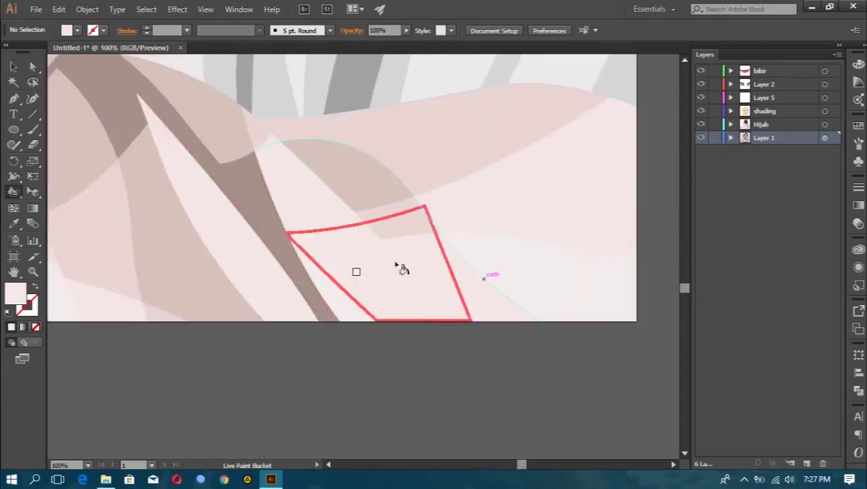
{"action": "scroll", "coordinate": [468, 208], "scroll_direction": "down", "scroll_amount": 1}
{"action": "scroll", "coordinate": [449, 218], "scroll_direction": "down", "scroll_amount": 1}
{"action": "scroll", "coordinate": [489, 218], "scroll_direction": "down", "scroll_amount": 1}
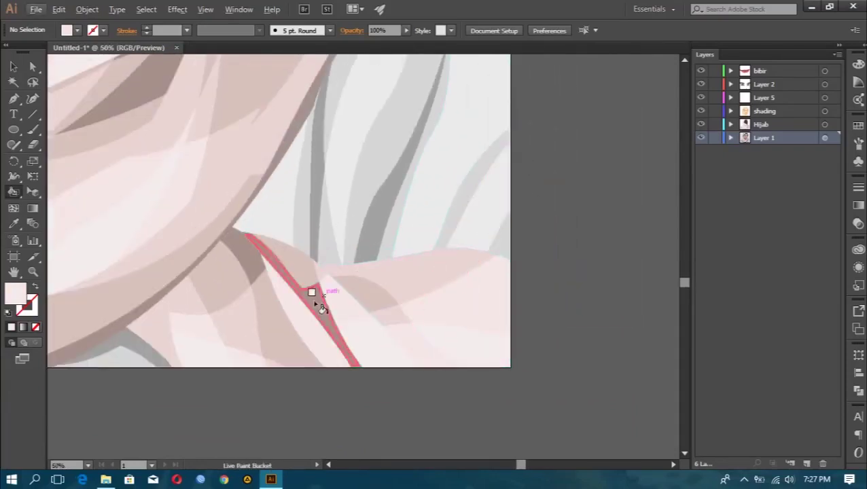
{"action": "scroll", "coordinate": [441, 292], "scroll_direction": "down", "scroll_amount": 1}
{"action": "scroll", "coordinate": [516, 221], "scroll_direction": "down", "scroll_amount": 1}
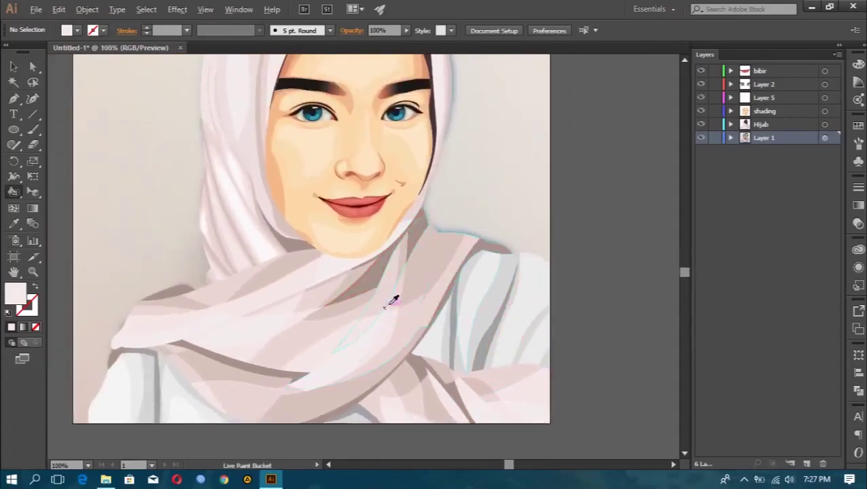
{"action": "scroll", "coordinate": [396, 301], "scroll_direction": "up", "scroll_amount": 4}
{"action": "scroll", "coordinate": [479, 243], "scroll_direction": "down", "scroll_amount": 4}
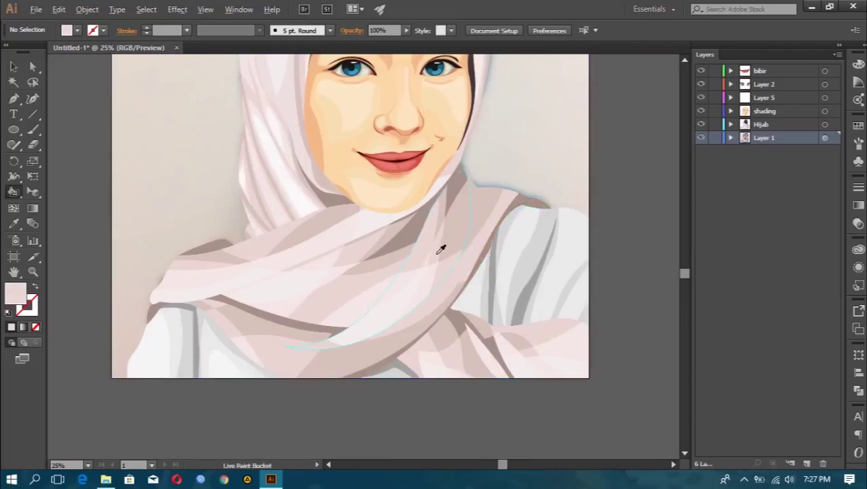
{"action": "scroll", "coordinate": [442, 247], "scroll_direction": "up", "scroll_amount": 2}
{"action": "scroll", "coordinate": [440, 264], "scroll_direction": "down", "scroll_amount": 5}
{"action": "key", "text": "v"}
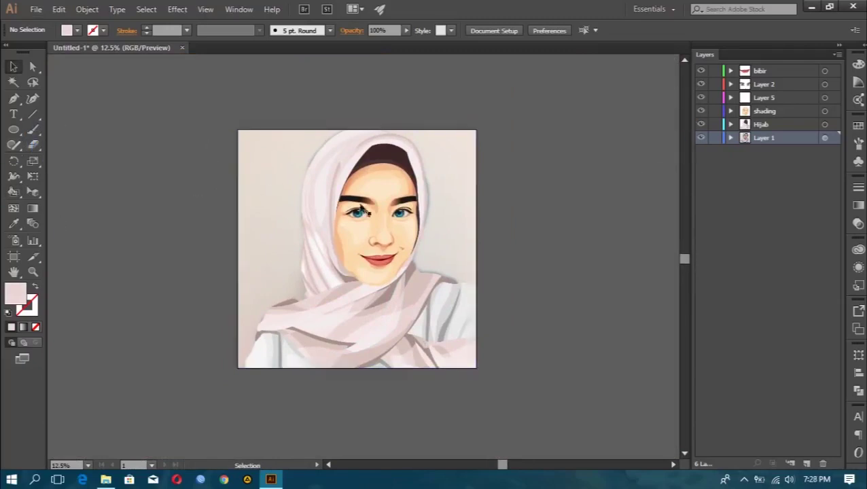
Step: Create Layer 7 at the top of the stack and lock the portrait layers beneath it
{"action": "left_click", "coordinate": [13, 130]}
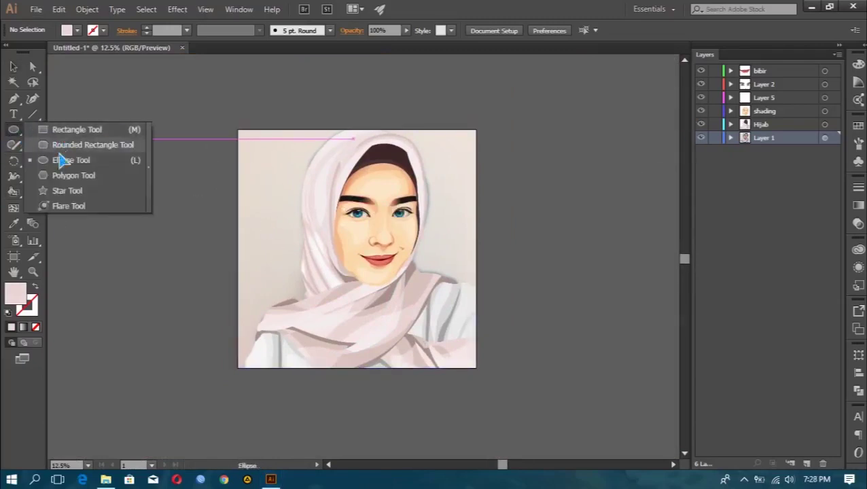
{"action": "left_click", "coordinate": [134, 93]}
{"action": "key", "text": "v"}
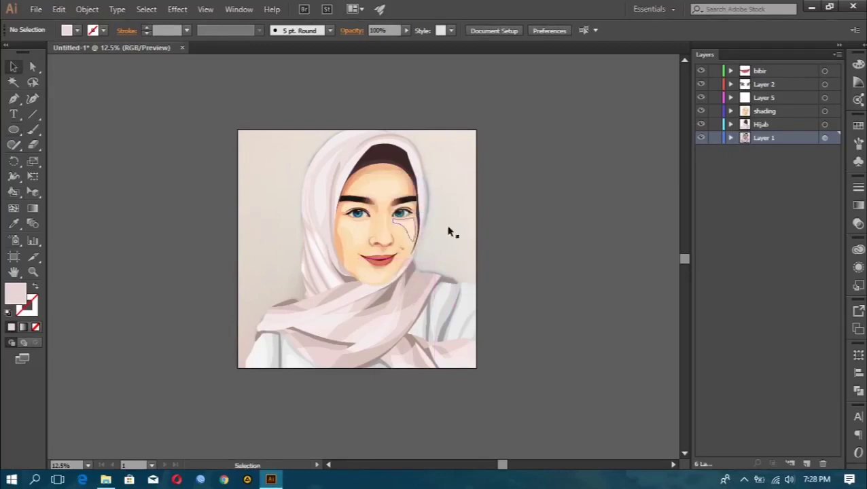
{"action": "scroll", "coordinate": [449, 232], "scroll_direction": "up", "scroll_amount": 1}
{"action": "left_click", "coordinate": [743, 479]}
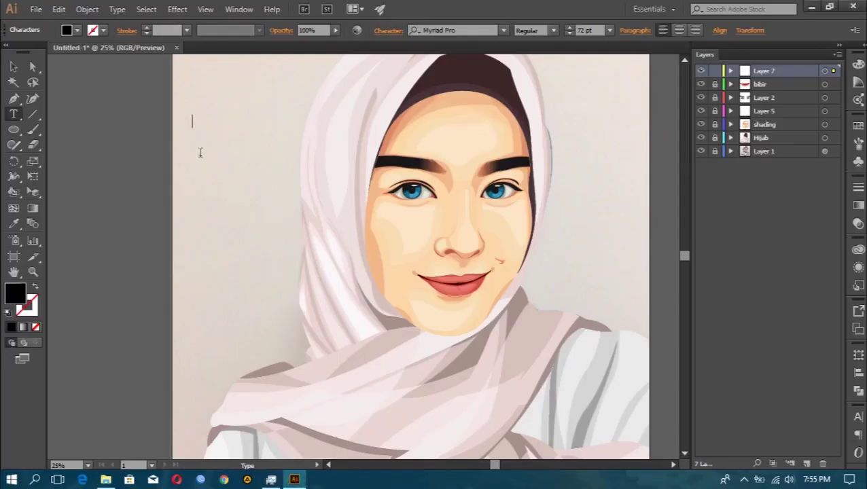
{"action": "key", "text": "Escape"}
{"action": "left_click", "coordinate": [459, 30]}
{"action": "type", "text": "caviar"}
{"action": "left_click", "coordinate": [466, 70]}
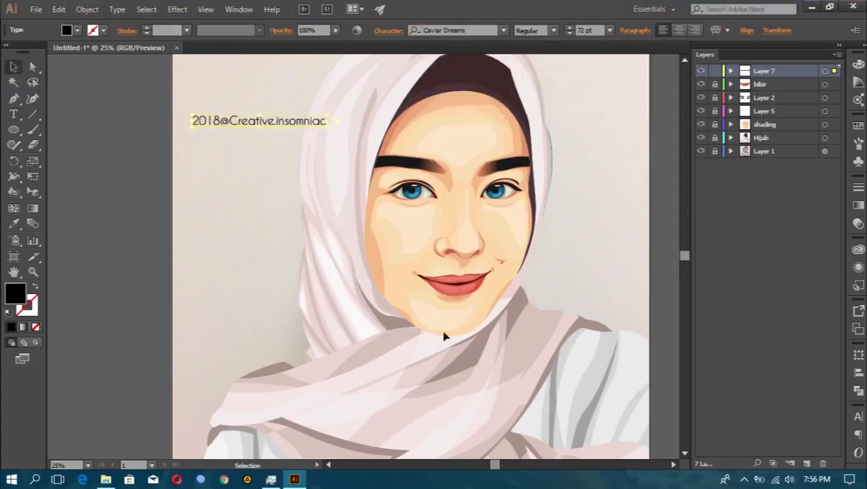
{"action": "left_click_drag", "start_coordinate": [444, 336], "coordinate": [447, 335]}
{"action": "left_click_drag", "start_coordinate": [371, 397], "coordinate": [370, 397]}
Step: Recolour the watermark with a light colour sampled from the artwork using the Eyedropper
{"action": "key", "text": "i"}
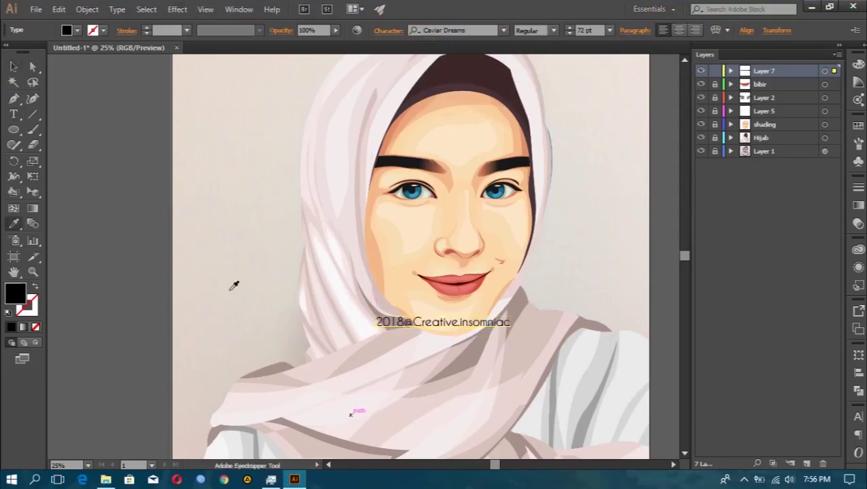
{"action": "left_click", "coordinate": [233, 287]}
{"action": "key", "text": "v"}
{"action": "scroll", "coordinate": [445, 253], "scroll_direction": "down", "scroll_amount": 3}
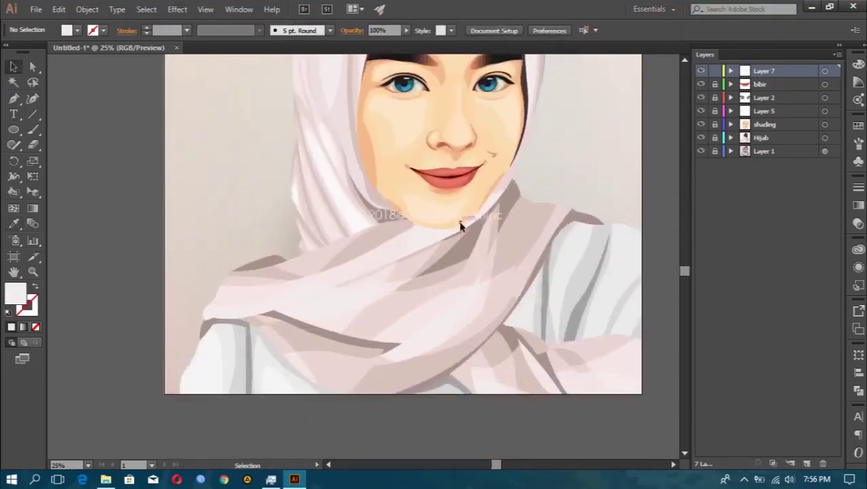
Step: Place a copy of the watermark in the bottom-right corner, then bring up File Explorer
{"action": "left_click_drag", "start_coordinate": [464, 219], "coordinate": [590, 390]}
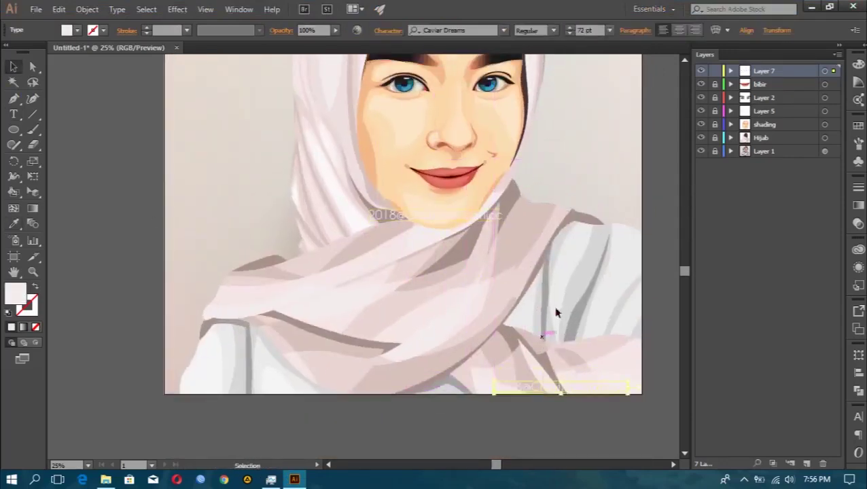
{"action": "left_click", "coordinate": [658, 238]}
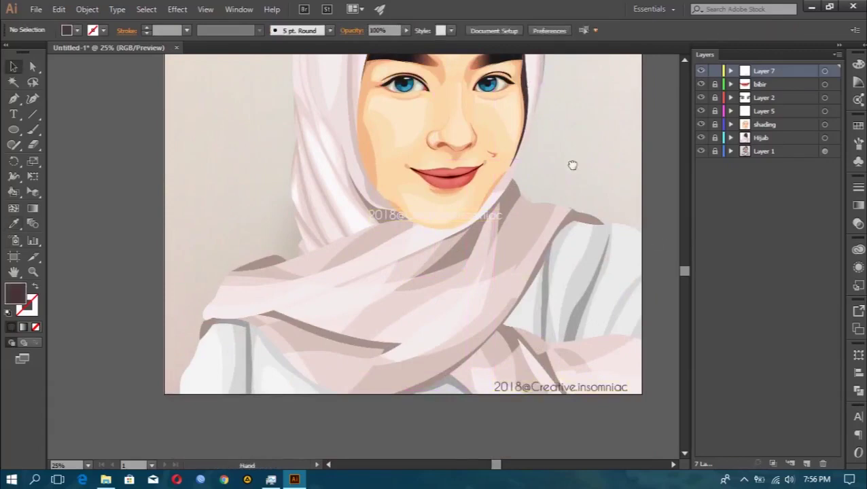
{"action": "scroll", "coordinate": [523, 174], "scroll_direction": "down", "scroll_amount": 2}
{"action": "scroll", "coordinate": [495, 184], "scroll_direction": "up", "scroll_amount": 1}
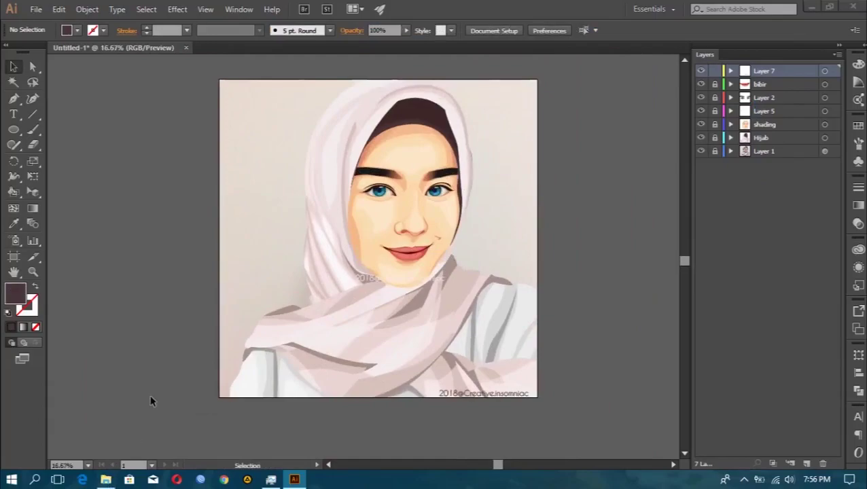
{"action": "left_click", "coordinate": [105, 479]}
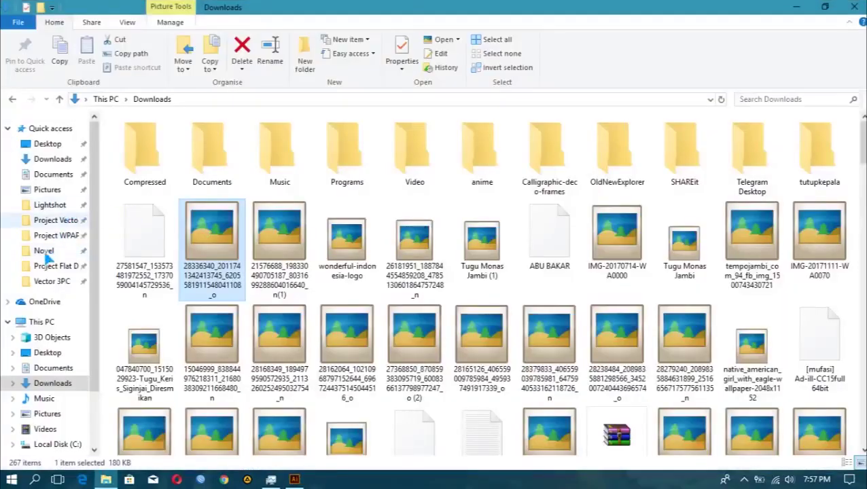
Step: Select the heart like-sticker in Downloads > Telegram Desktop and drag it into the Illustrator document
{"action": "left_click", "coordinate": [70, 256]}
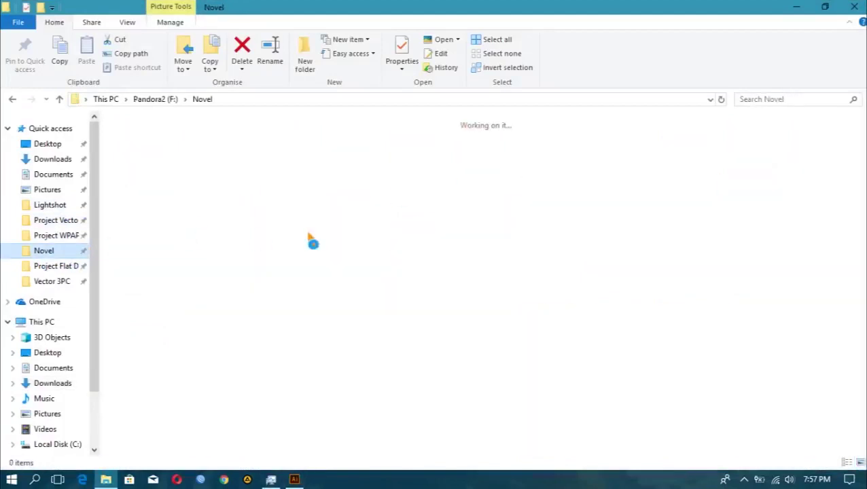
{"action": "left_click", "coordinate": [52, 159]}
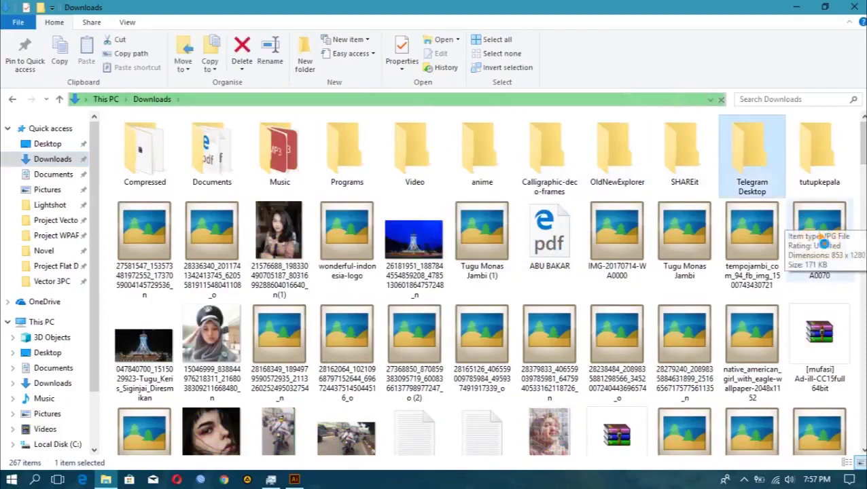
{"action": "key", "text": "Return"}
{"action": "left_click_drag", "start_coordinate": [865, 163], "coordinate": [850, 363]}
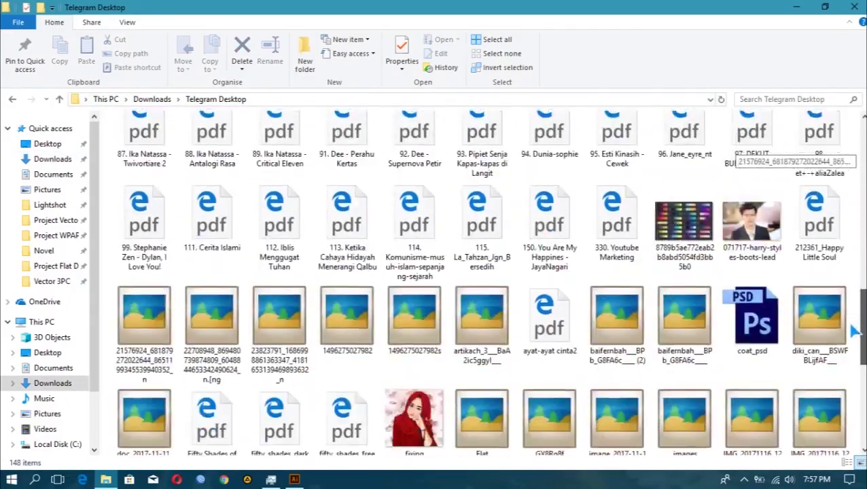
{"action": "scroll", "coordinate": [849, 363], "scroll_direction": "down", "scroll_amount": 5}
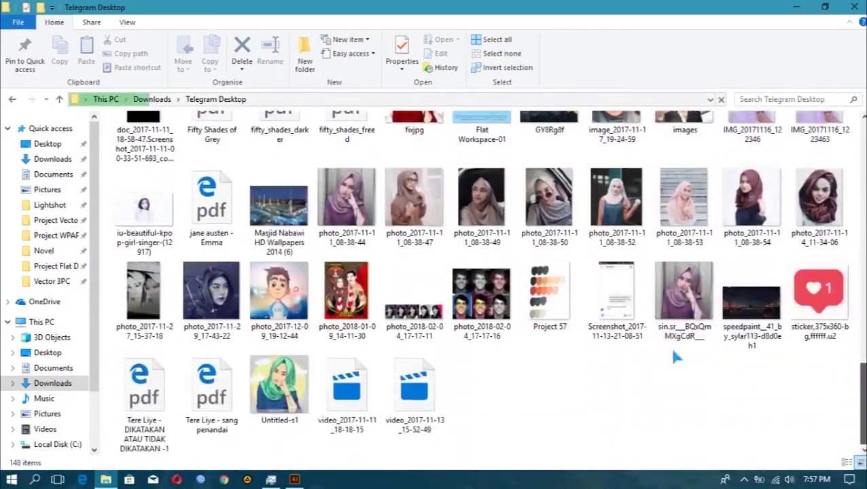
{"action": "left_click", "coordinate": [821, 309]}
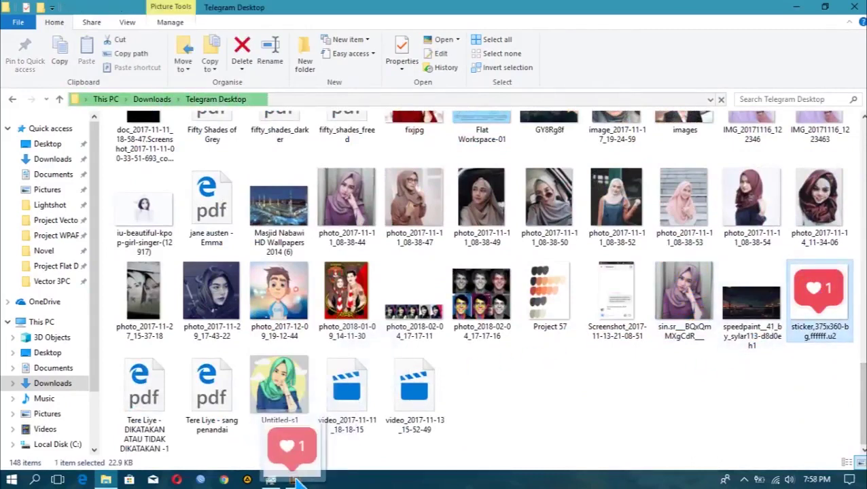
{"action": "mouse_move", "coordinate": [285, 450]}
{"action": "left_mouse_down"}
{"action": "mouse_move", "coordinate": [540, 214]}
{"action": "mouse_move", "coordinate": [562, 215]}
{"action": "left_mouse_up"}
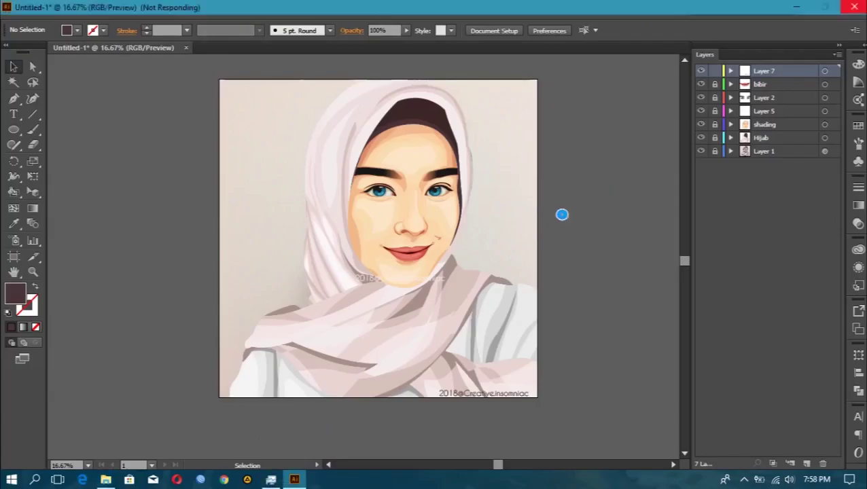
Step: Image Trace the sticker, expand it into paths and ungroup the pieces
{"action": "left_click", "coordinate": [340, 31]}
{"action": "left_click", "coordinate": [372, 80]}
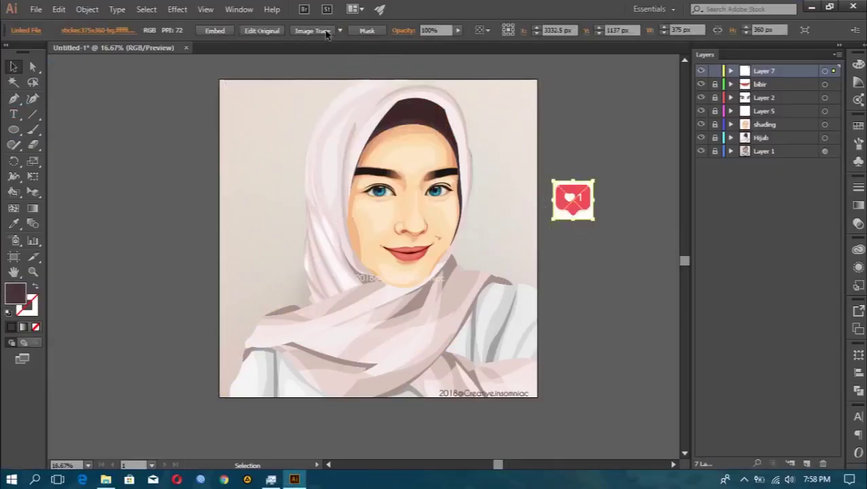
{"action": "left_click", "coordinate": [326, 32]}
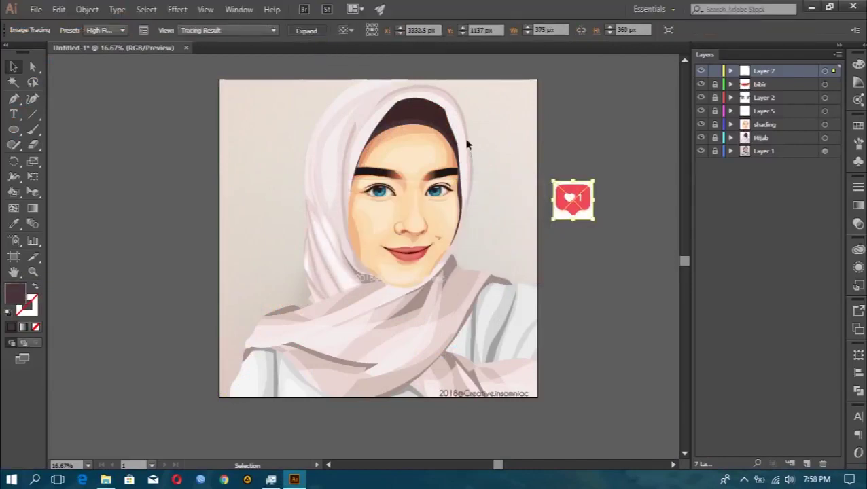
{"action": "left_click", "coordinate": [306, 31]}
{"action": "right_click", "coordinate": [571, 199]}
{"action": "left_click", "coordinate": [616, 274]}
{"action": "left_click", "coordinate": [580, 246]}
Step: Pull the red heart badge off its white backing and delete the backing shape
{"action": "scroll", "coordinate": [580, 246], "scroll_direction": "up", "scroll_amount": 1}
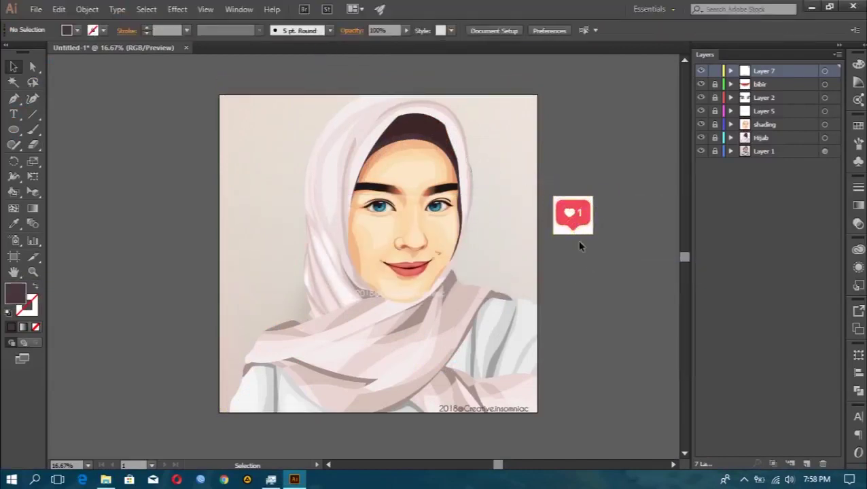
{"action": "scroll", "coordinate": [607, 217], "scroll_direction": "up", "scroll_amount": 4}
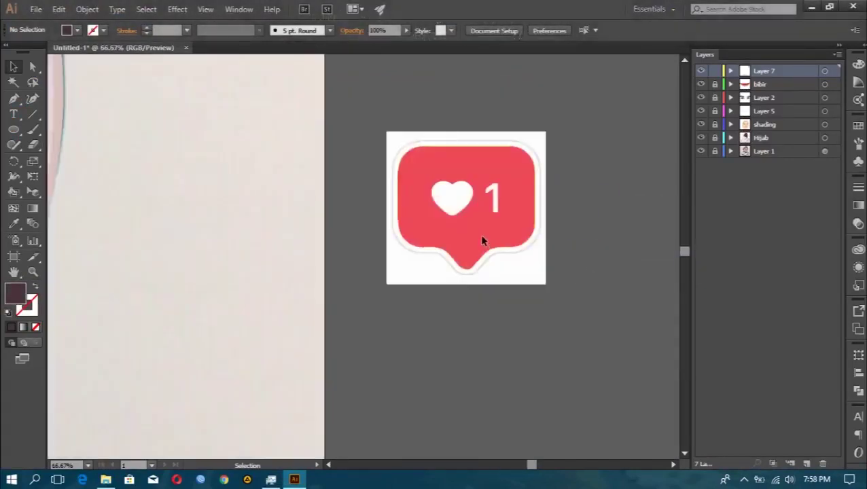
{"action": "left_click", "coordinate": [498, 199]}
{"action": "scroll", "coordinate": [523, 149], "scroll_direction": "up", "scroll_amount": 1}
{"action": "scroll", "coordinate": [505, 147], "scroll_direction": "up", "scroll_amount": 2}
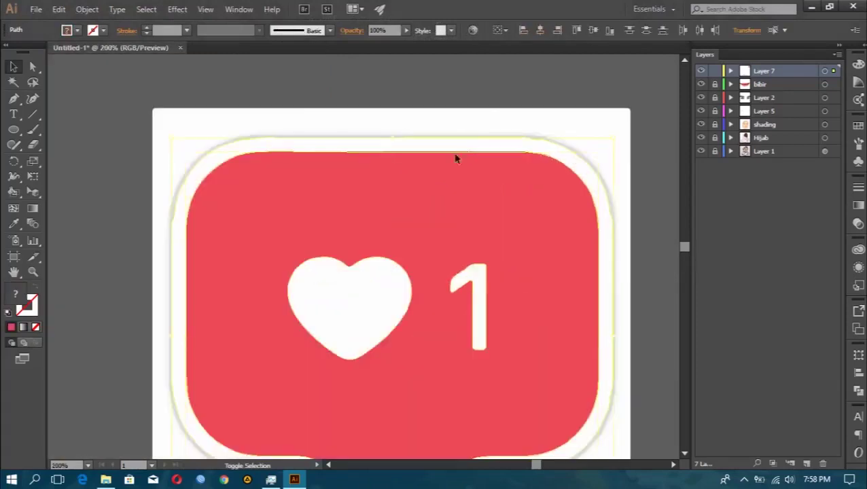
{"action": "scroll", "coordinate": [455, 158], "scroll_direction": "down", "scroll_amount": 5}
{"action": "left_click_drag", "start_coordinate": [552, 270], "coordinate": [417, 205]}
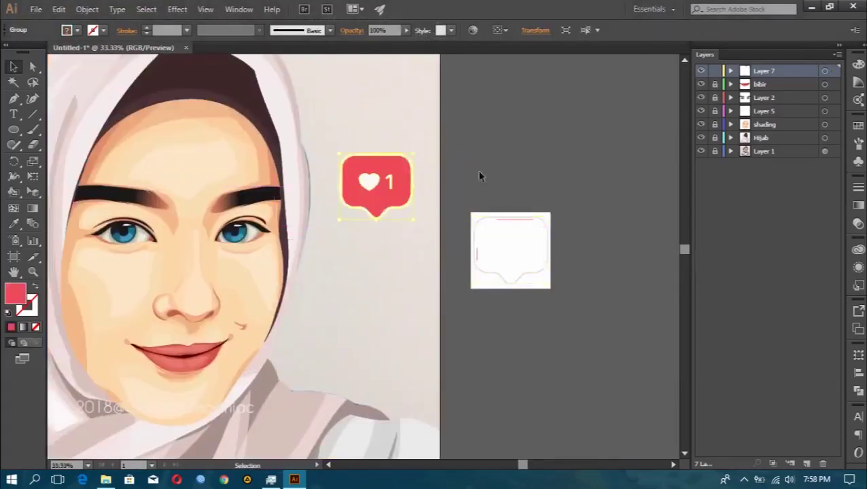
{"action": "left_click_drag", "start_coordinate": [461, 179], "coordinate": [583, 333]}
{"action": "key", "text": "Delete"}
Step: Tilt the heart badge slightly and place it at the portrait's upper left
{"action": "mouse_move", "coordinate": [449, 165]}
{"action": "left_mouse_down"}
{"action": "mouse_move", "coordinate": [522, 228]}
{"action": "mouse_move", "coordinate": [505, 215]}
{"action": "left_mouse_up"}
{"action": "left_click", "coordinate": [523, 228]}
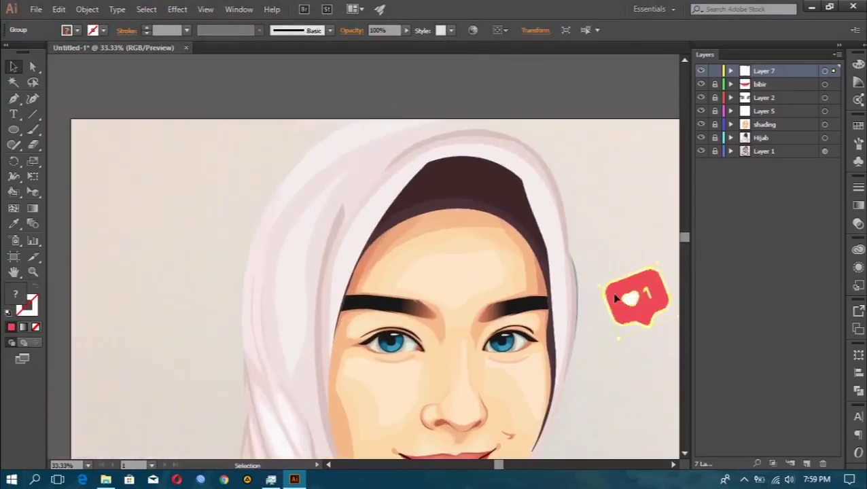
{"action": "left_click_drag", "start_coordinate": [642, 299], "coordinate": [238, 170]}
{"action": "left_click", "coordinate": [594, 180]}
{"action": "scroll", "coordinate": [558, 193], "scroll_direction": "down", "scroll_amount": 2}
{"action": "scroll", "coordinate": [504, 178], "scroll_direction": "down", "scroll_amount": 1}
{"action": "scroll", "coordinate": [487, 242], "scroll_direction": "down", "scroll_amount": 1}
{"action": "scroll", "coordinate": [473, 203], "scroll_direction": "up", "scroll_amount": 1}
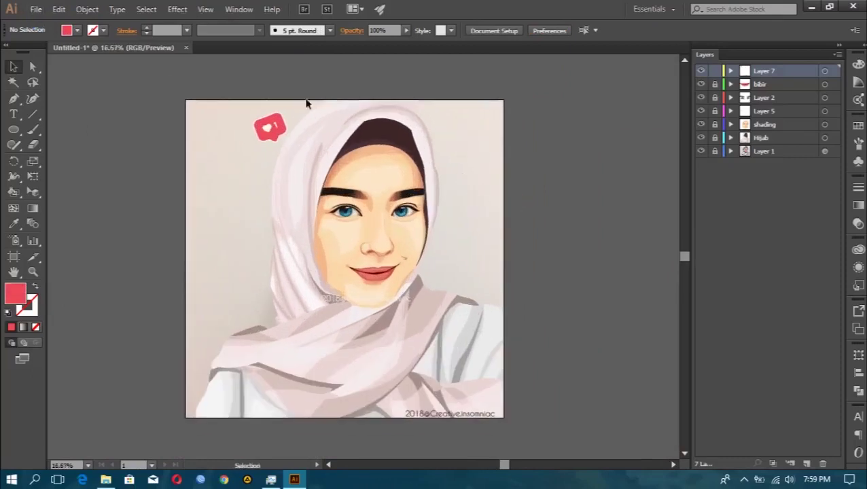
Step: Launch Notepad from the Run prompt and bring its window forward
{"action": "key", "text": "super+r"}
{"action": "key", "text": "Escape"}
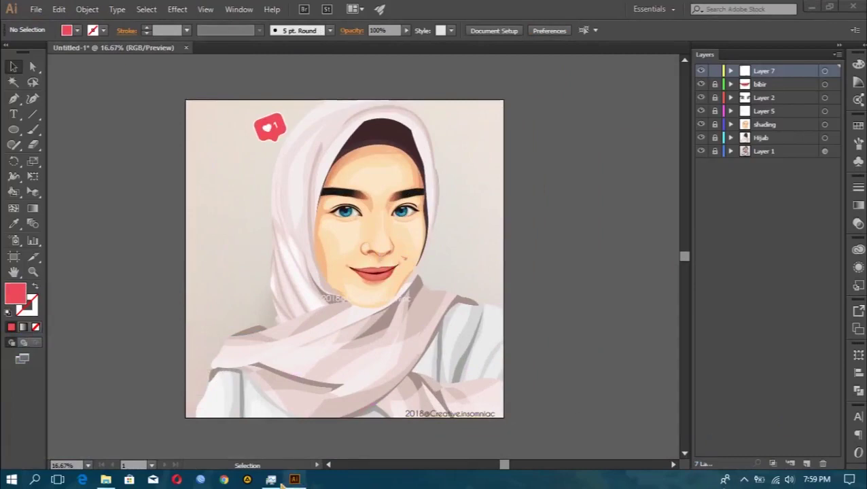
{"action": "left_click", "coordinate": [270, 480]}
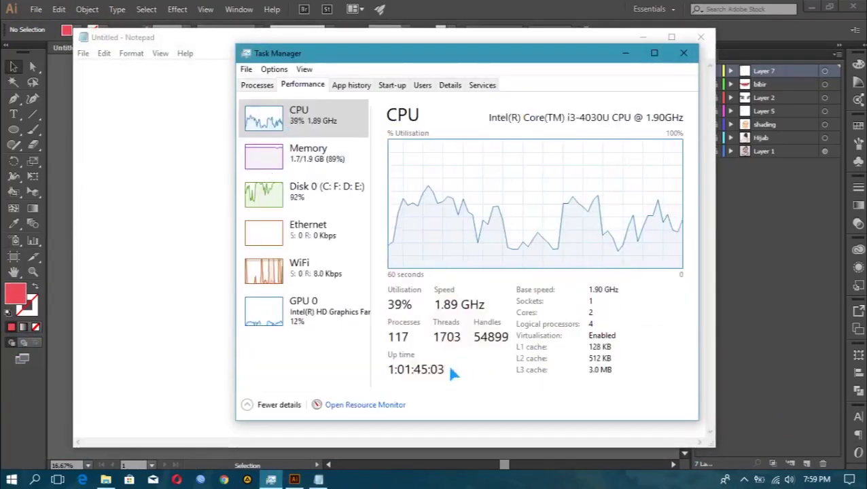
Step: Overwrite the Notepad note with the single line 'Ganyaman nntn nya :"v', switching between it and the artwork
{"action": "left_click", "coordinate": [213, 92]}
{"action": "type", "text": "Spe"}
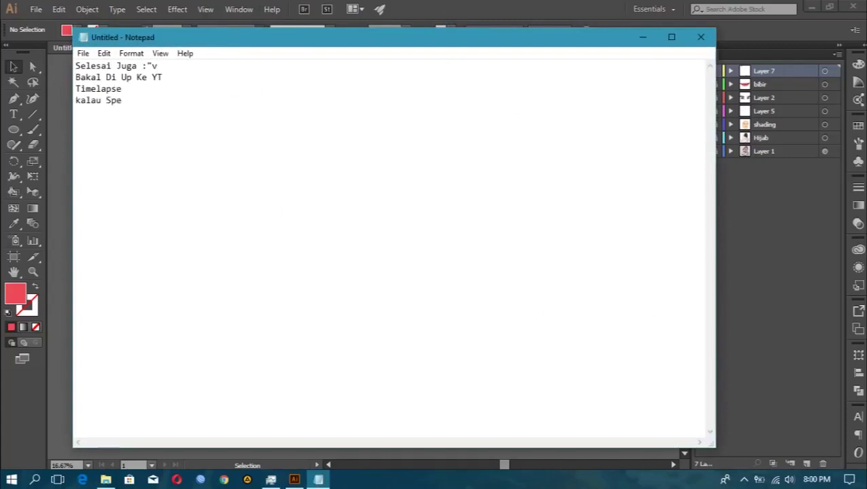
{"action": "key", "text": "ctrl+a"}
{"action": "type", "text": "Ganyam"}
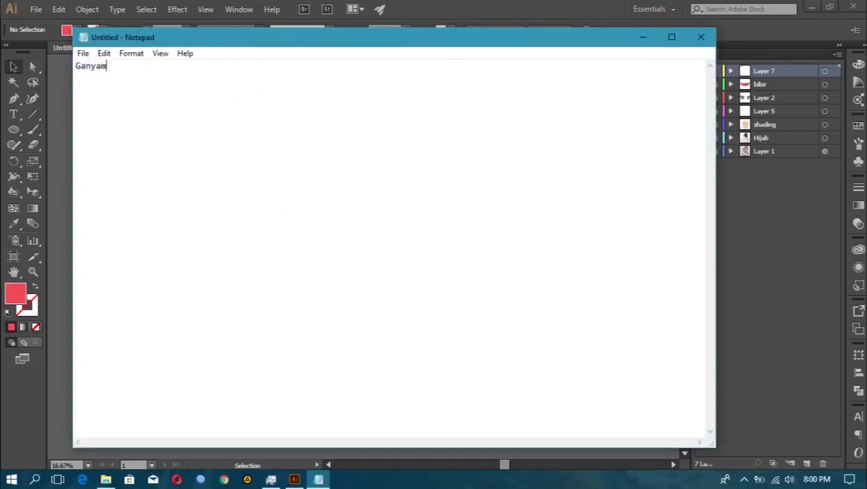
{"action": "left_click", "coordinate": [498, 18]}
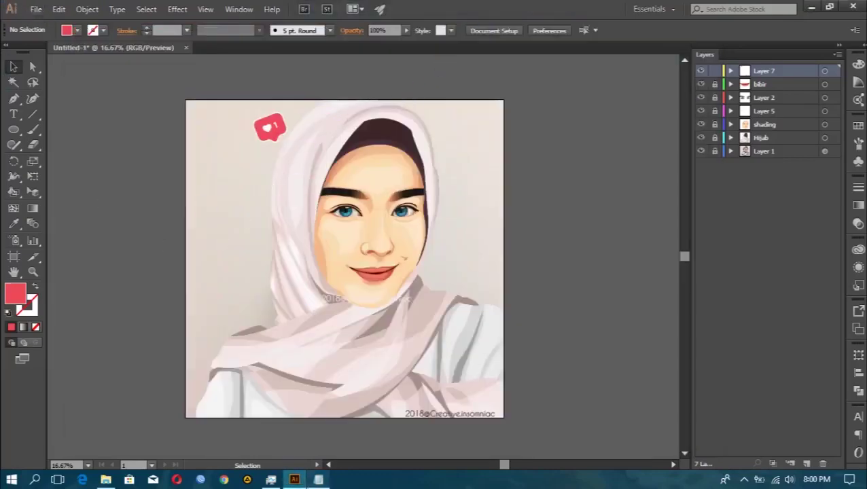
{"action": "key", "text": "alt+Tab"}
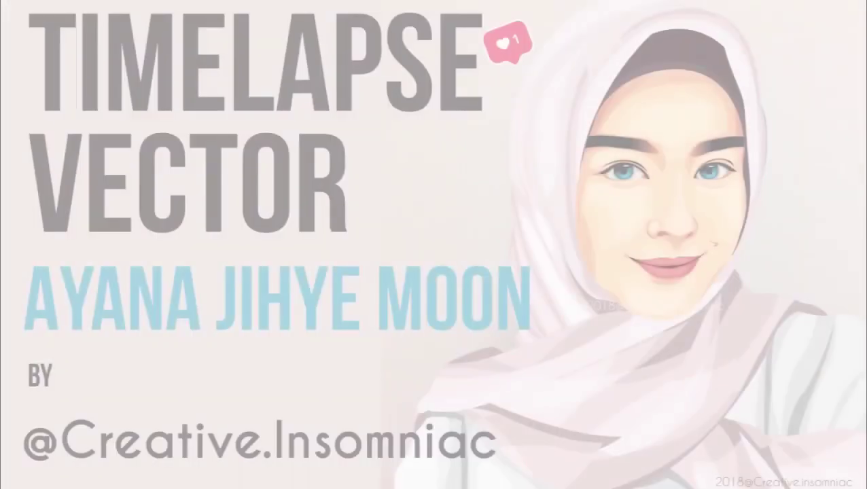